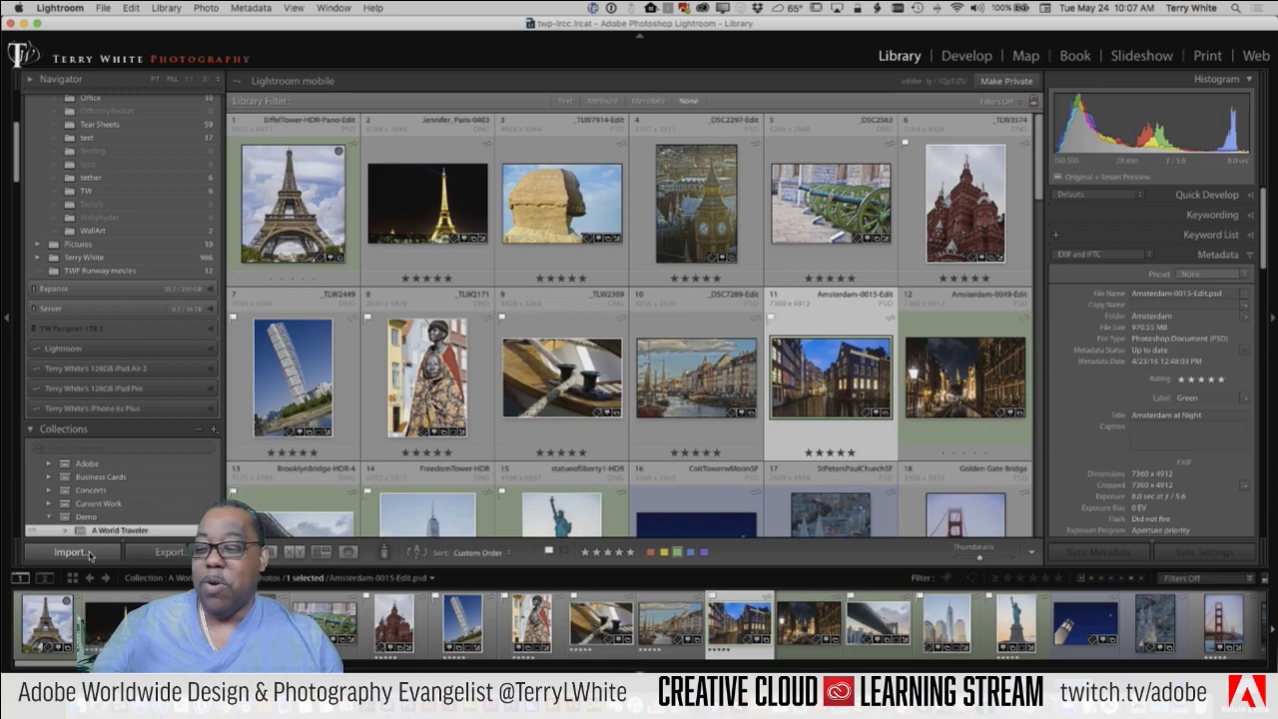
Step: Open the File menu to begin importing photos from another catalog
click(103, 9)
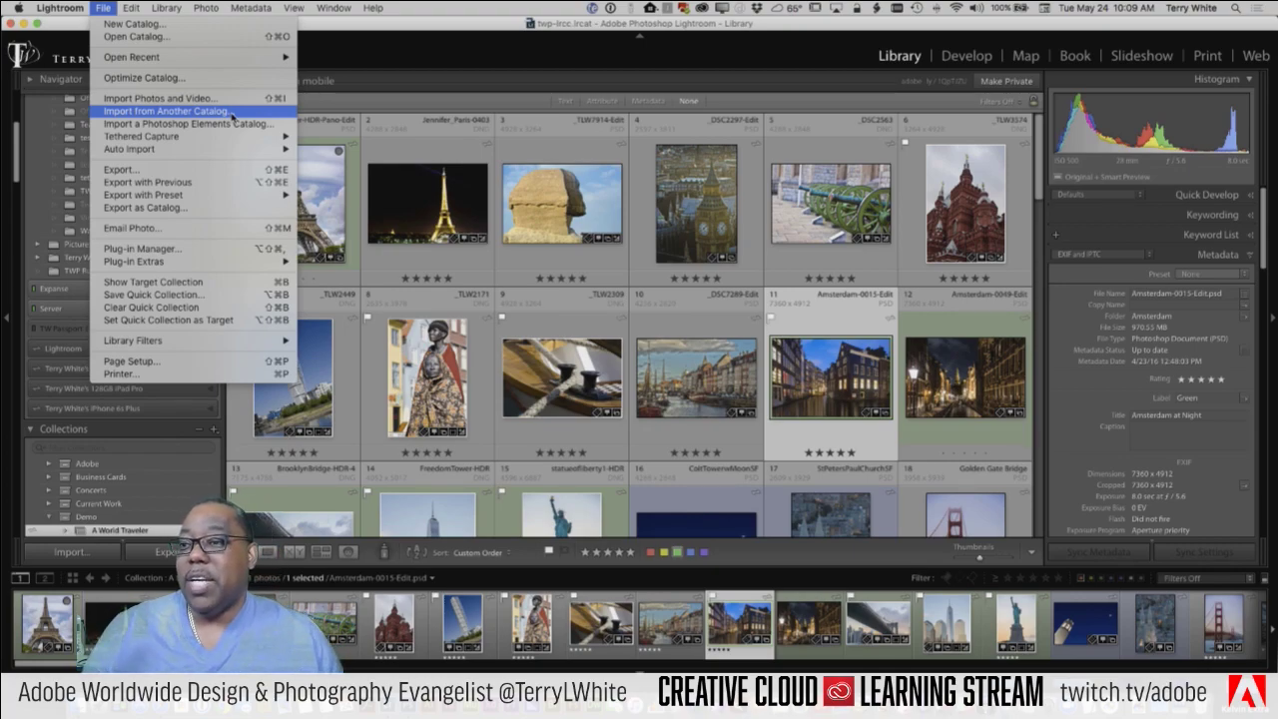
Step: Choose Import from Another Catalog with twp-twitch.lrcat from the twp-twitch folder as the source
click(242, 122)
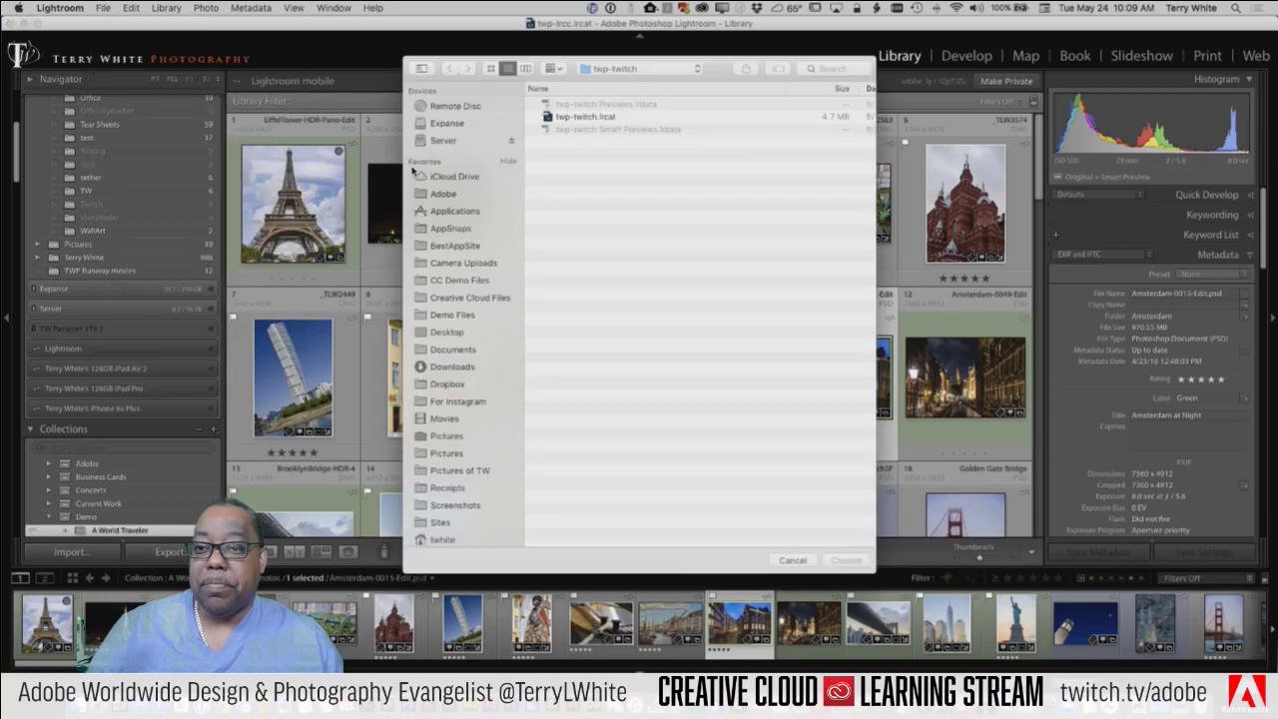
click(634, 70)
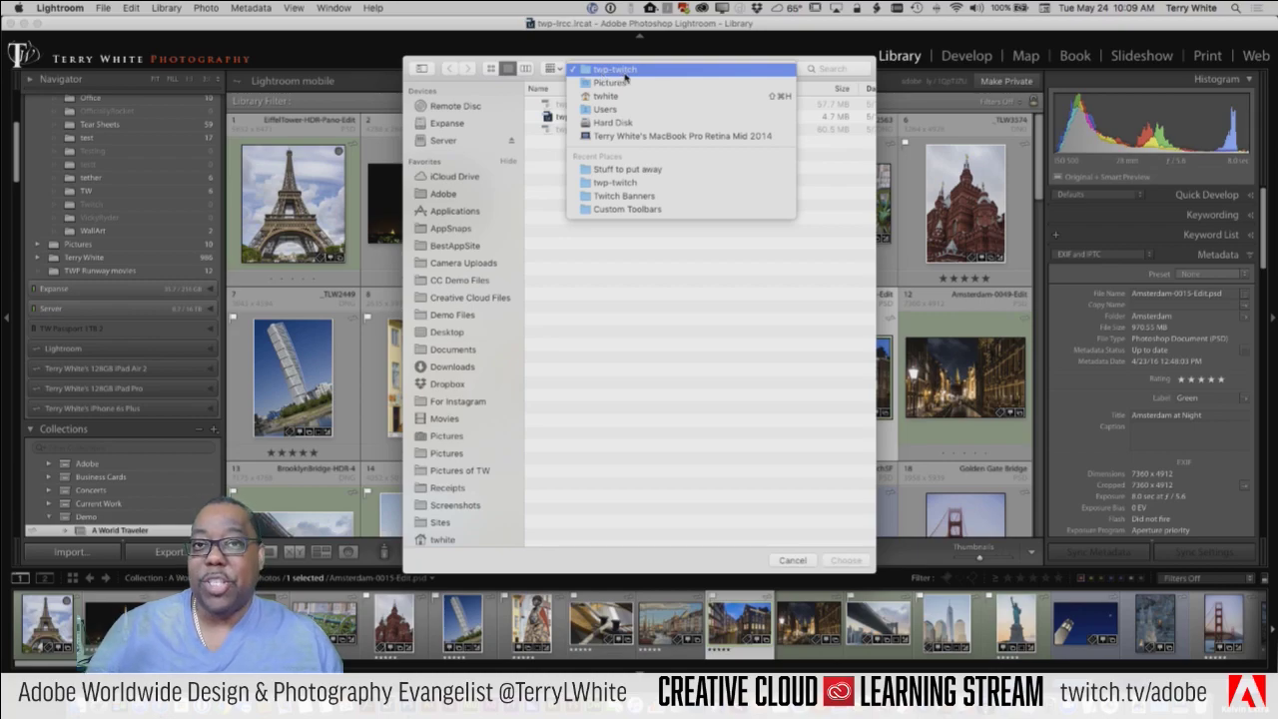
click(625, 74)
click(597, 117)
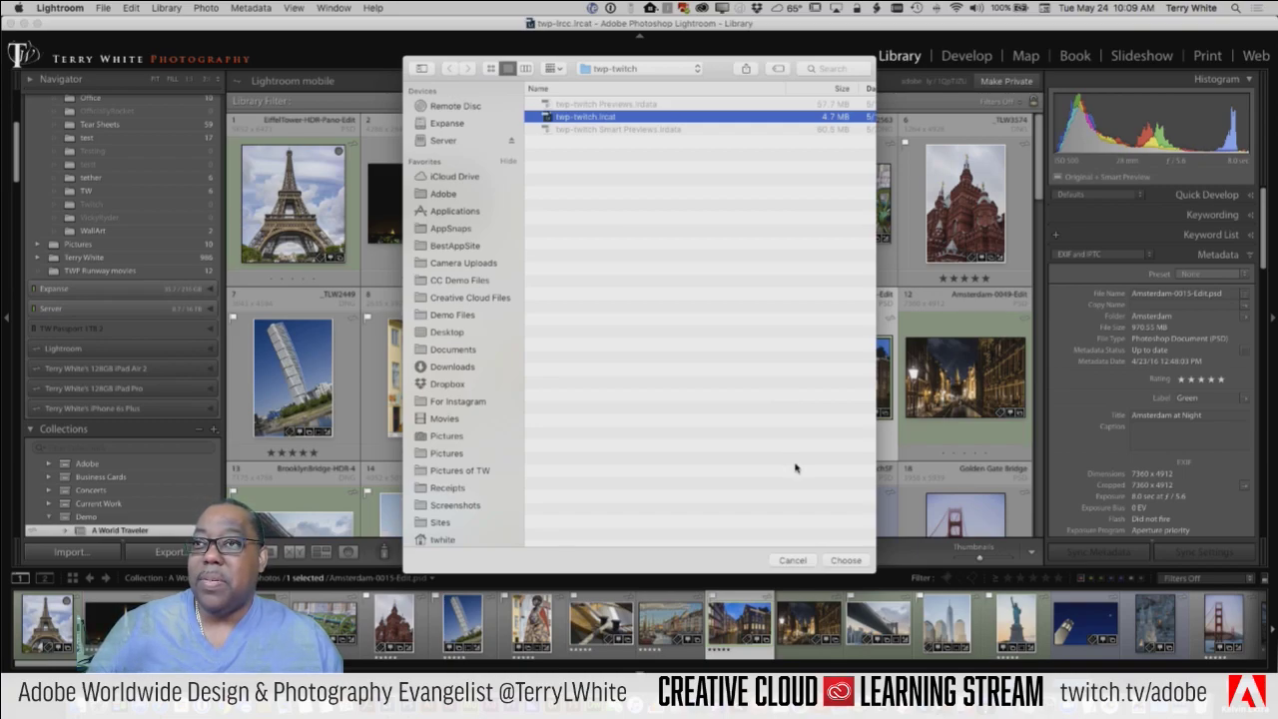
click(844, 560)
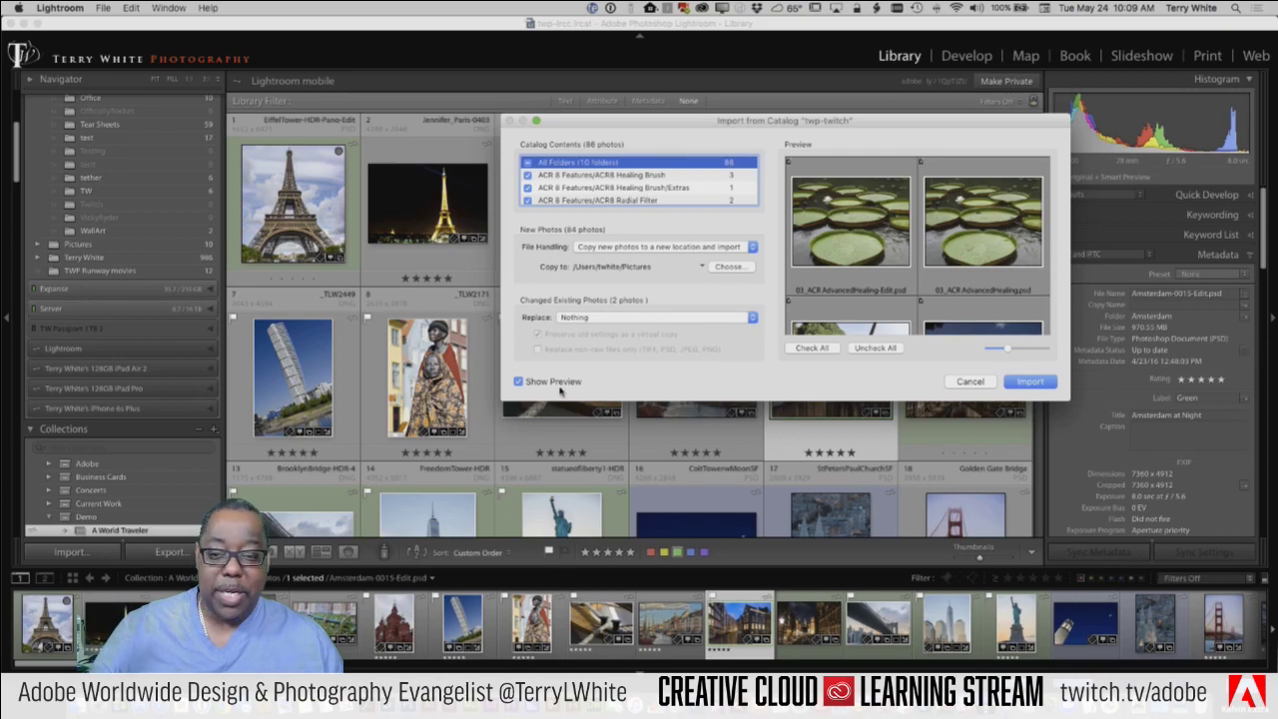
click(527, 383)
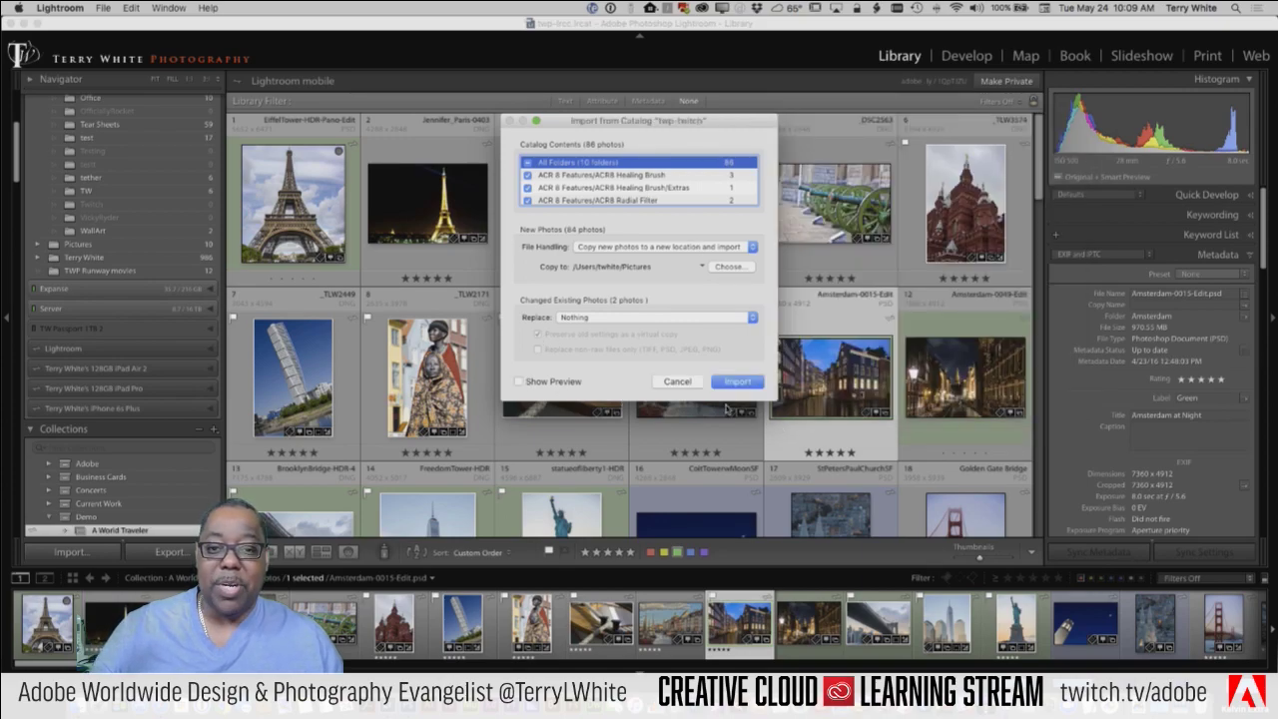
drag(775, 400, 777, 530)
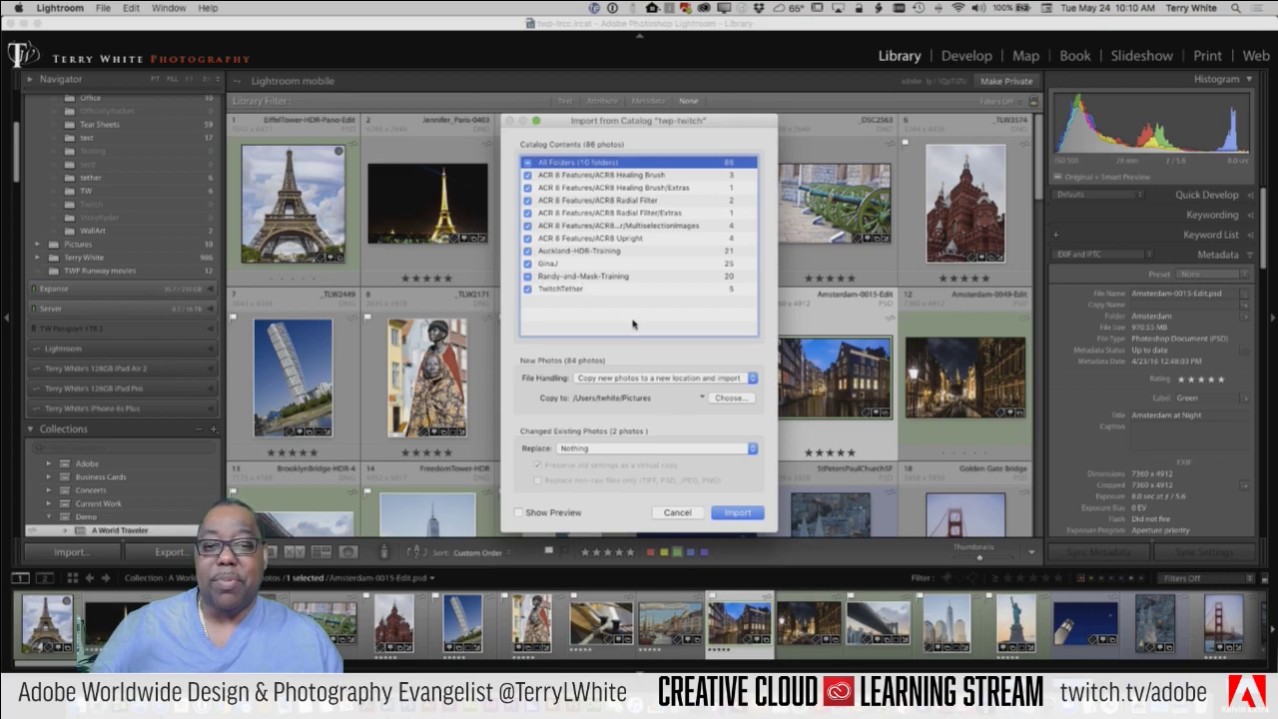
click(528, 162)
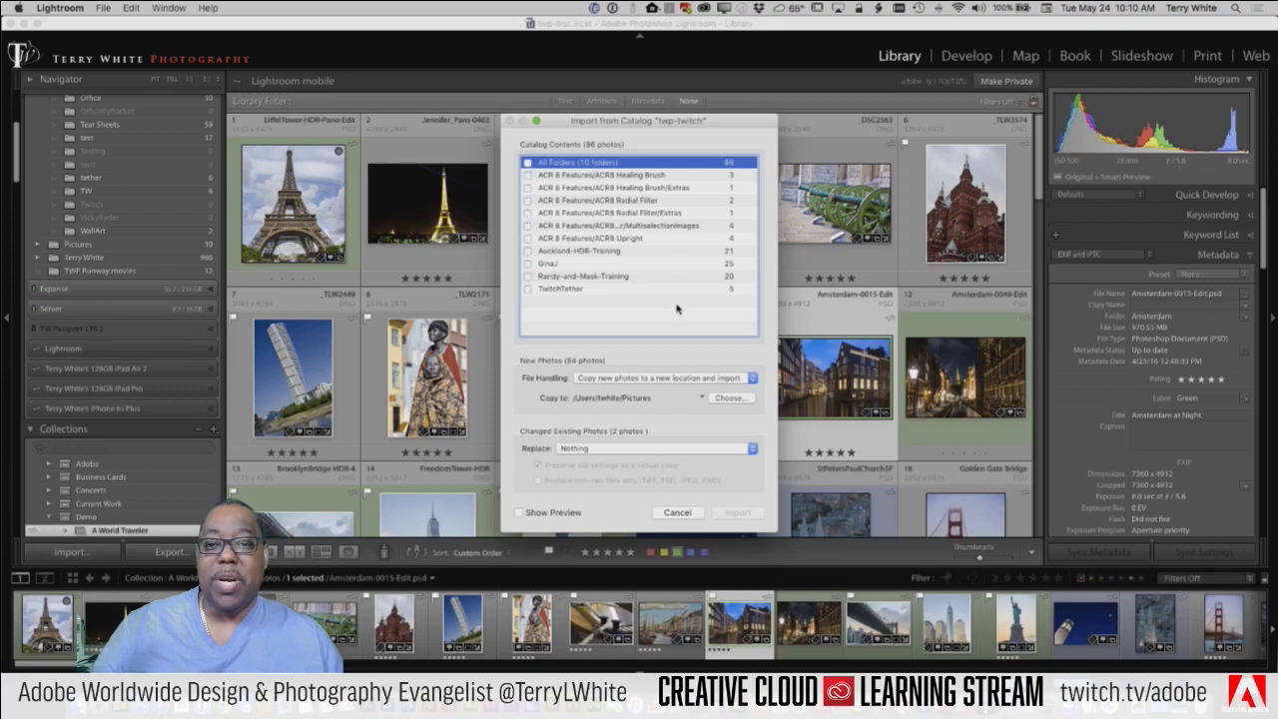
click(527, 163)
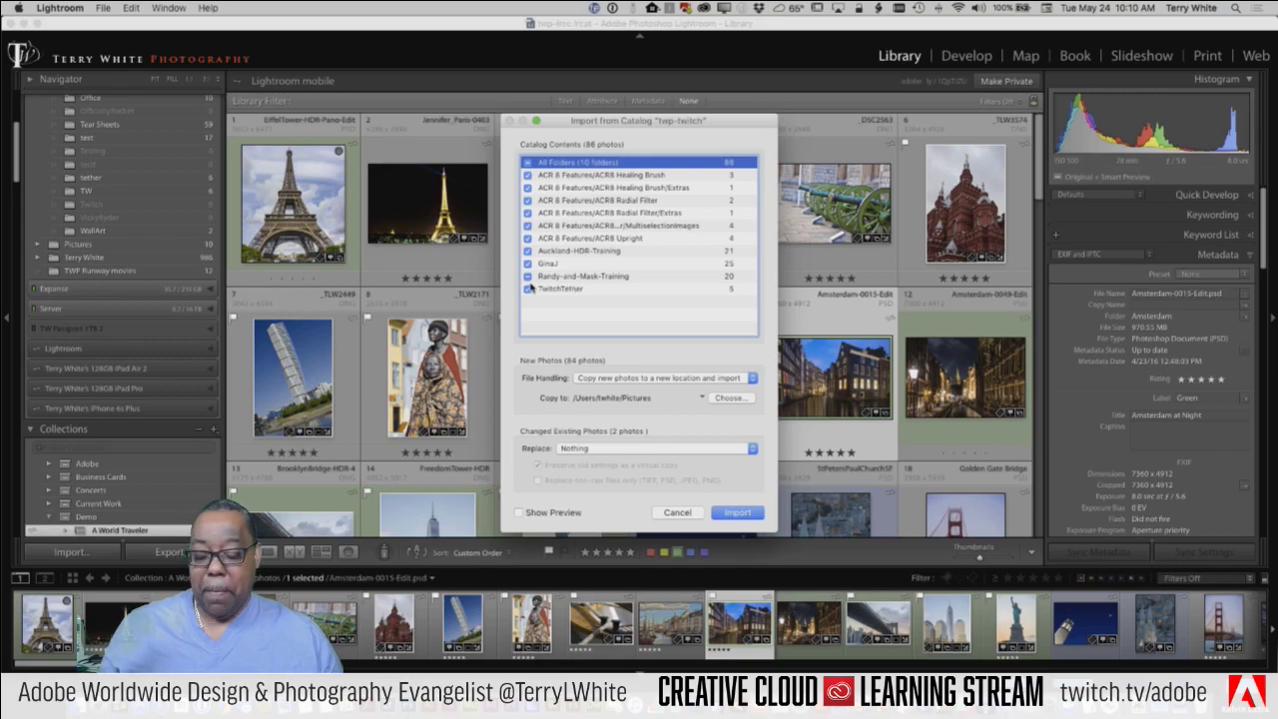
key(alt)
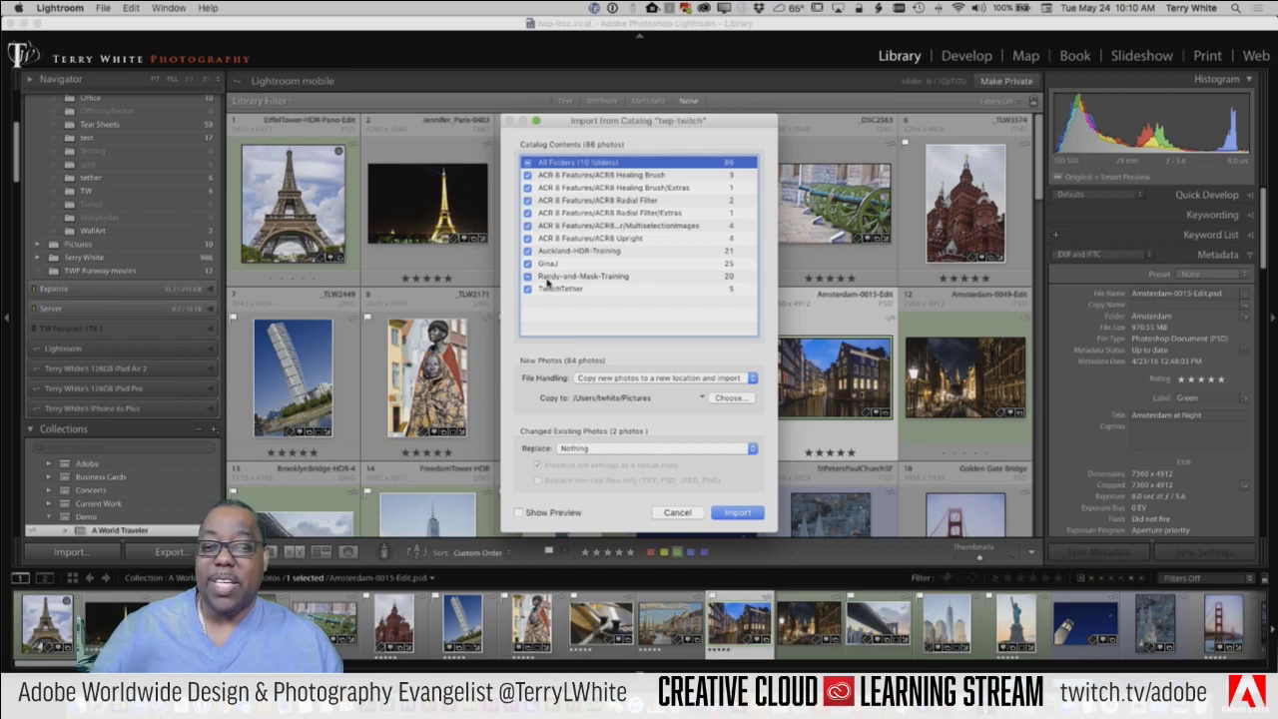
click(528, 276)
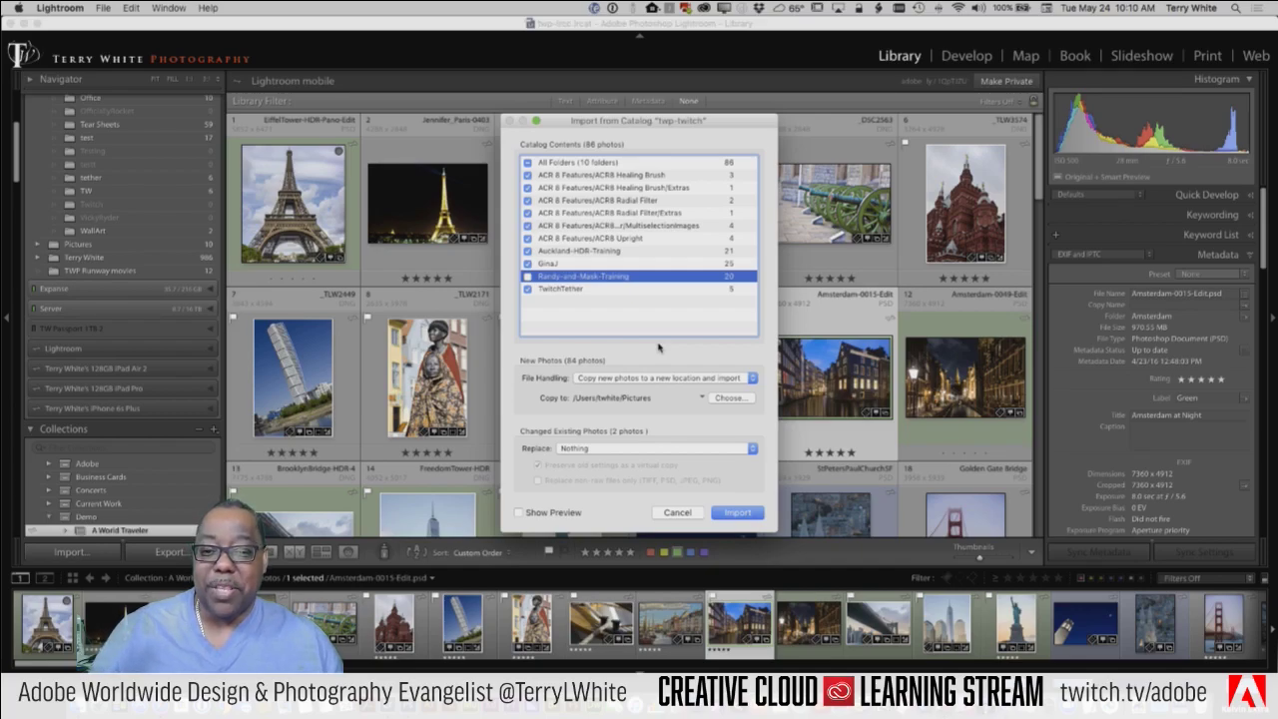
click(527, 162)
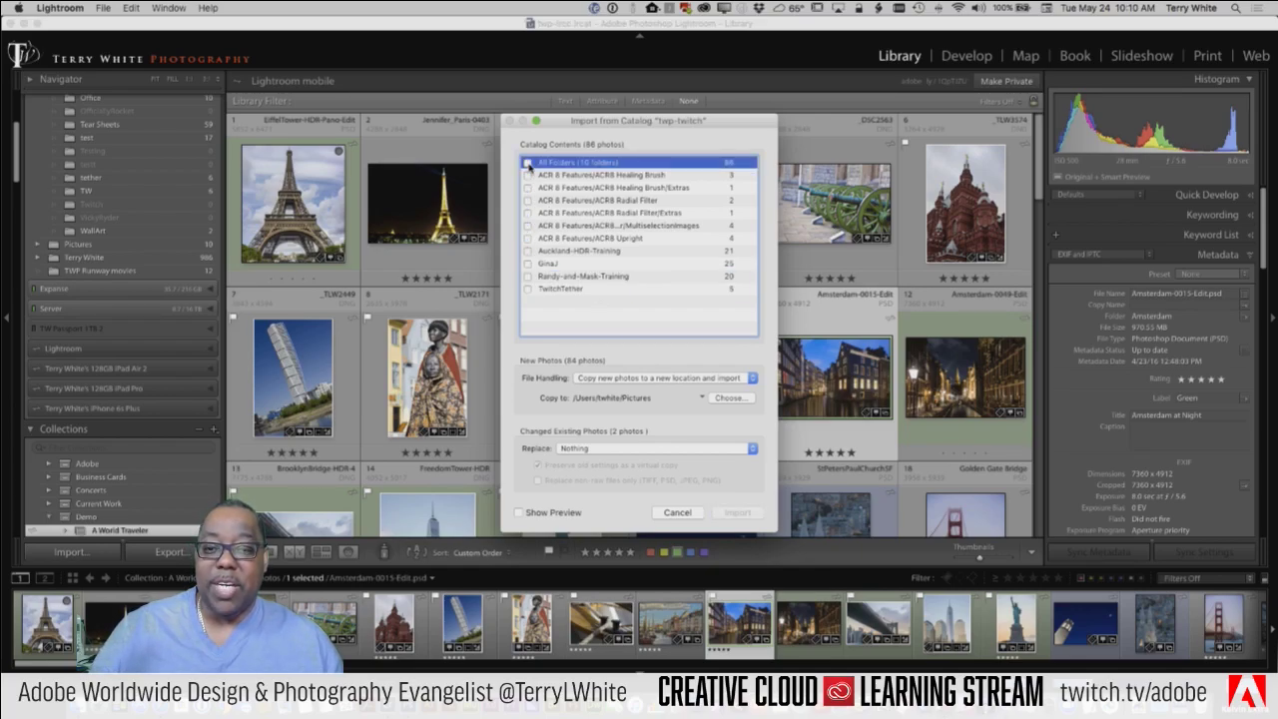
click(528, 265)
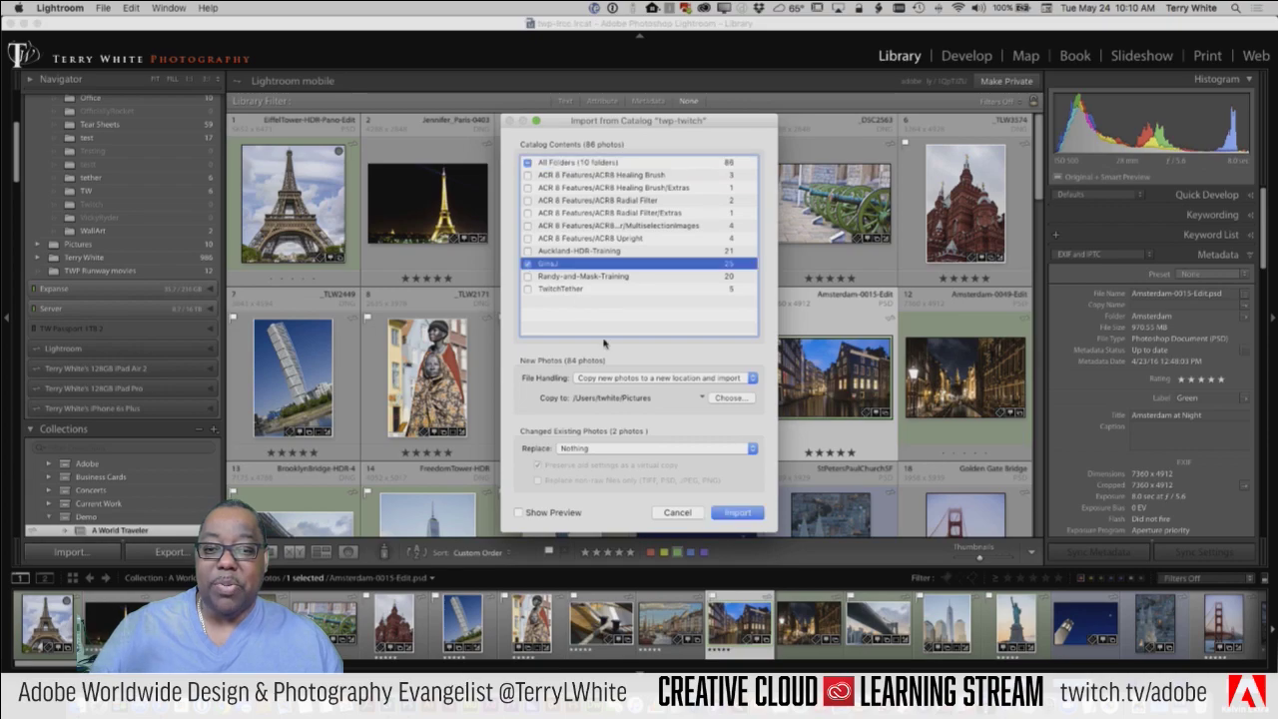
click(528, 290)
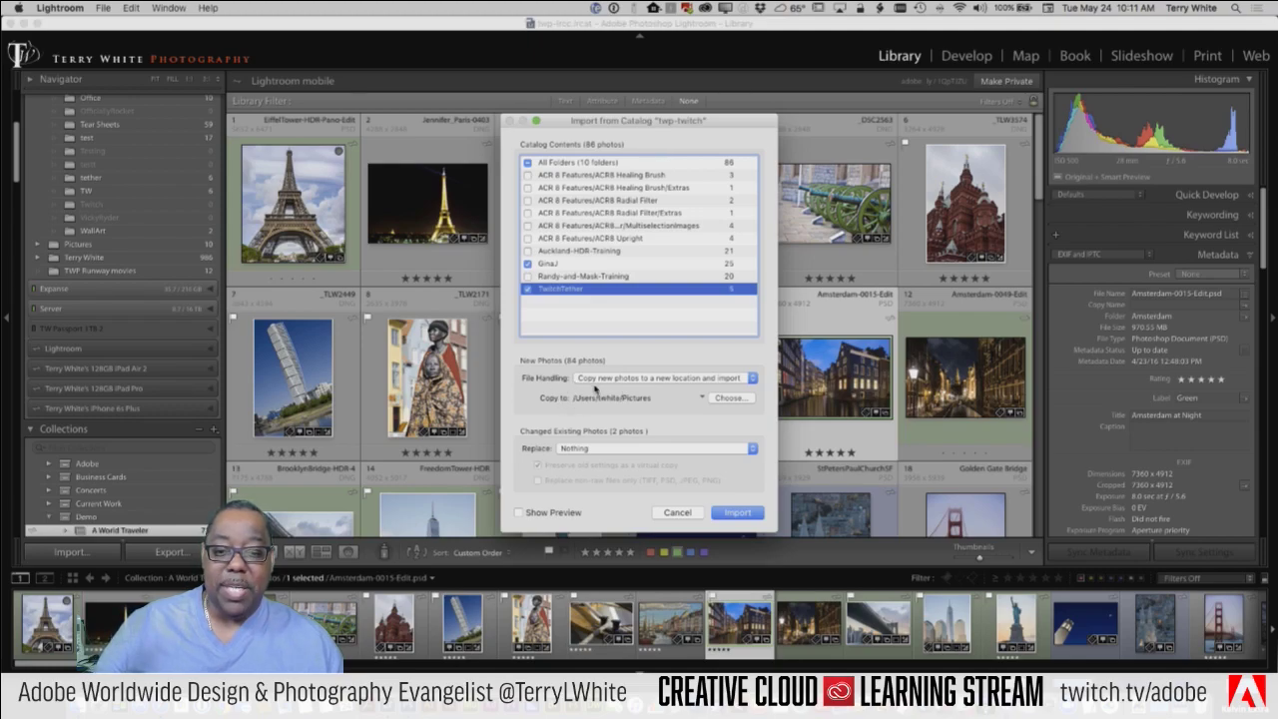
Step: Set File Handling to add new photos without moving, keep Replace at Nothing, and show previews
click(726, 379)
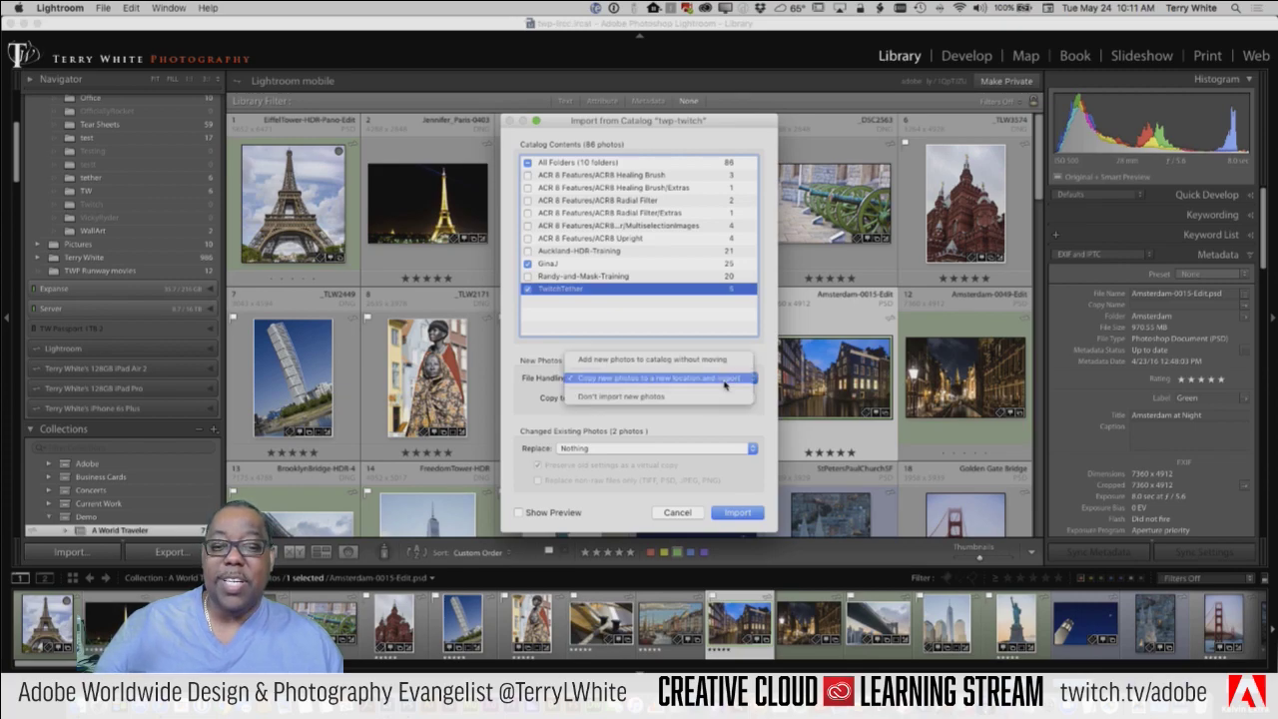
click(726, 365)
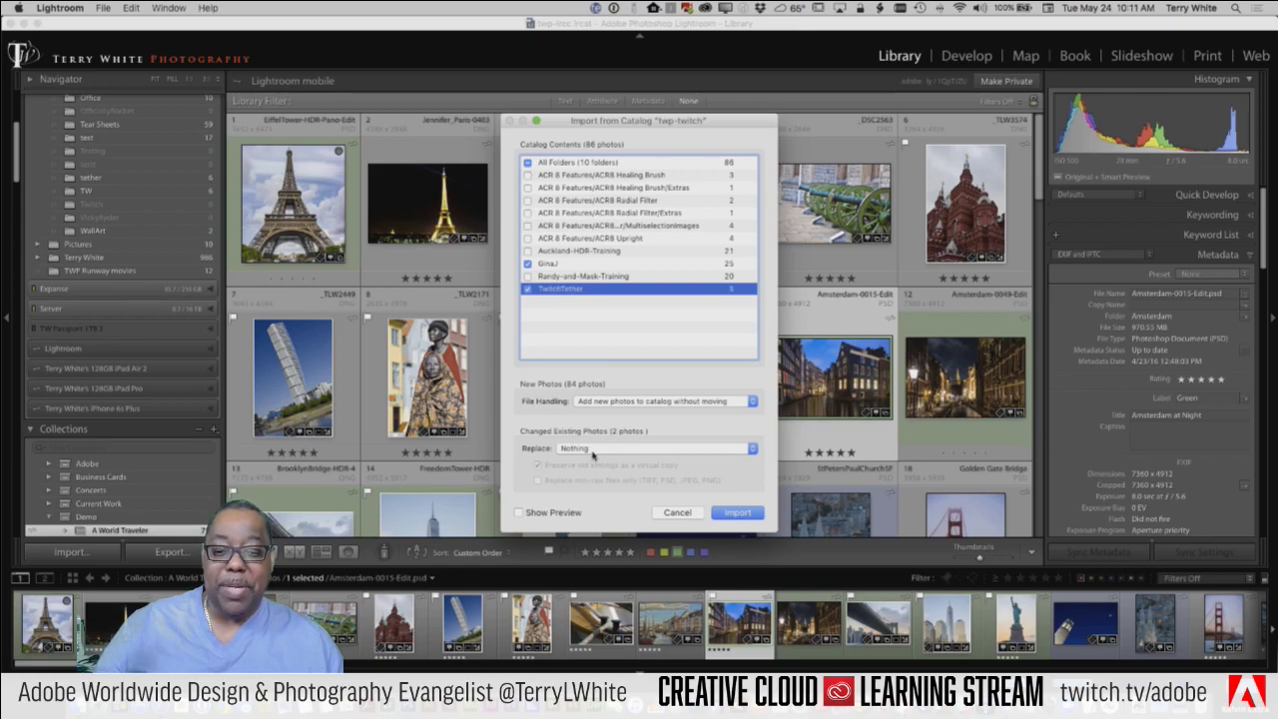
click(595, 448)
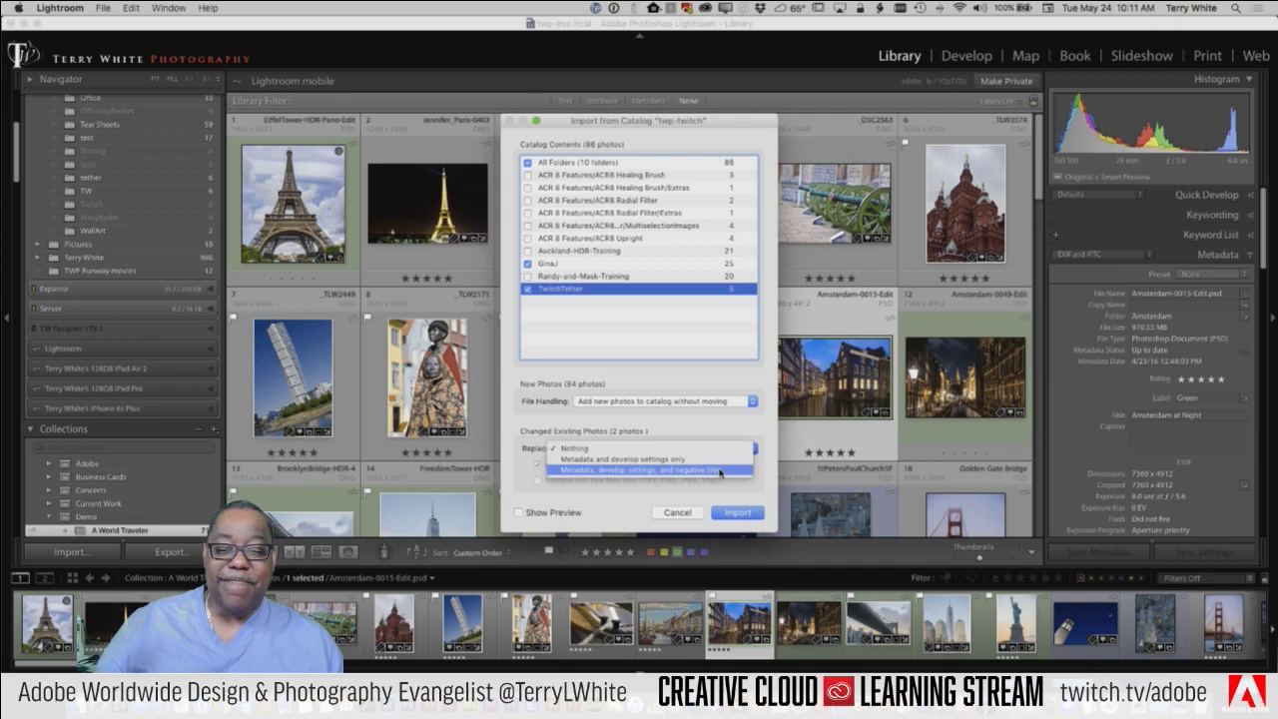
click(715, 429)
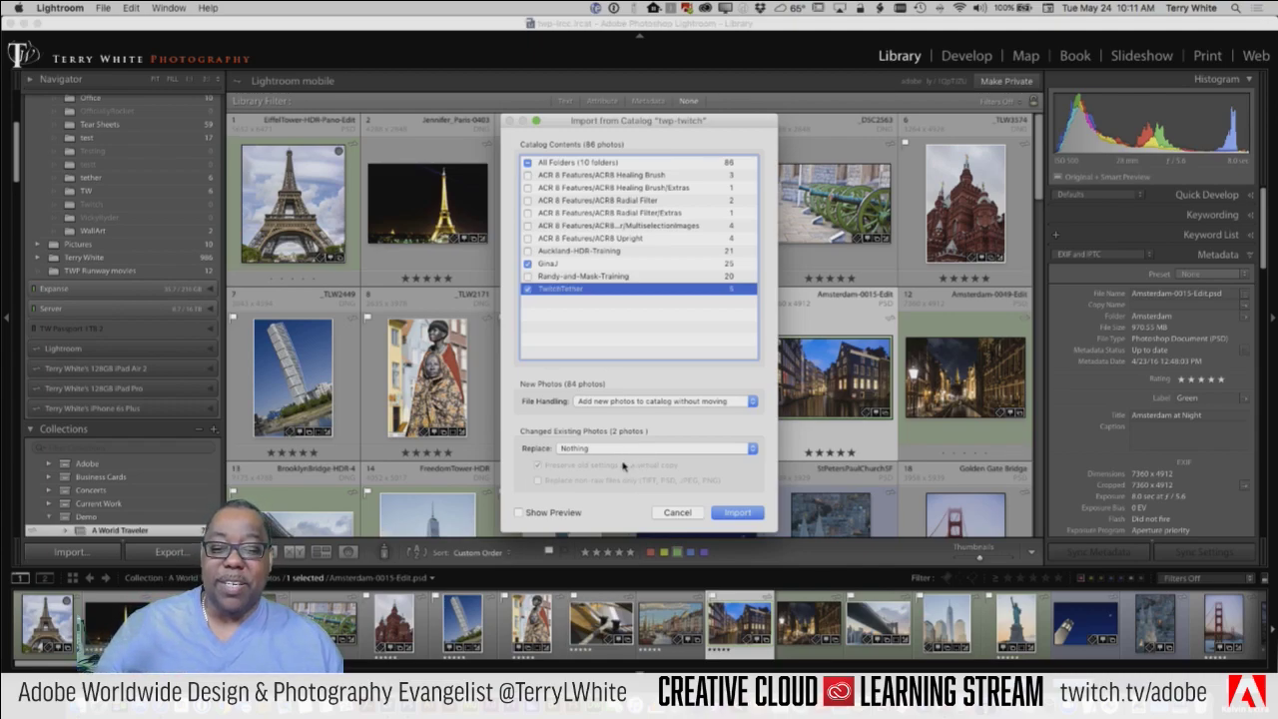
click(615, 451)
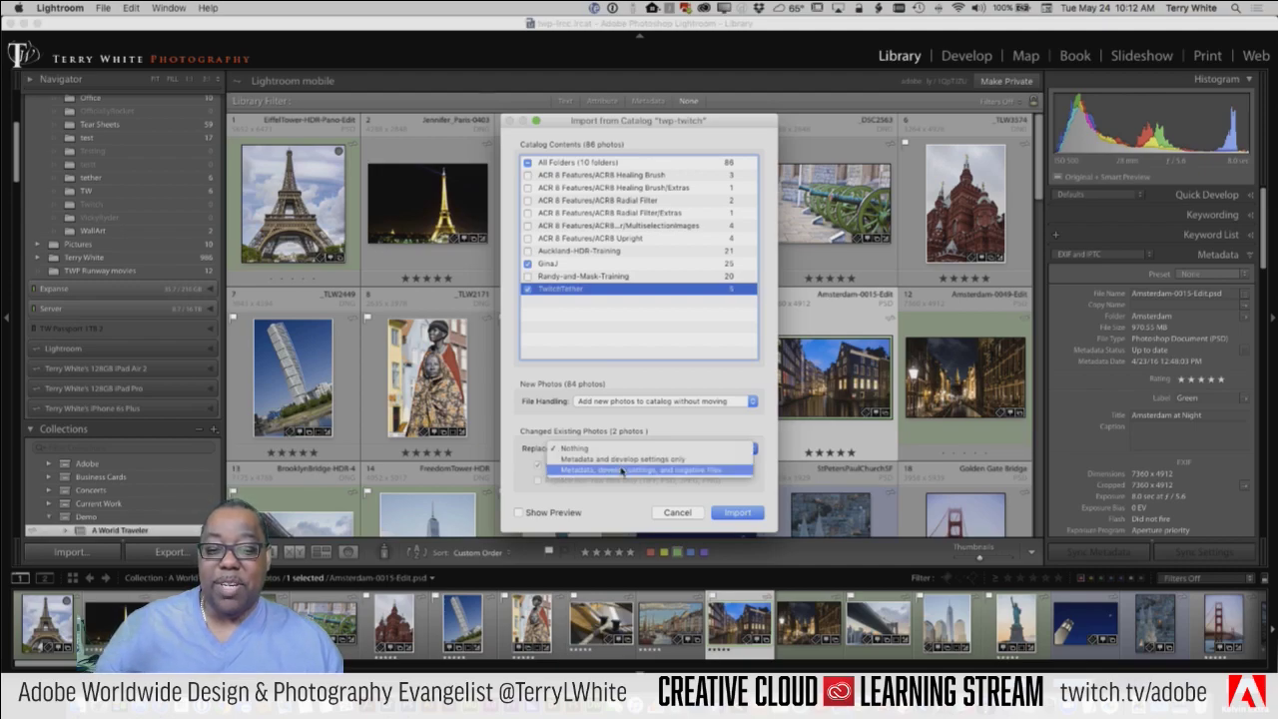
click(664, 427)
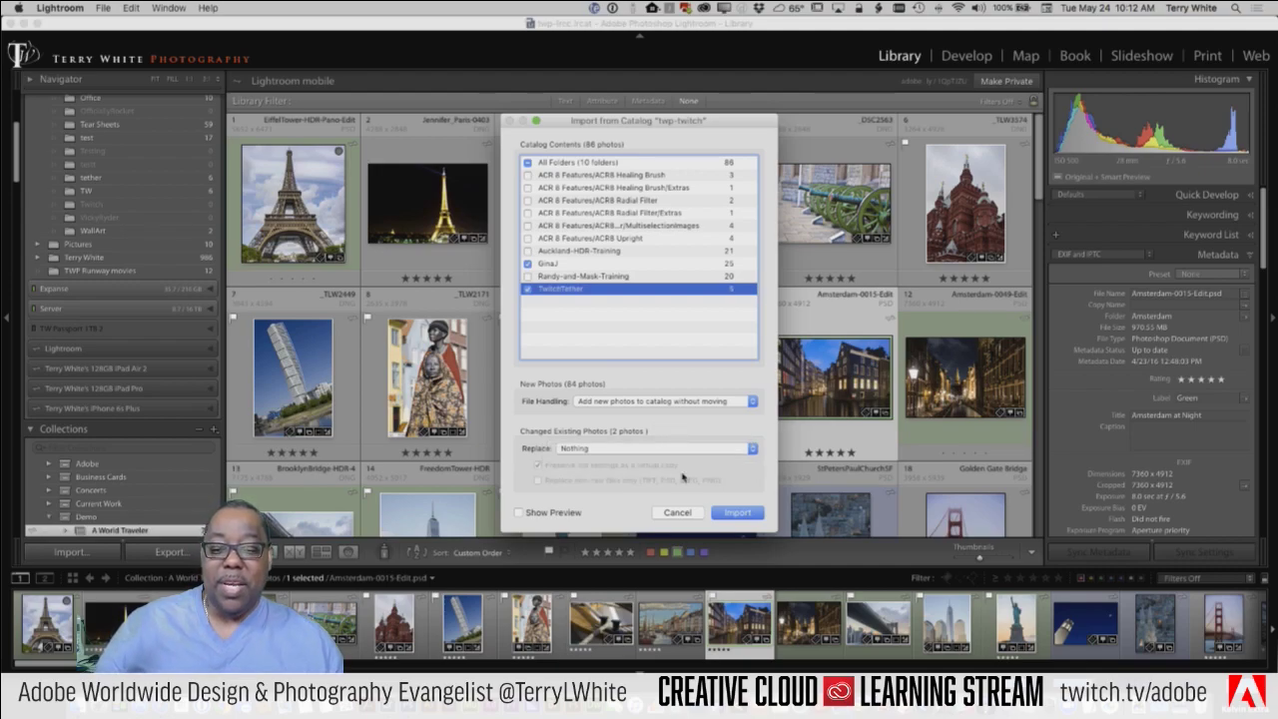
click(545, 512)
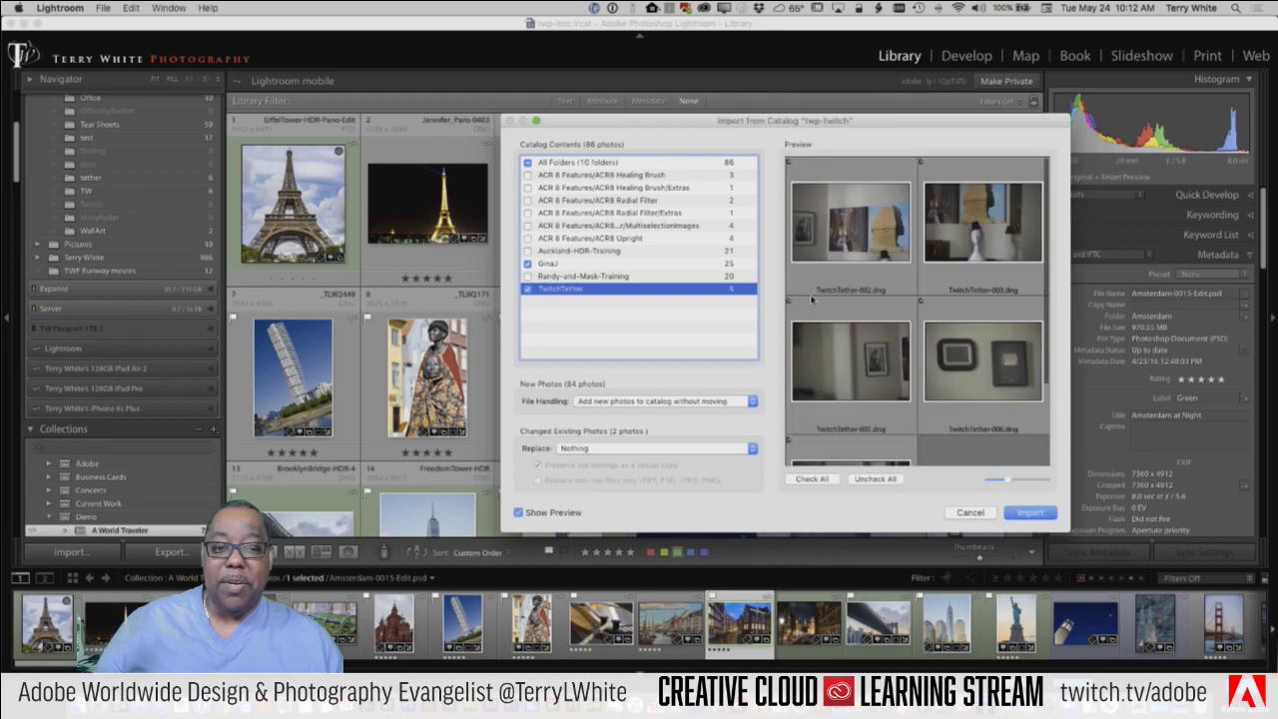
drag(761, 115, 470, 58)
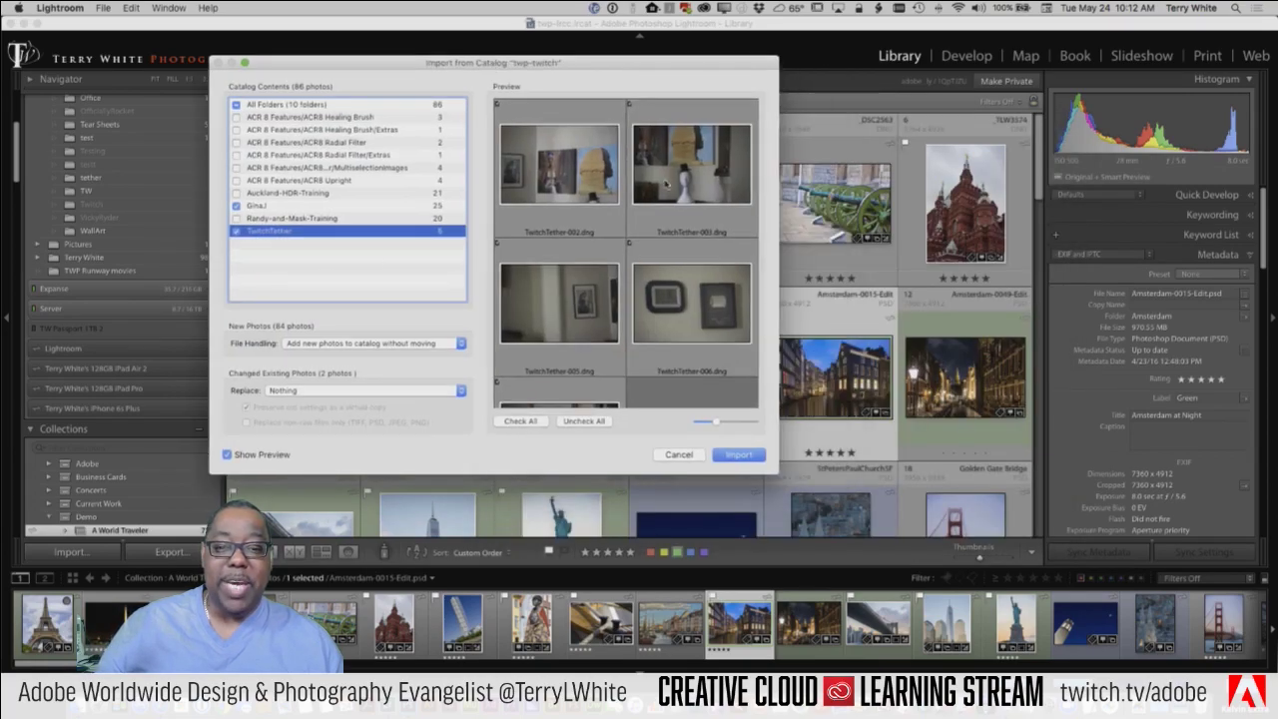
scroll(666, 183, down, 5)
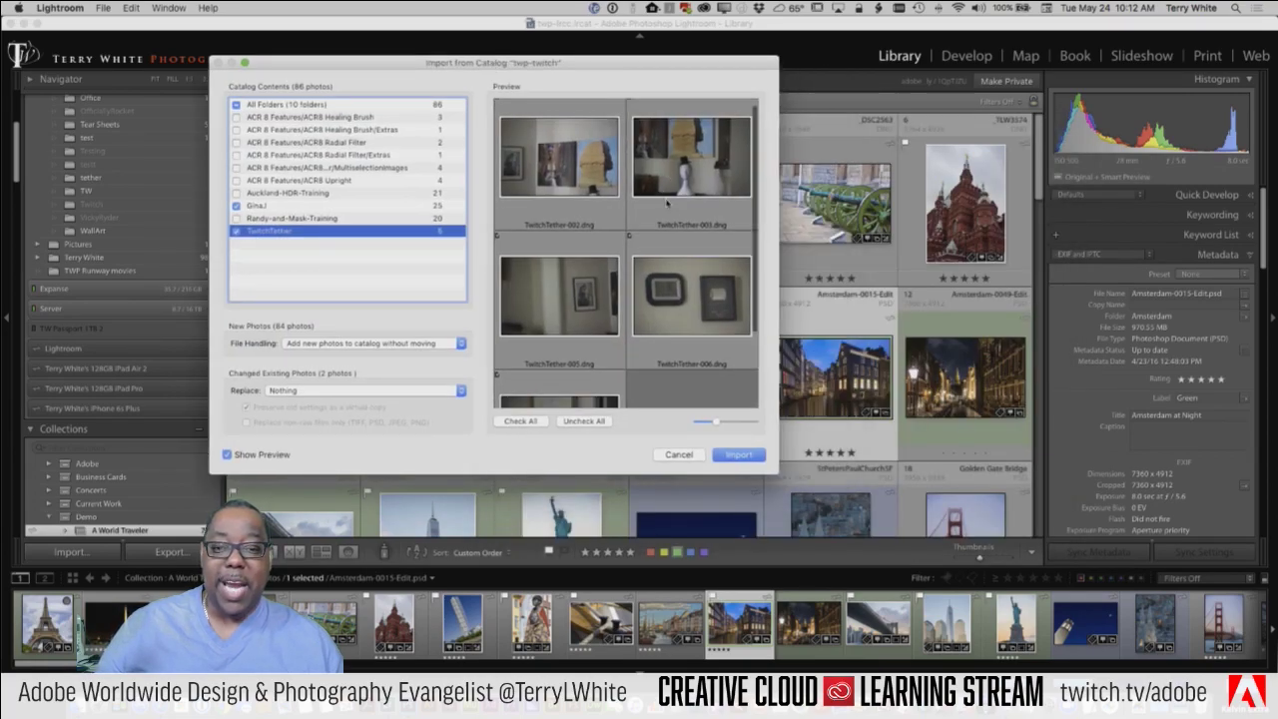
click(336, 206)
scroll(737, 243, down, 3)
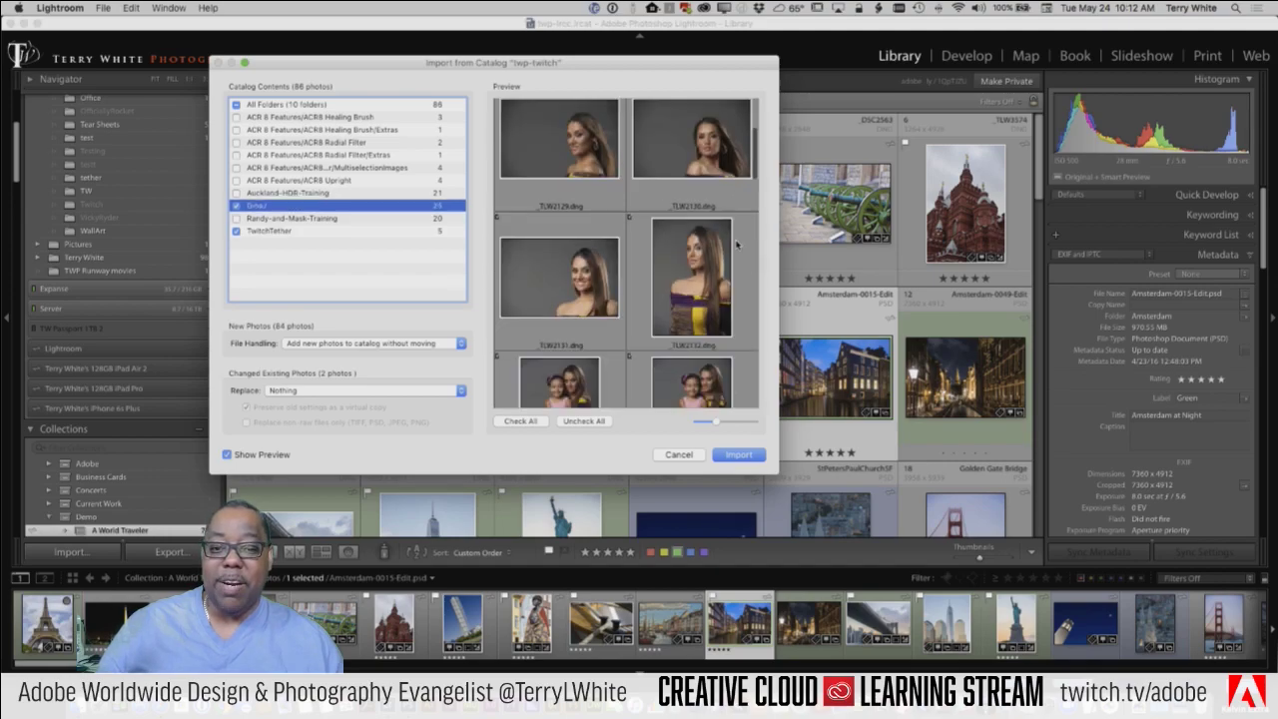
scroll(737, 243, down, 15)
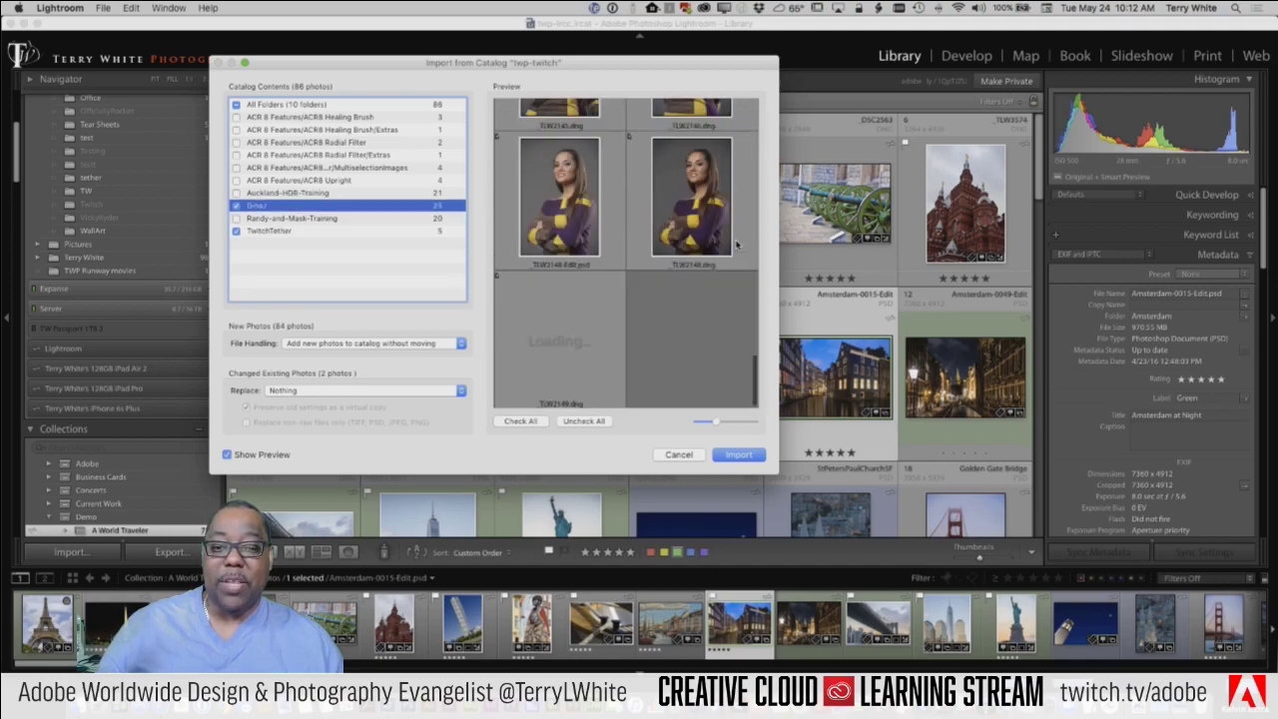
scroll(737, 244, up, 10)
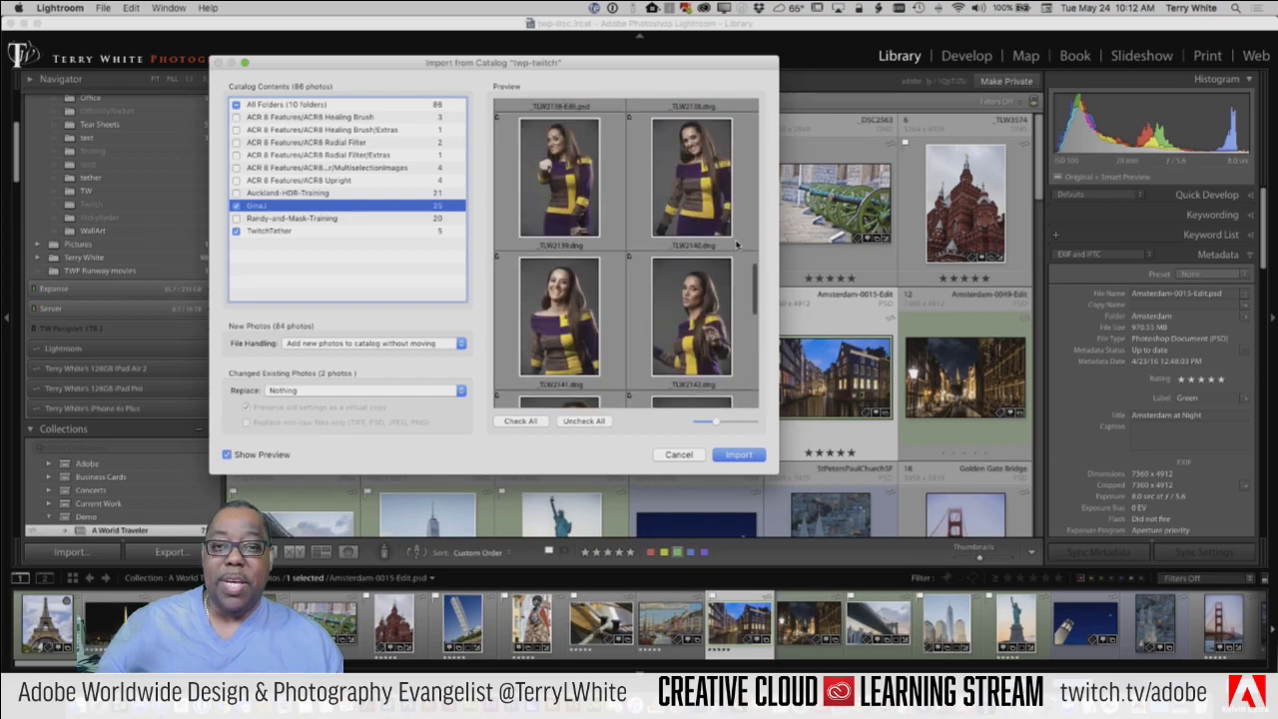
scroll(737, 243, up, 8)
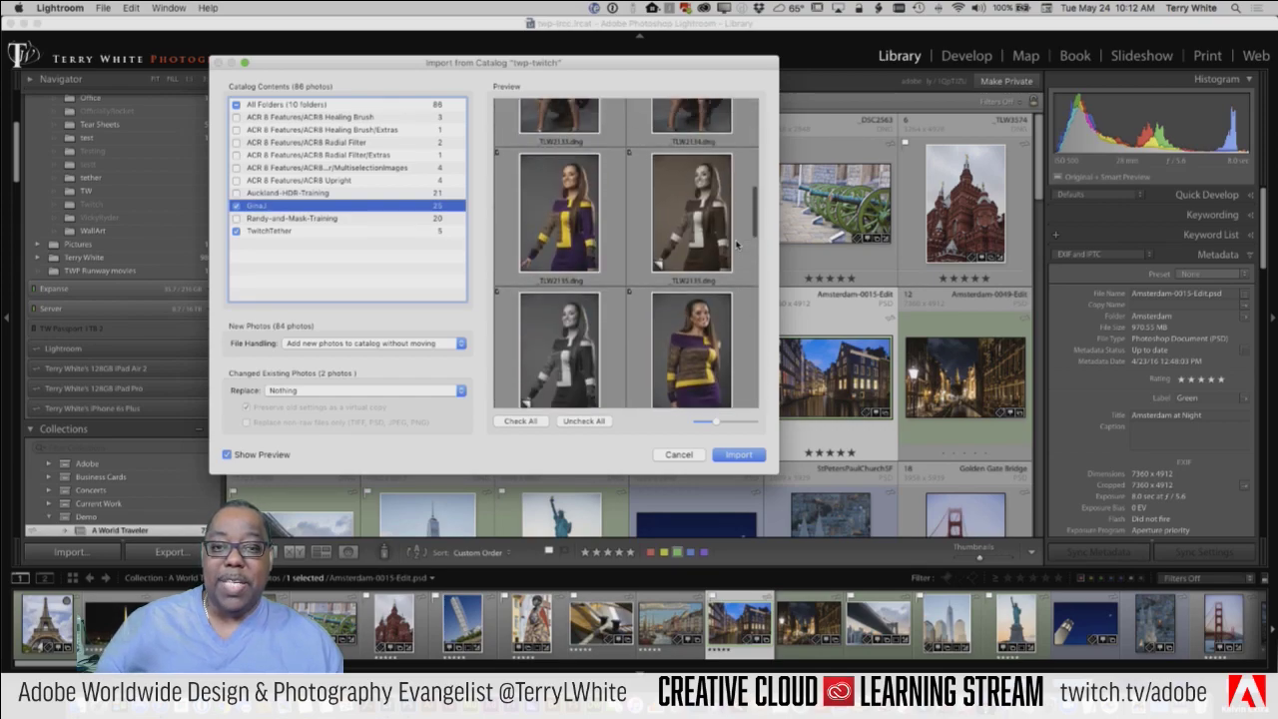
scroll(737, 244, up, 1)
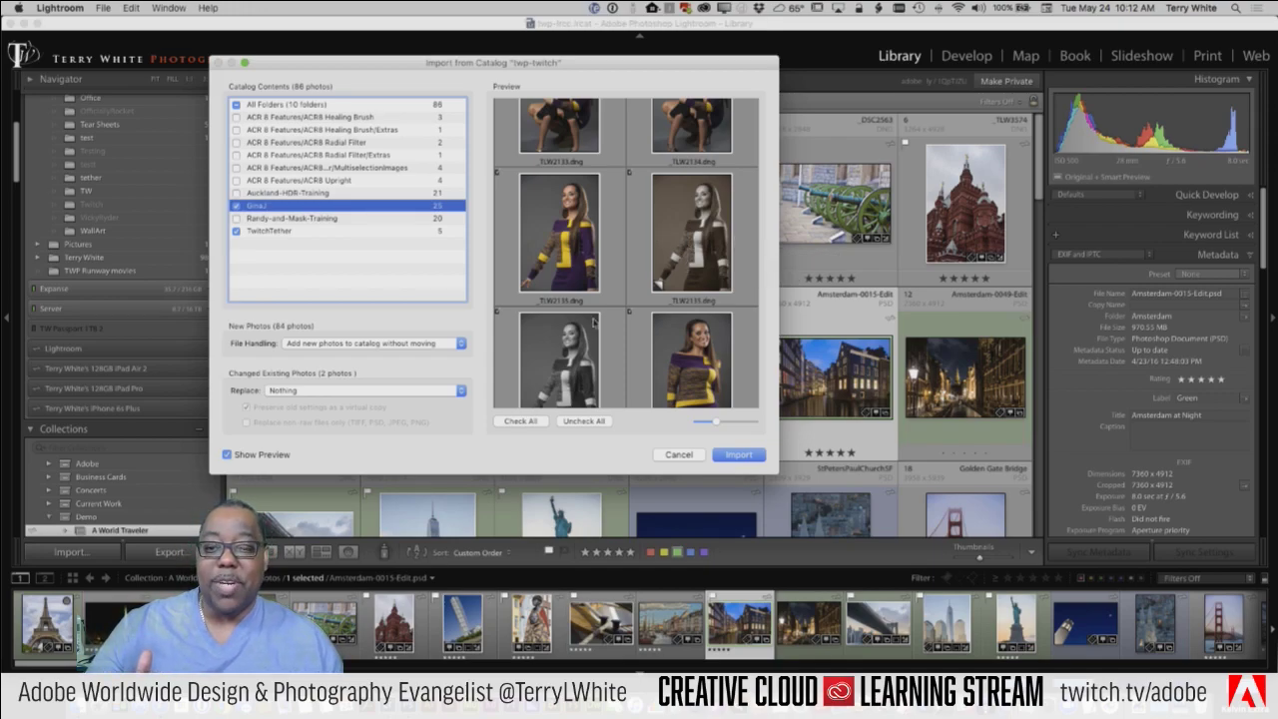
scroll(626, 253, down, 3)
scroll(600, 293, down, 3)
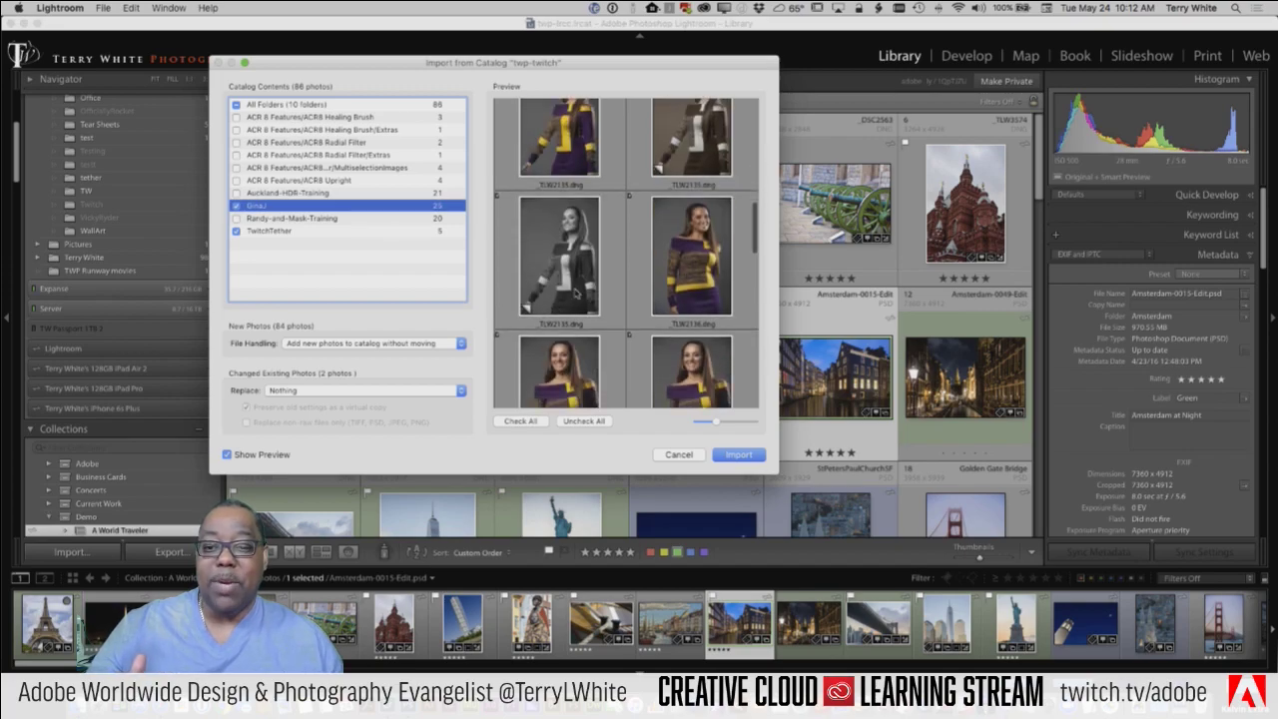
scroll(601, 292, down, 2)
scroll(600, 293, down, 3)
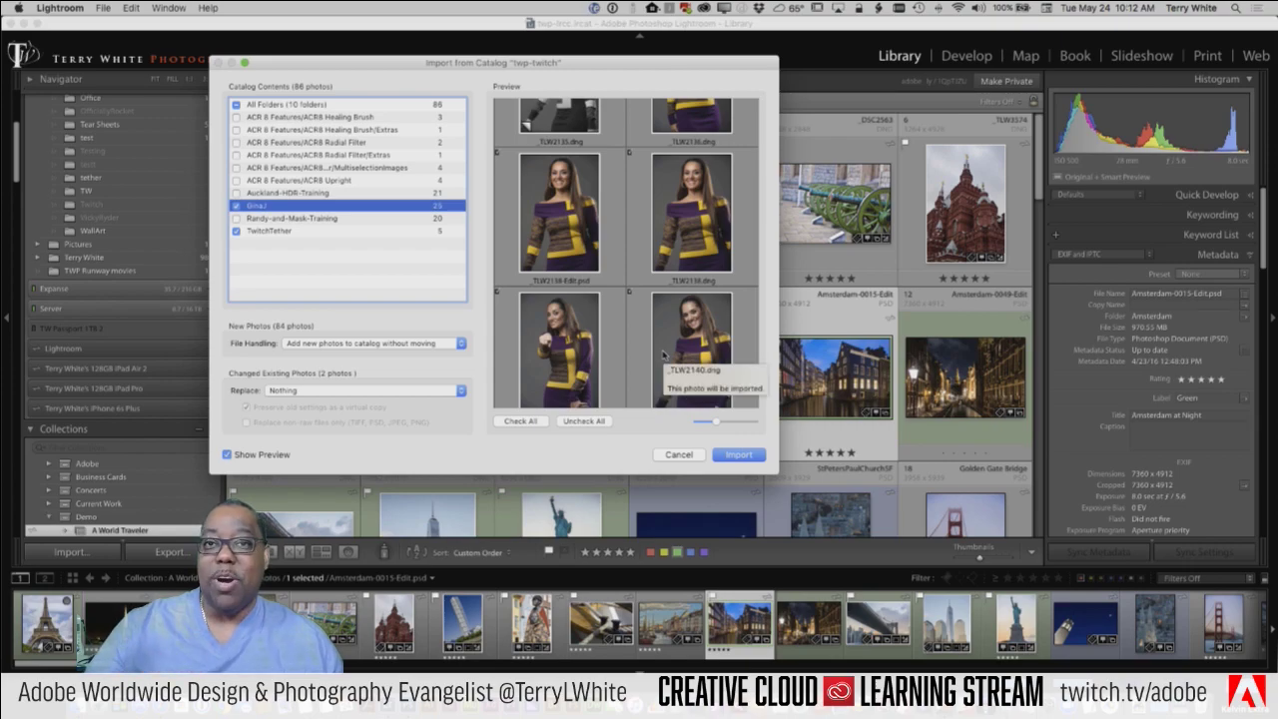
scroll(639, 347, up, 3)
scroll(637, 347, up, 5)
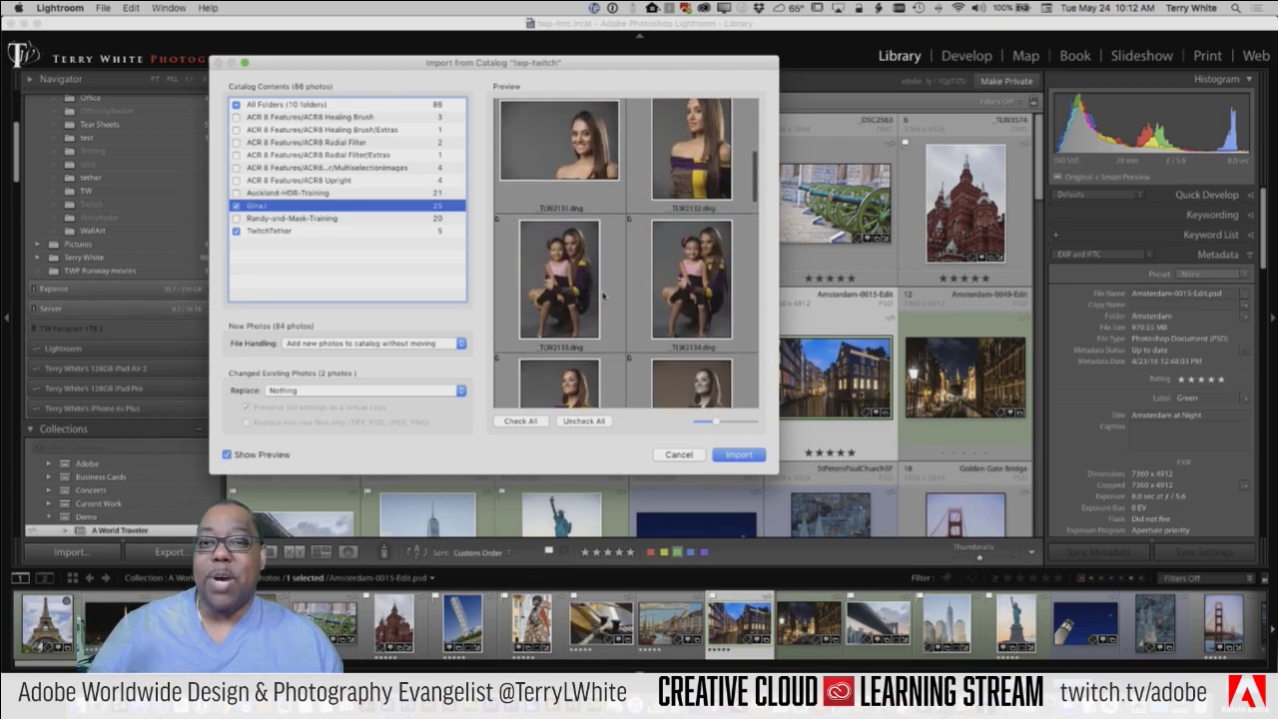
scroll(602, 294, up, 2)
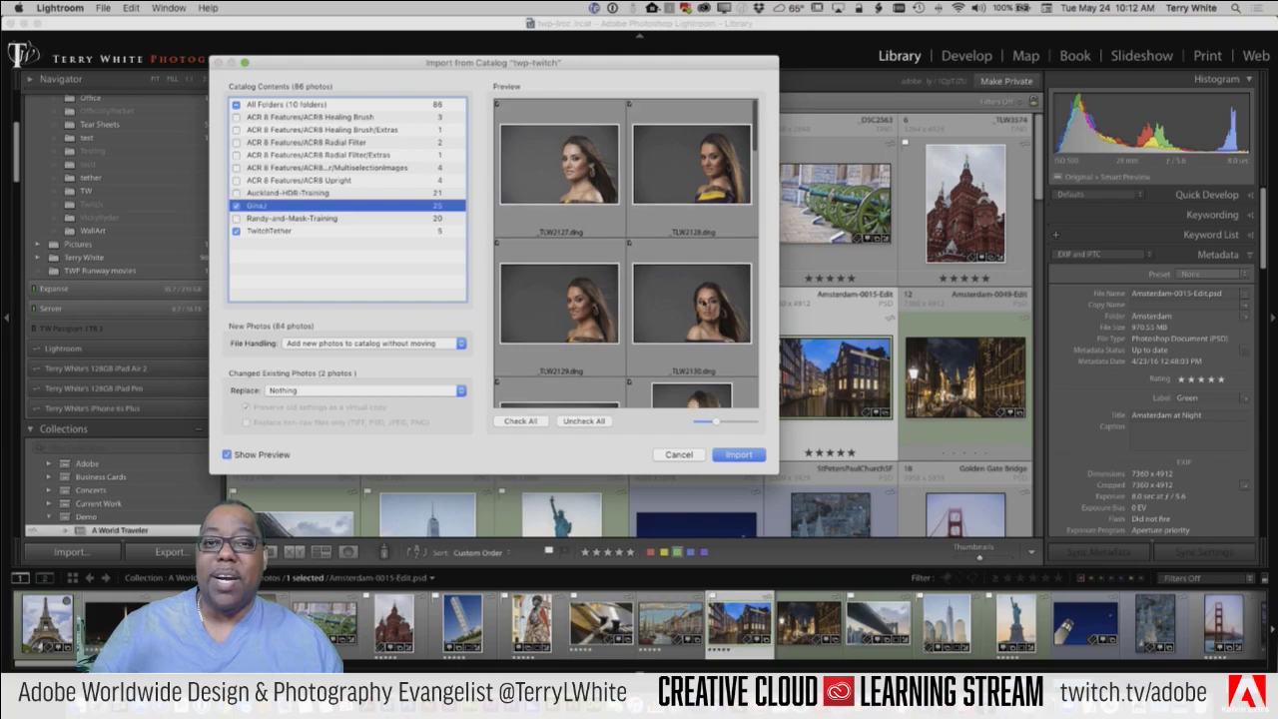
scroll(671, 283, down, 5)
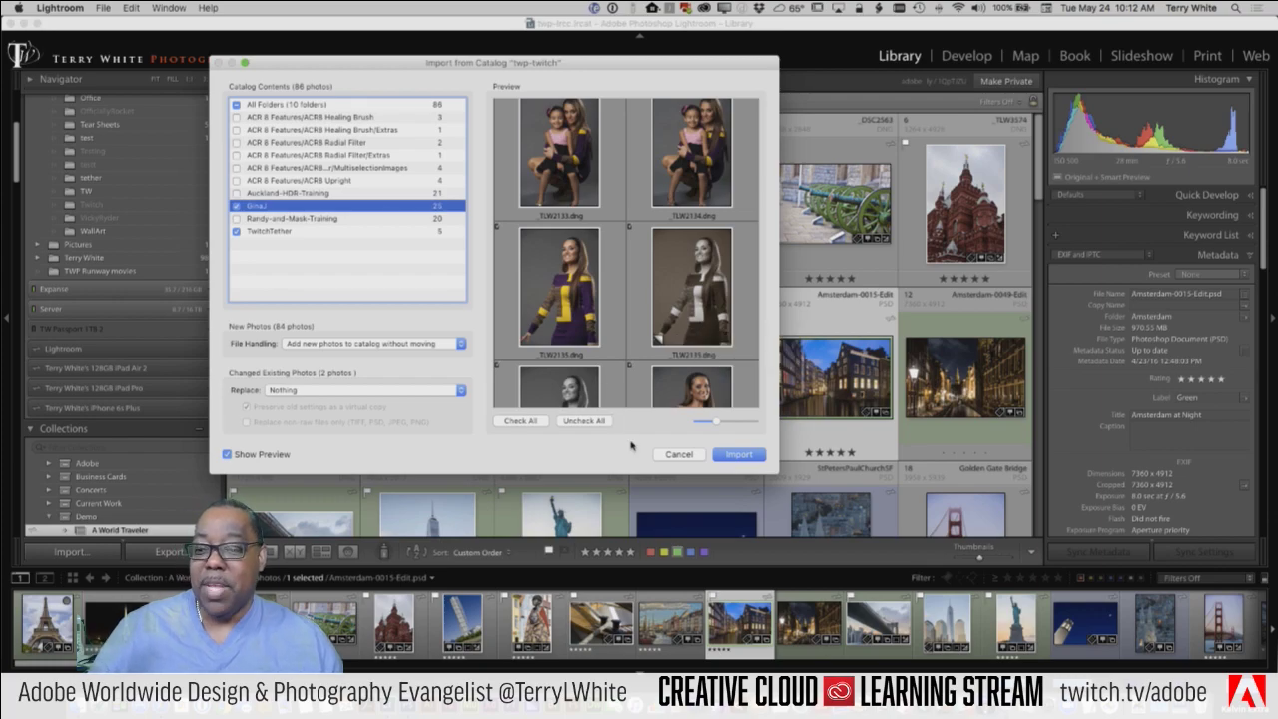
click(737, 456)
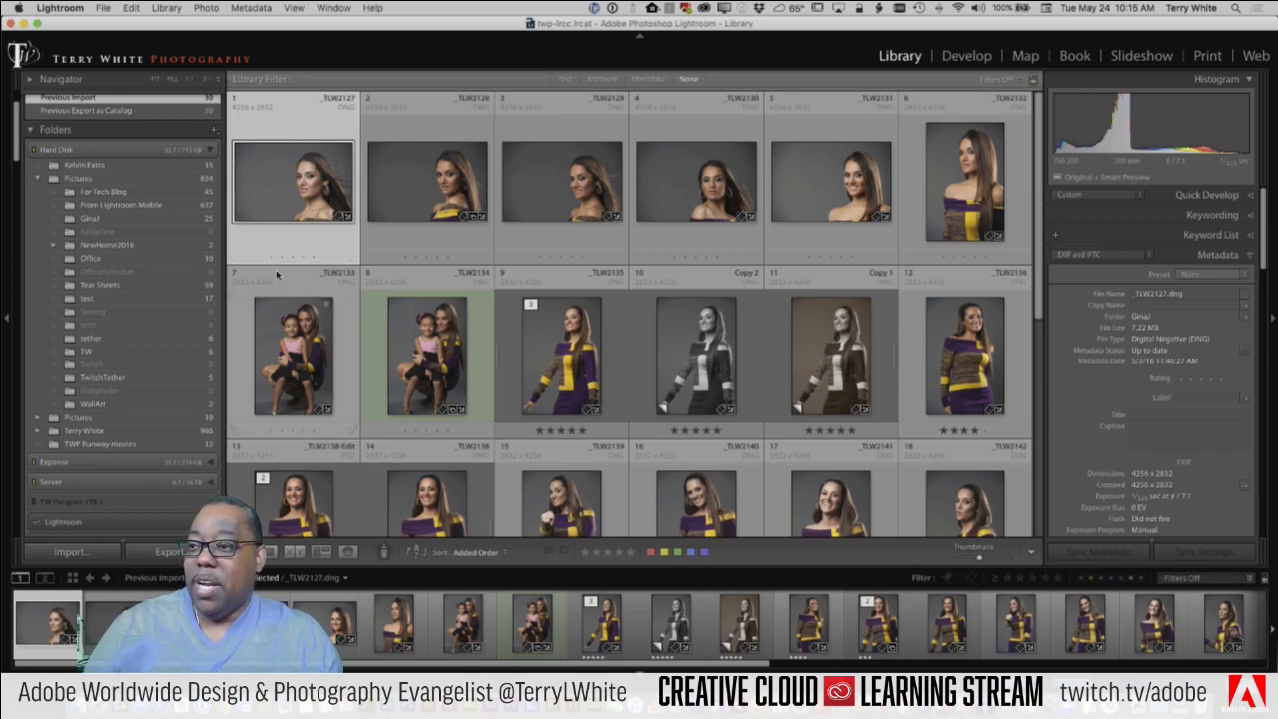
scroll(347, 282, down, 5)
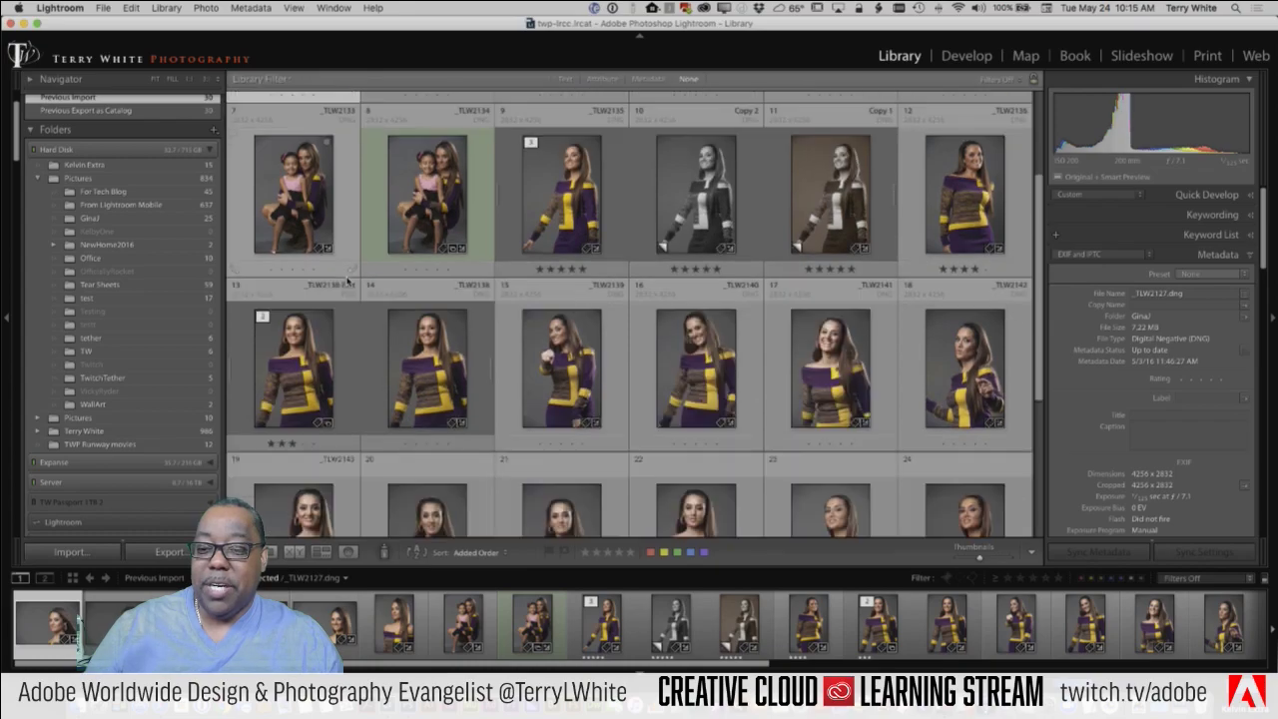
scroll(348, 281, down, 5)
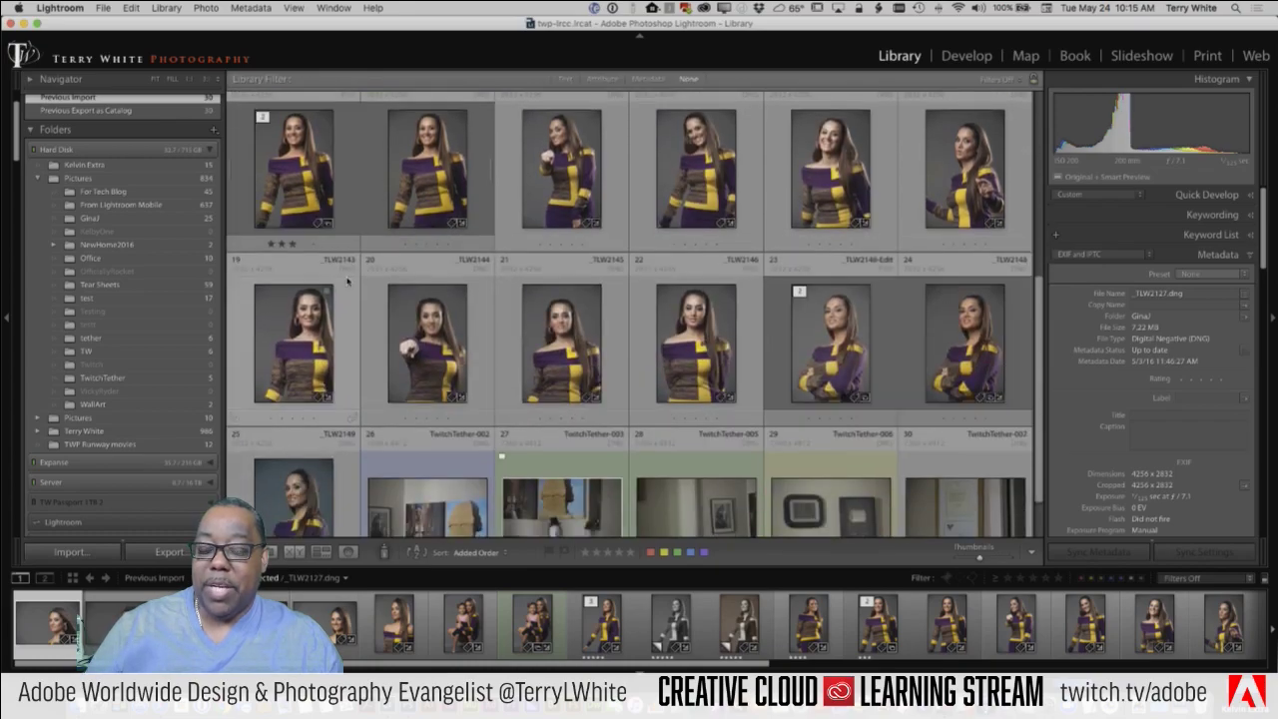
scroll(348, 281, down, 1)
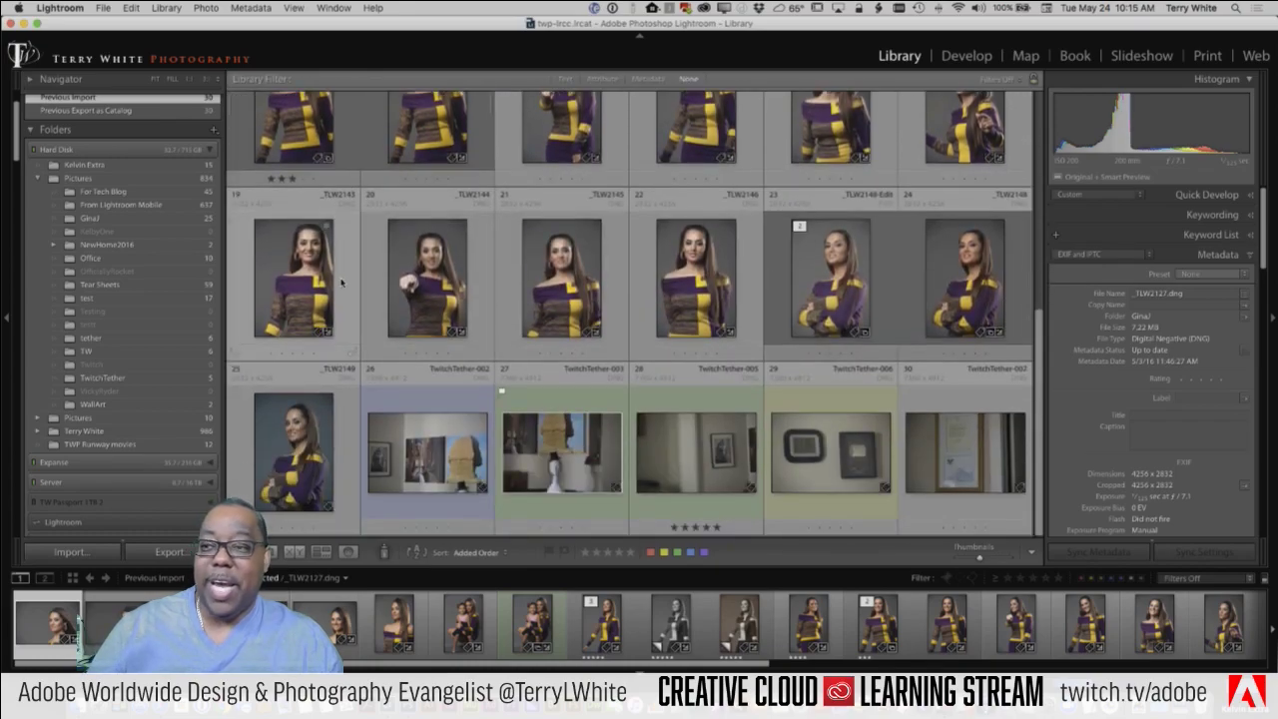
scroll(340, 283, up, 8)
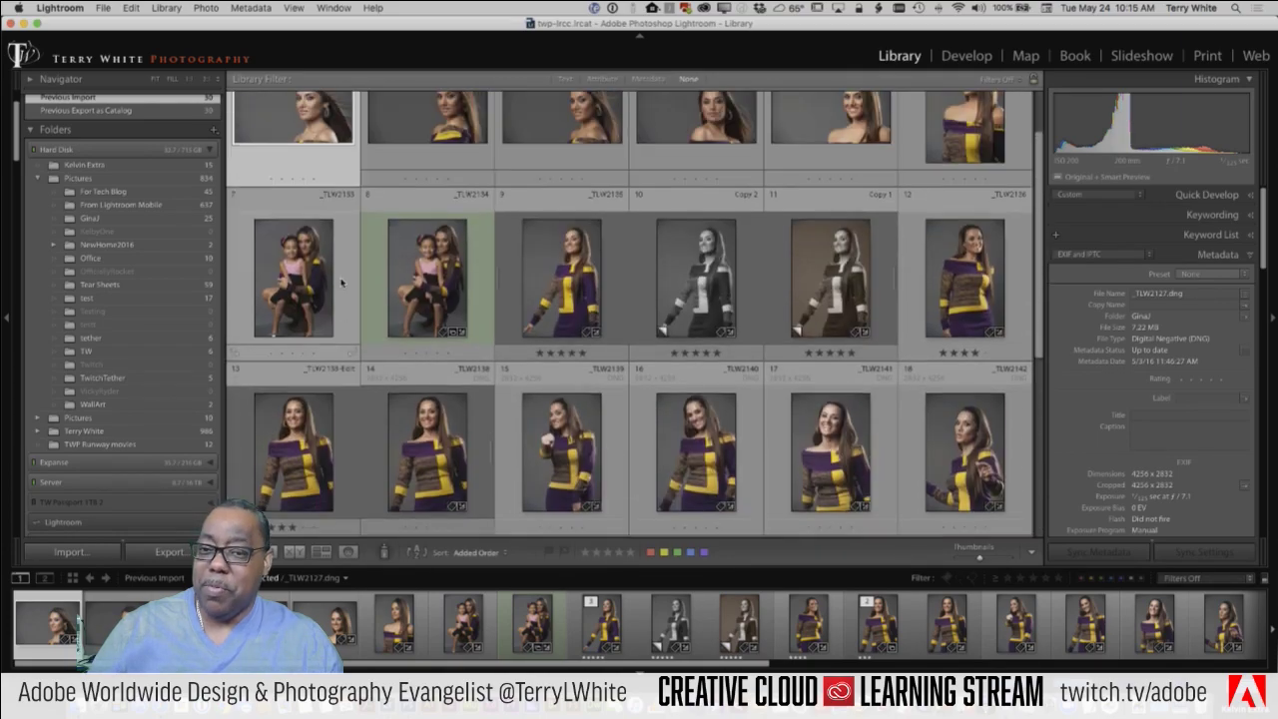
scroll(340, 282, up, 2)
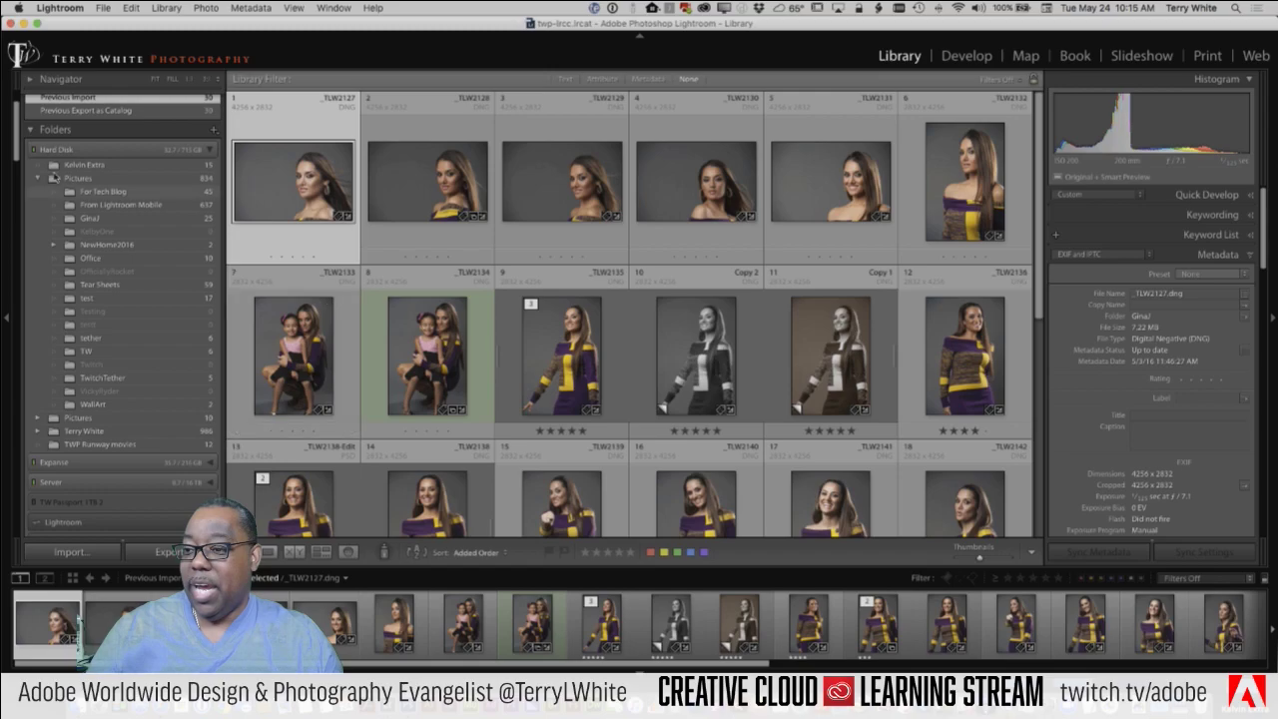
scroll(95, 232, down, 10)
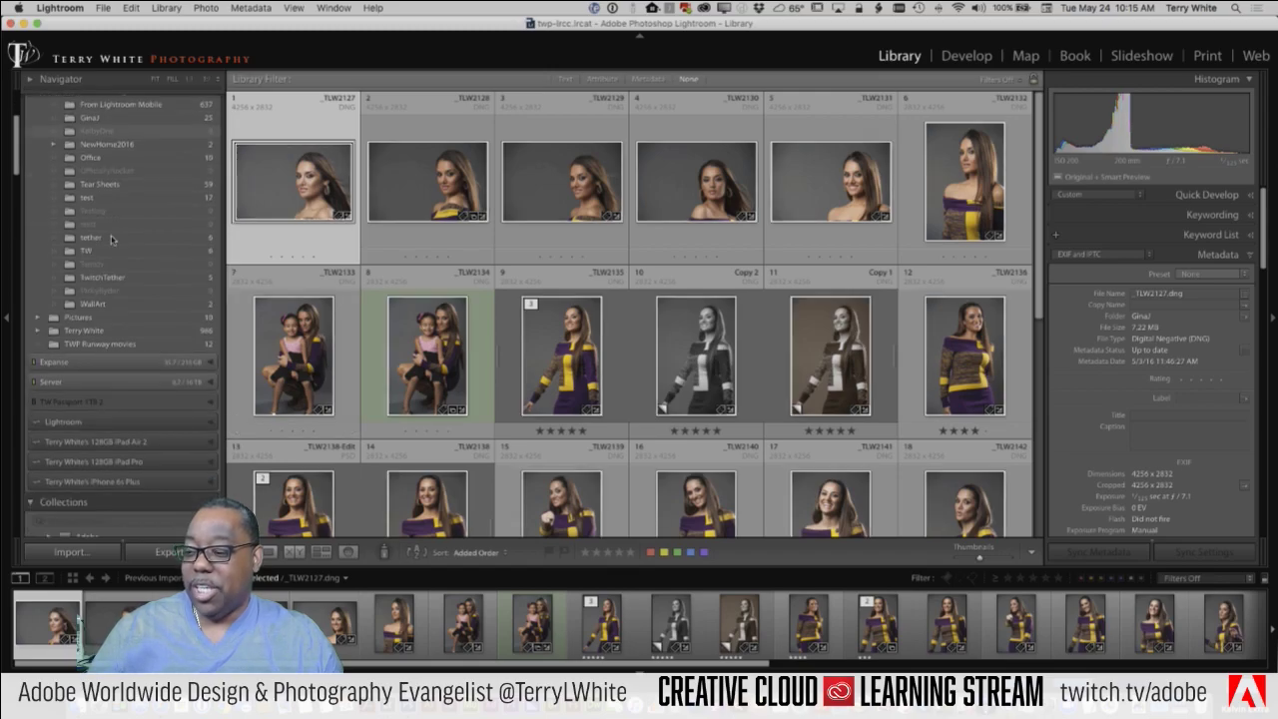
scroll(117, 242, down, 10)
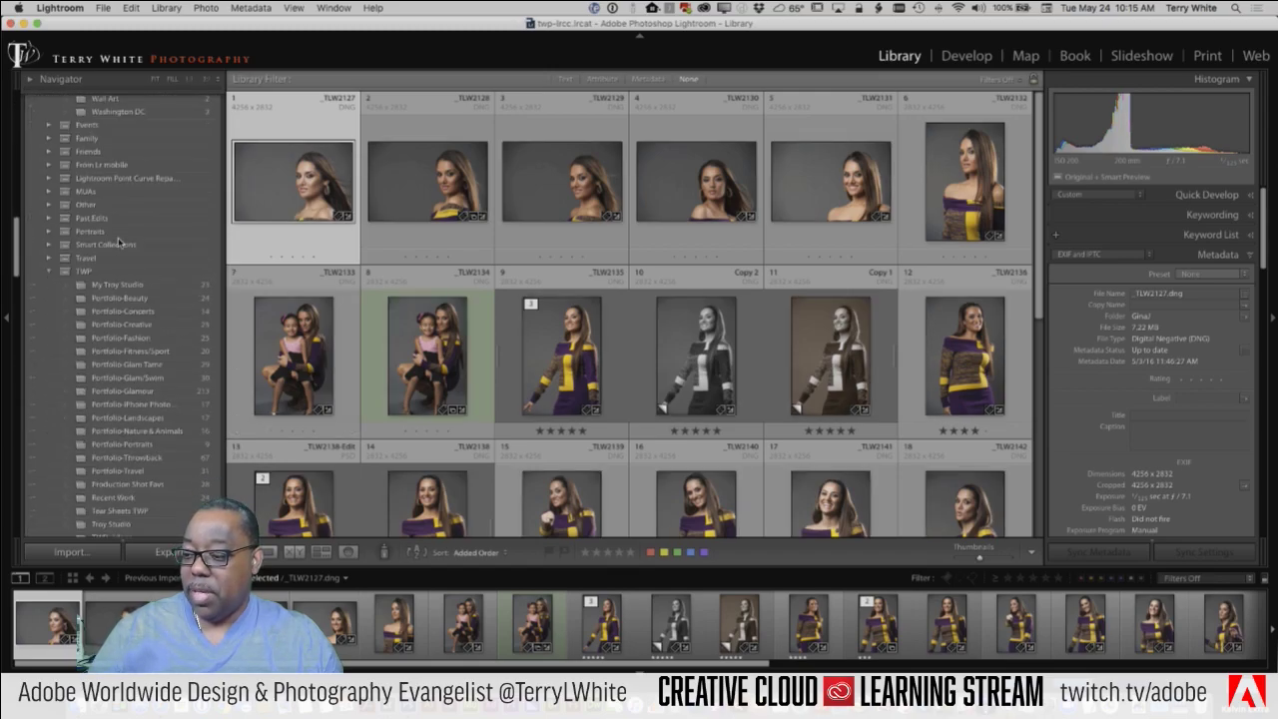
scroll(119, 242, down, 1)
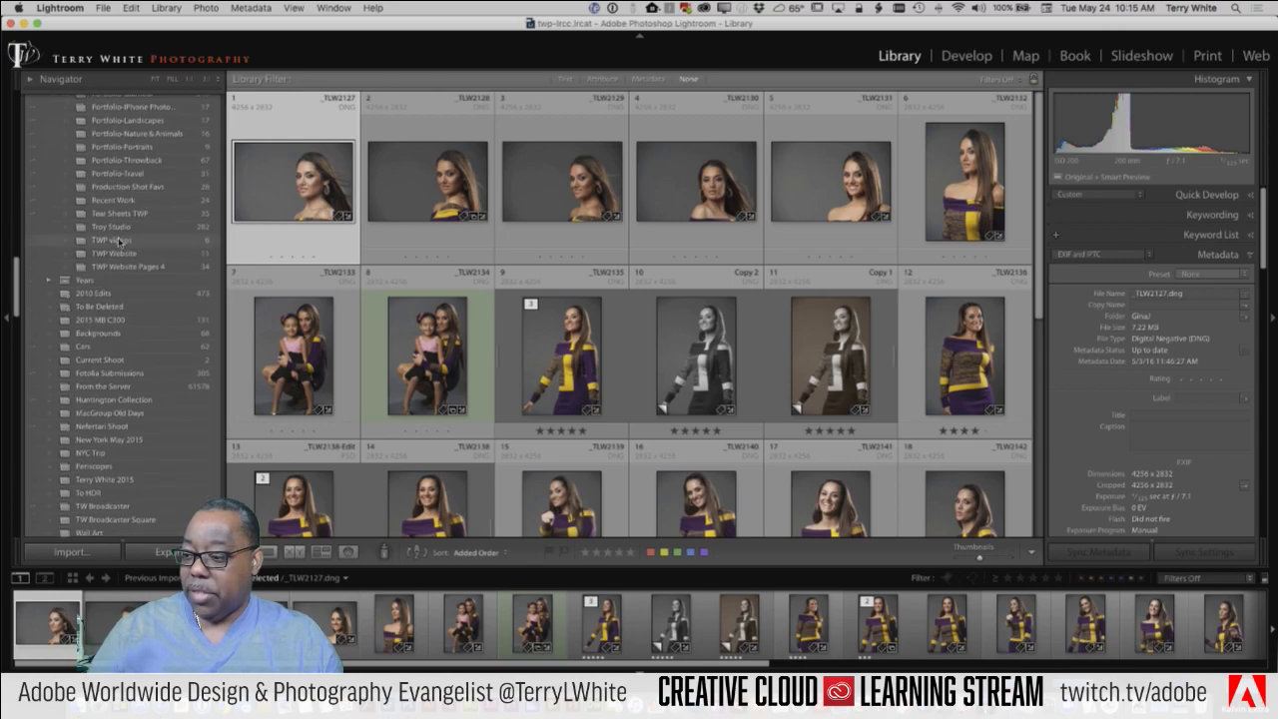
scroll(118, 242, down, 1)
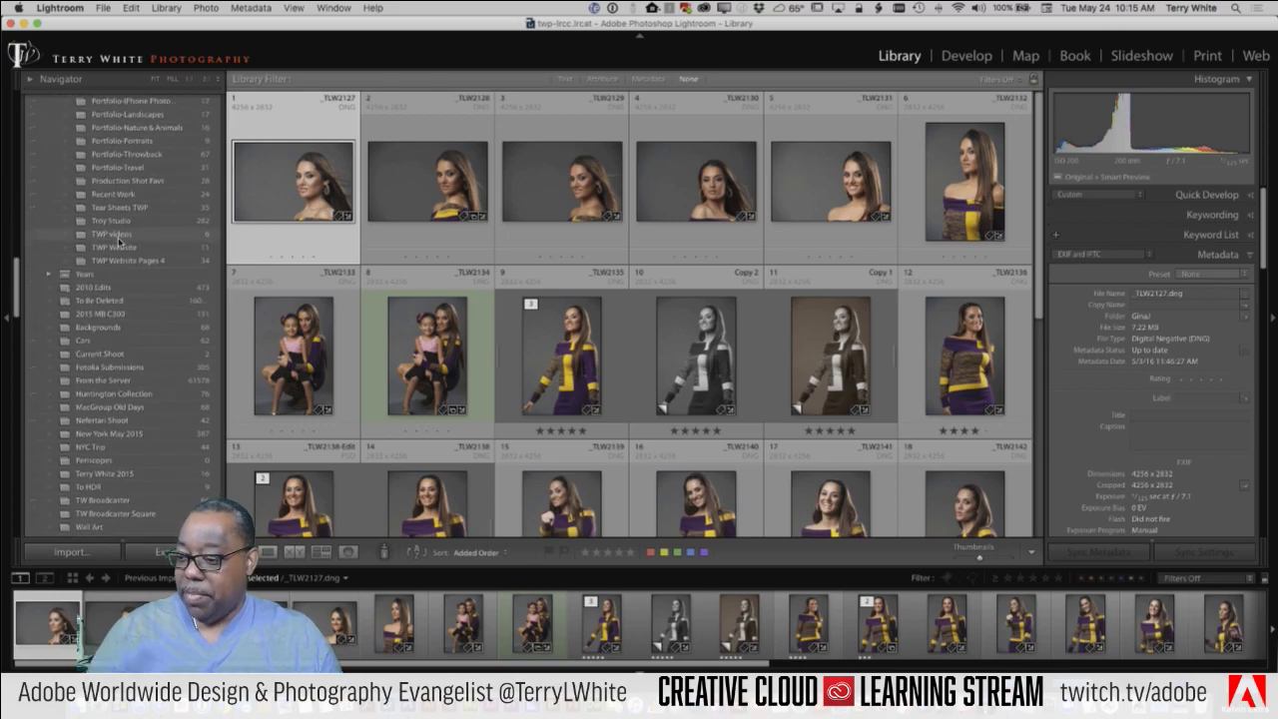
scroll(119, 241, down, 8)
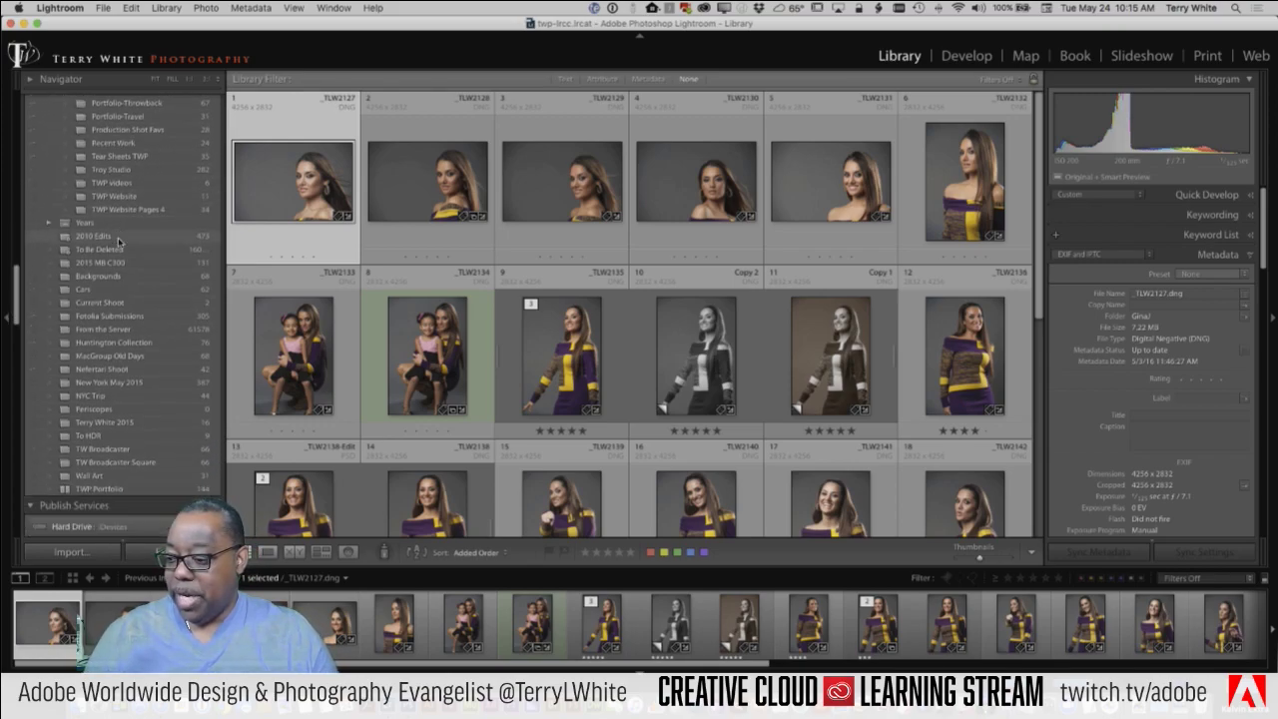
scroll(118, 241, up, 15)
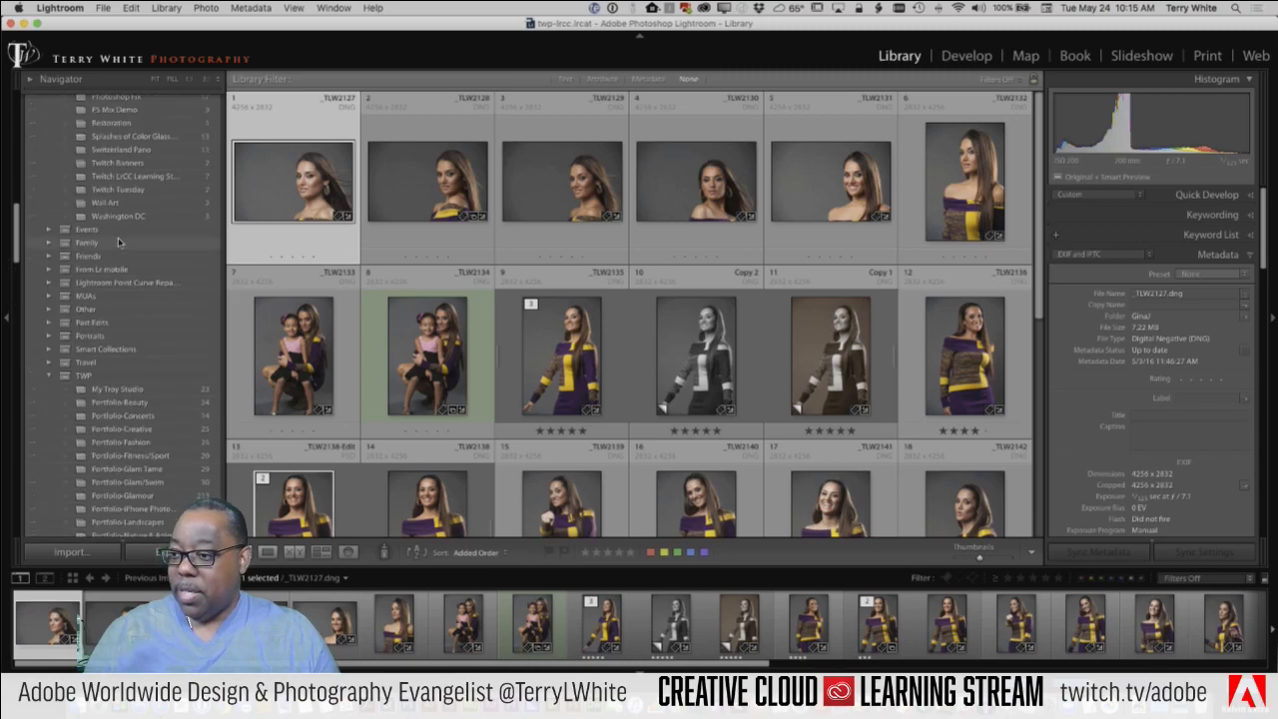
scroll(119, 242, up, 10)
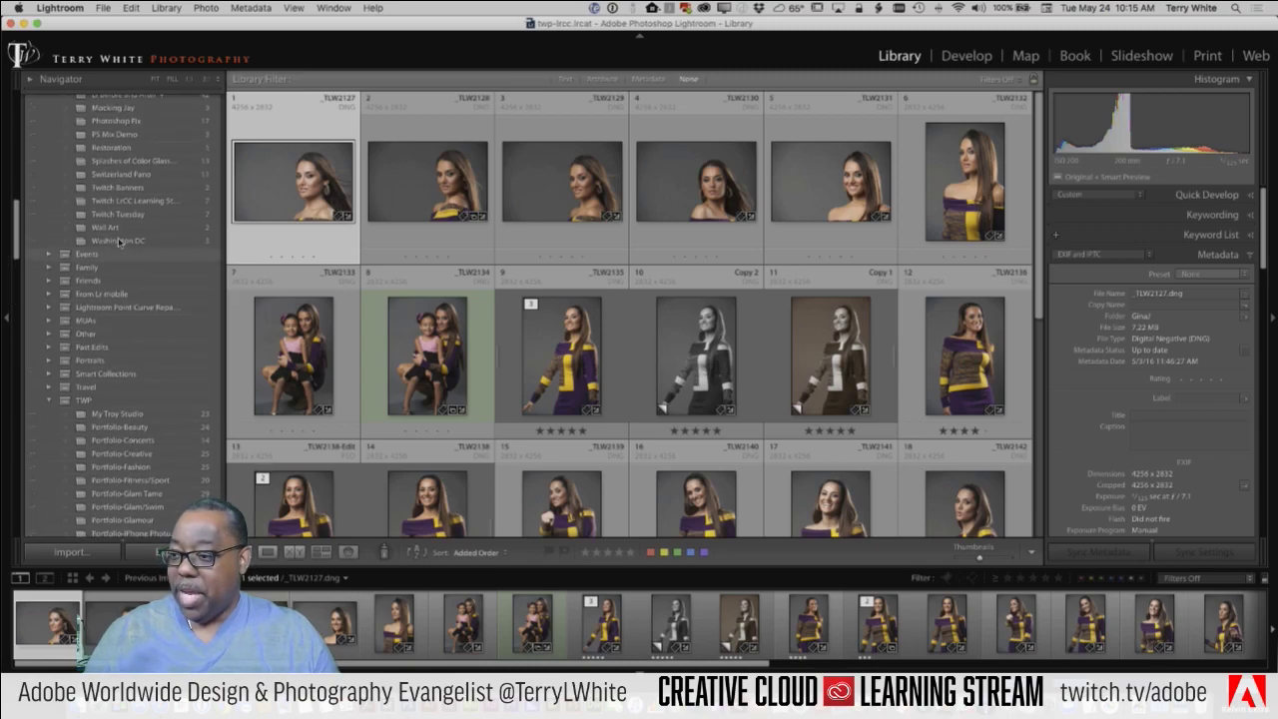
scroll(127, 242, up, 1)
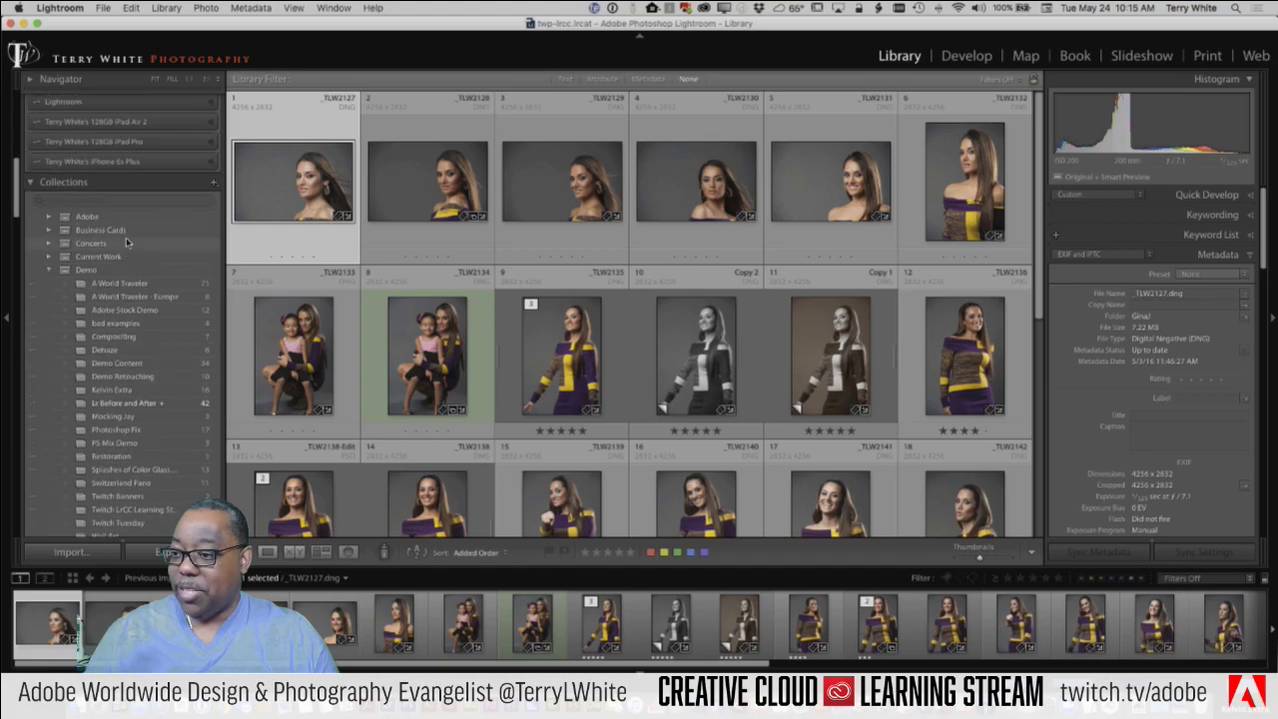
scroll(127, 242, down, 12)
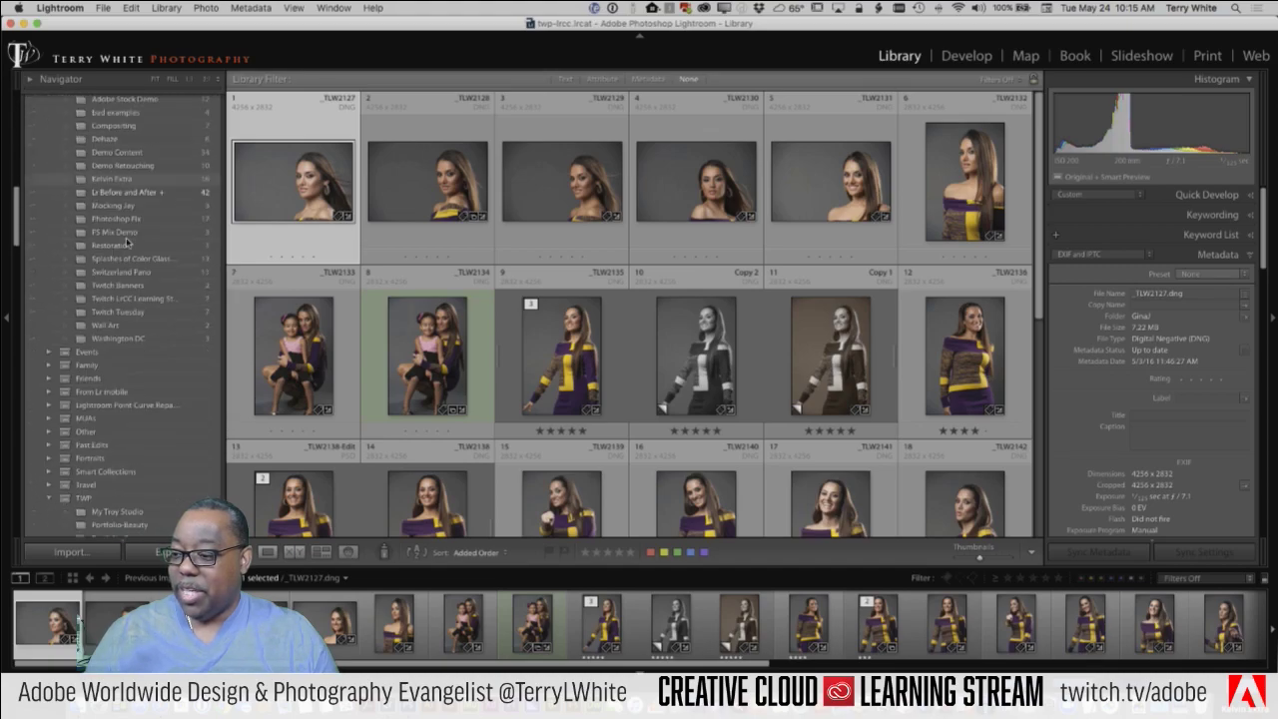
scroll(127, 242, down, 5)
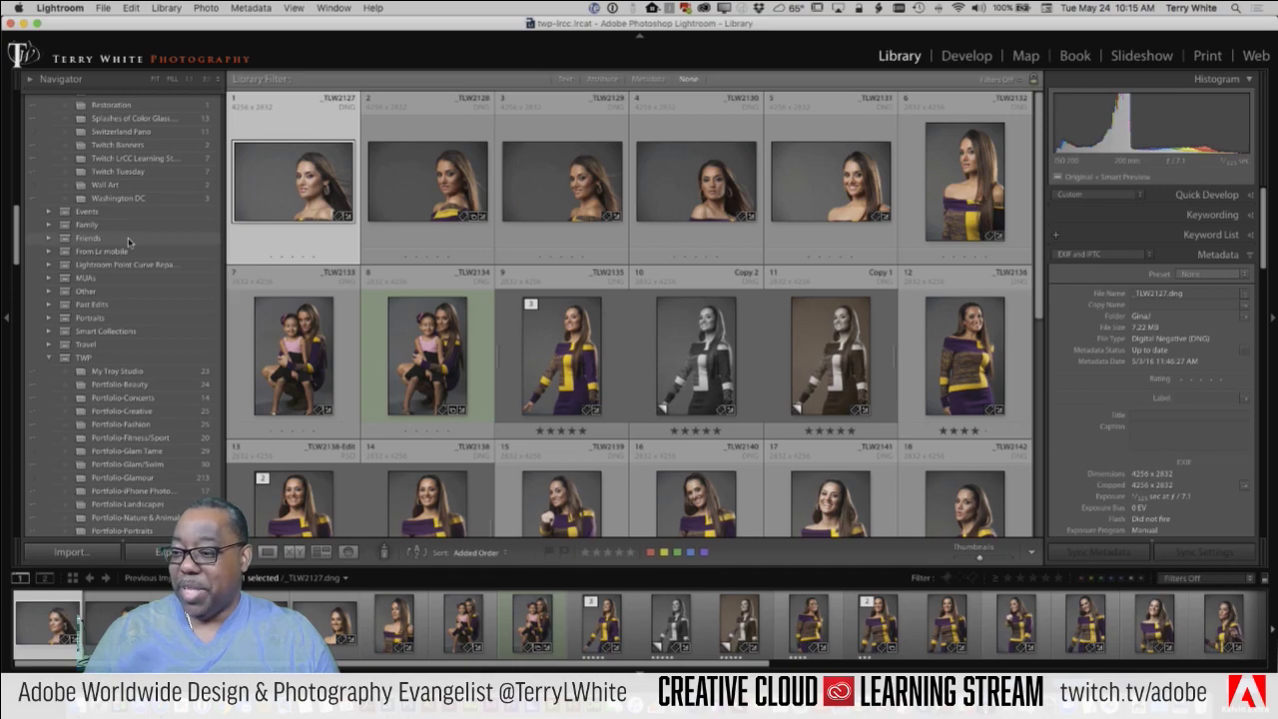
scroll(128, 241, up, 20)
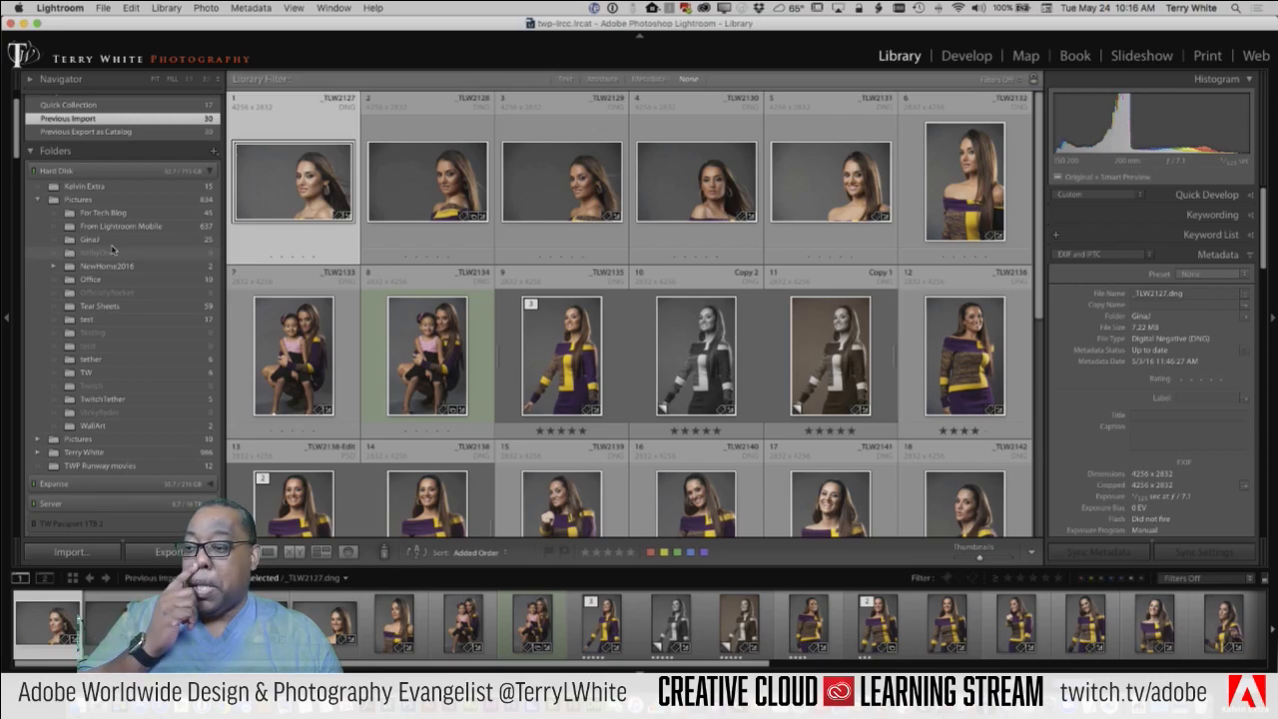
scroll(116, 256, down, 18)
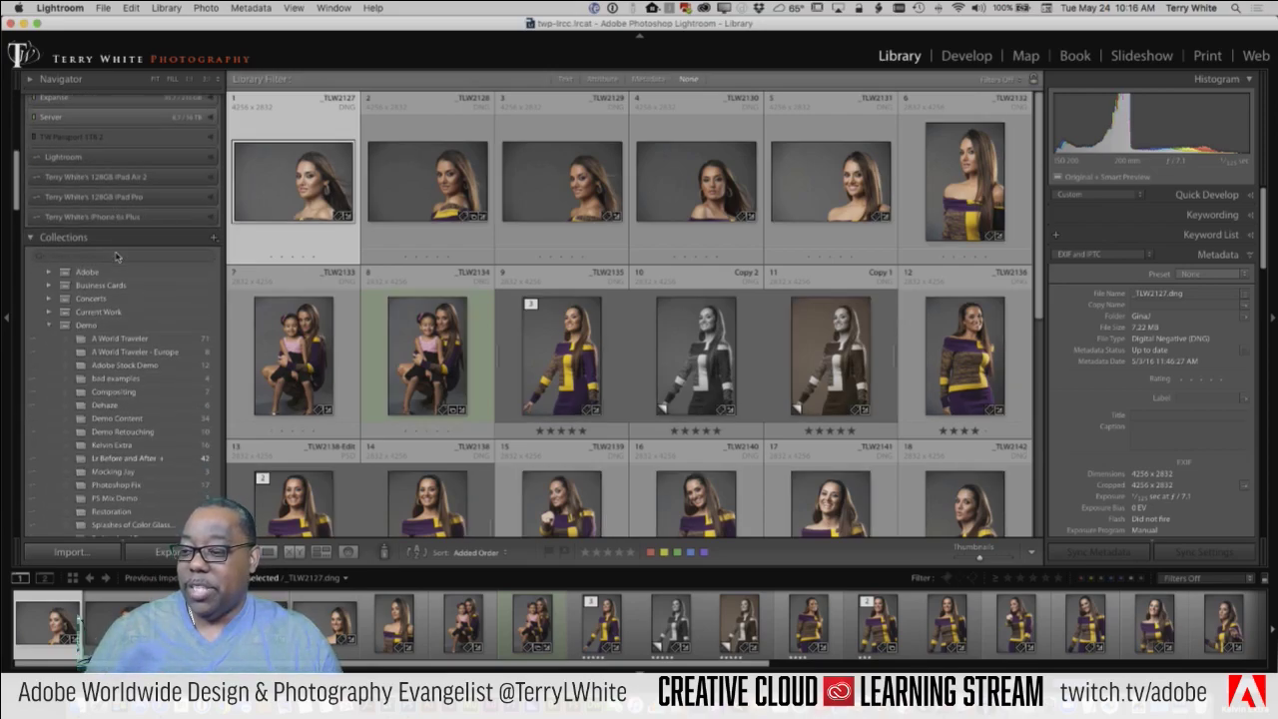
scroll(137, 265, down, 4)
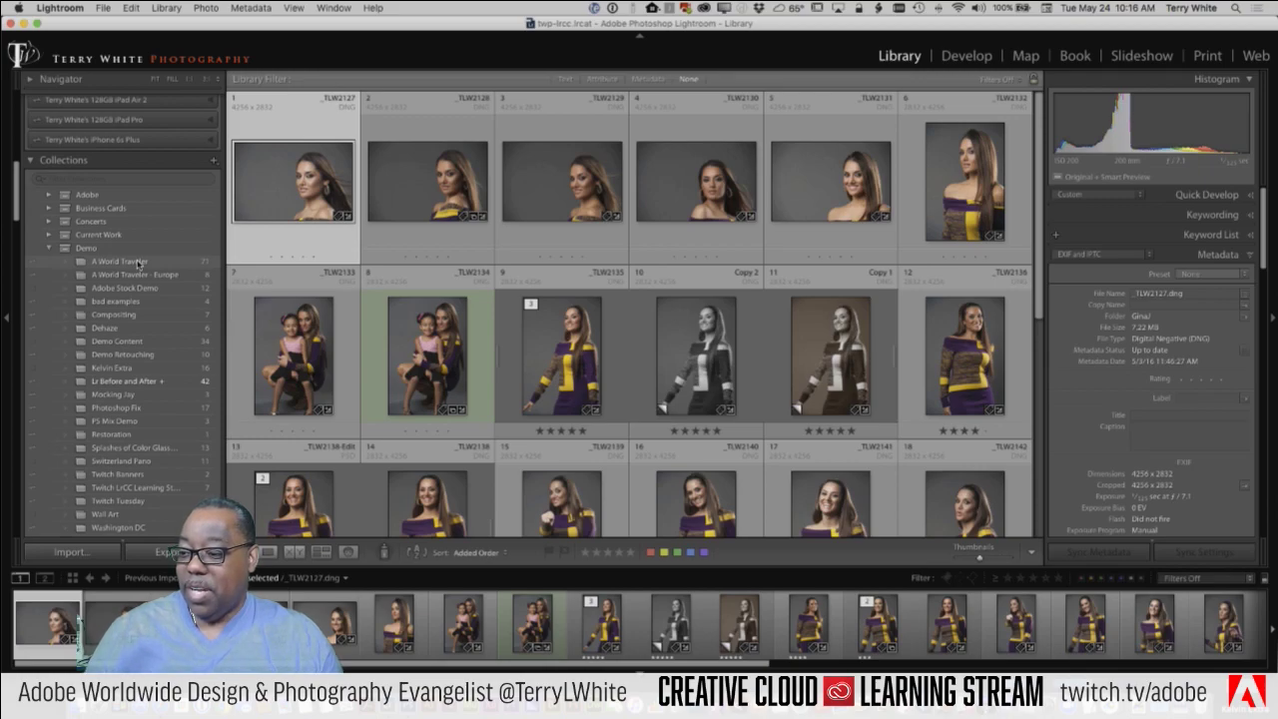
scroll(138, 263, down, 2)
scroll(138, 263, down, 8)
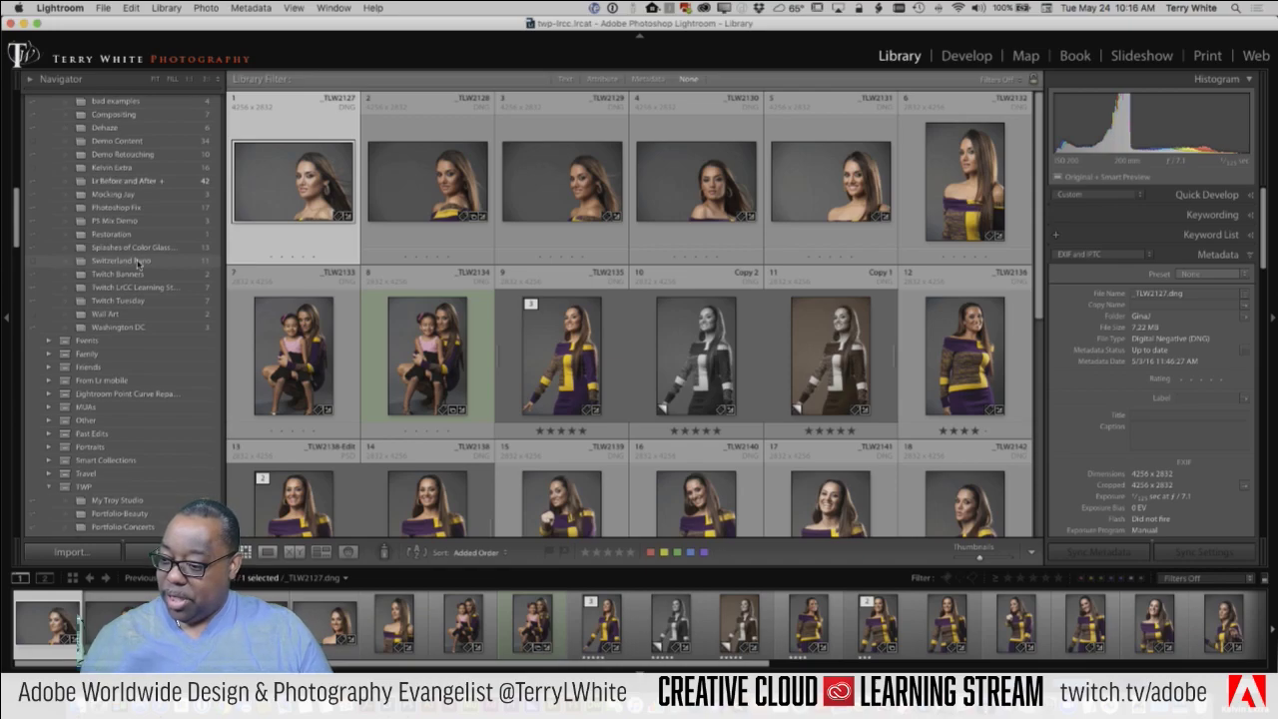
scroll(137, 262, down, 20)
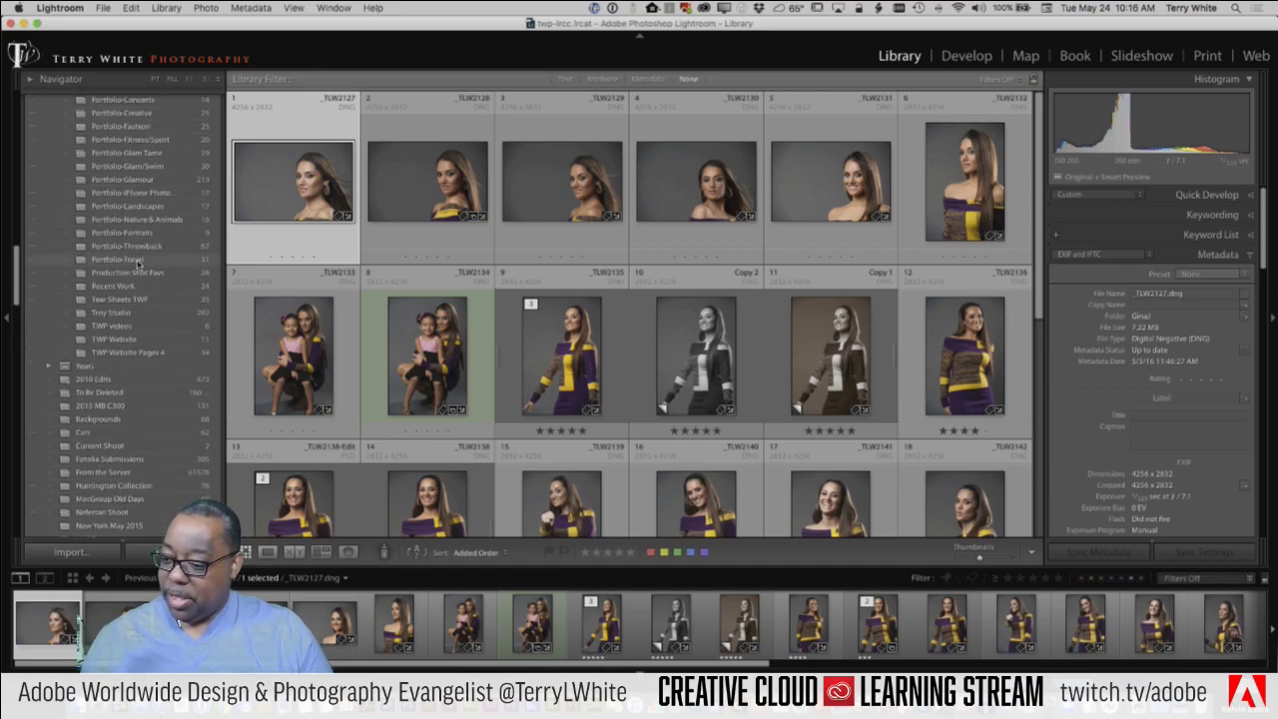
scroll(138, 261, down, 3)
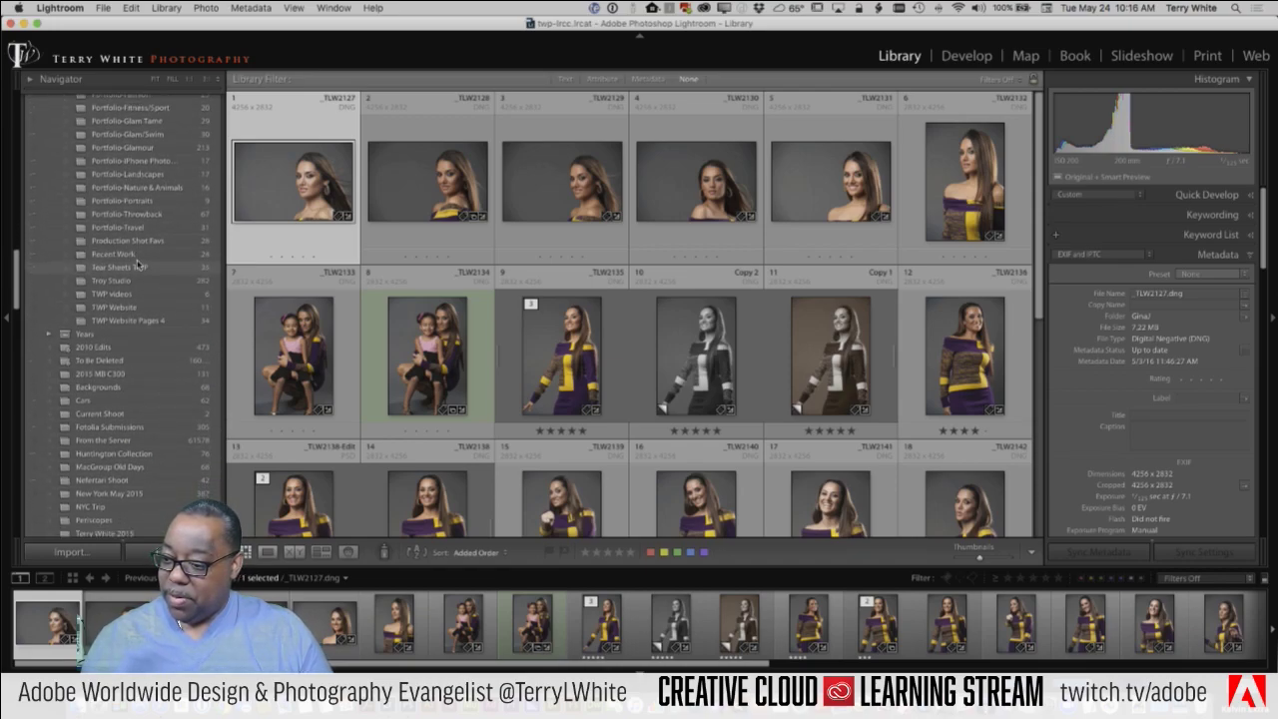
scroll(138, 262, down, 3)
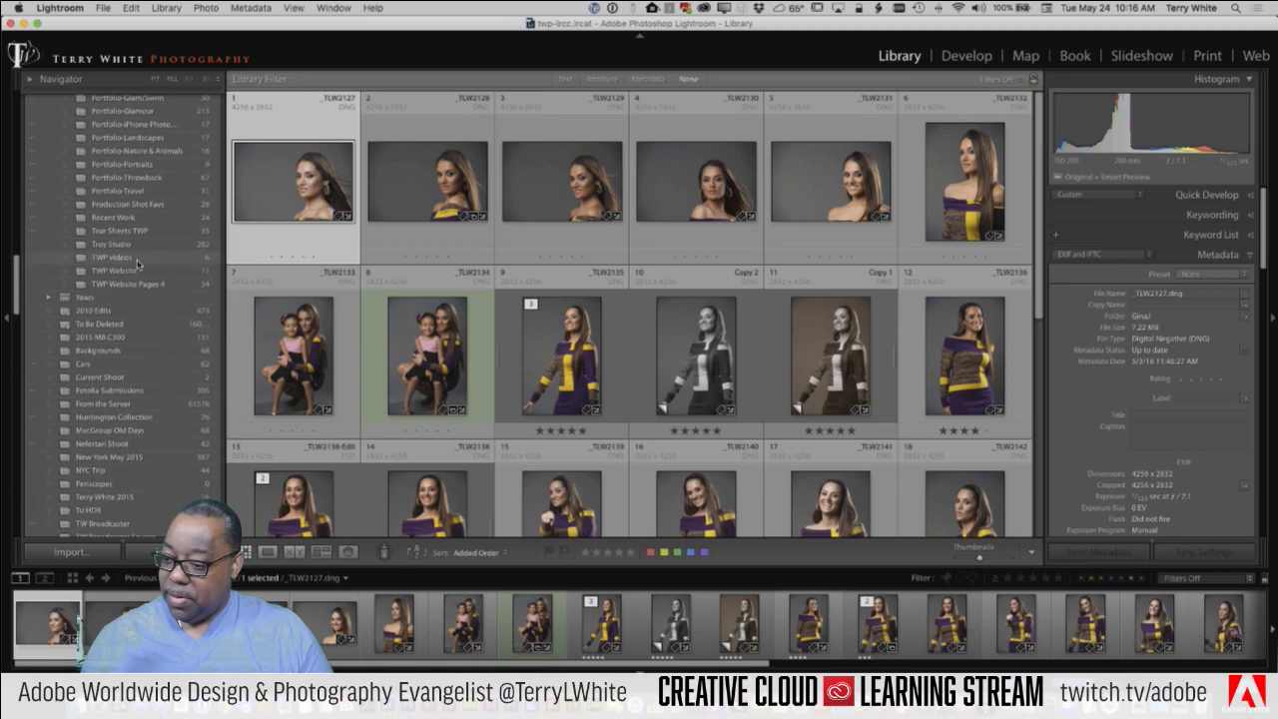
scroll(138, 263, down, 4)
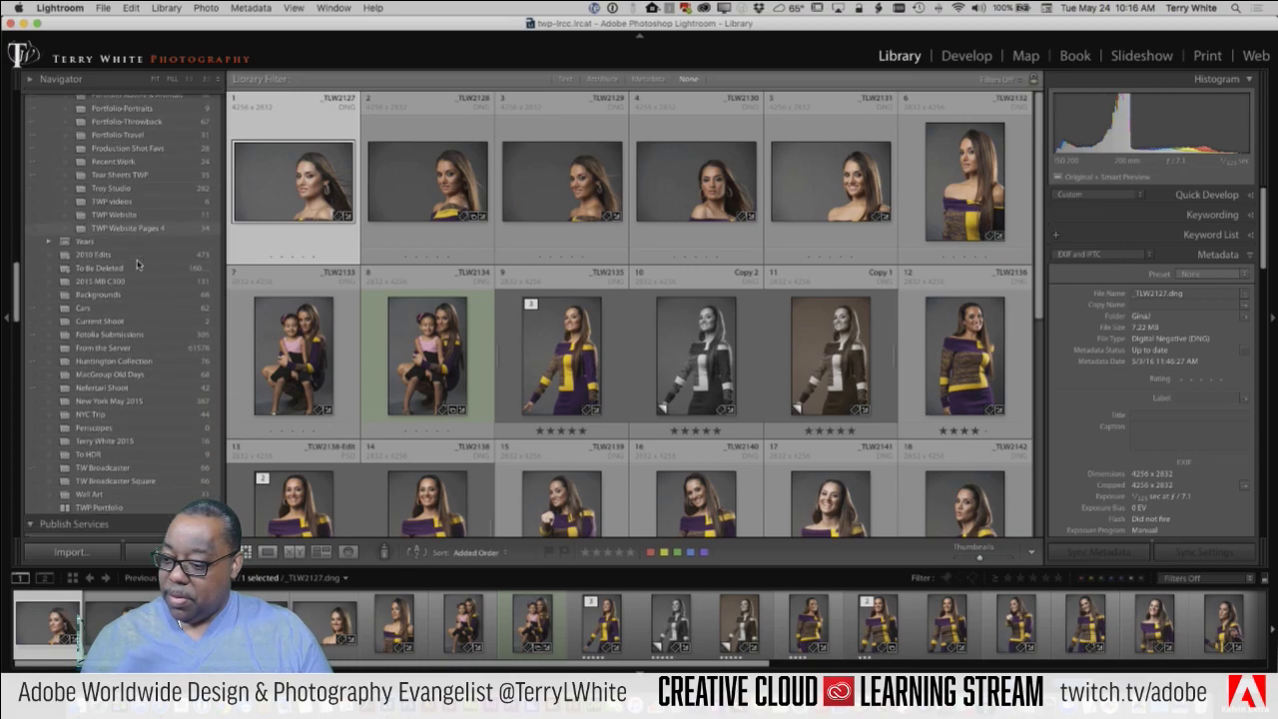
scroll(137, 264, up, 2)
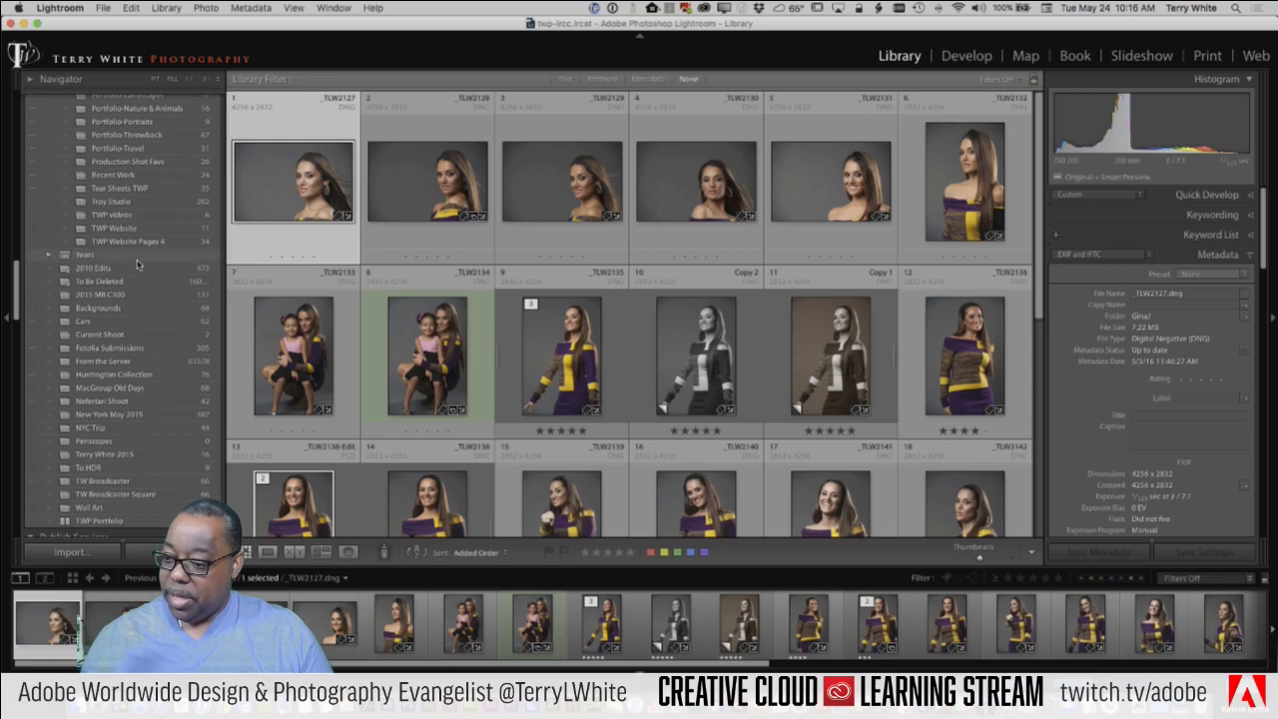
scroll(138, 264, up, 20)
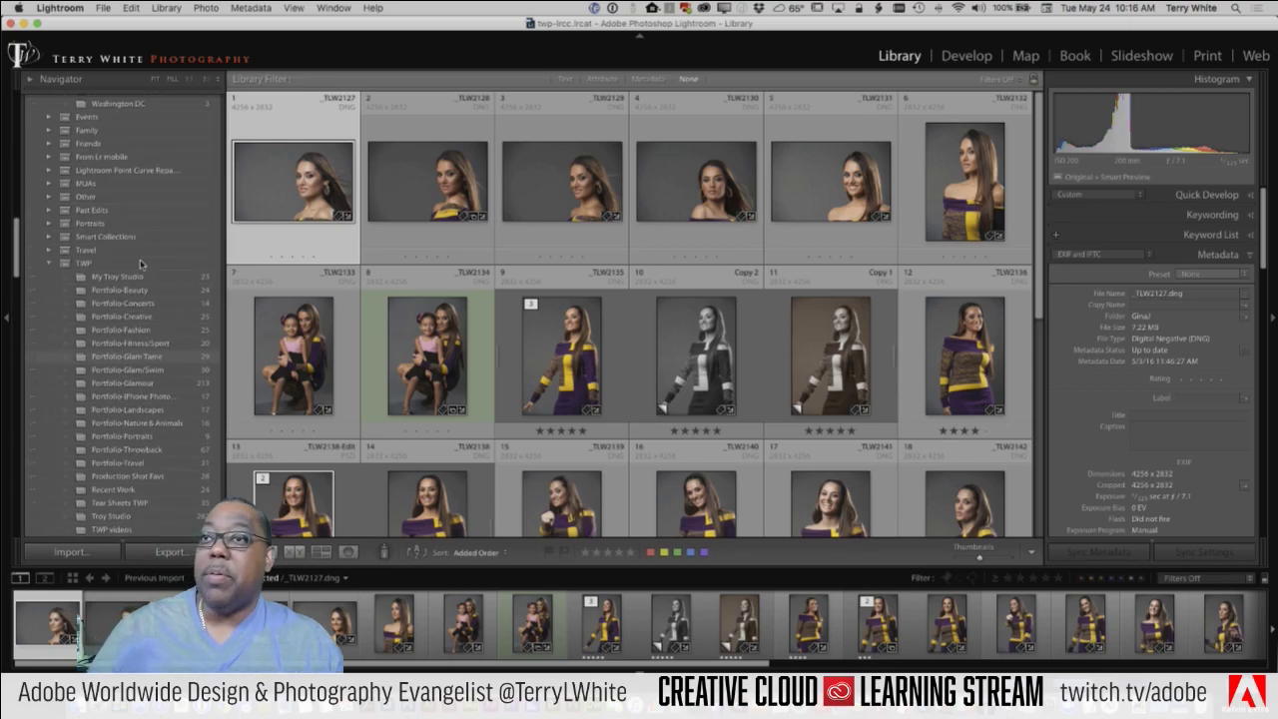
scroll(141, 262, up, 20)
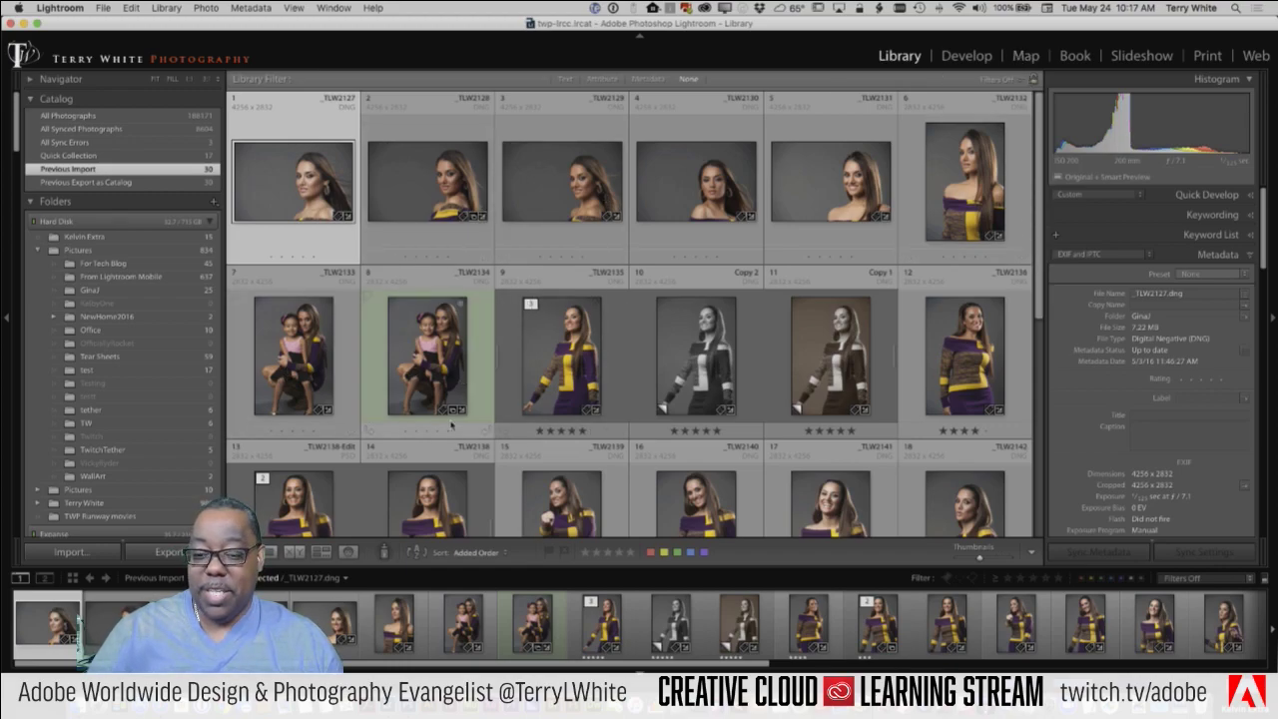
scroll(451, 424, down, 10)
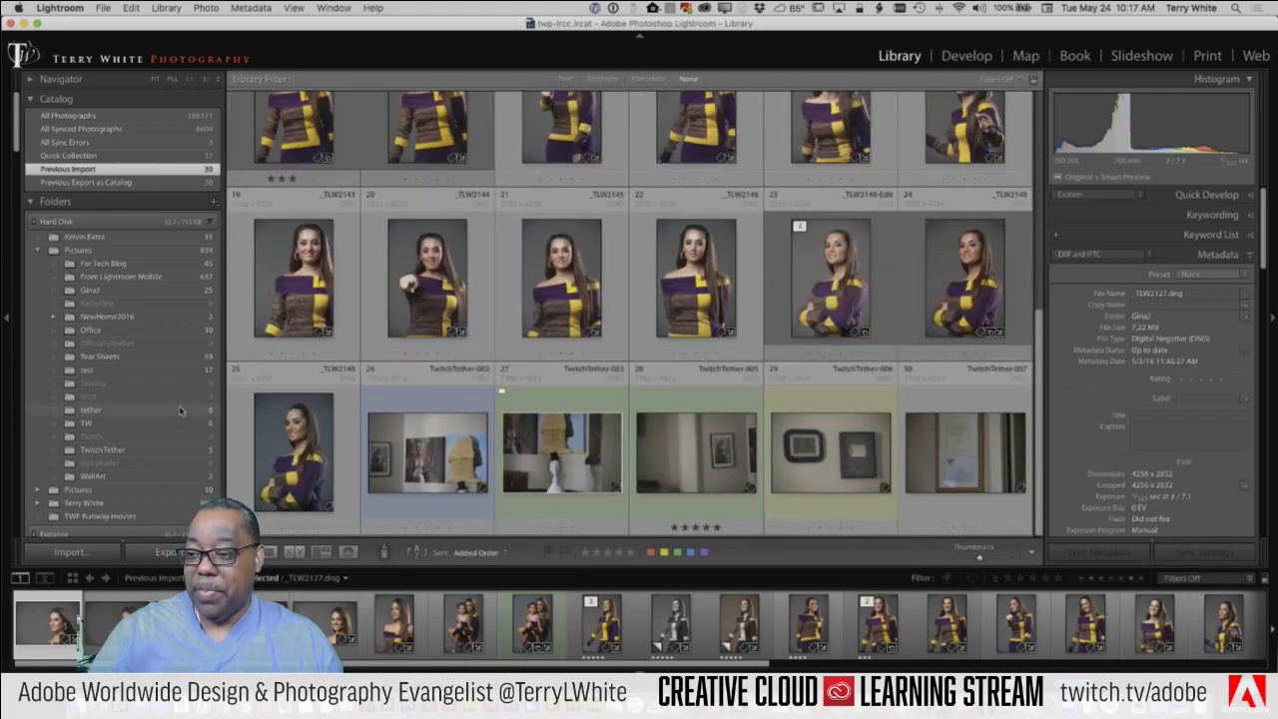
scroll(180, 411, down, 3)
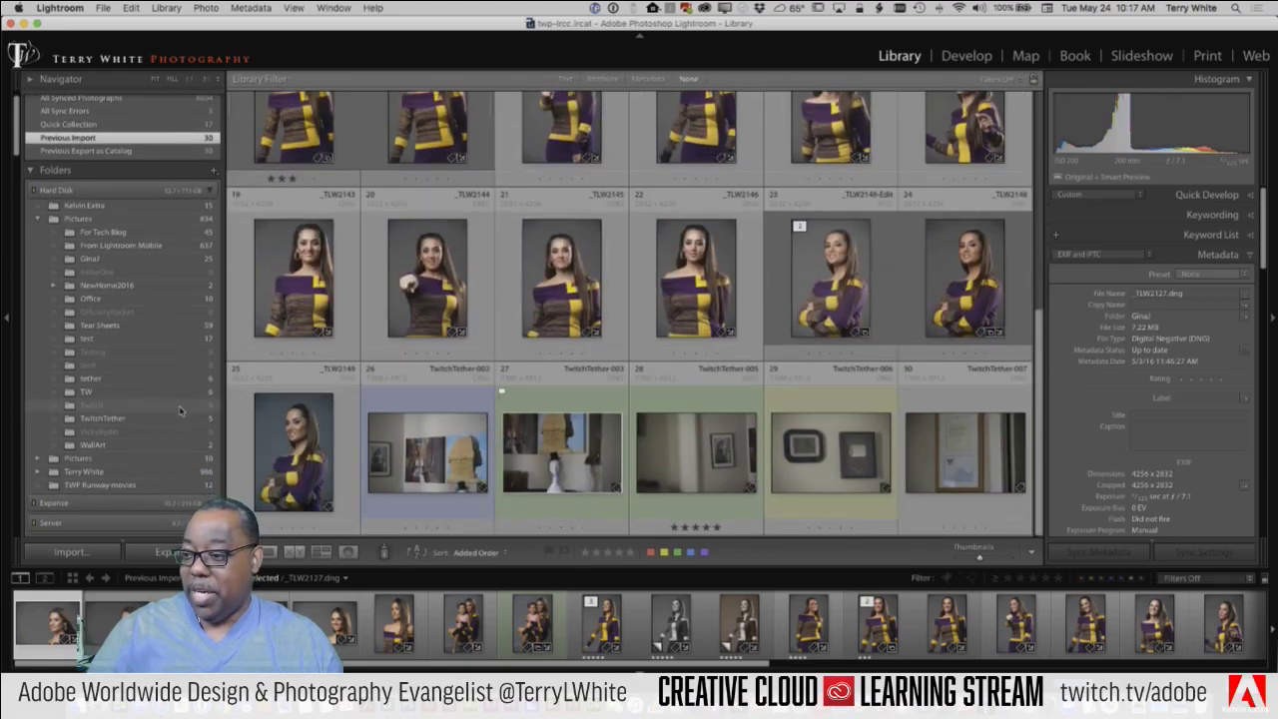
scroll(181, 411, down, 2)
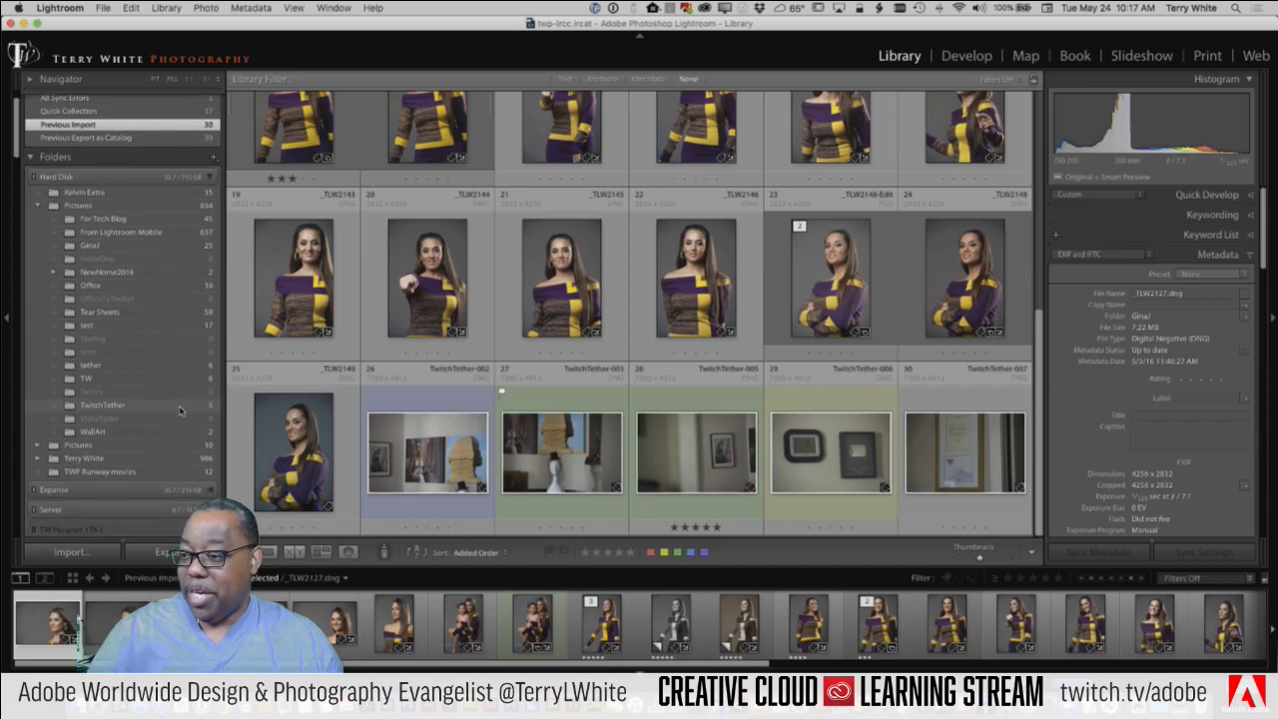
scroll(181, 411, down, 10)
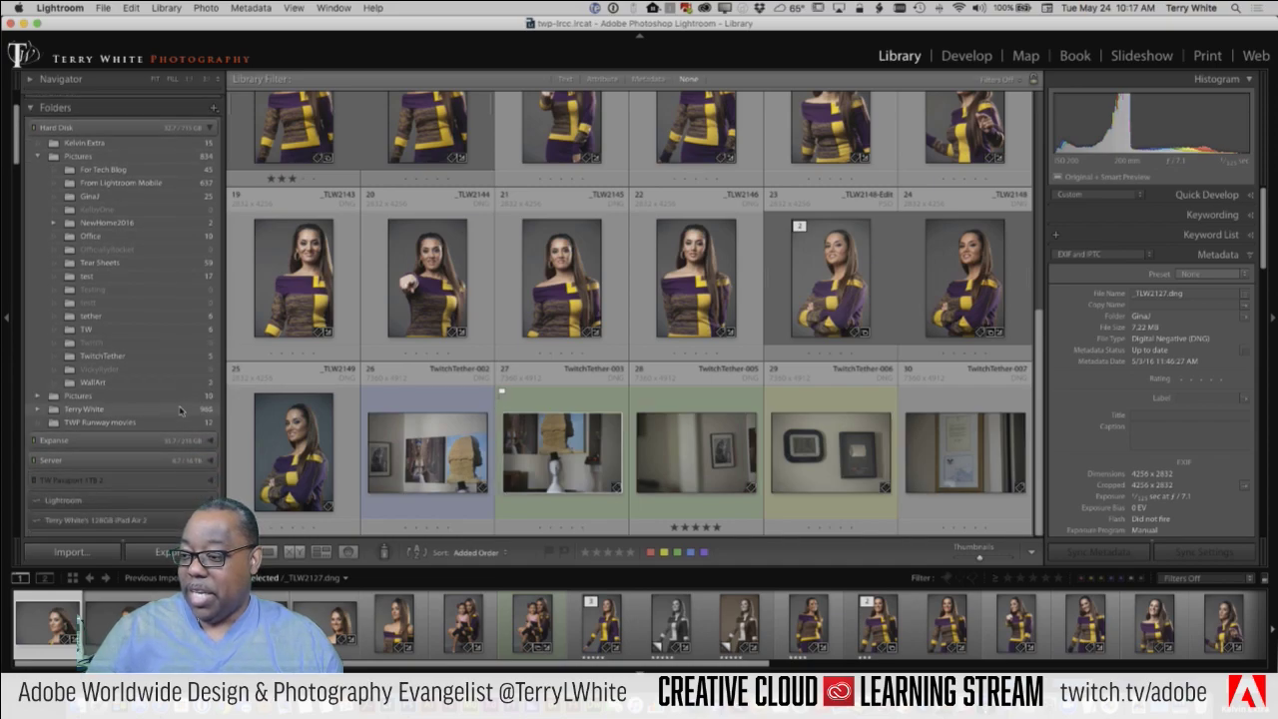
scroll(180, 411, down, 15)
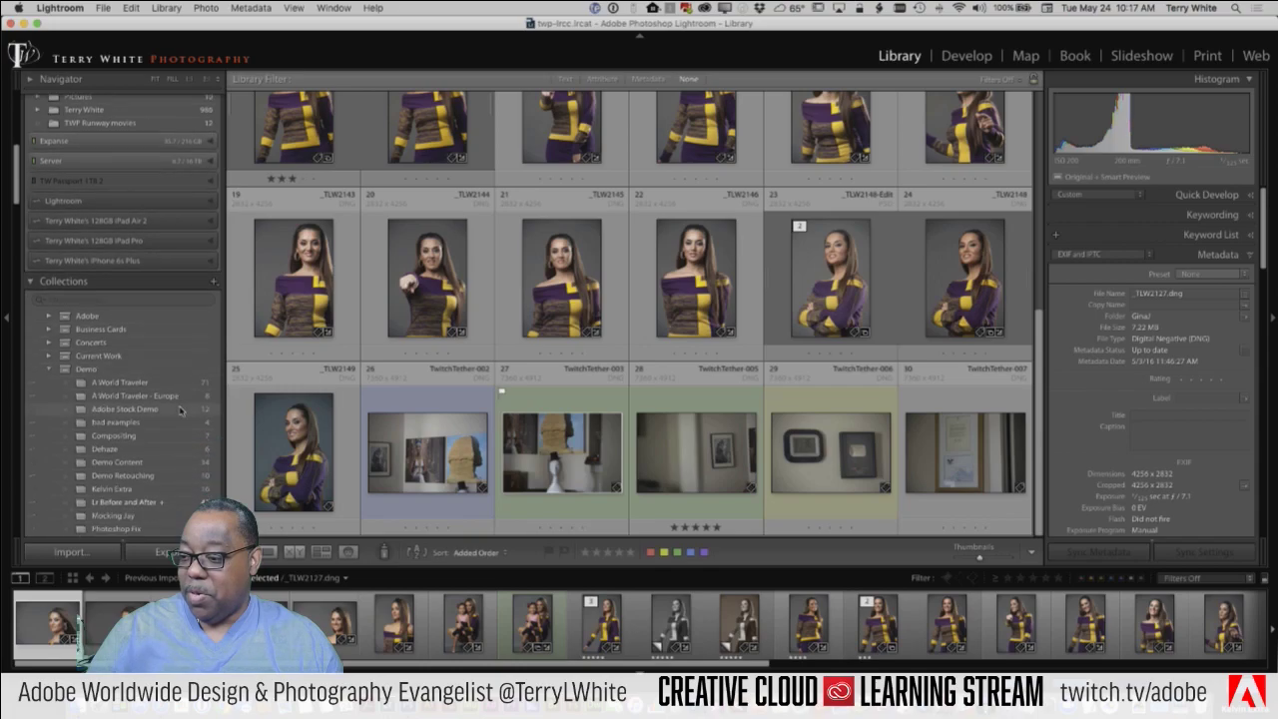
Step: Show the A World Traveler collection under Demo and scroll through its 71 travel photos
click(144, 385)
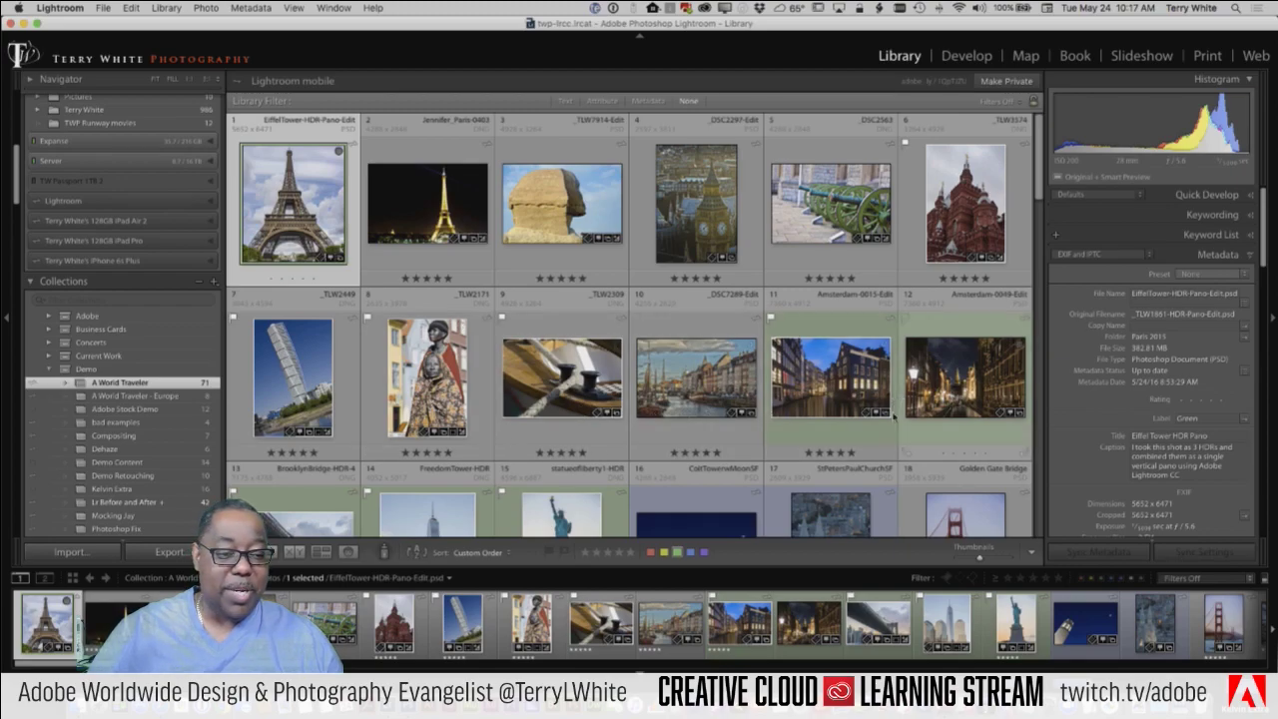
scroll(894, 419, down, 3)
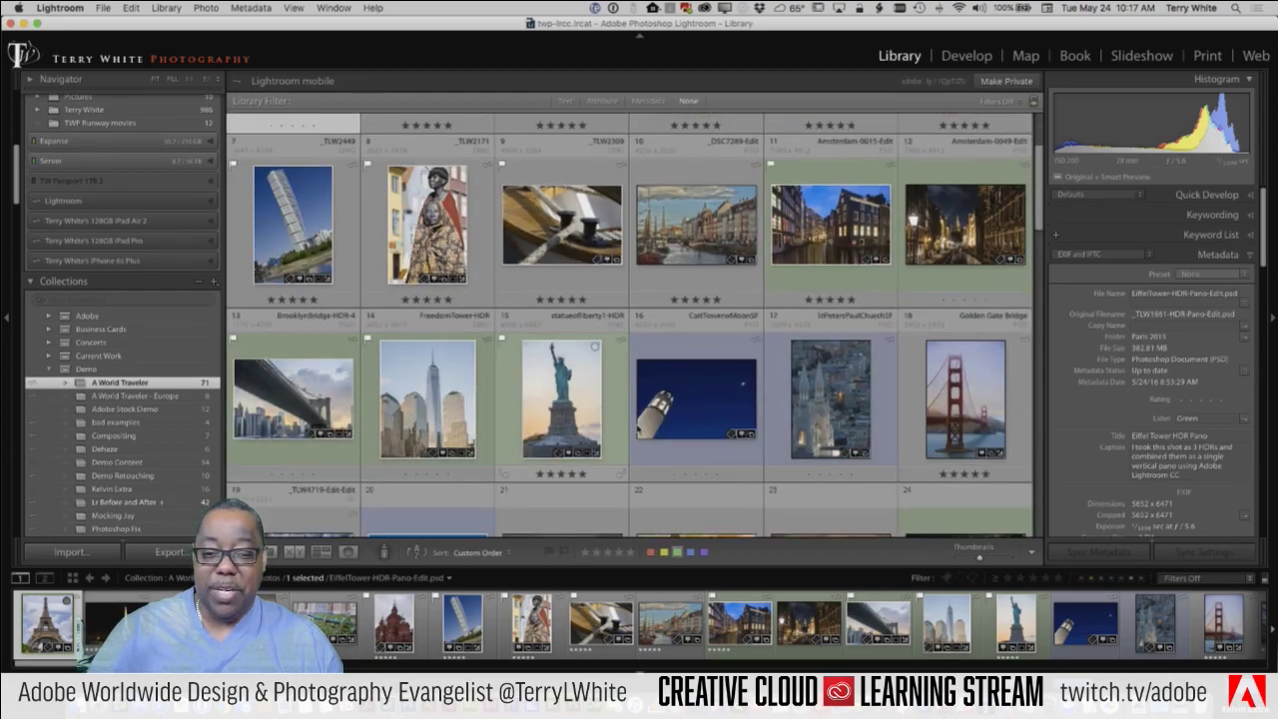
scroll(492, 437, down, 3)
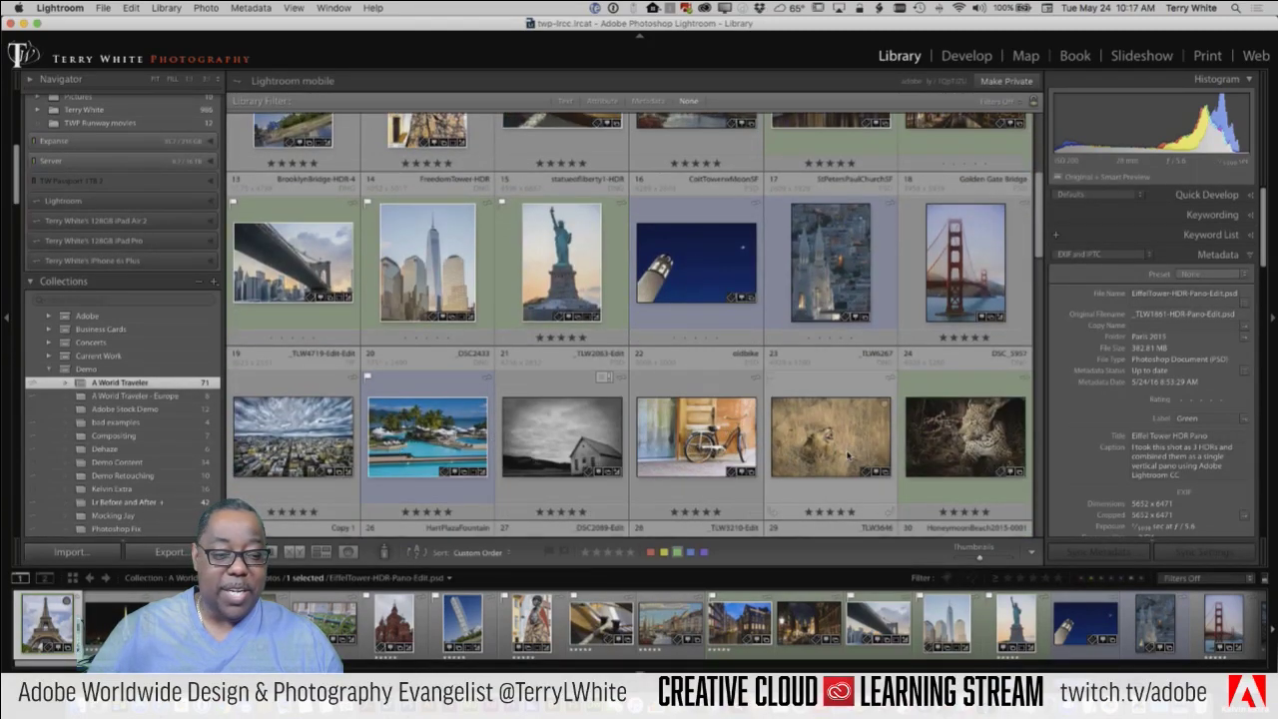
scroll(848, 454, down, 3)
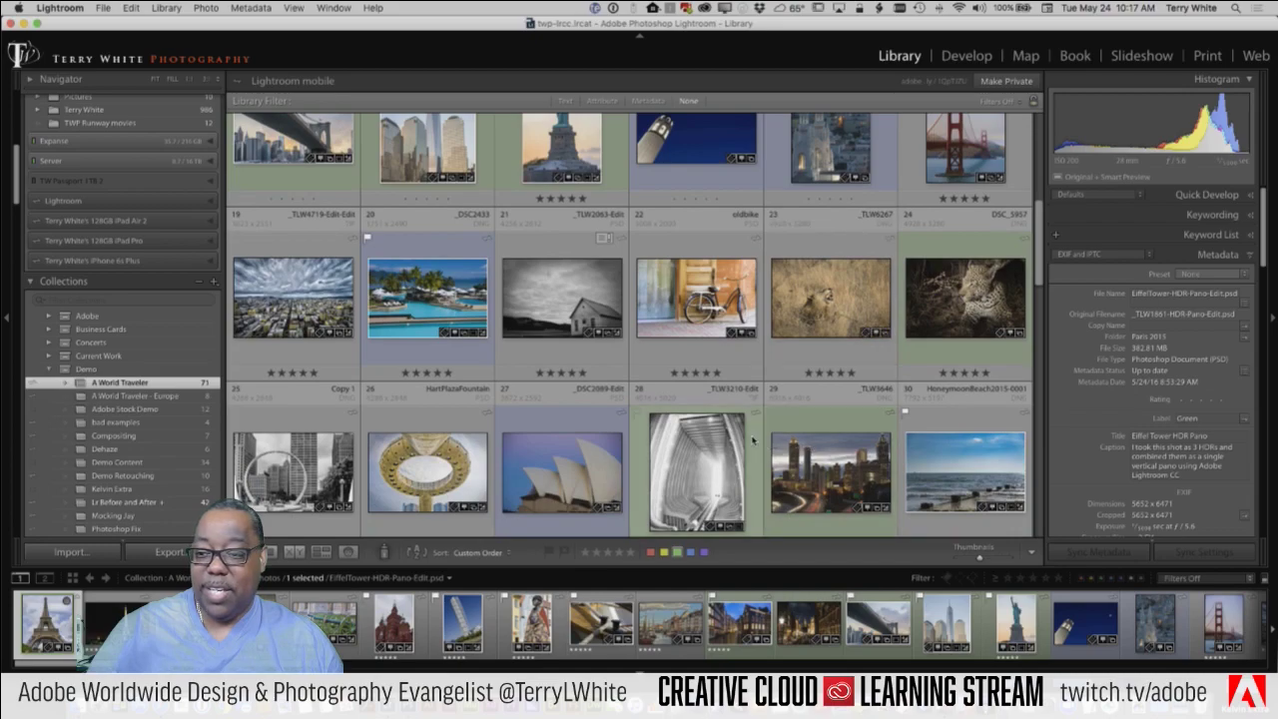
scroll(754, 439, down, 3)
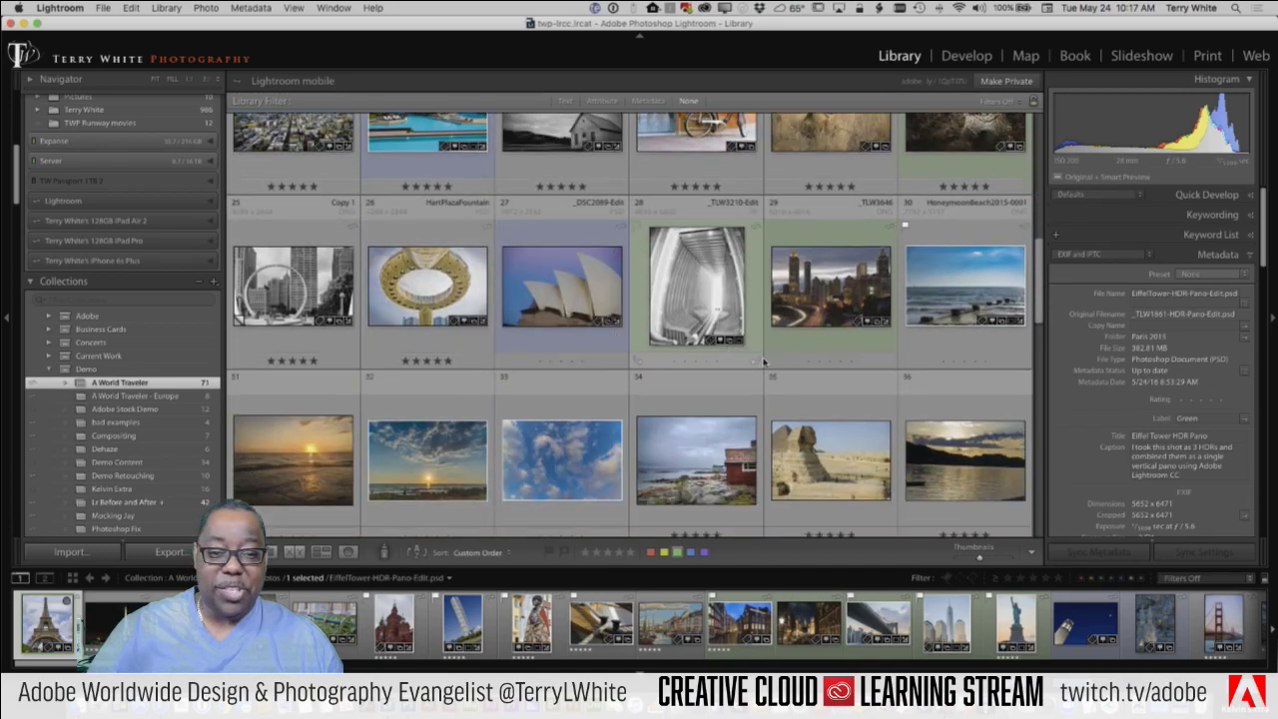
scroll(774, 373, down, 5)
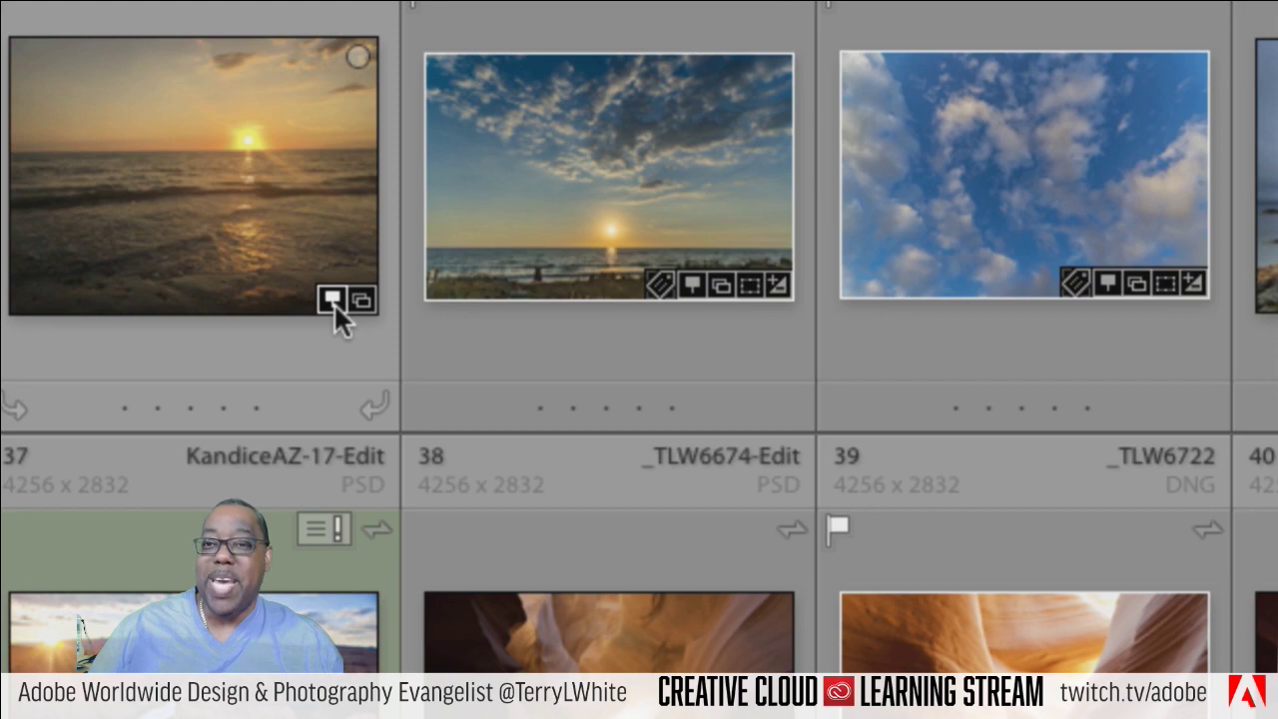
mouse_move(334, 302)
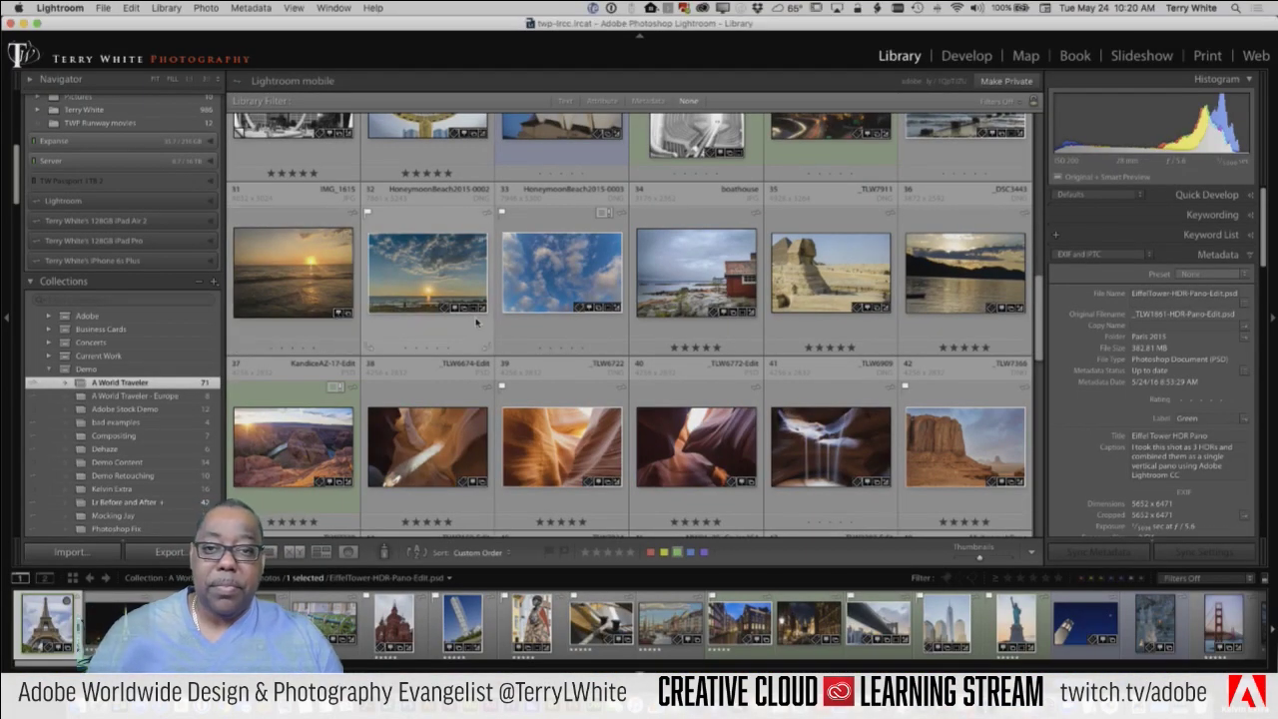
Step: Find the Statue of Liberty photo in the grid and show its GPS location on the map
scroll(481, 322, up, 2)
scroll(481, 322, up, 10)
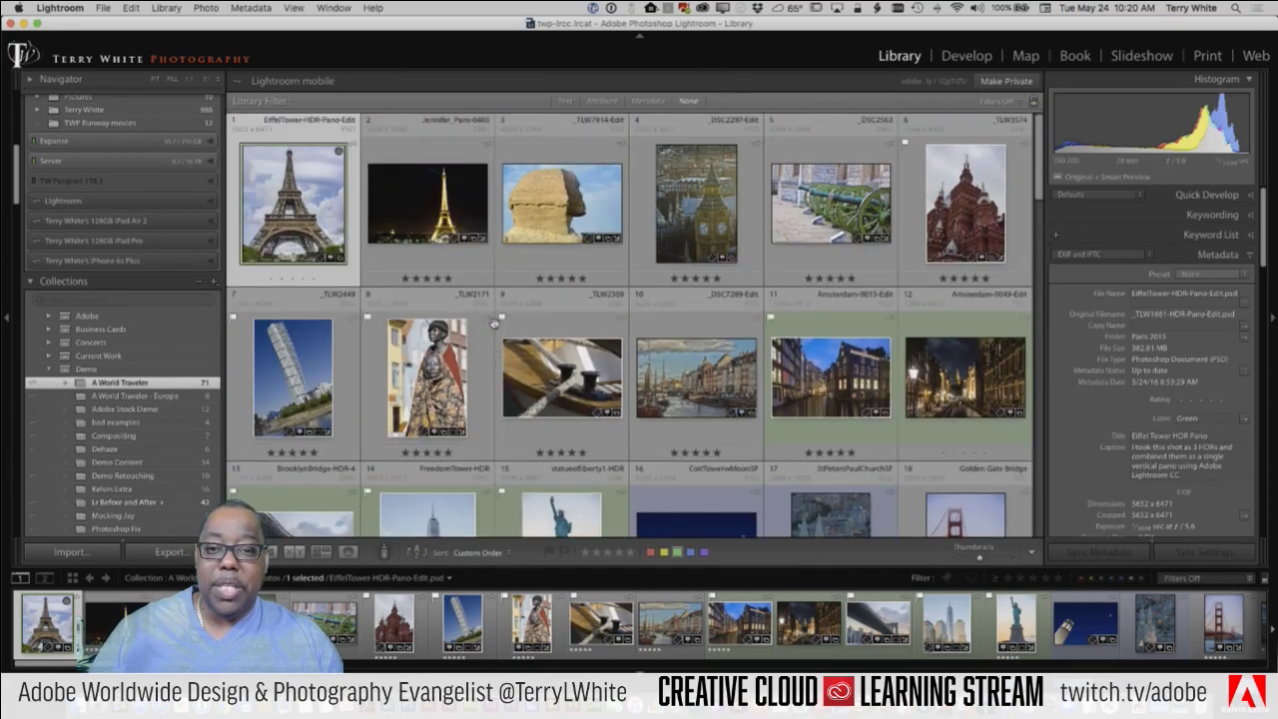
scroll(494, 324, down, 3)
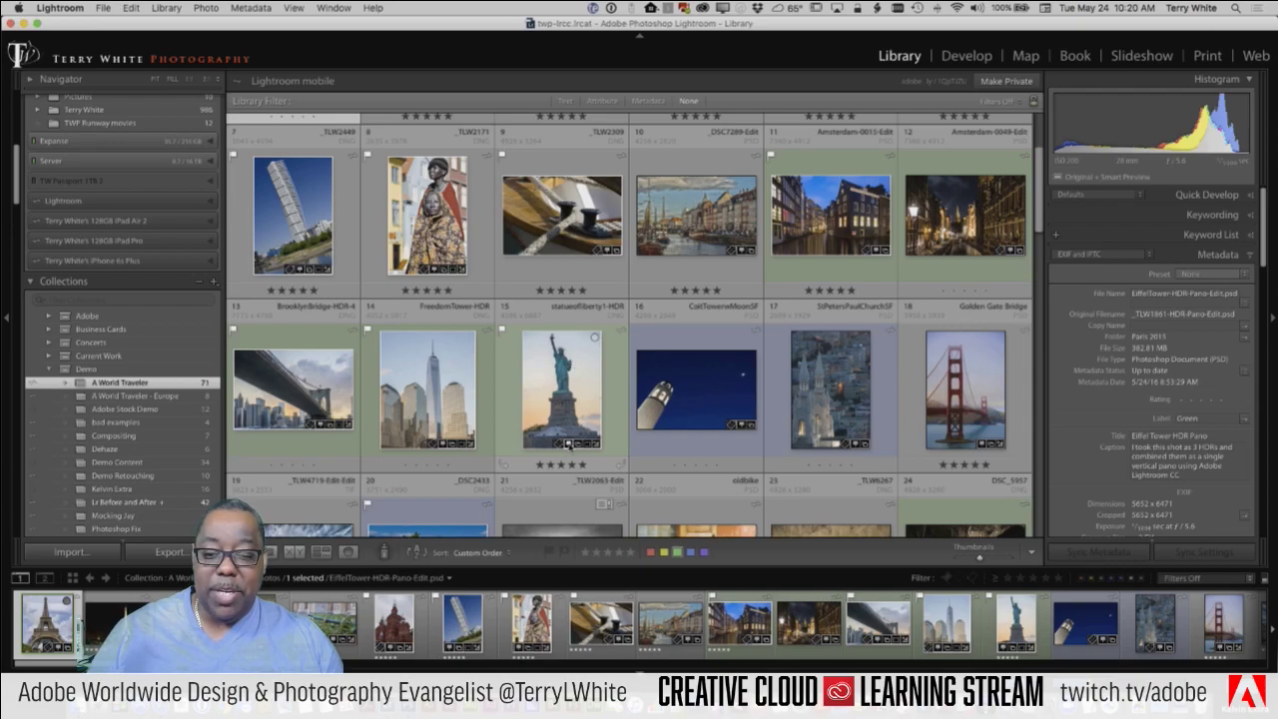
click(568, 443)
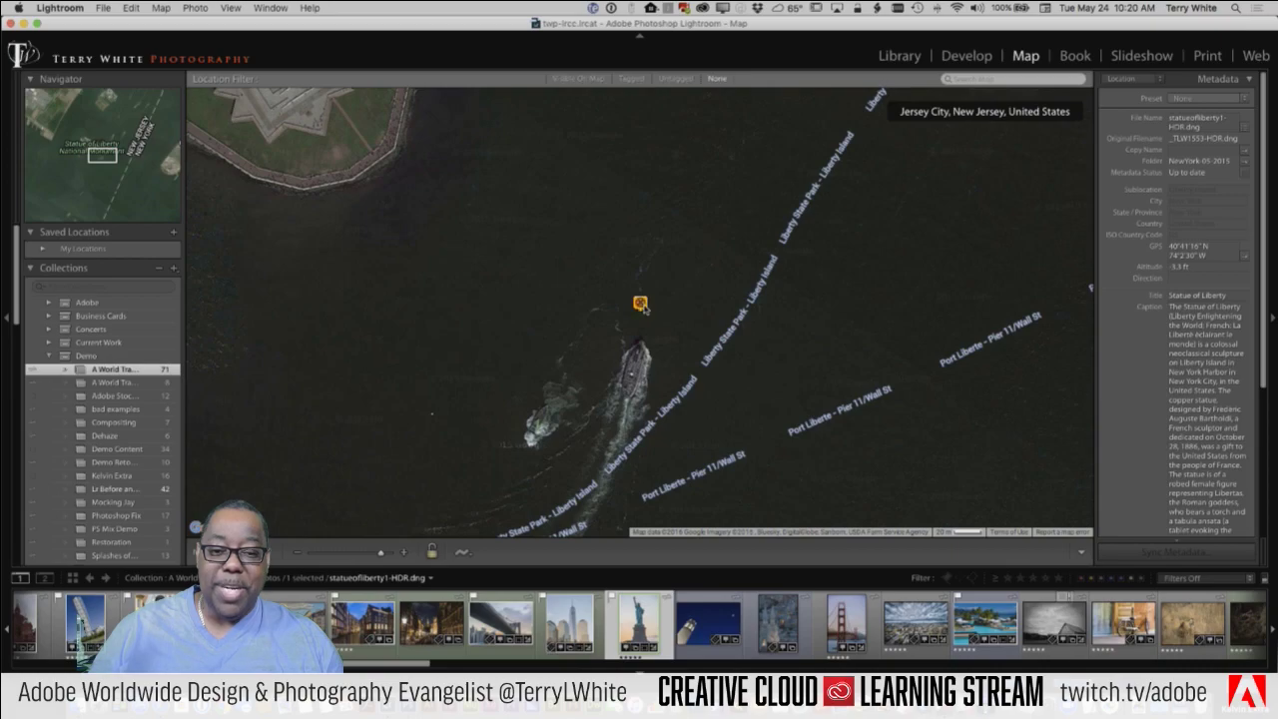
Step: Preview the statueofliberty1-HDR marker and pan the map so Liberty Island is visible
mouse_move(640, 306)
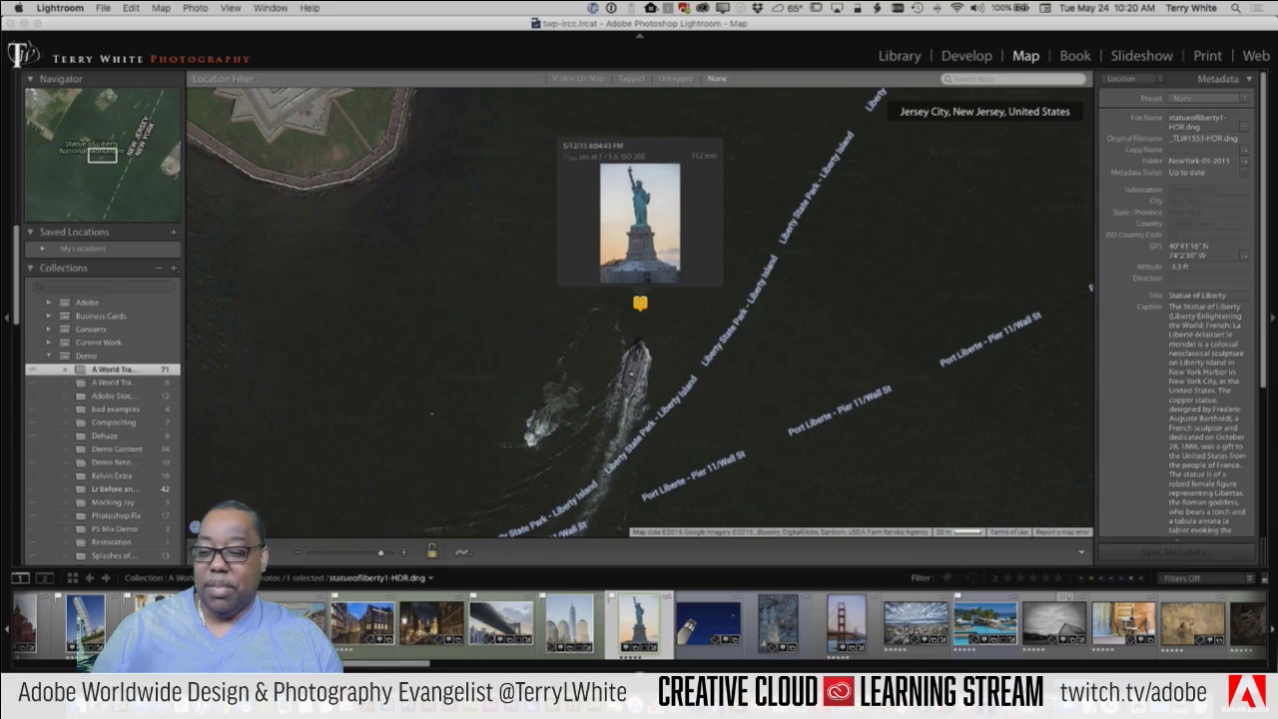
drag(388, 324, 485, 429)
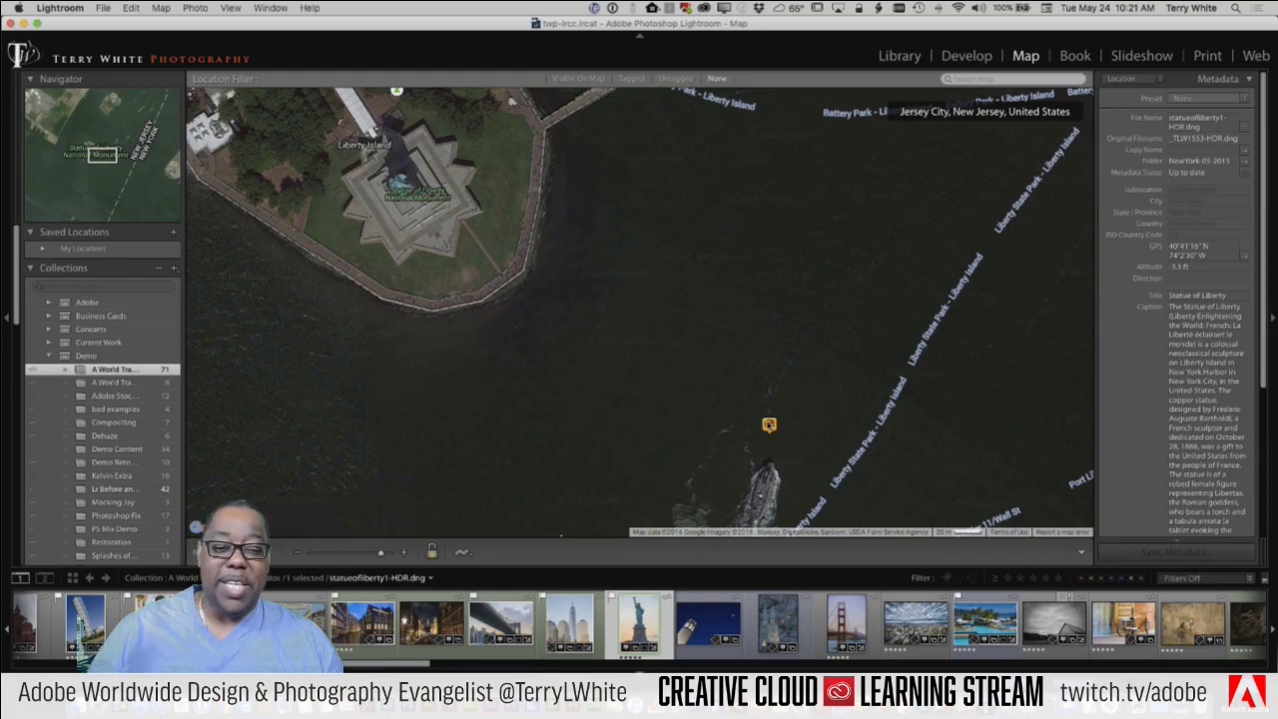
mouse_move(769, 428)
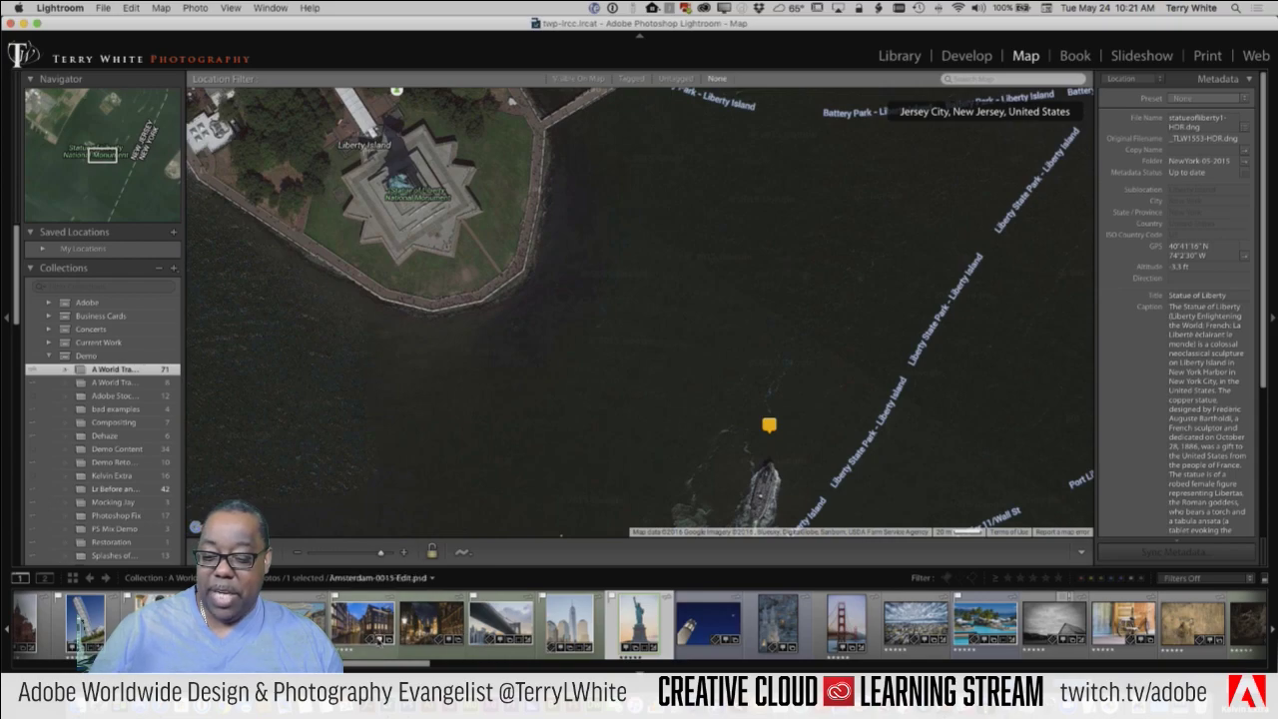
Step: Map the Amsterdam-0015-Edit photo, then select Amsterdam-0049-Edit (Amsterdam Street Life) from its pin
click(364, 624)
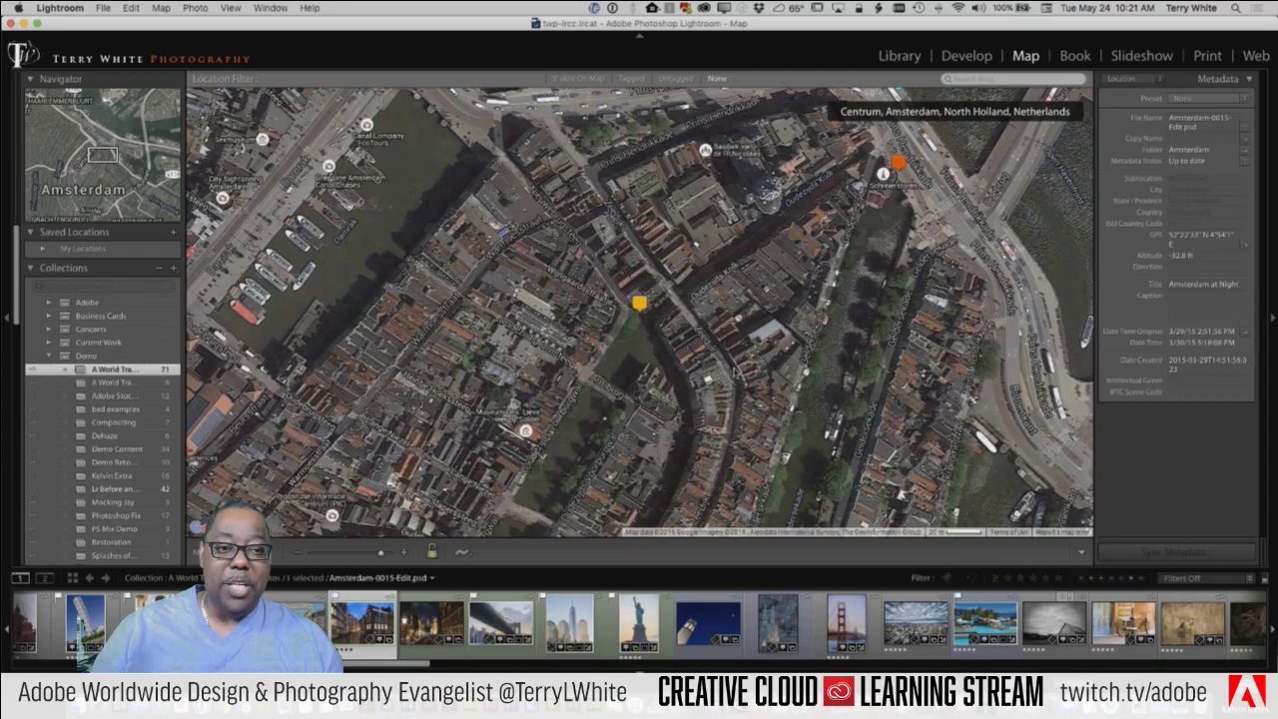
mouse_move(639, 303)
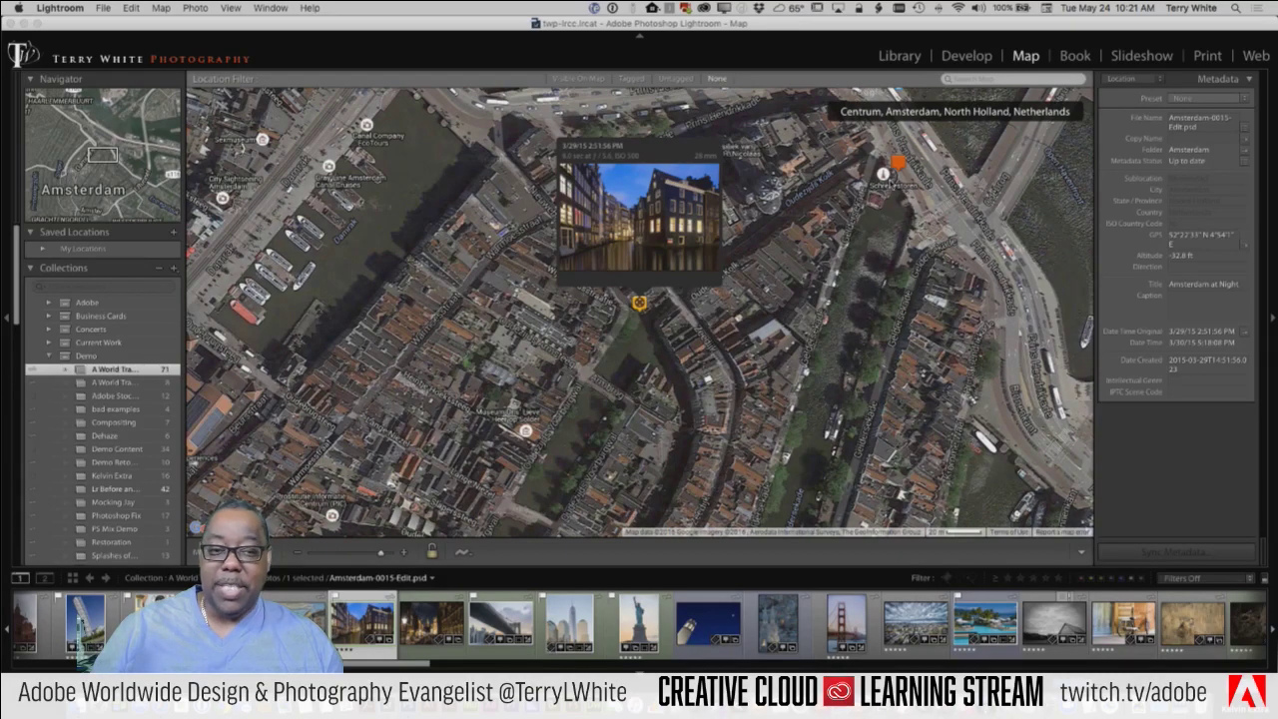
click(896, 165)
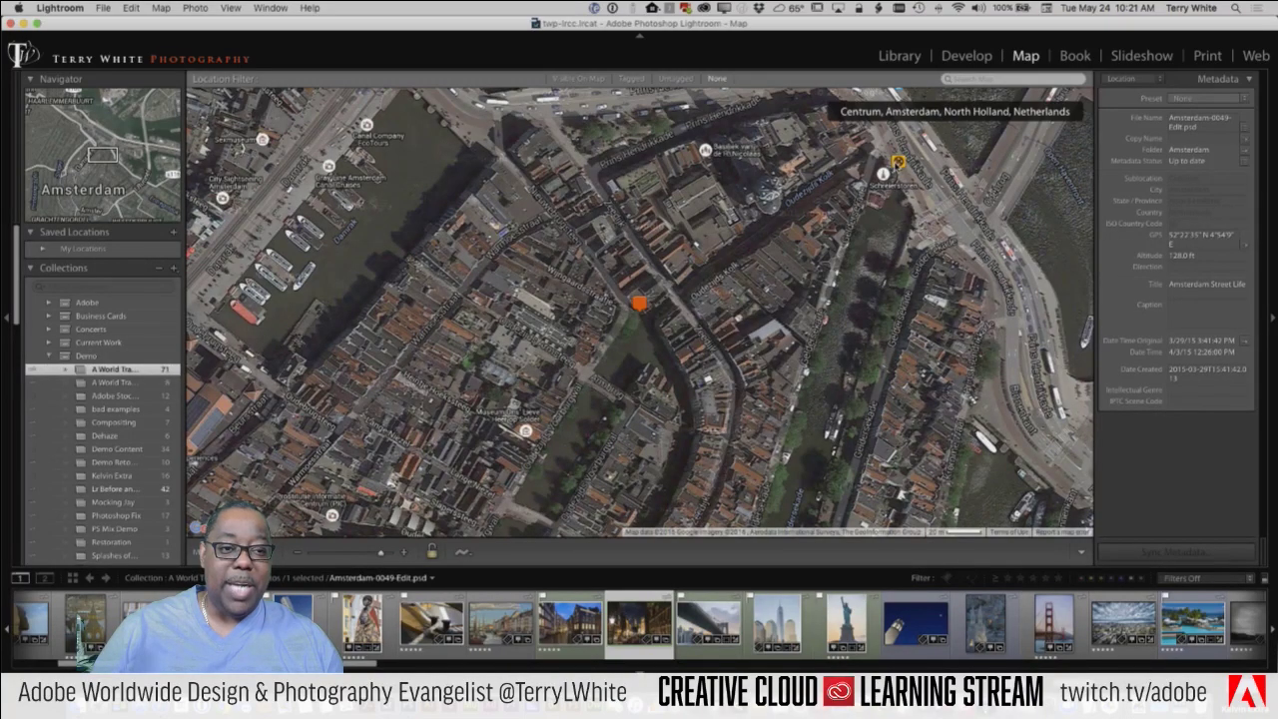
mouse_move(897, 165)
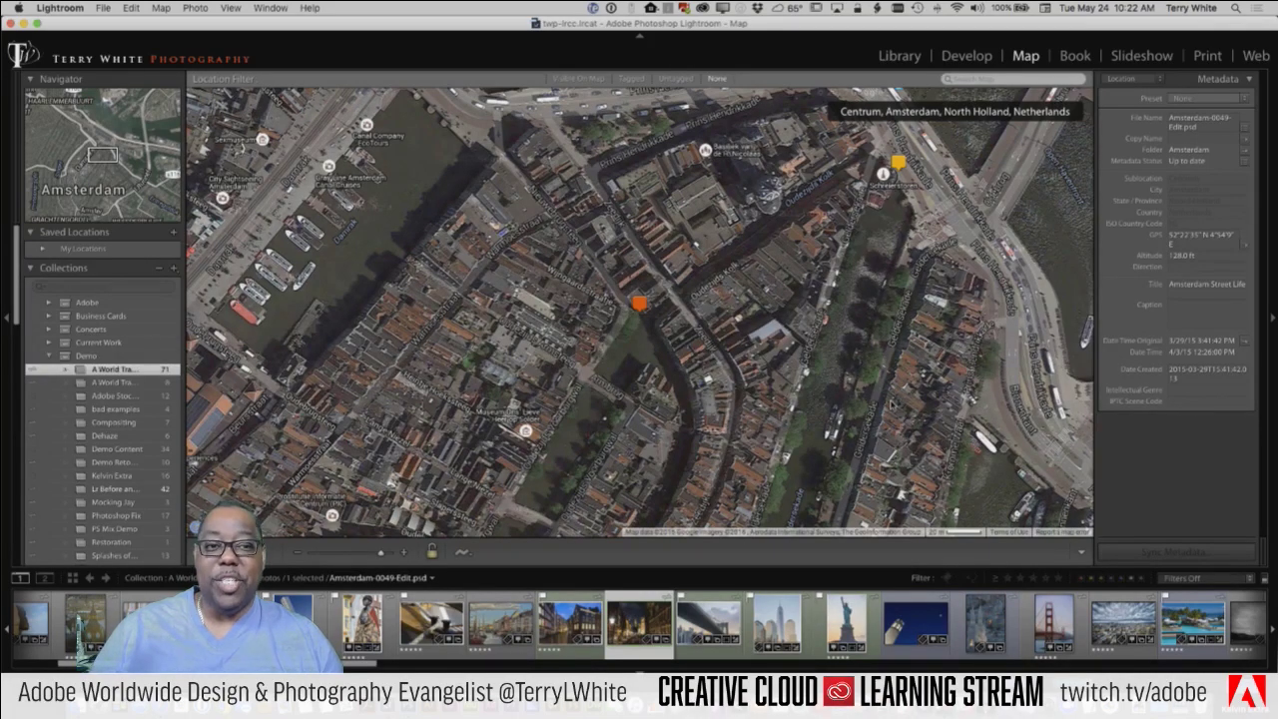
click(979, 80)
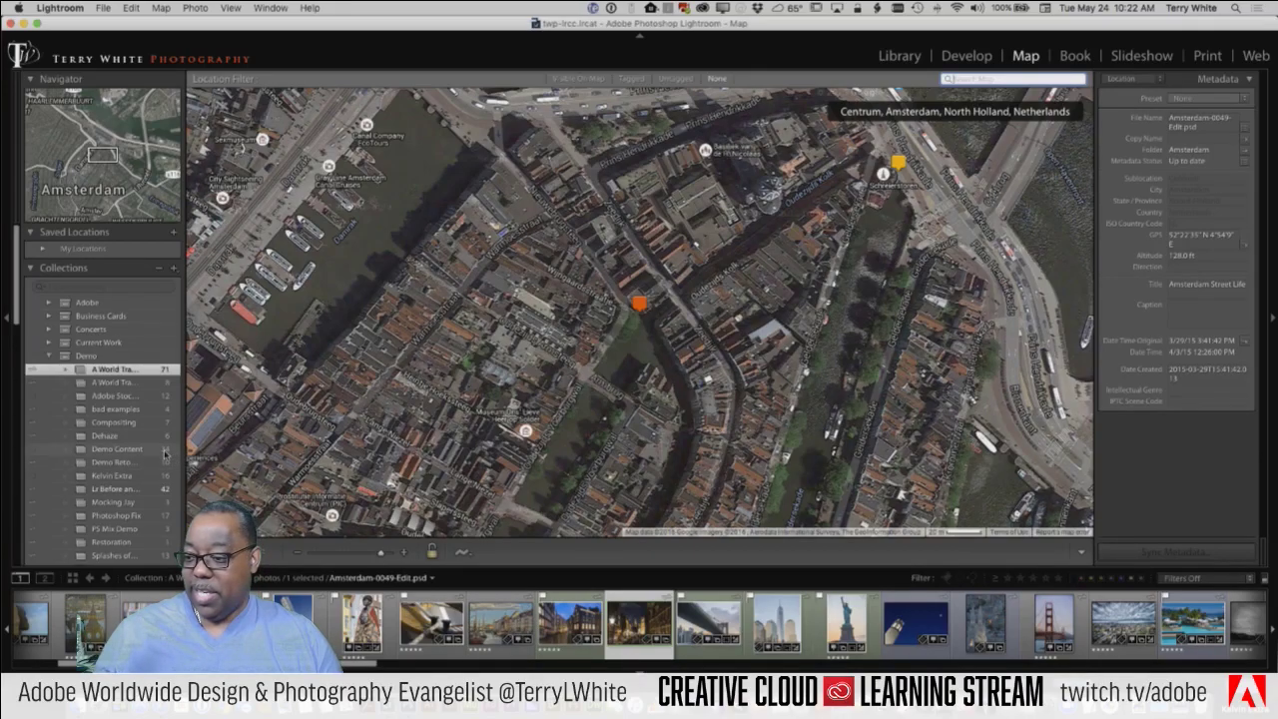
Step: Switch back to the Library grid of A World Traveler photos
text(g)
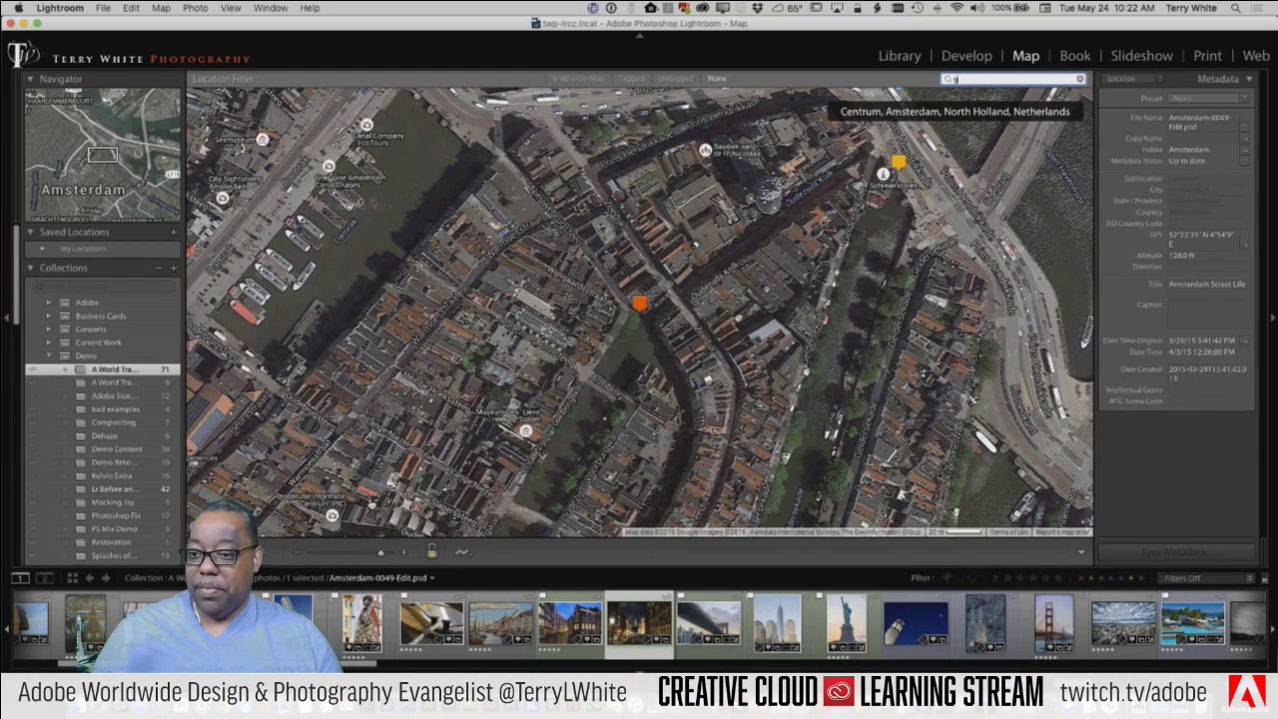
click(902, 56)
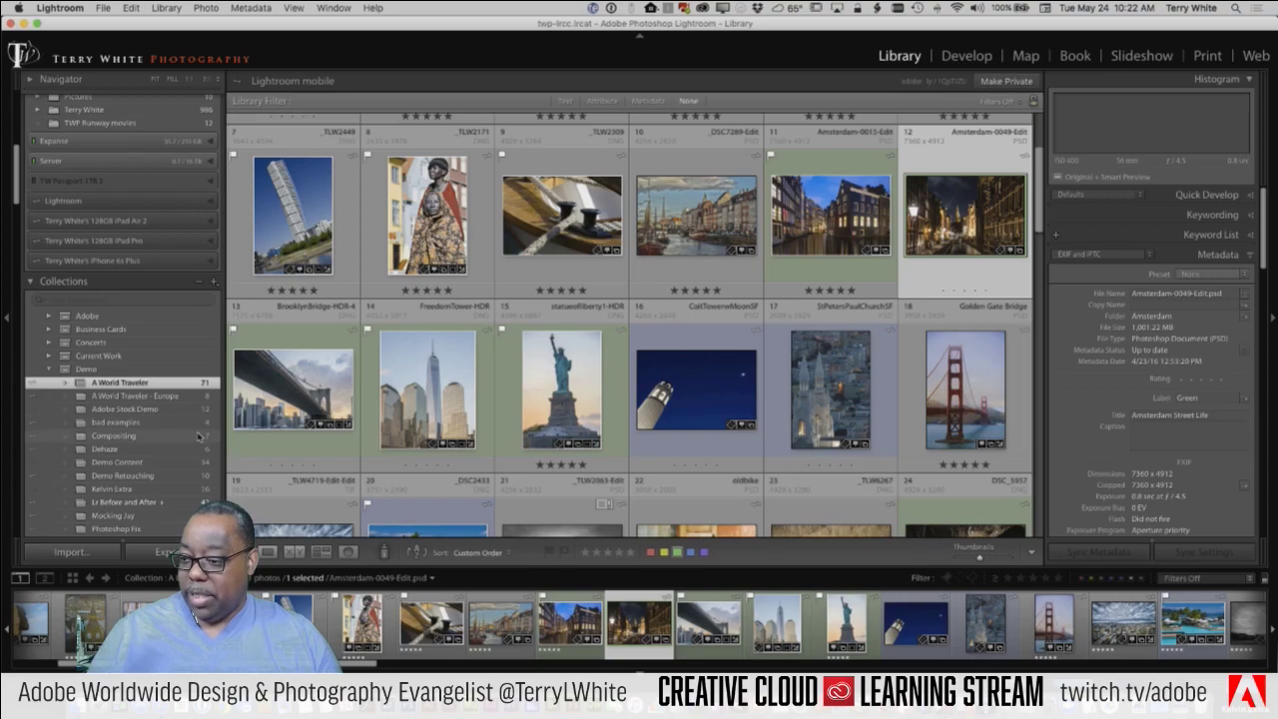
Step: Show the Adobe Stock Demo collection's 12 sports portraits in the Map module
click(148, 410)
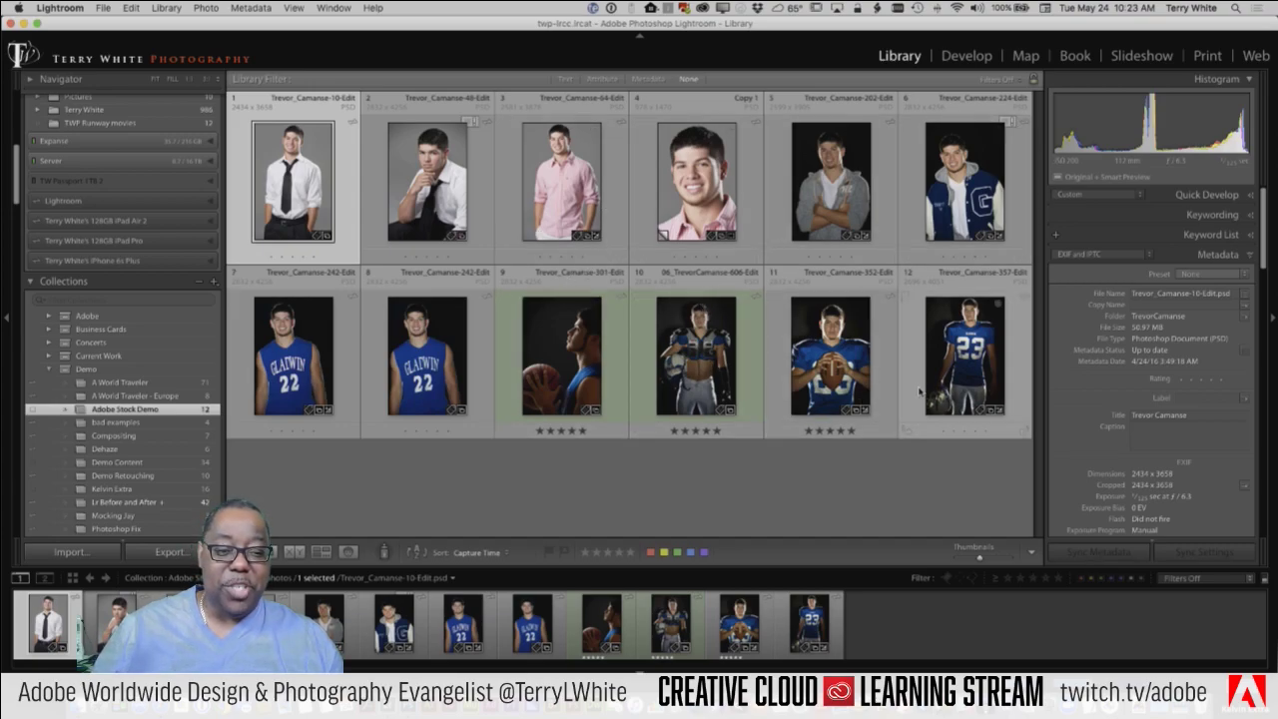
click(1026, 56)
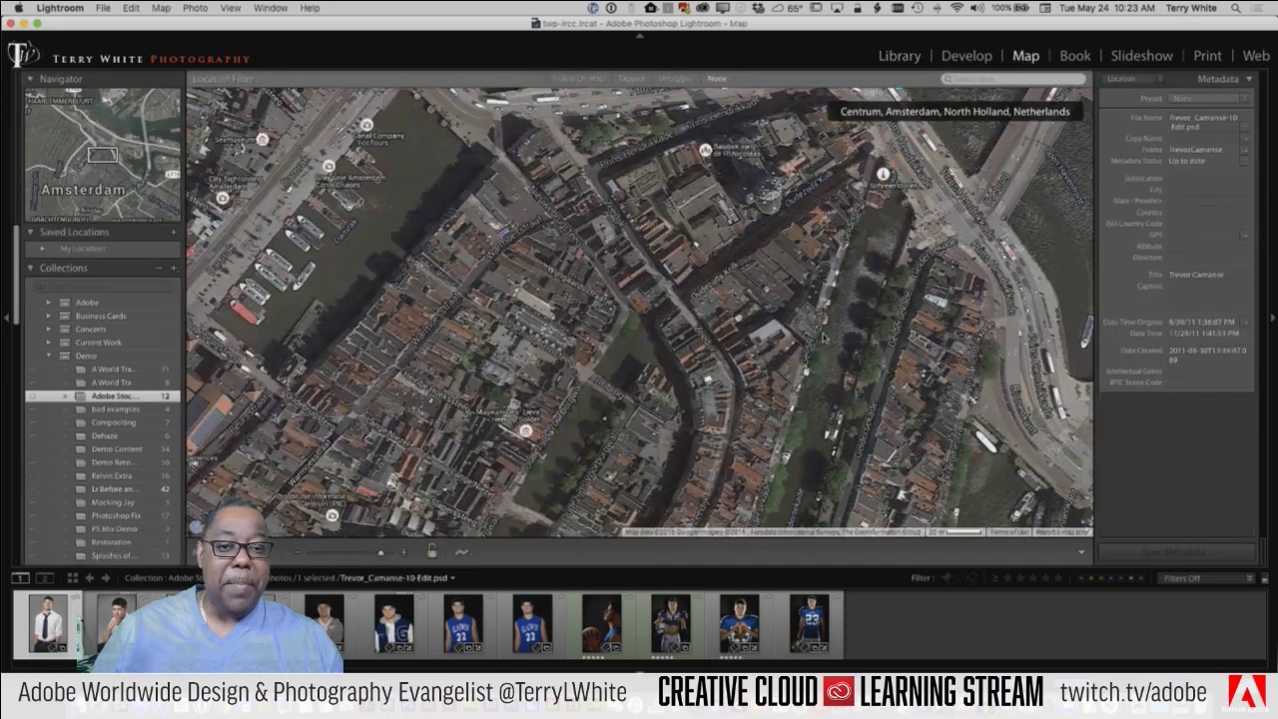
Step: Search the map for the shoot's street address in Troy, MI and select all twelve portraits
click(968, 79)
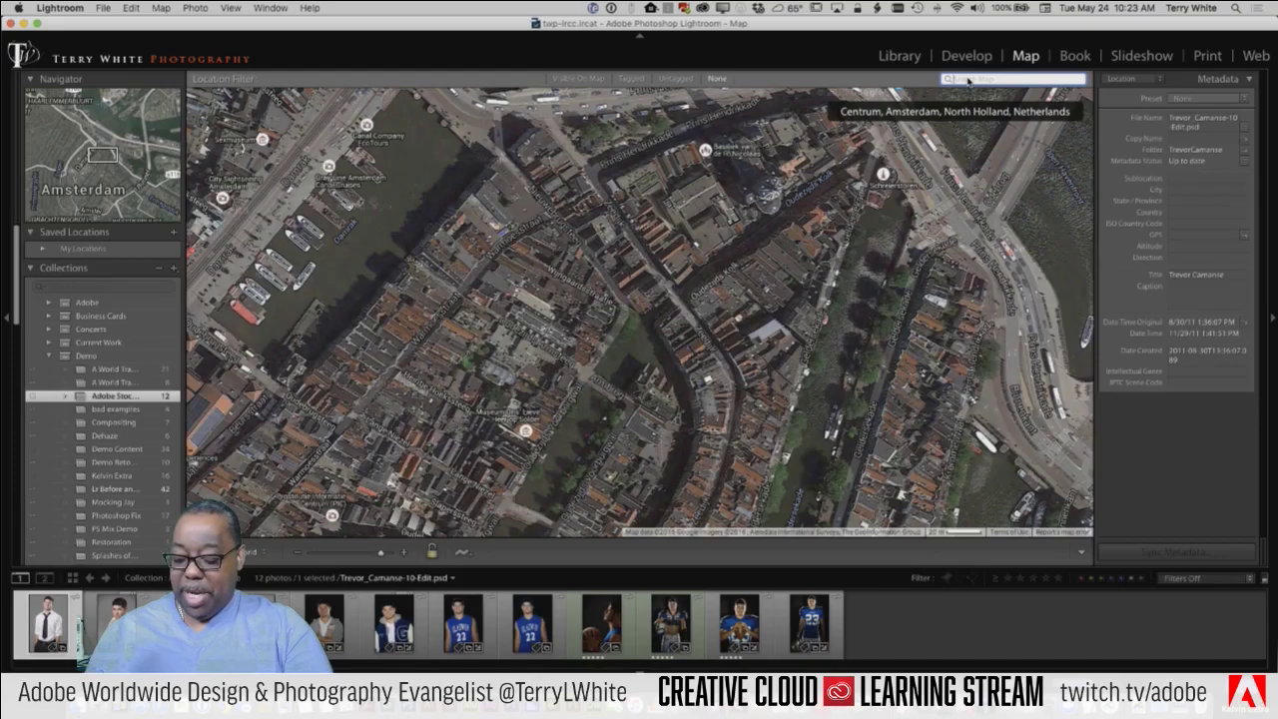
text(l)
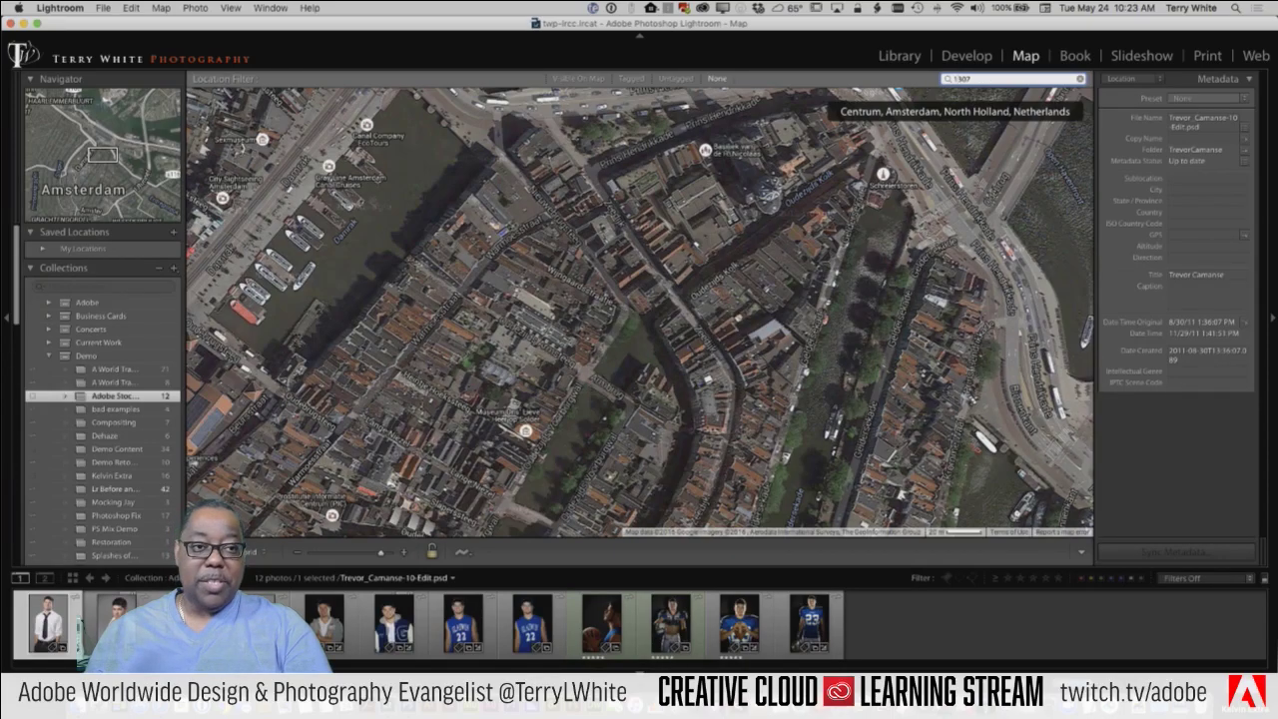
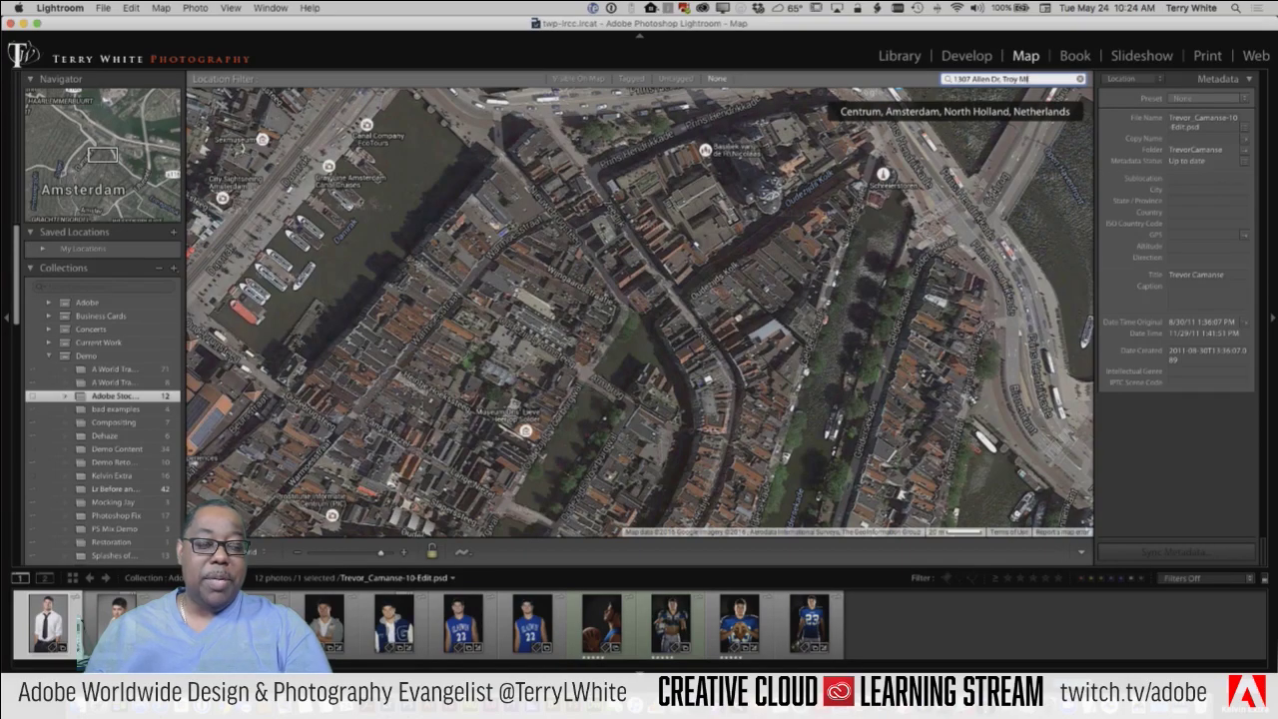
key(Return)
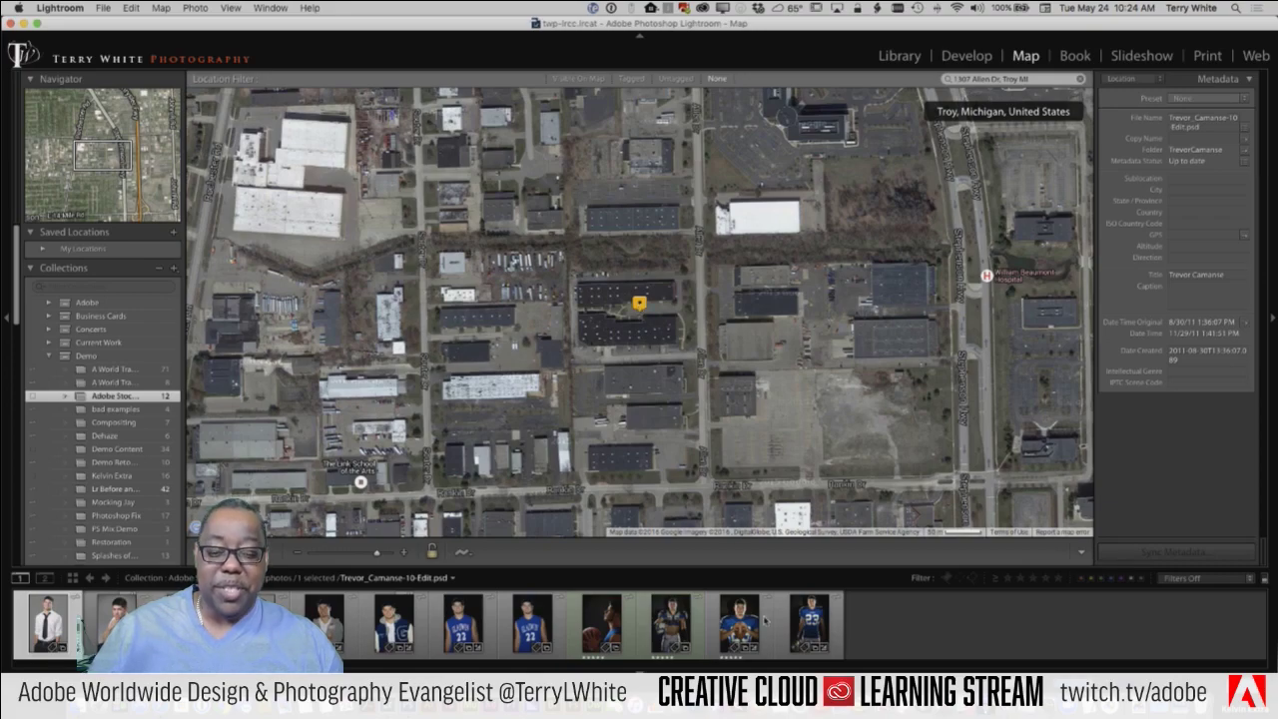
click(805, 633)
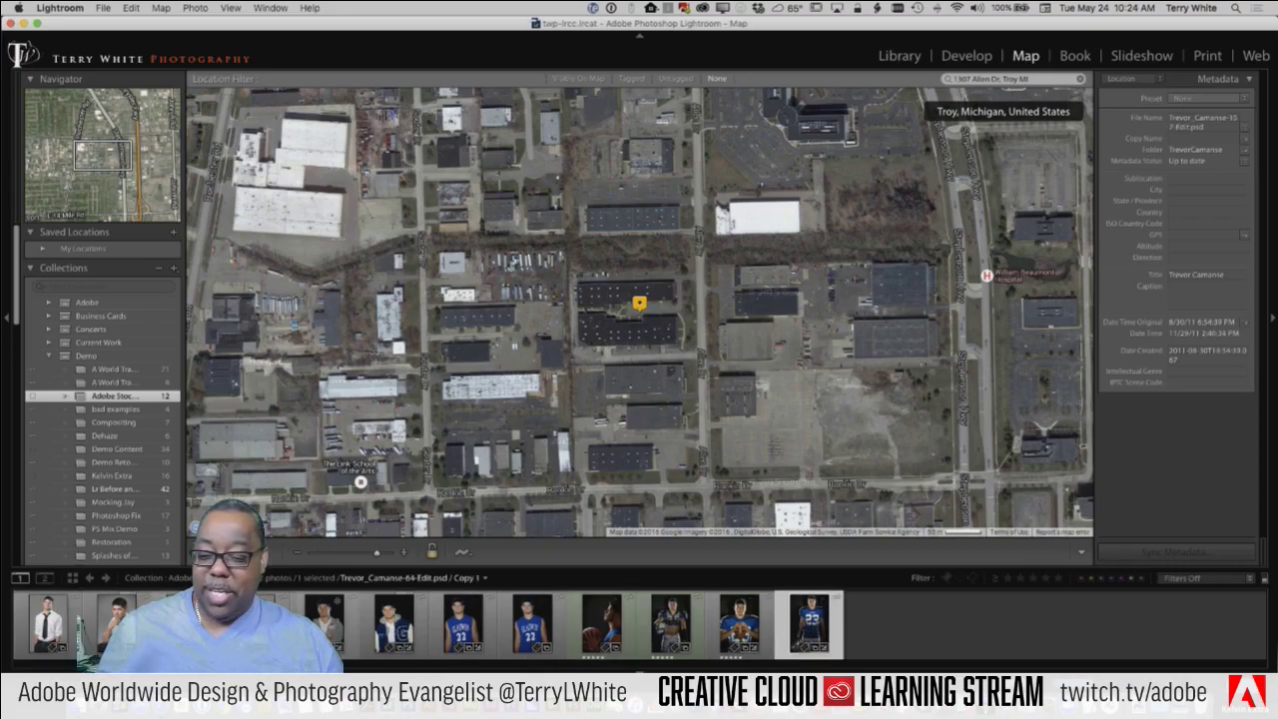
key(super+a)
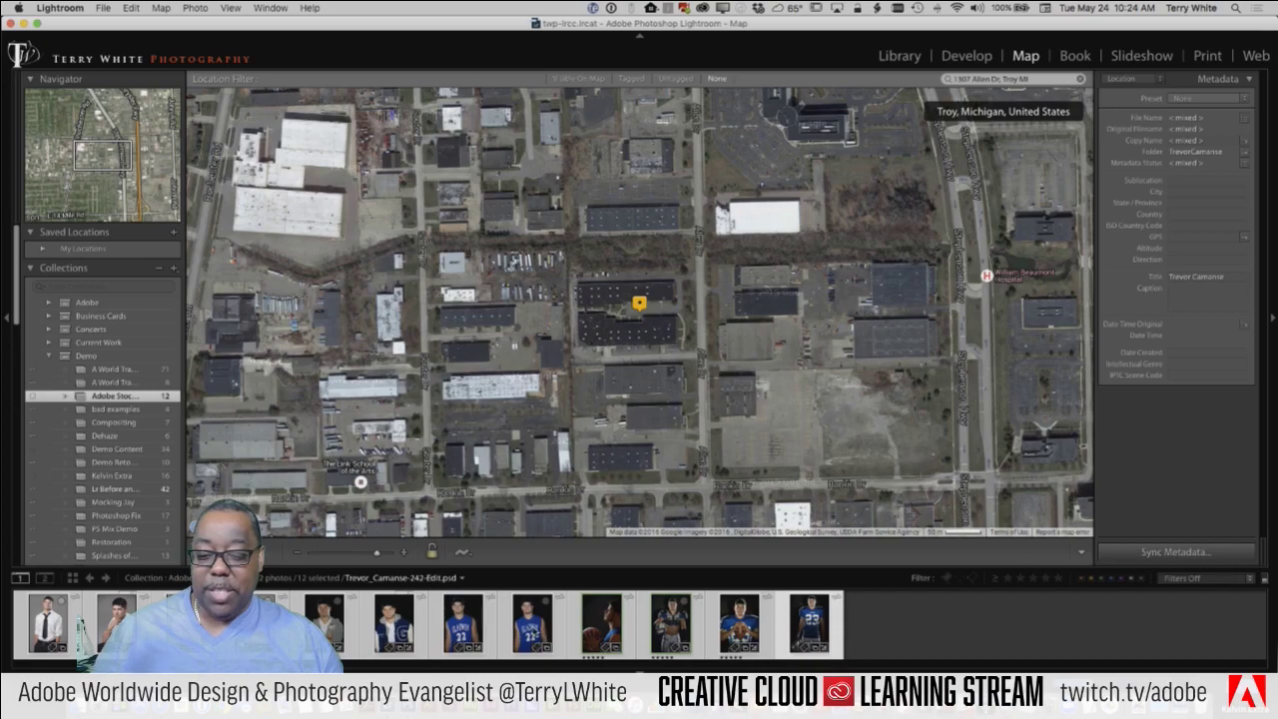
Step: Drop the twelve portraits onto the Troy pin, page through its preview, then select the last photo
mouse_move(569, 599)
mouse_down()
mouse_move(656, 478)
mouse_move(664, 397)
mouse_move(651, 304)
mouse_move(685, 312)
mouse_move(649, 295)
mouse_move(645, 305)
mouse_up()
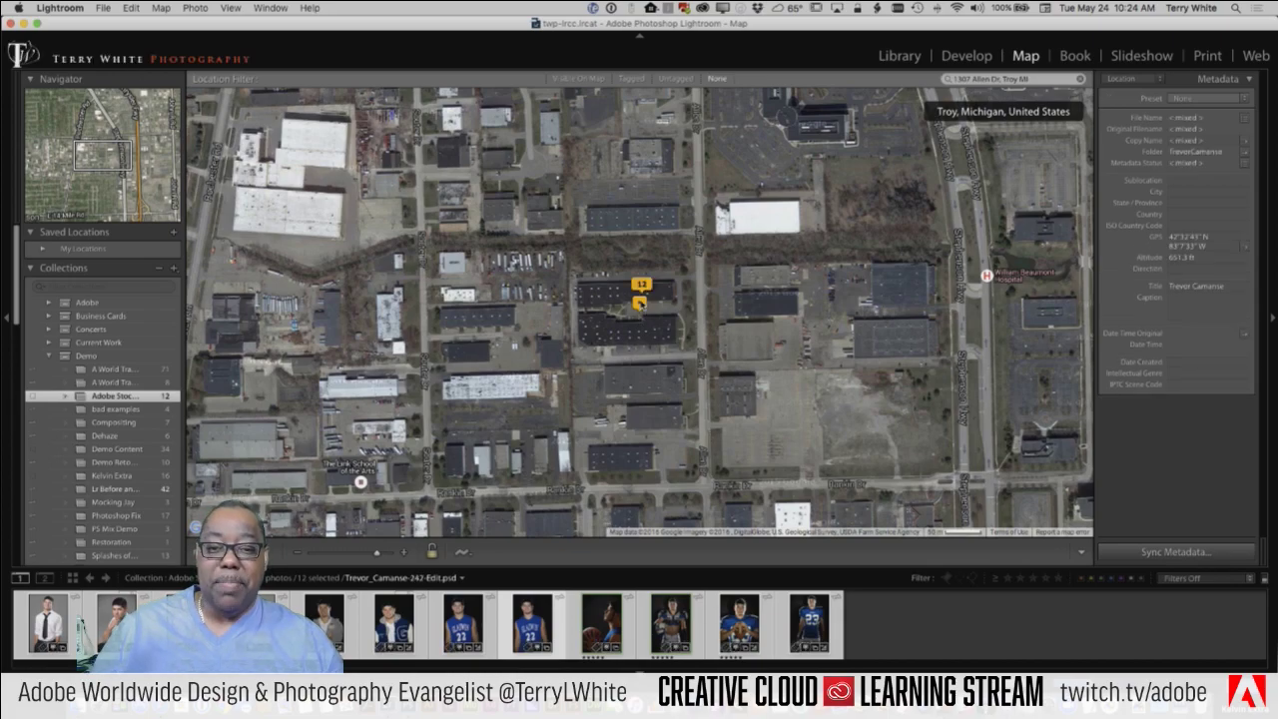
click(654, 318)
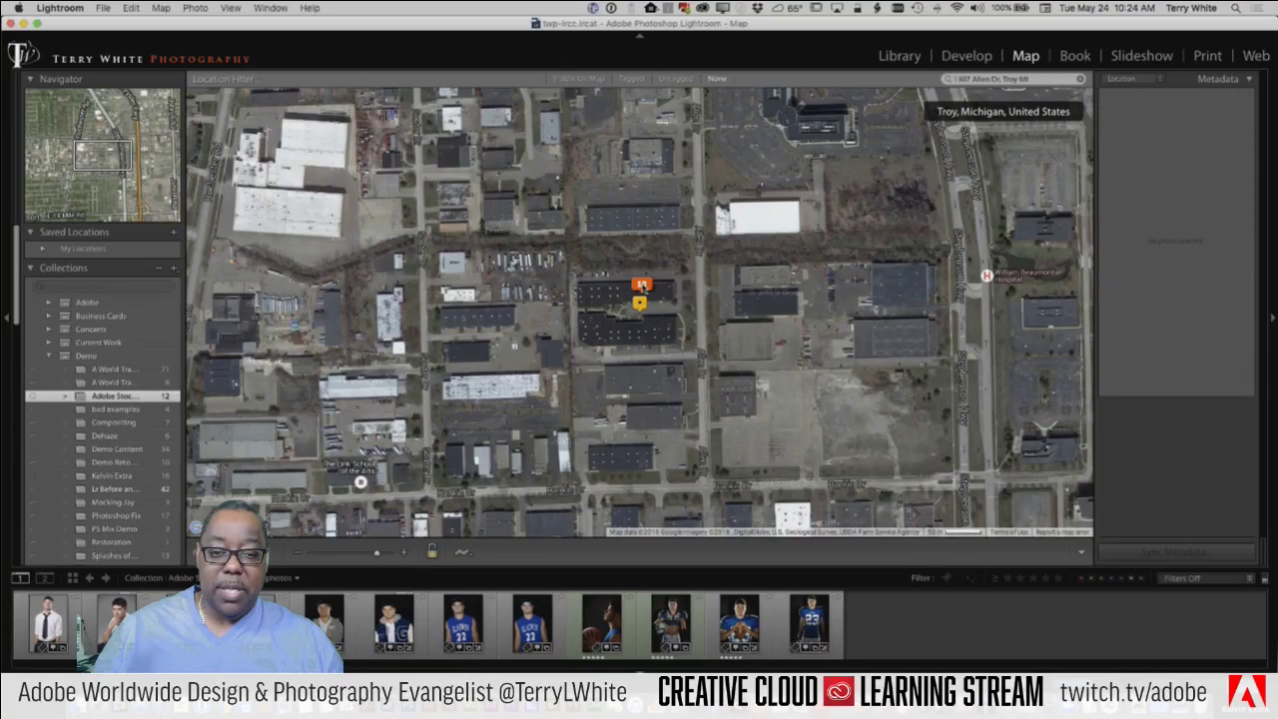
click(641, 285)
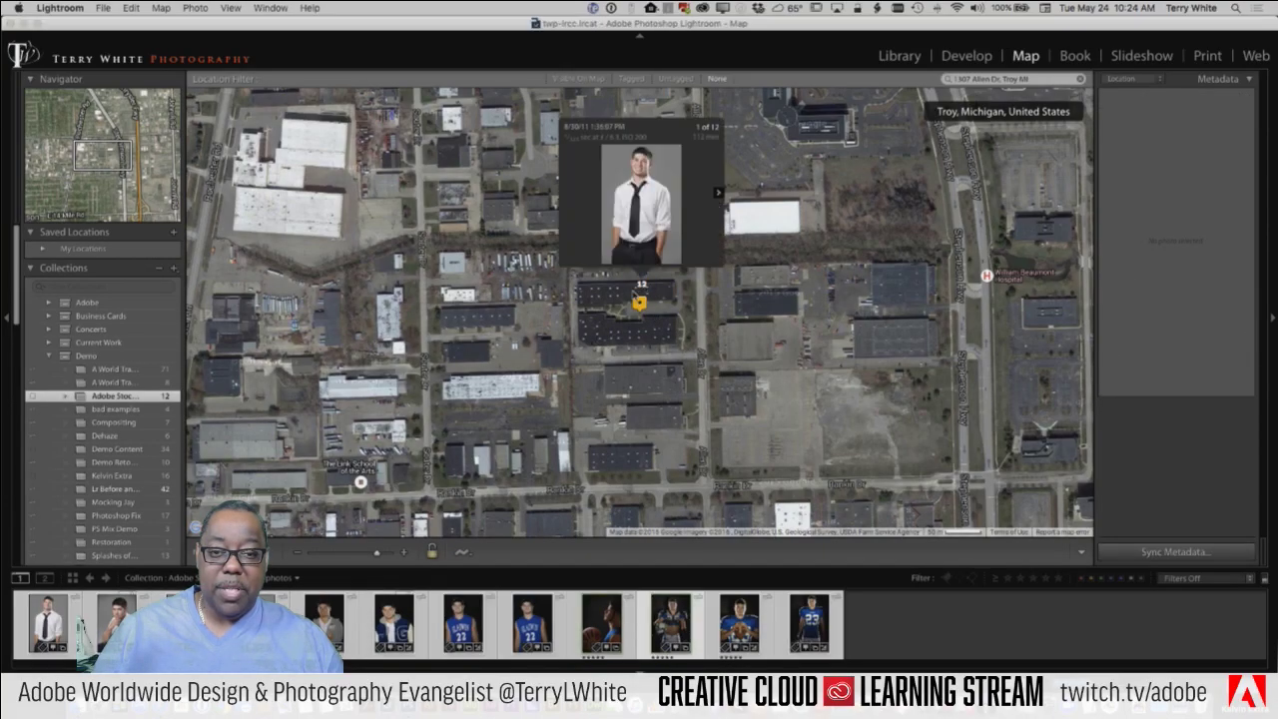
click(719, 194)
click(718, 194)
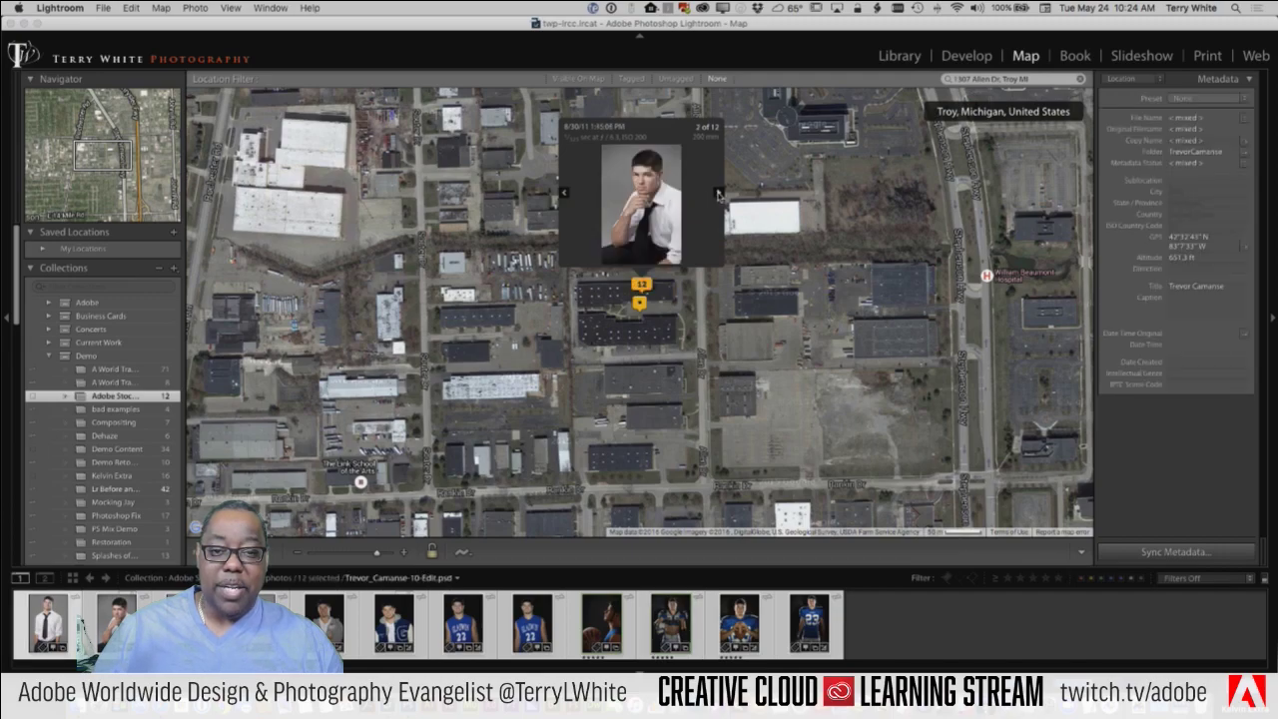
click(719, 194)
click(719, 194)
click(718, 194)
click(719, 194)
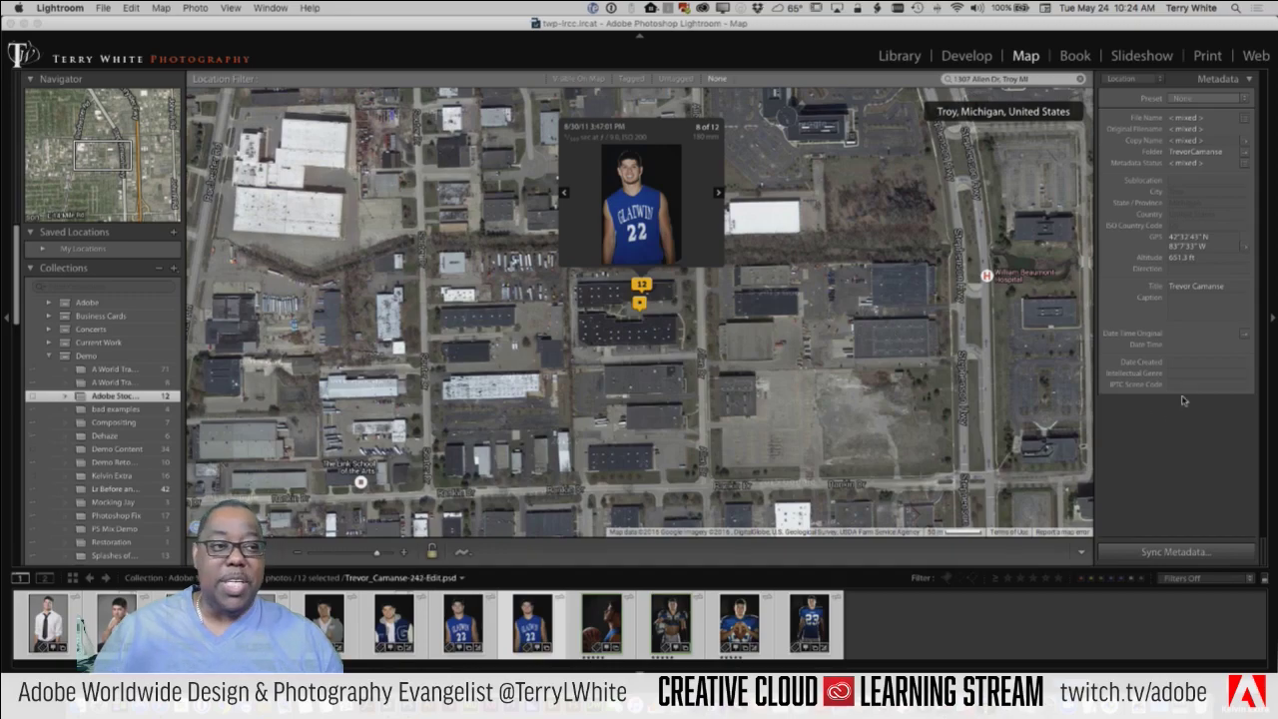
click(916, 645)
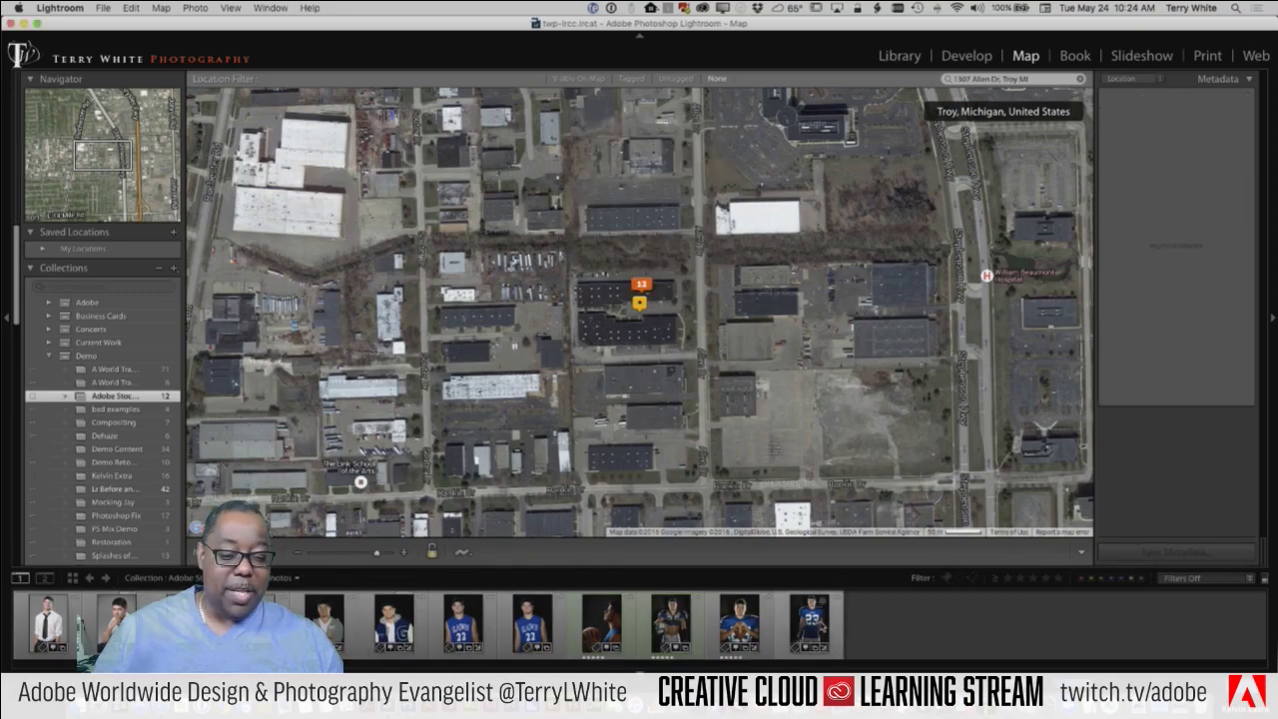
click(809, 619)
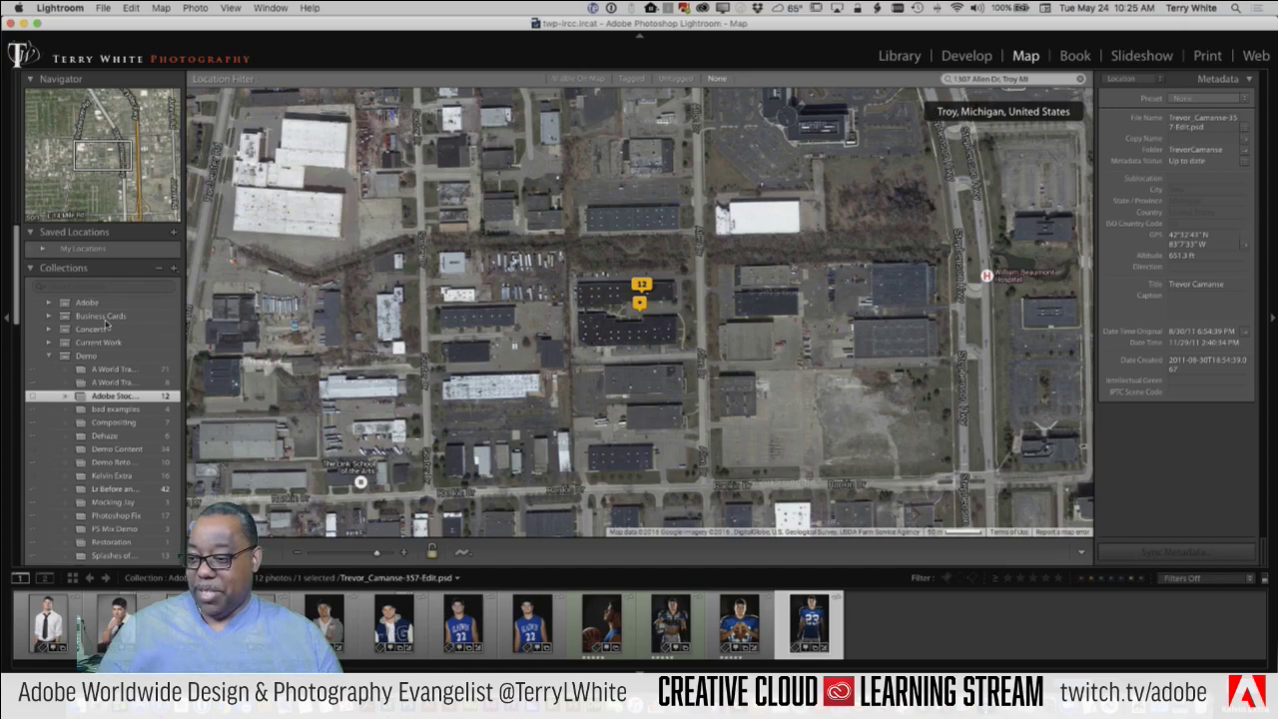
Step: Load the A World Traveler collection's 71 travel photos into the filmstrip
click(117, 370)
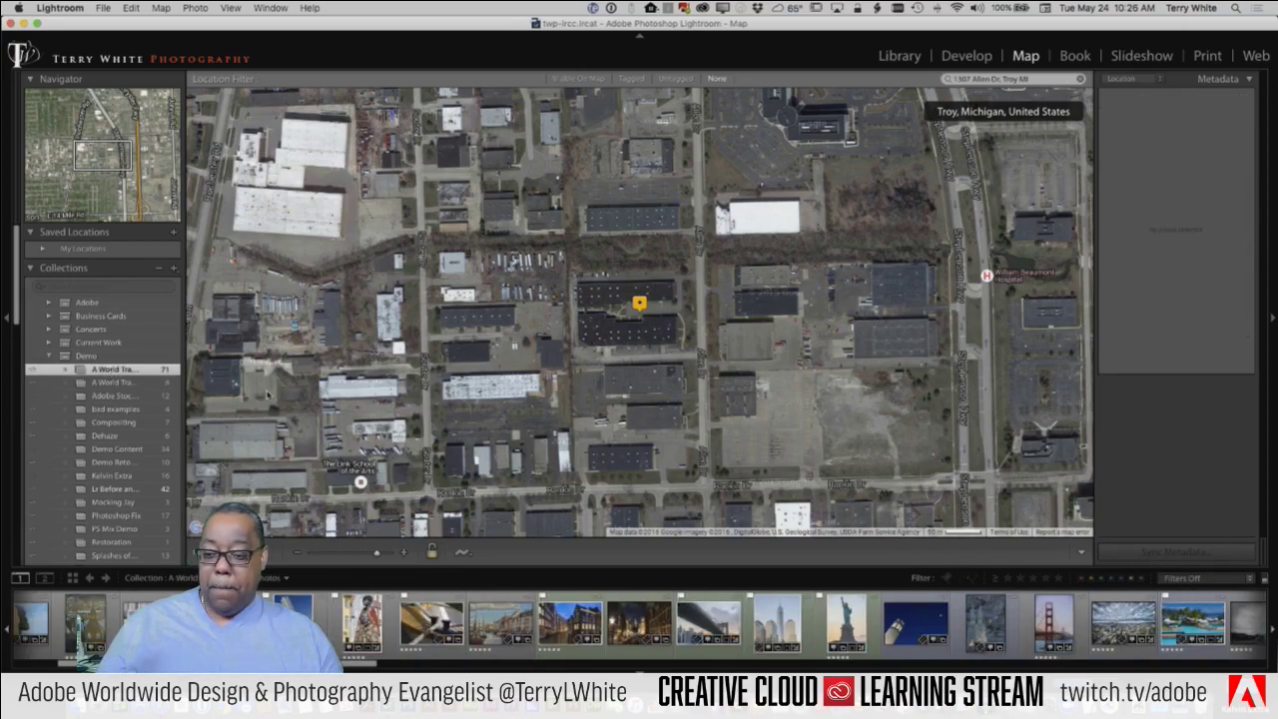
Step: Select photo 37, Horseshoe Bend, in the grid and pin it near the Colorado River, Arizona
key(g)
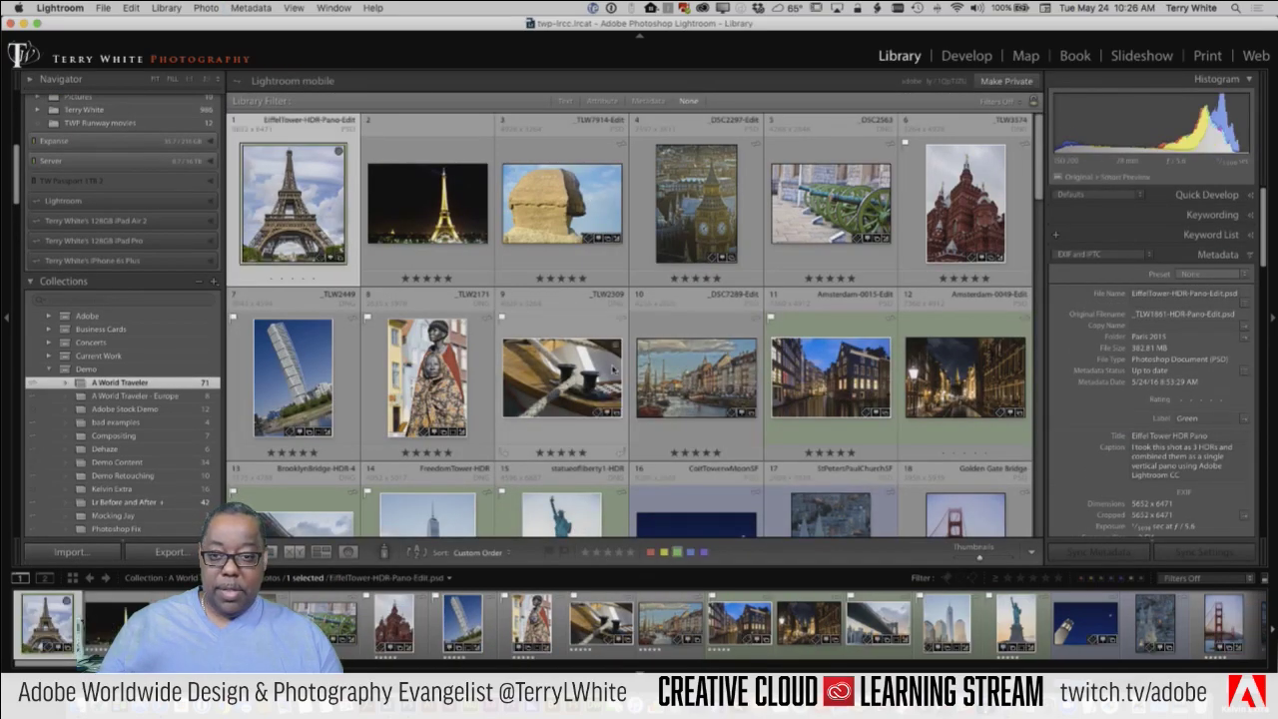
scroll(616, 375, down, 3)
scroll(616, 376, down, 10)
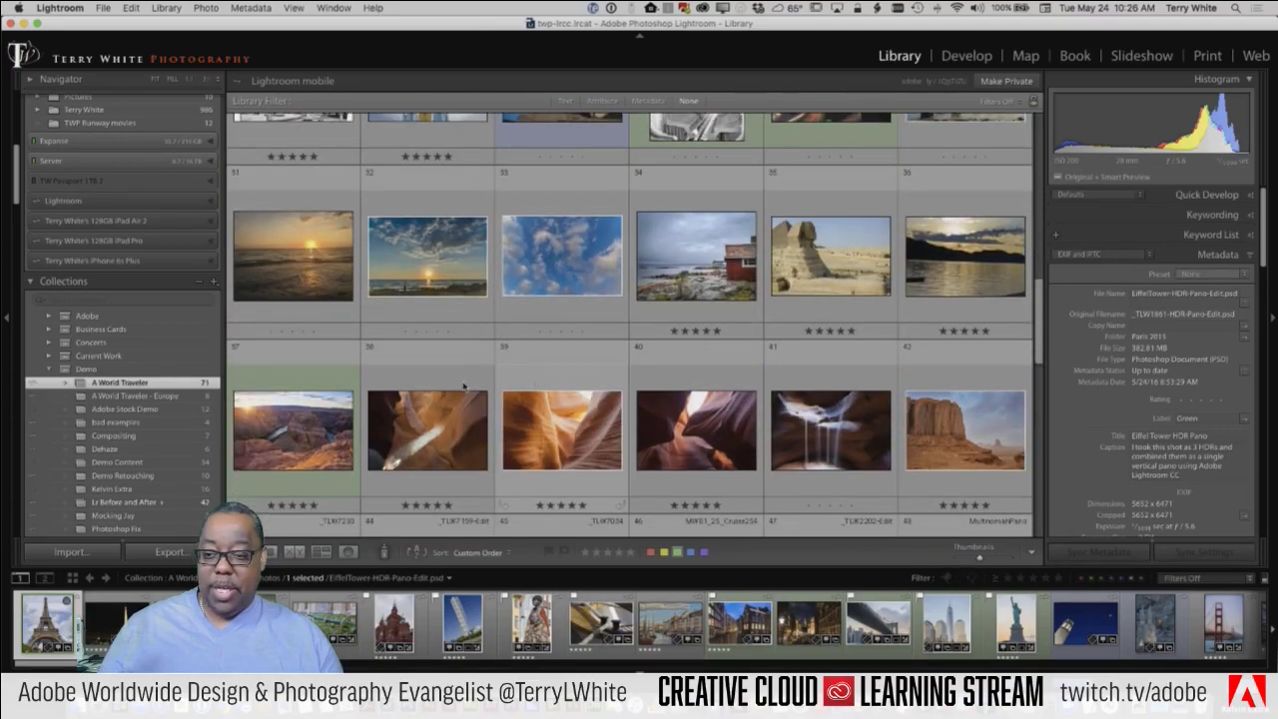
click(300, 440)
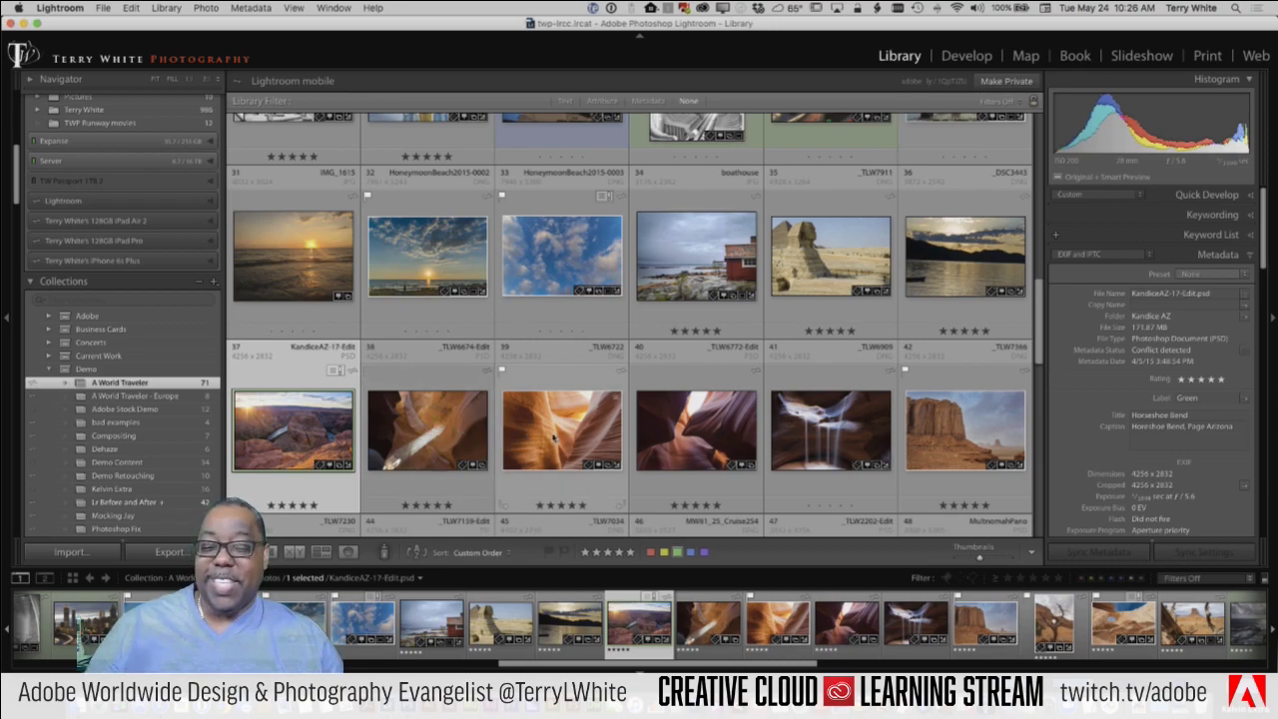
click(330, 466)
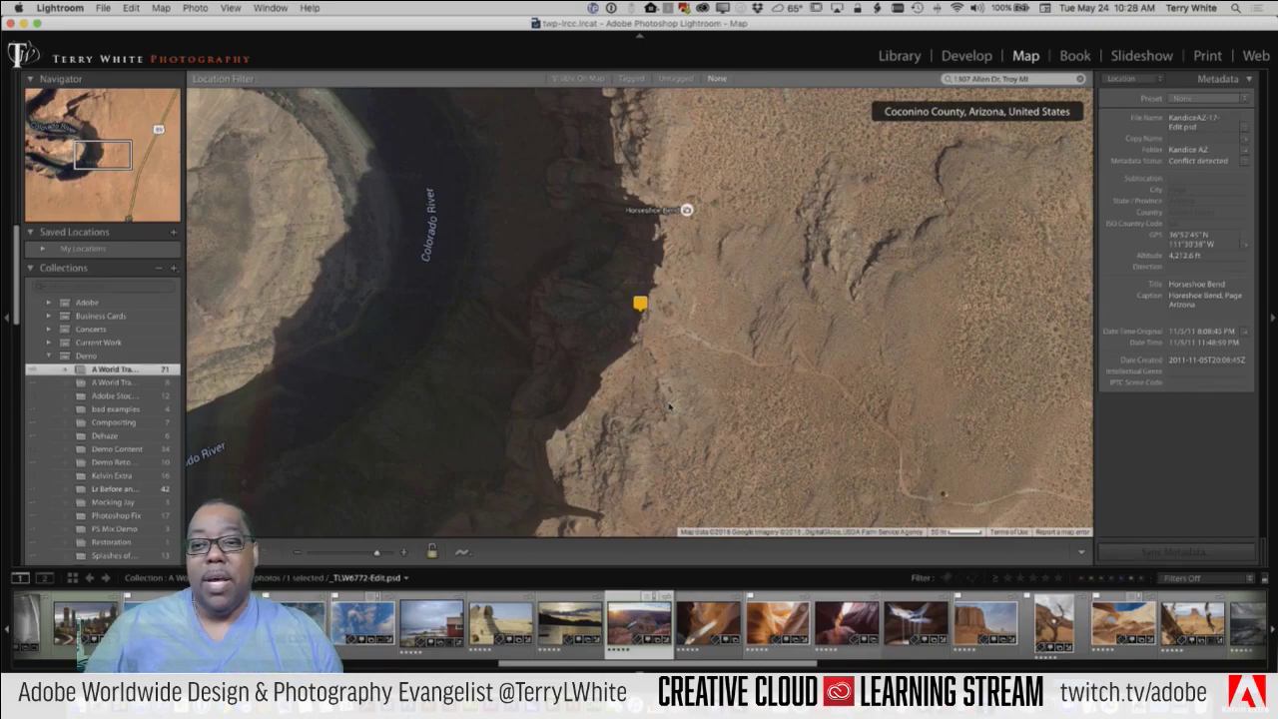
Step: Browse the three Antelope Canyon photos, then select _TLW7366.dng and the Sphinx photo _TLW7911.dng
click(729, 644)
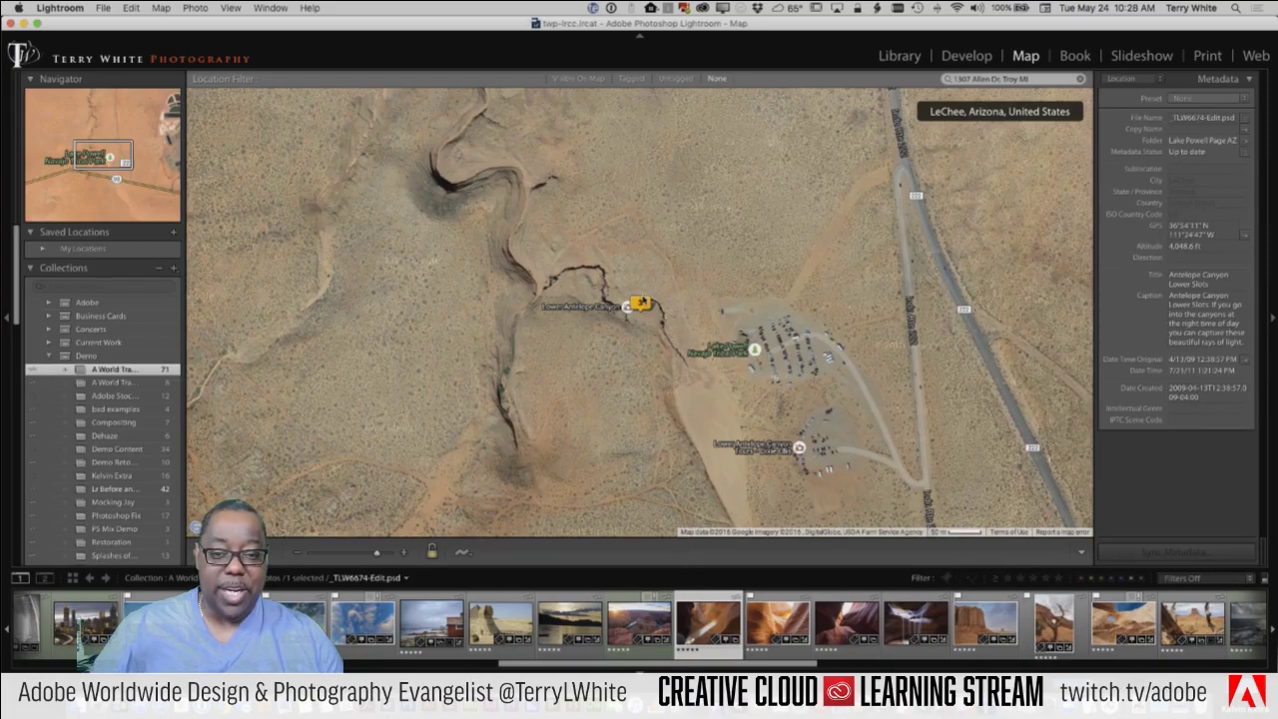
click(640, 303)
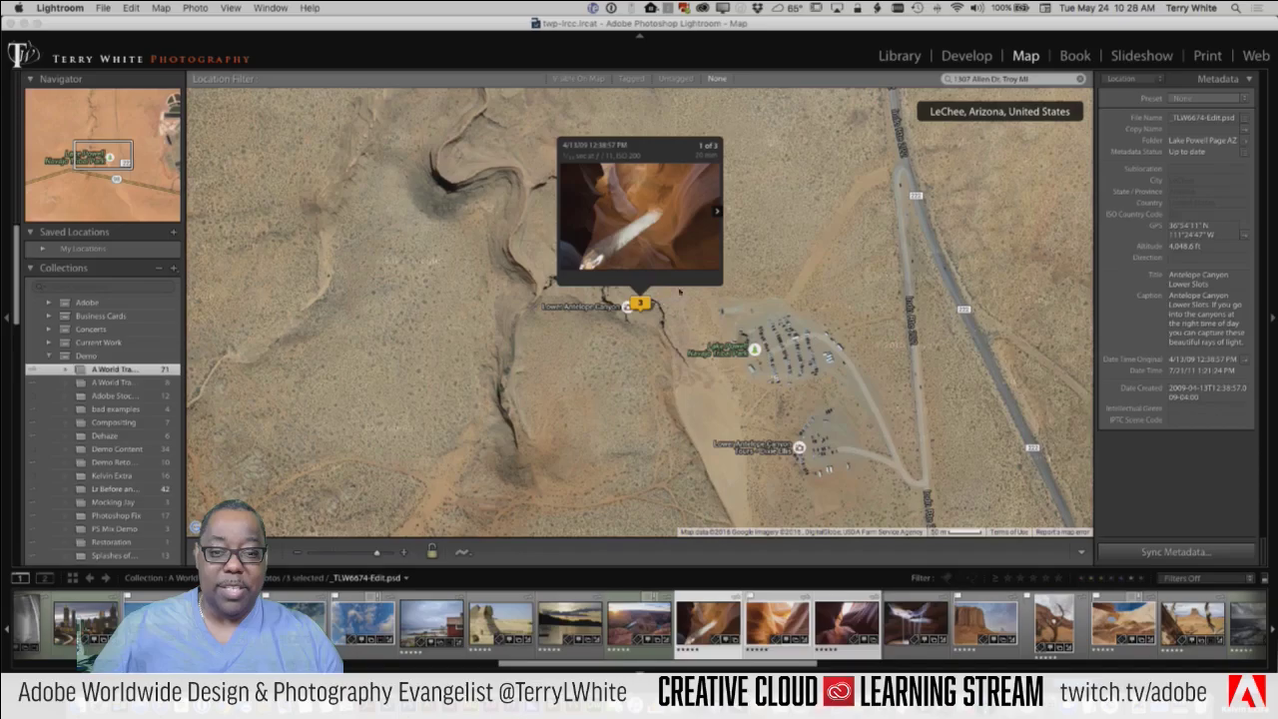
click(717, 212)
click(717, 212)
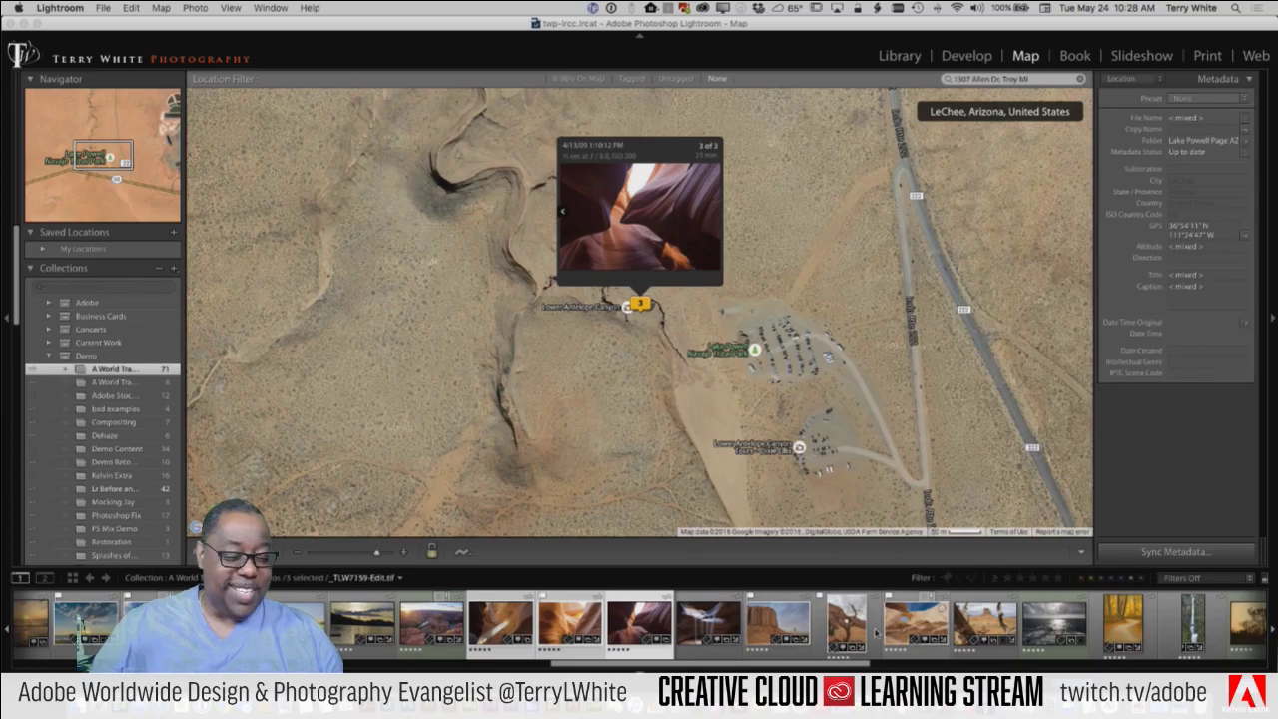
click(789, 637)
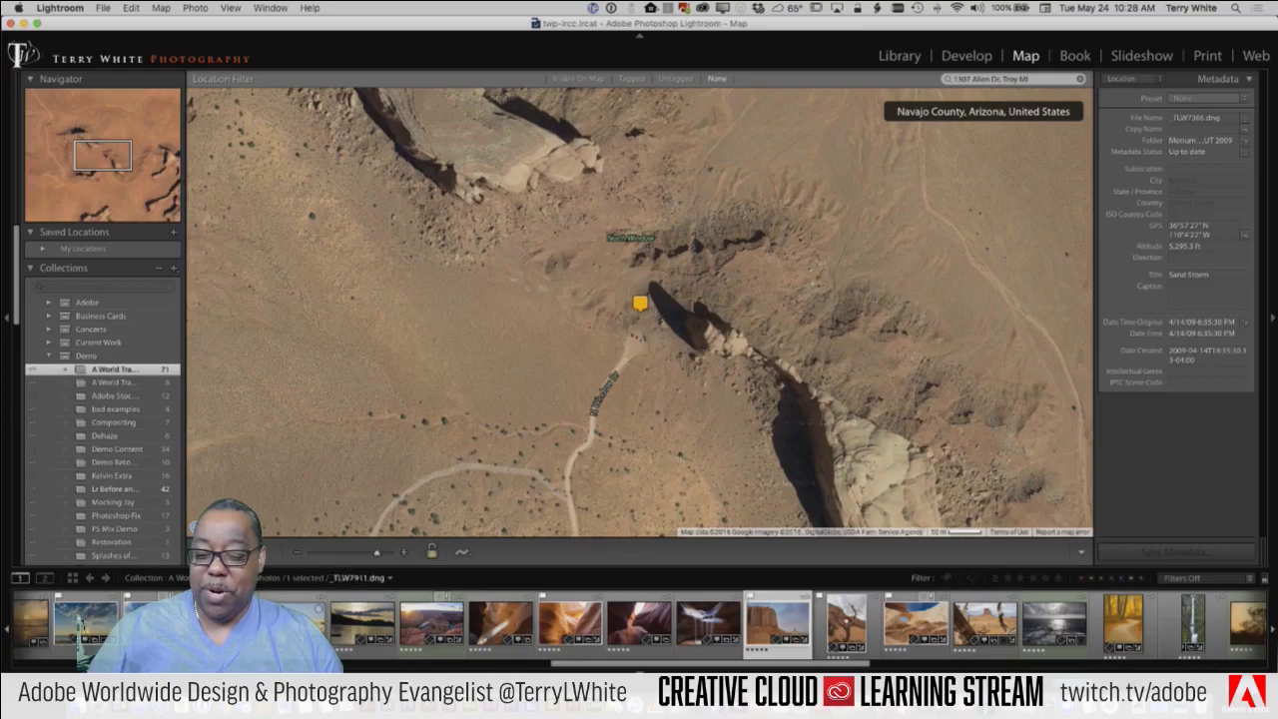
click(643, 621)
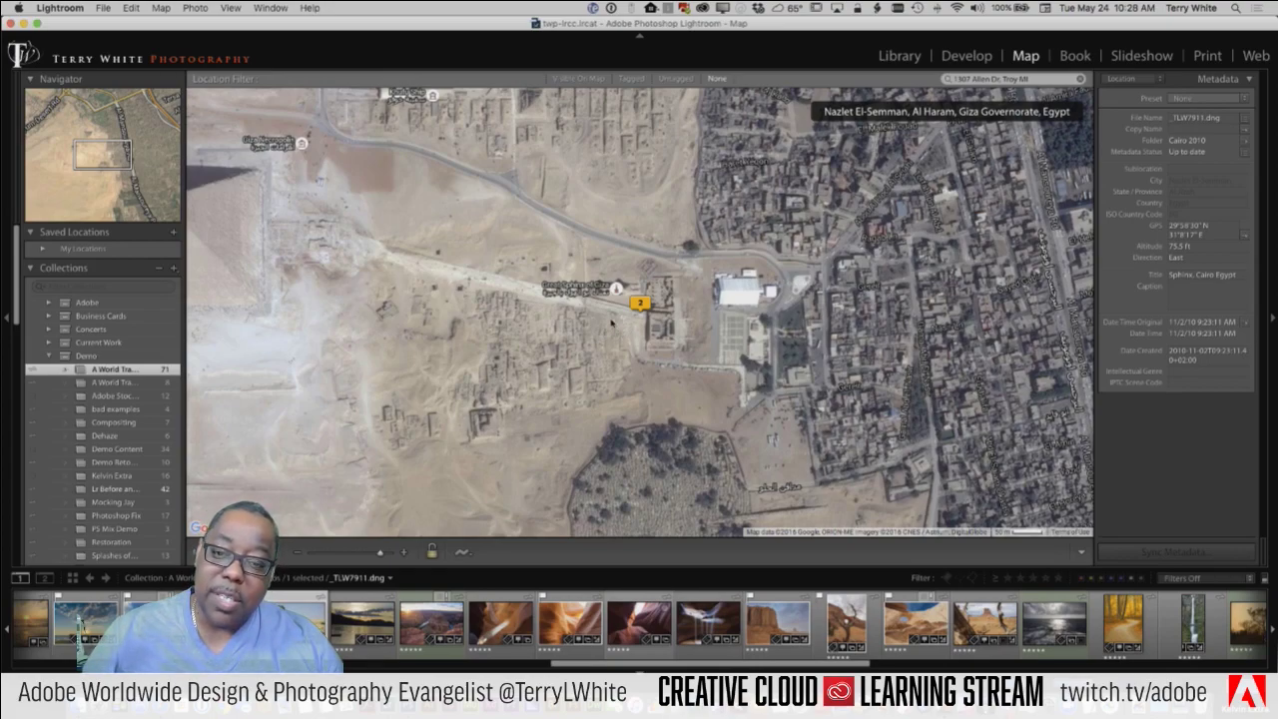
Step: Pan and zoom the Giza satellite map from the Sphinx pin to the nearby pyramids
drag(607, 318, 603, 333)
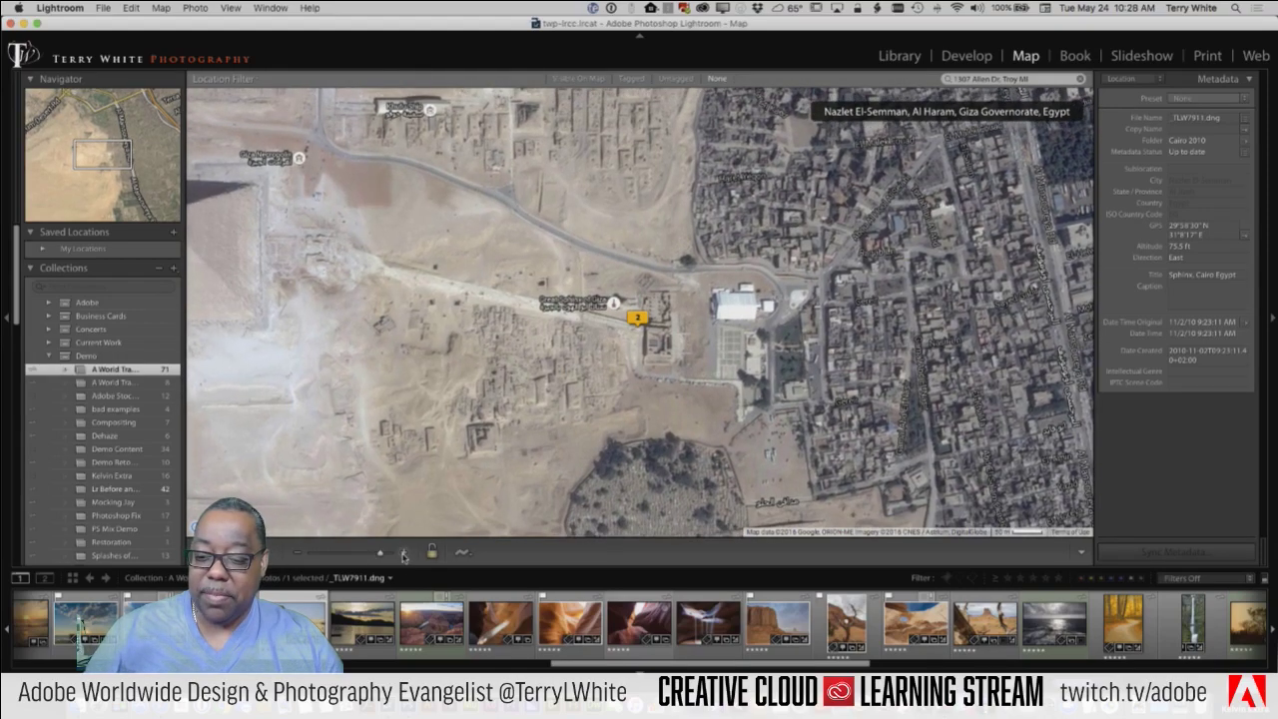
click(404, 554)
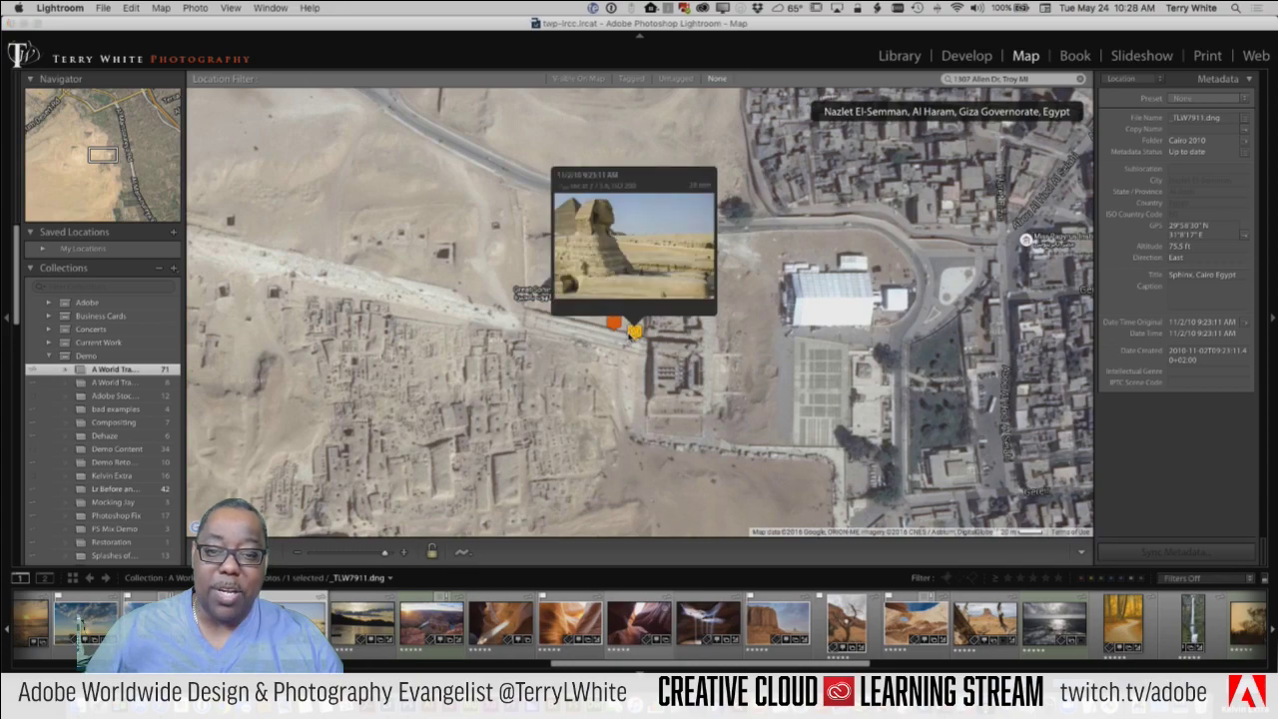
scroll(408, 360, left, 5)
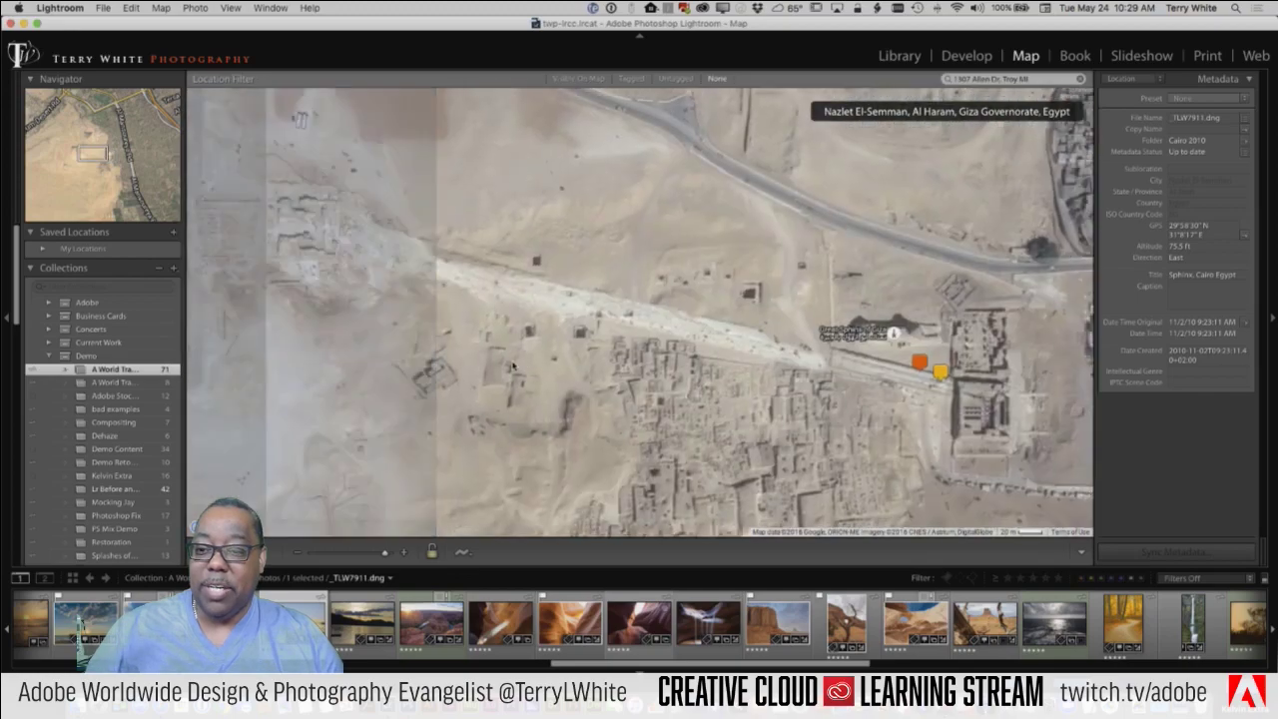
drag(529, 364, 909, 400)
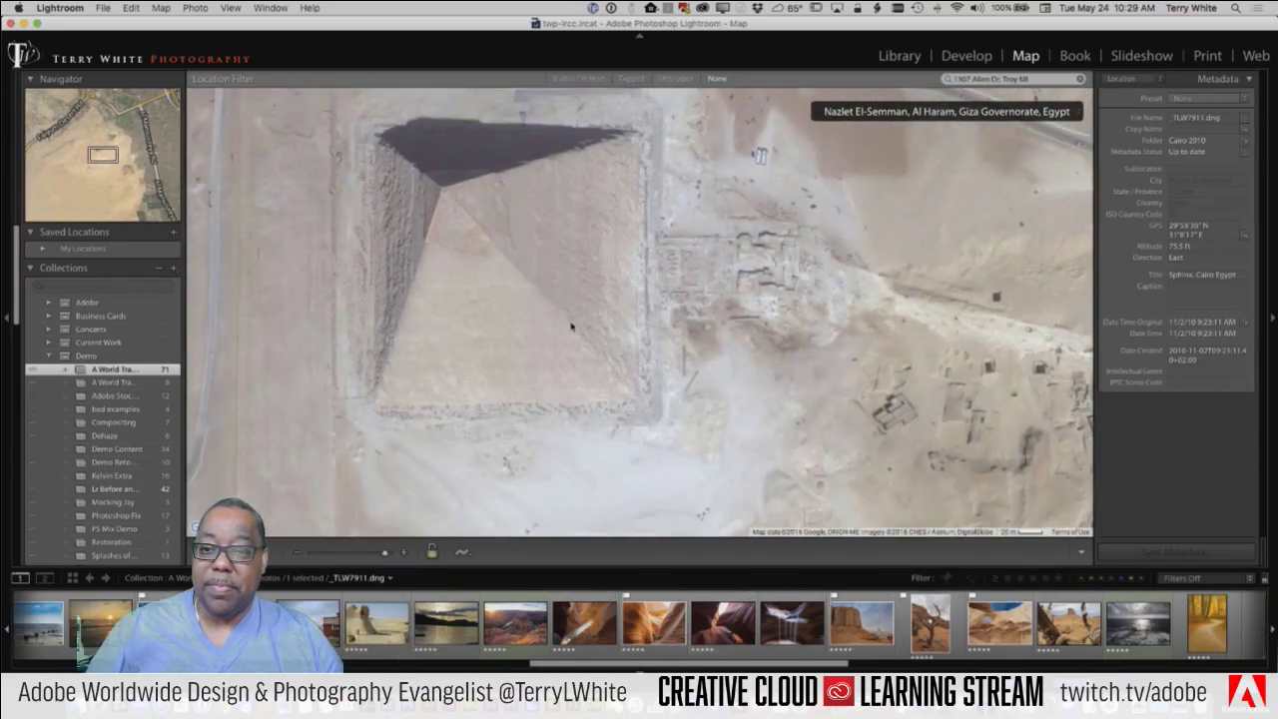
scroll(580, 304, up, 3)
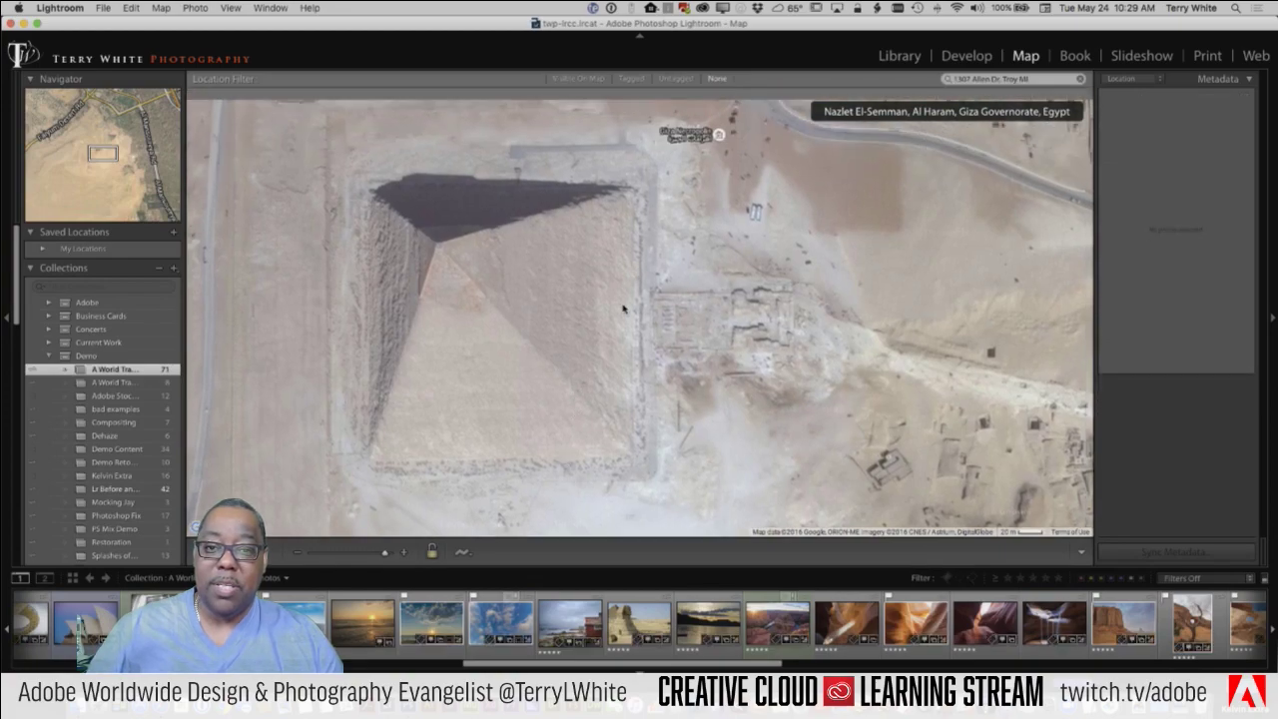
scroll(391, 519, up, 3)
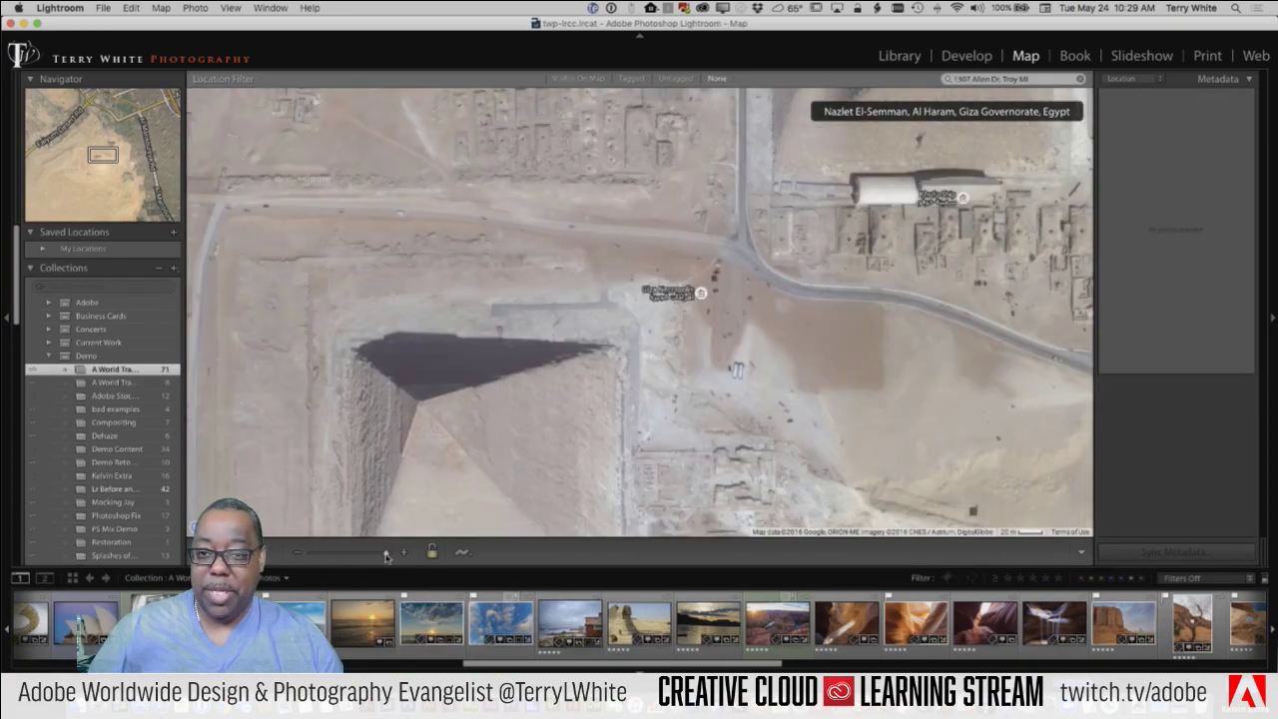
drag(380, 555, 363, 557)
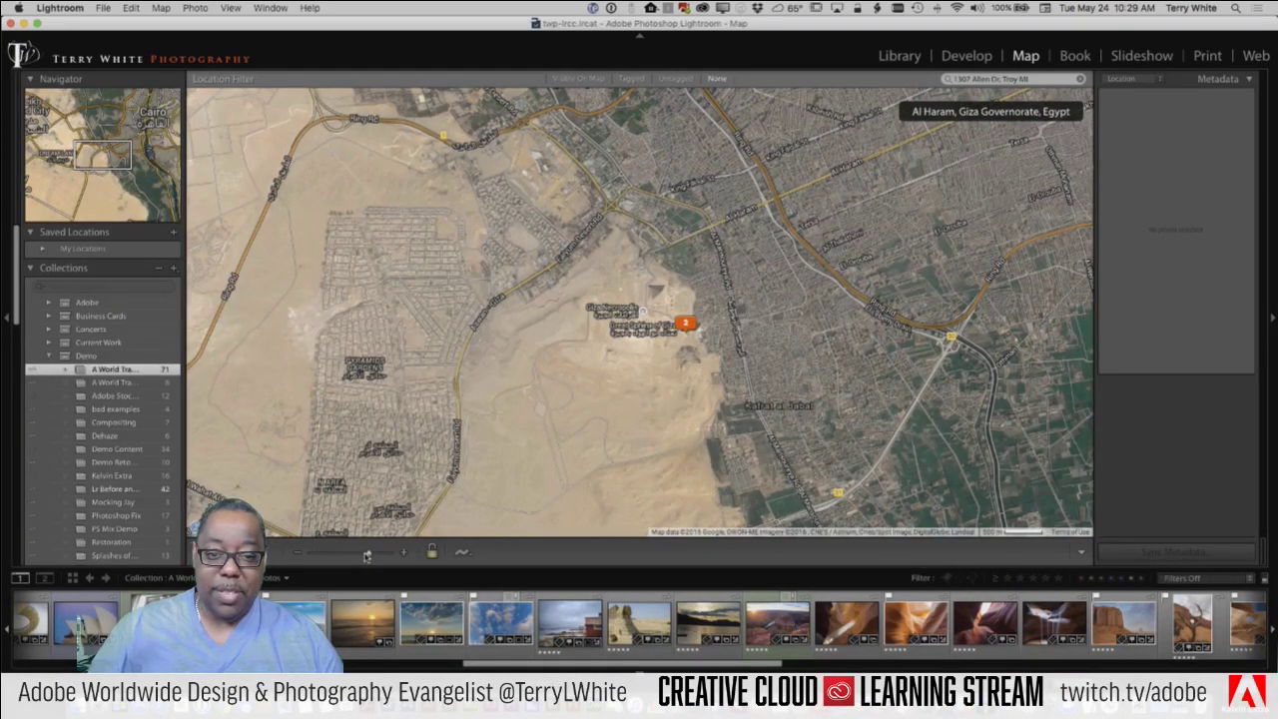
drag(366, 556, 369, 555)
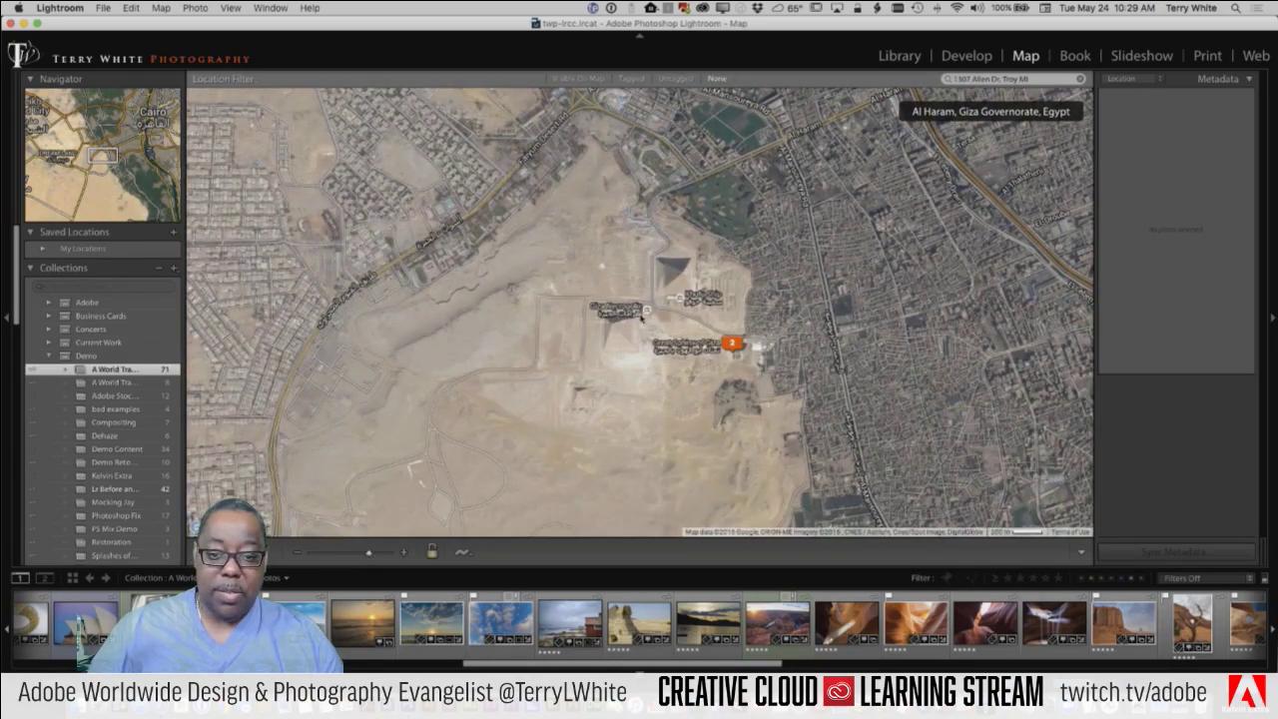
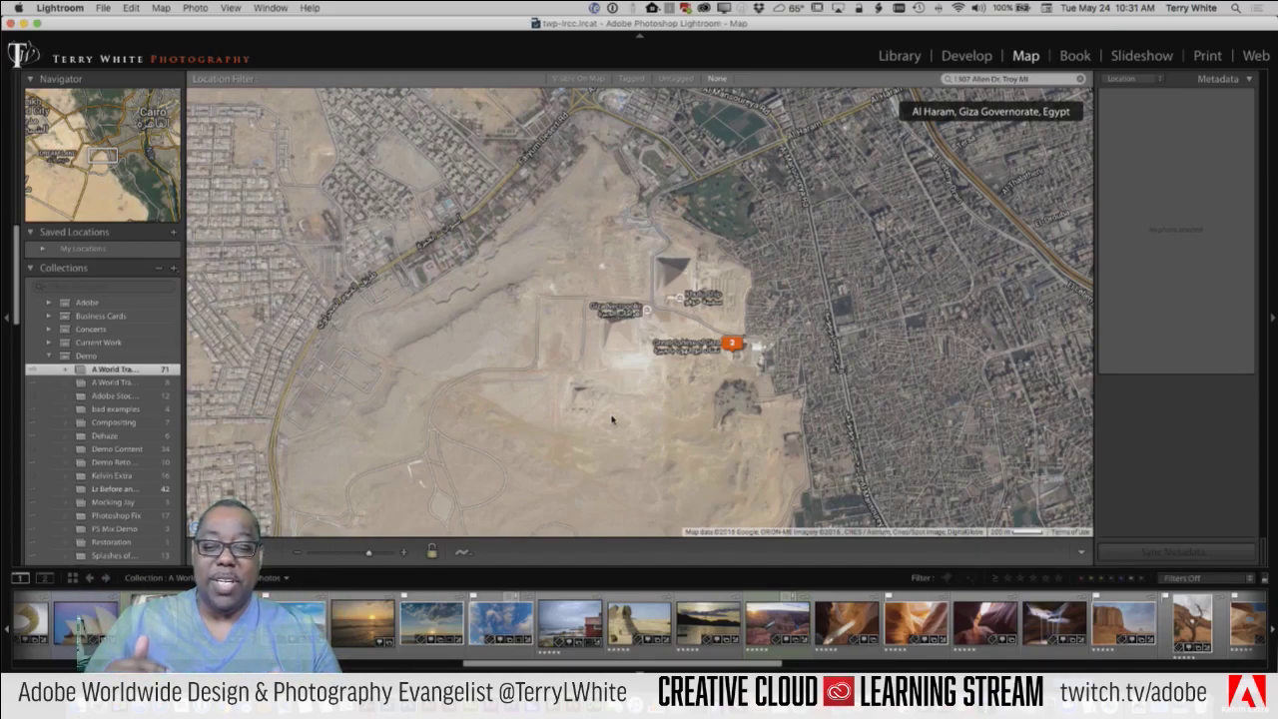
Step: Dismiss the map's tracklog options without loading one, then bring up the book output type choices
click(465, 553)
mouse_move(486, 589)
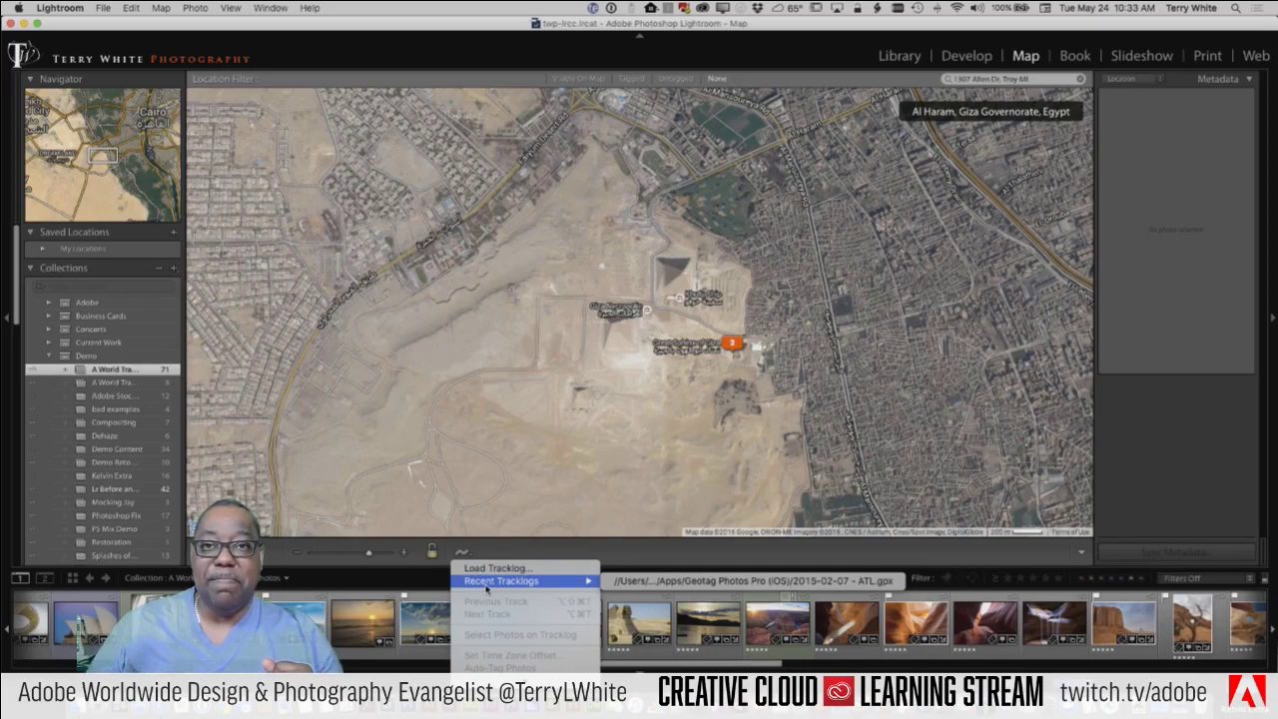
click(591, 552)
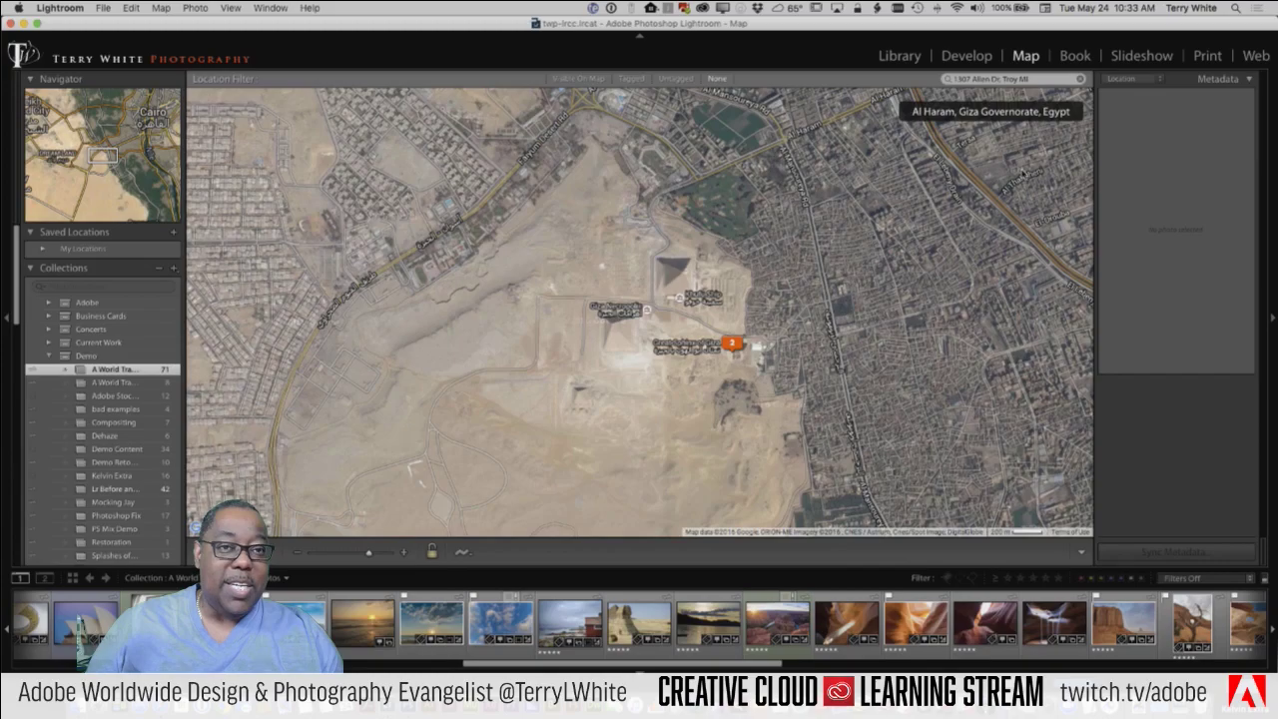
click(900, 56)
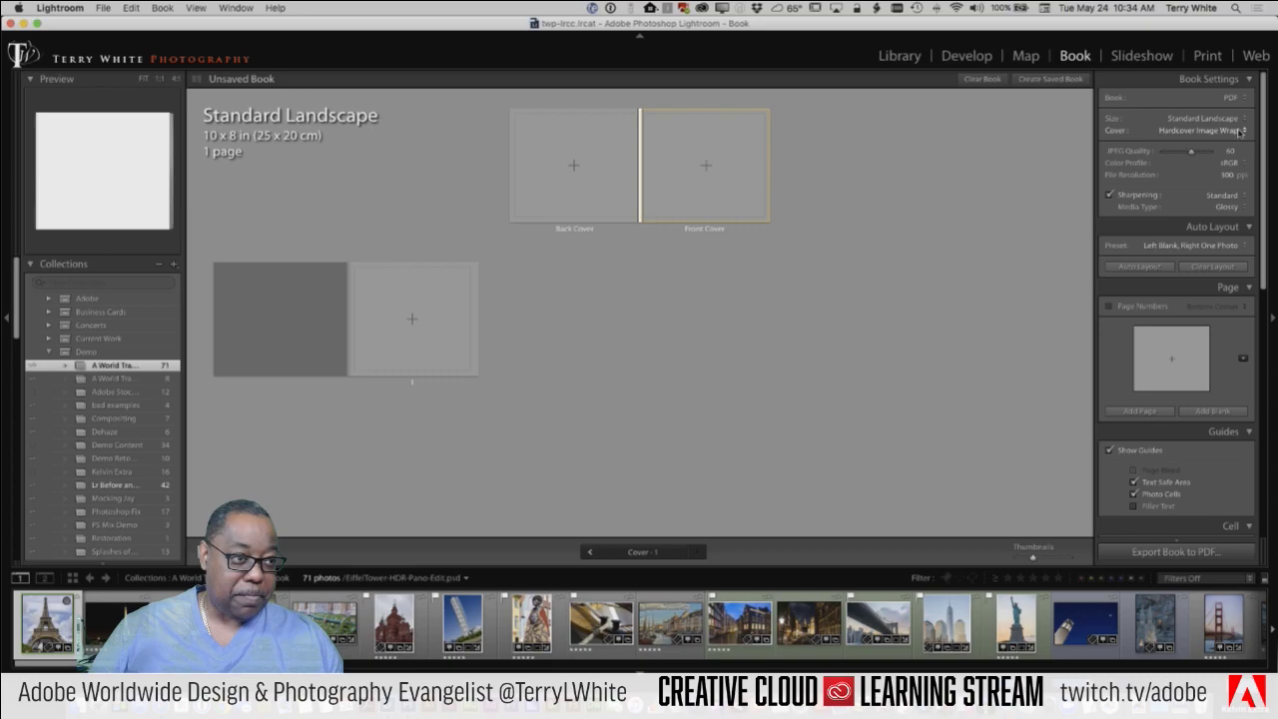
click(1234, 98)
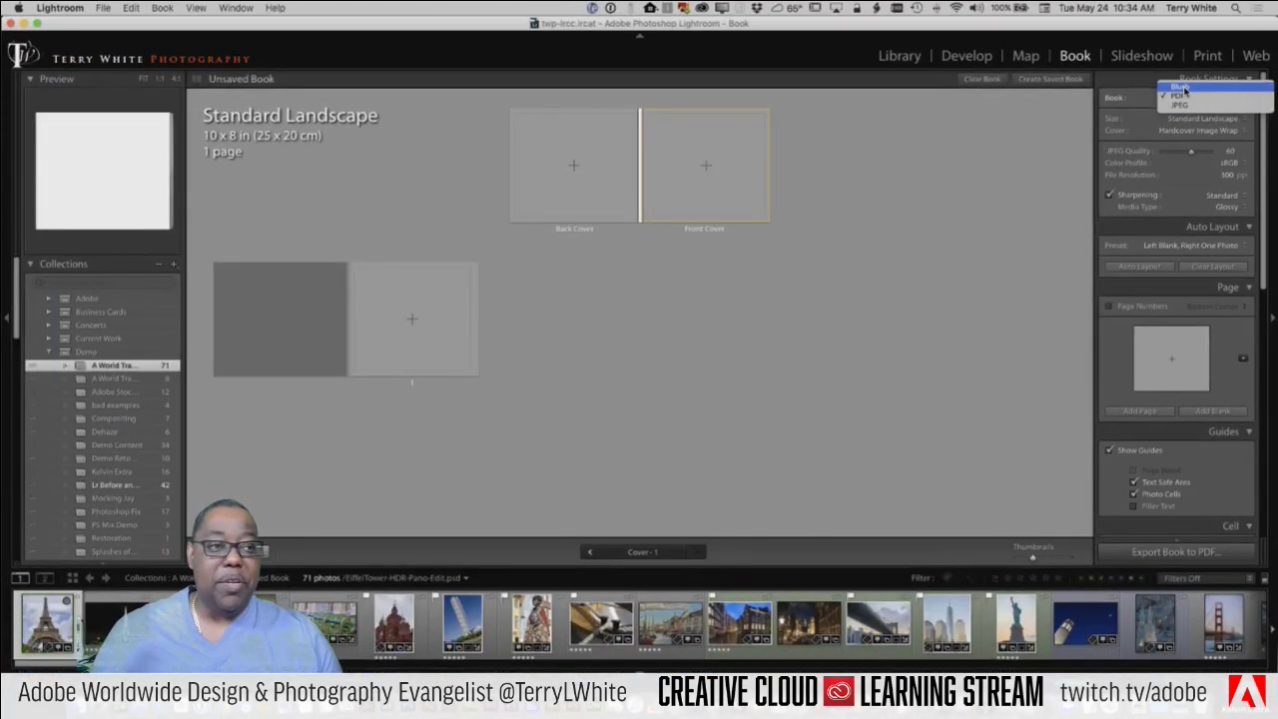
Step: Switch the book to Blurb, keeping Standard Landscape size and Hardcover Image Wrap cover
click(1182, 88)
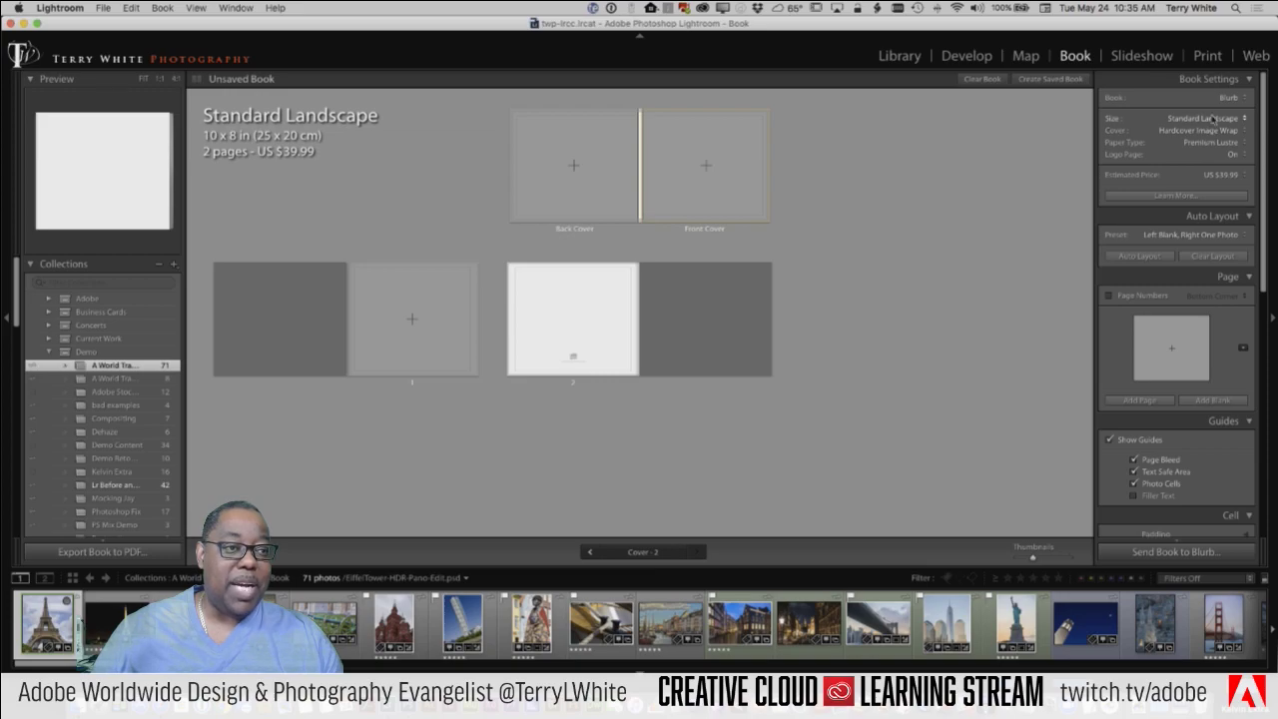
click(1208, 119)
click(1170, 160)
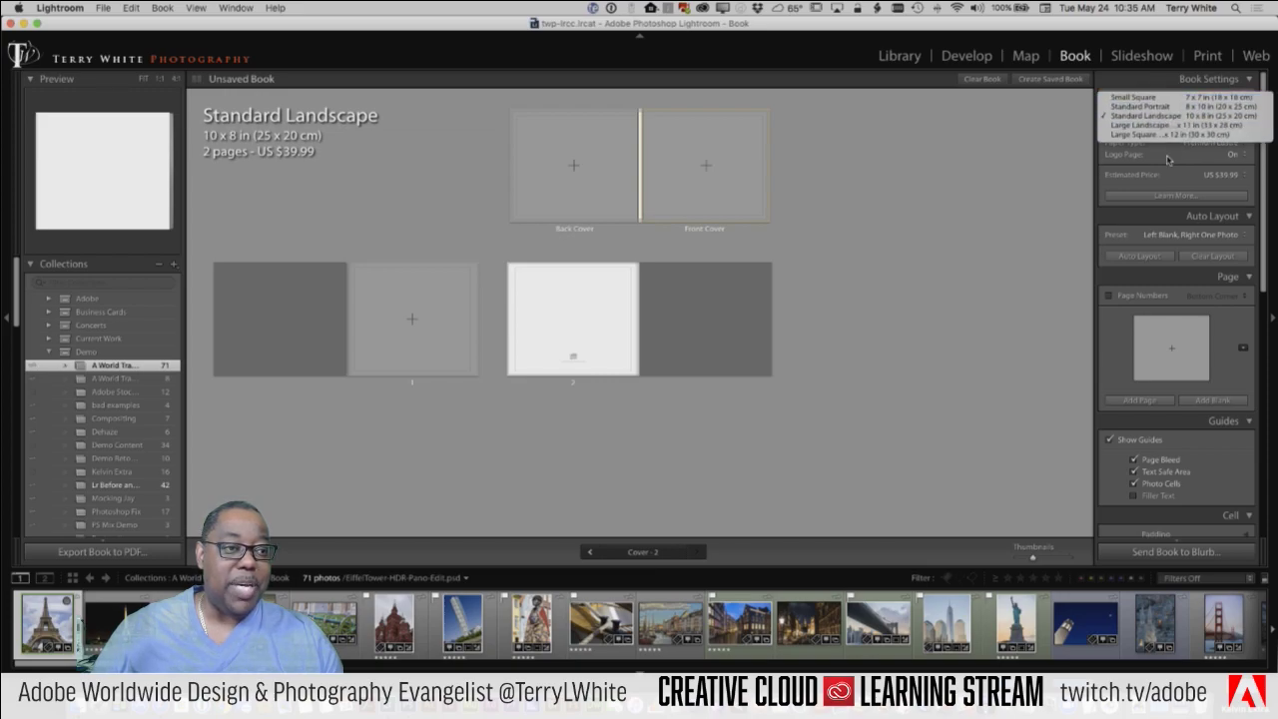
click(1212, 131)
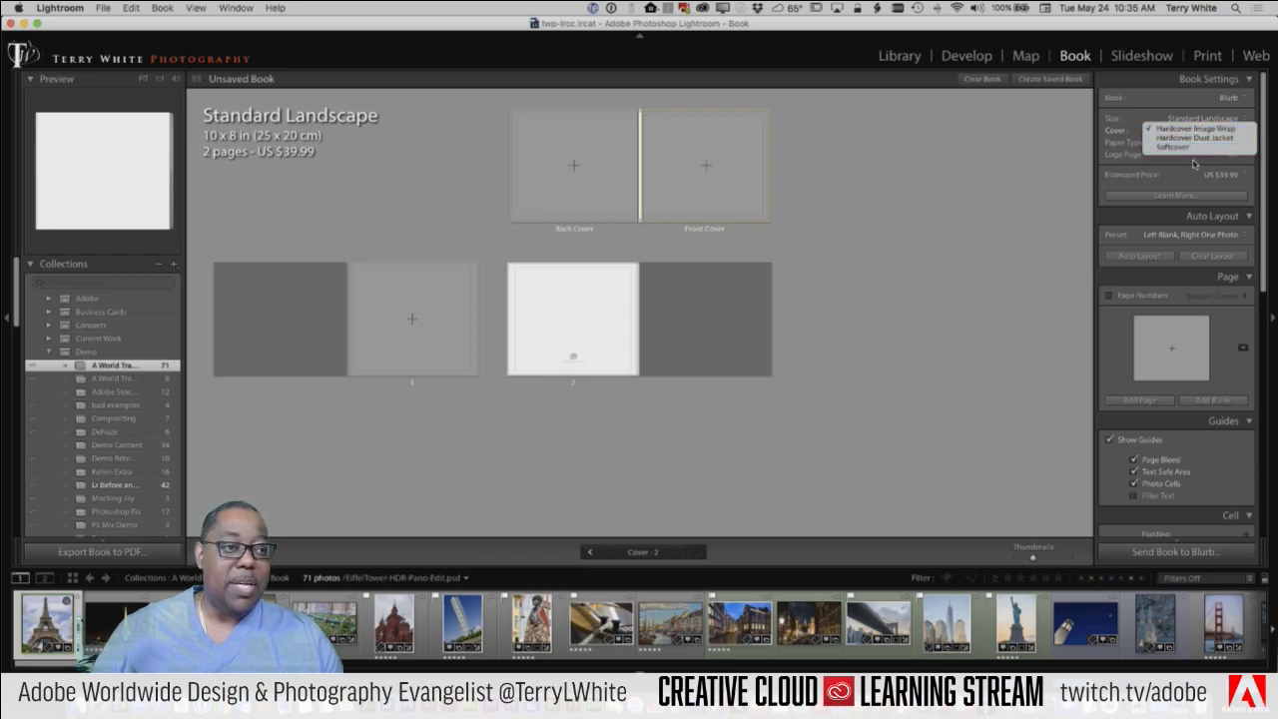
click(1193, 171)
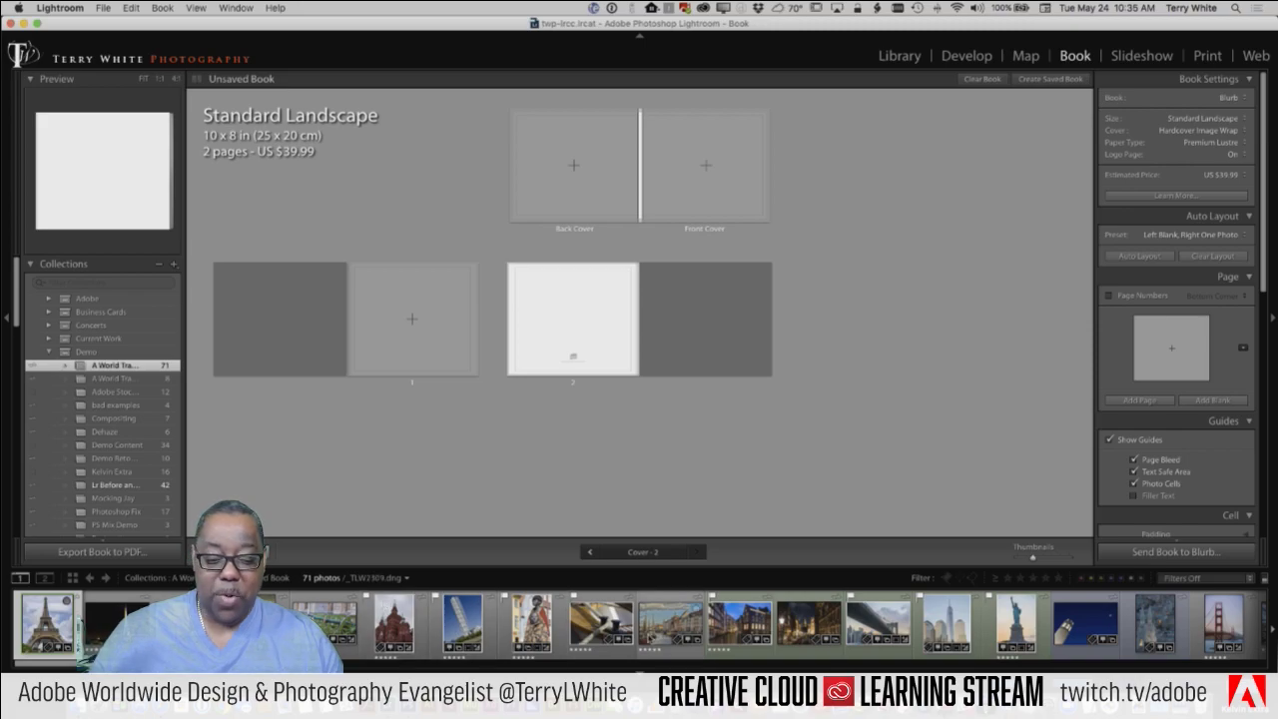
Step: Put the harbour photo on the front cover, Brooklyn Bridge on the back, and give page 1 a three-photo band layout
drag(658, 636, 686, 191)
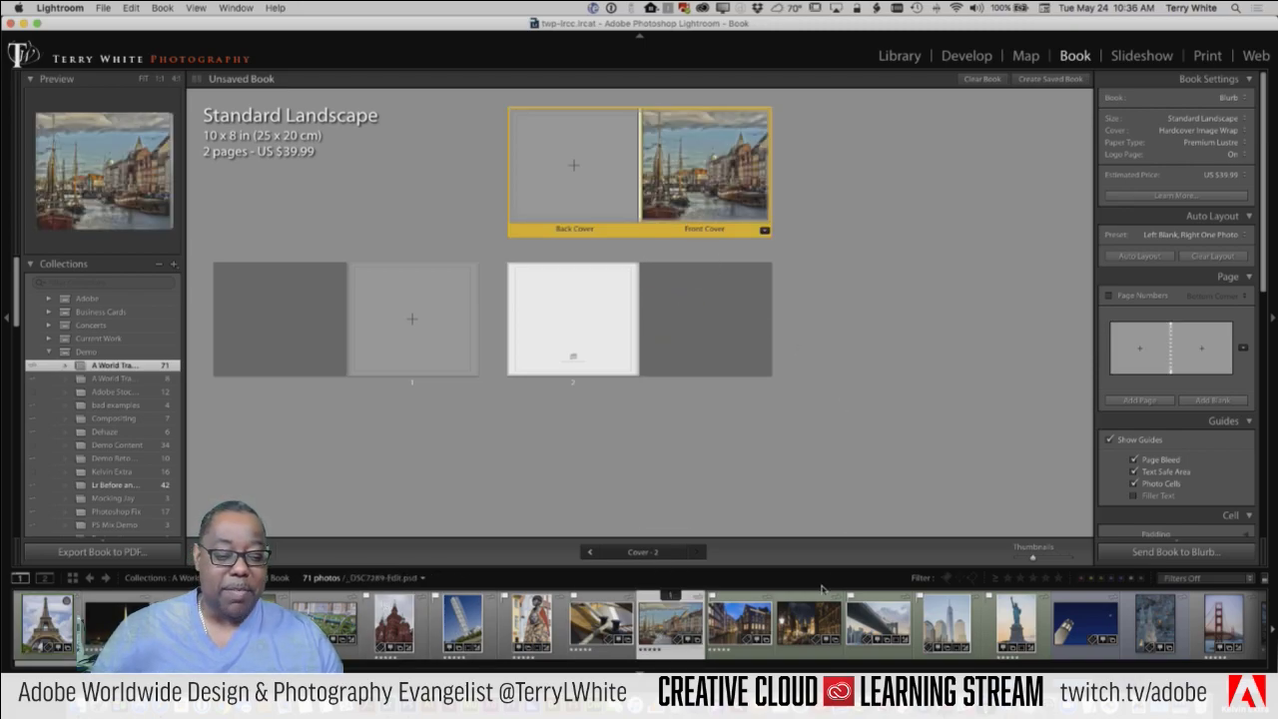
drag(874, 627, 600, 205)
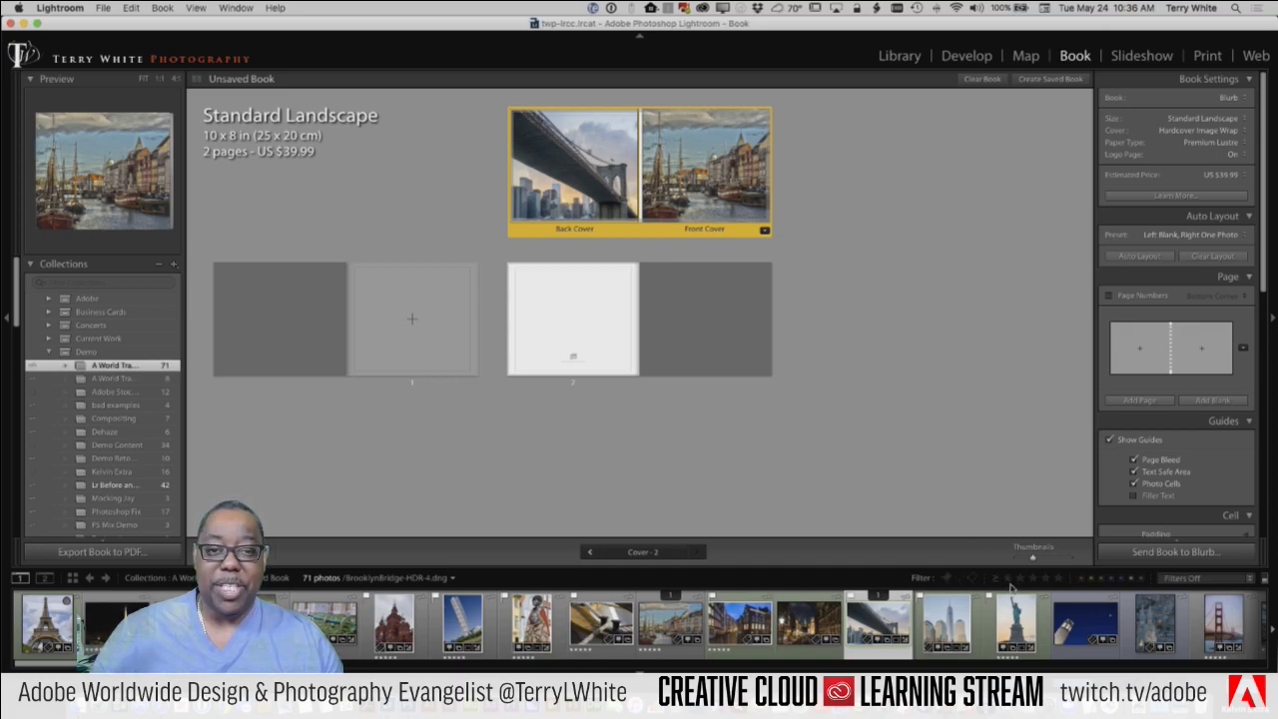
click(437, 344)
click(474, 386)
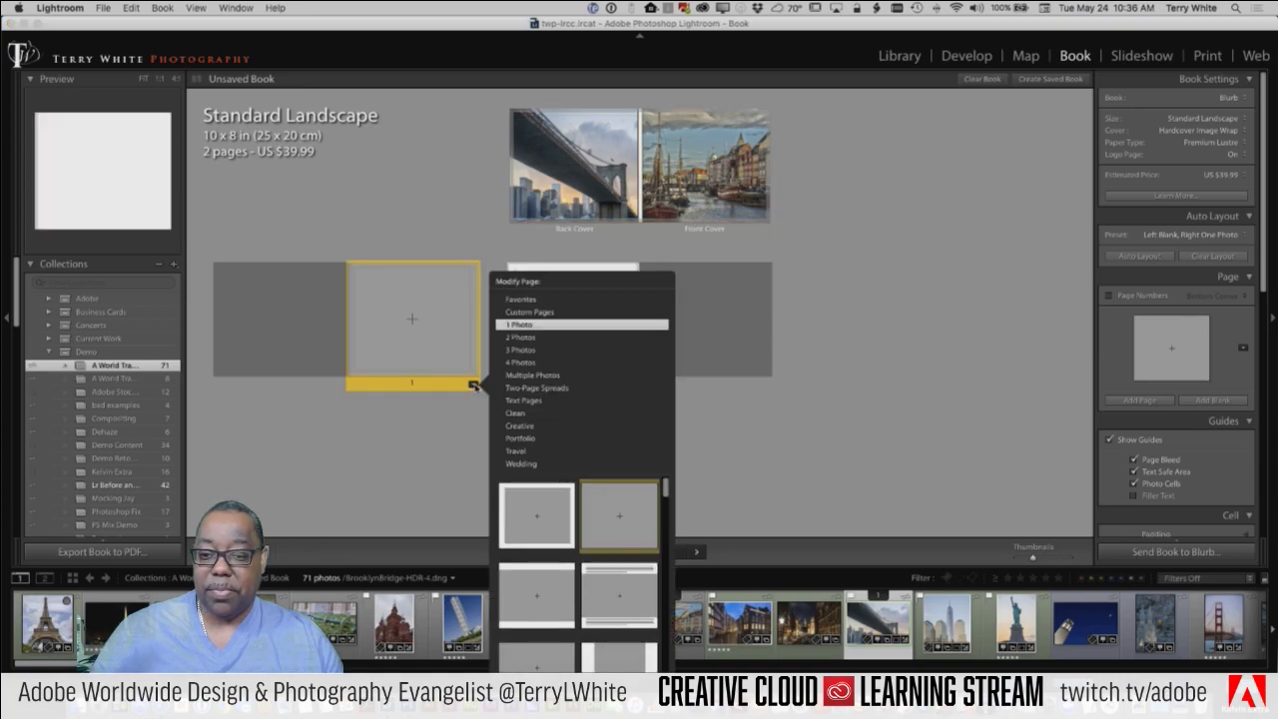
click(524, 358)
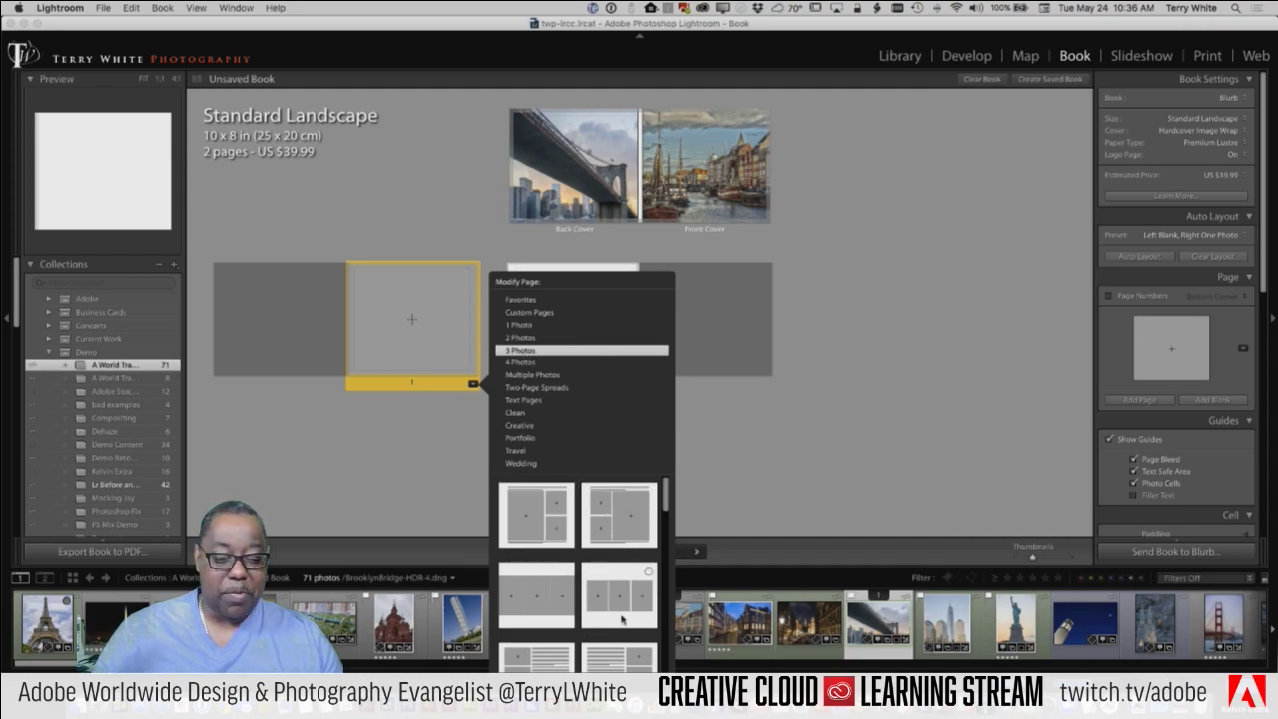
click(544, 607)
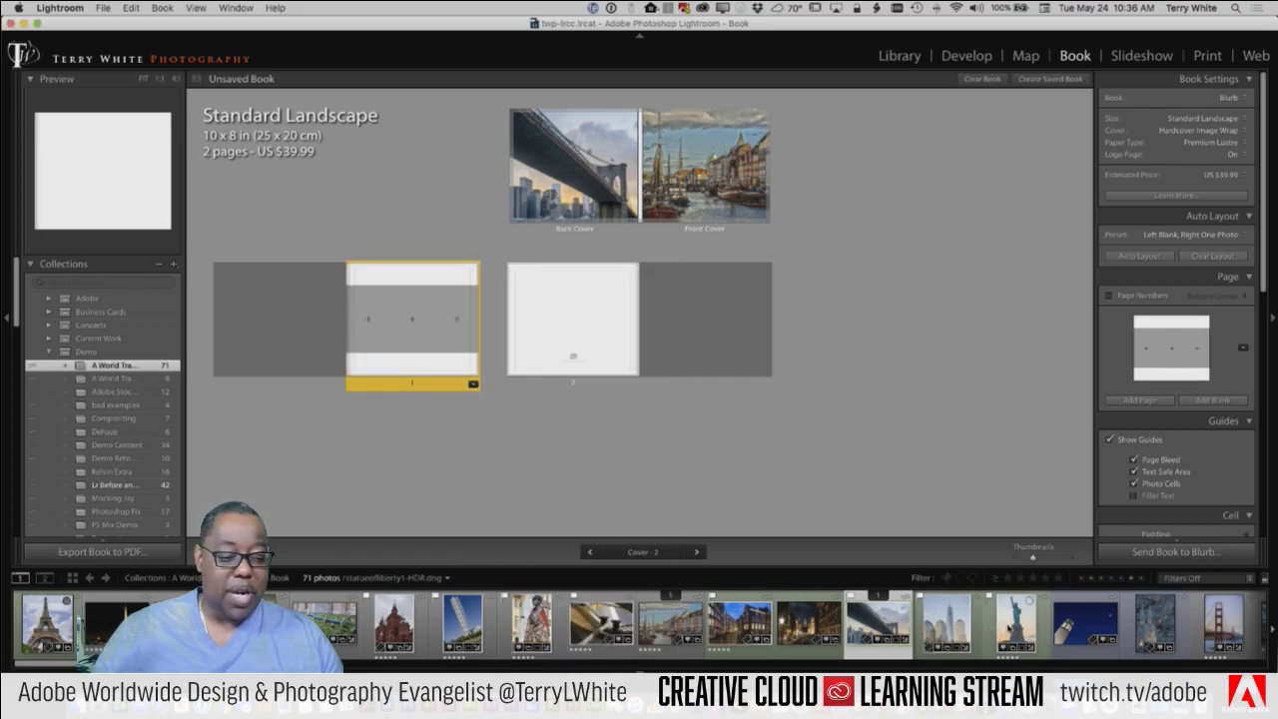
Step: Fill page 1's cells with the Statue of Liberty, church and Golden Gate photos
drag(1016, 621, 368, 318)
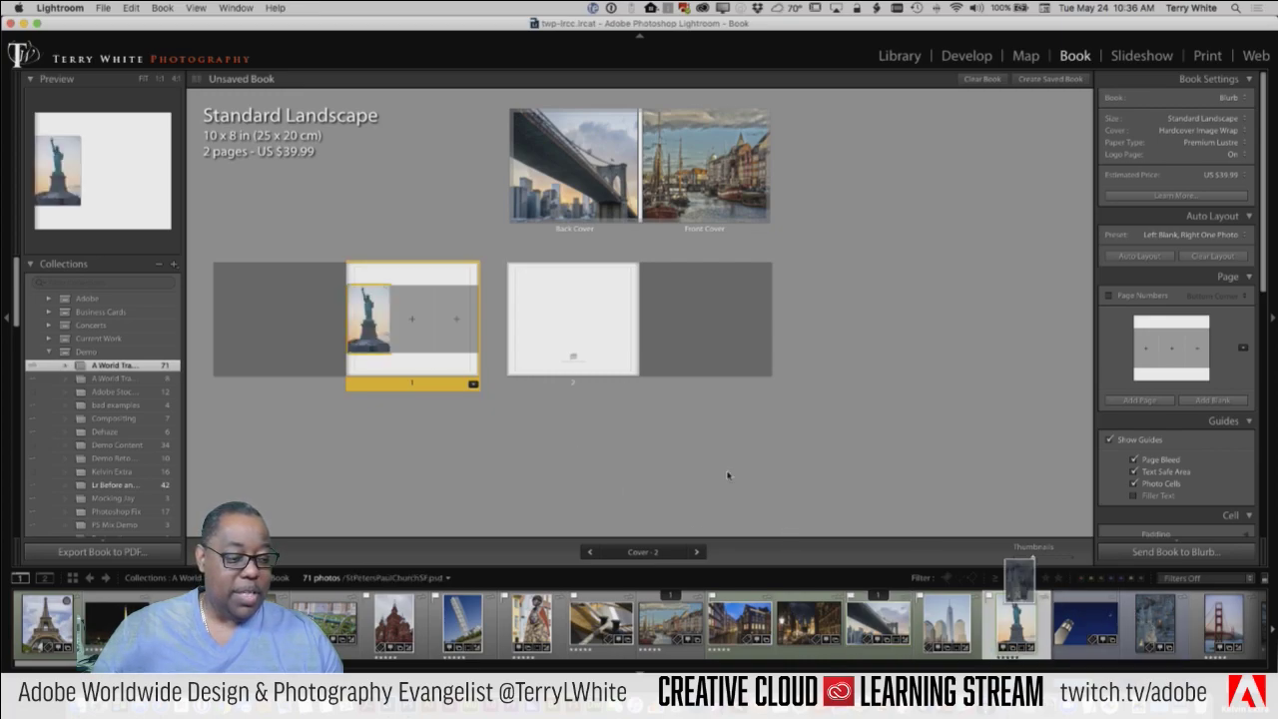
drag(727, 475, 423, 345)
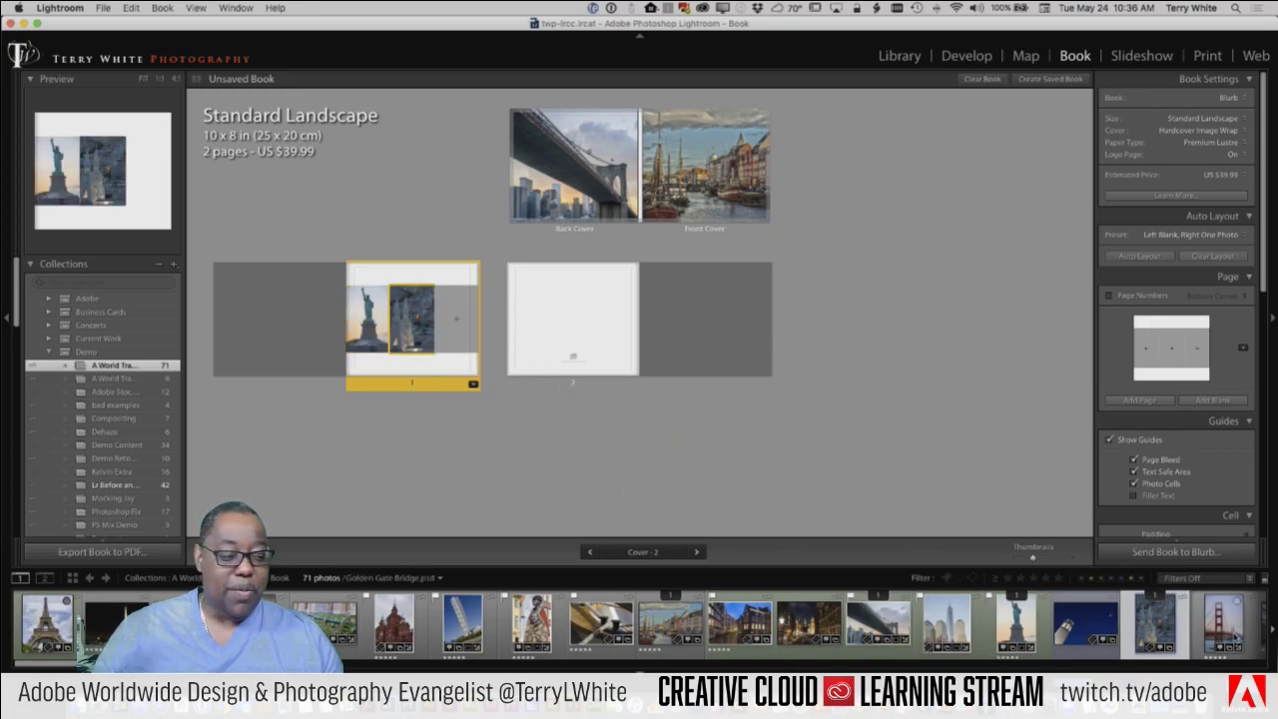
drag(1230, 635, 462, 363)
Step: View page 1 on its own and try a photos-left, text-right layout
double_click(436, 371)
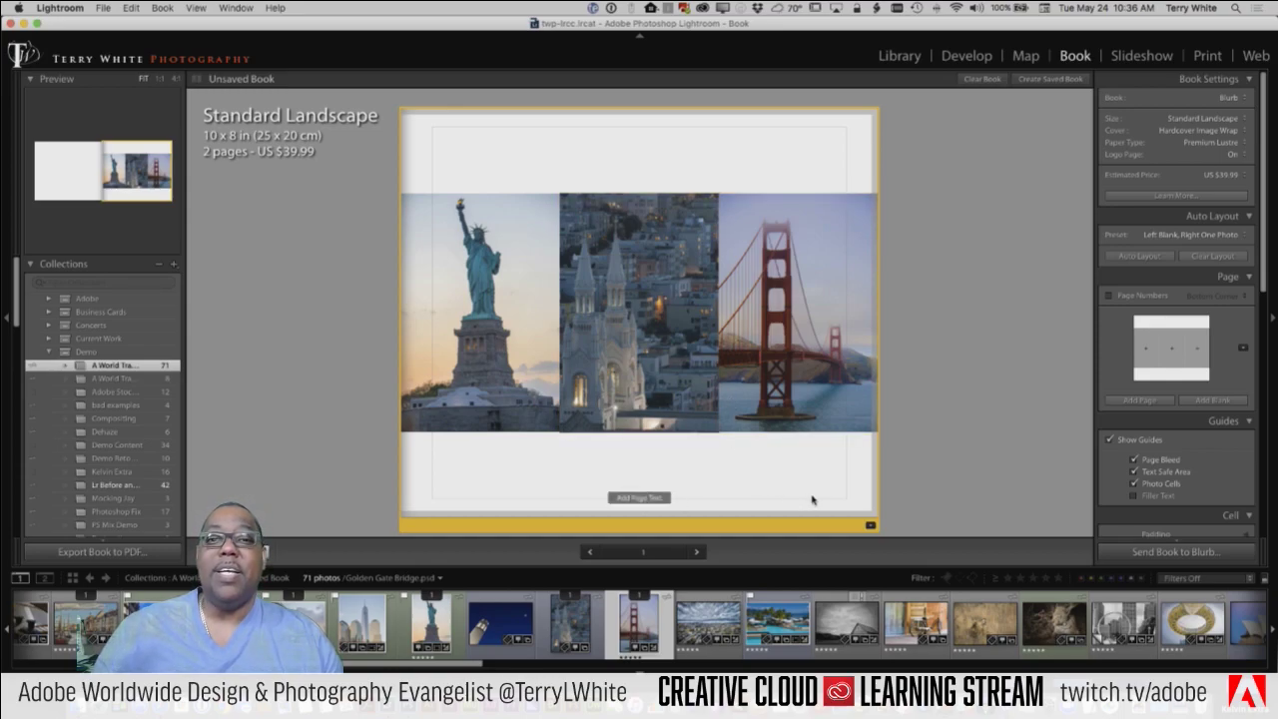
click(871, 525)
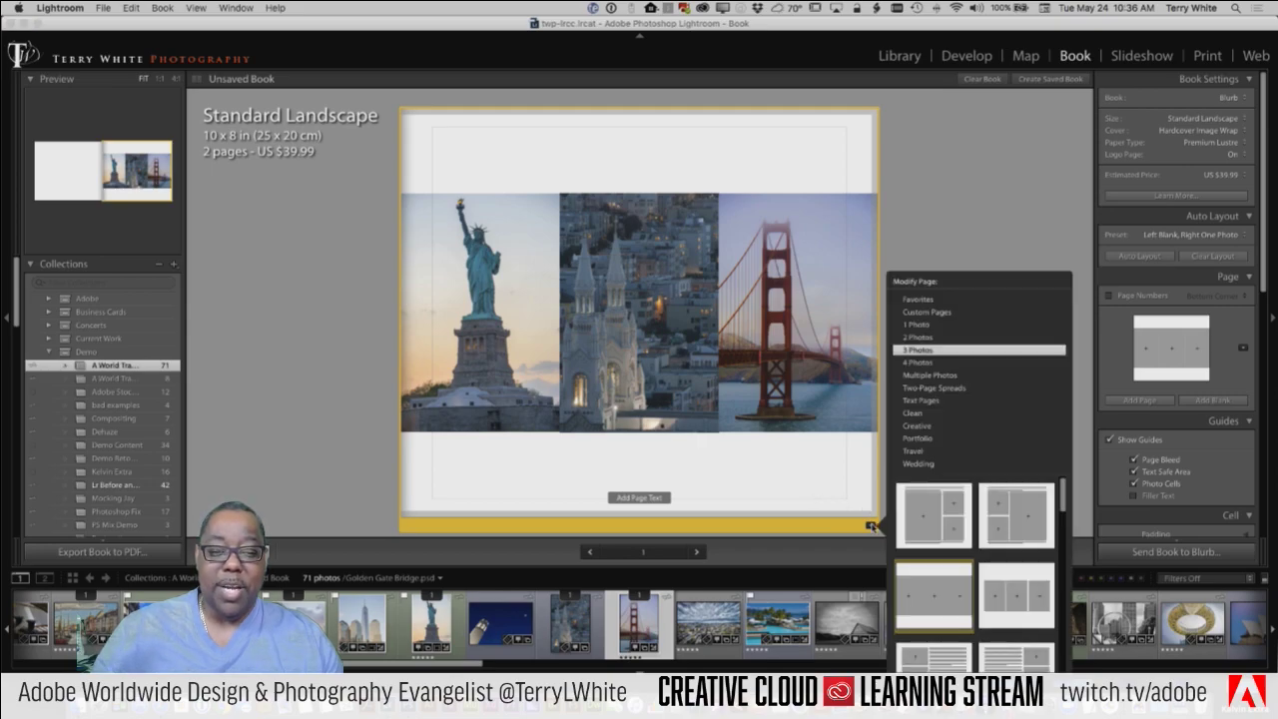
scroll(961, 510, down, 5)
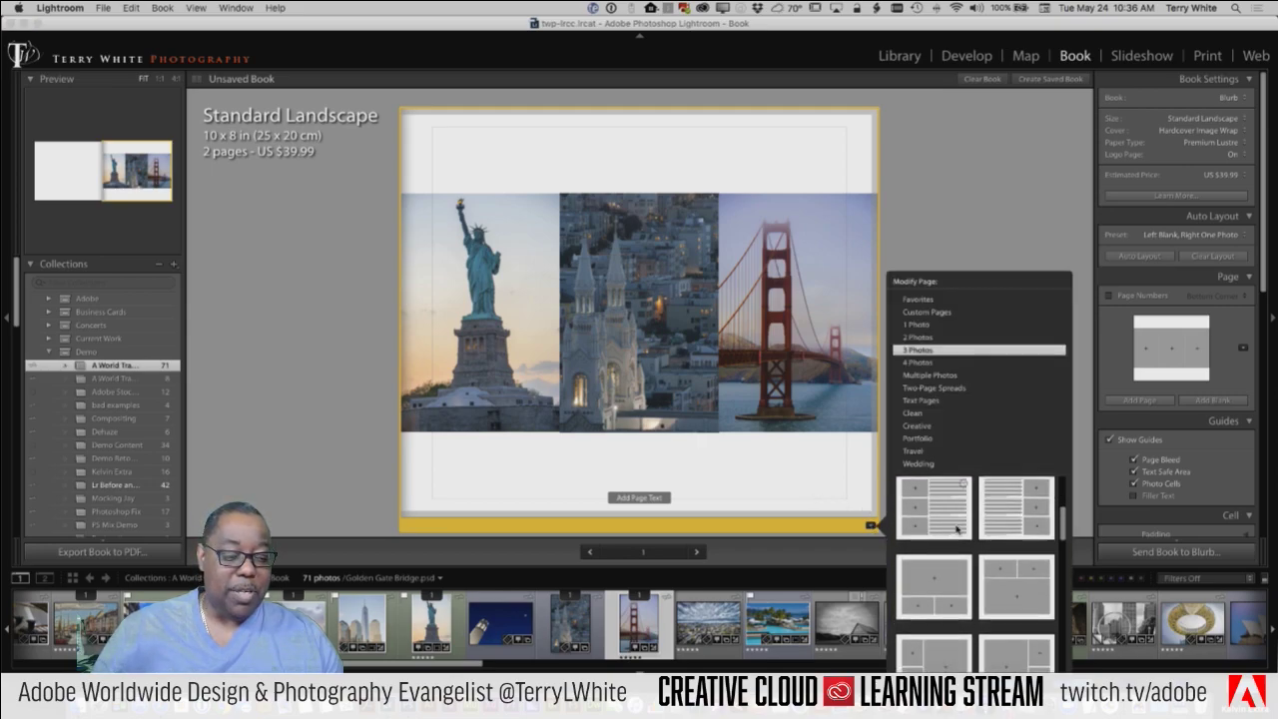
click(956, 530)
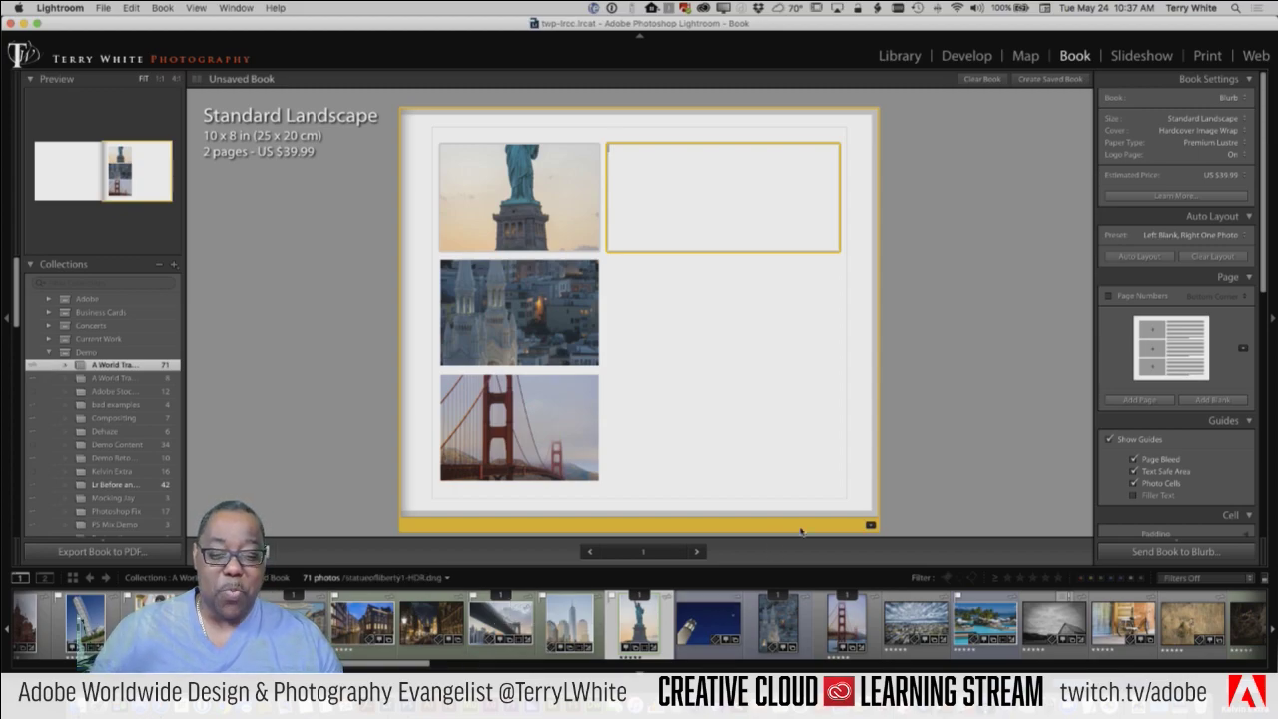
Step: Return page 1 to three side-by-side photos and check the next page before coming back
click(869, 524)
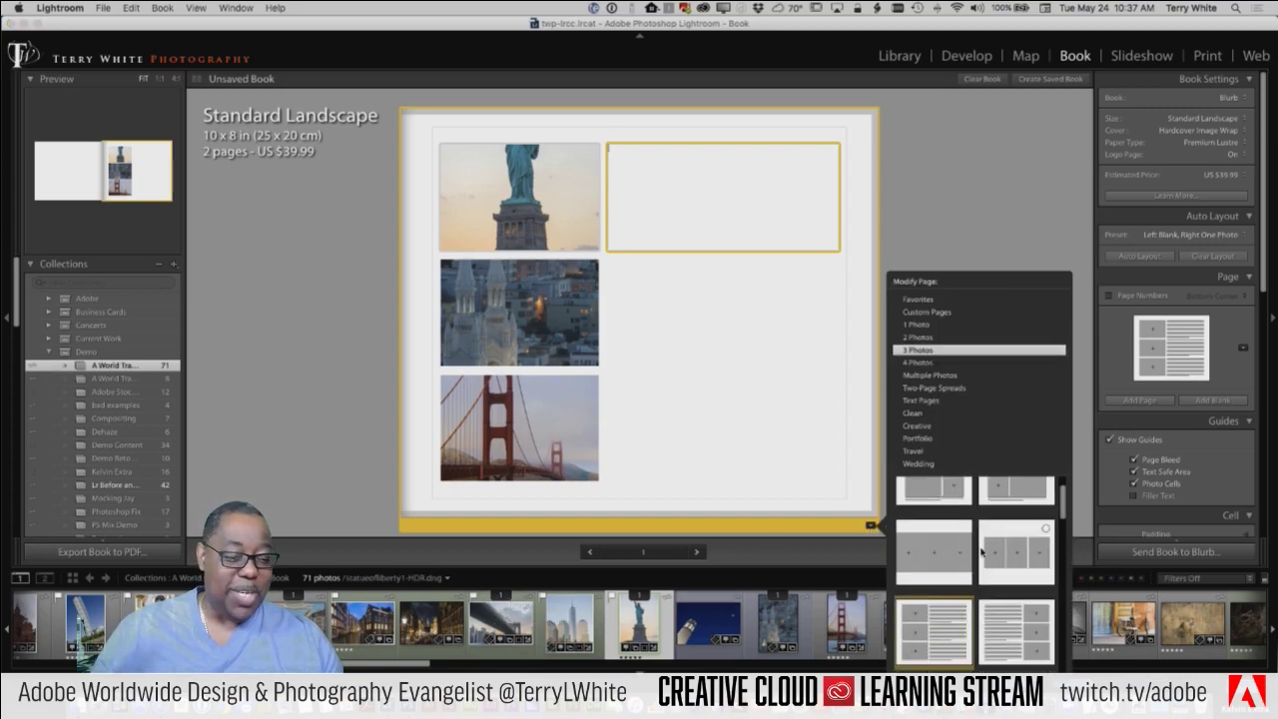
click(947, 556)
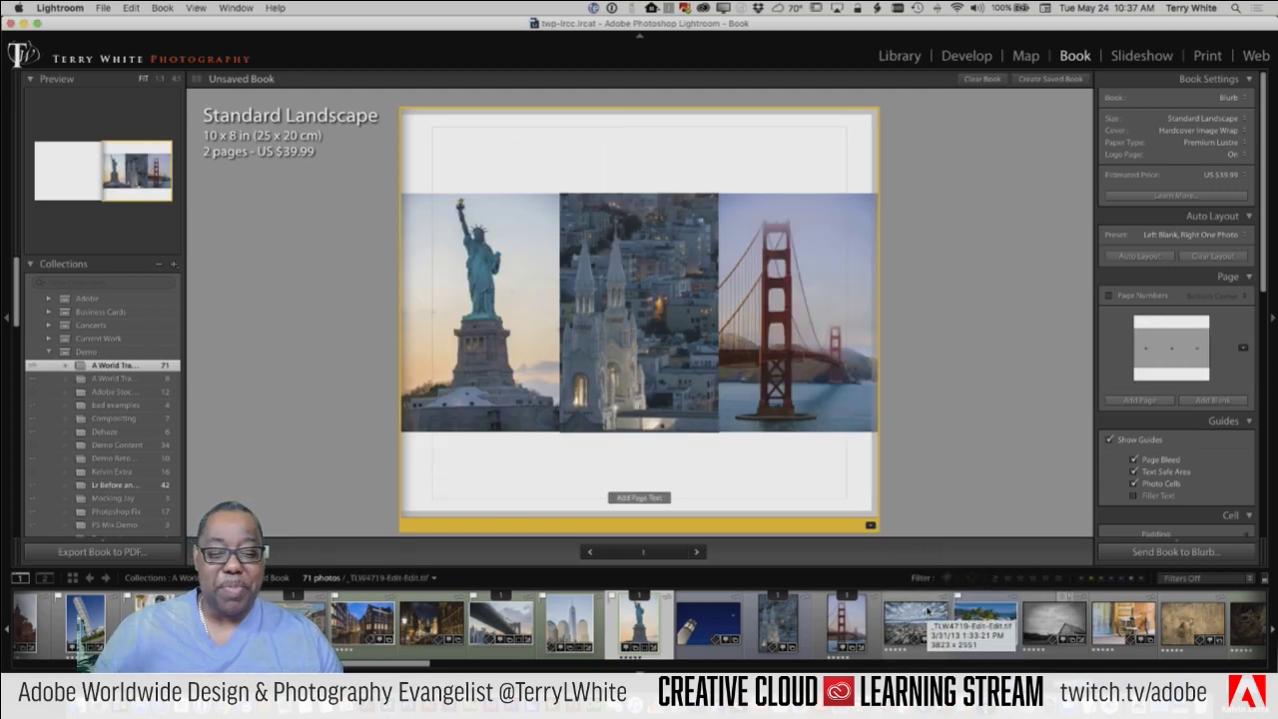
click(697, 552)
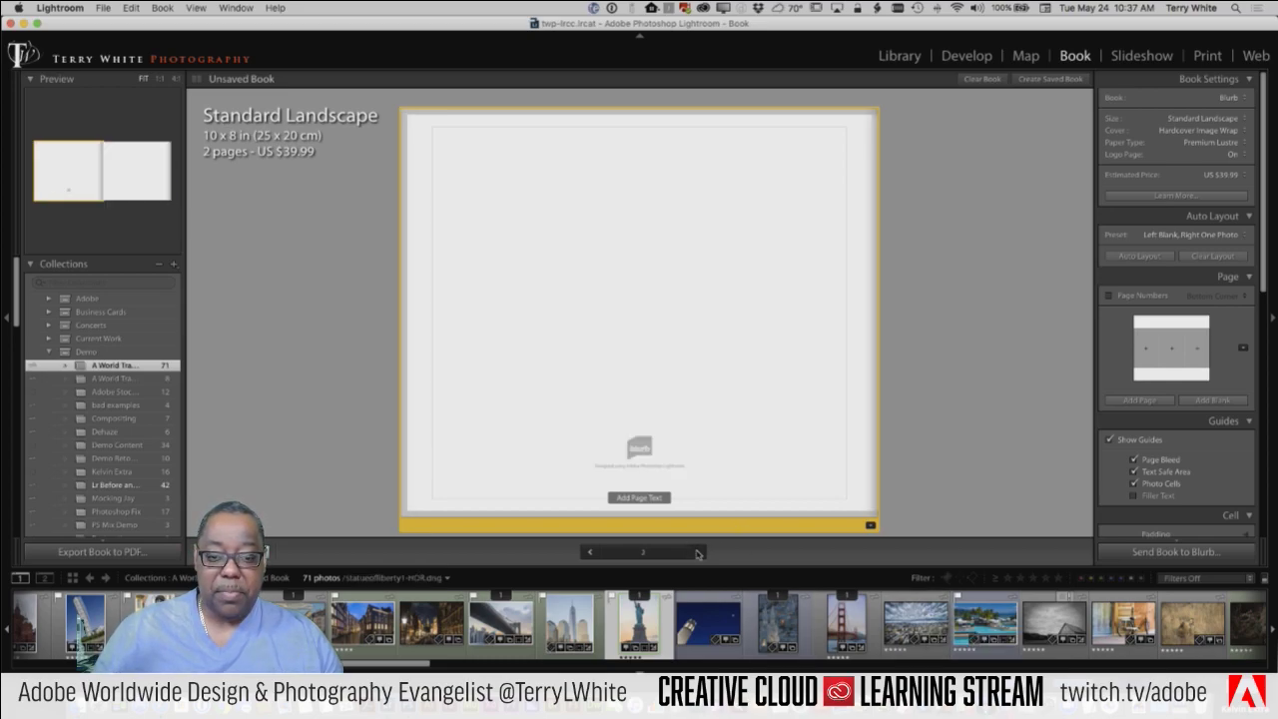
click(590, 554)
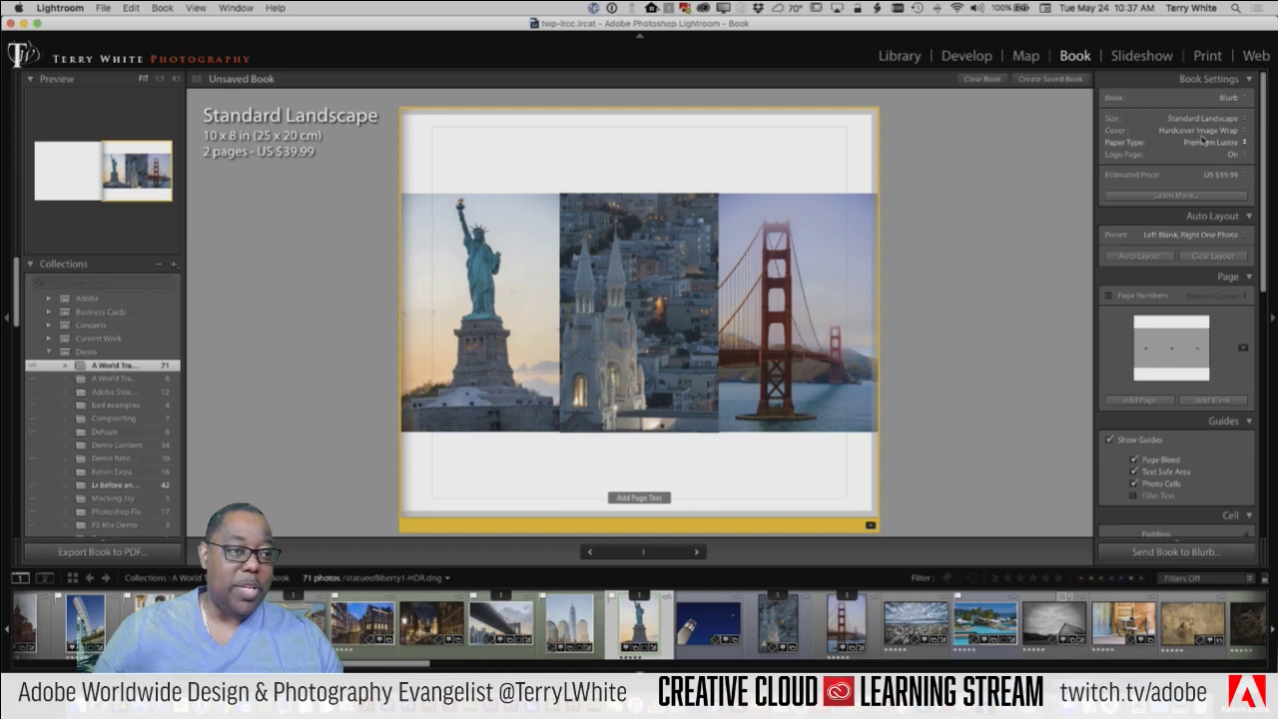
Step: Change the cover to Softcover (US $24.99) and view the blank Blurb-logo last page
click(1203, 130)
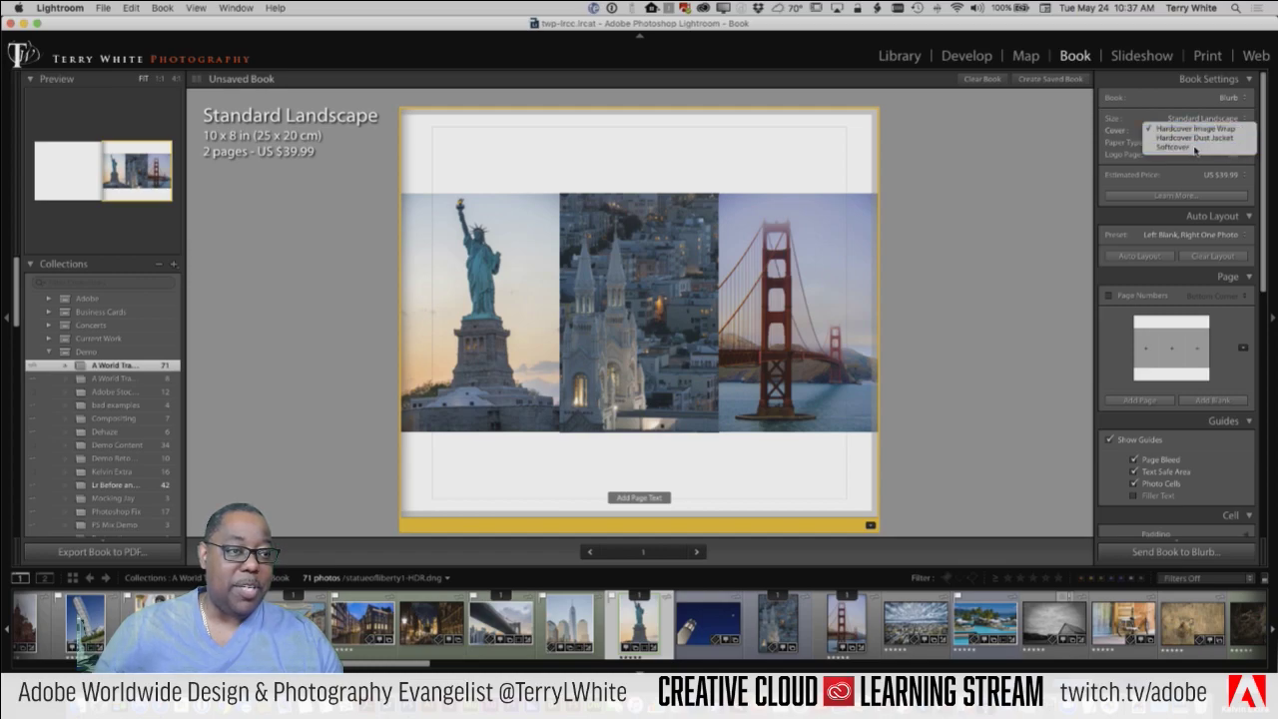
click(1195, 150)
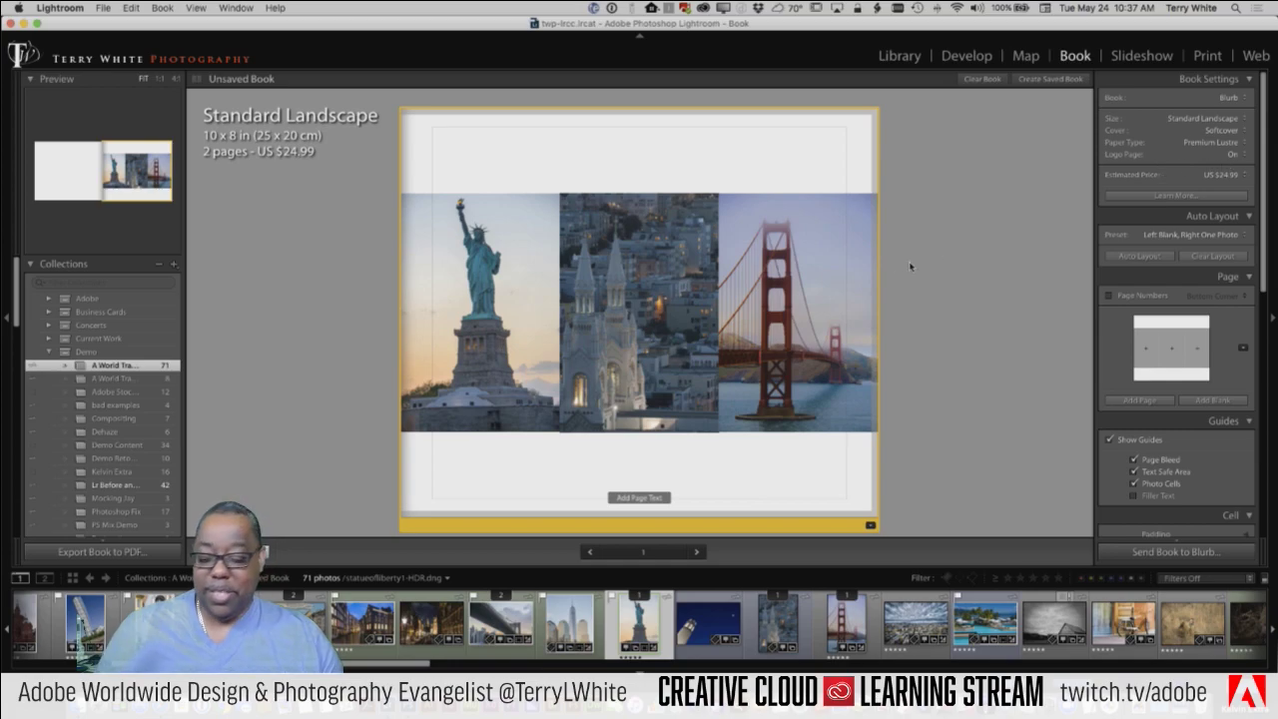
click(696, 553)
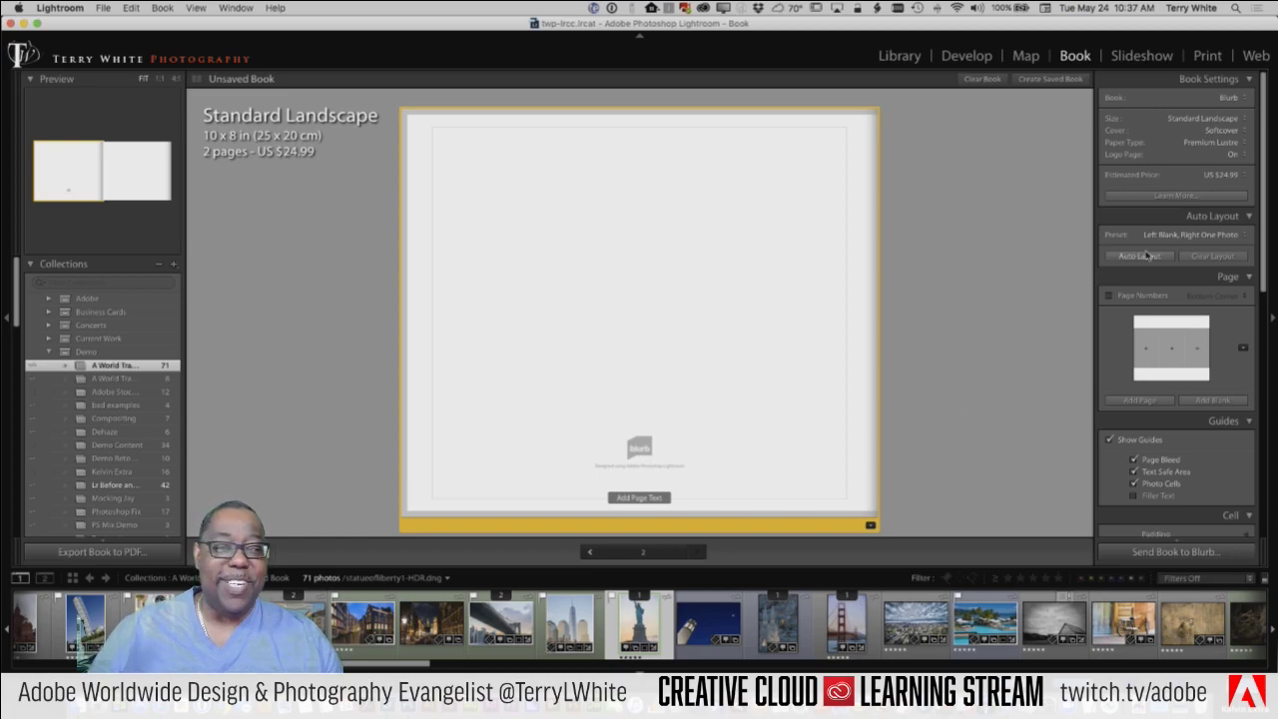
Step: Set Logo Page to On (Price Discounted), bringing the estimated price to US $24.99
click(1232, 157)
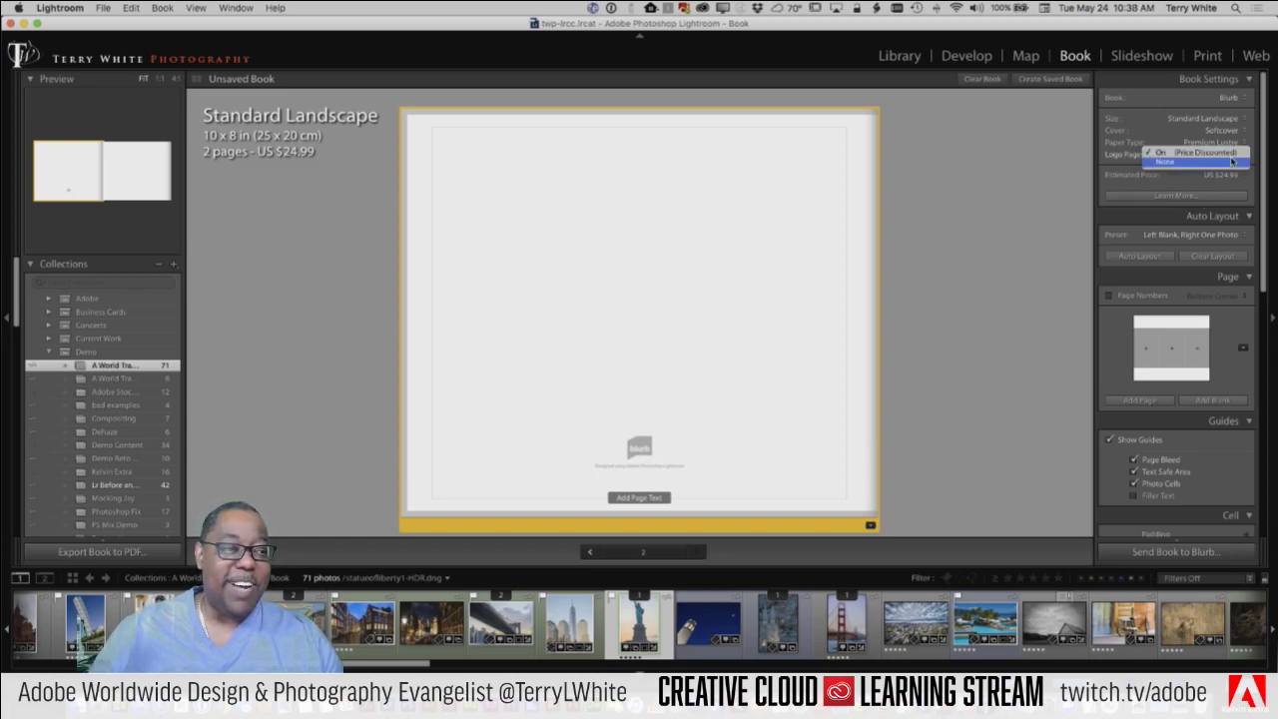
click(1172, 163)
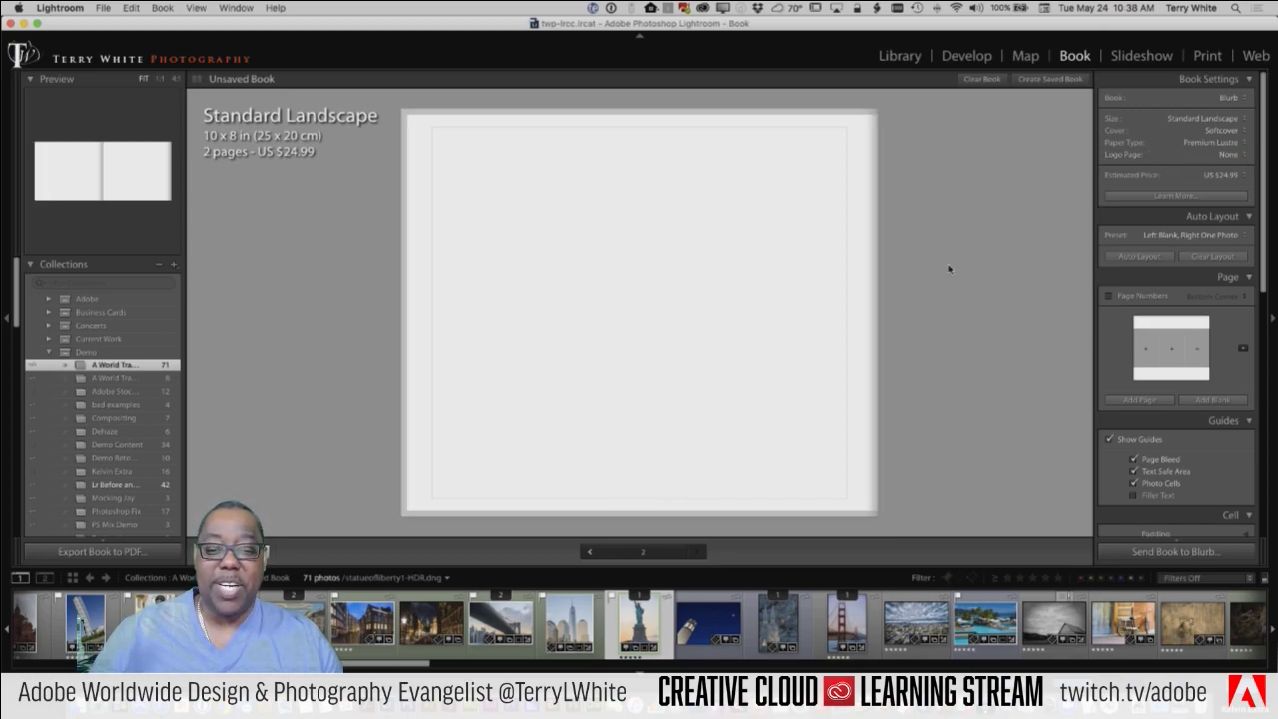
click(1220, 177)
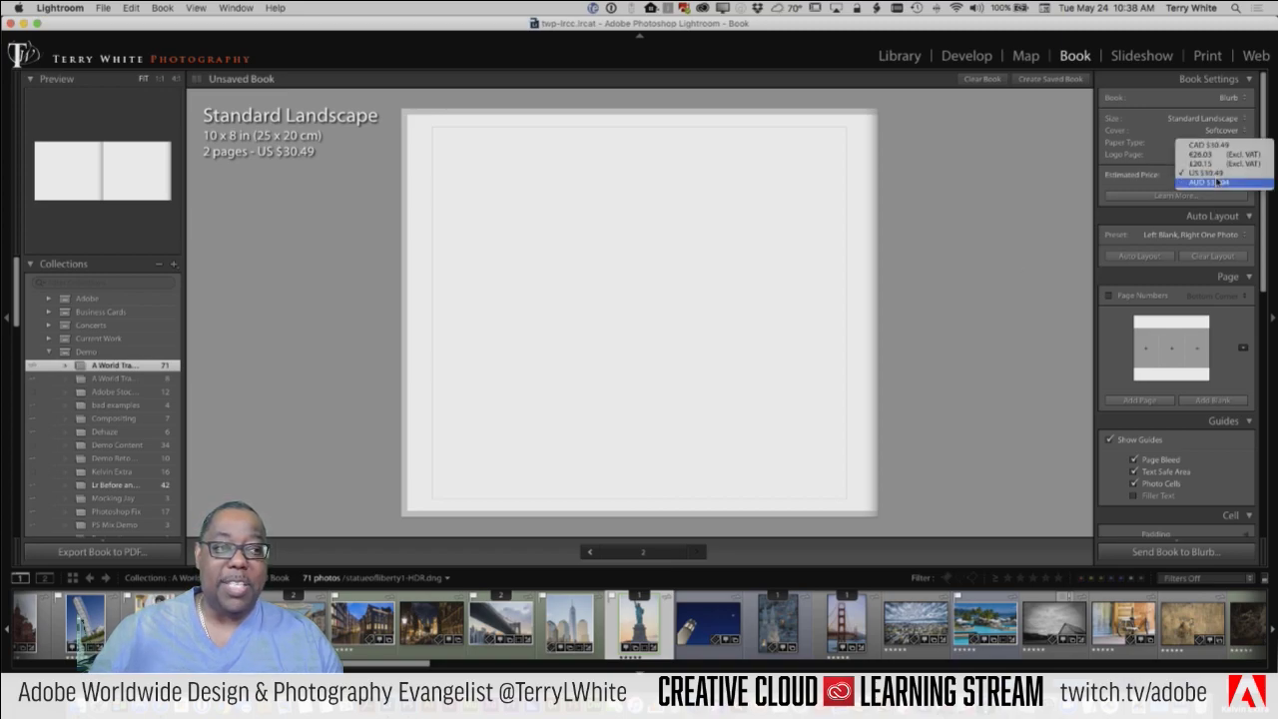
click(1139, 173)
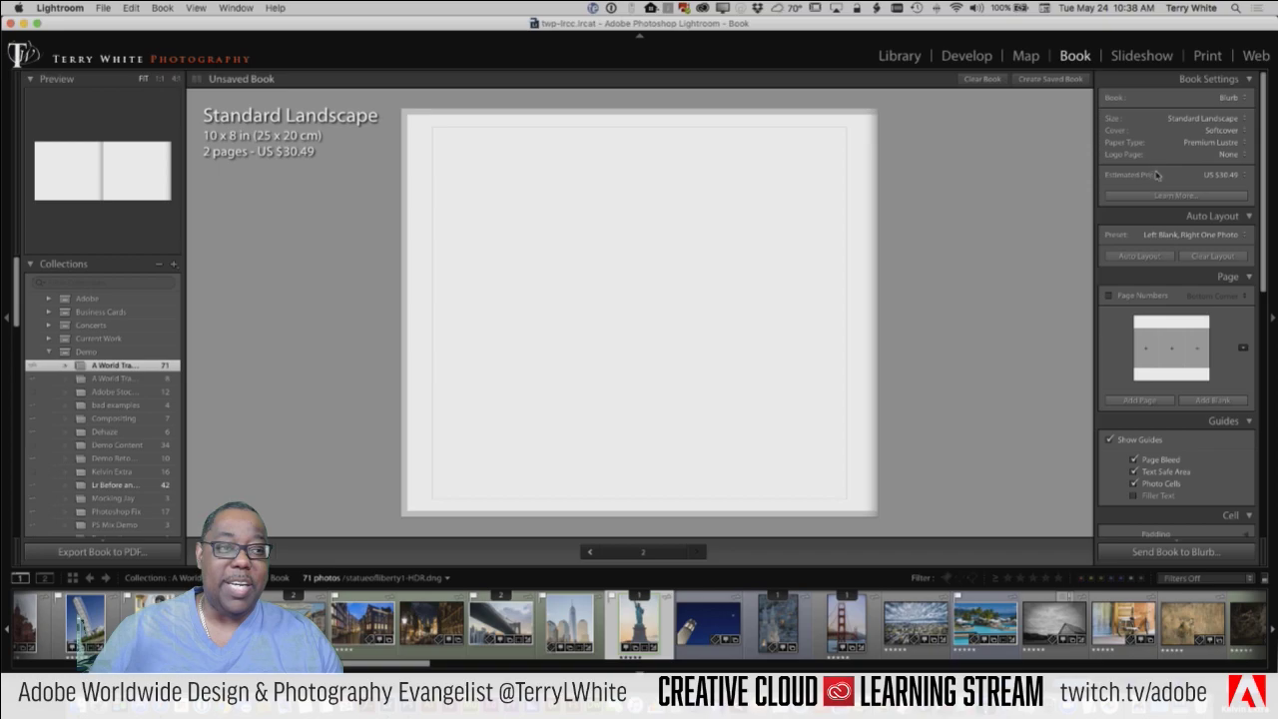
click(1223, 155)
click(1225, 146)
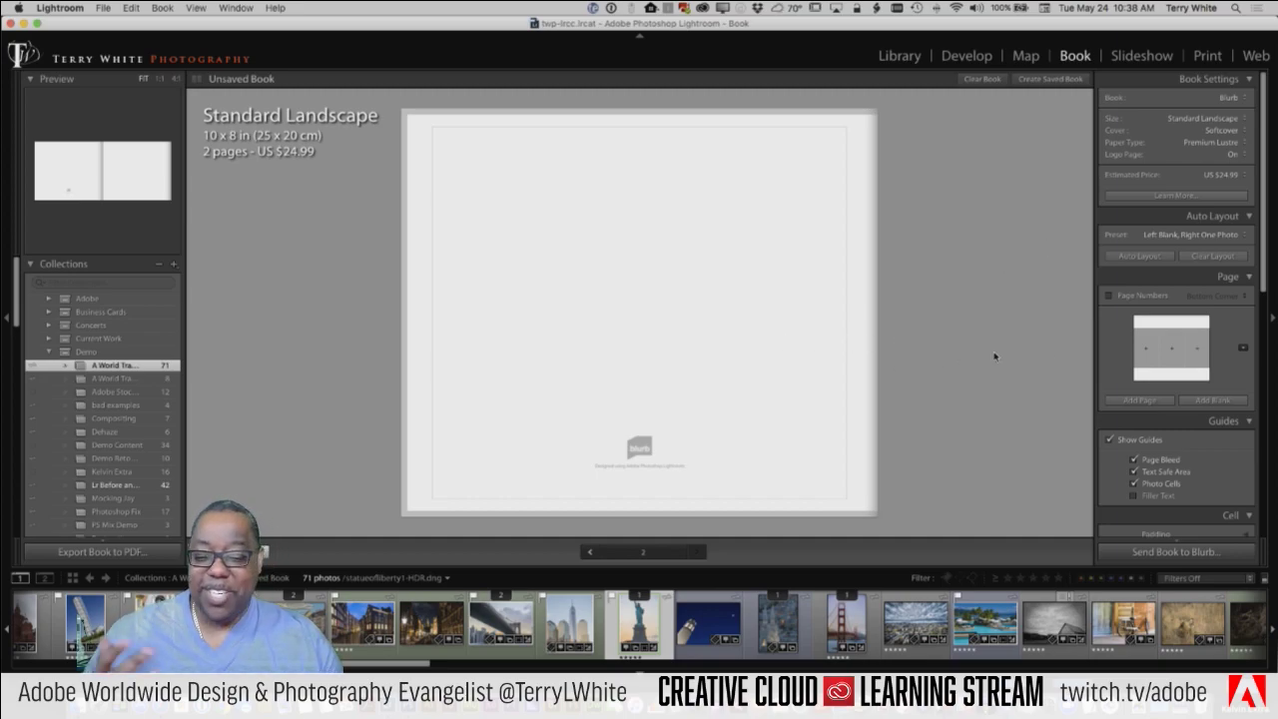
Step: Scroll the right panel down to the Background section with graphic opacity and colour
scroll(1142, 323, down, 5)
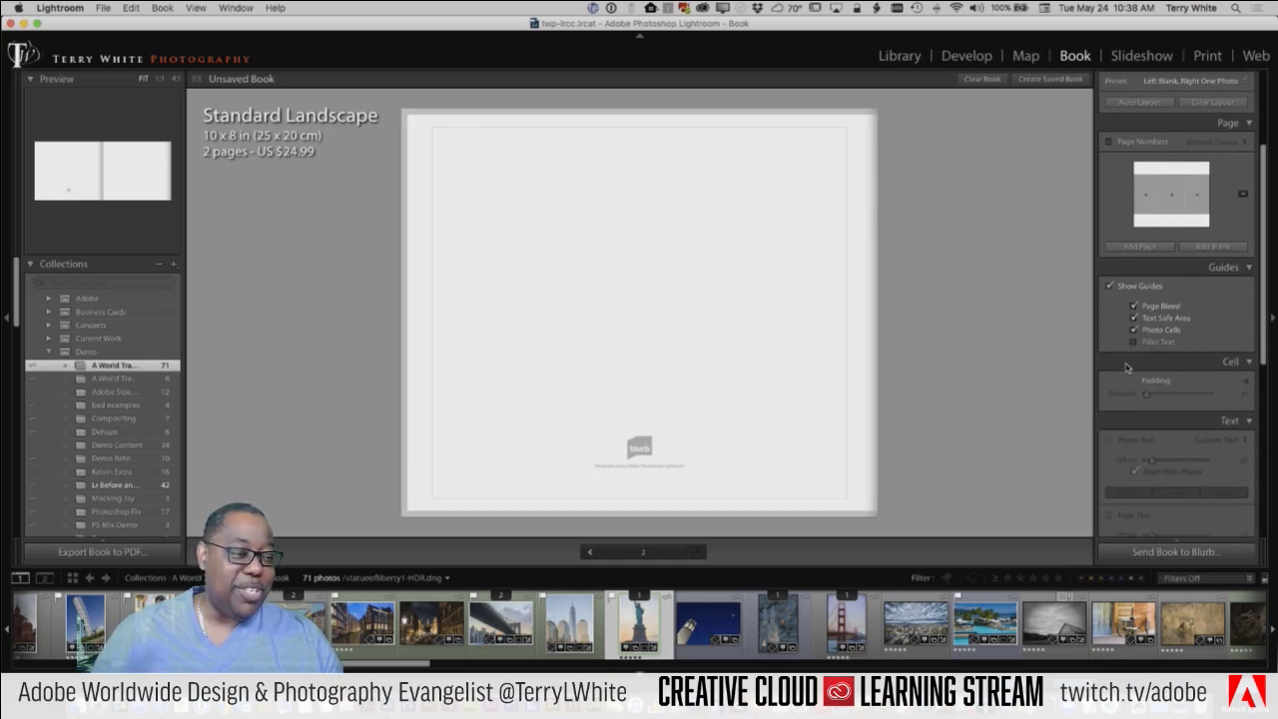
scroll(1128, 385, down, 2)
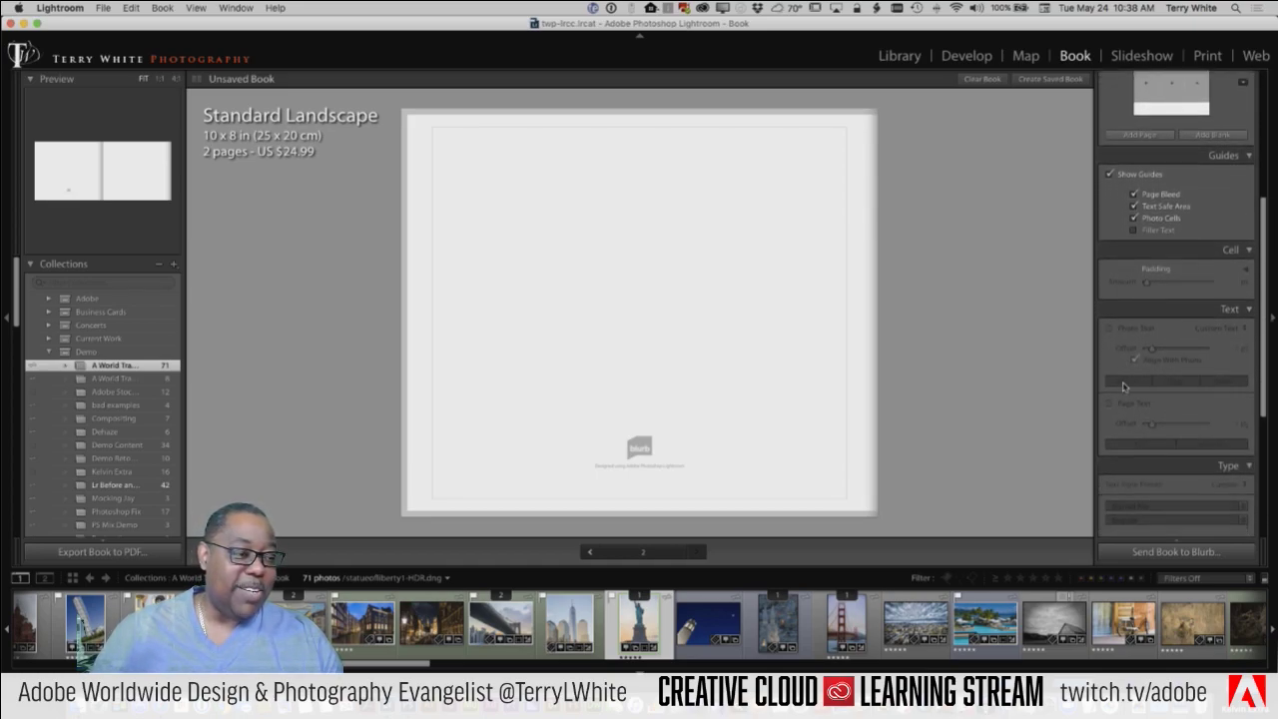
scroll(1133, 403, down, 4)
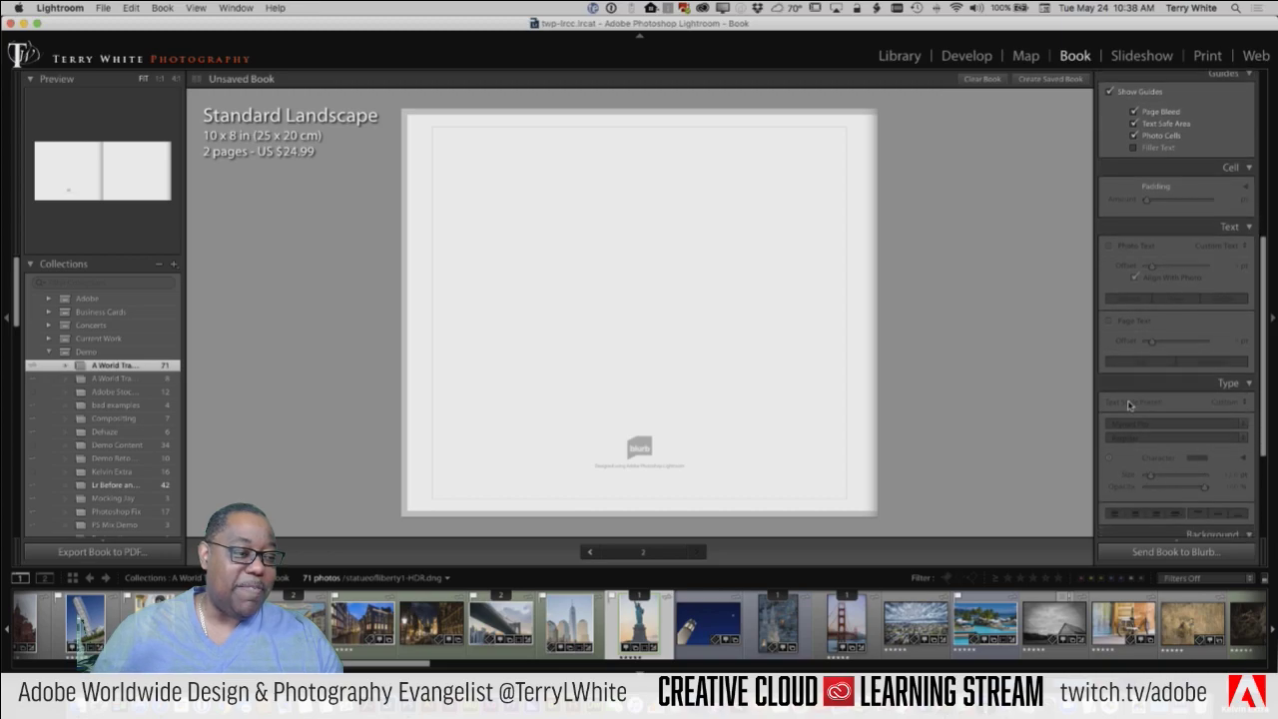
scroll(1128, 403, down, 3)
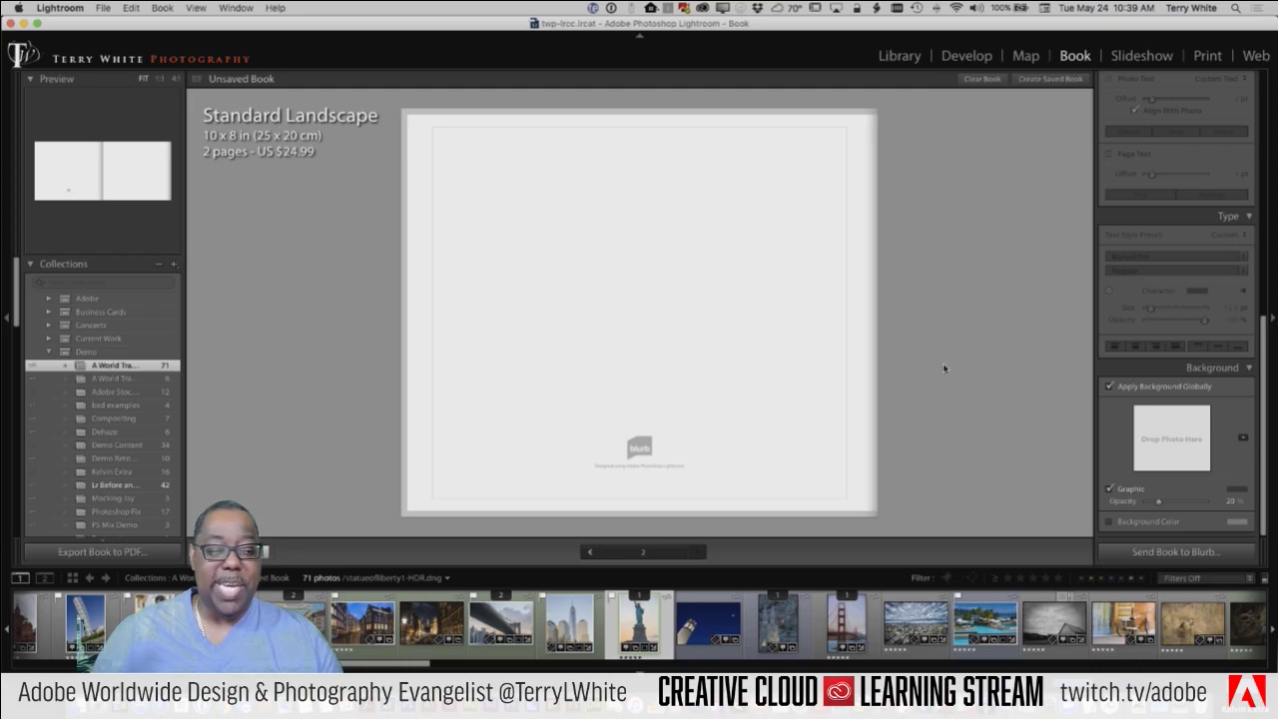
Step: Show page 1 of the book, then switch to the Library grid with G
click(589, 554)
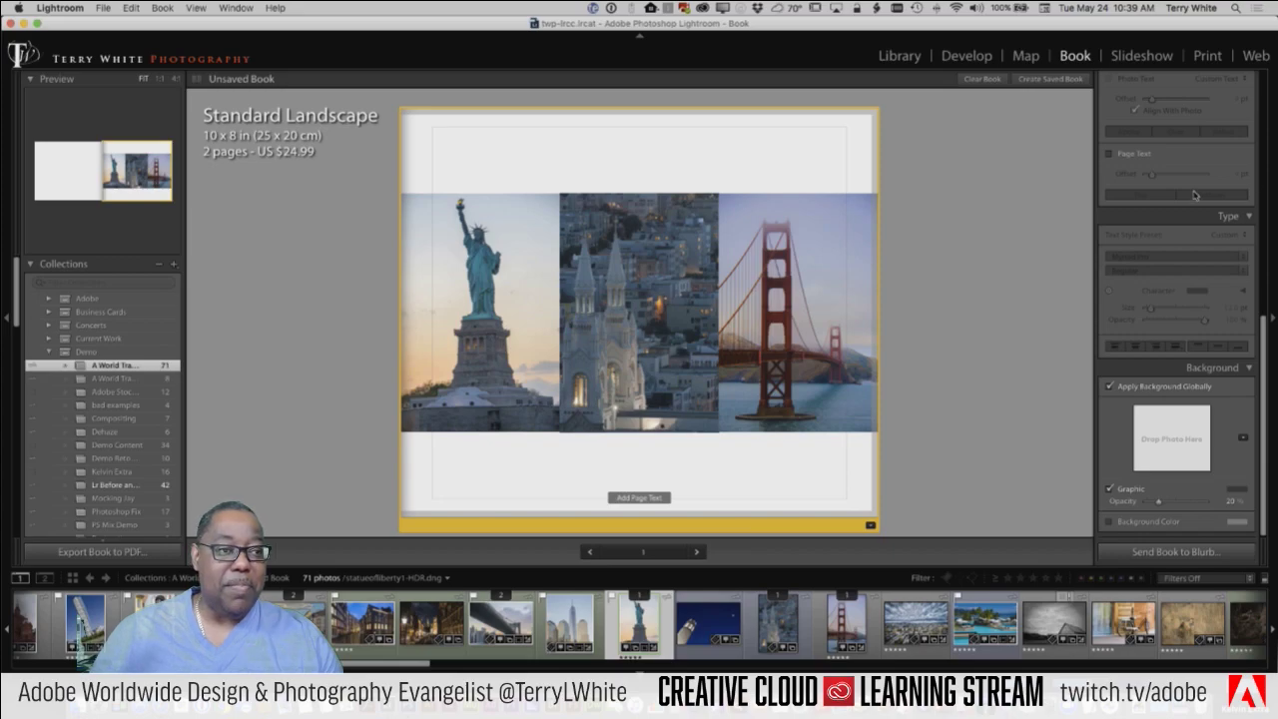
scroll(1179, 300, up, 10)
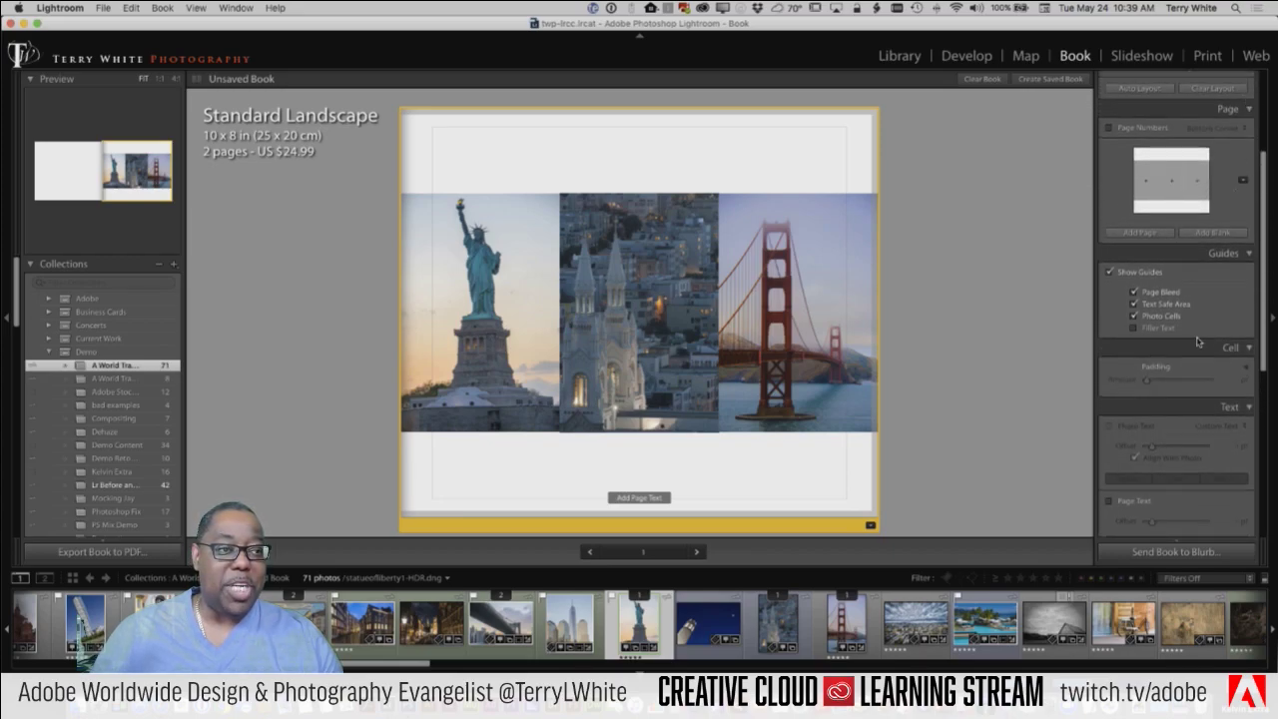
scroll(1198, 342, down, 3)
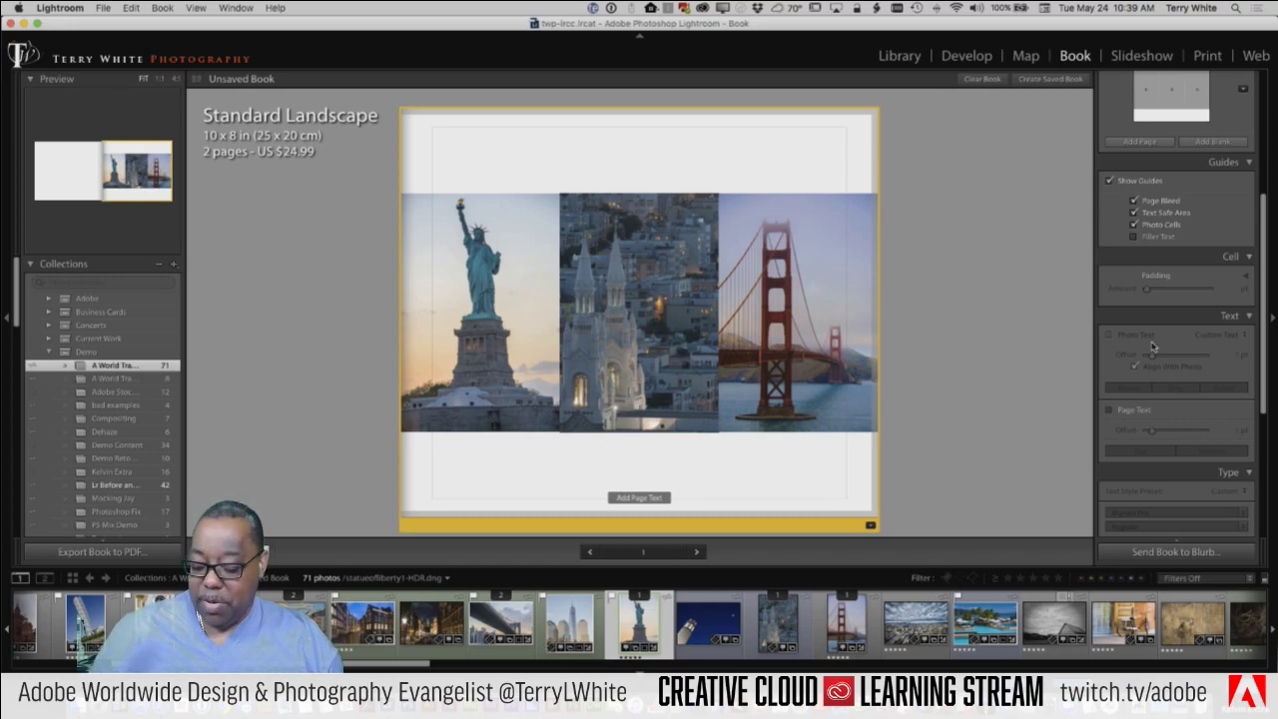
key(g)
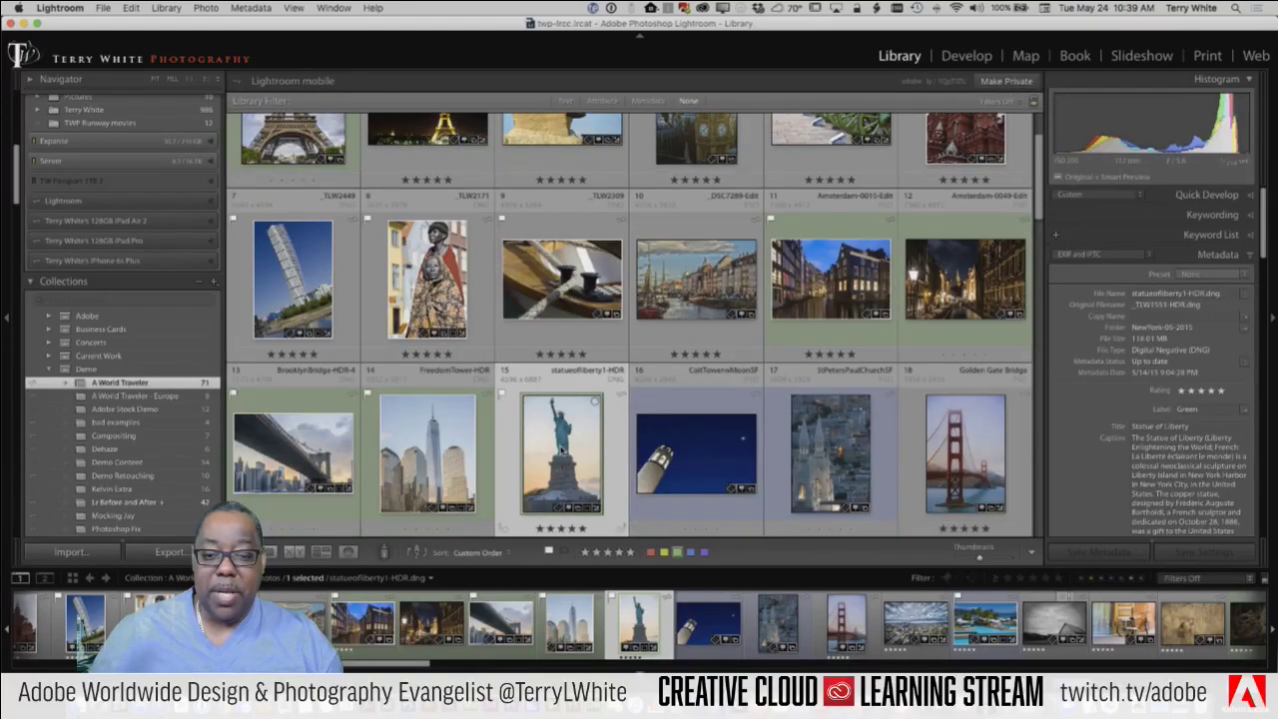
click(210, 8)
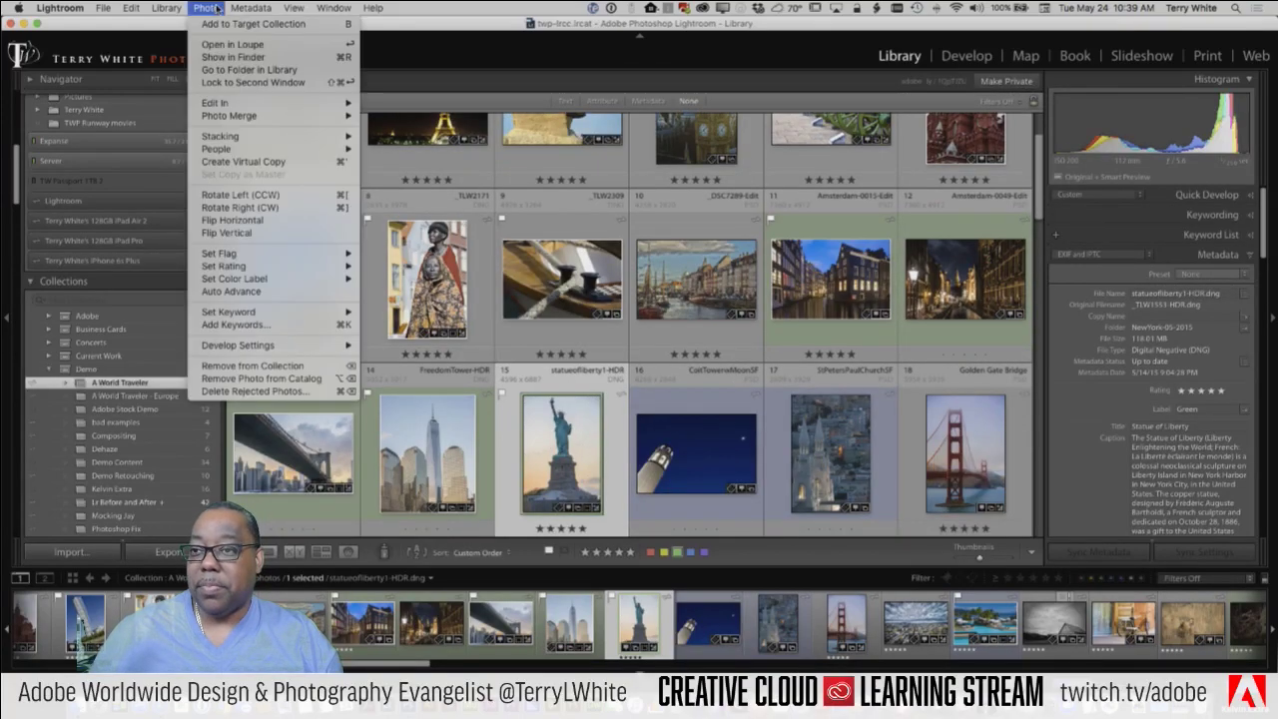
mouse_move(241, 8)
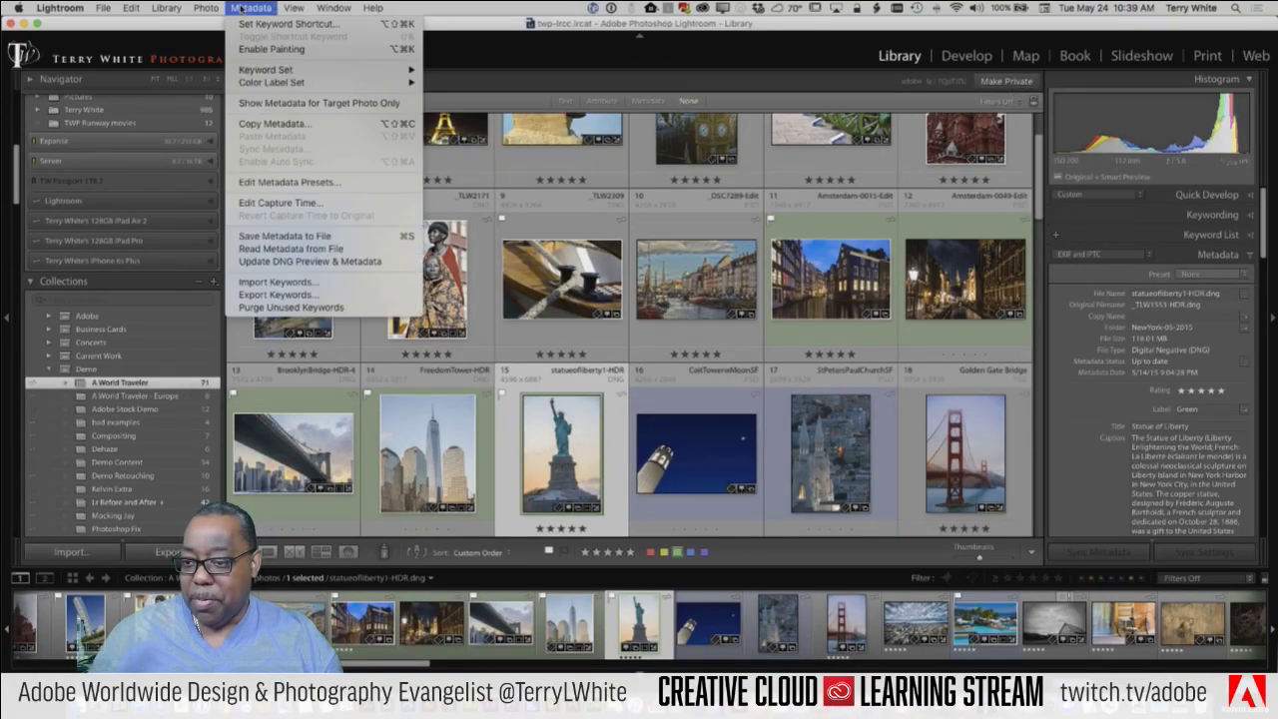
click(275, 204)
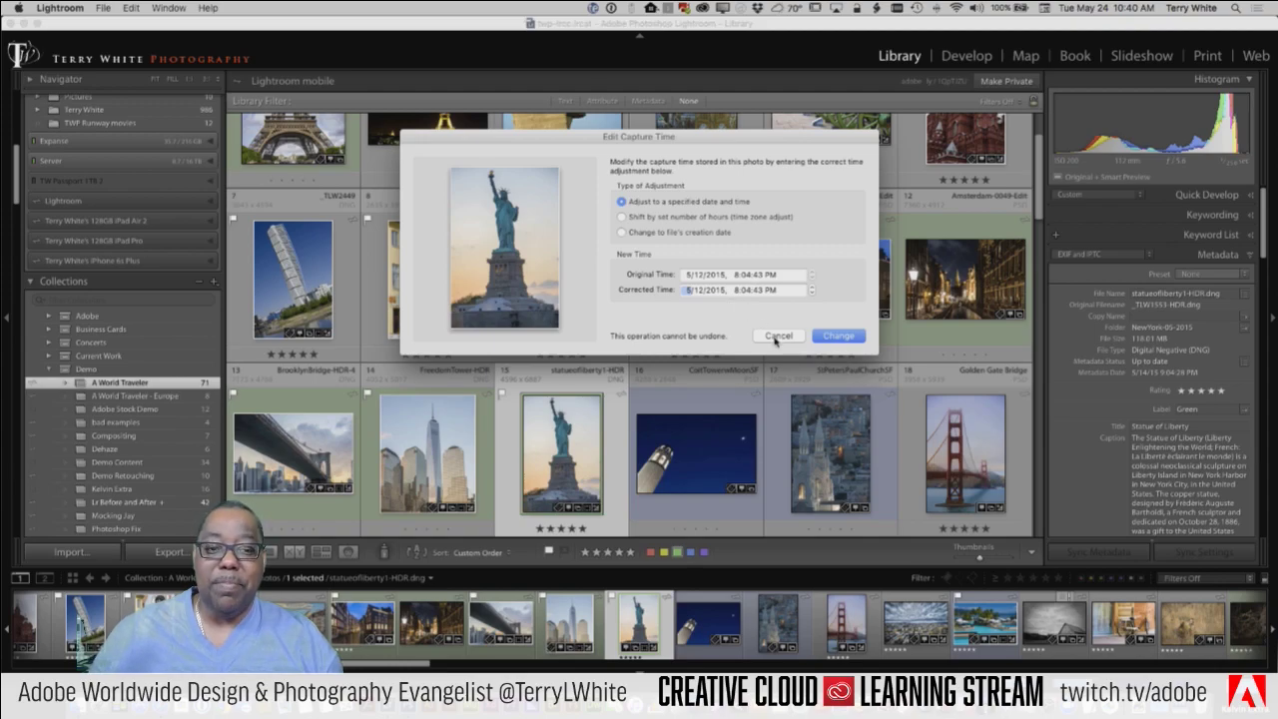
click(777, 337)
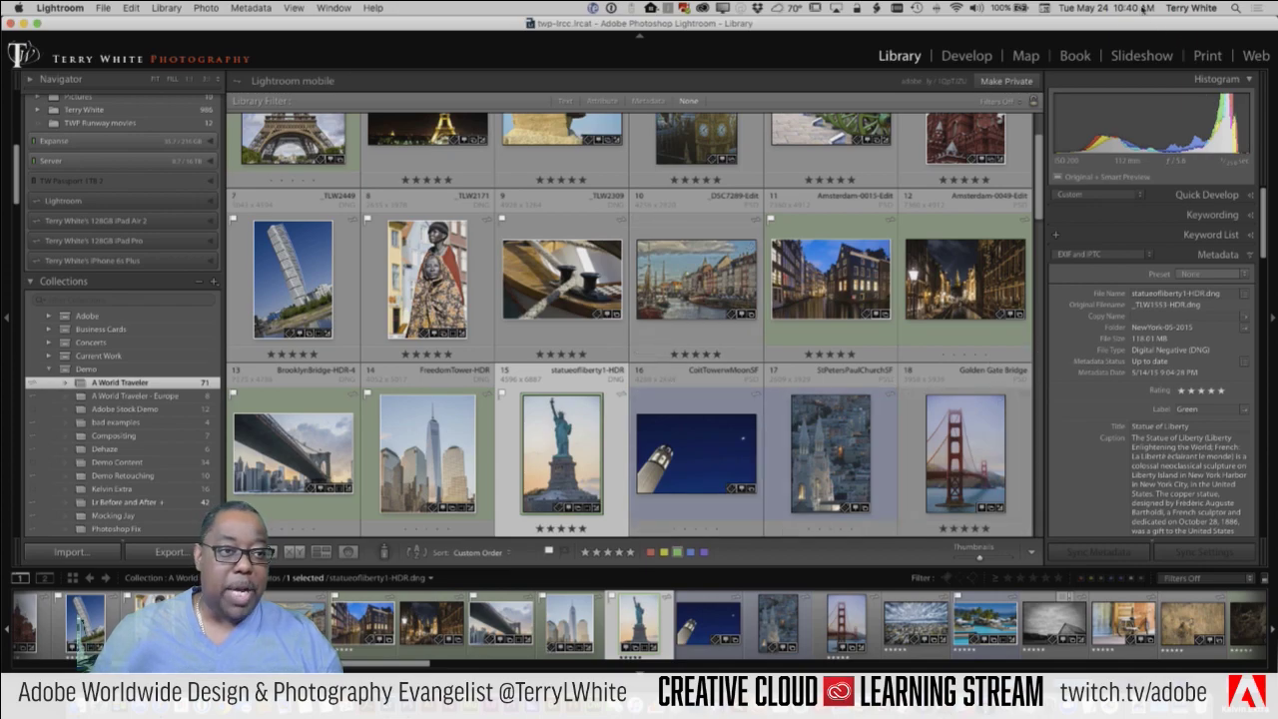
Step: Switch back to the Book module and collapse the Collections panel
click(1076, 55)
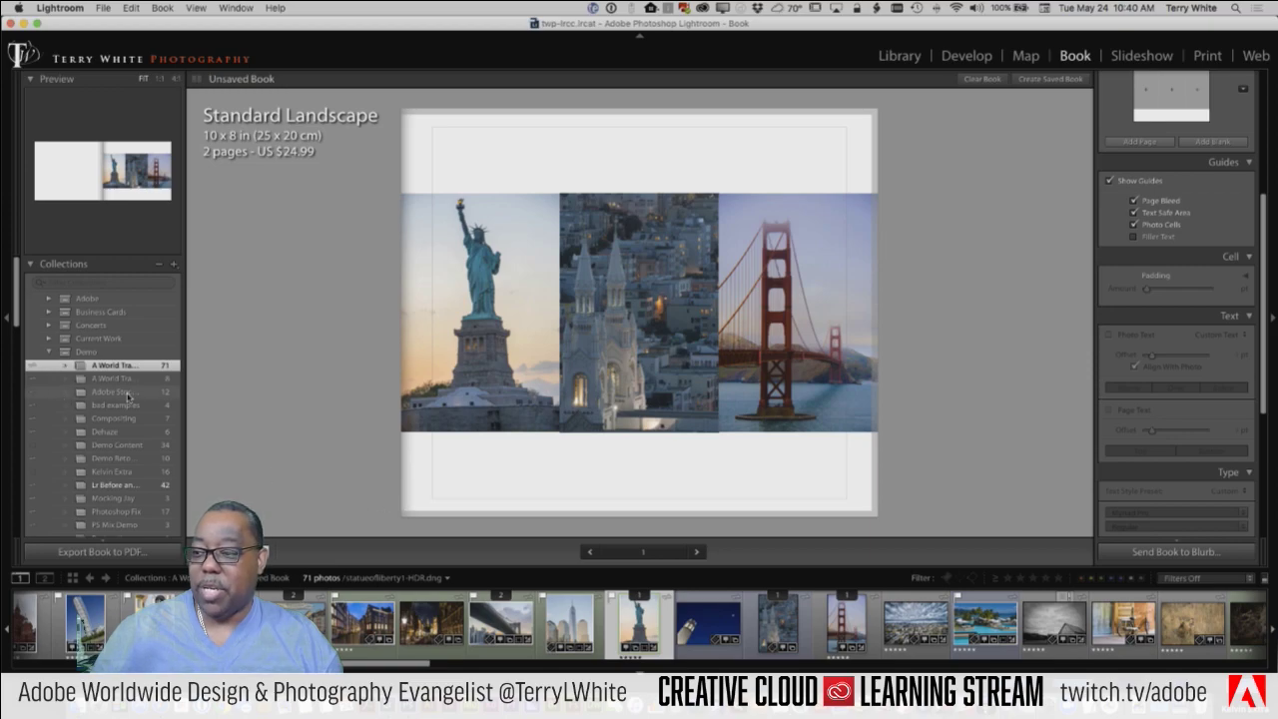
scroll(127, 396, down, 3)
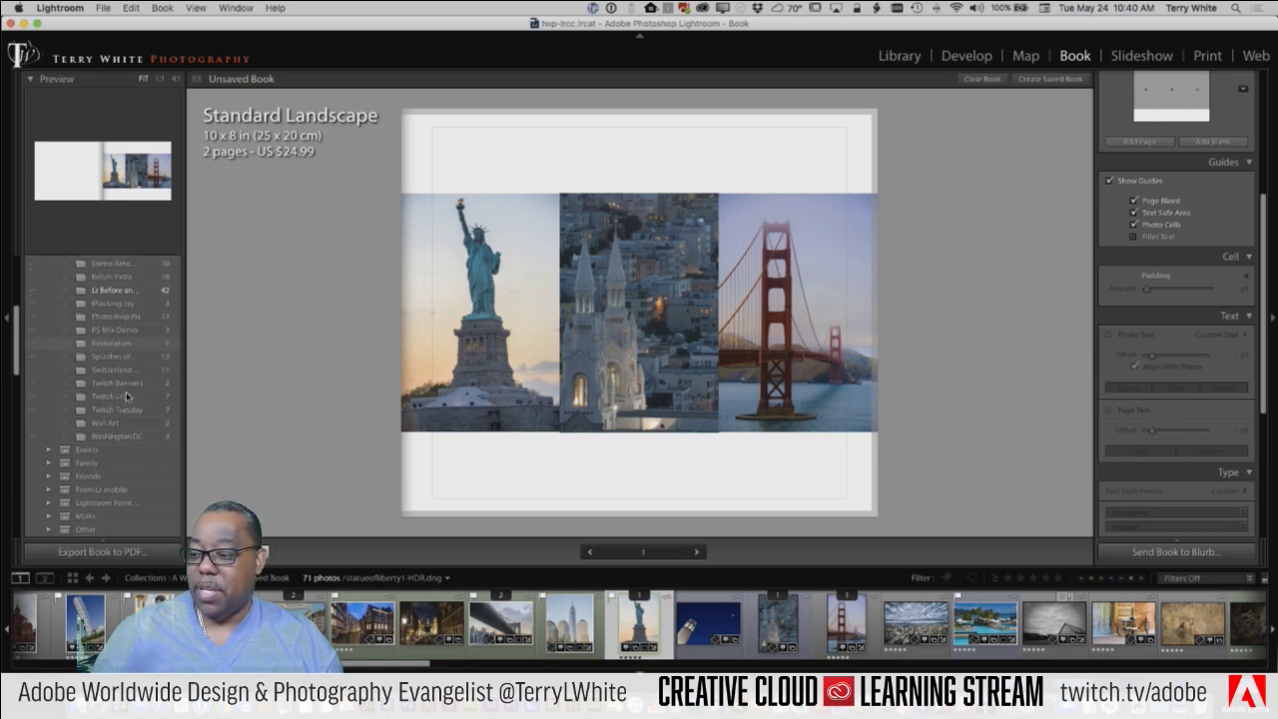
scroll(127, 396, down, 15)
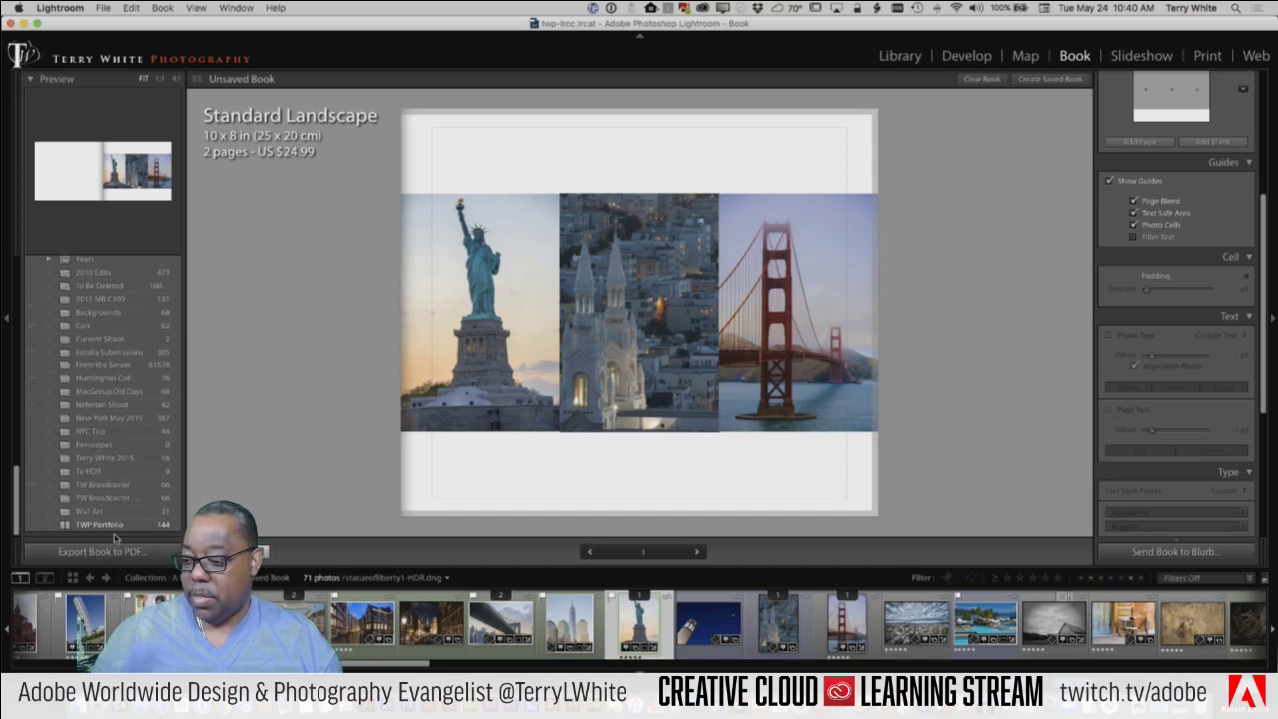
scroll(116, 536, down, 1)
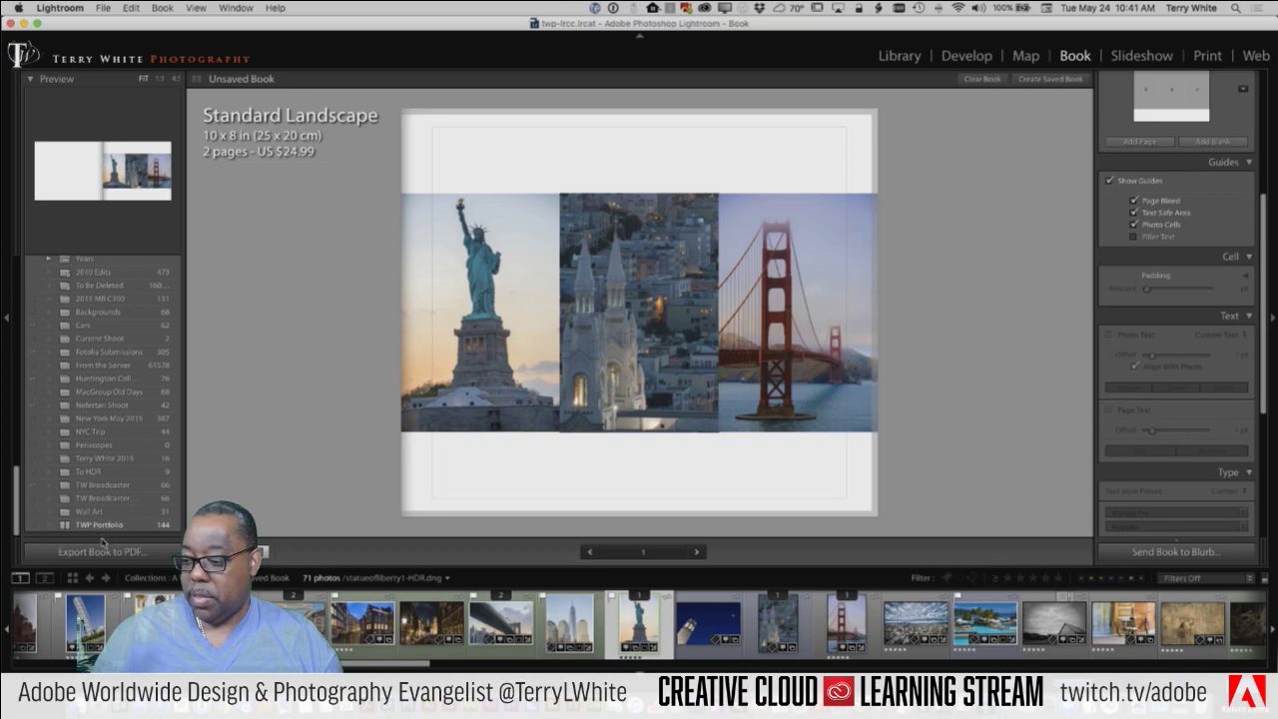
scroll(116, 420, up, 10)
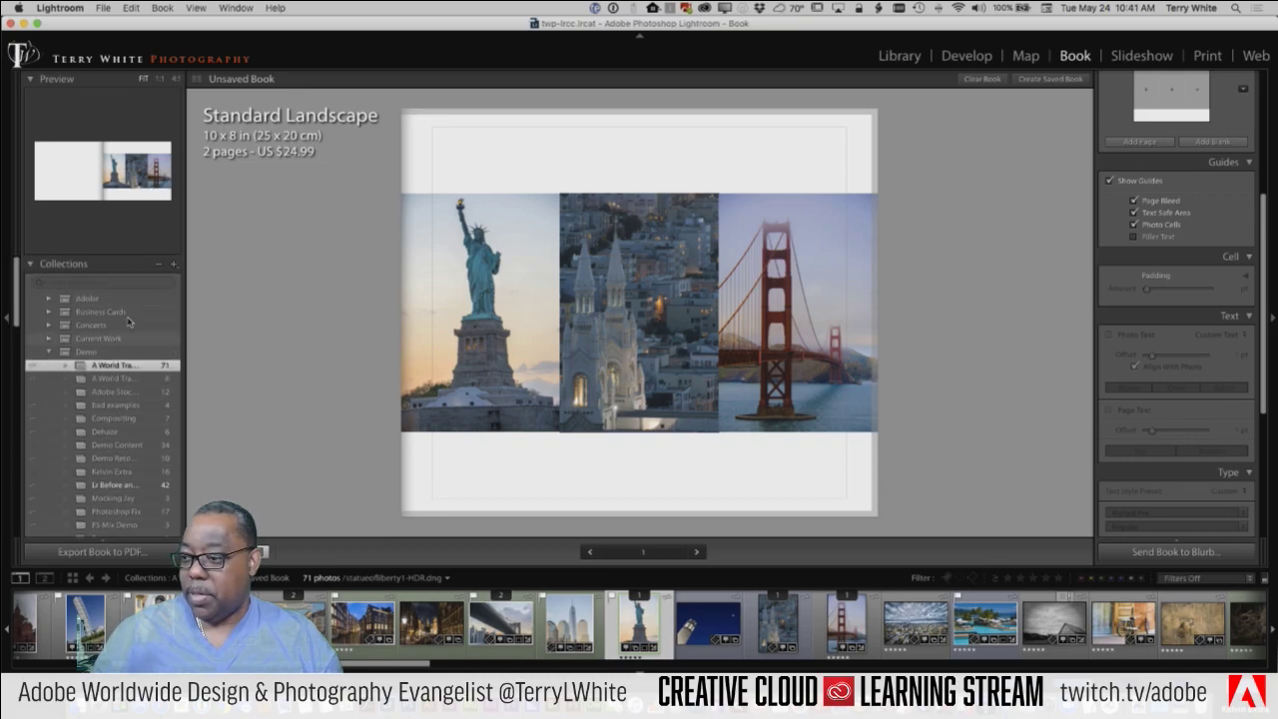
click(72, 263)
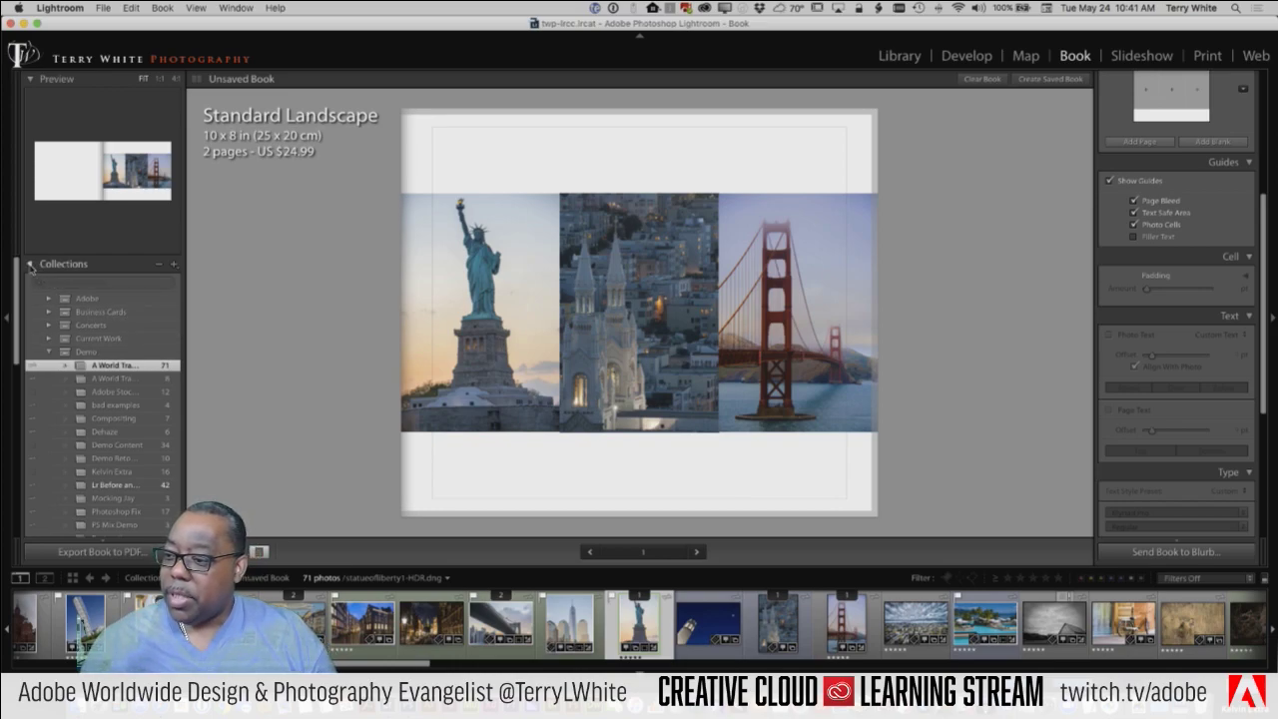
Step: Save the book as 'My Travel Book' through Create Book in the Collections panel
click(174, 263)
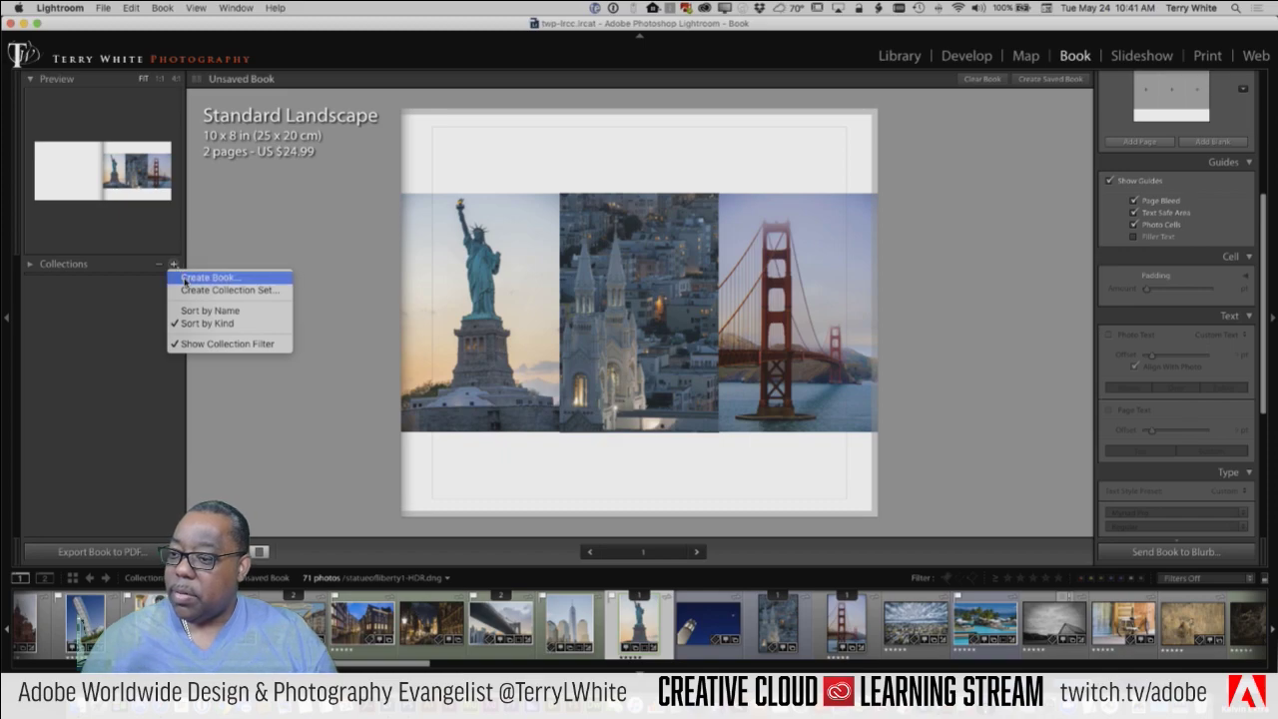
click(185, 283)
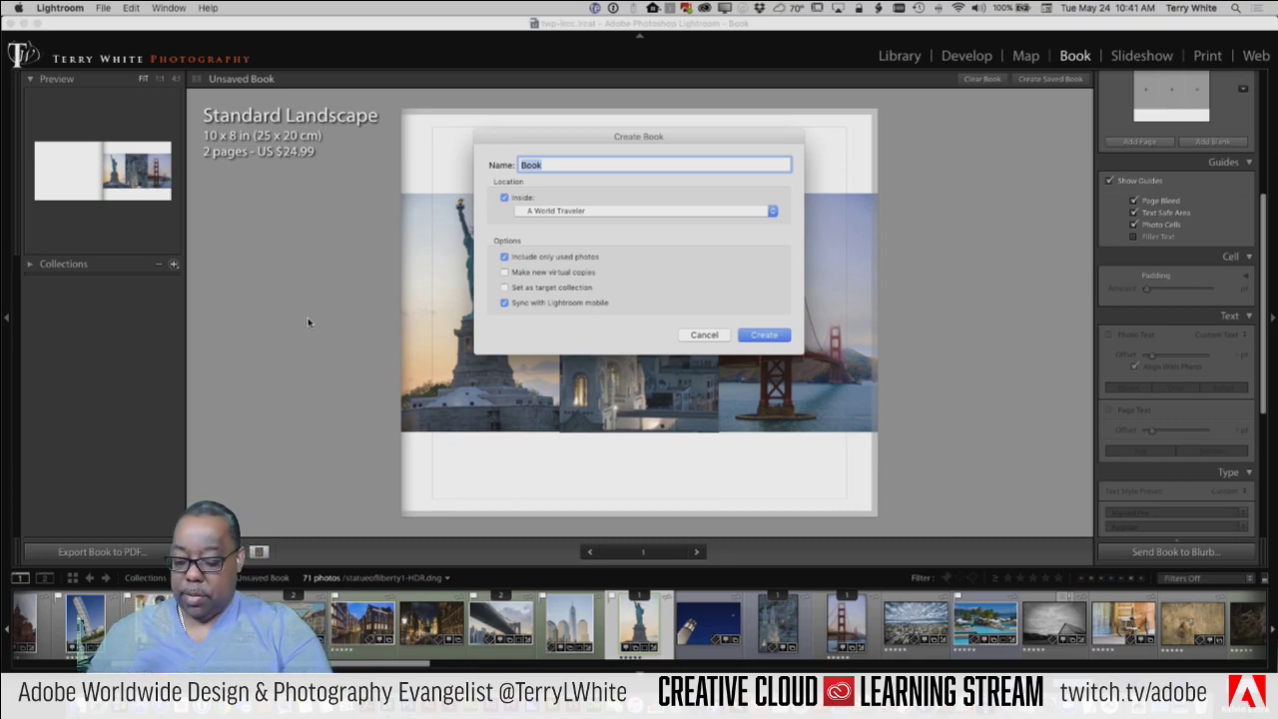
text(My Travel)
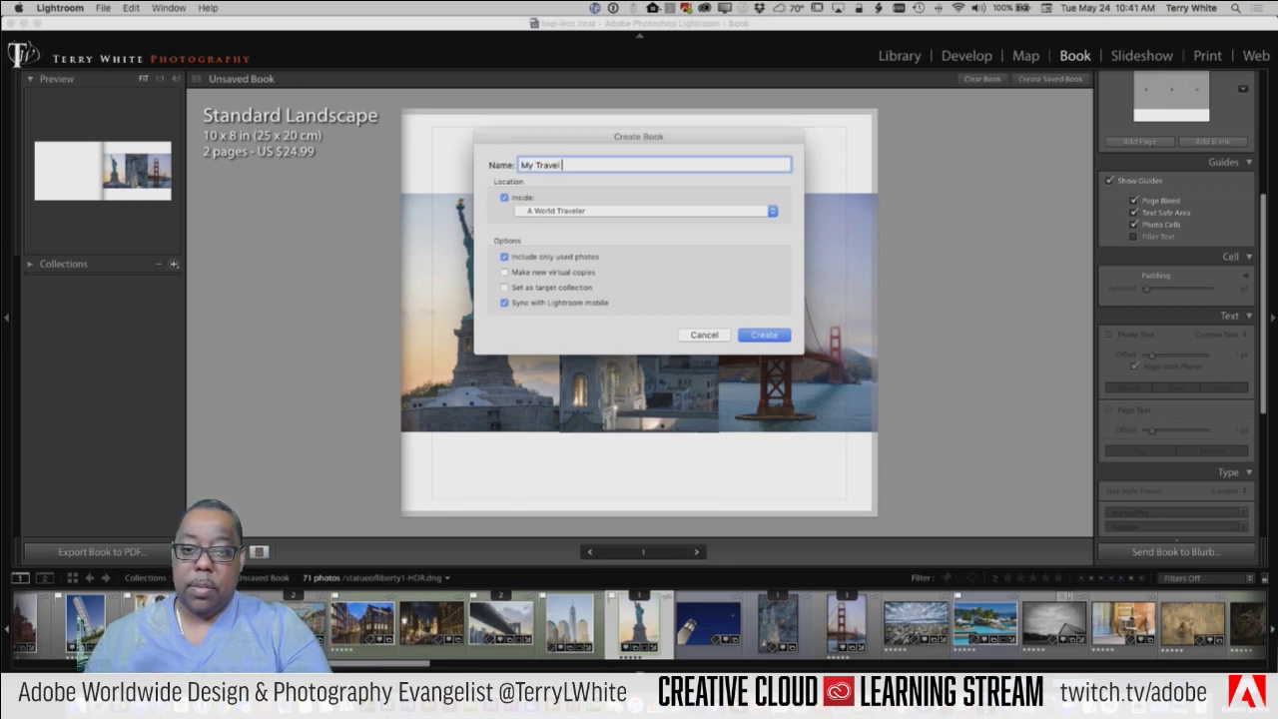
text( Book)
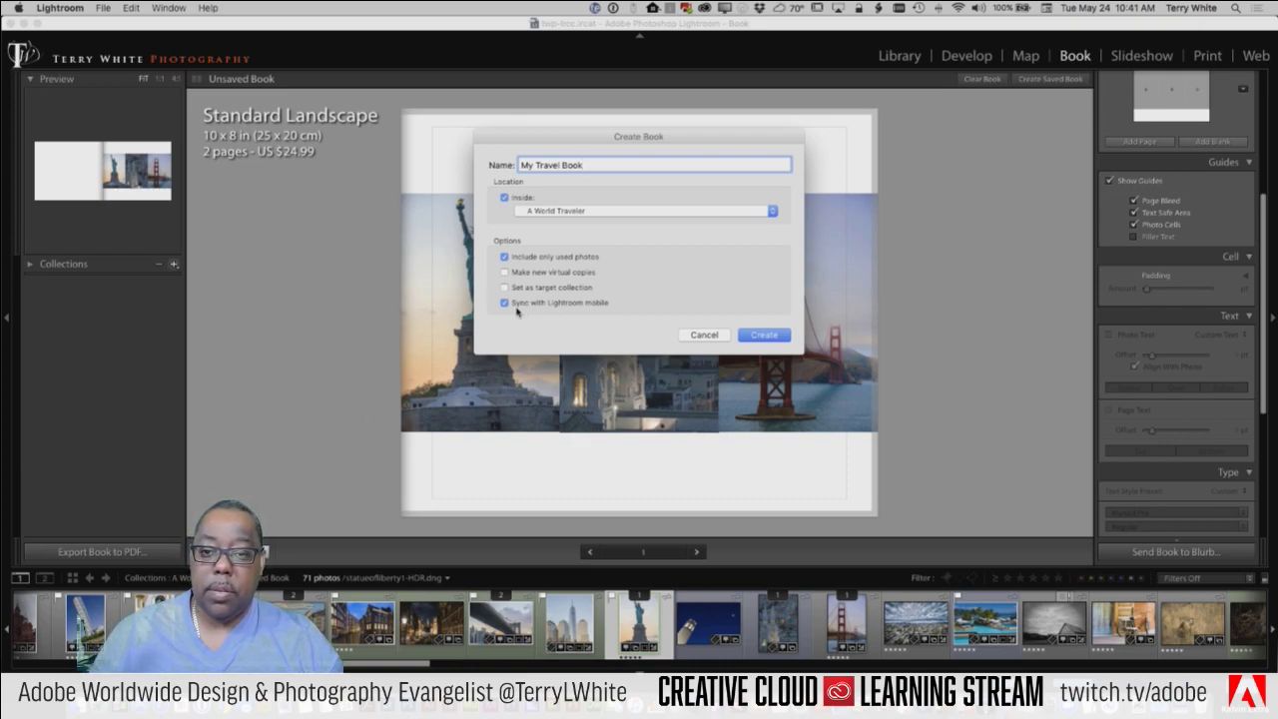
click(762, 337)
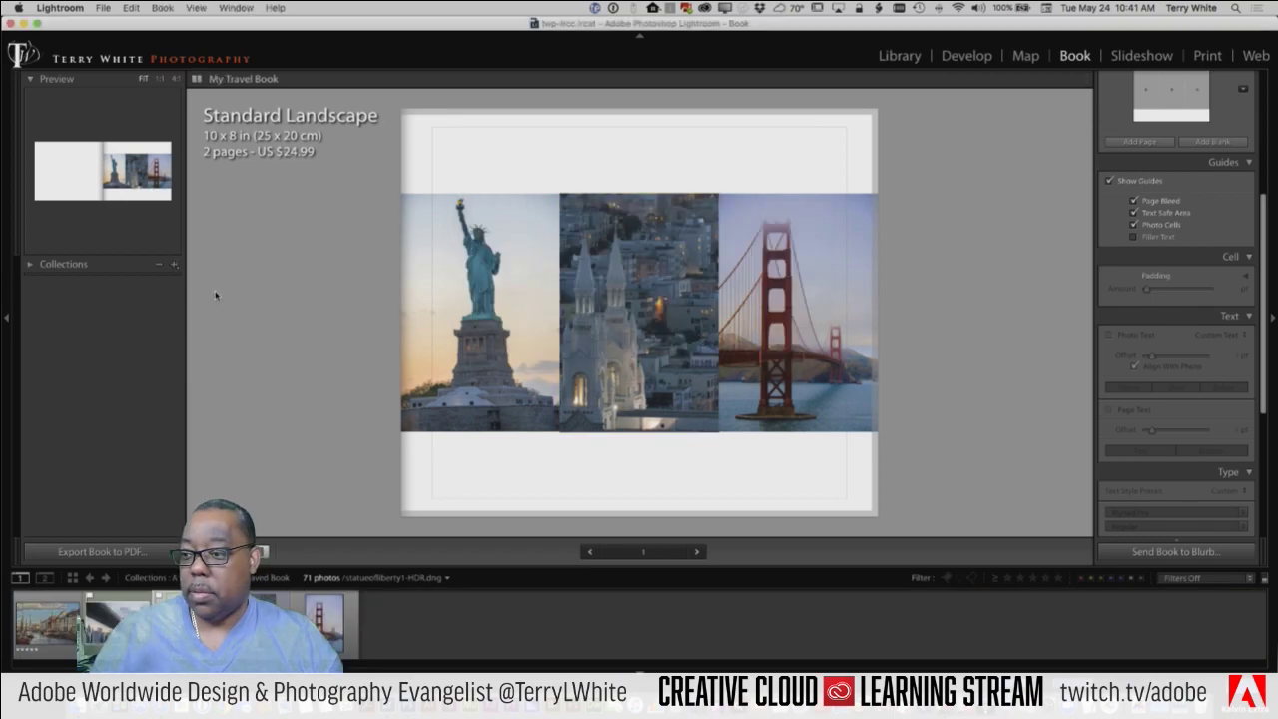
Step: Open the My Travel Book collection, view page 1 as a spread, then return to multi-page view
click(30, 264)
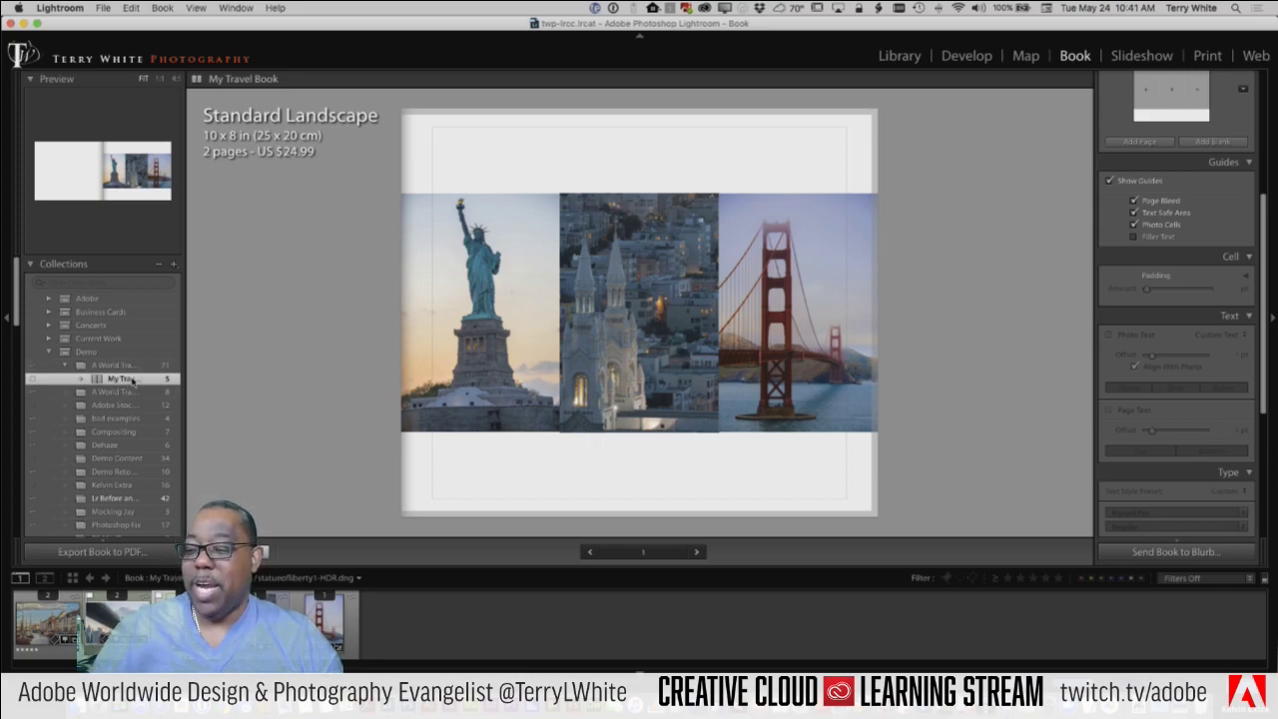
click(121, 366)
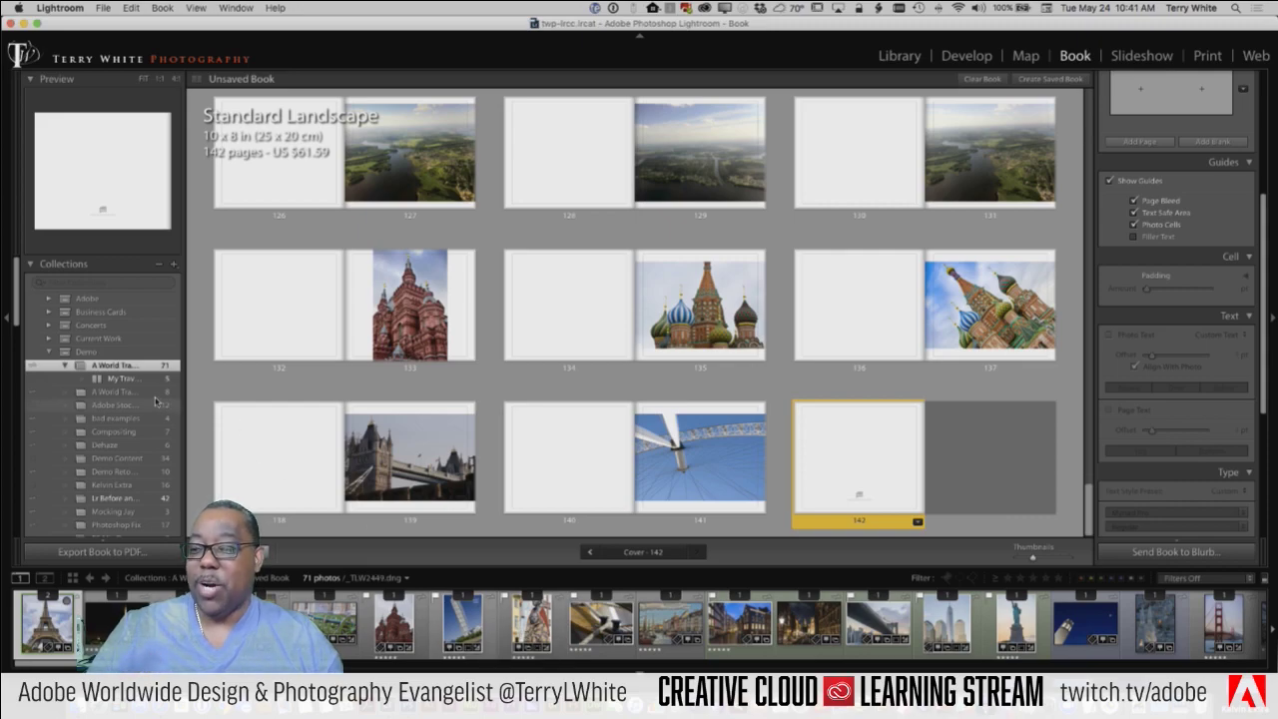
click(135, 380)
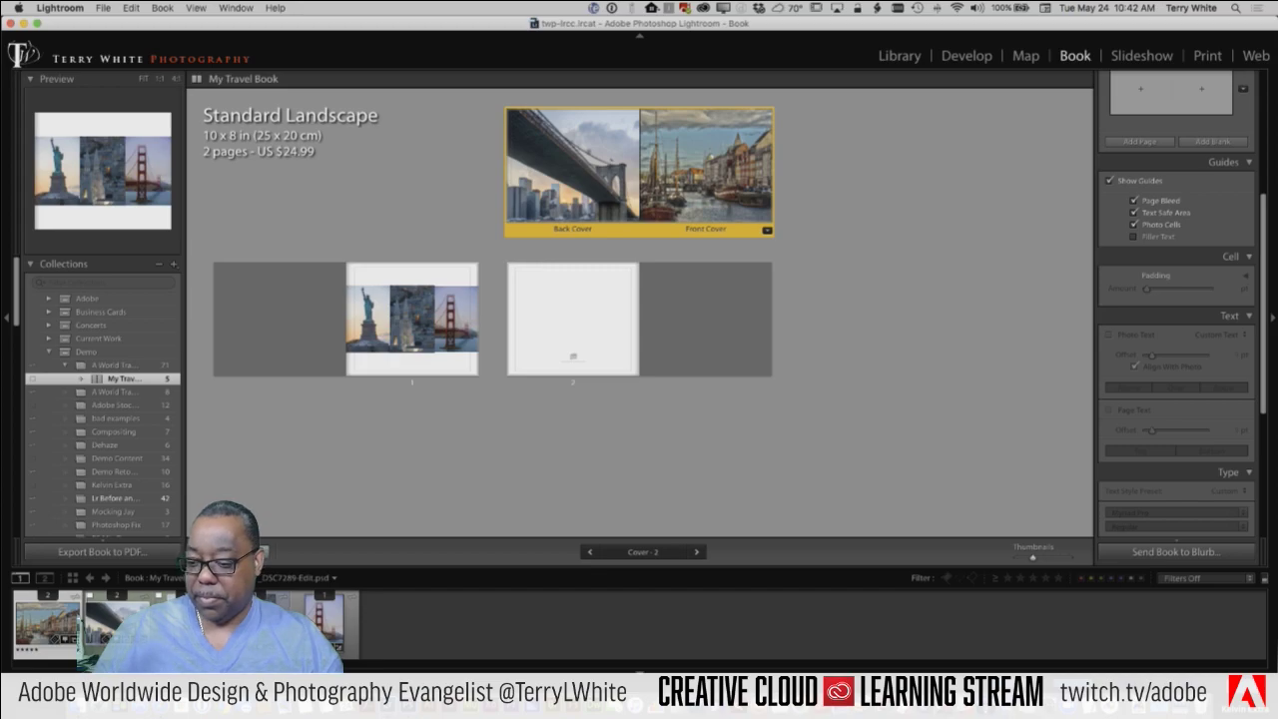
key(super+r)
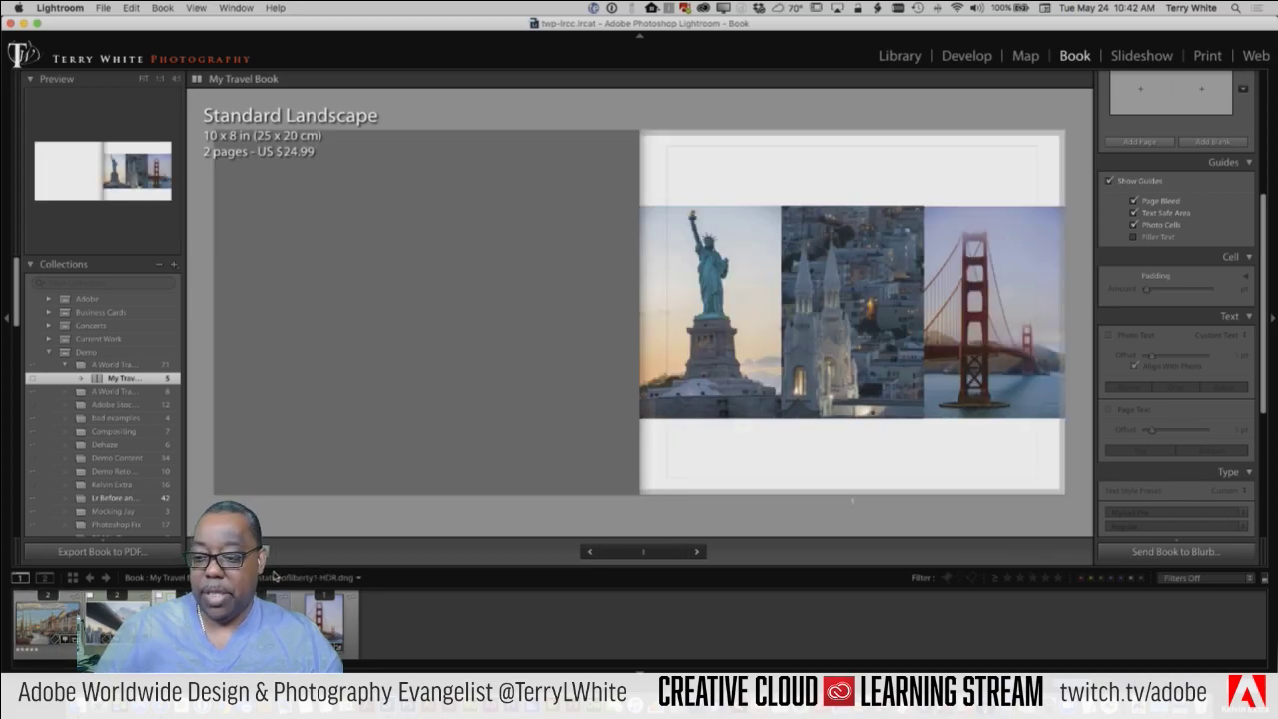
key(super+e)
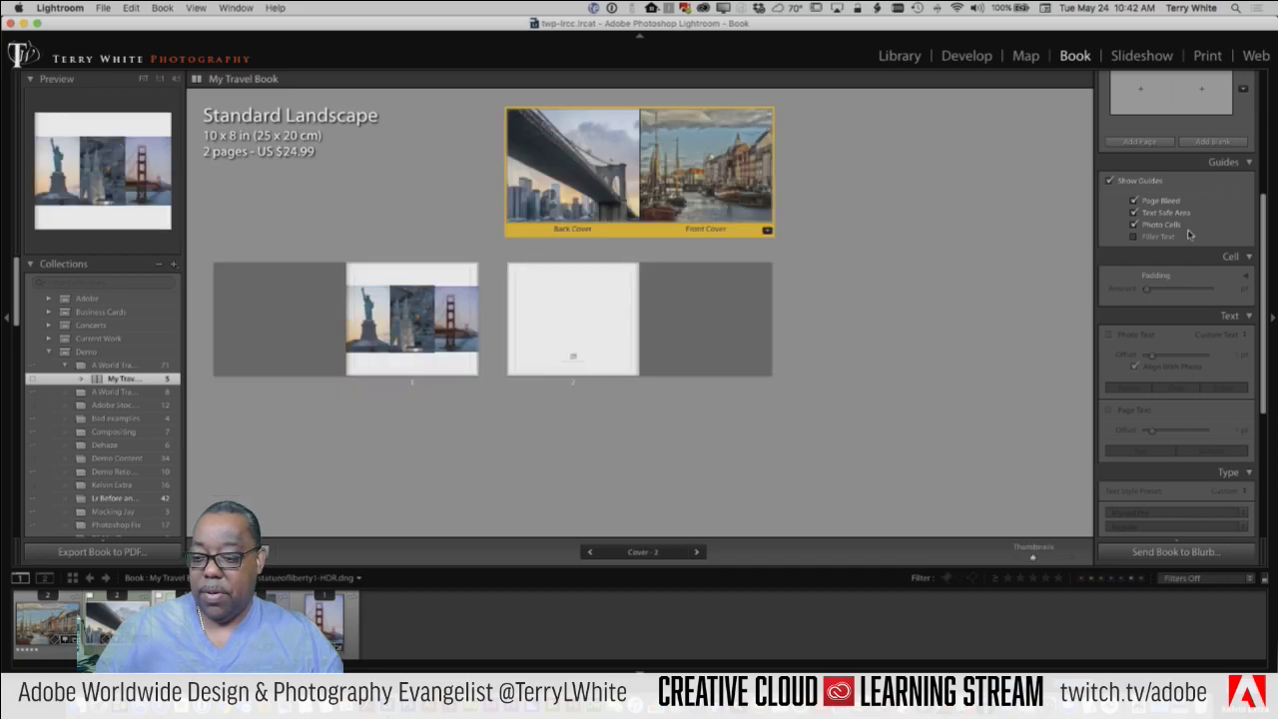
Step: Add a blank page and a new photo page, then drag the new page into place
click(1210, 146)
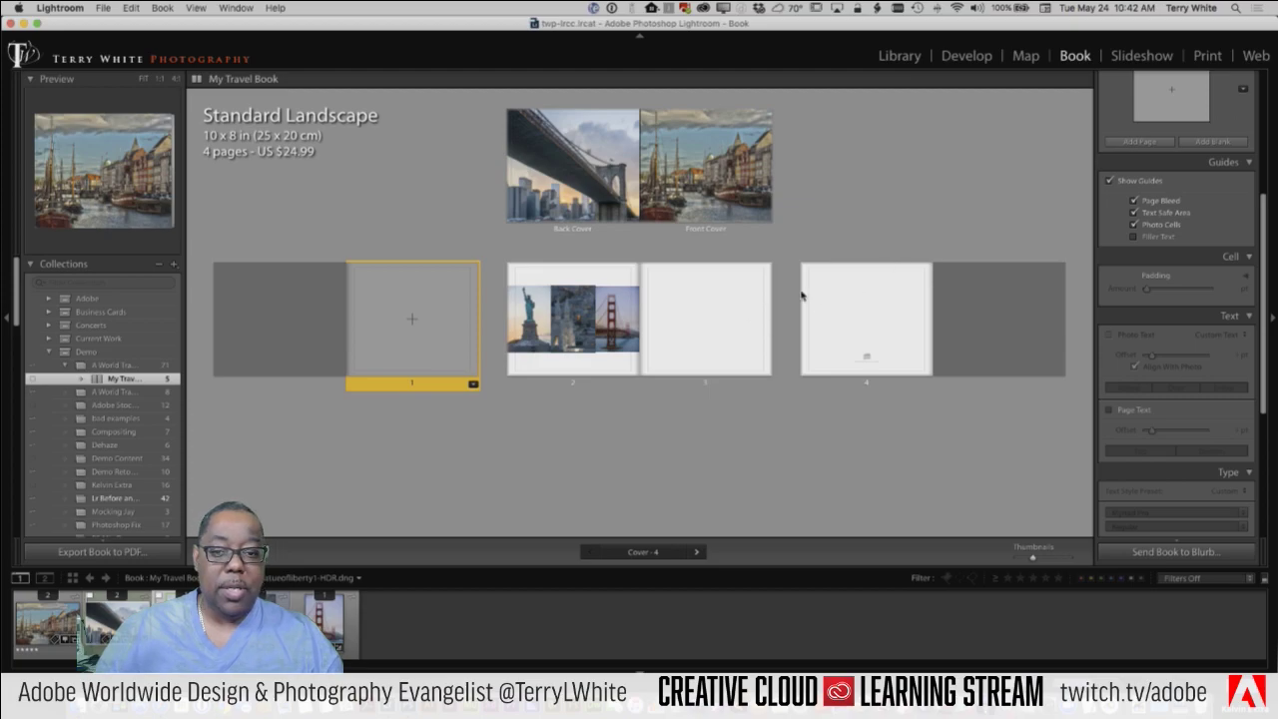
click(1140, 142)
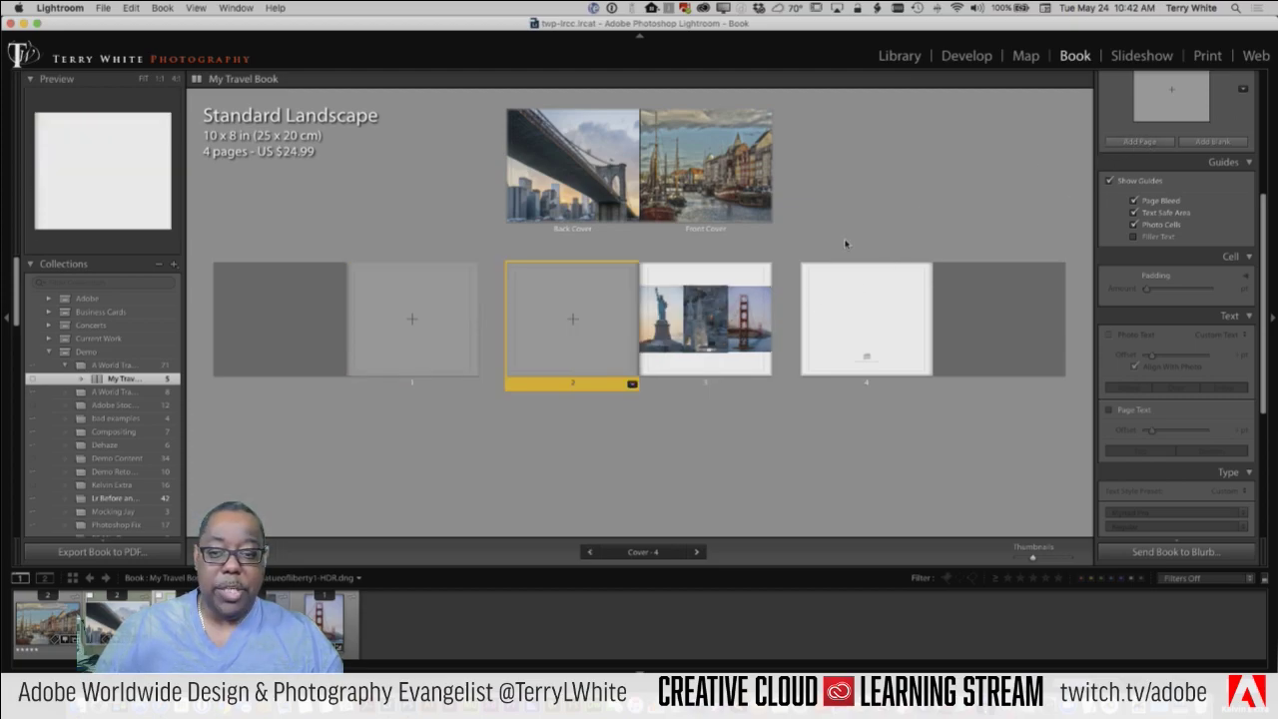
drag(572, 387, 789, 389)
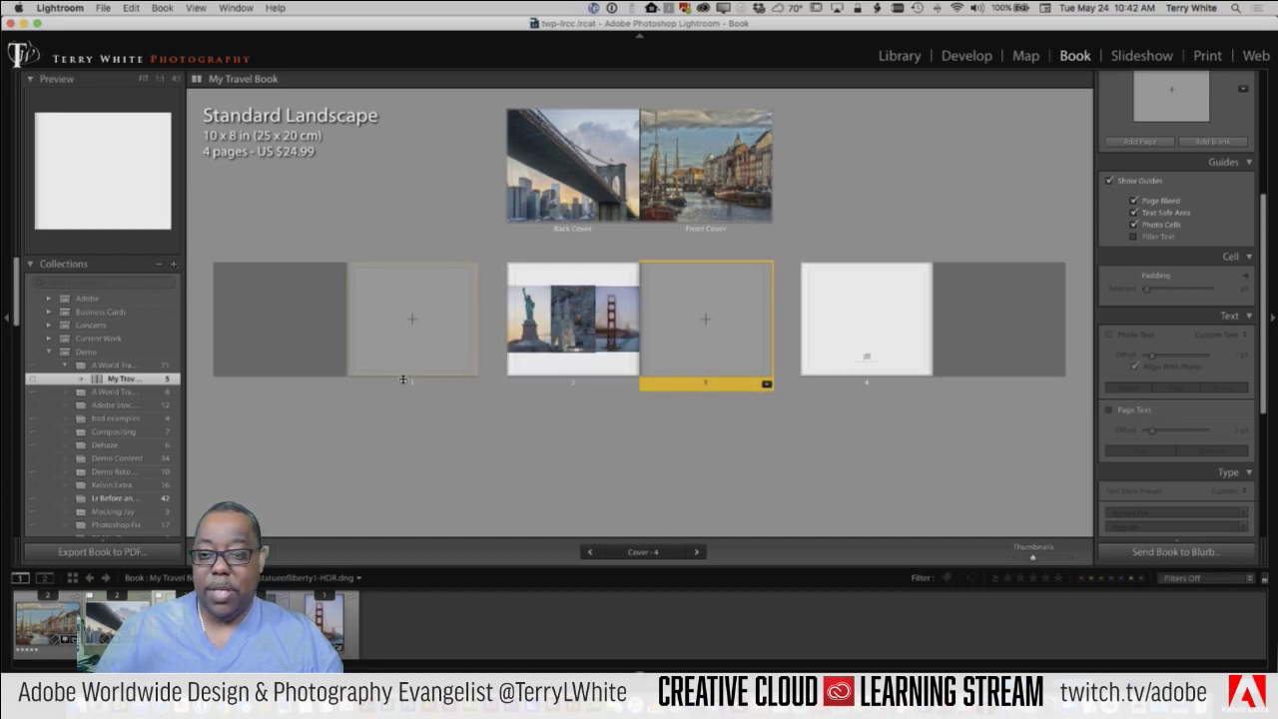
Step: Browse page layout categories and apply a full Two-Page Spreads layout
click(412, 332)
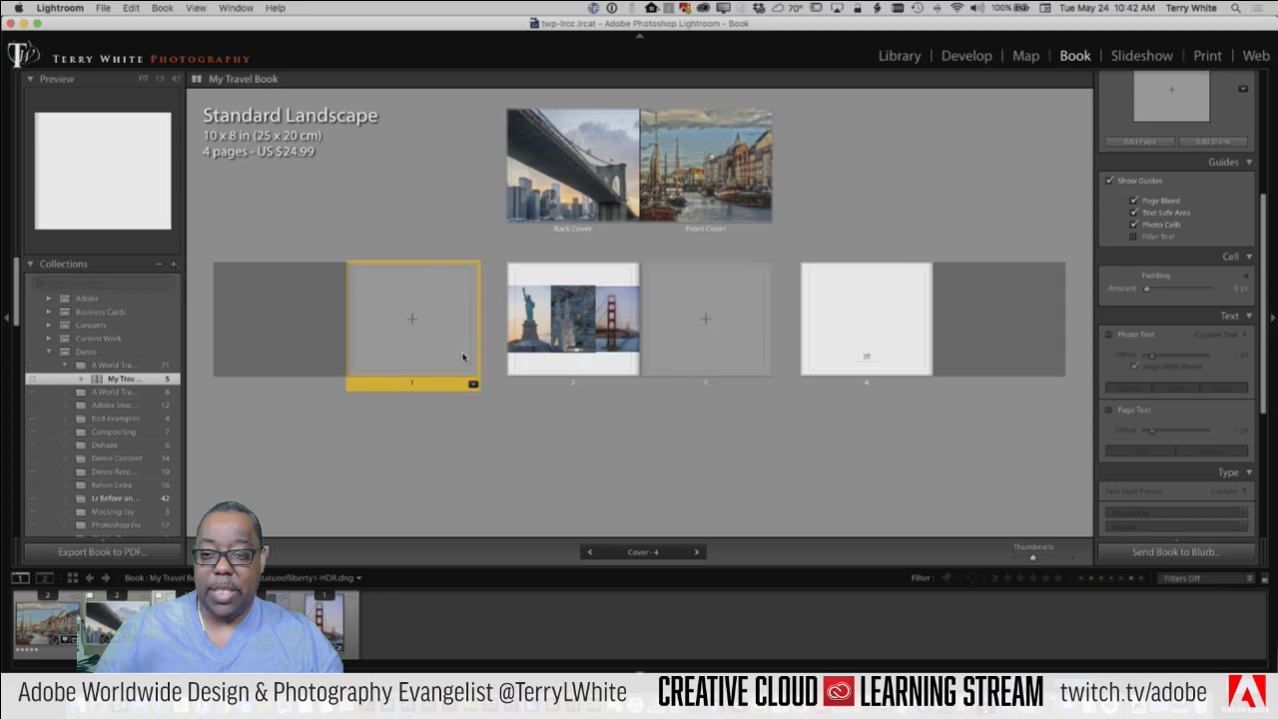
click(474, 384)
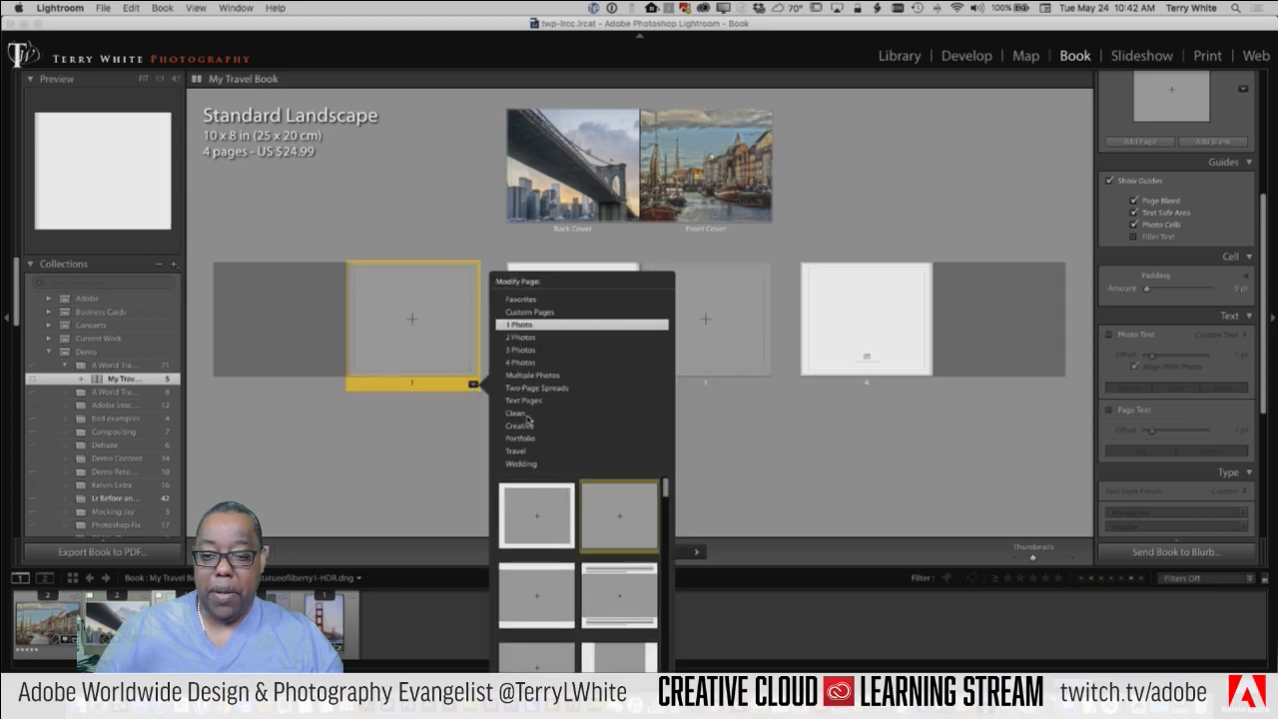
click(516, 414)
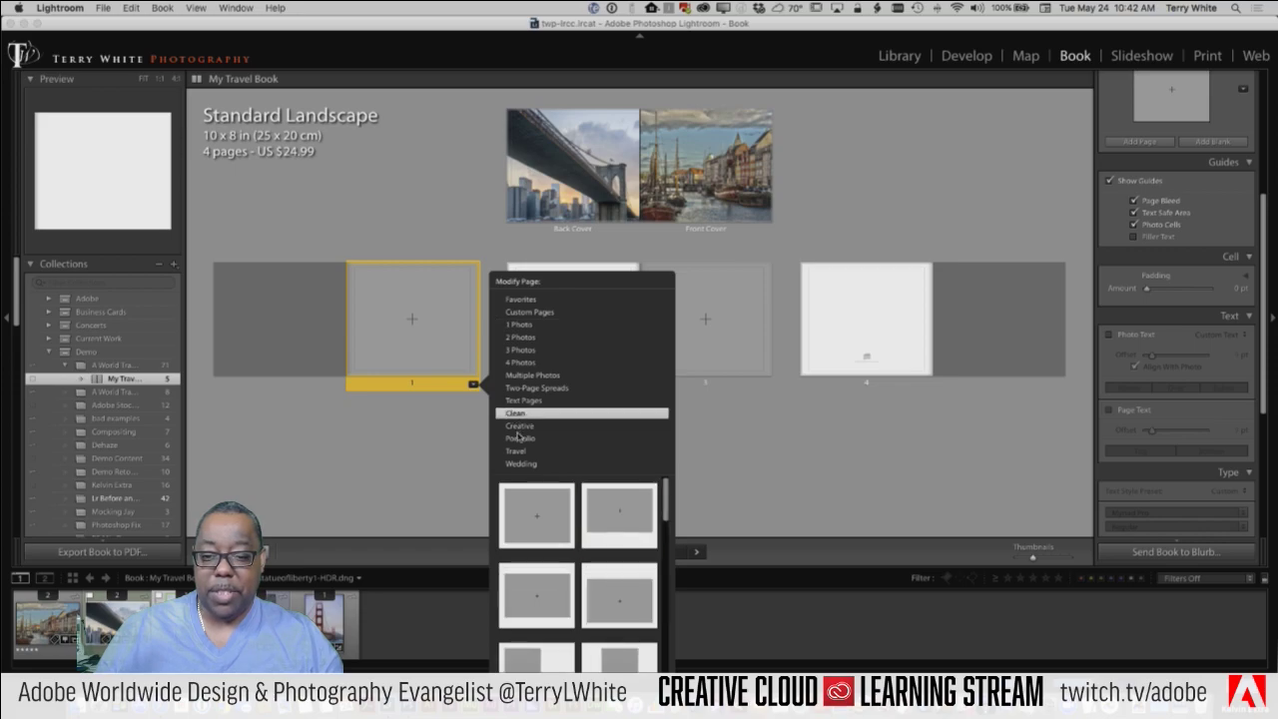
click(520, 428)
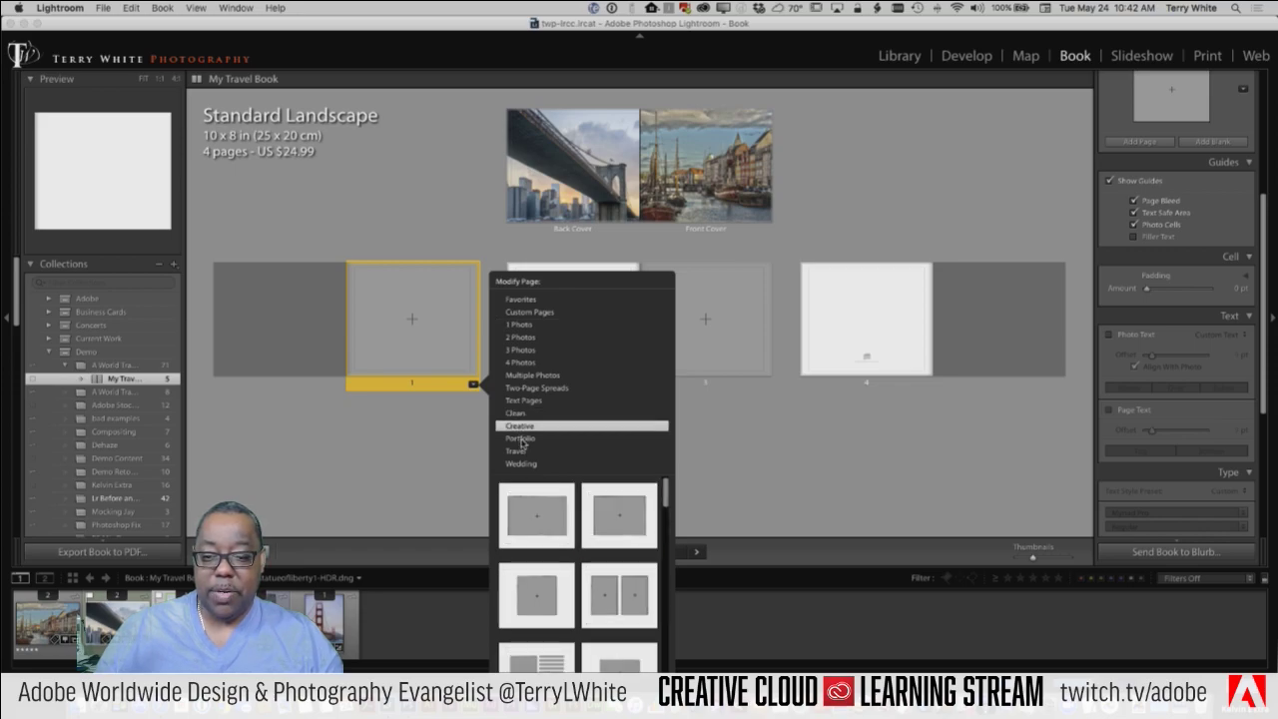
click(521, 440)
click(518, 451)
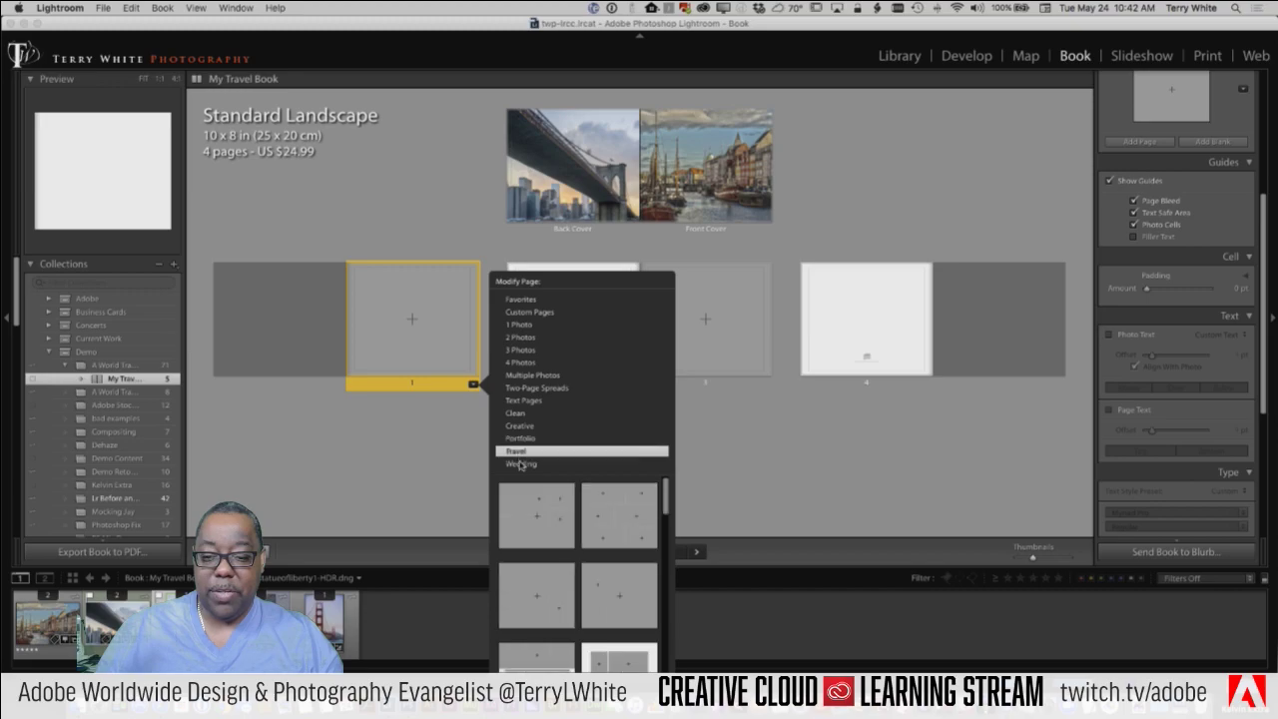
click(520, 465)
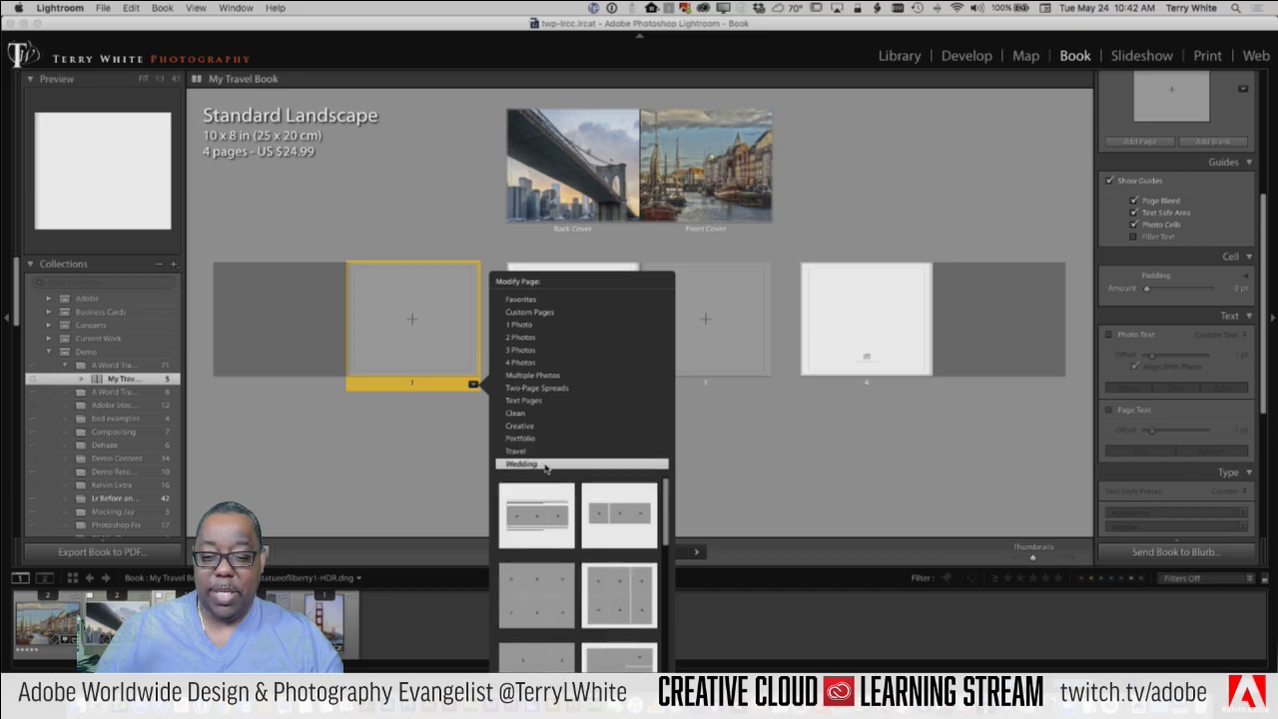
scroll(627, 559, down, 5)
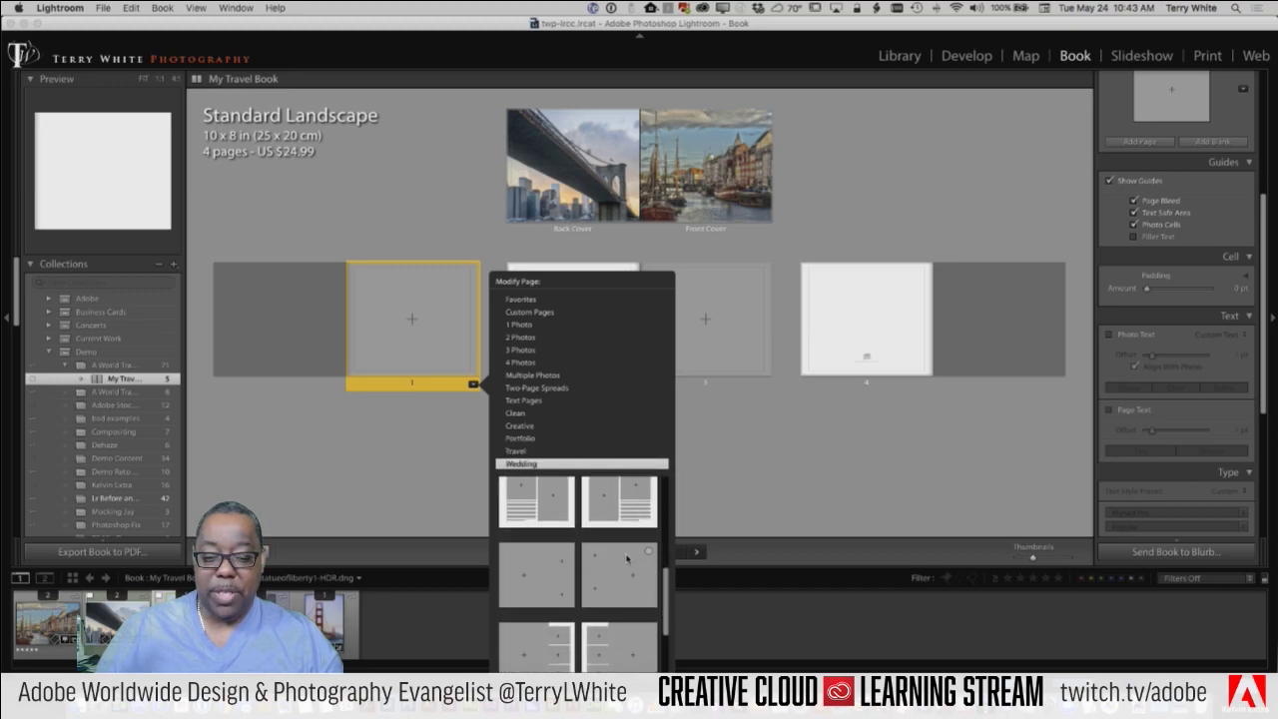
scroll(627, 559, down, 3)
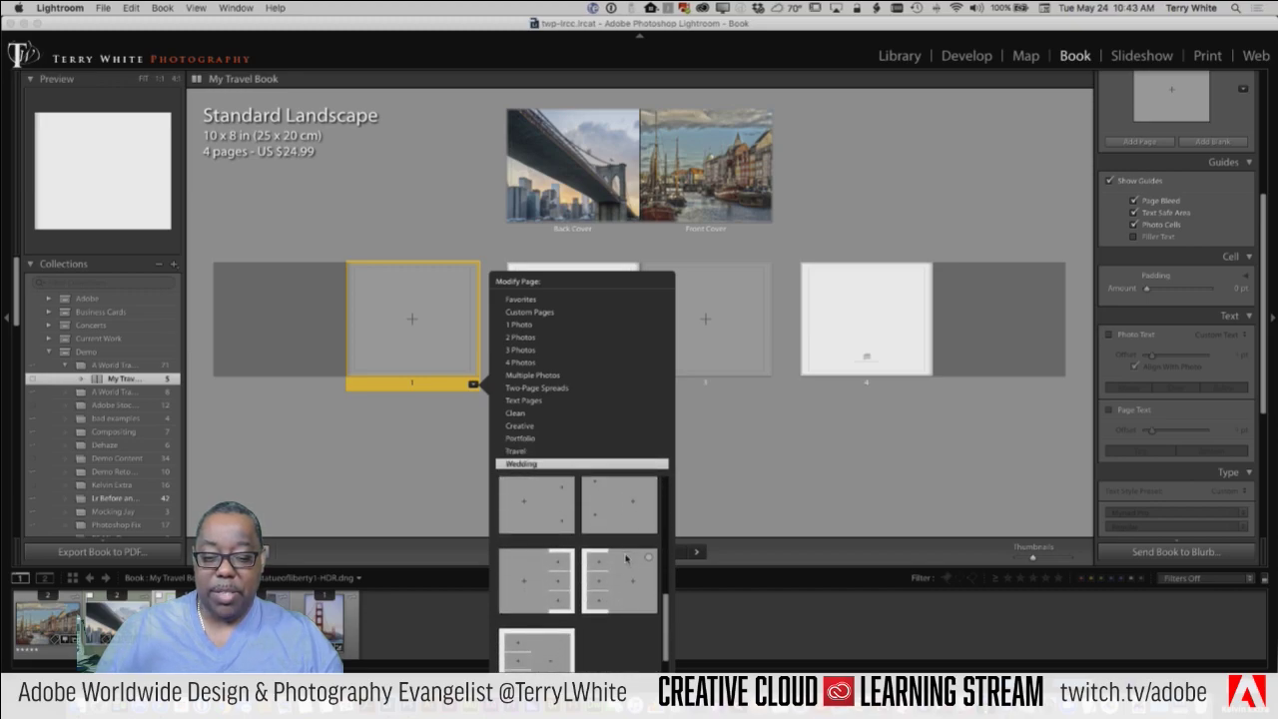
click(539, 389)
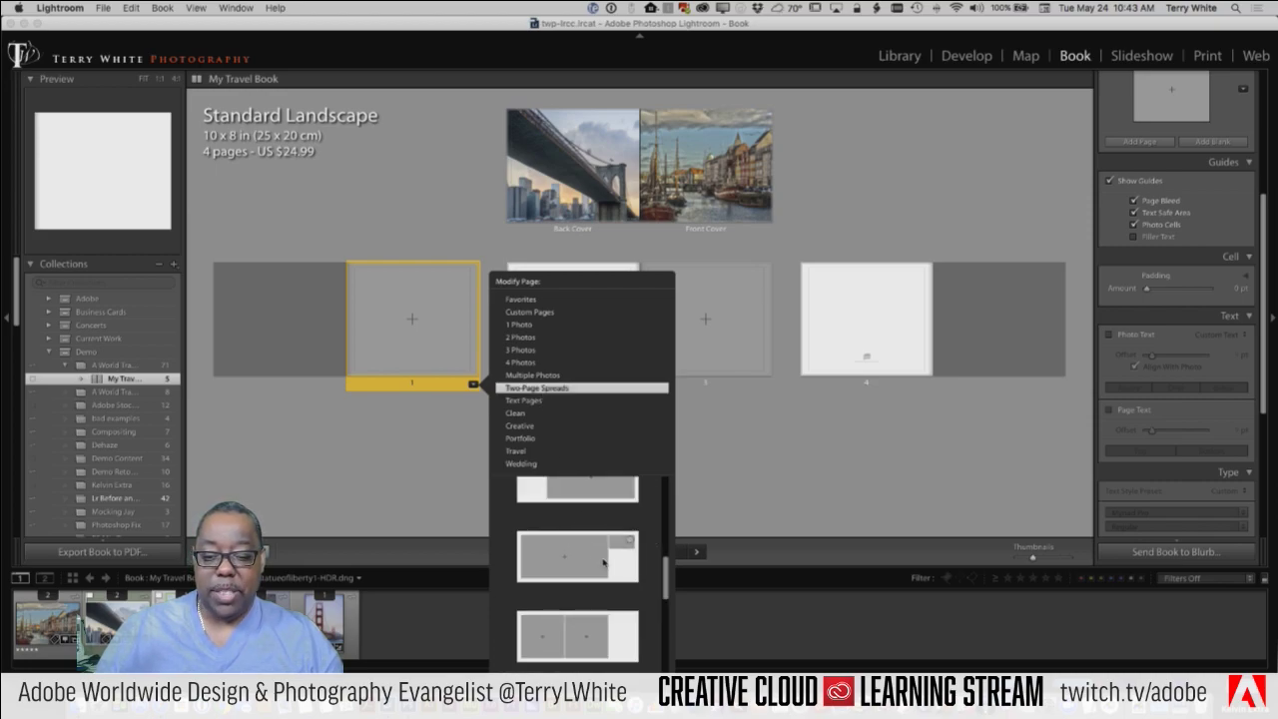
scroll(603, 562, up, 5)
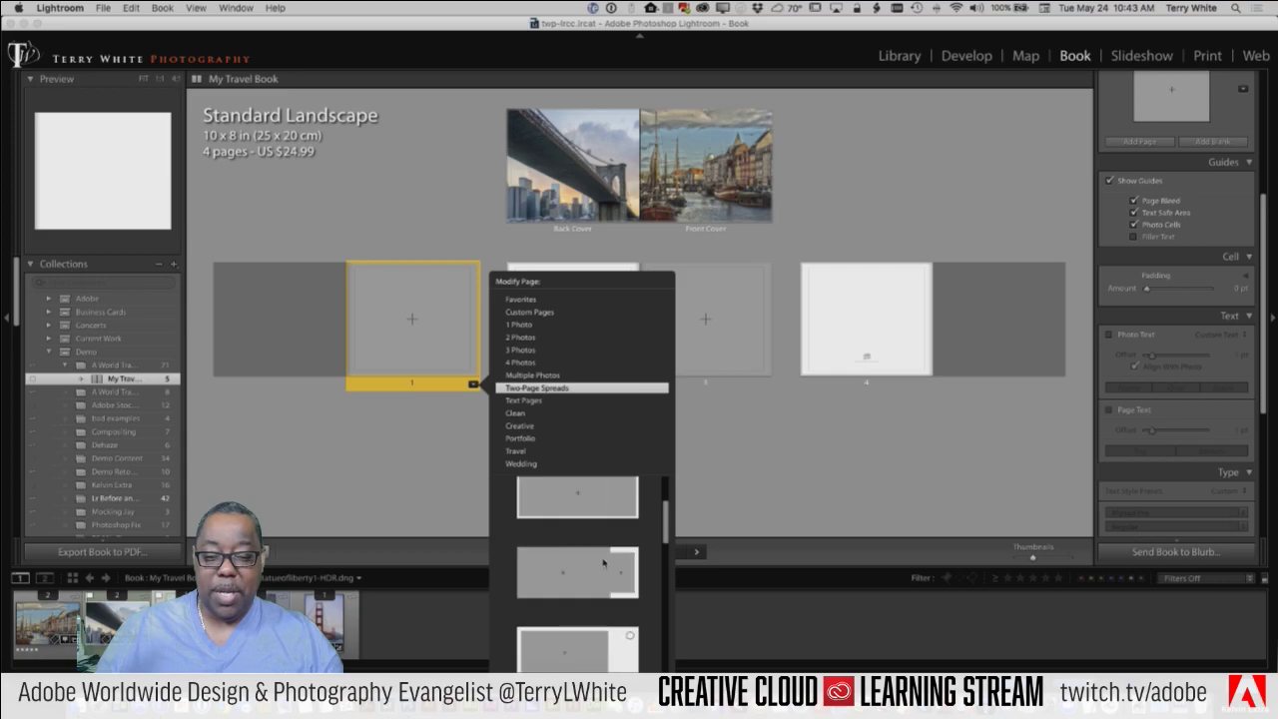
click(582, 536)
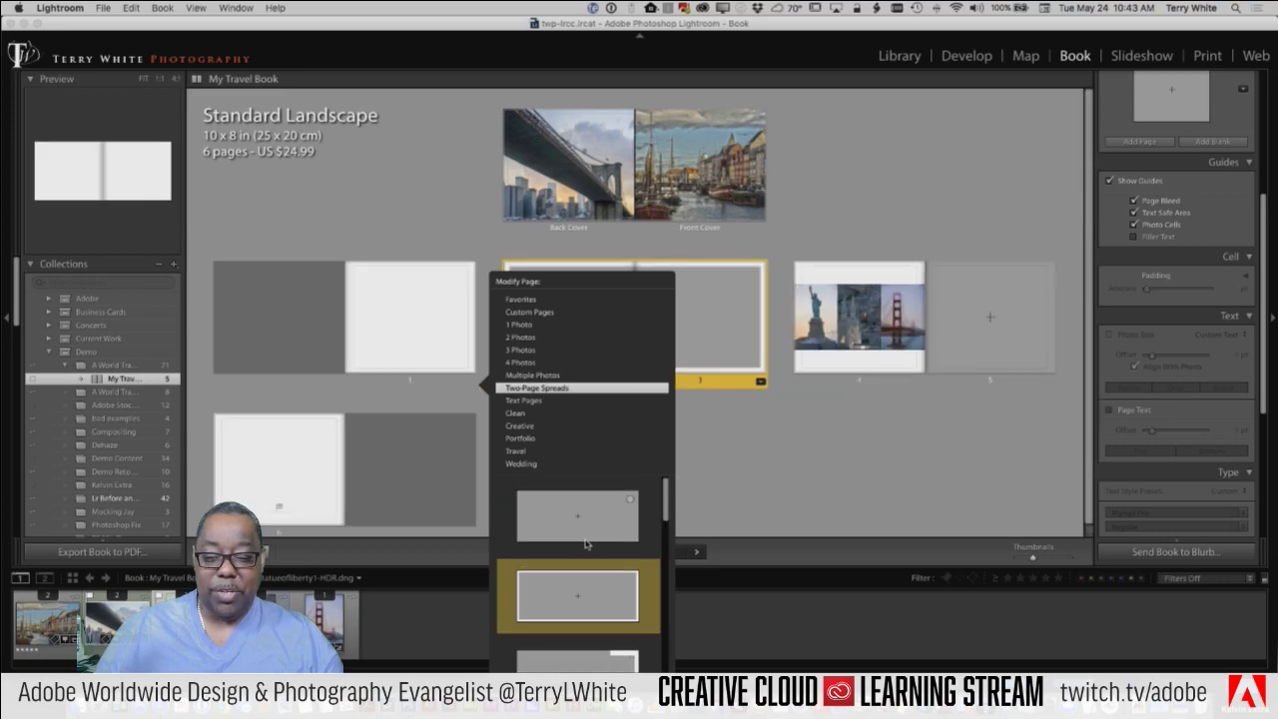
click(734, 462)
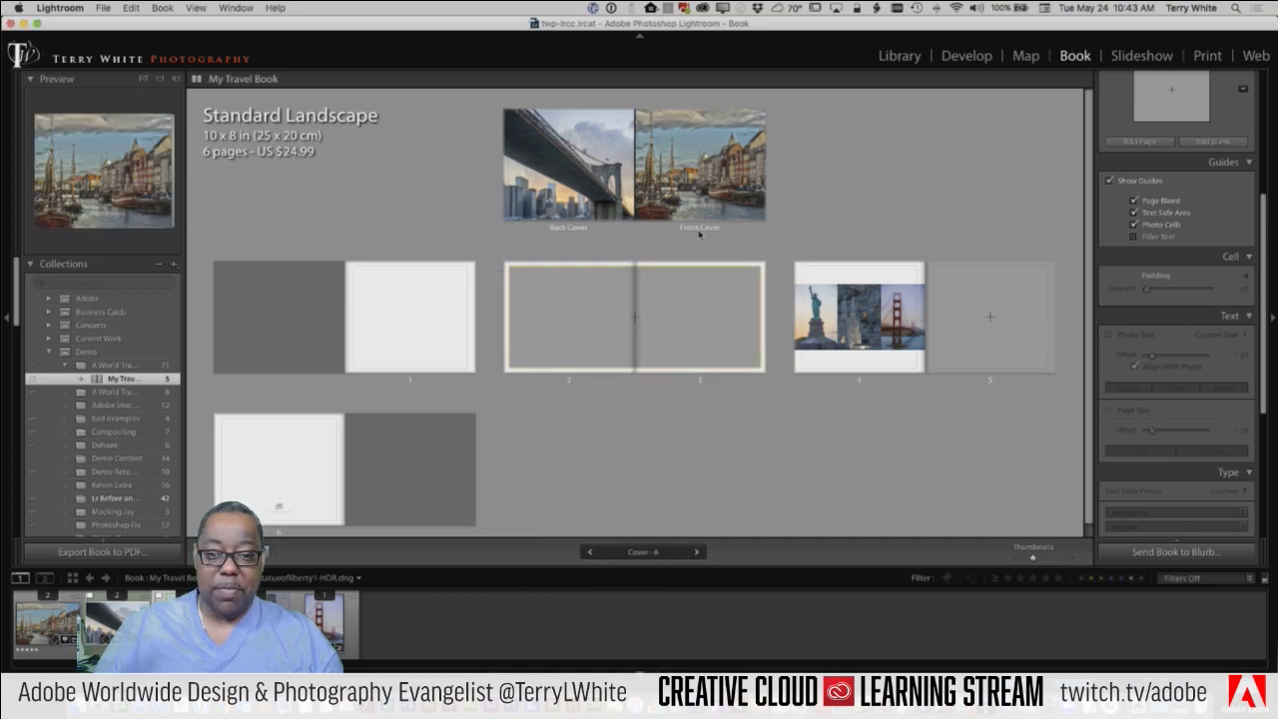
Step: Place the Brooklyn Bridge photo from the Filmstrip across the empty pages 2–3 spread
click(702, 179)
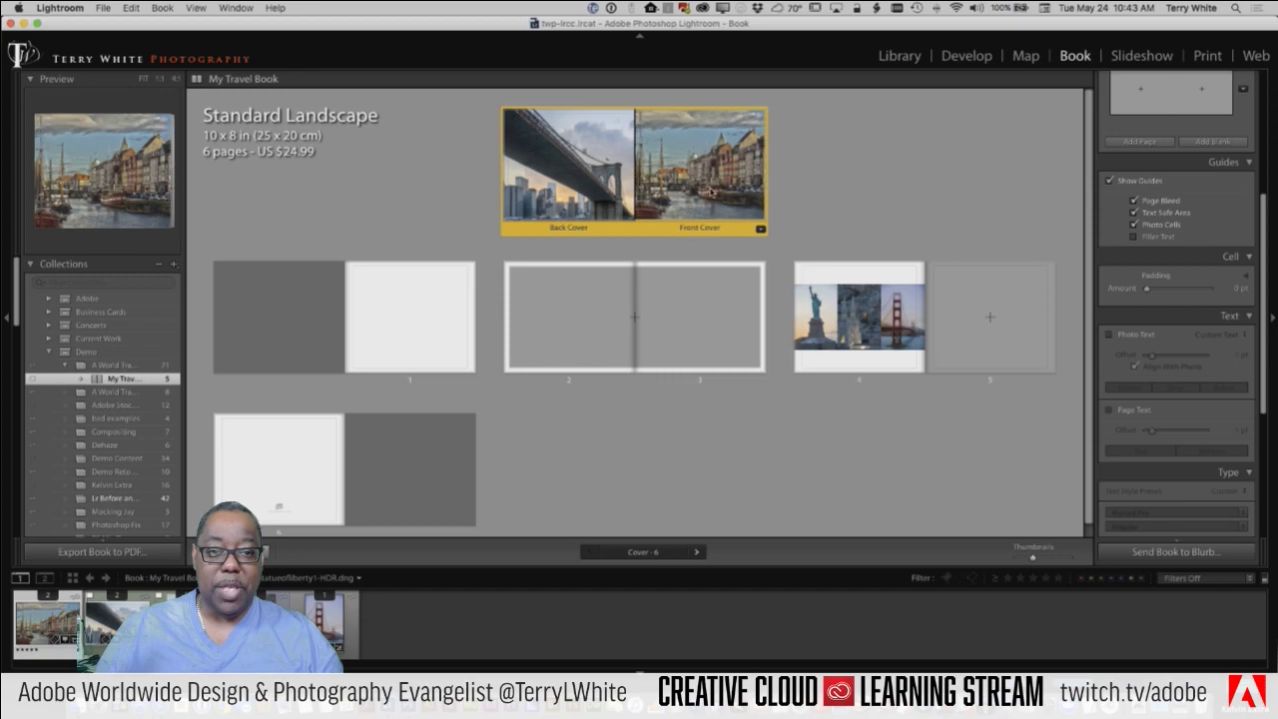
click(712, 192)
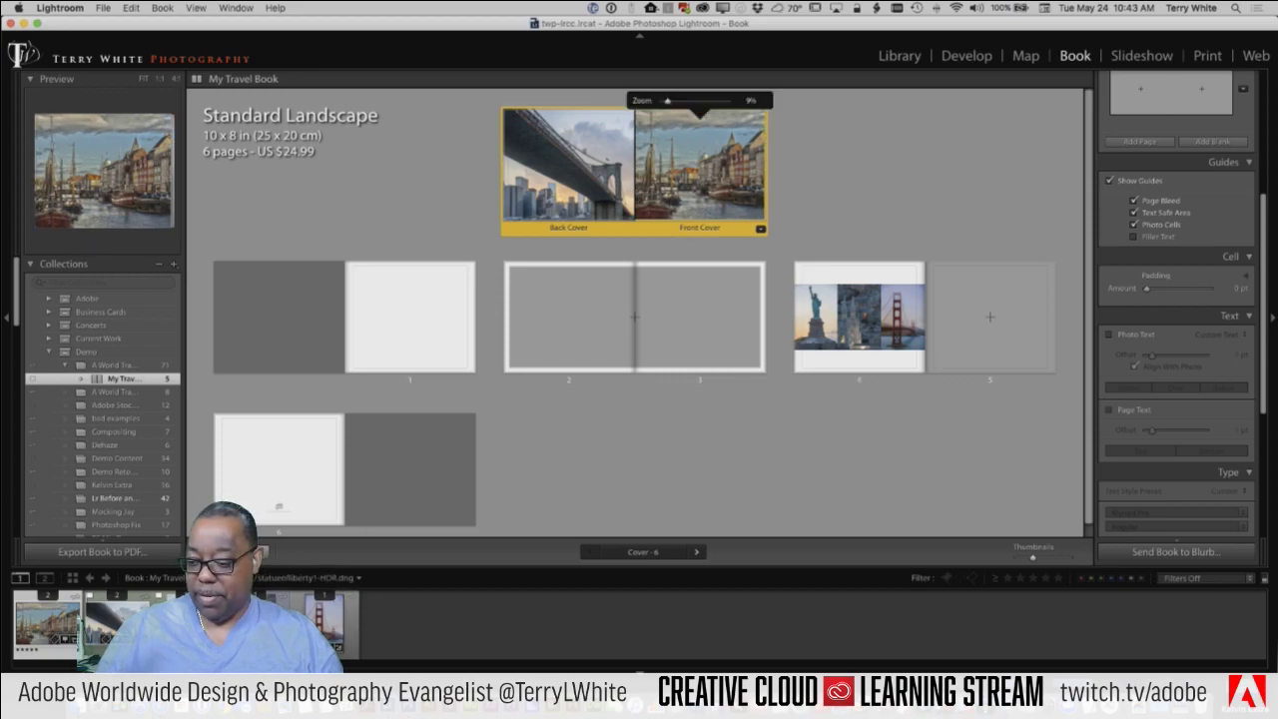
drag(230, 624, 657, 352)
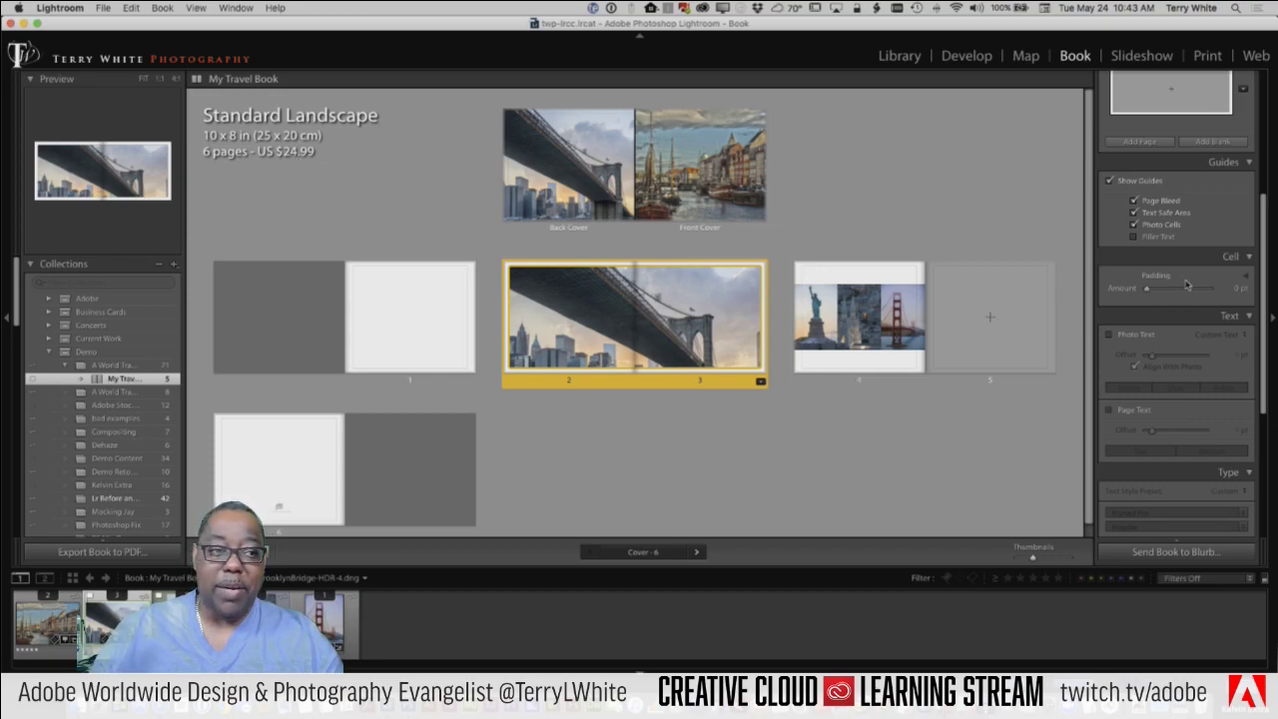
scroll(1190, 269, up, 10)
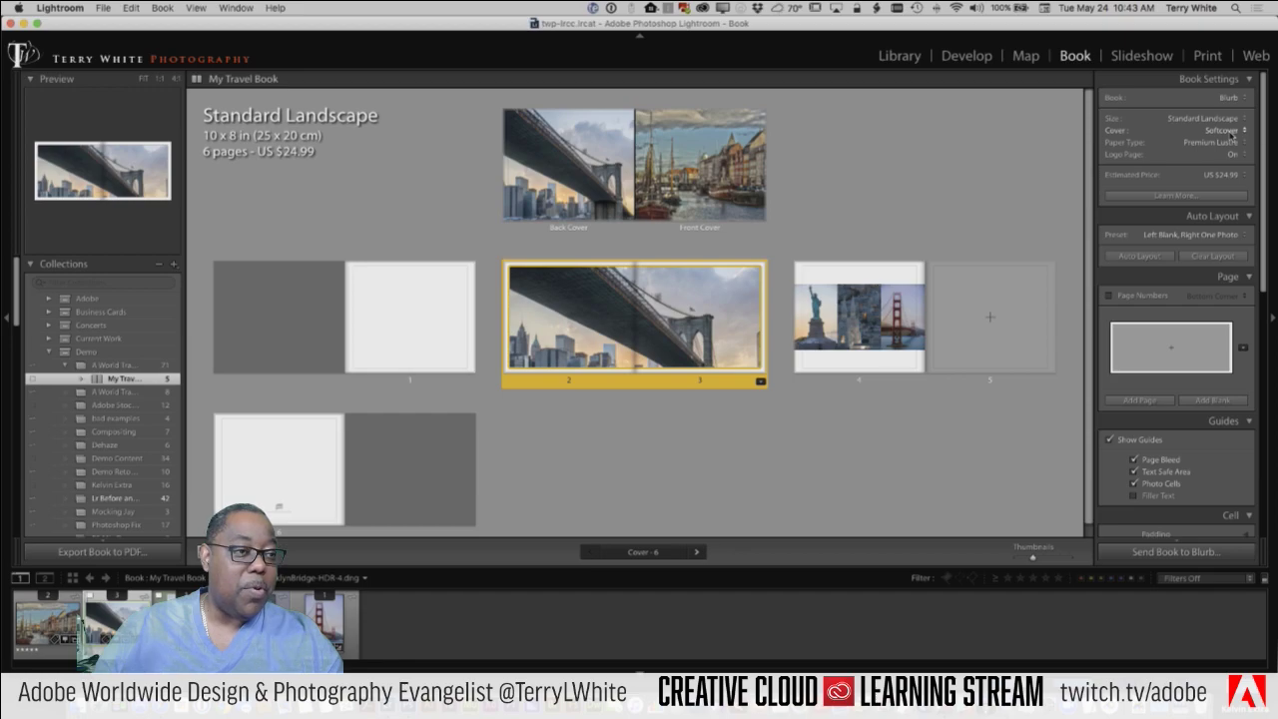
Step: Switch the cover to Hardcover Image Wrap and apply the mosaic cover layout
click(1232, 131)
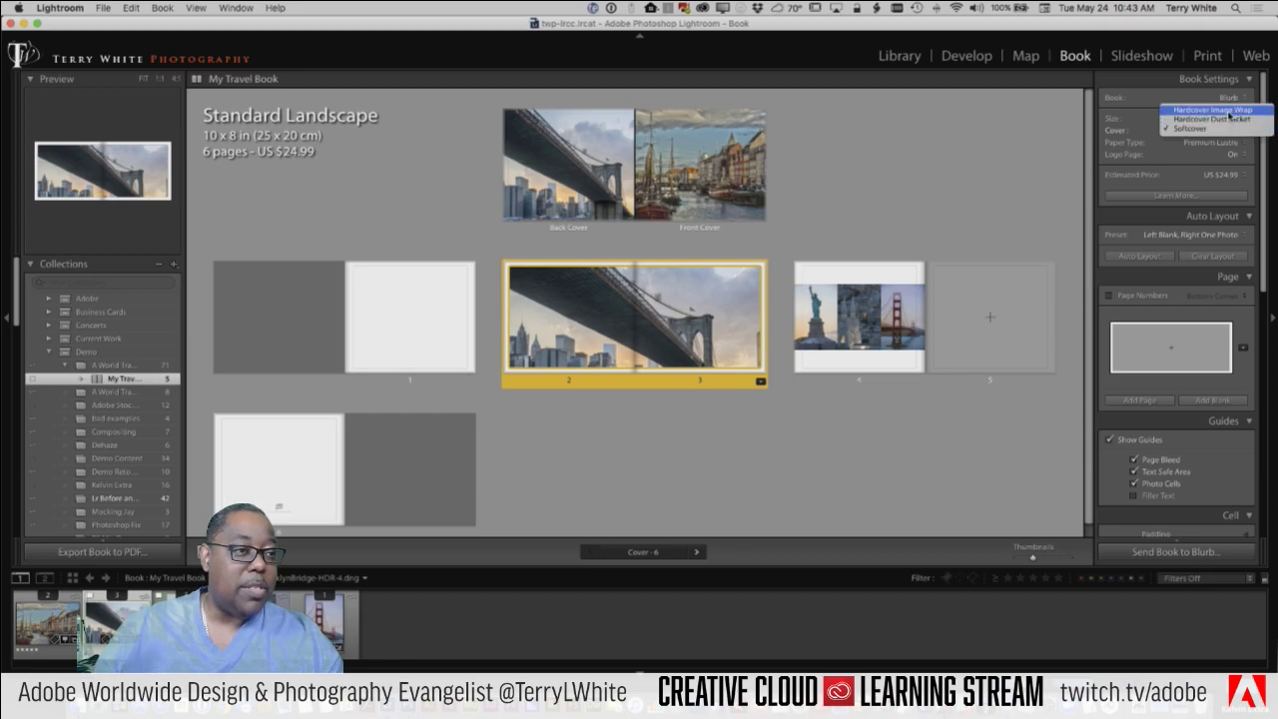
click(1229, 111)
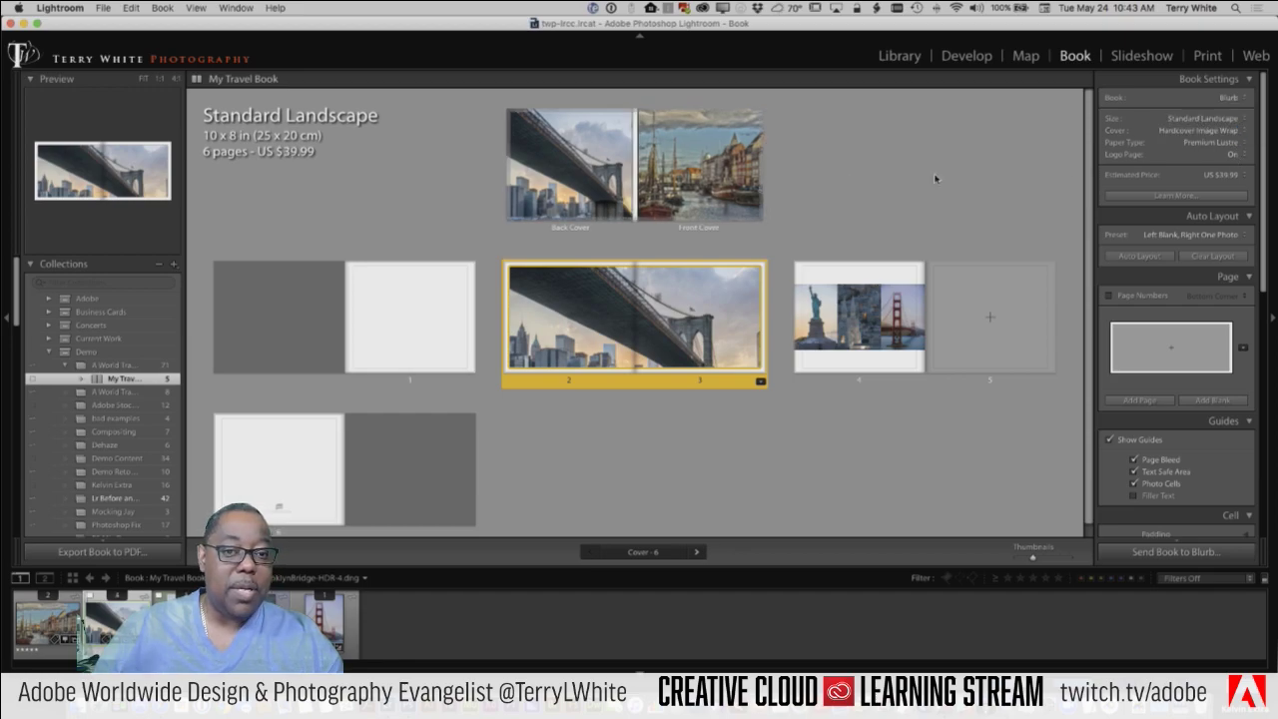
click(724, 184)
click(758, 231)
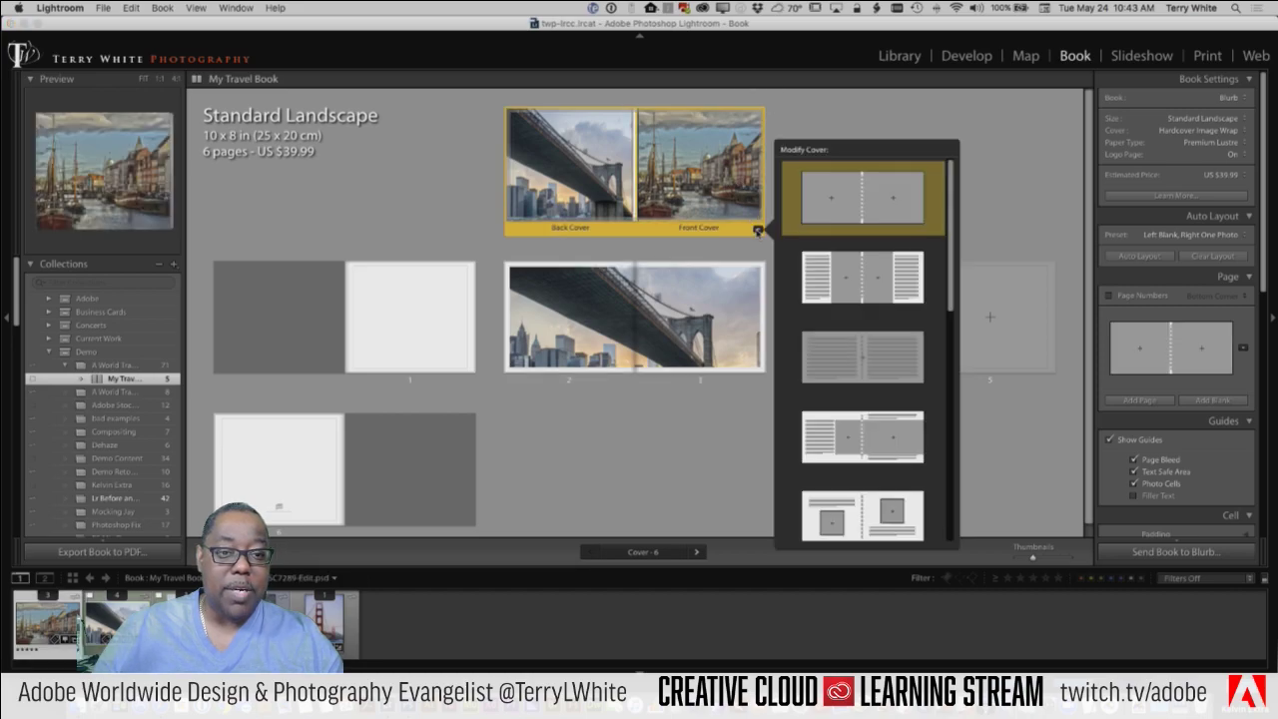
scroll(796, 296, down, 5)
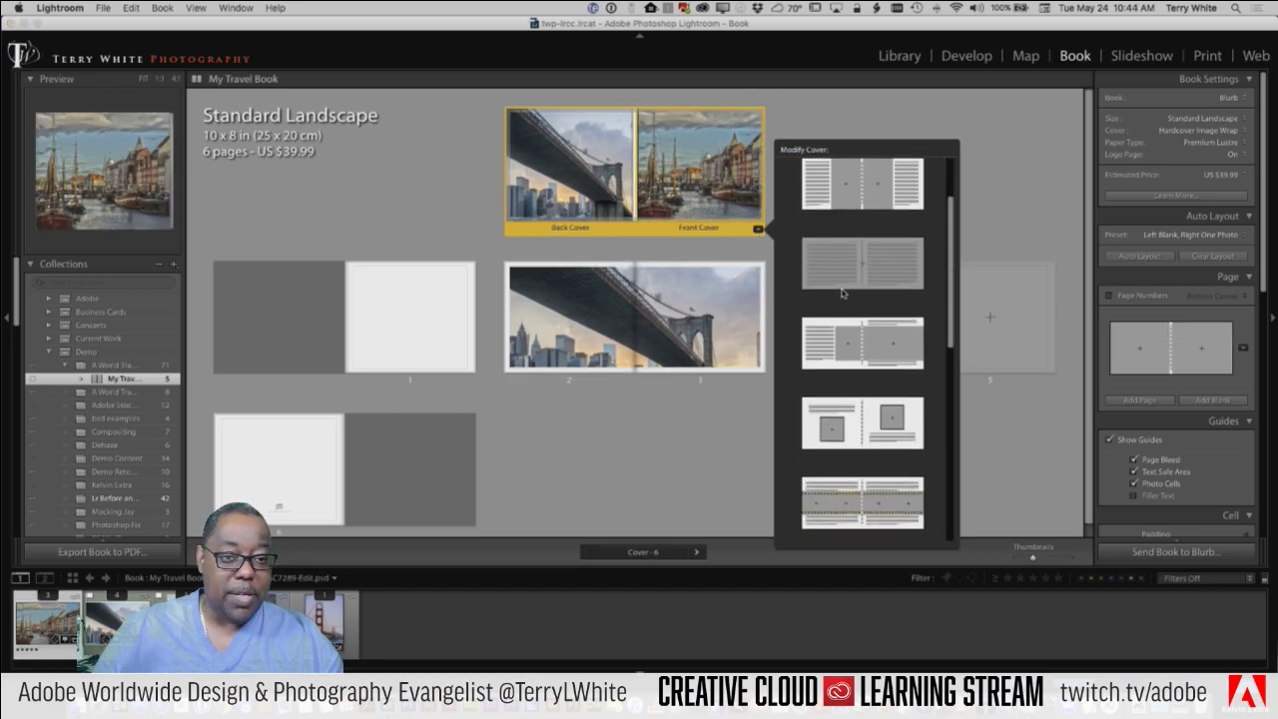
scroll(842, 292, down, 5)
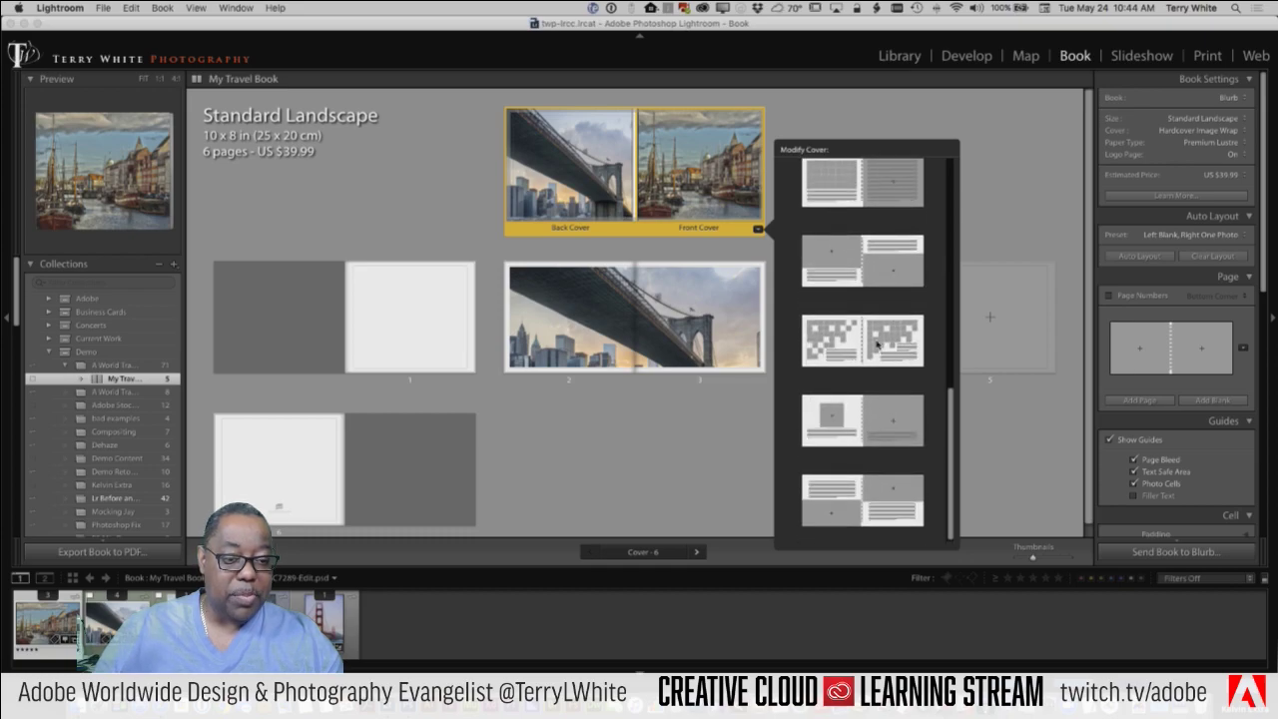
click(880, 341)
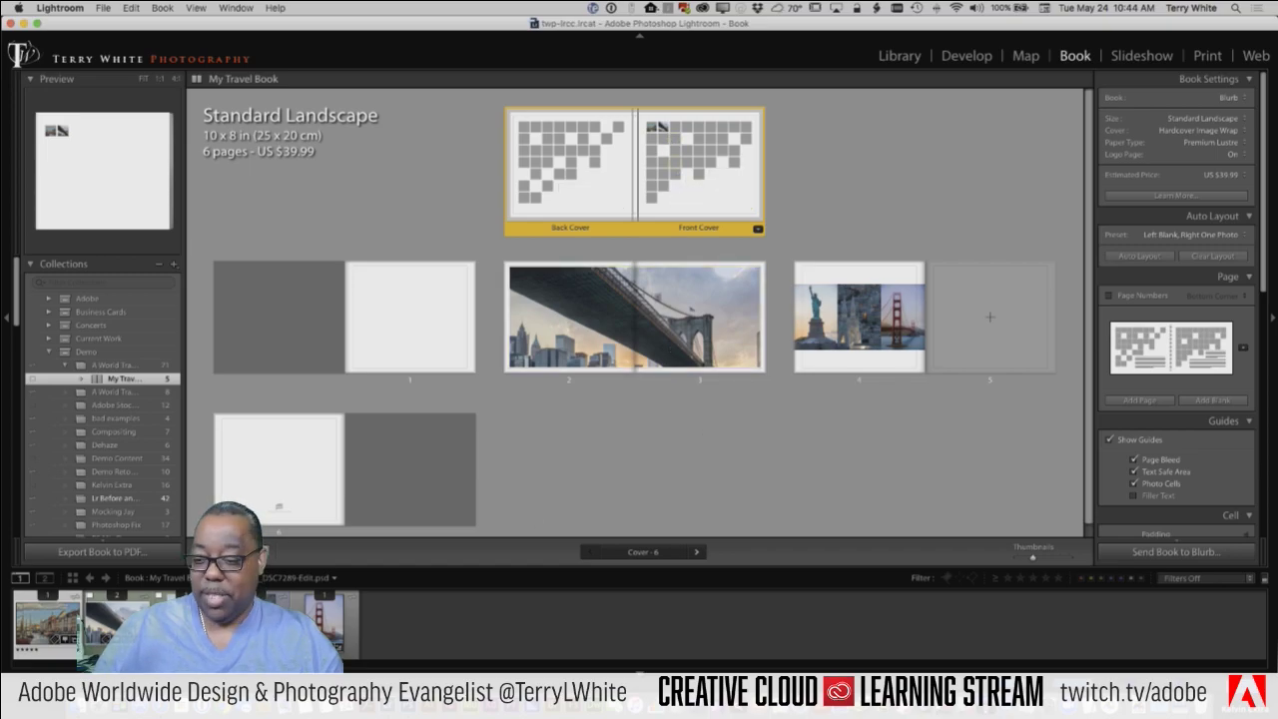
Step: In Spread View, drop the Golden Gate Bridge and another photo into front-cover mosaic cells
key(super+r)
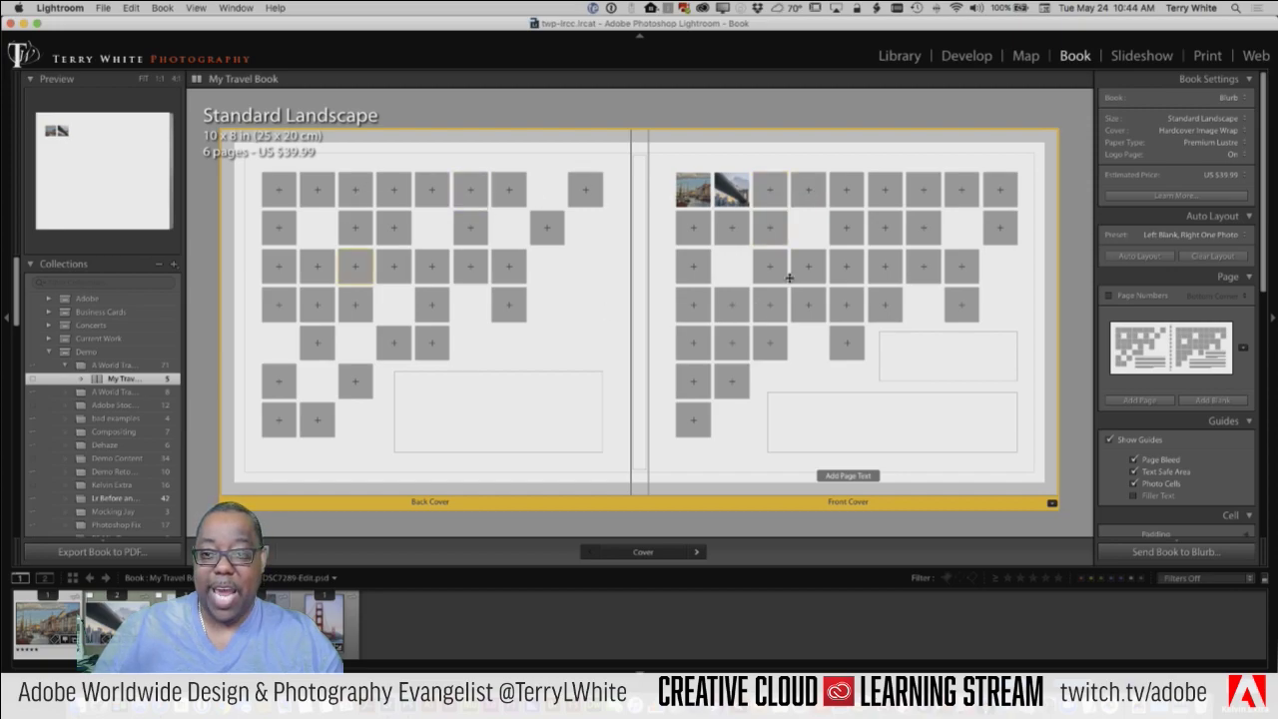
click(909, 369)
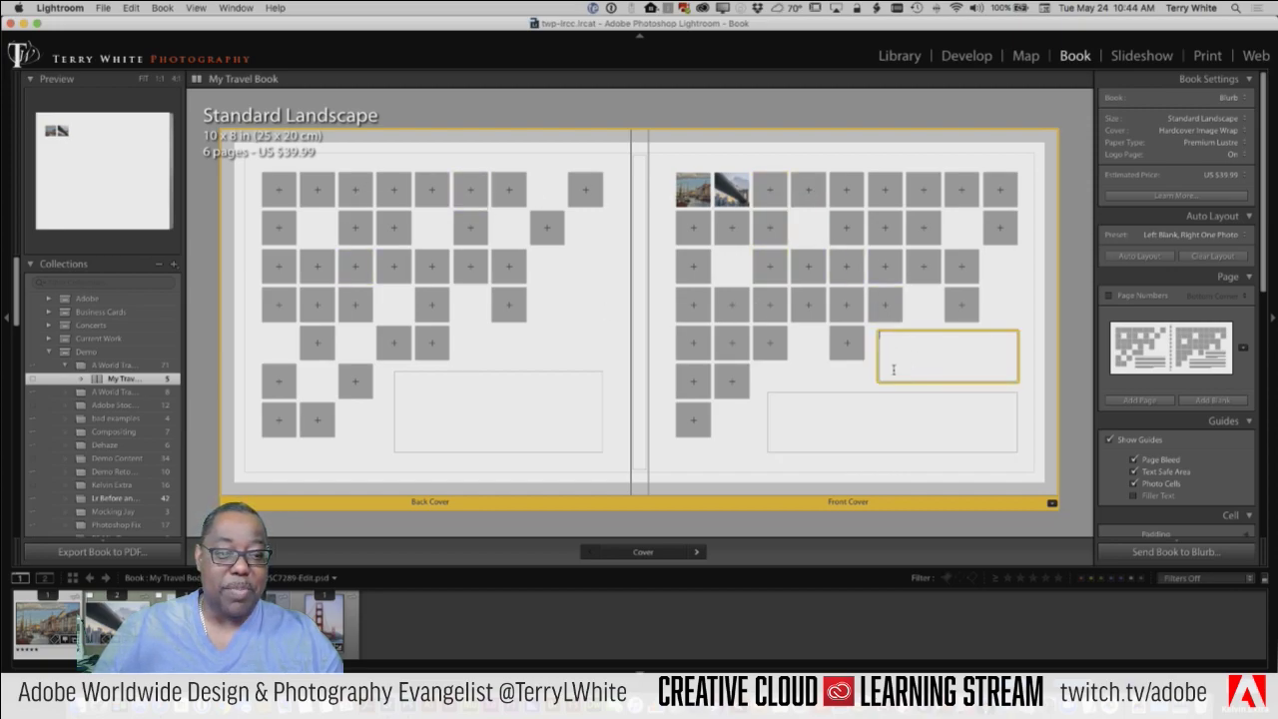
click(802, 424)
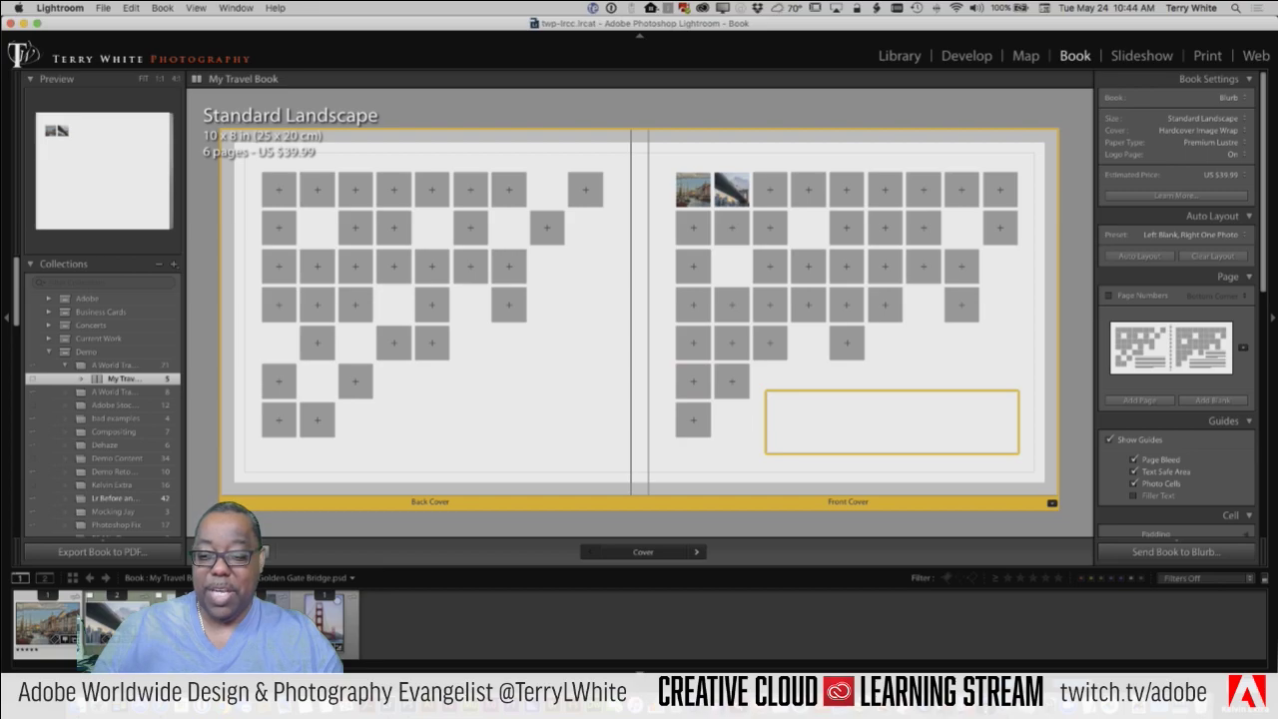
drag(265, 551, 693, 312)
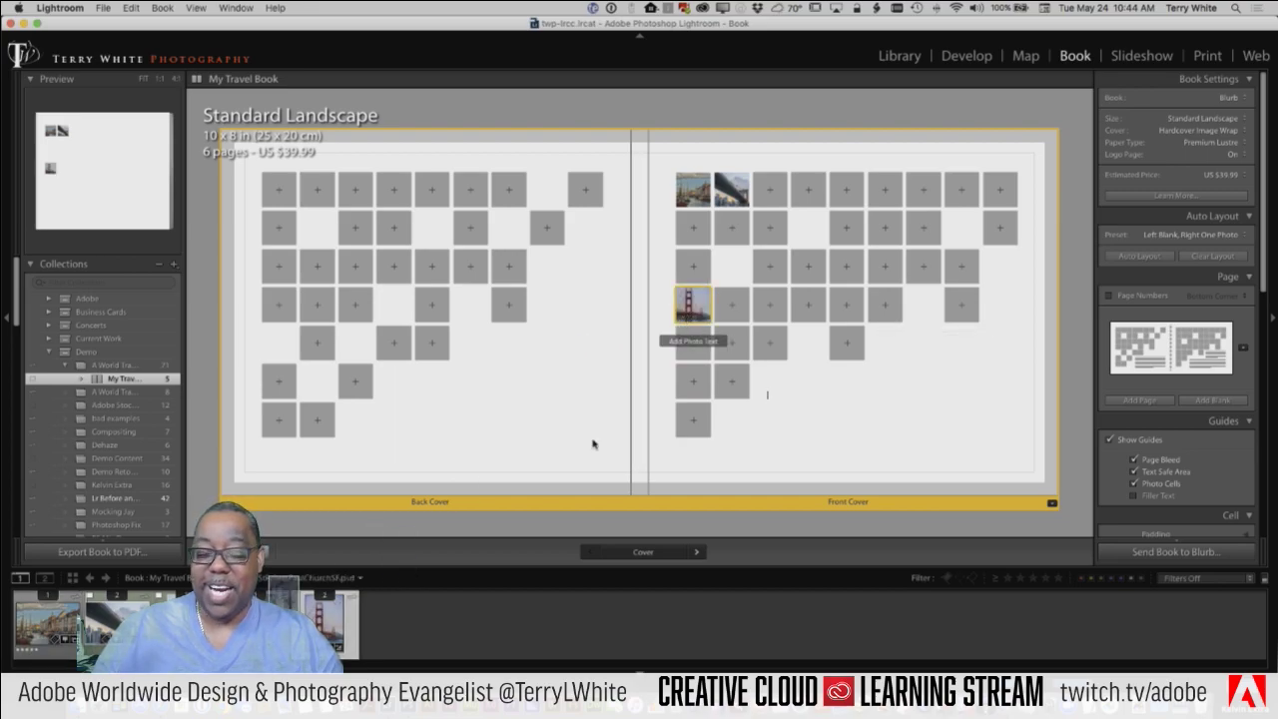
drag(285, 610, 808, 268)
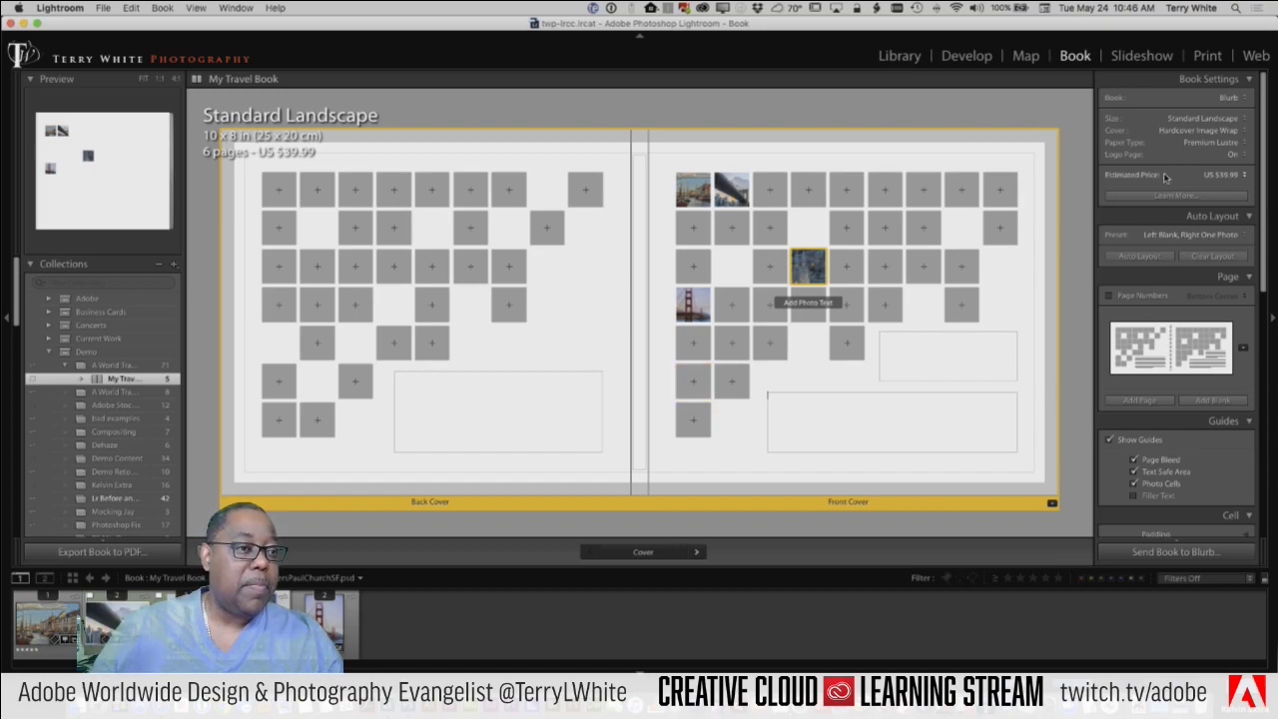
Step: Change the book size to Small Square and confirm Change Size and Relayout
click(1210, 118)
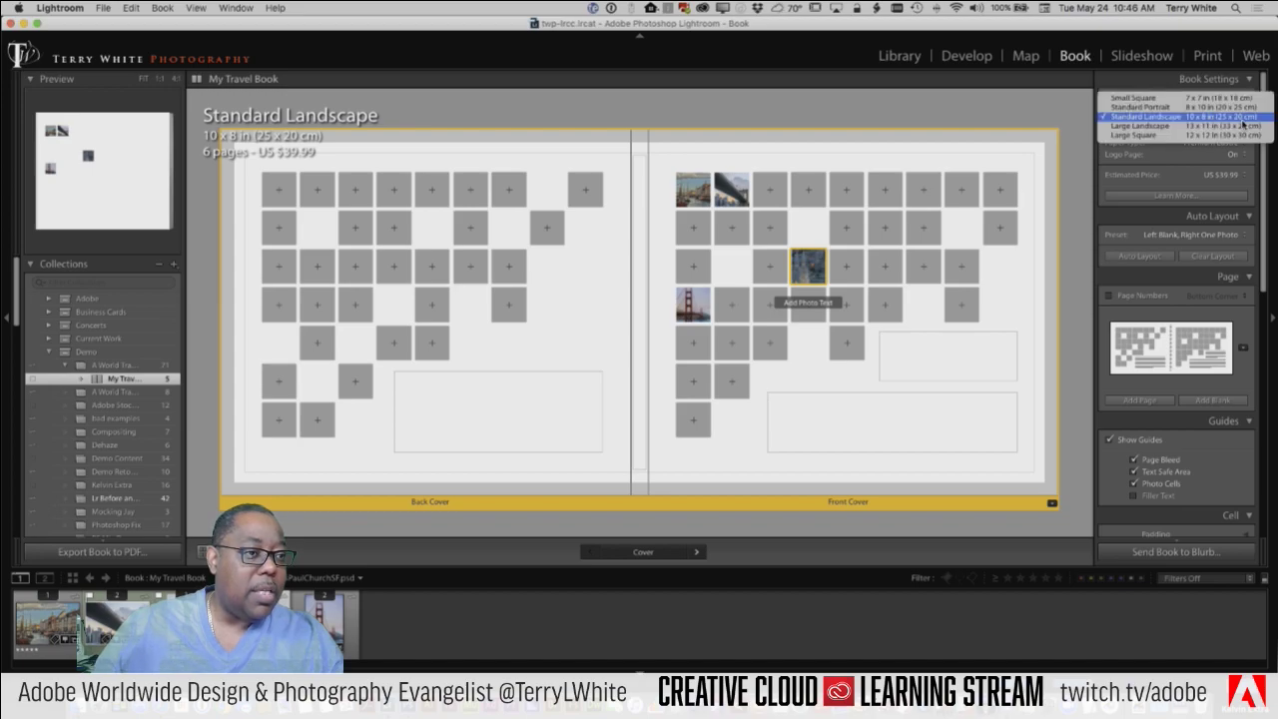
click(1208, 98)
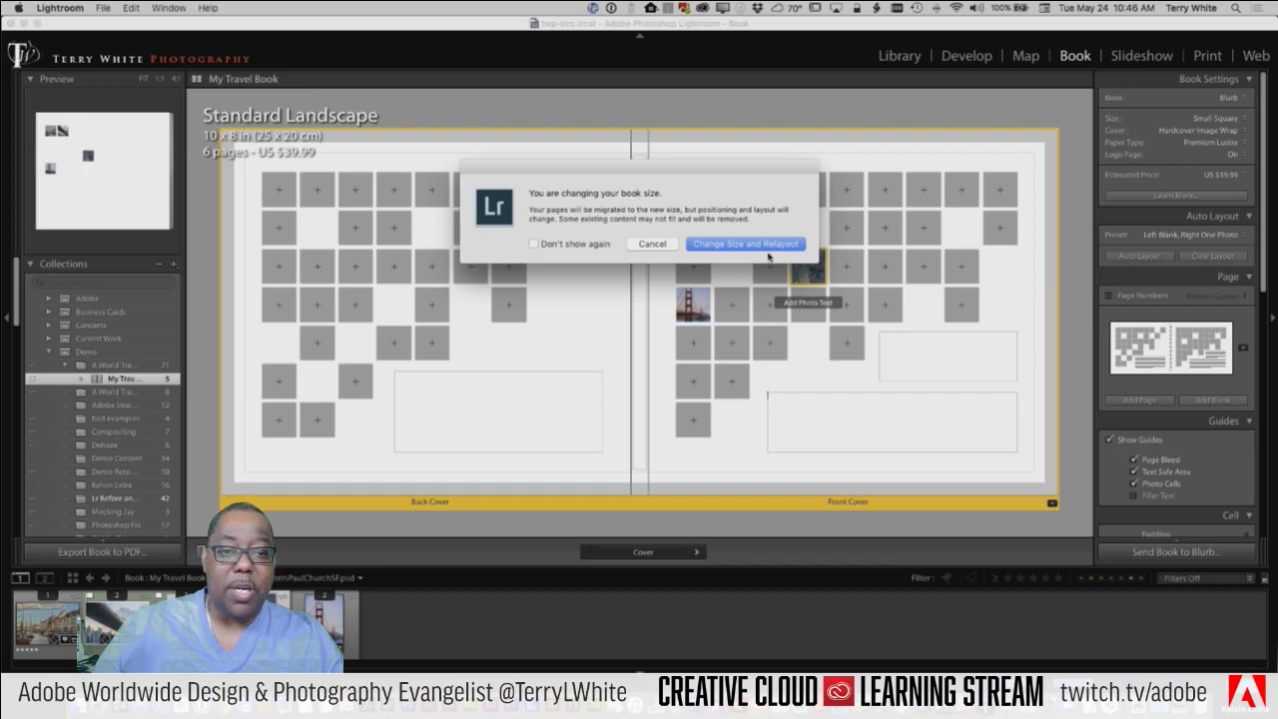
click(767, 245)
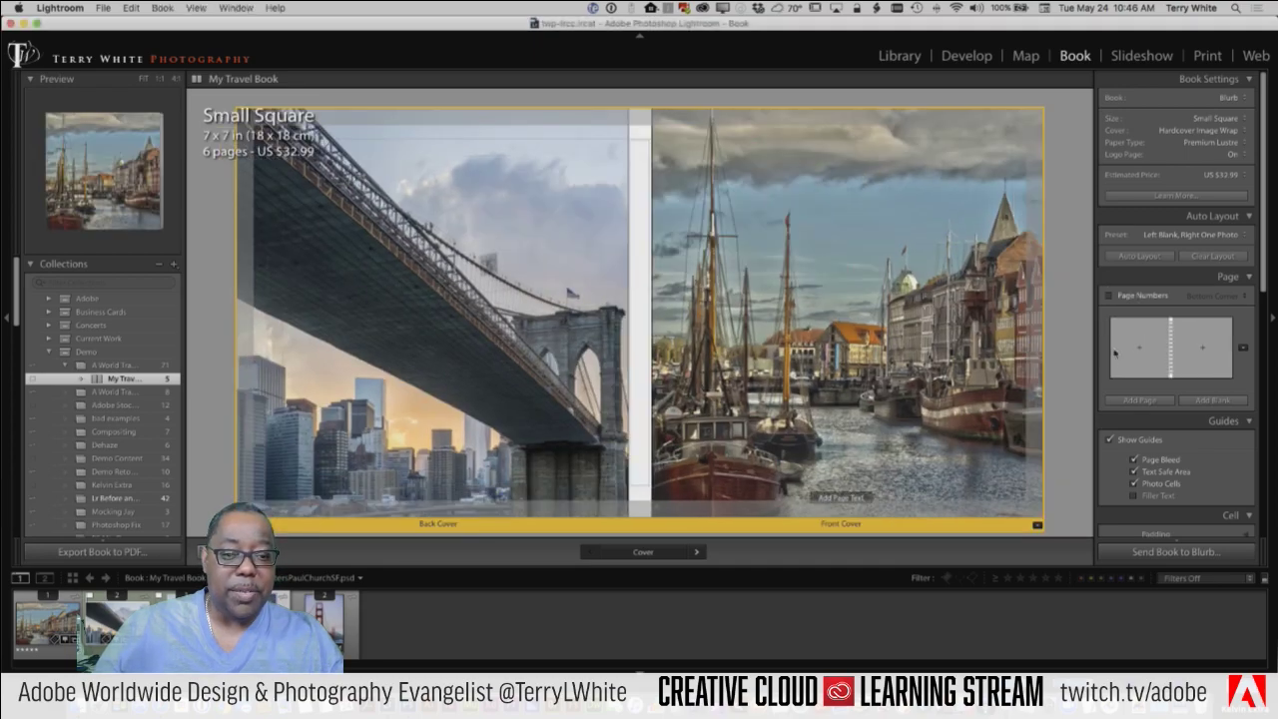
click(1217, 119)
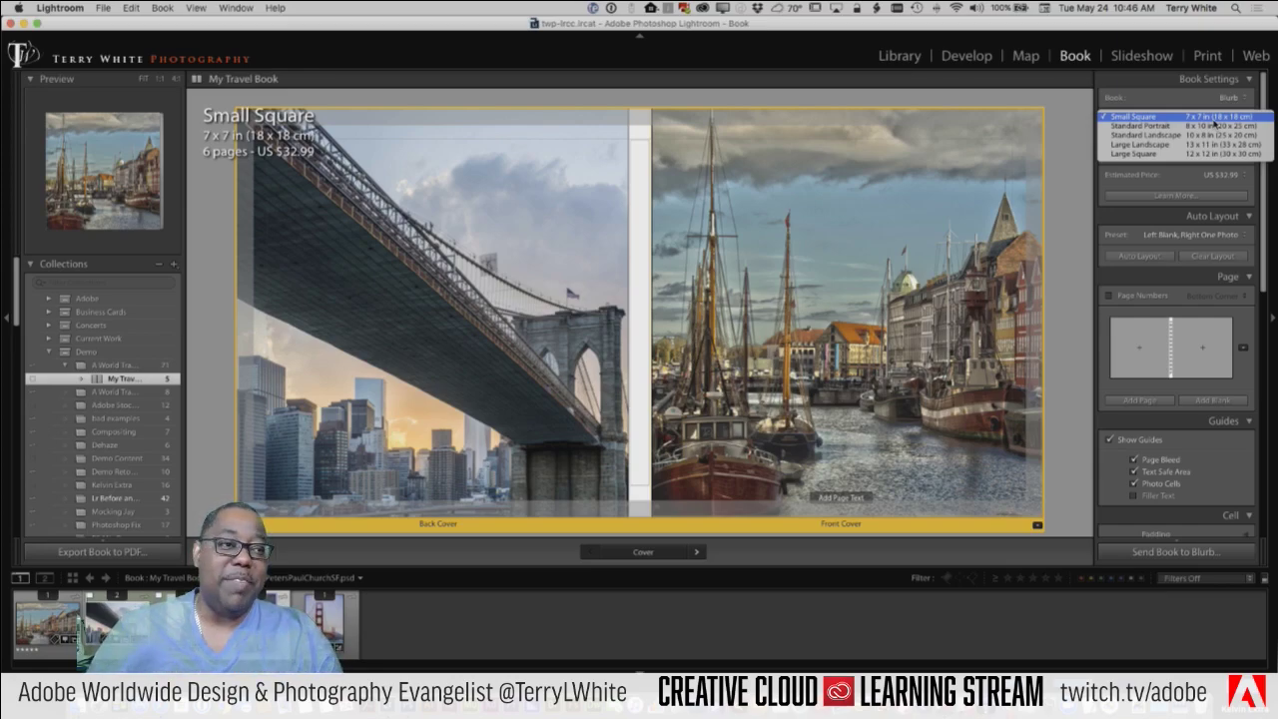
click(1080, 124)
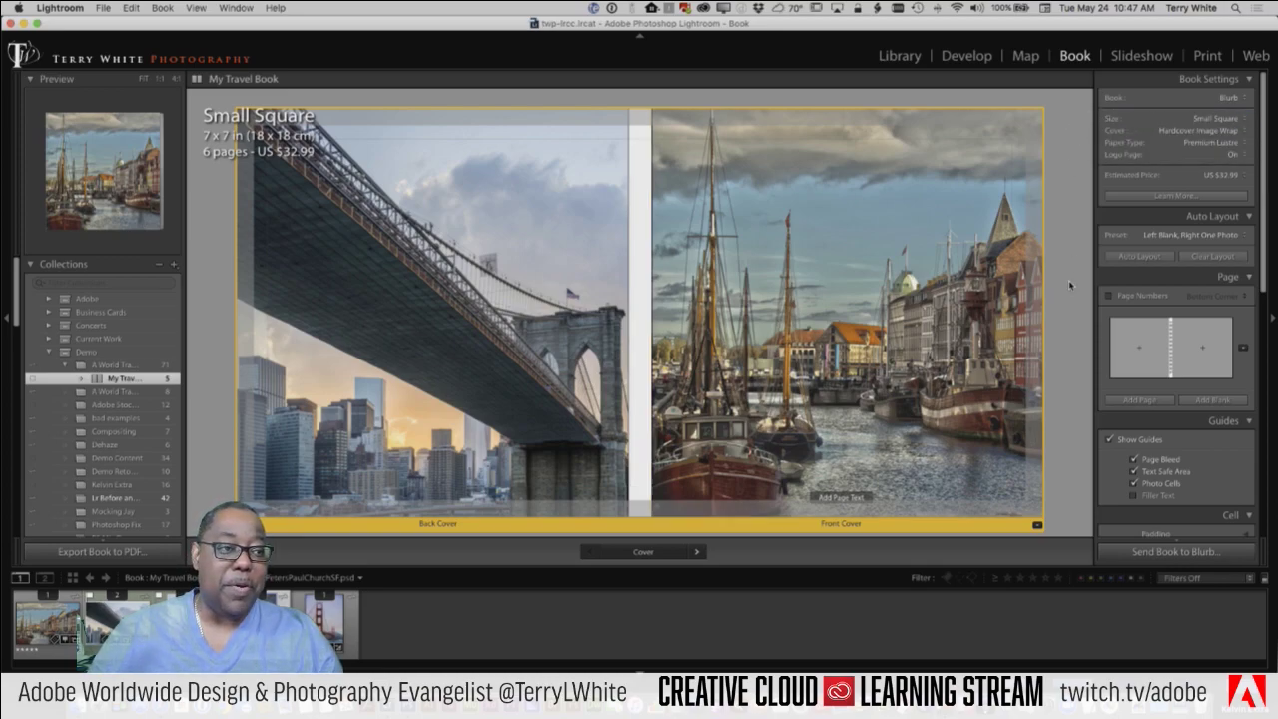
scroll(1138, 449, down, 5)
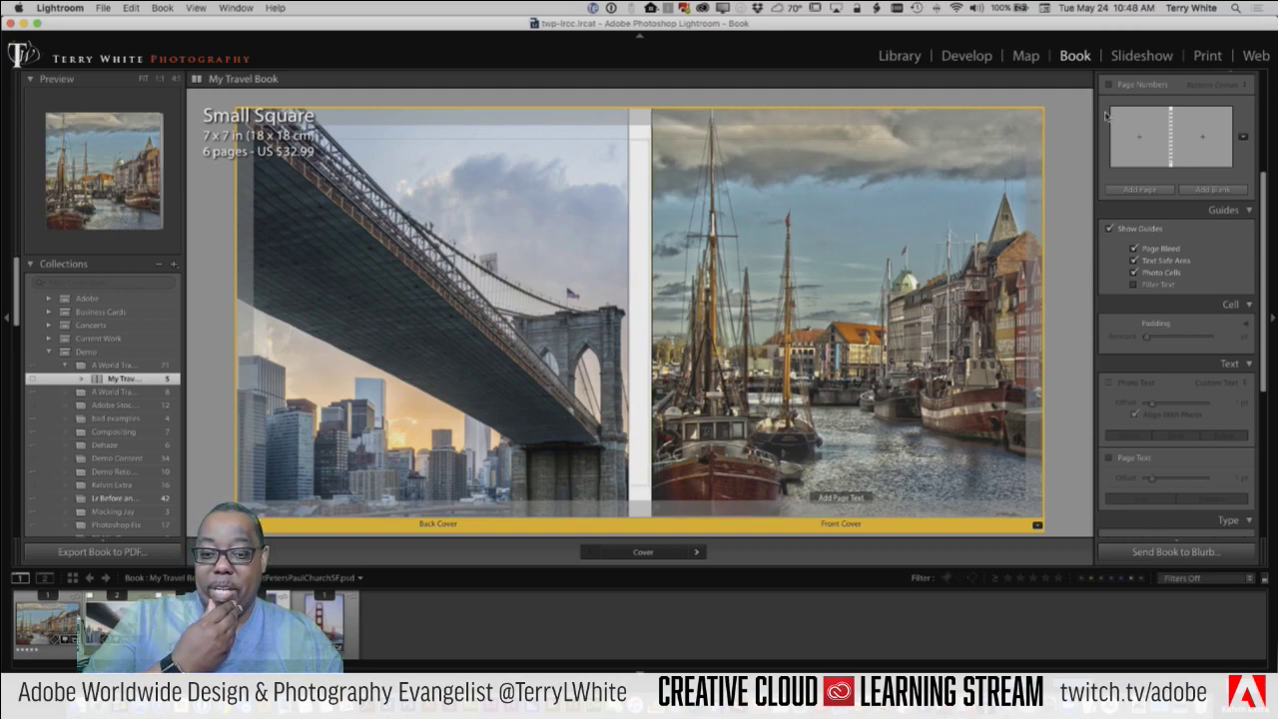
Step: Switch to the Library and open the 16-photo Portfolio-Nature & Animals collection
click(904, 56)
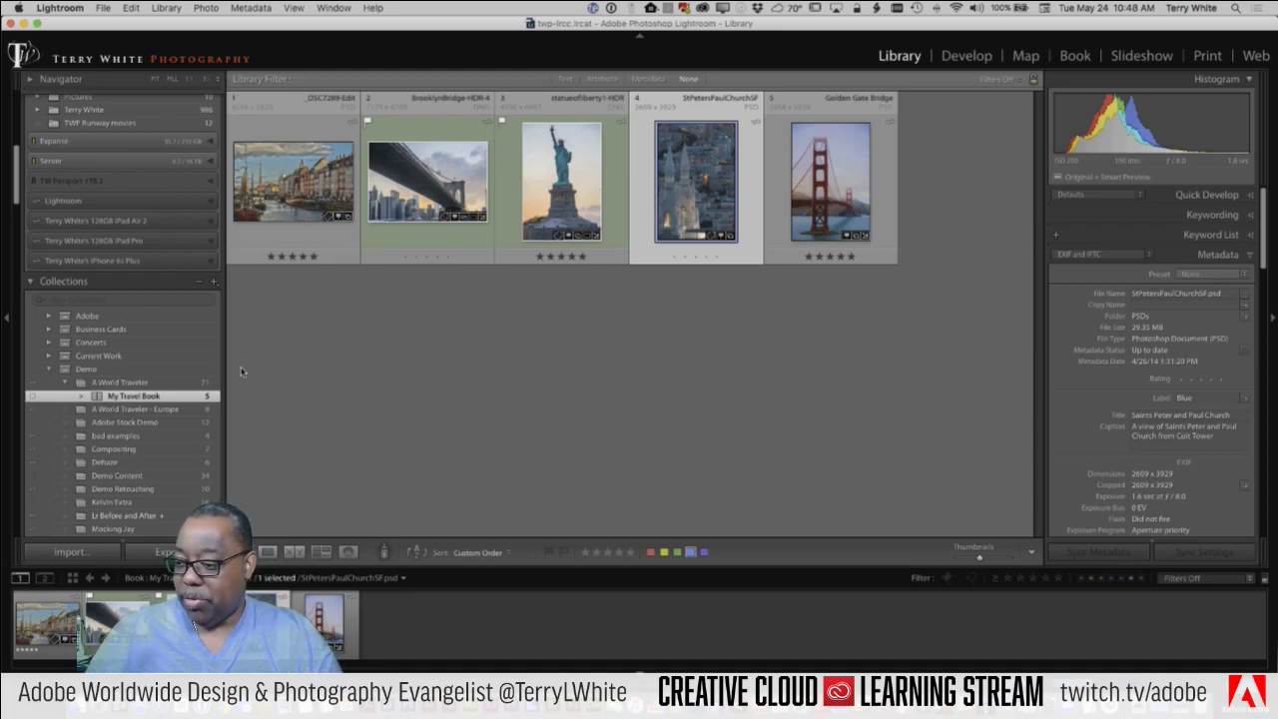
scroll(183, 408, down, 5)
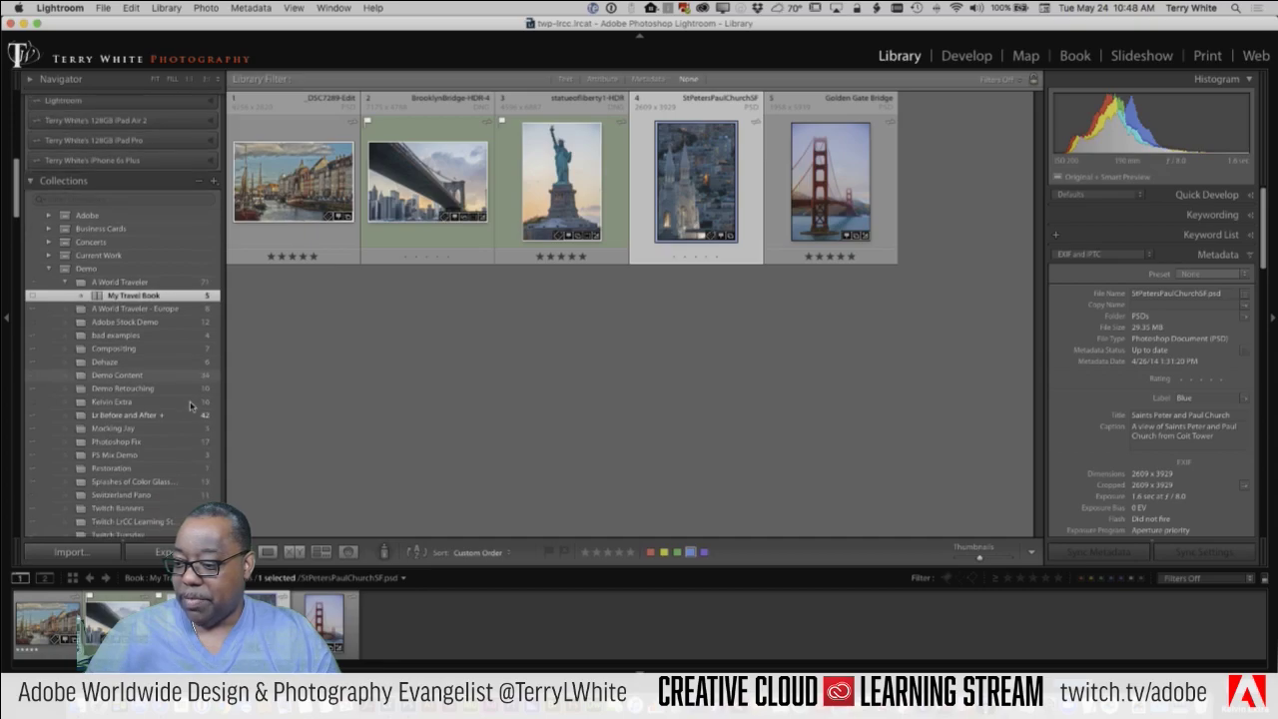
scroll(189, 406, down, 14)
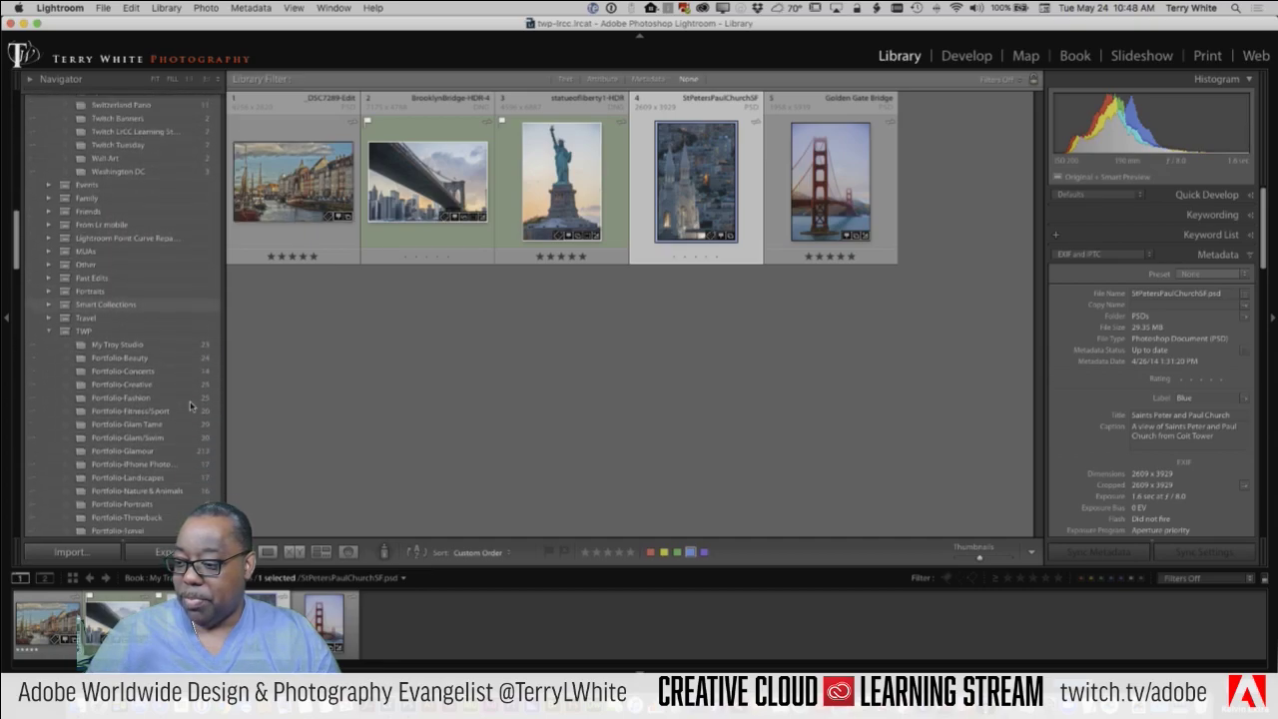
scroll(190, 405, down, 2)
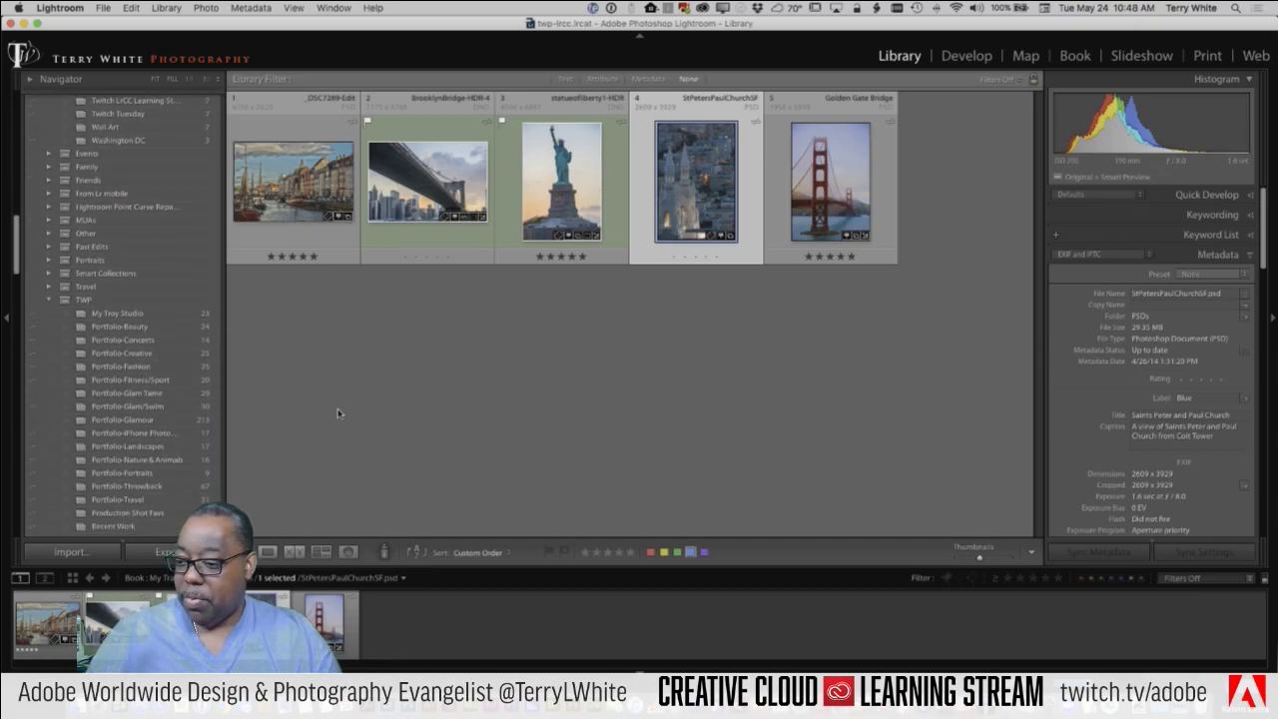
click(142, 461)
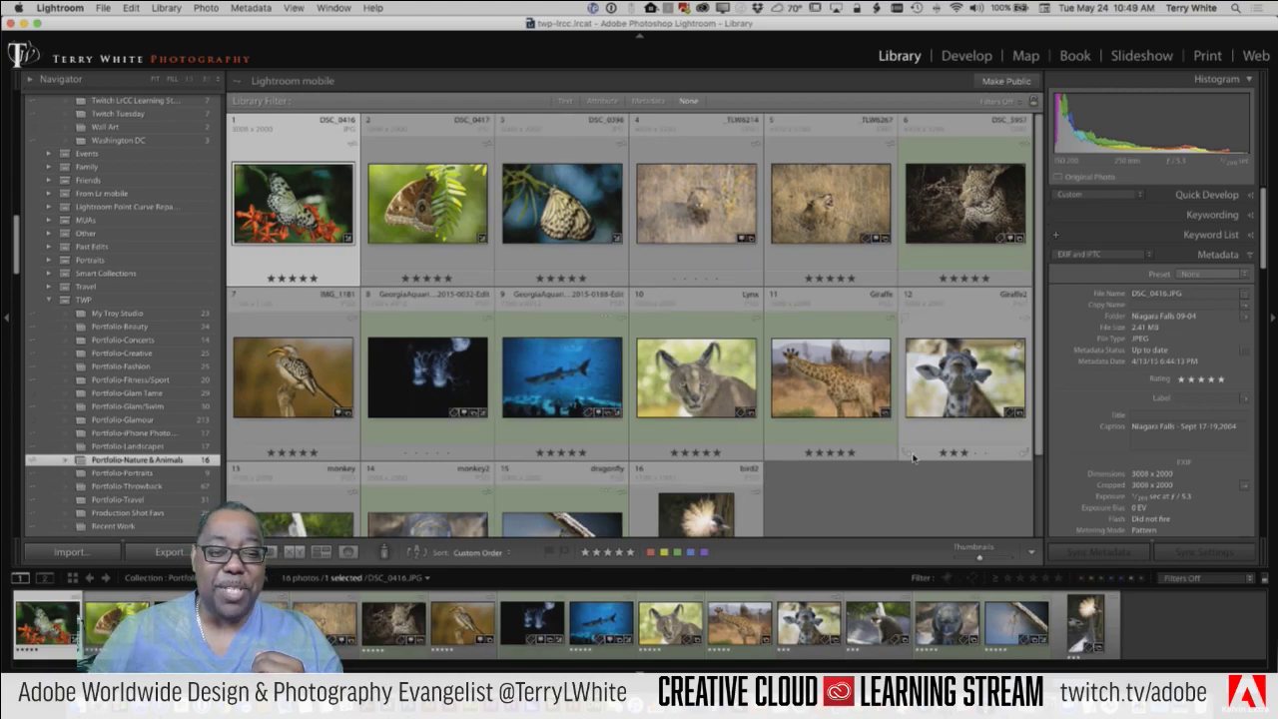
scroll(912, 456, down, 3)
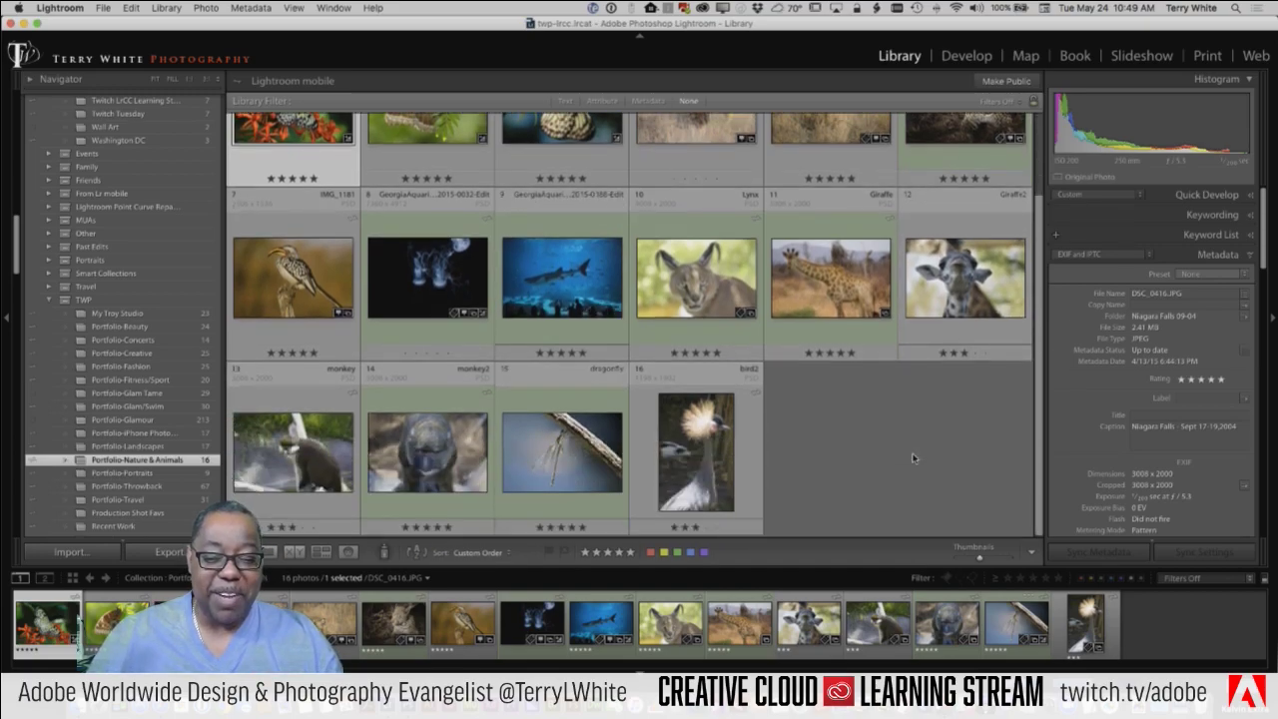
scroll(912, 457, up, 3)
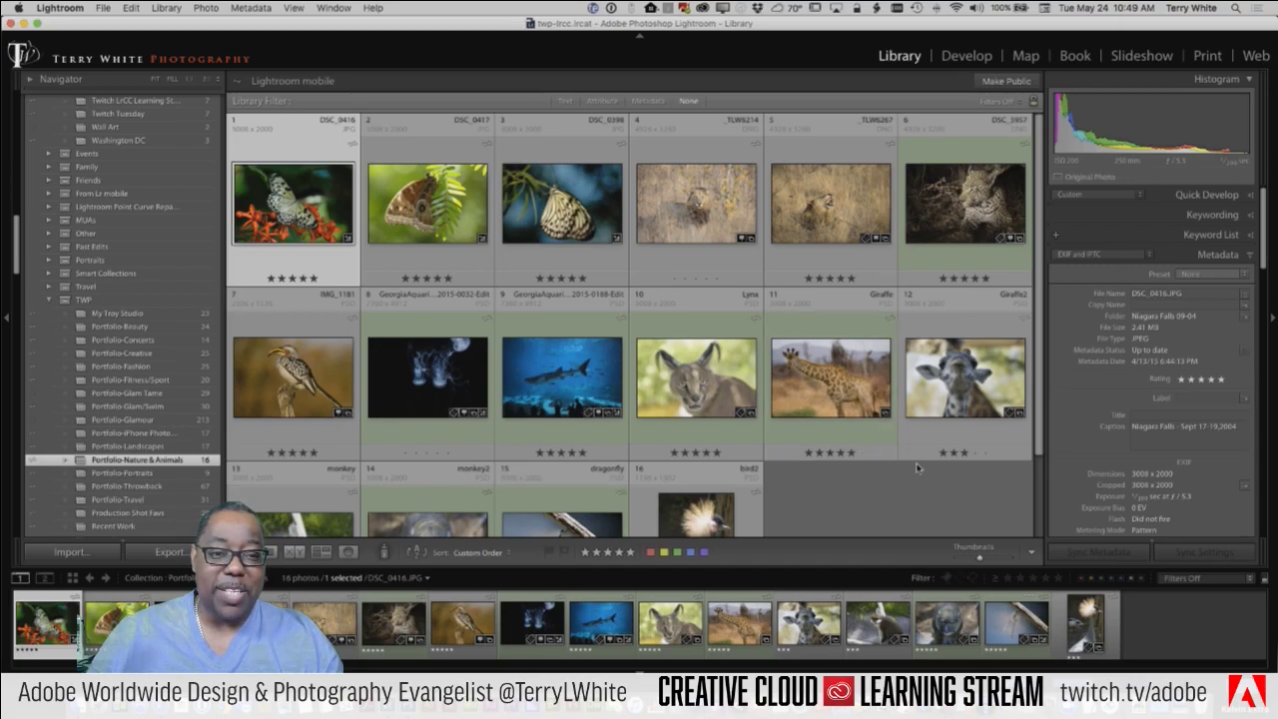
Step: Enter the Slideshow module and apply the built-in Simple template
click(1139, 56)
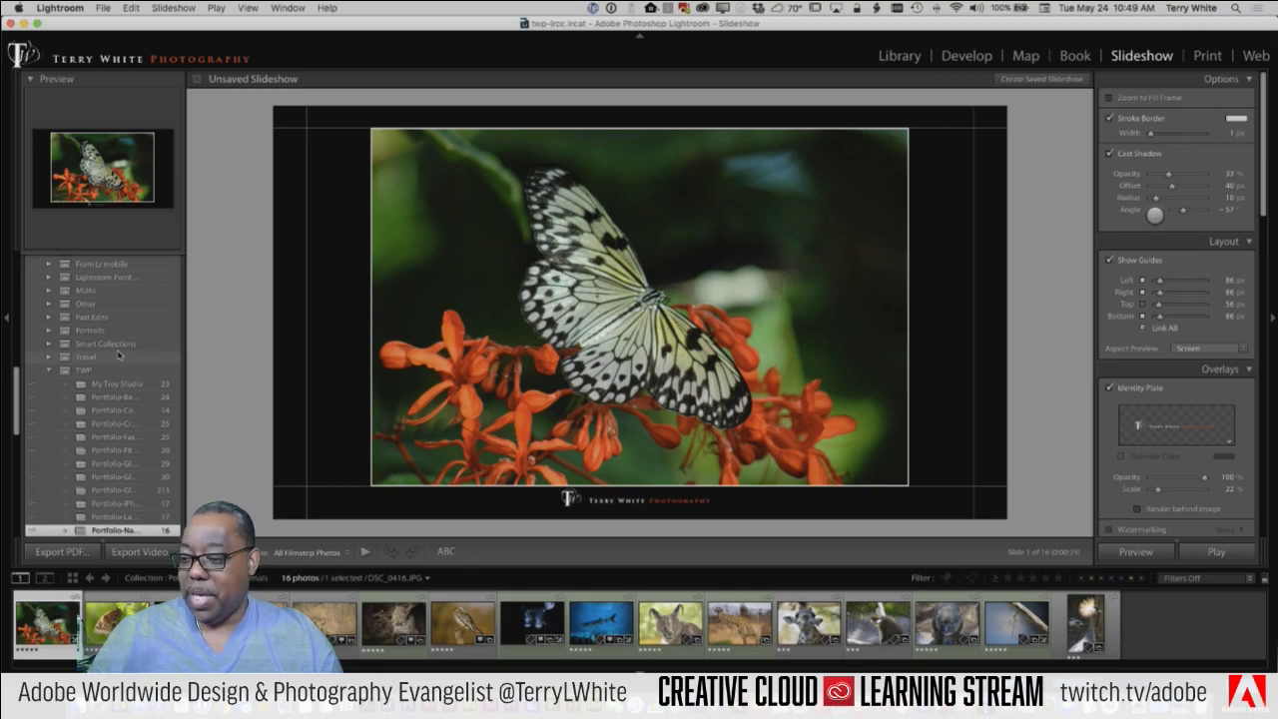
scroll(121, 352, down, 5)
scroll(121, 353, up, 6)
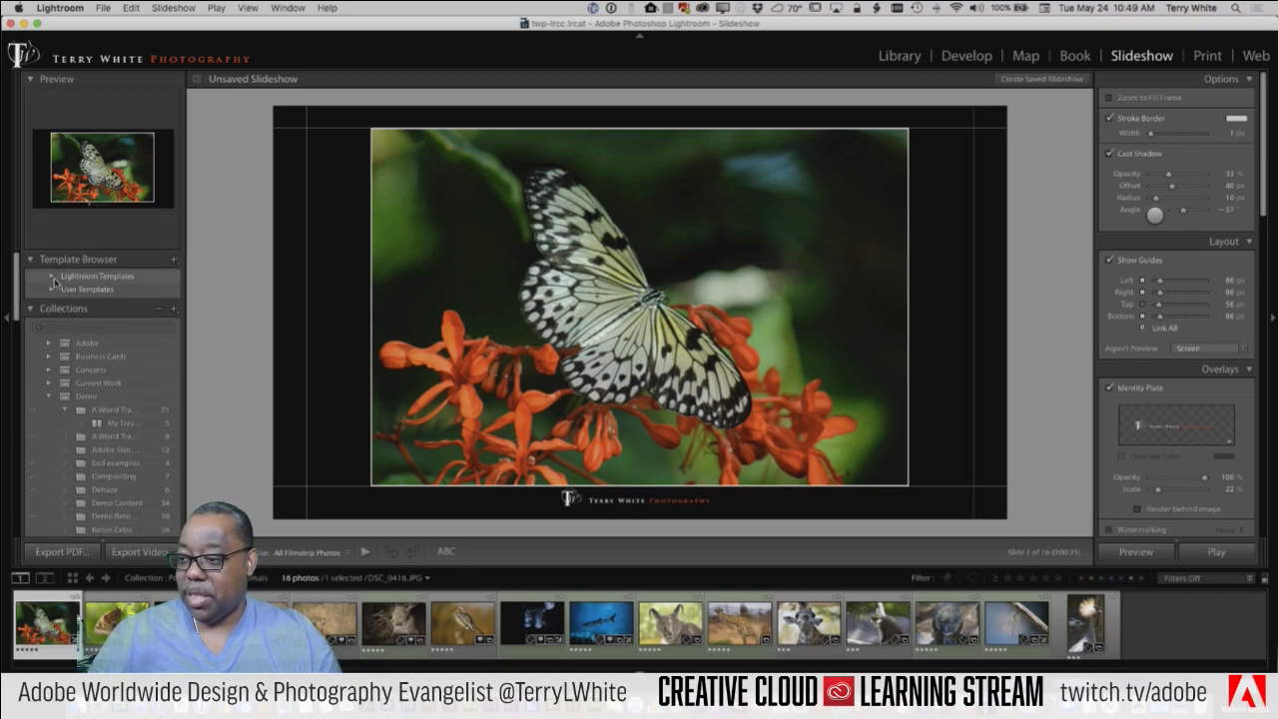
click(52, 289)
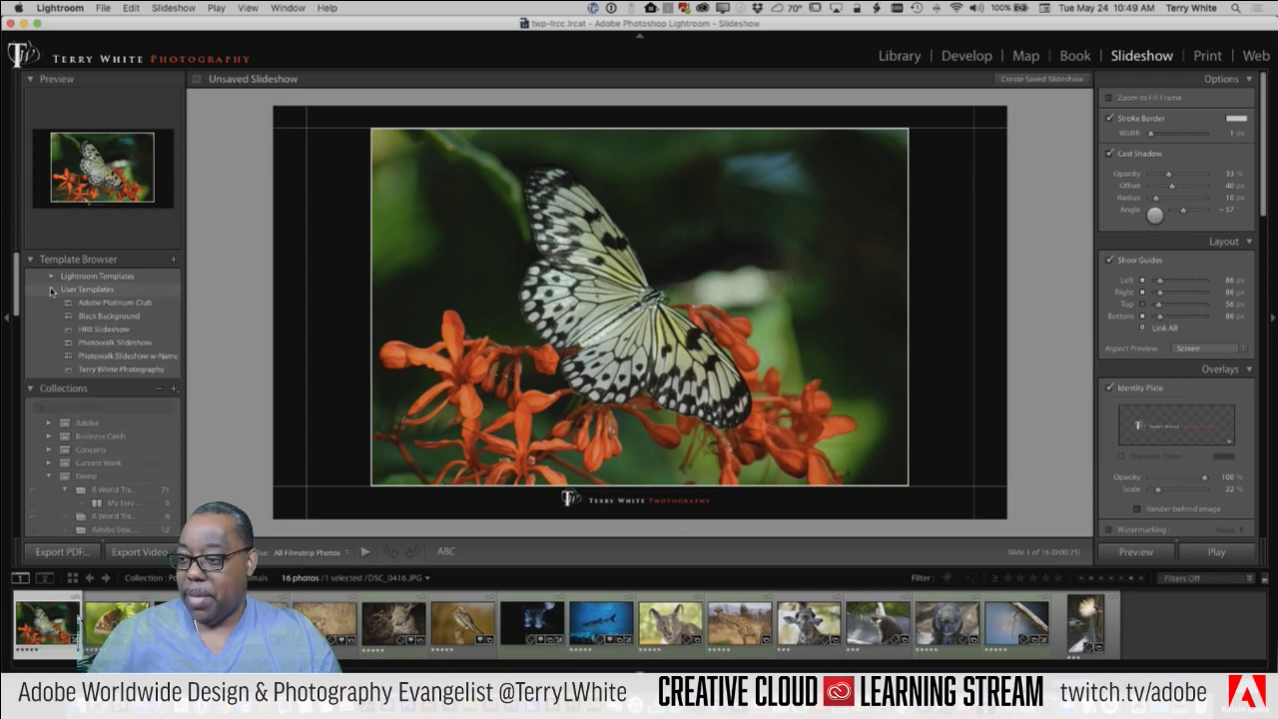
click(52, 276)
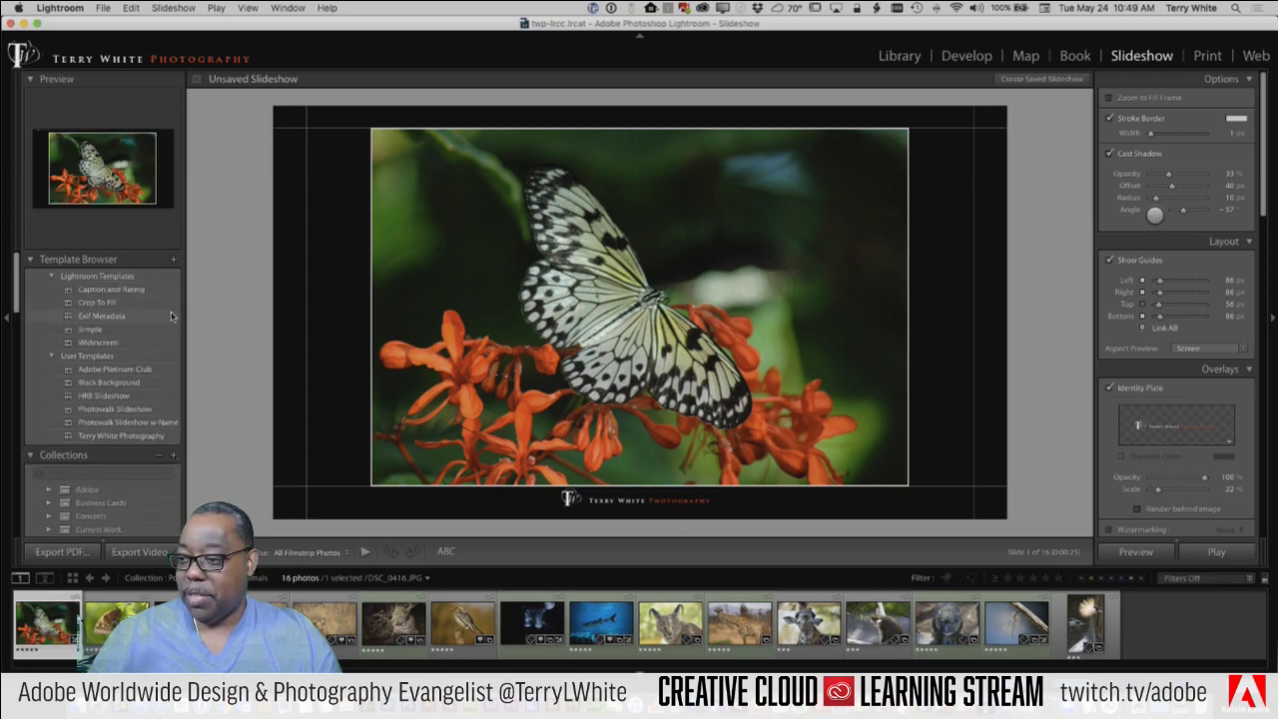
click(103, 331)
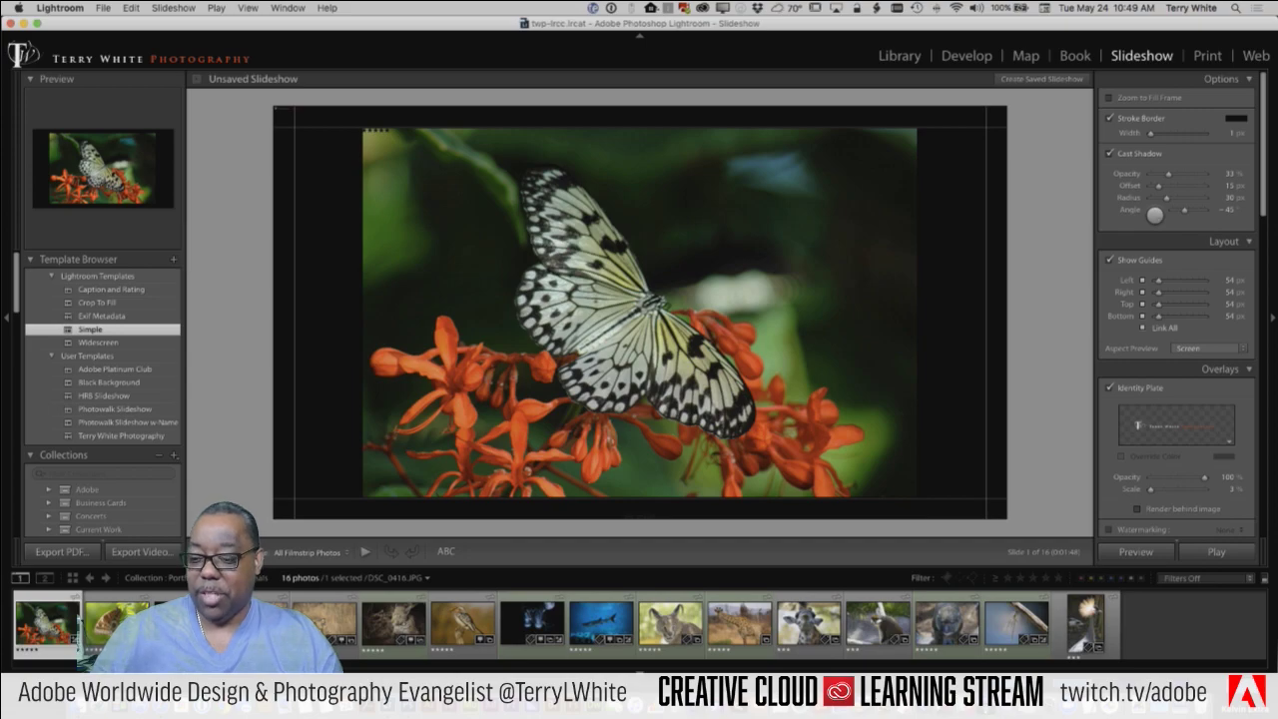
Step: Preview the next two slides, then apply the Crop To Fill template
key(Right)
key(Right)
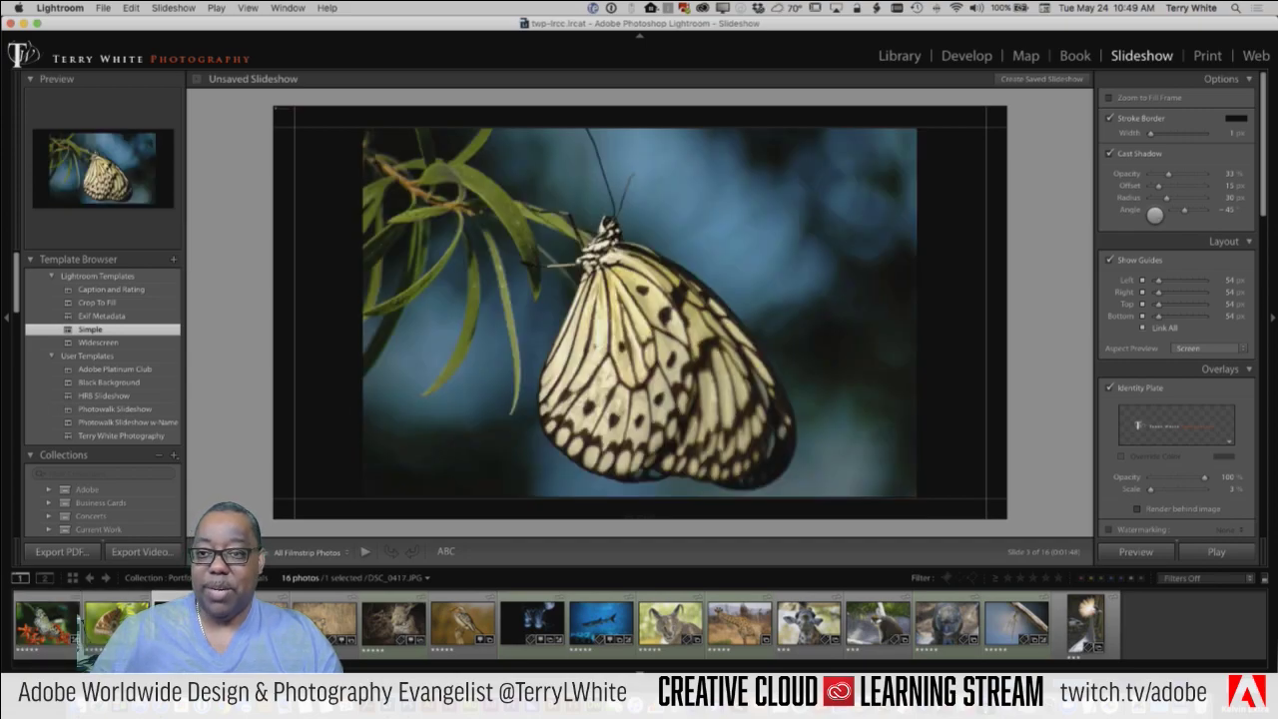
key(Right)
key(Right)
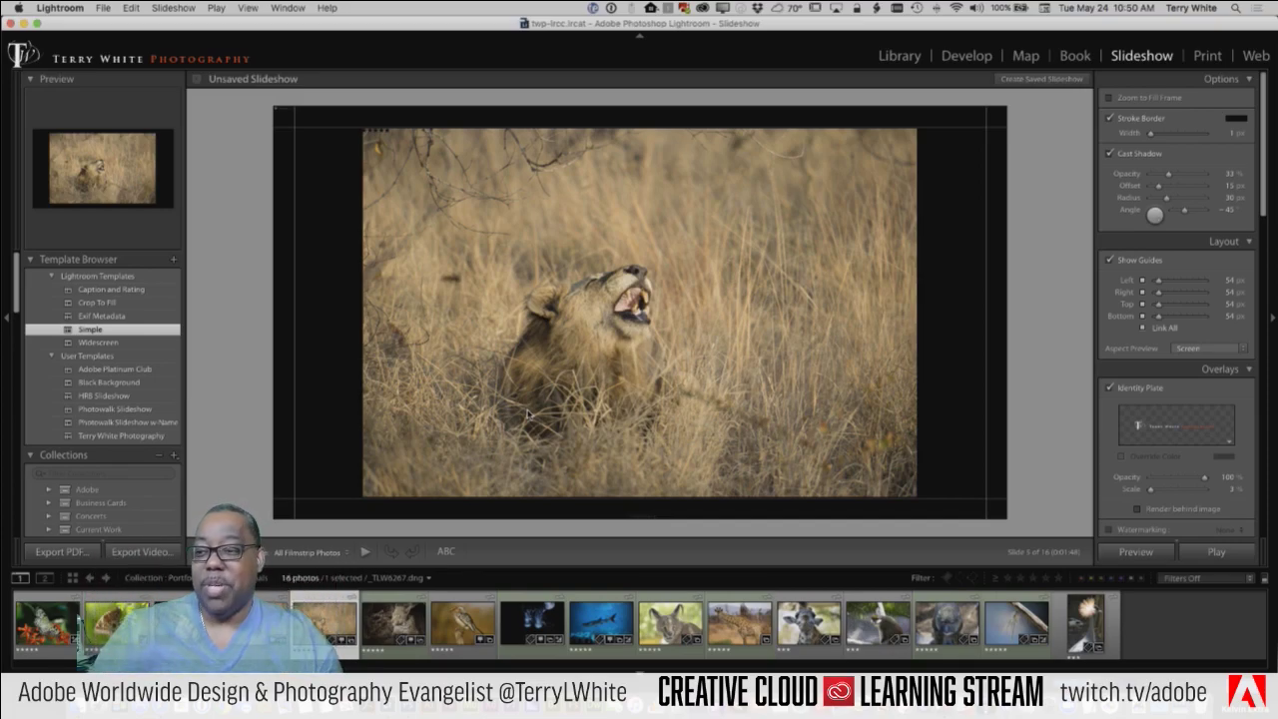
click(102, 306)
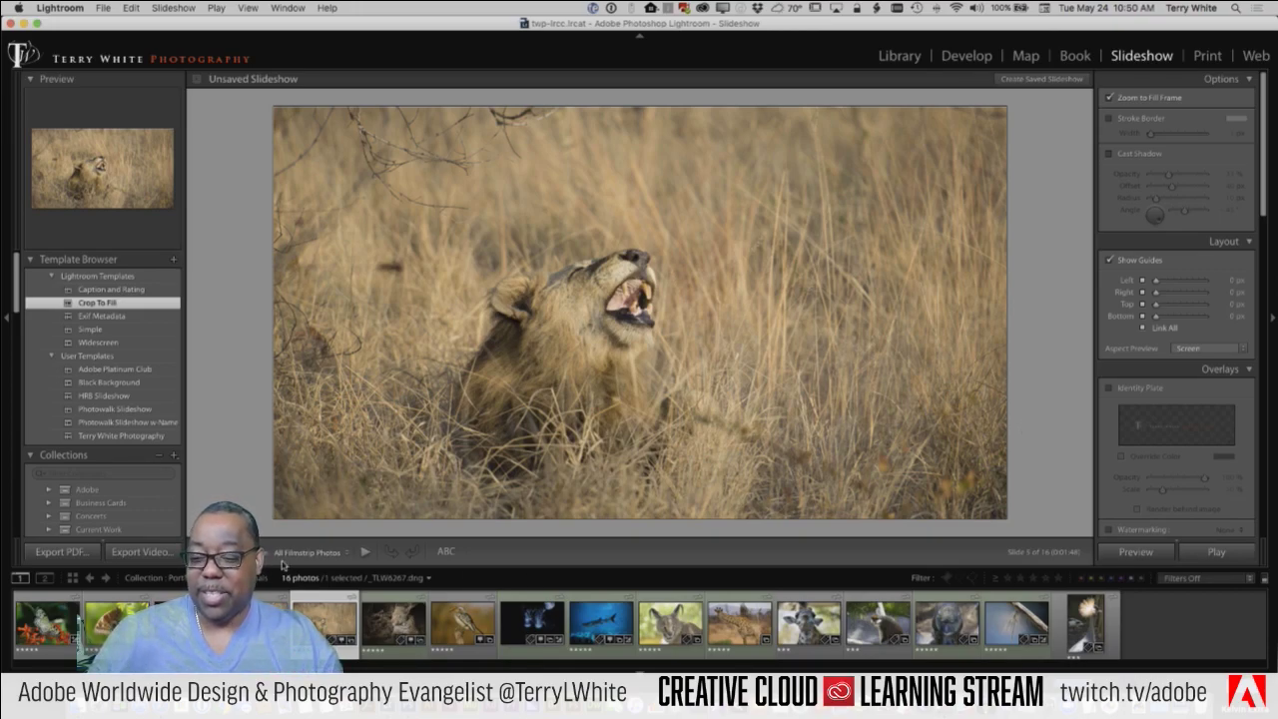
Step: Step through the slides from the leopard to the last one, the crowned crane
key(Right)
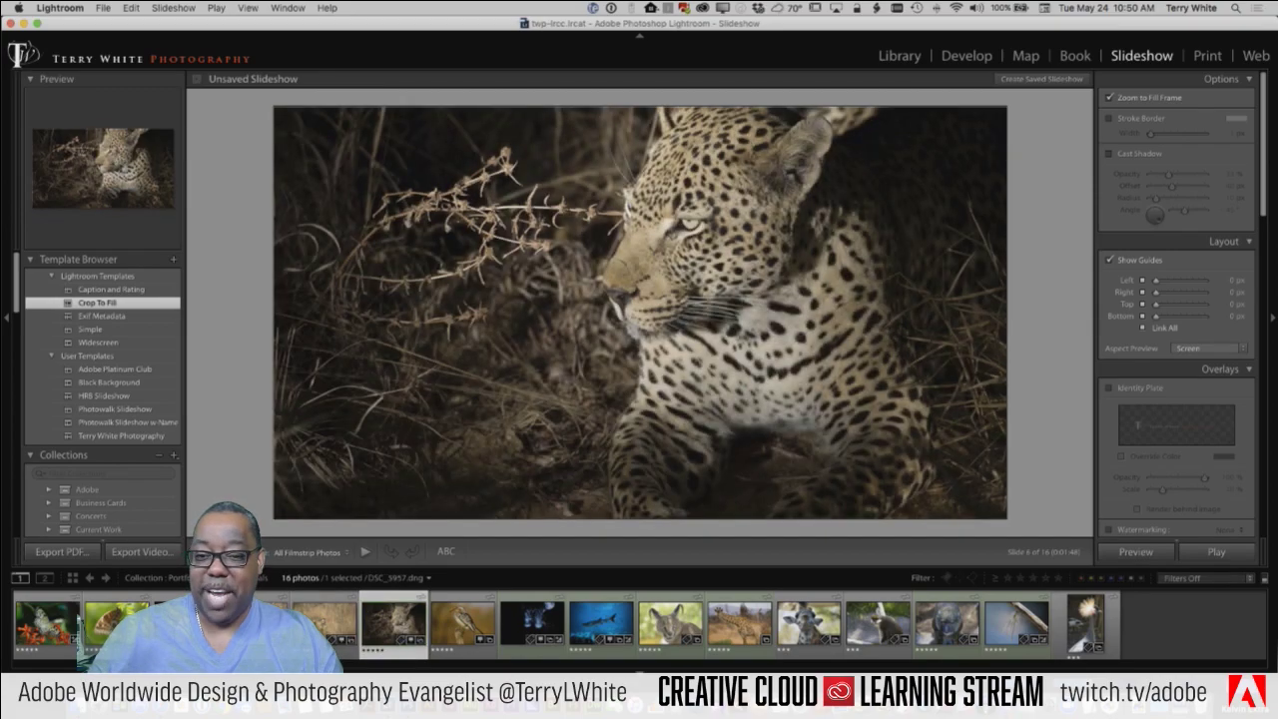
key(Right)
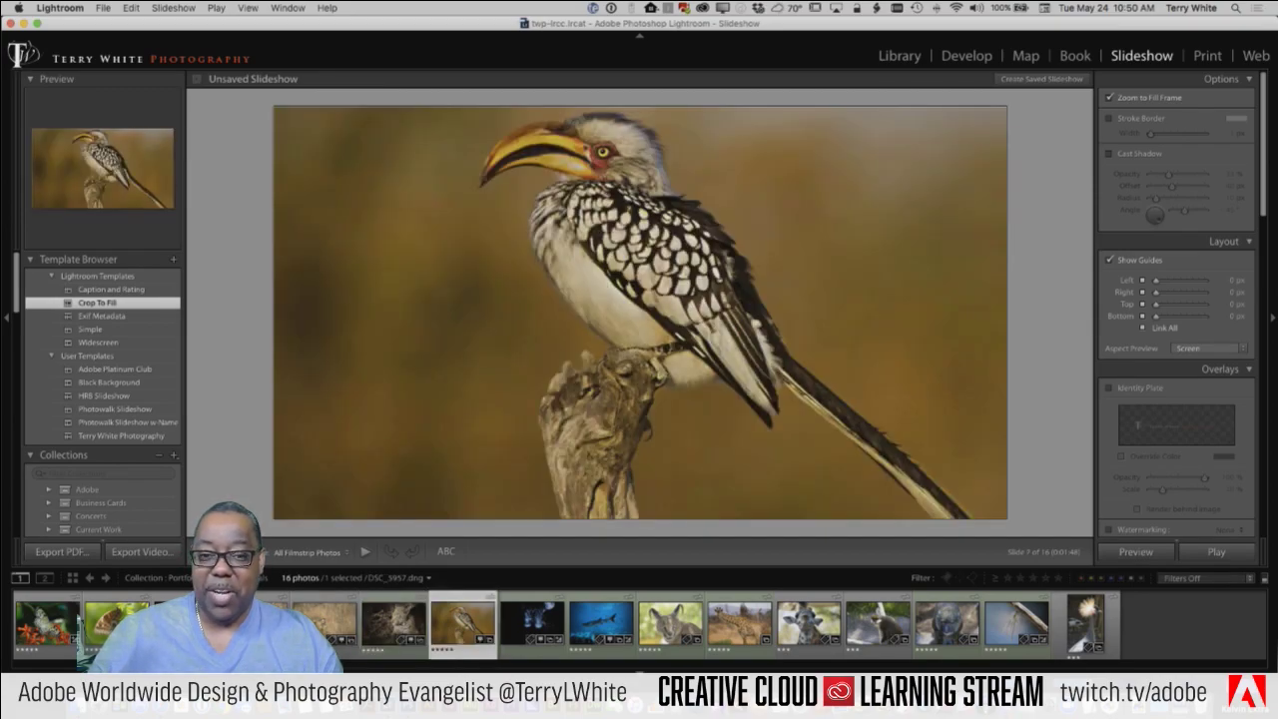
key(Right)
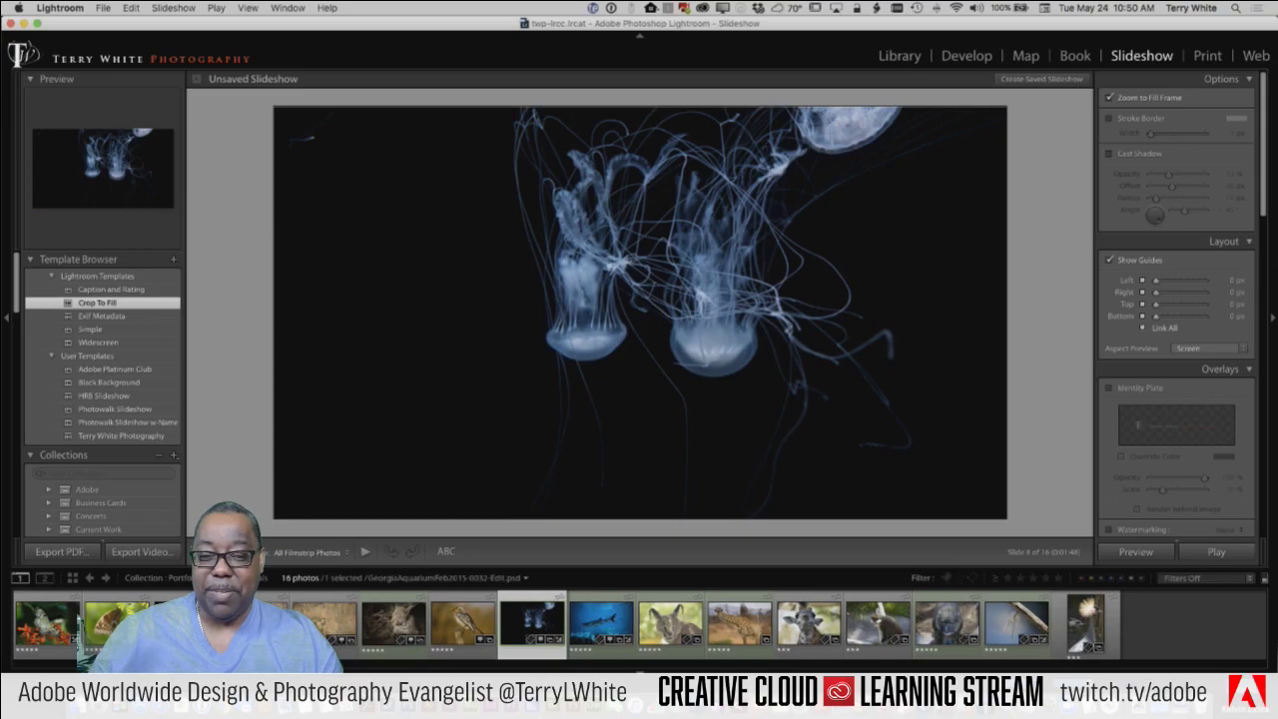
key(Right)
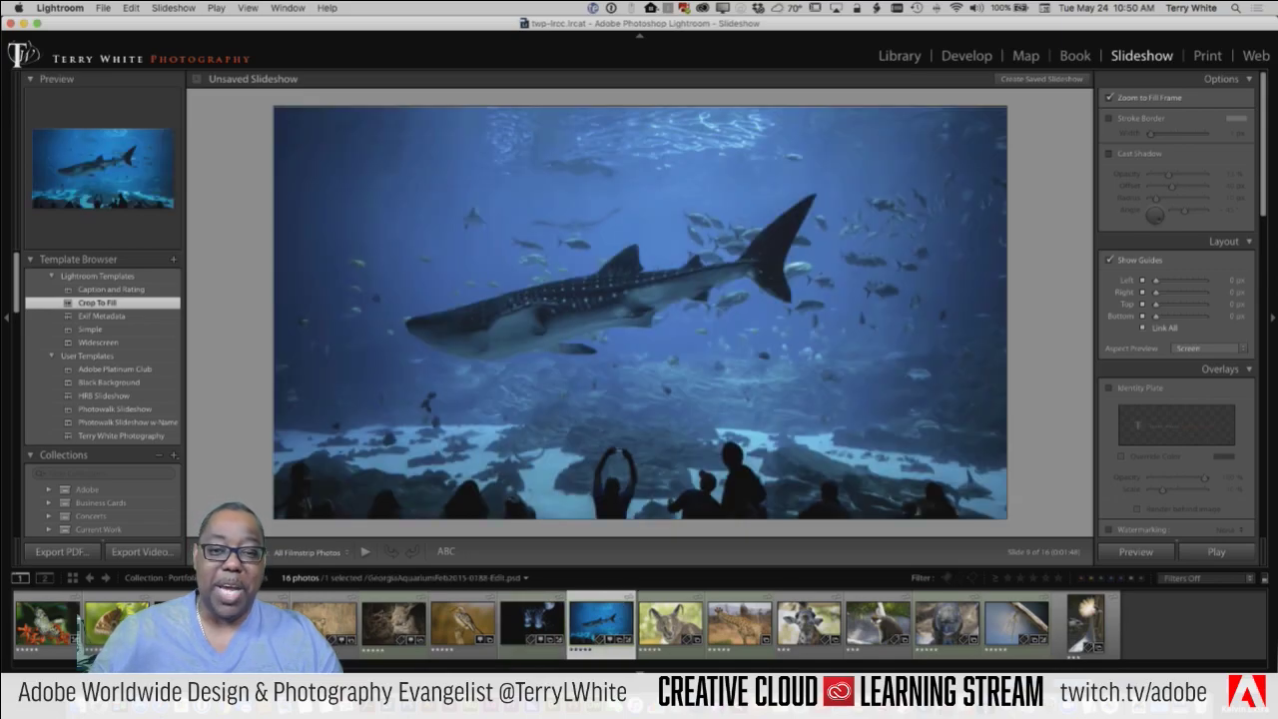
key(Right)
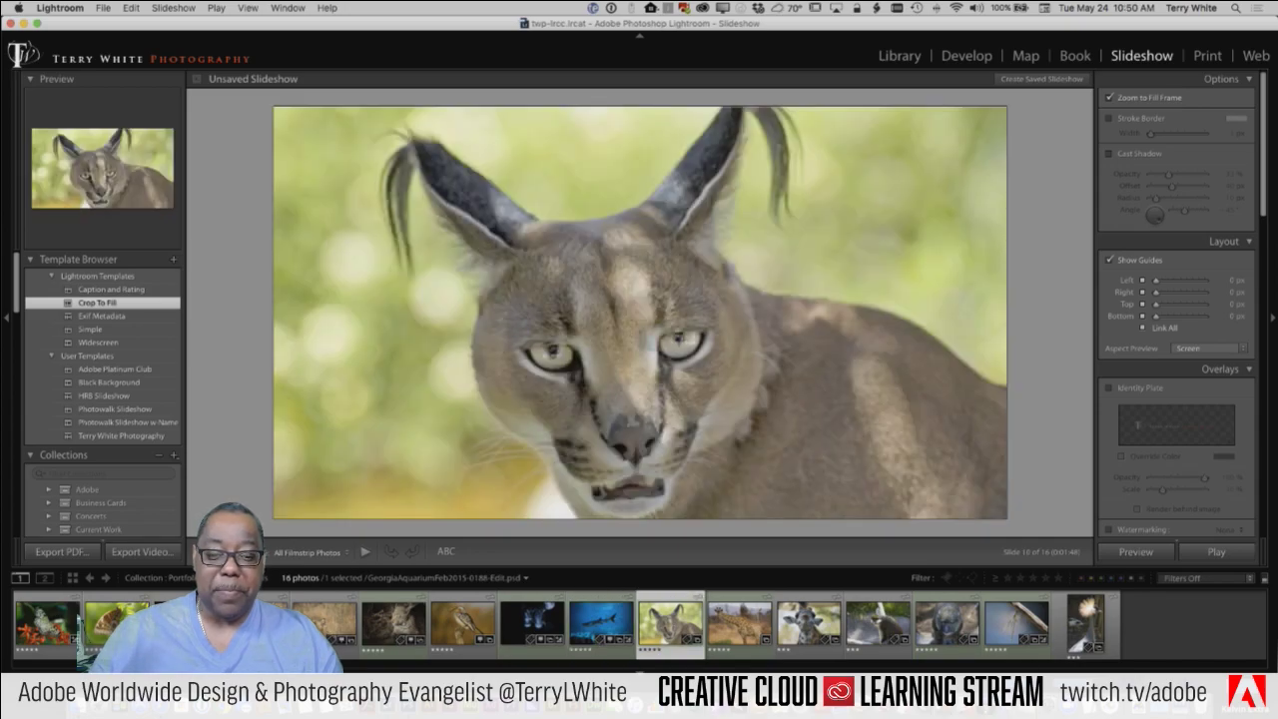
key(Right)
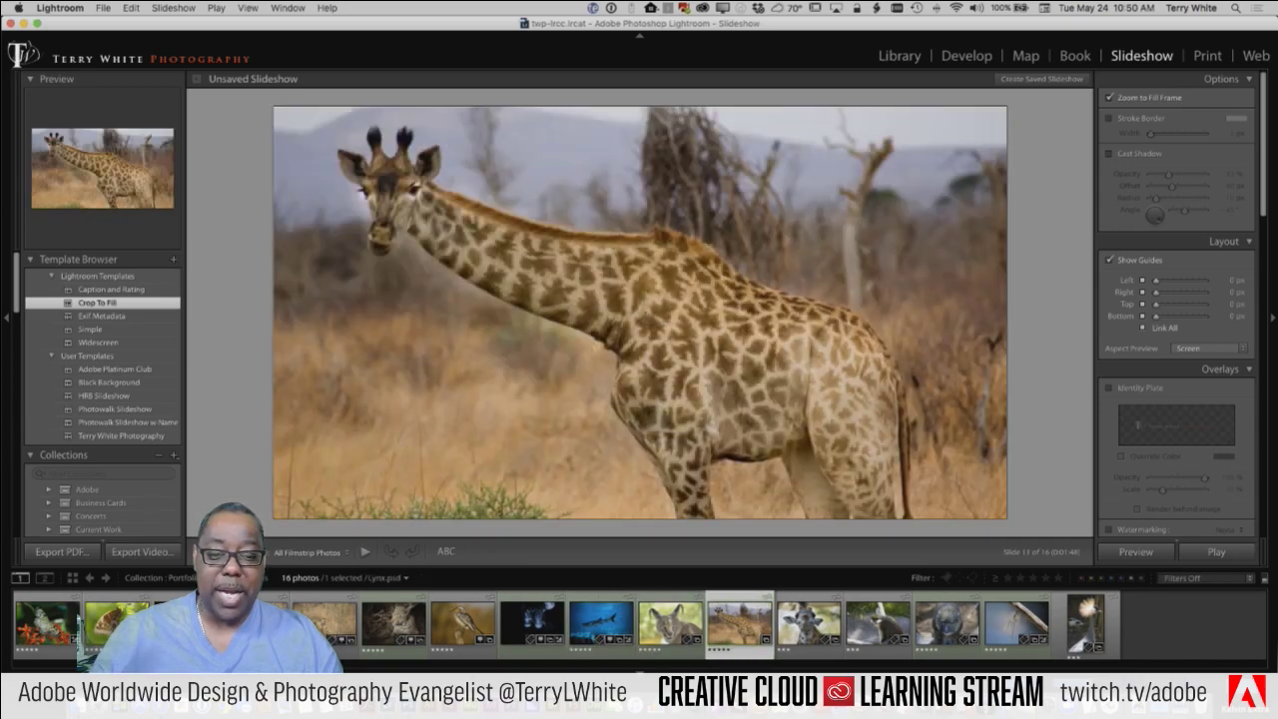
key(Right)
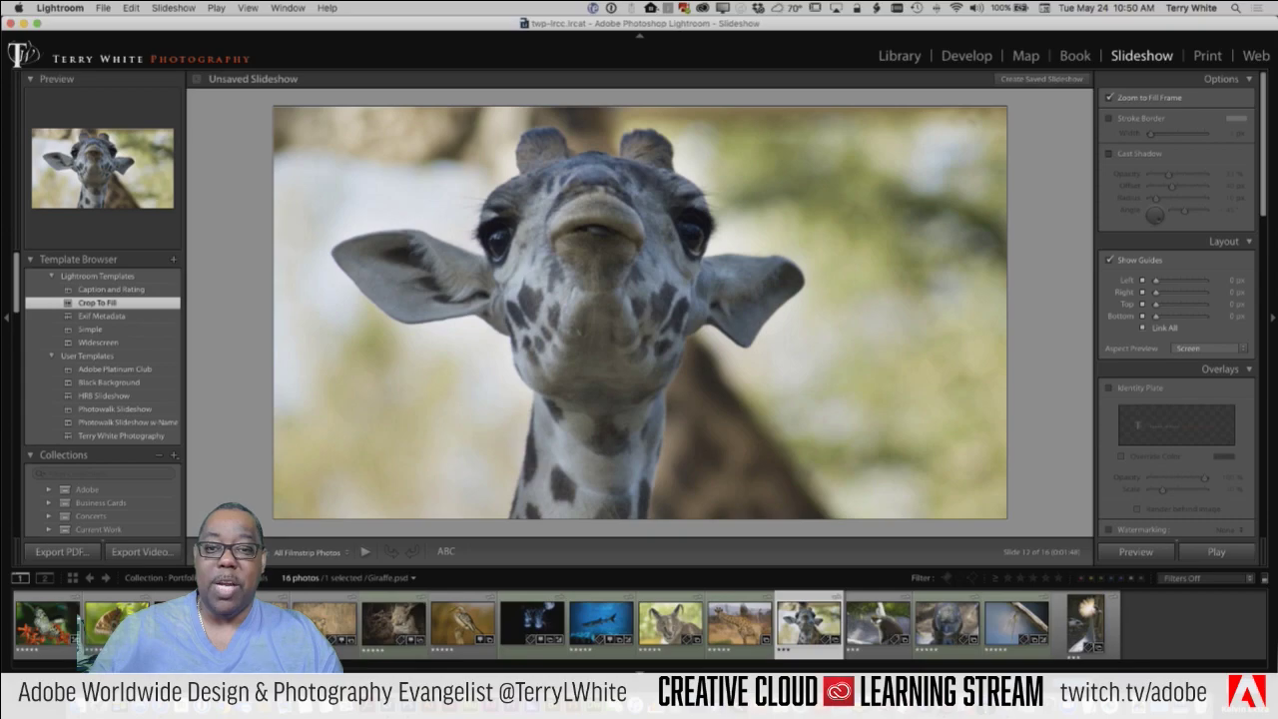
key(Right)
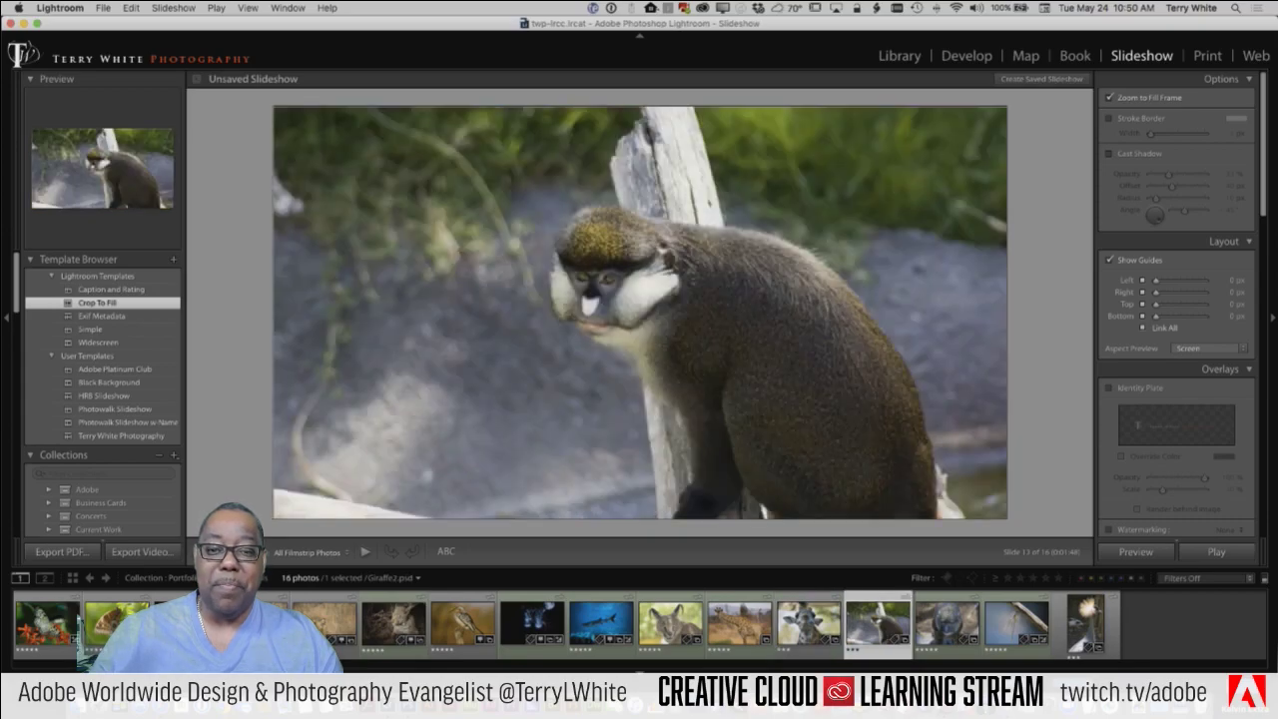
key(Right)
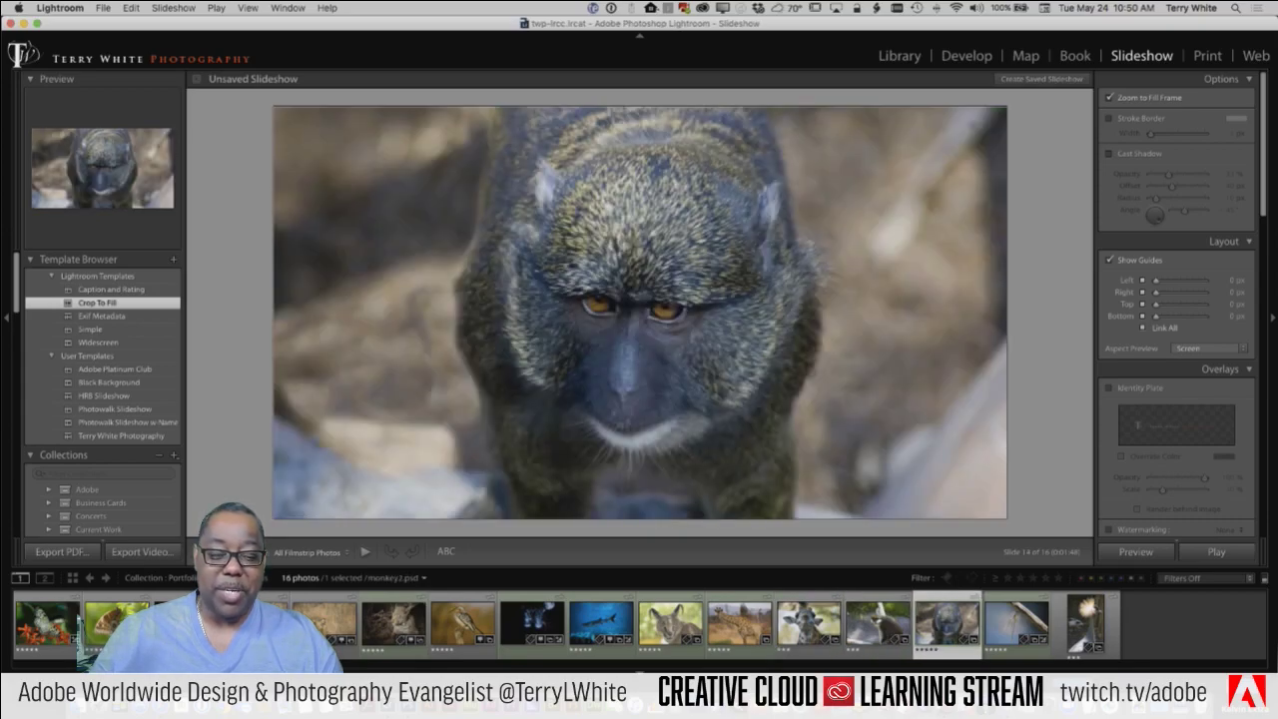
key(Right)
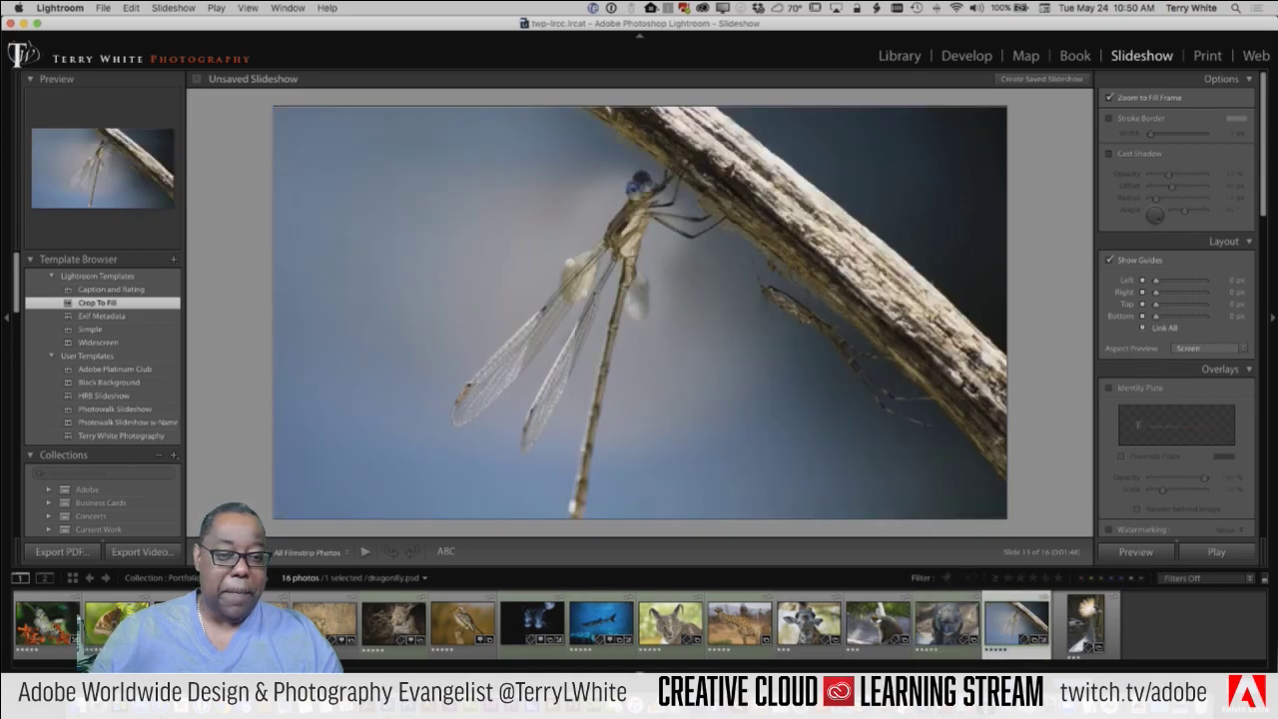
key(Right)
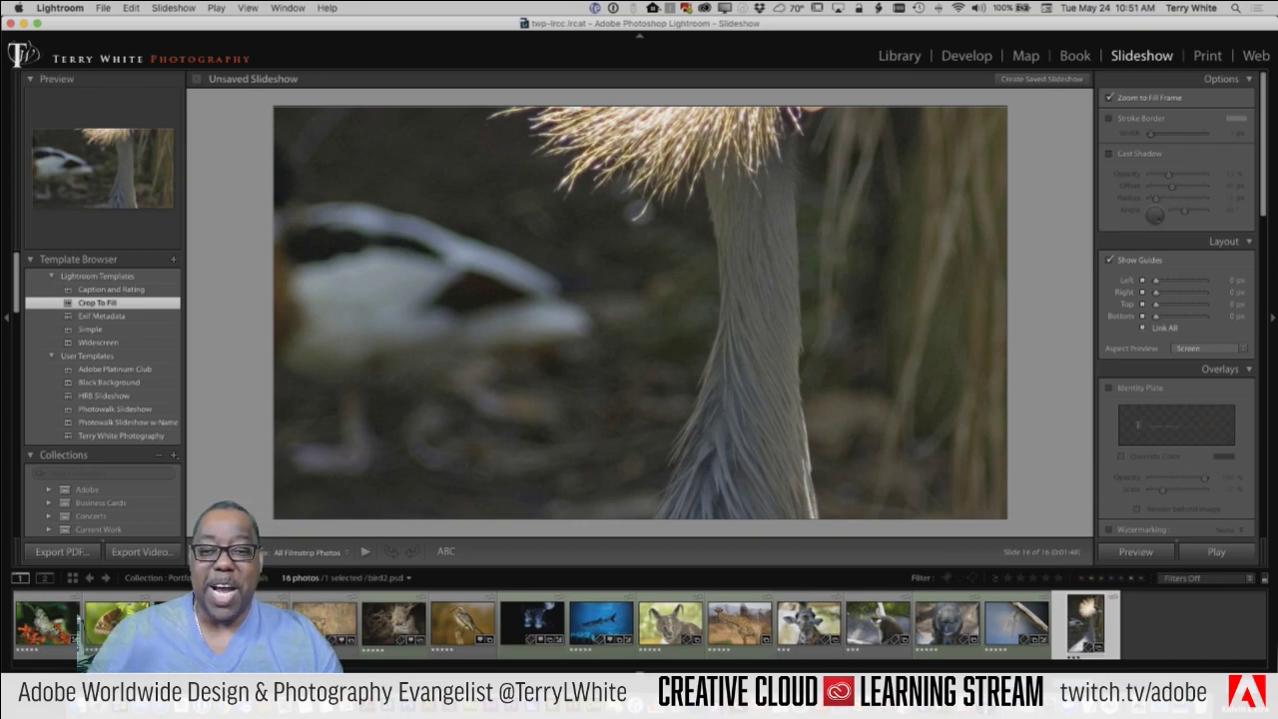
Step: Drag the crane photo down in its frame to show its head and beak
drag(724, 262, 715, 465)
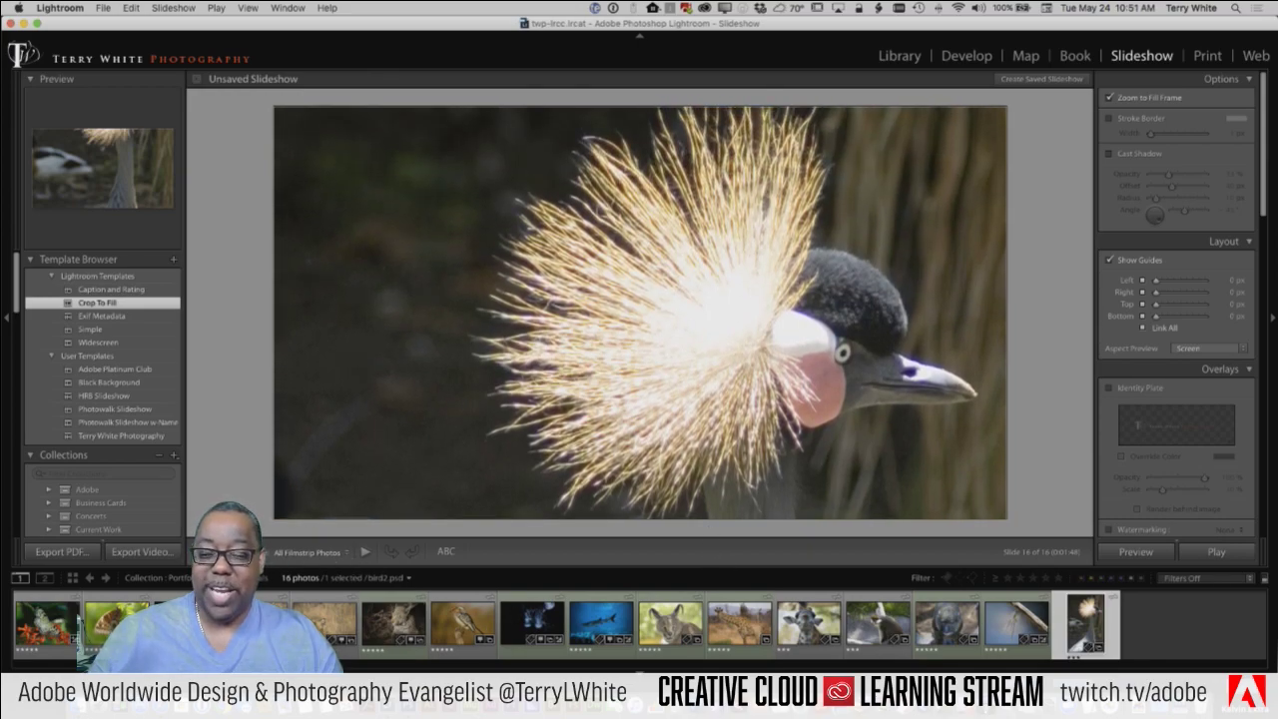
key(Left)
key(Right)
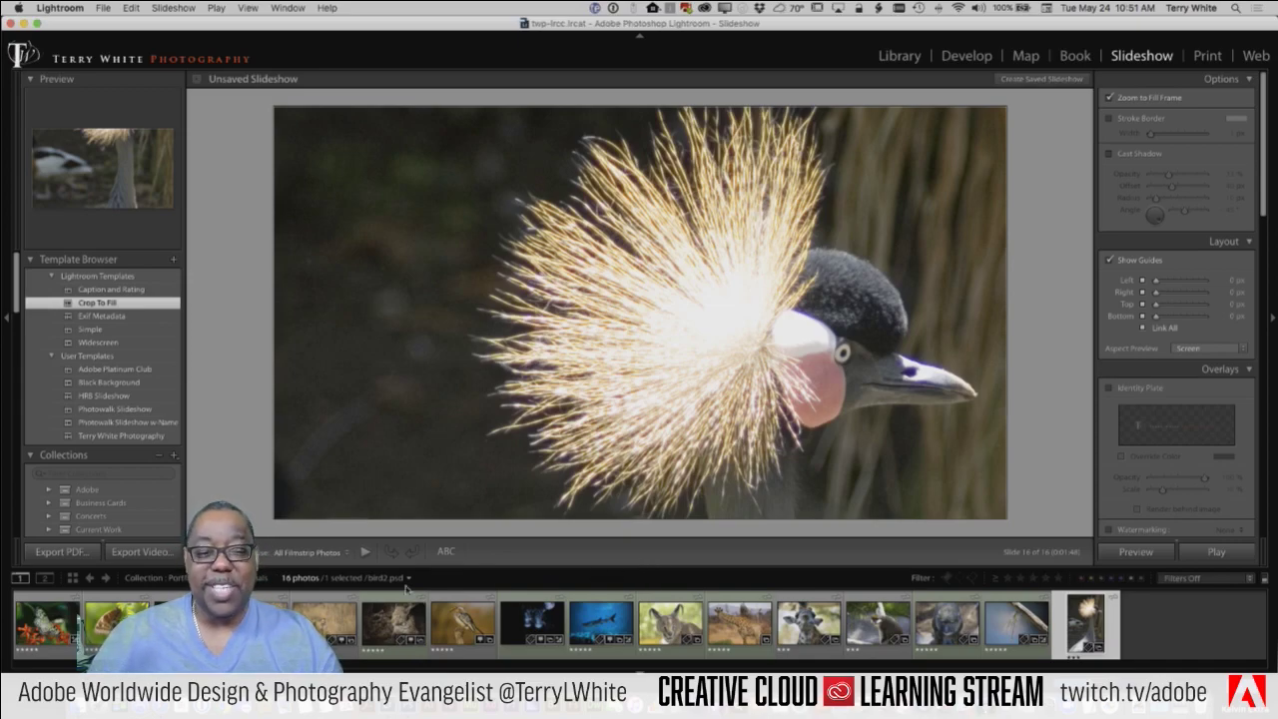
click(1017, 624)
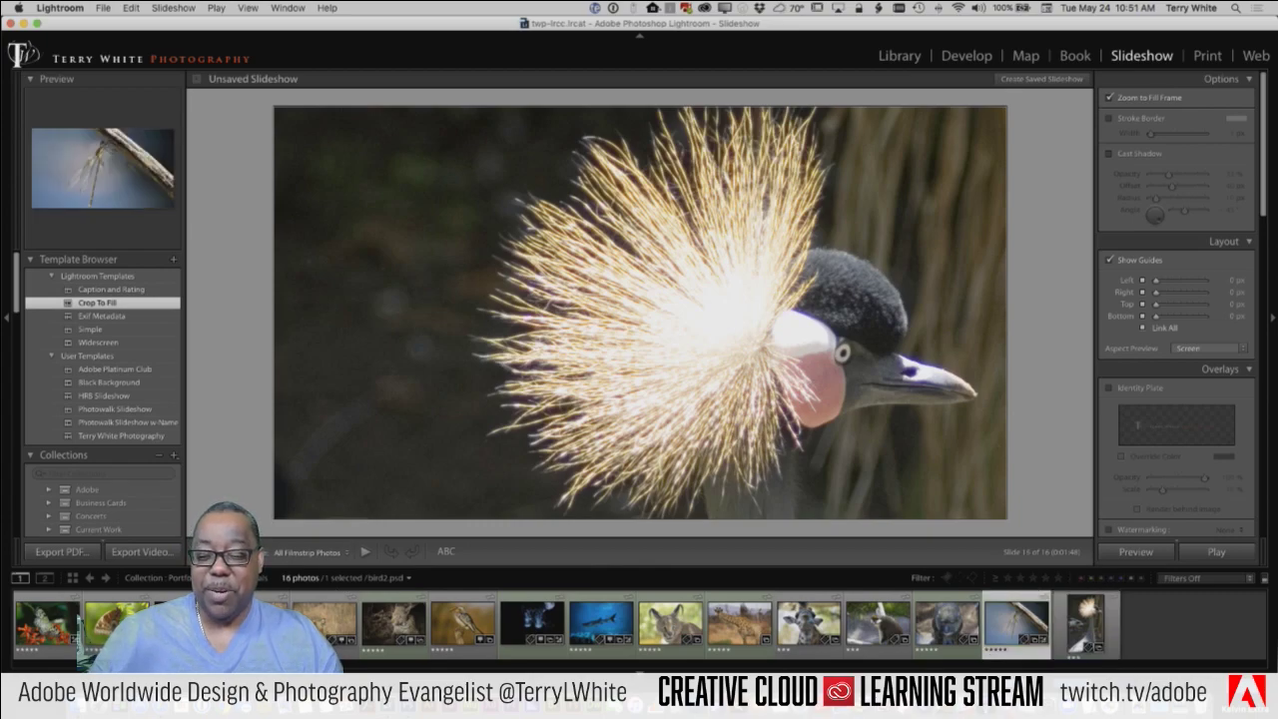
click(947, 624)
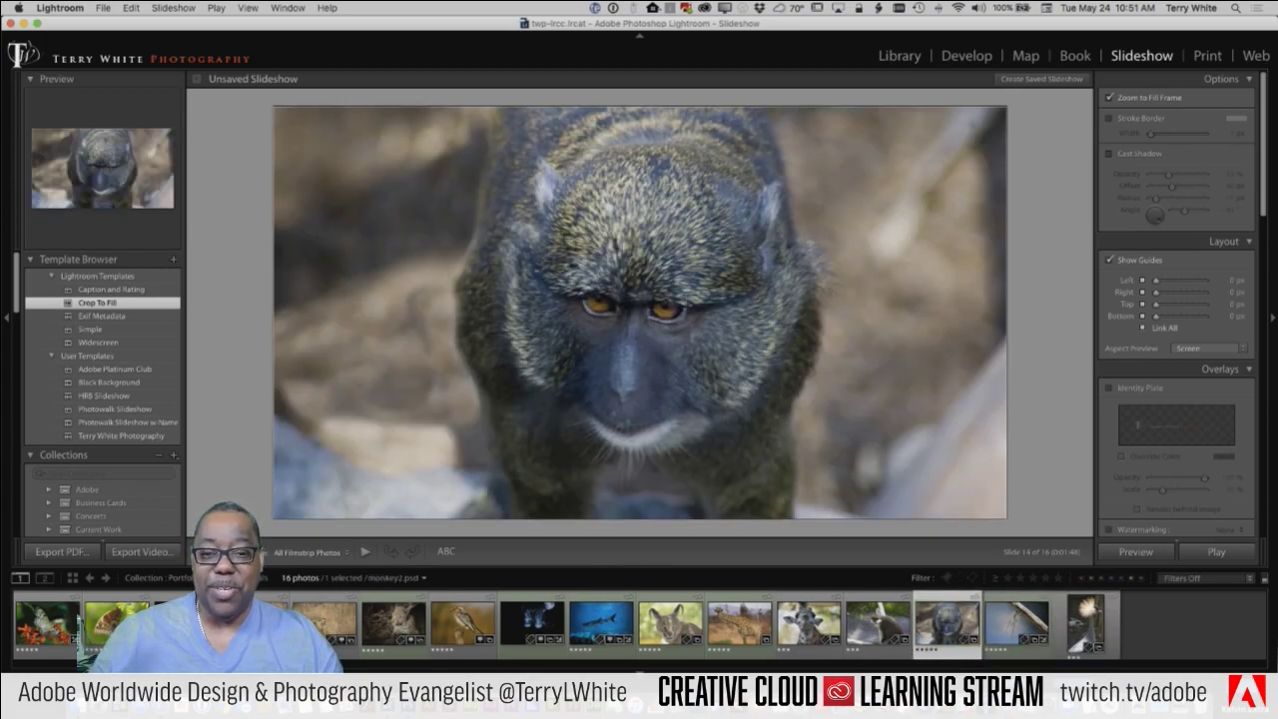
key(Left)
key(Left)
key(Left)
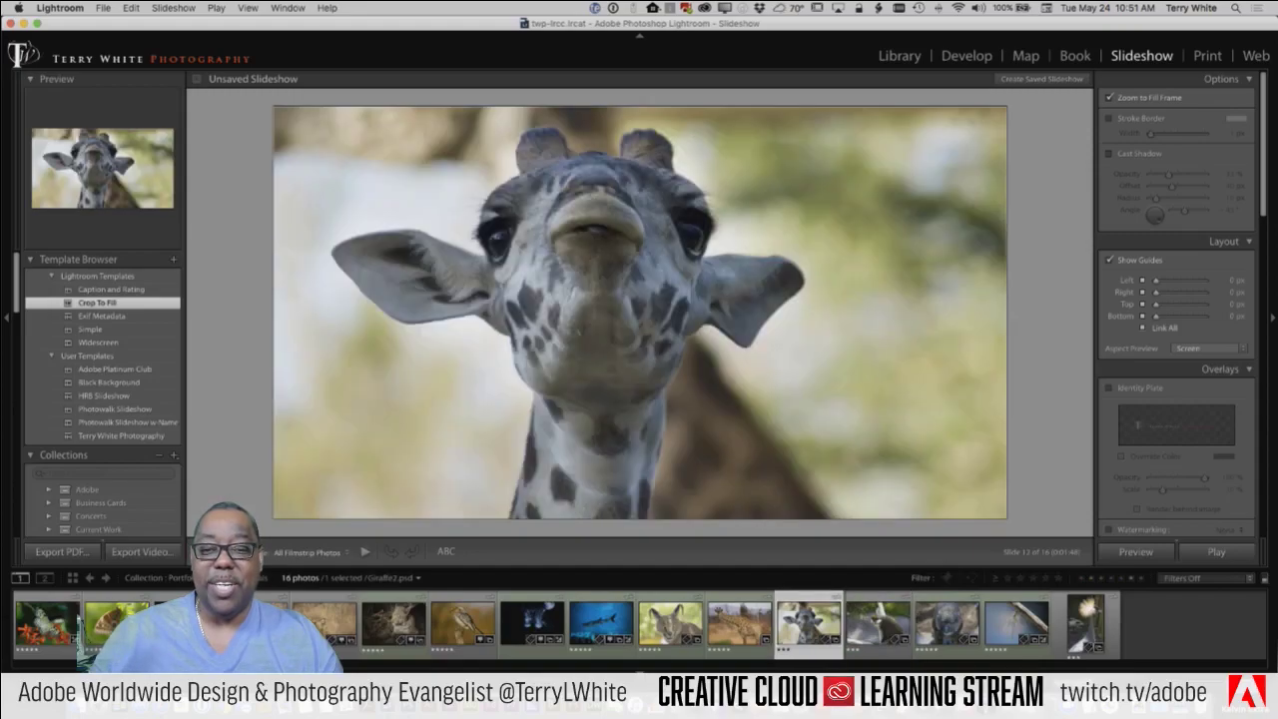
key(Left)
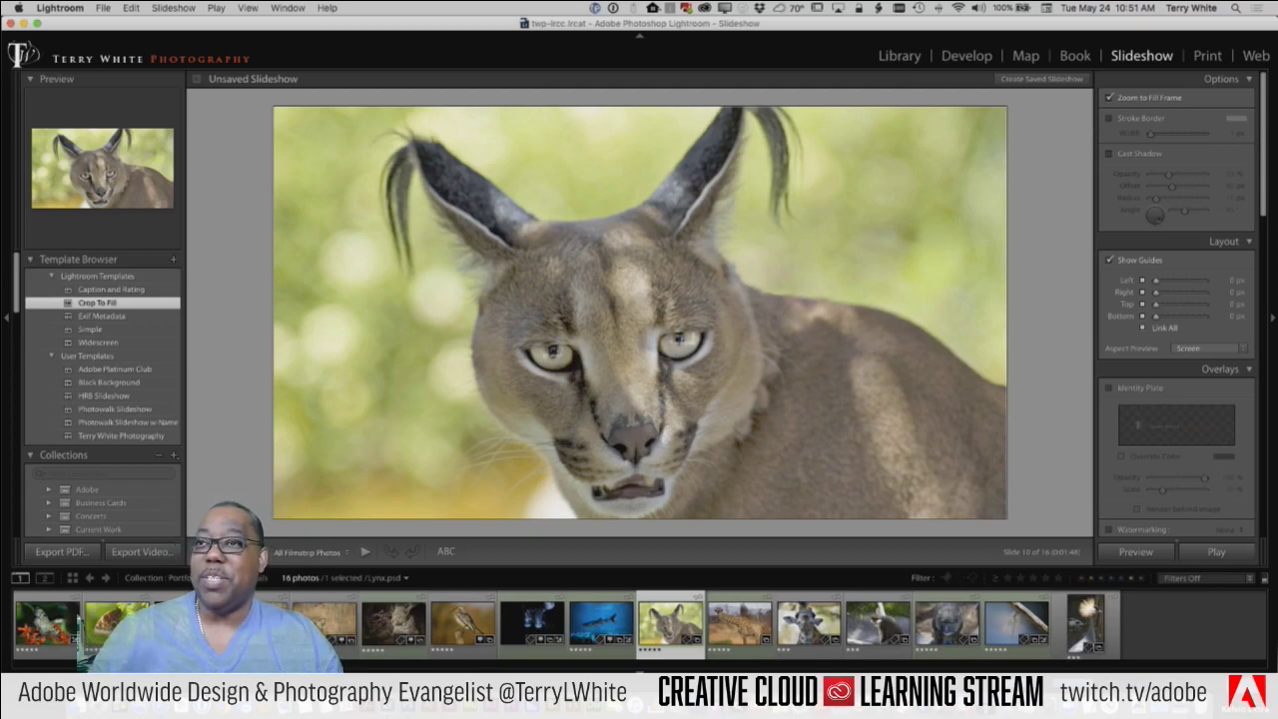
key(Left)
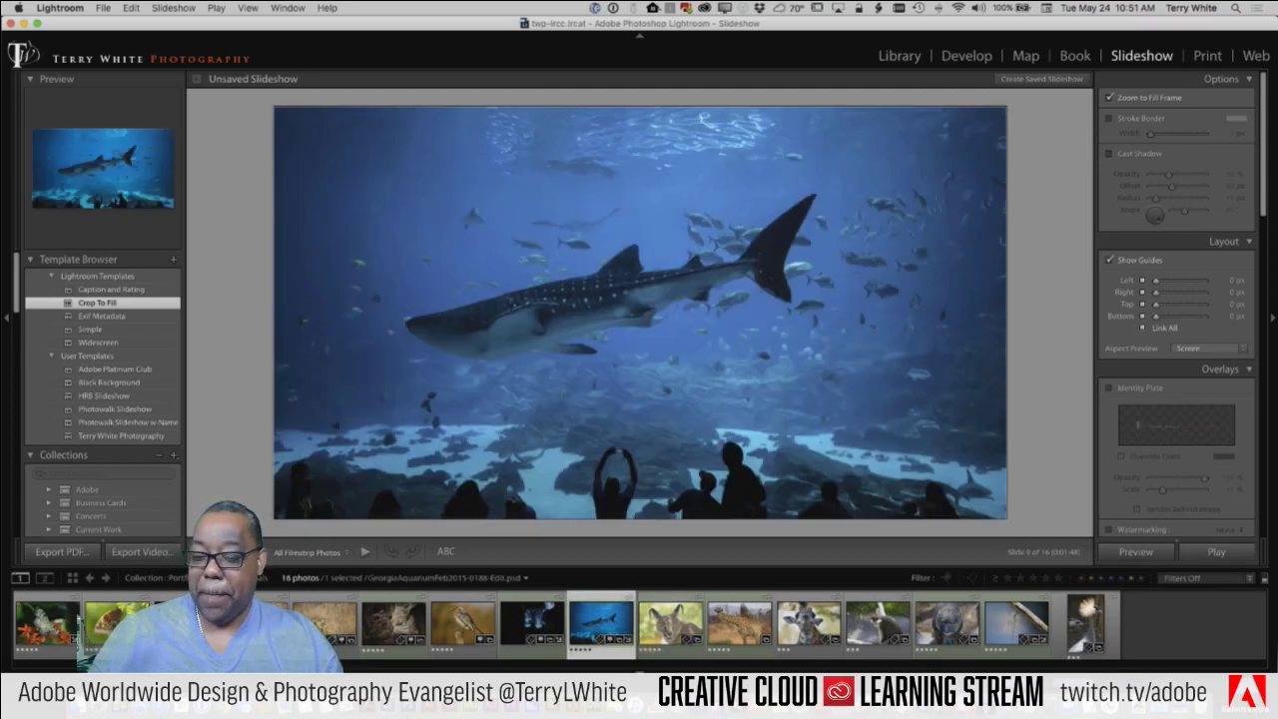
key(Left)
key(Left)
key(Left)
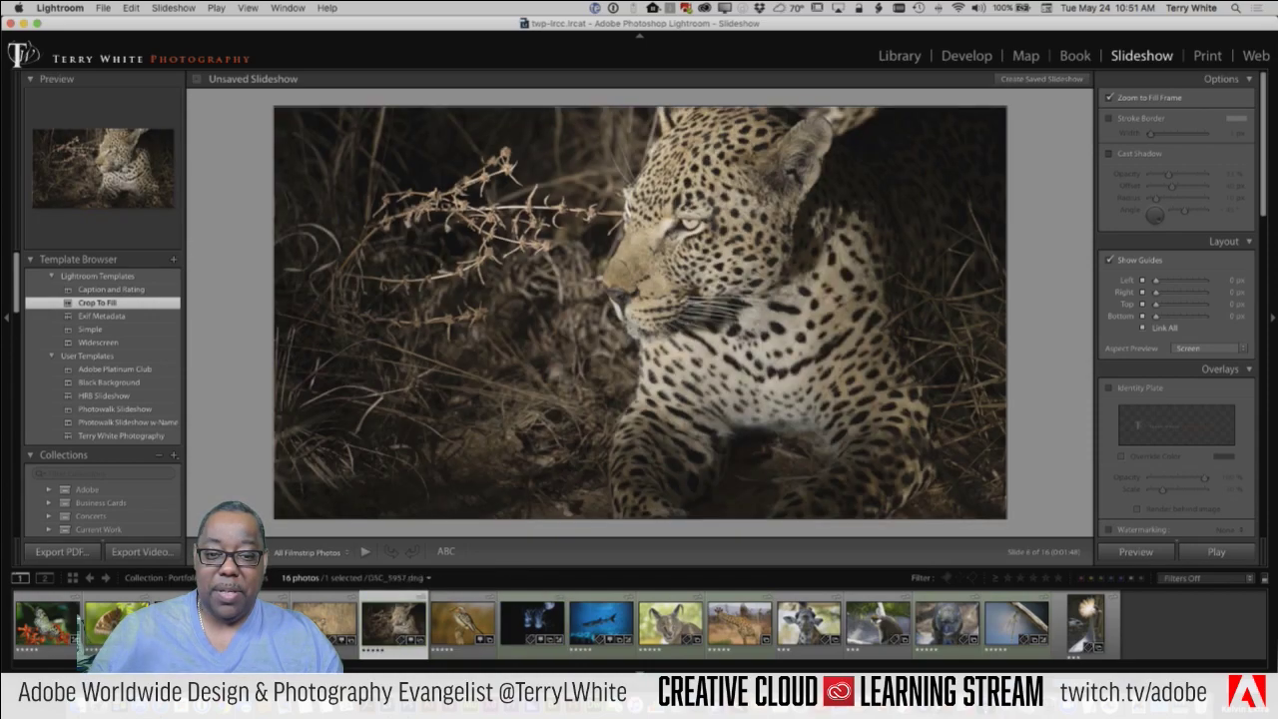
key(Left)
key(Left)
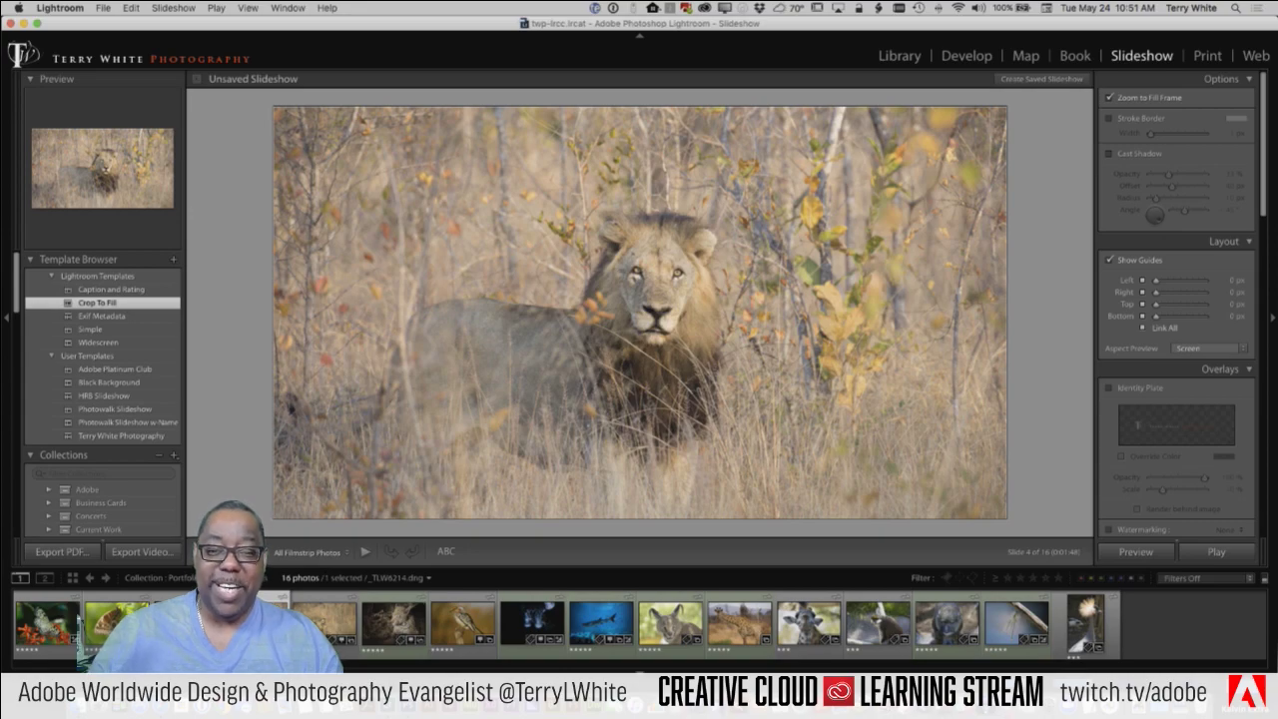
key(Left)
key(Right)
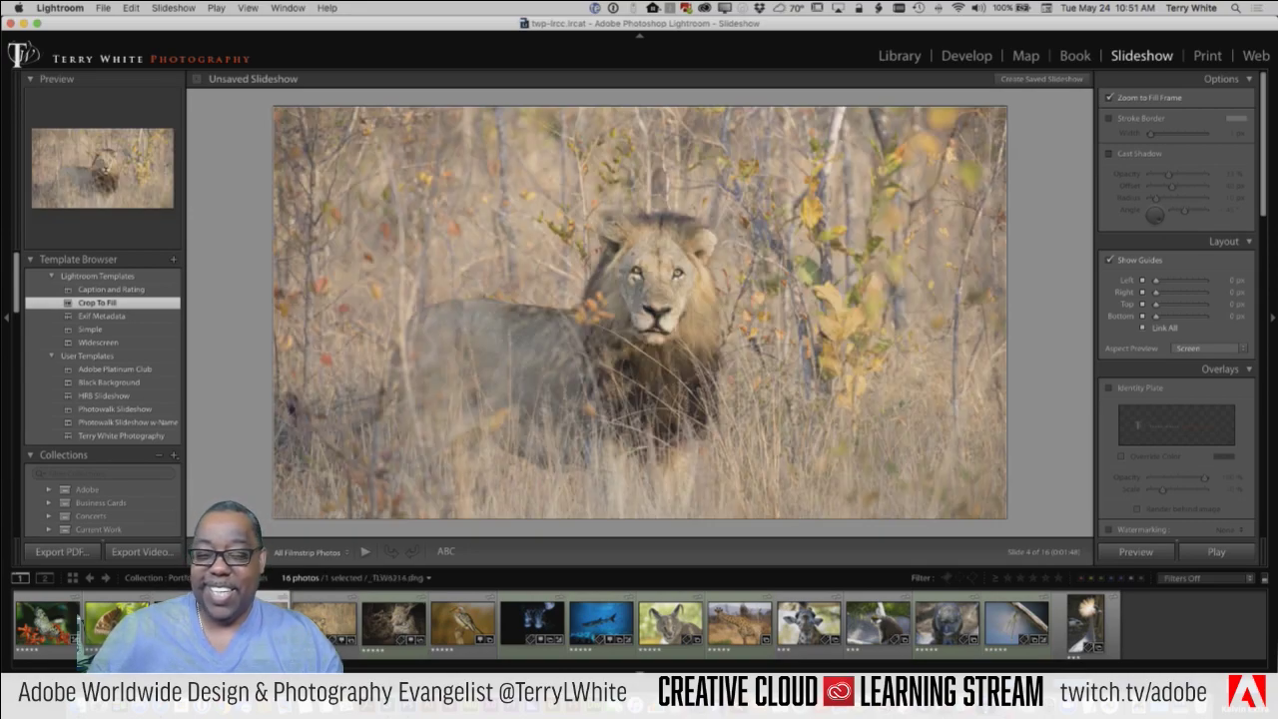
key(Left)
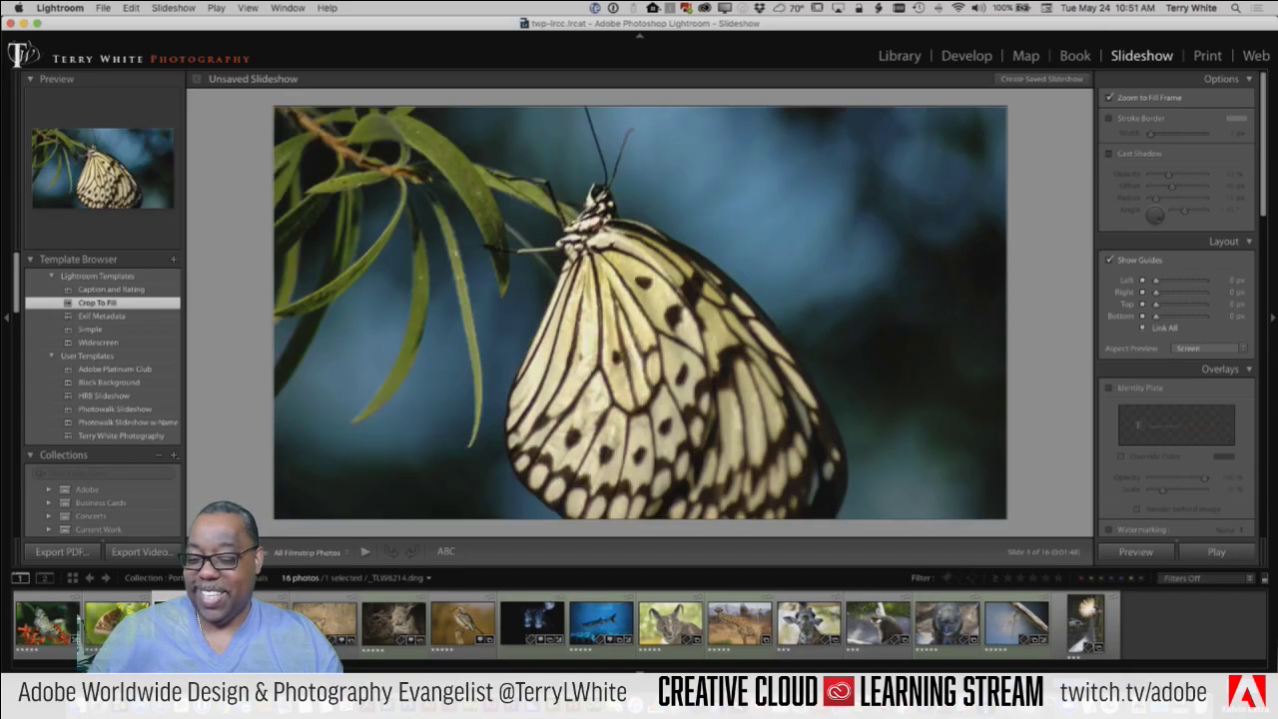
key(Right)
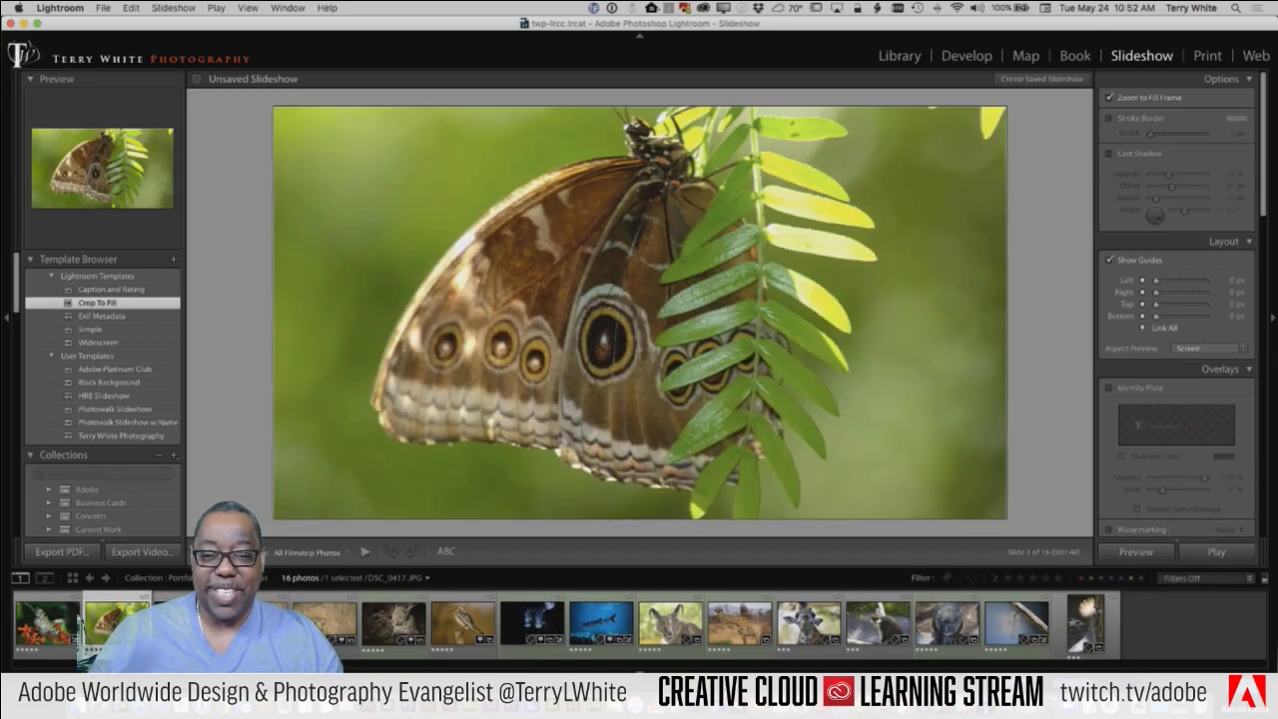
key(Left)
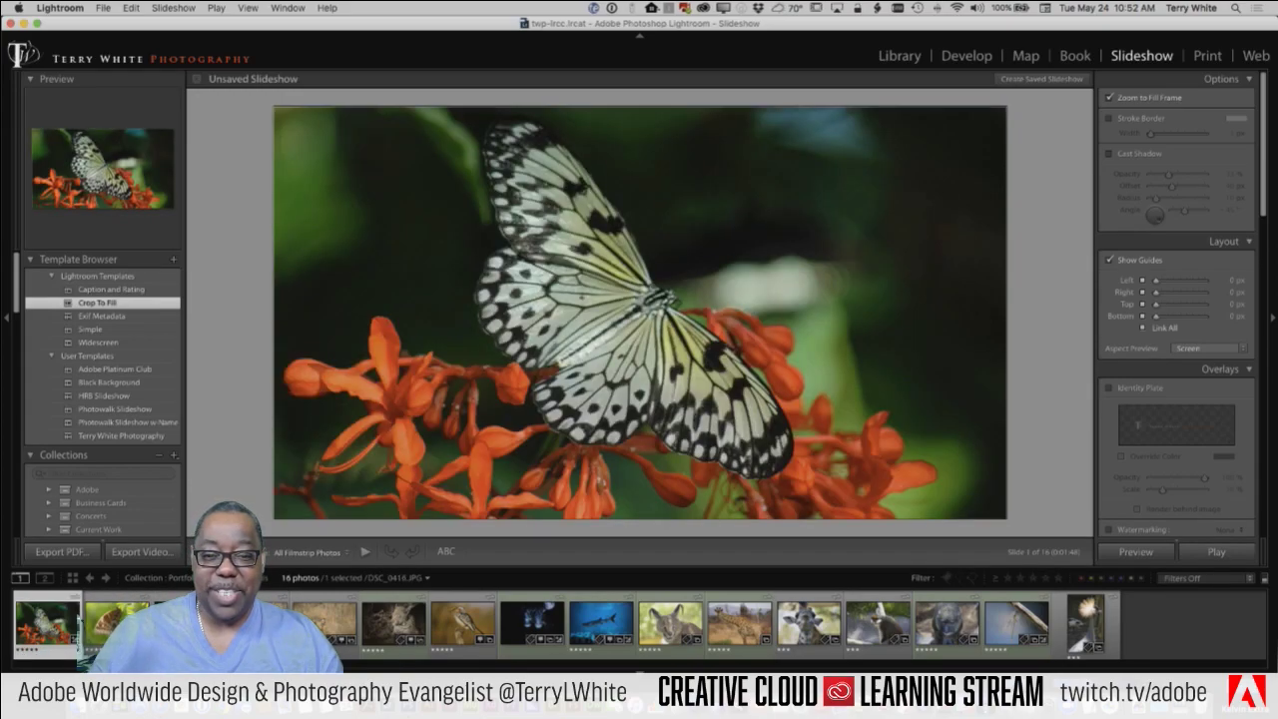
key(Left)
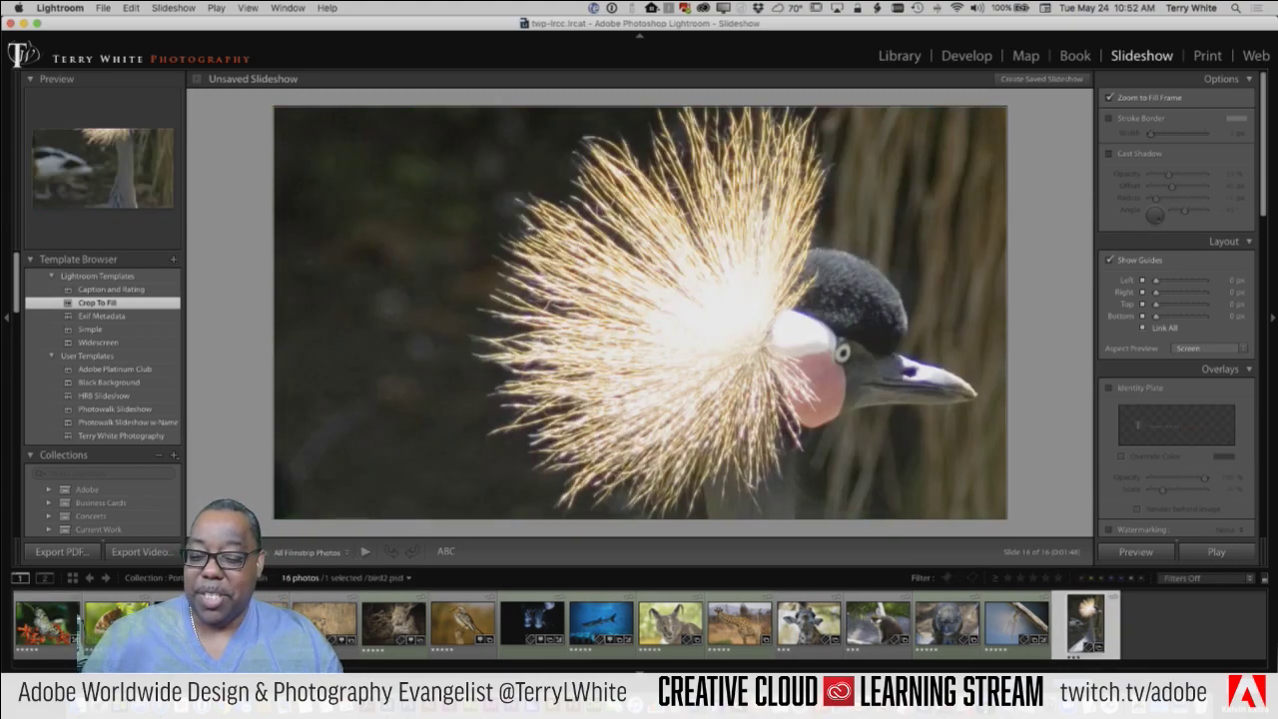
key(Right)
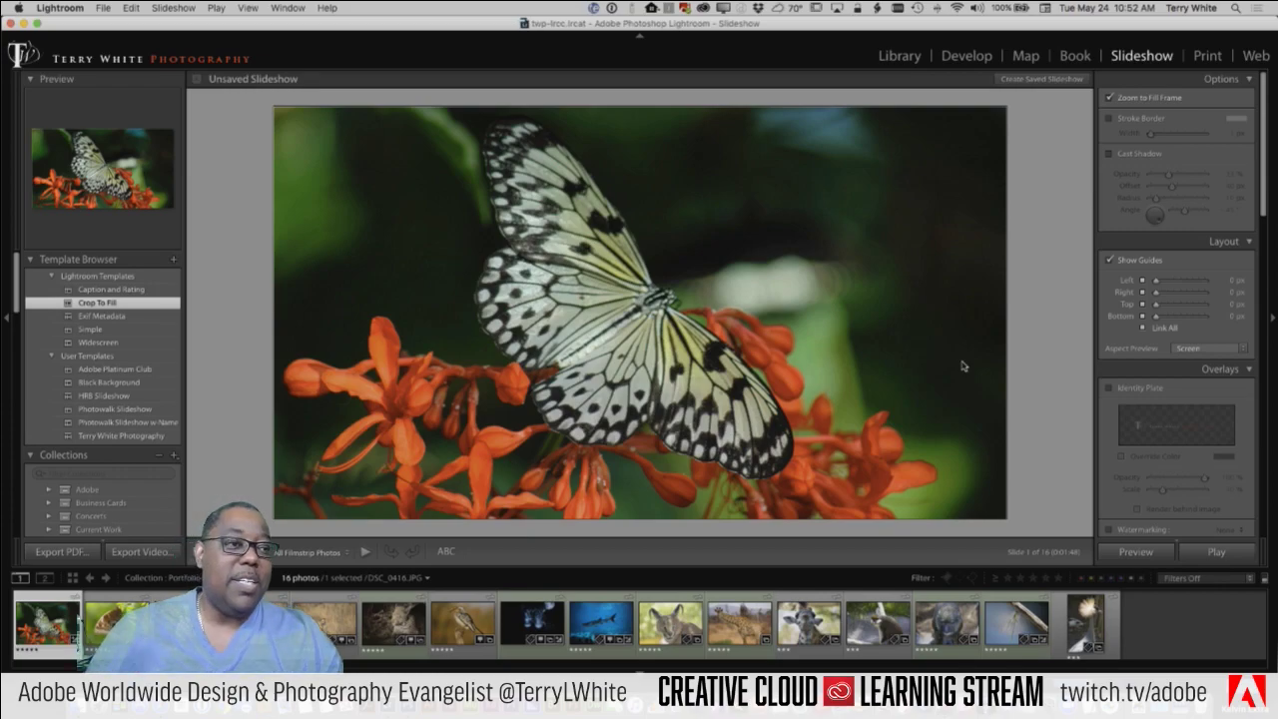
Step: Turn off Zoom to Fill so photos aren't cropped, leaving the cast shadow off
click(1117, 98)
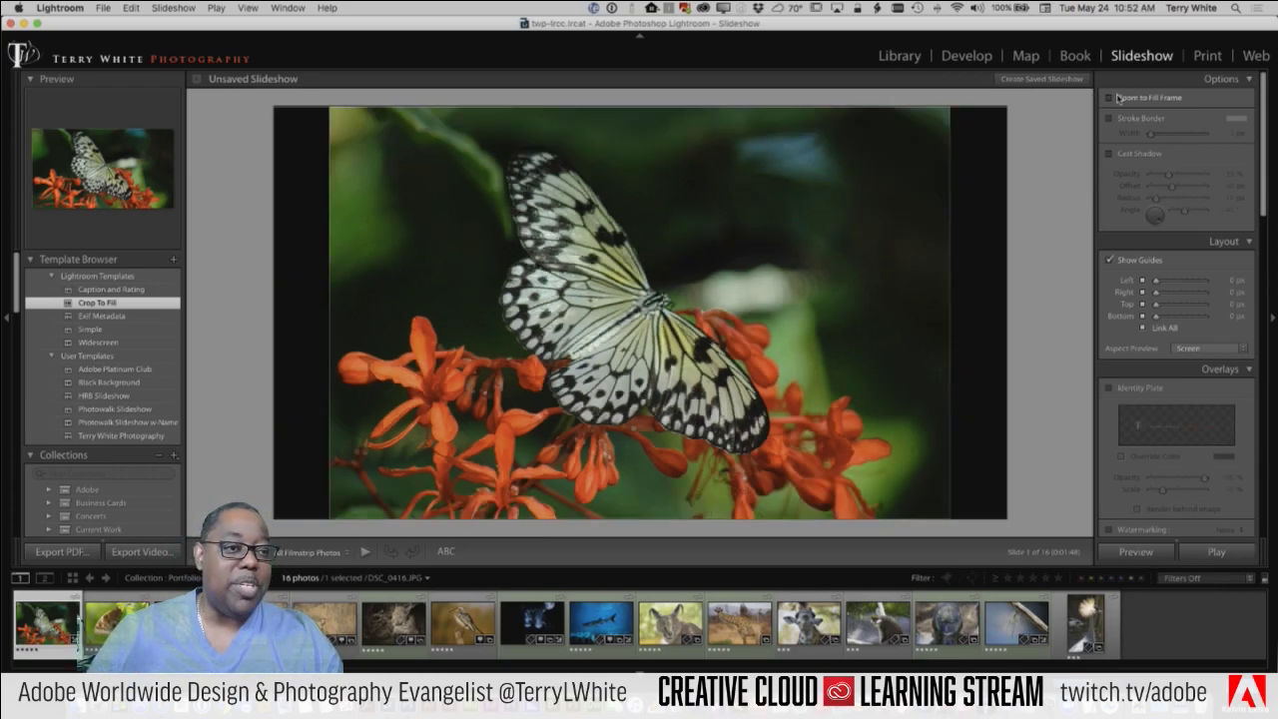
click(1117, 98)
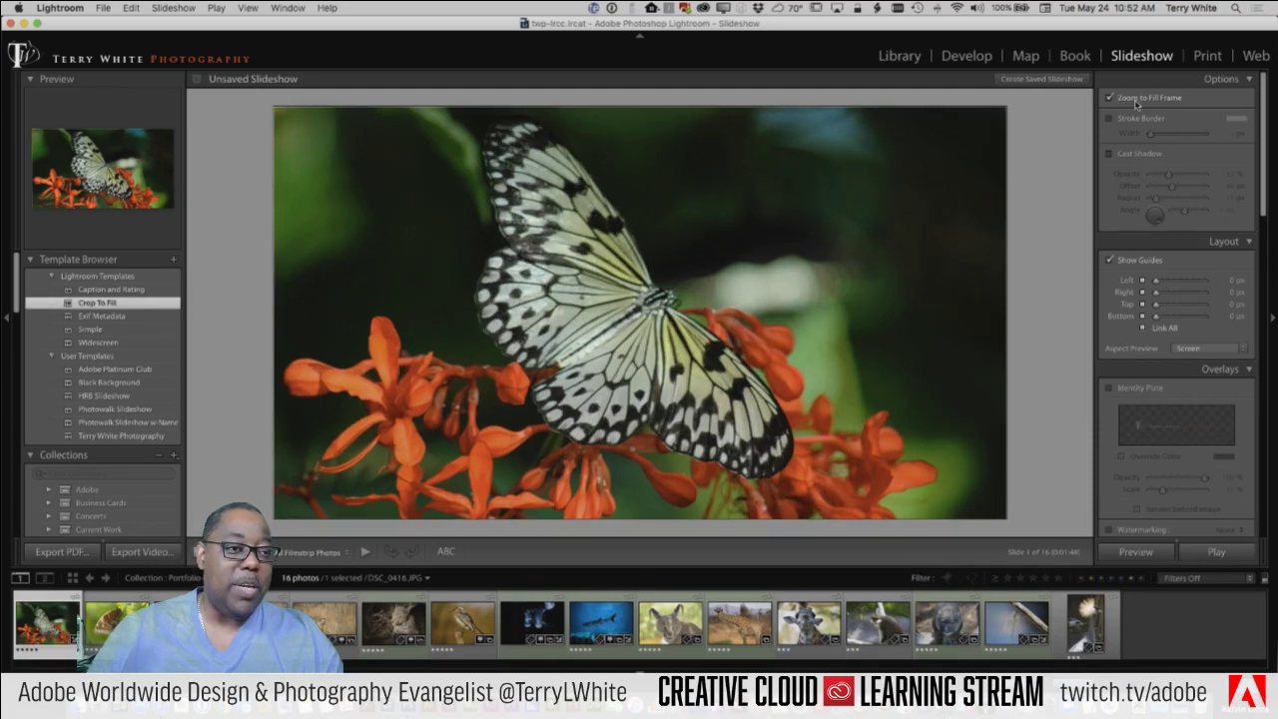
click(1139, 99)
click(1145, 154)
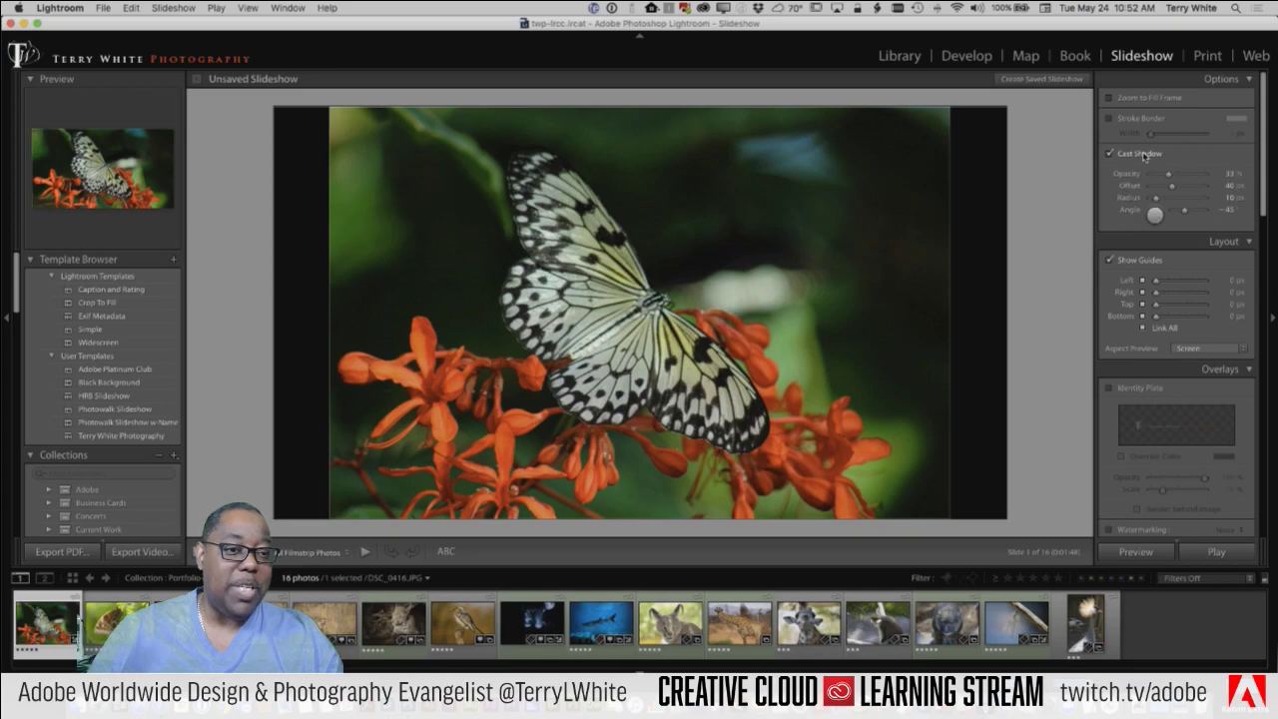
click(1145, 155)
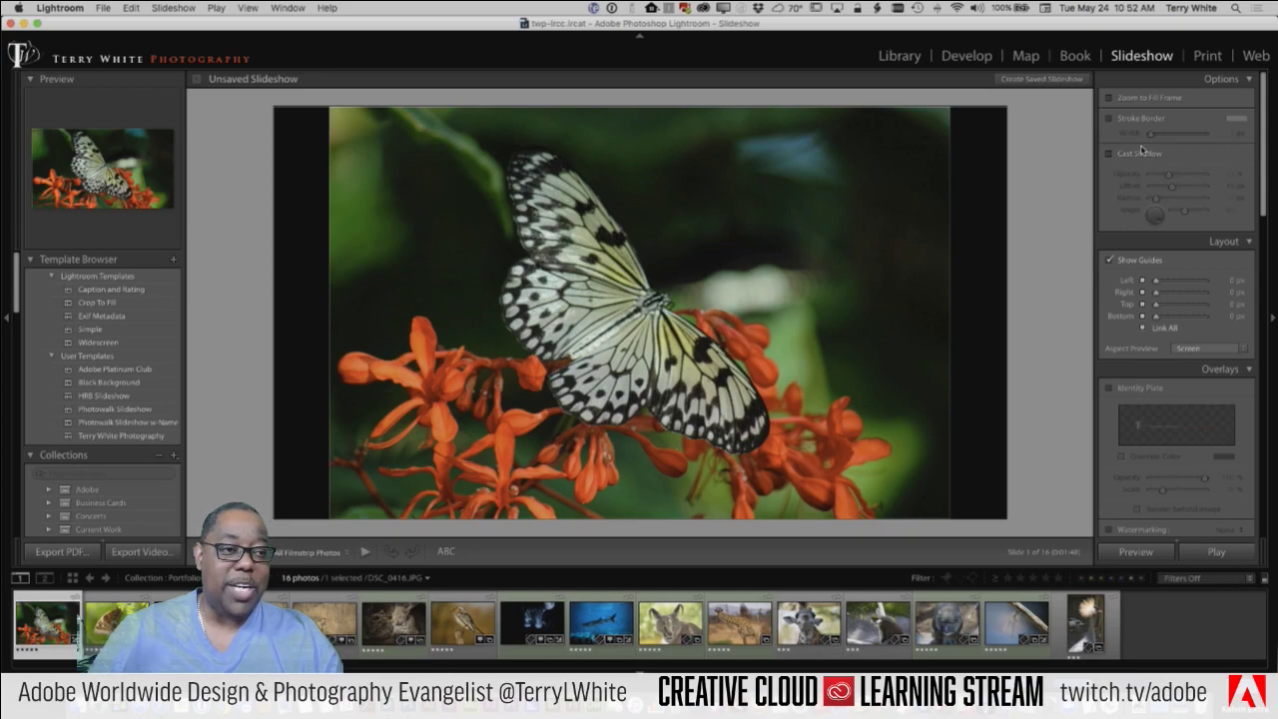
Step: Enable Stroke Border and widen it to about 17 px
click(1131, 97)
click(1134, 120)
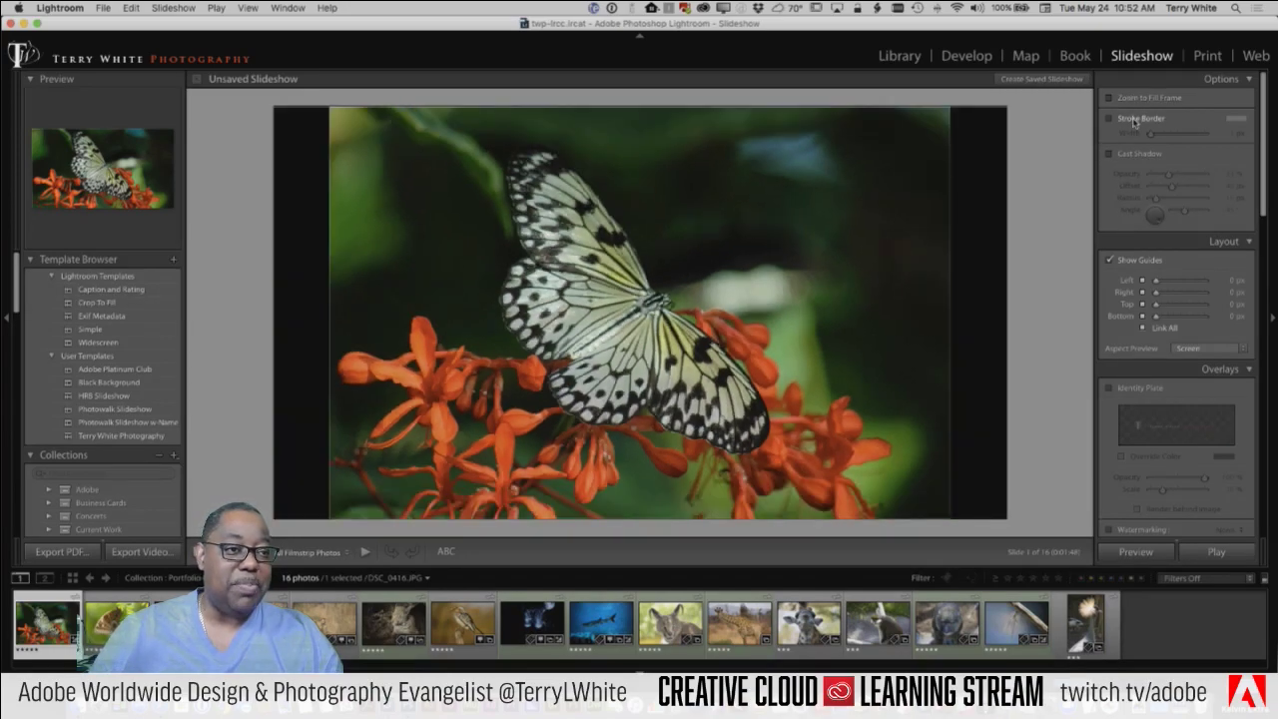
drag(1151, 134, 1195, 134)
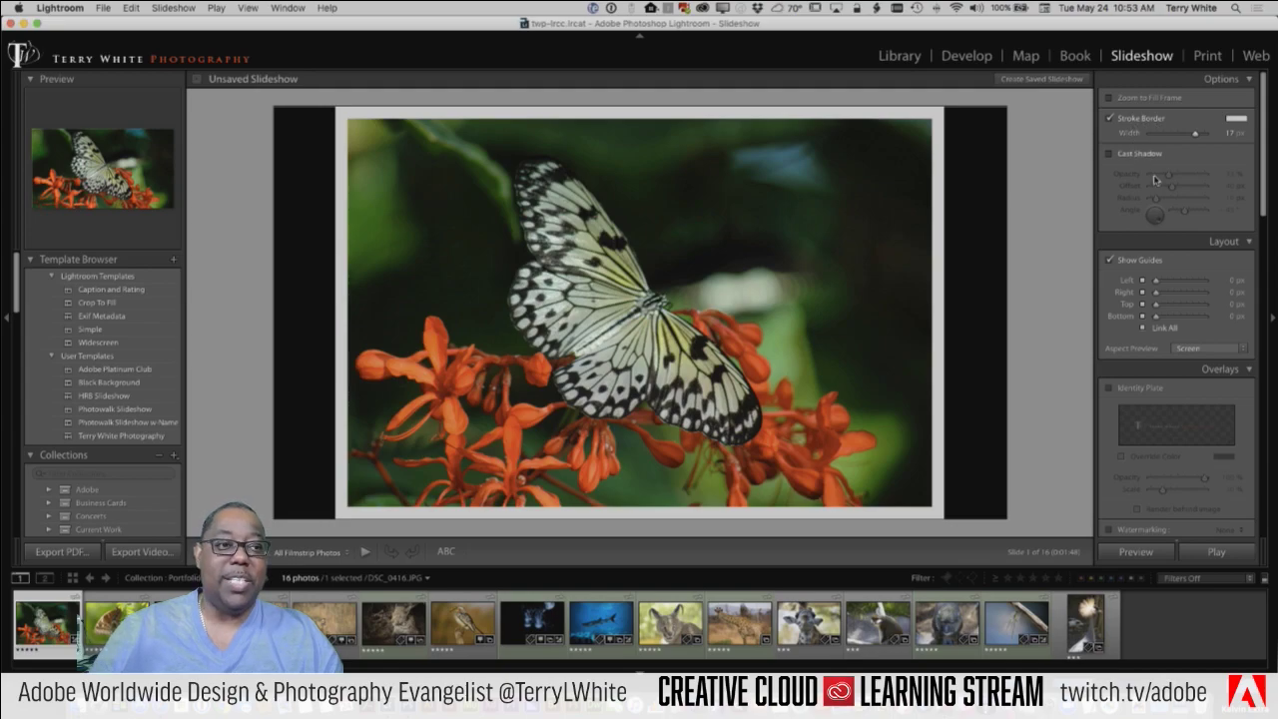
scroll(1163, 211, down, 2)
scroll(1148, 208, down, 5)
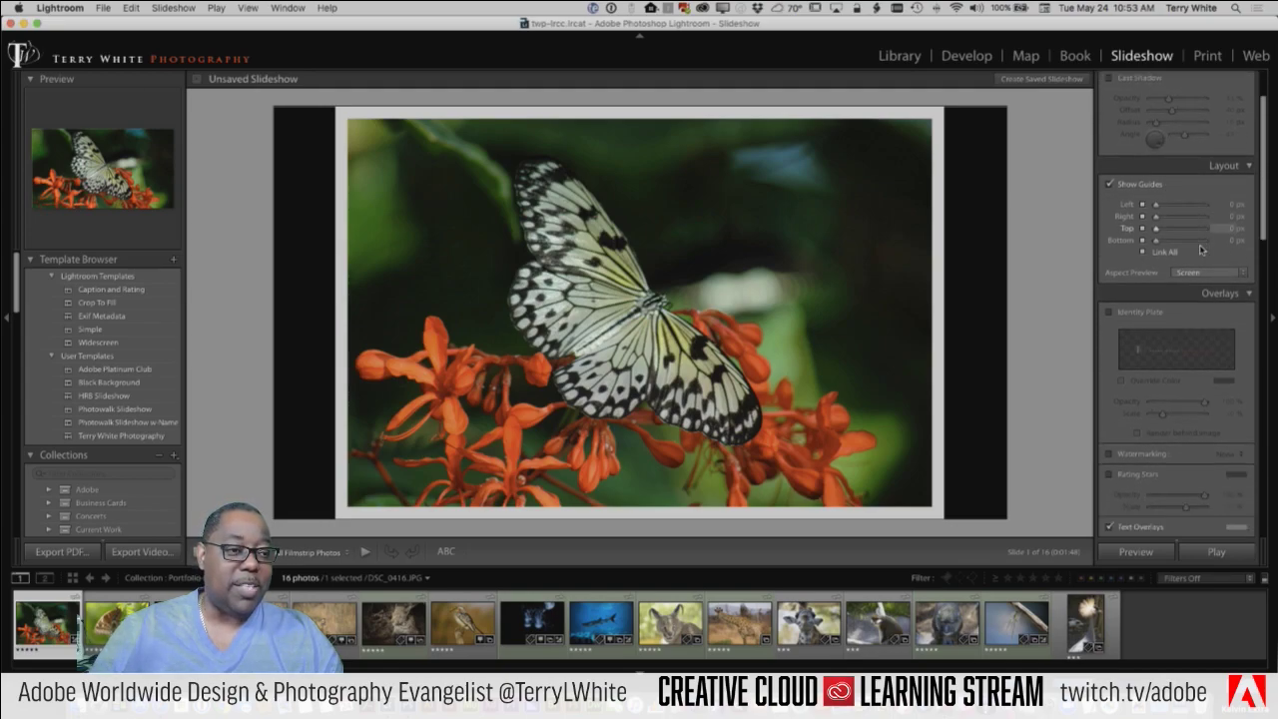
click(1126, 189)
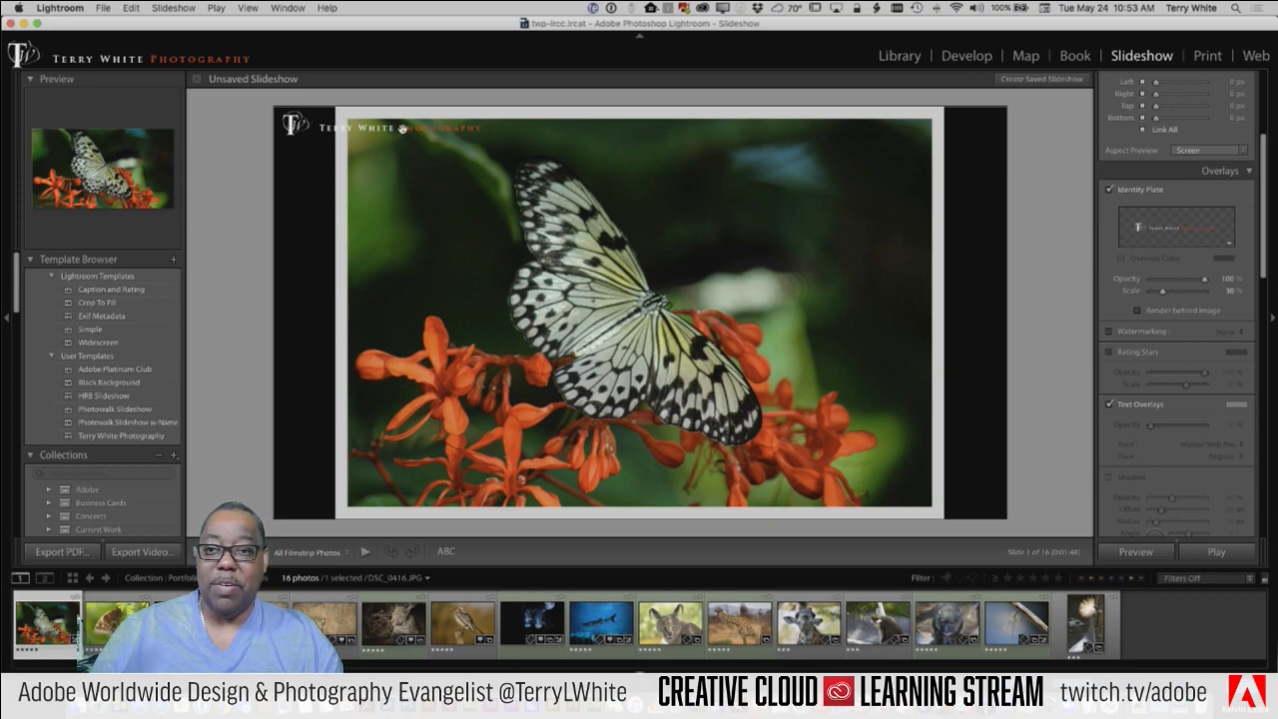
drag(403, 128, 800, 170)
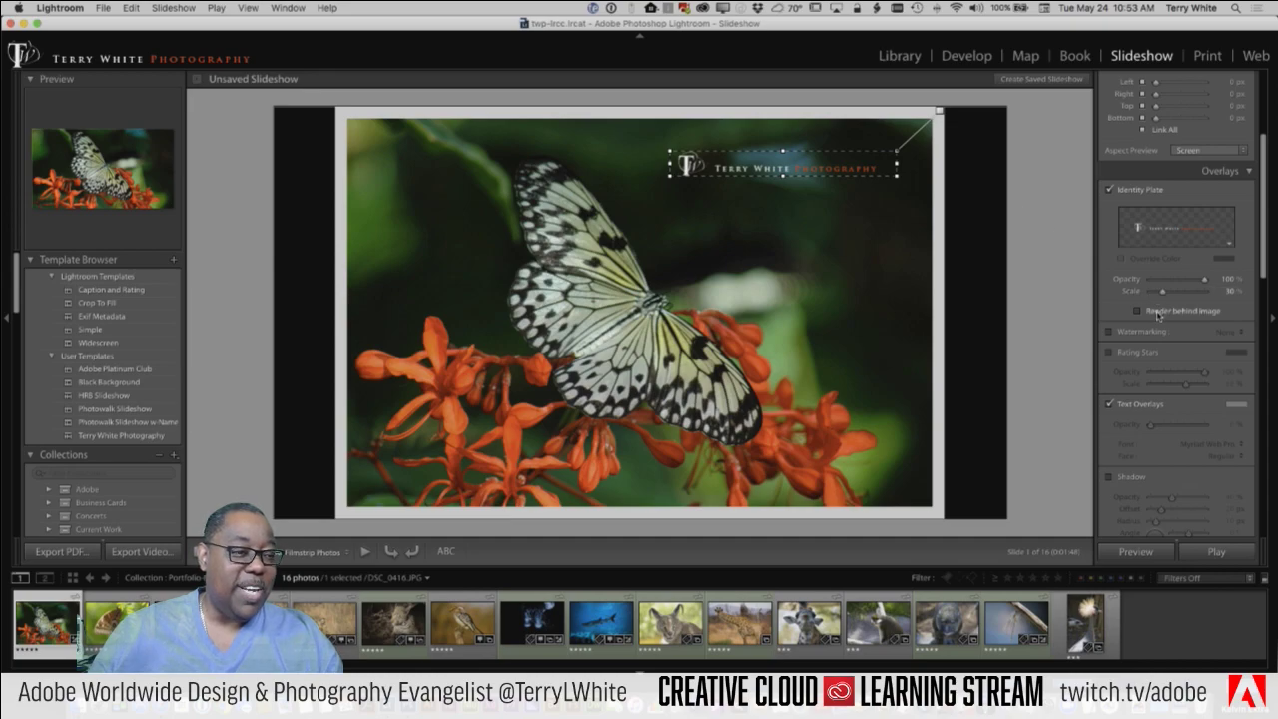
click(1108, 189)
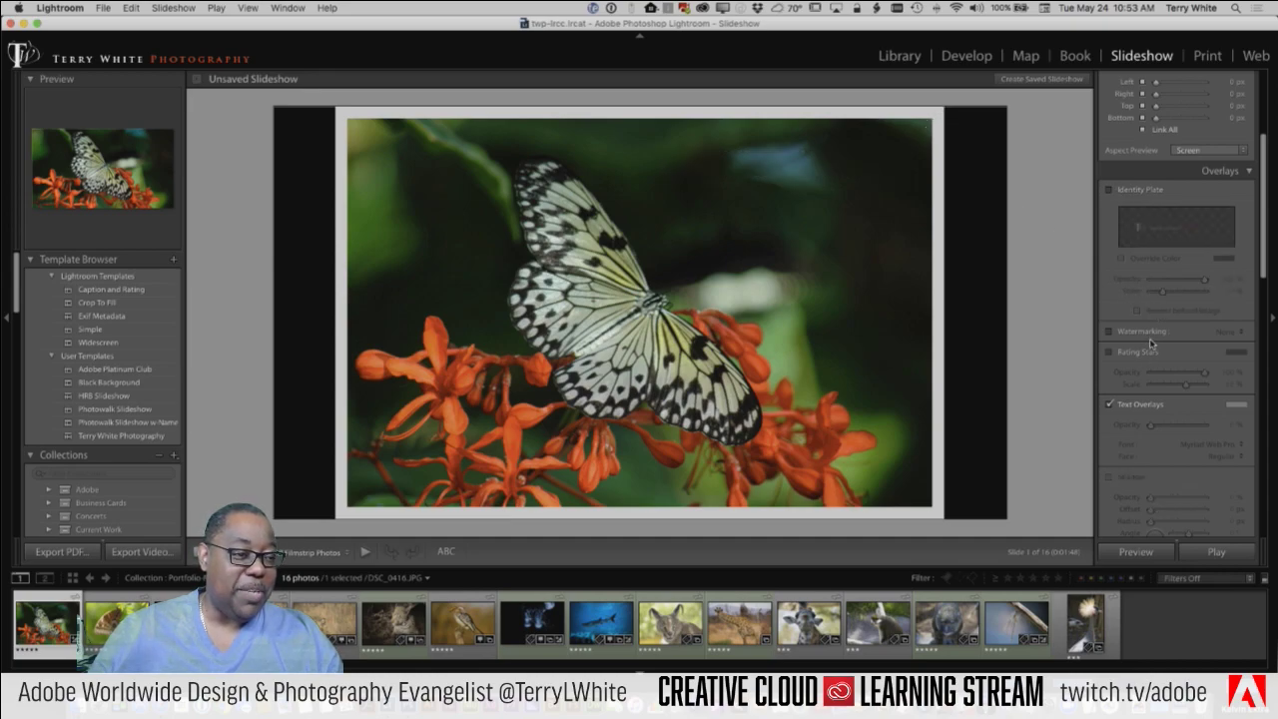
Step: Try the TWP Stamp 70 watermark, switch it back off, and show rating stars beneath the photo
click(1133, 336)
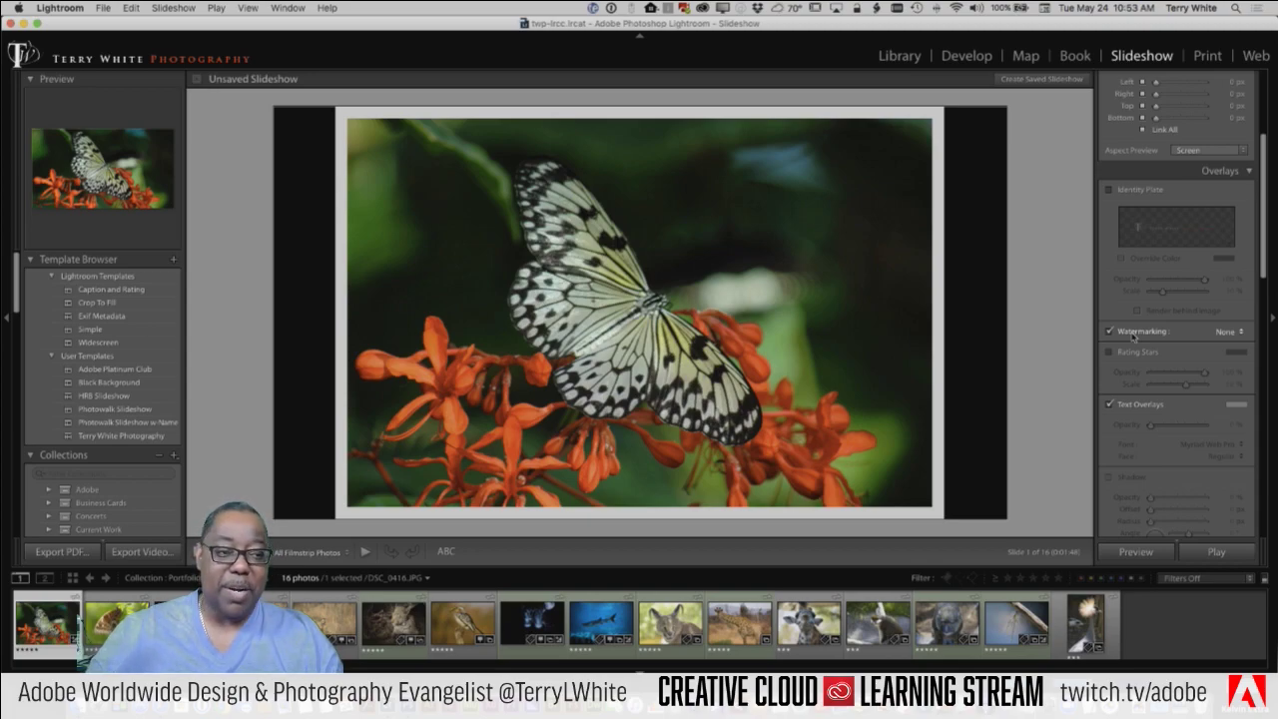
click(1227, 331)
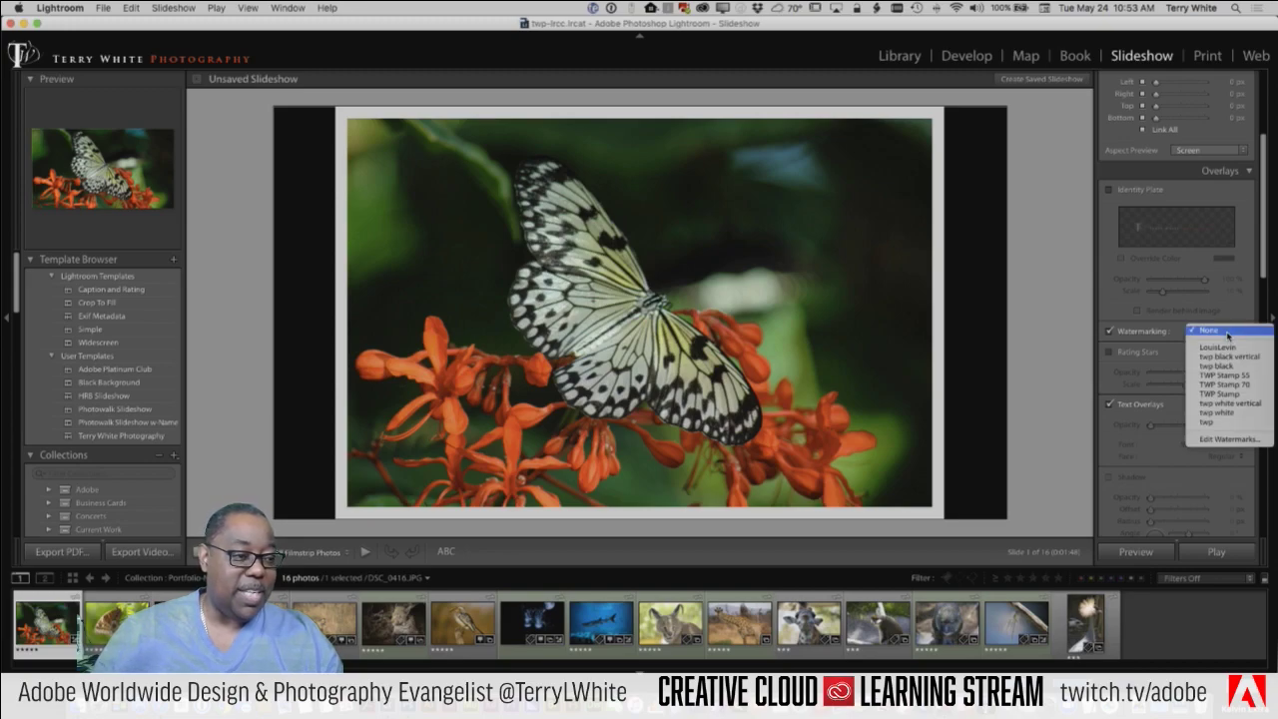
click(1230, 384)
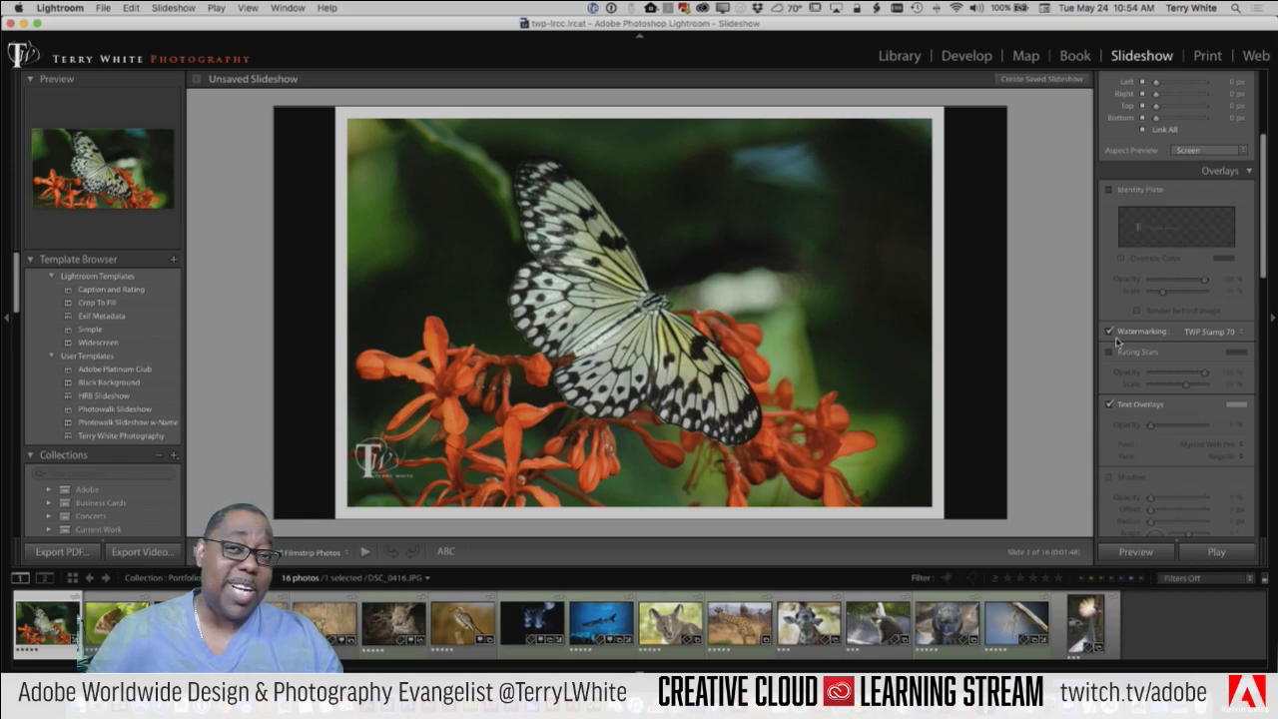
click(1110, 331)
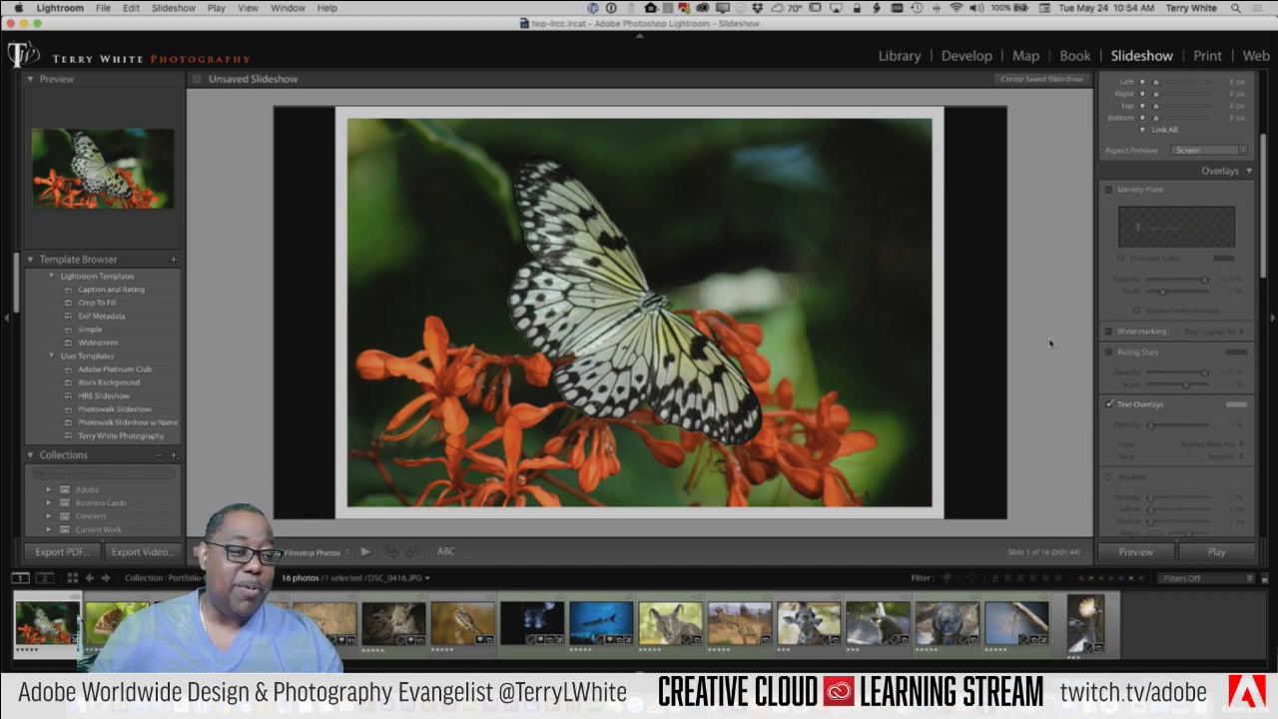
click(1139, 350)
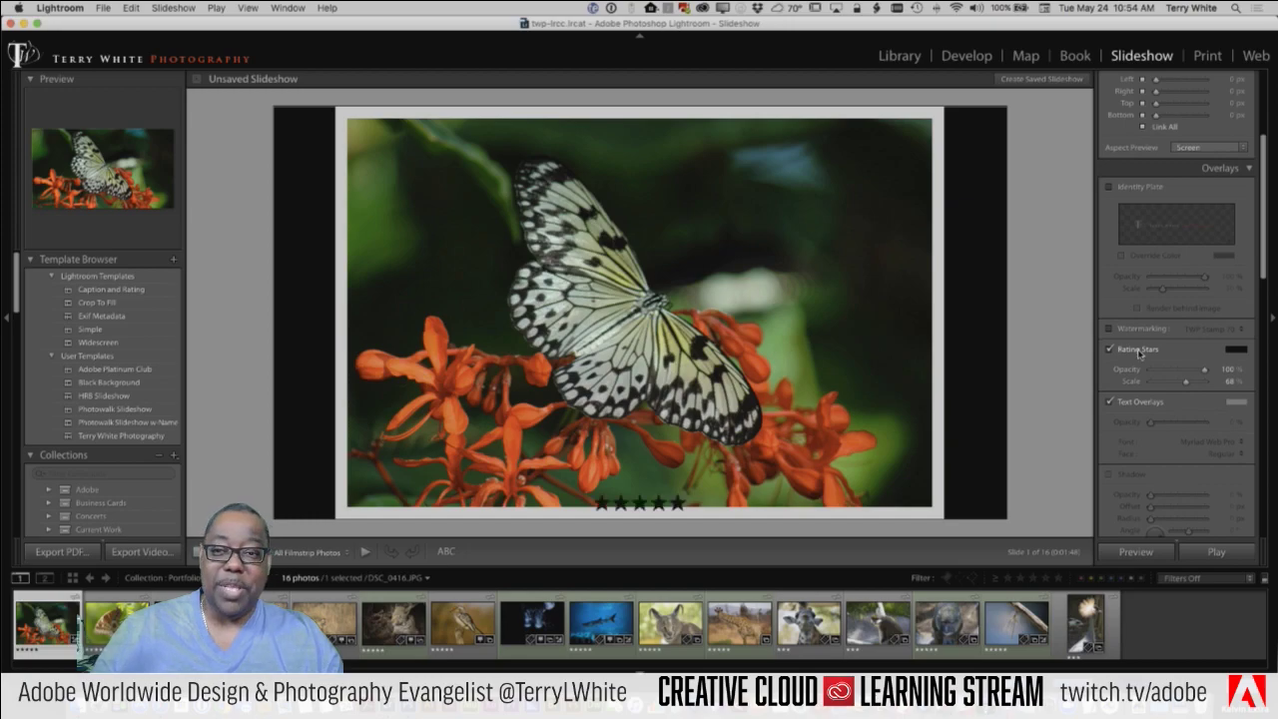
Step: Hide the rating stars and enable the Color Wash backdrop on the butterfly slide
click(1138, 351)
scroll(1143, 355, down, 3)
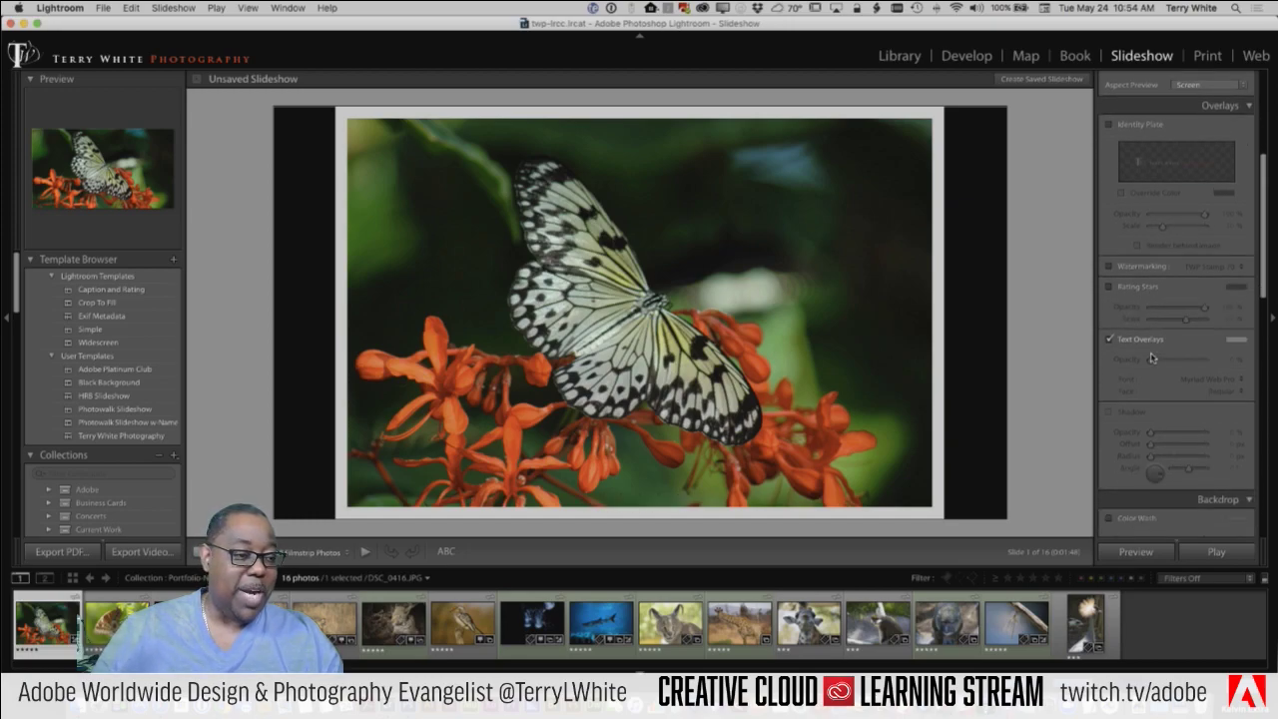
scroll(1151, 357, down, 6)
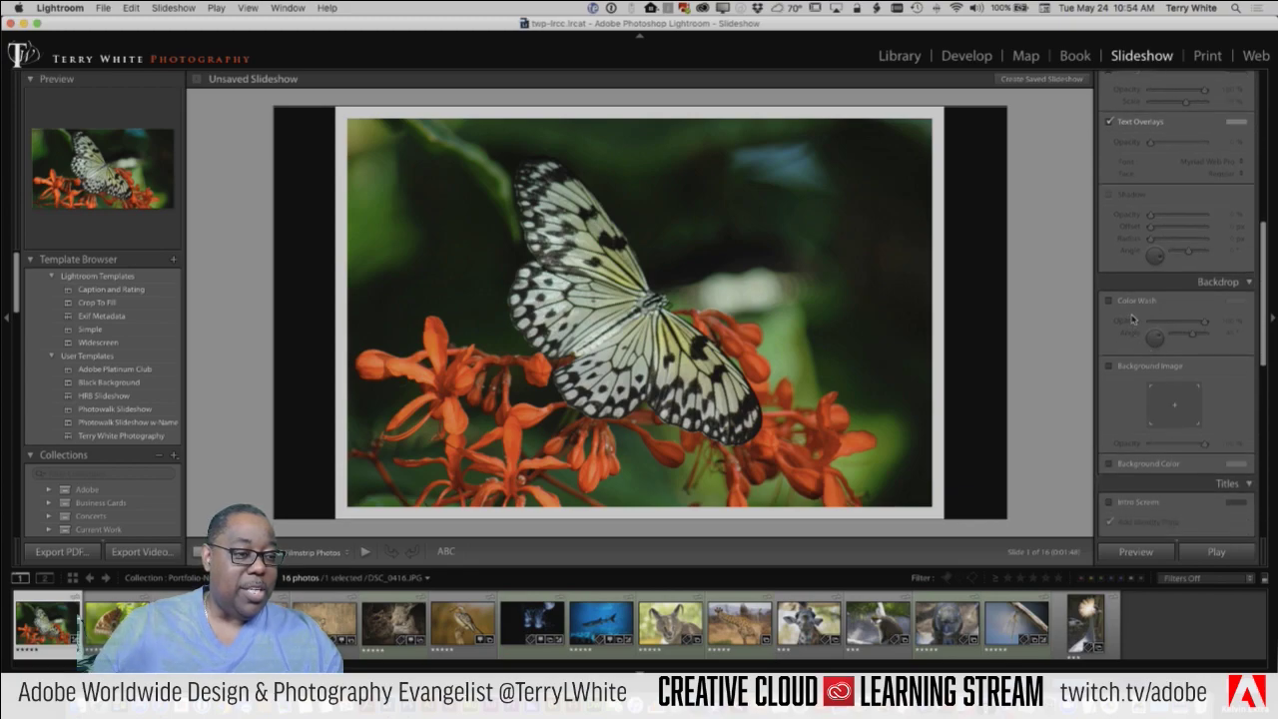
click(1128, 306)
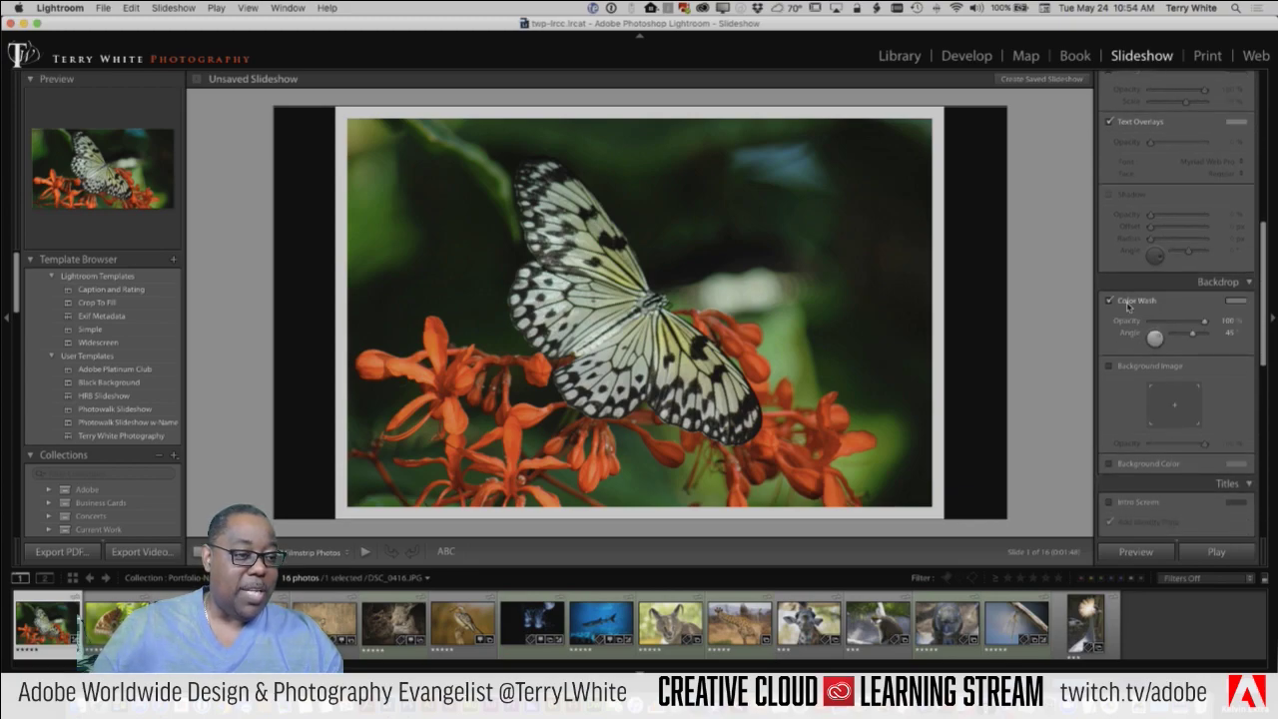
click(1127, 307)
click(1127, 307)
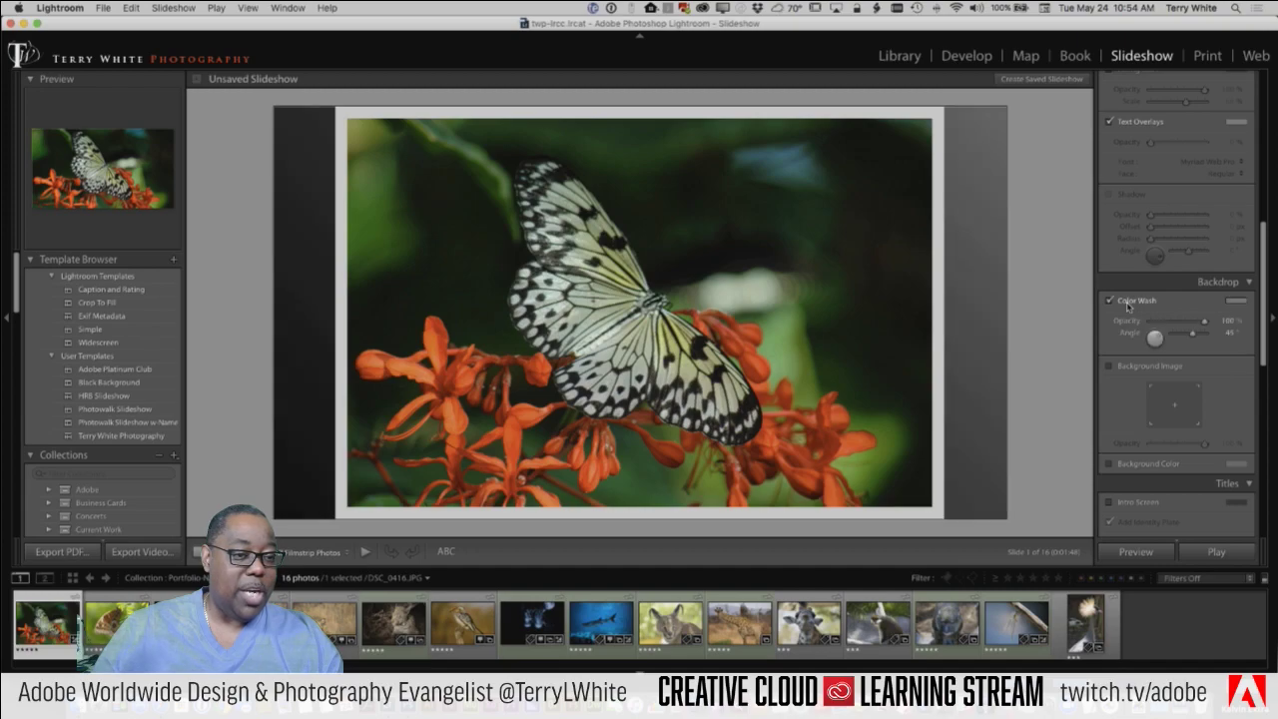
Step: Switch off Color Wash and use the filmstrip giraffe photo as the slide's background image
click(1138, 304)
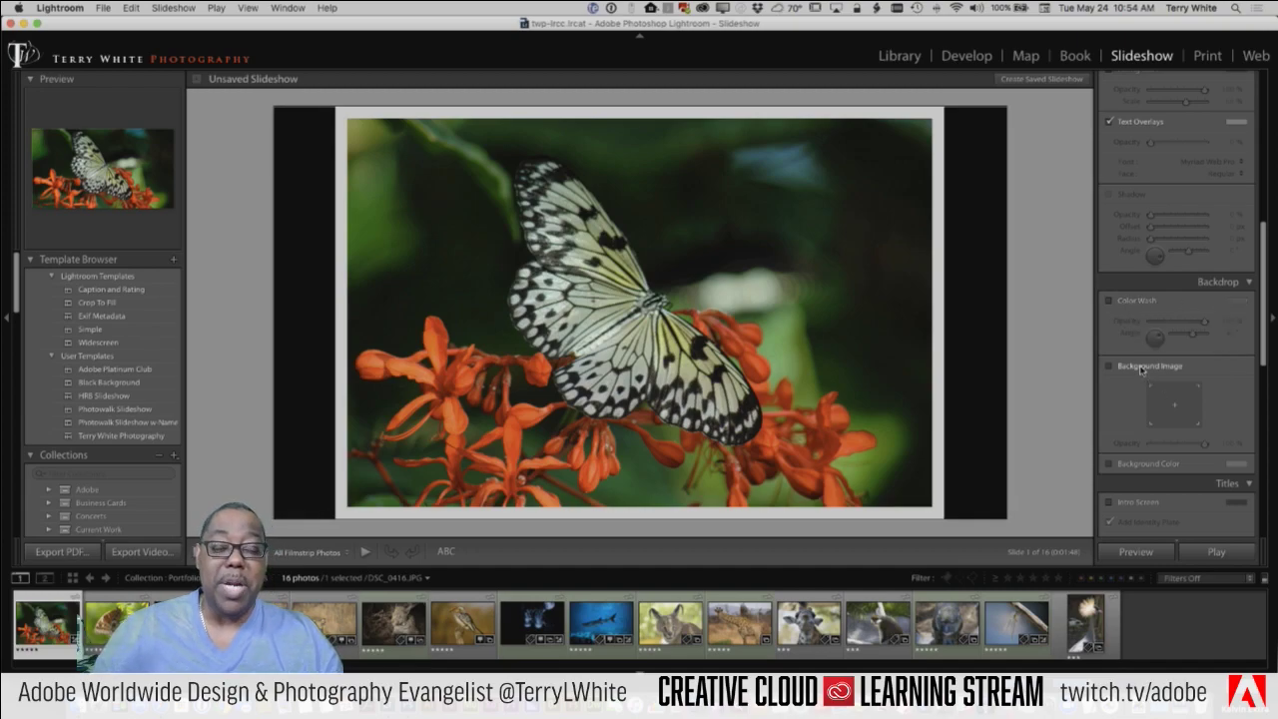
click(1142, 368)
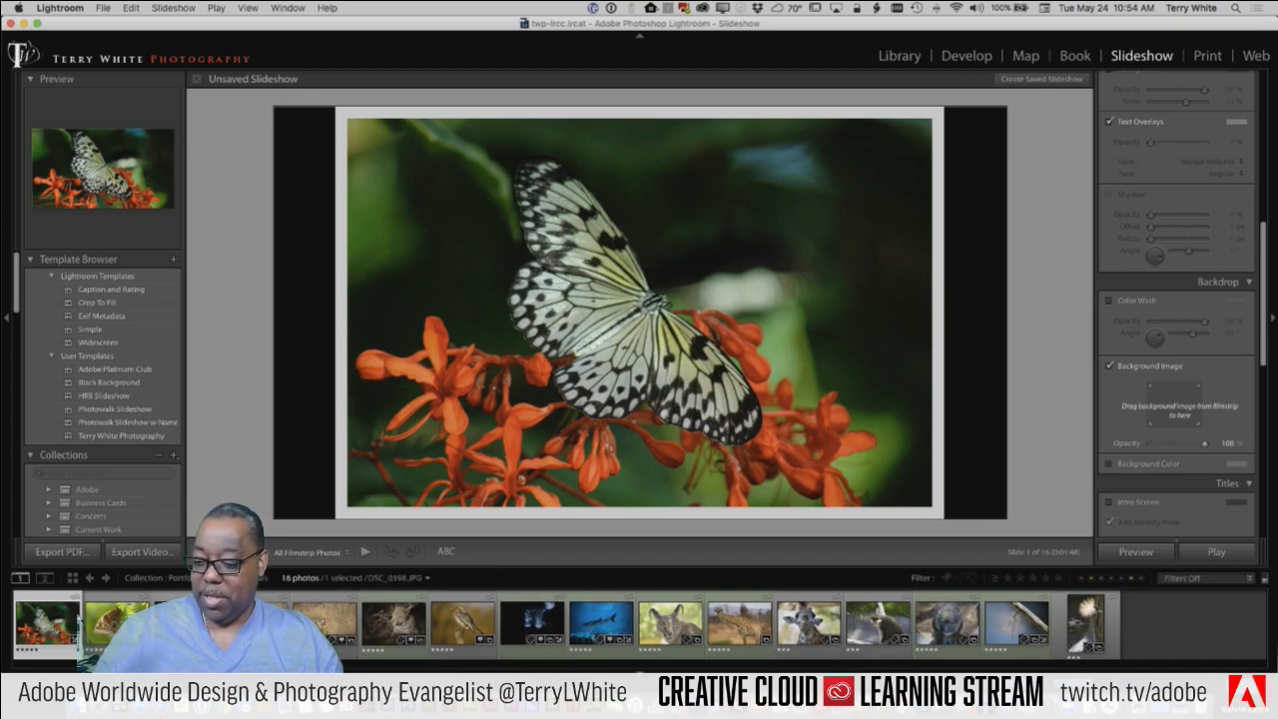
drag(739, 624, 1158, 420)
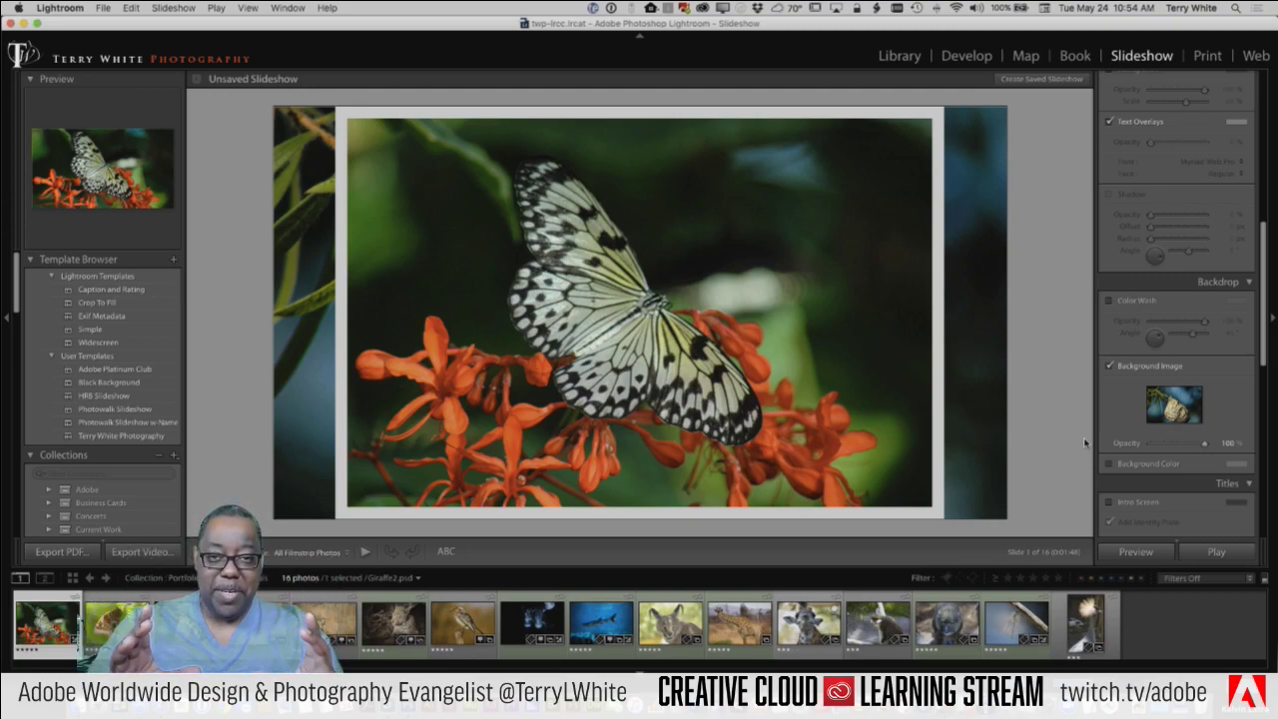
Step: Turn off the background image and enable an identity-plate intro screen scaled to 77%
click(1110, 368)
scroll(1146, 405, down, 5)
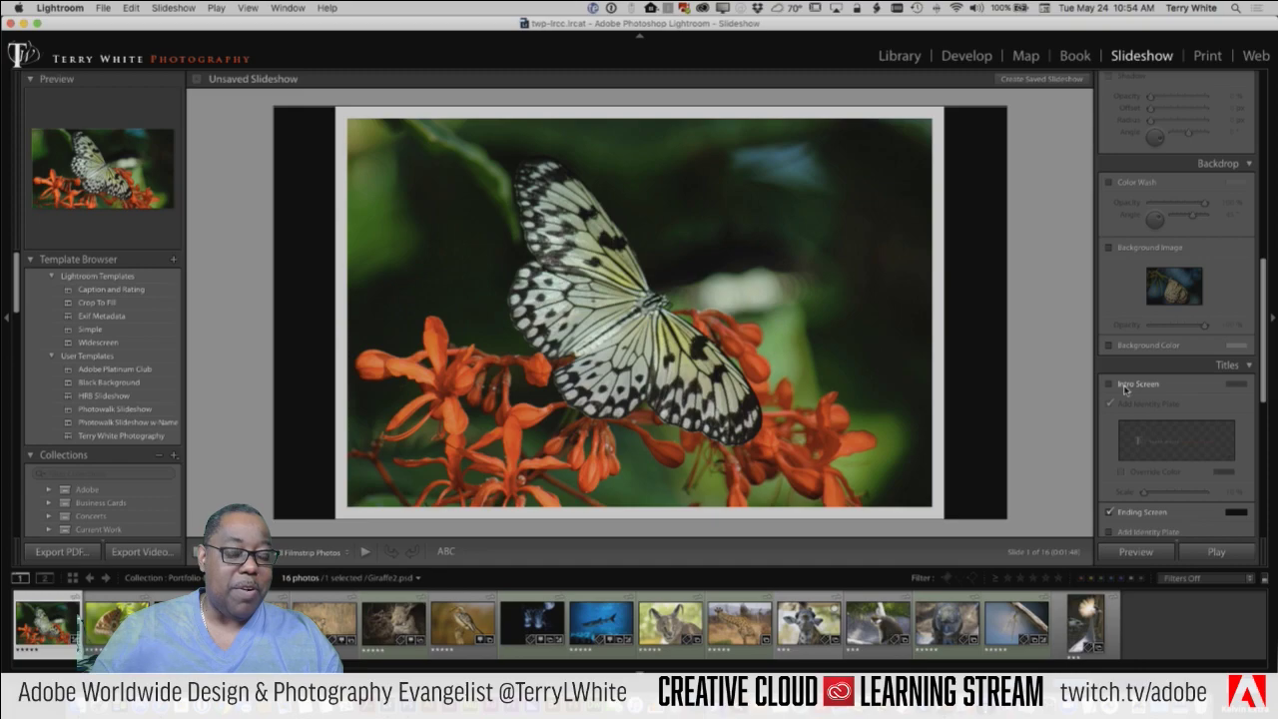
click(1126, 389)
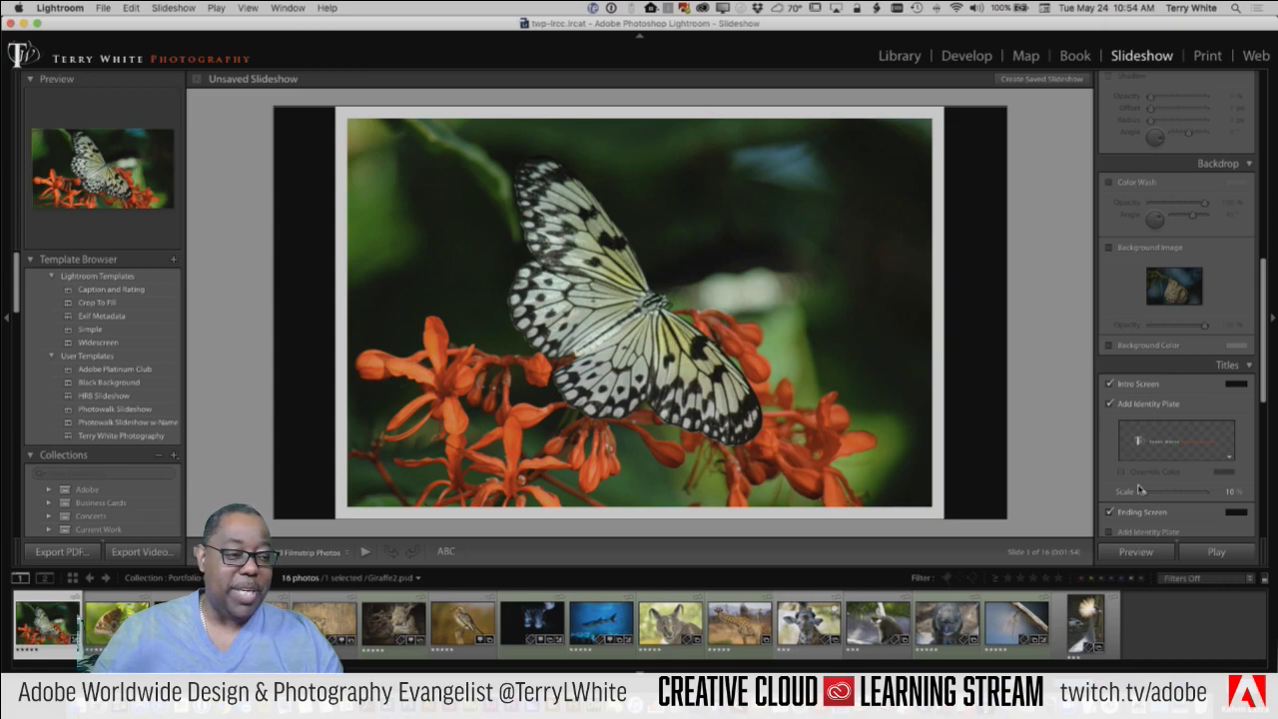
drag(1142, 491, 1189, 492)
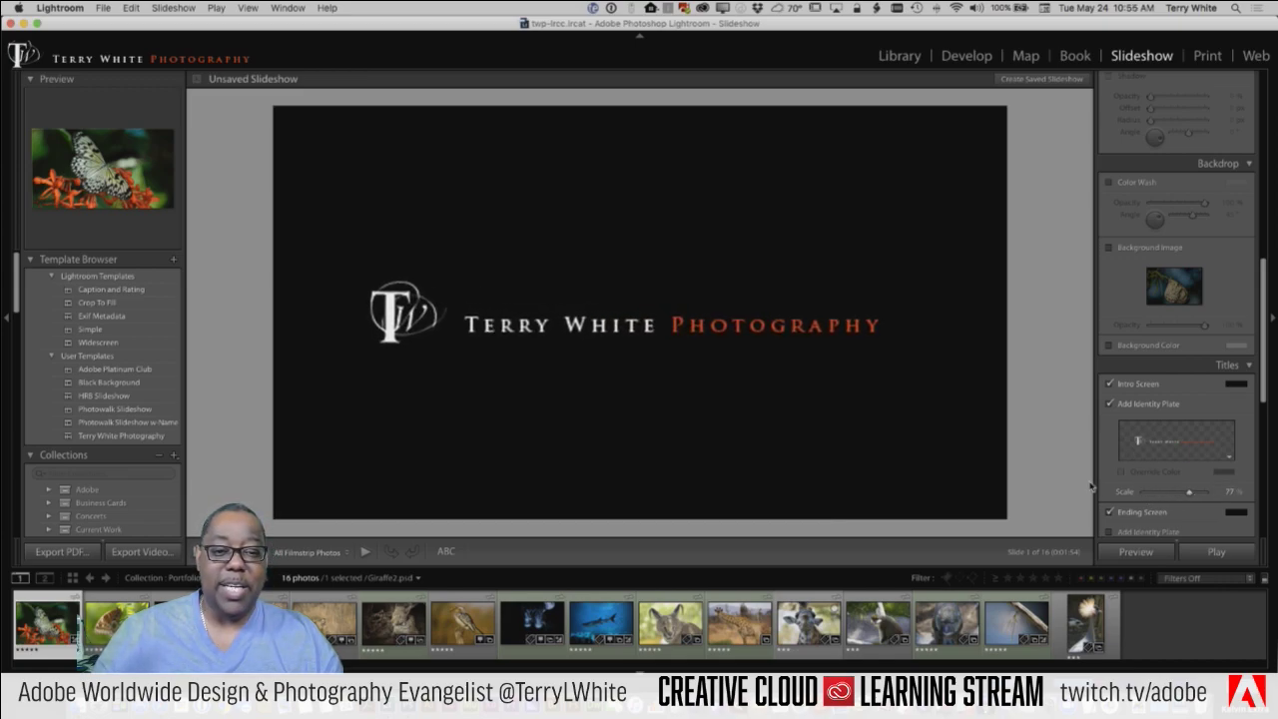
click(1124, 386)
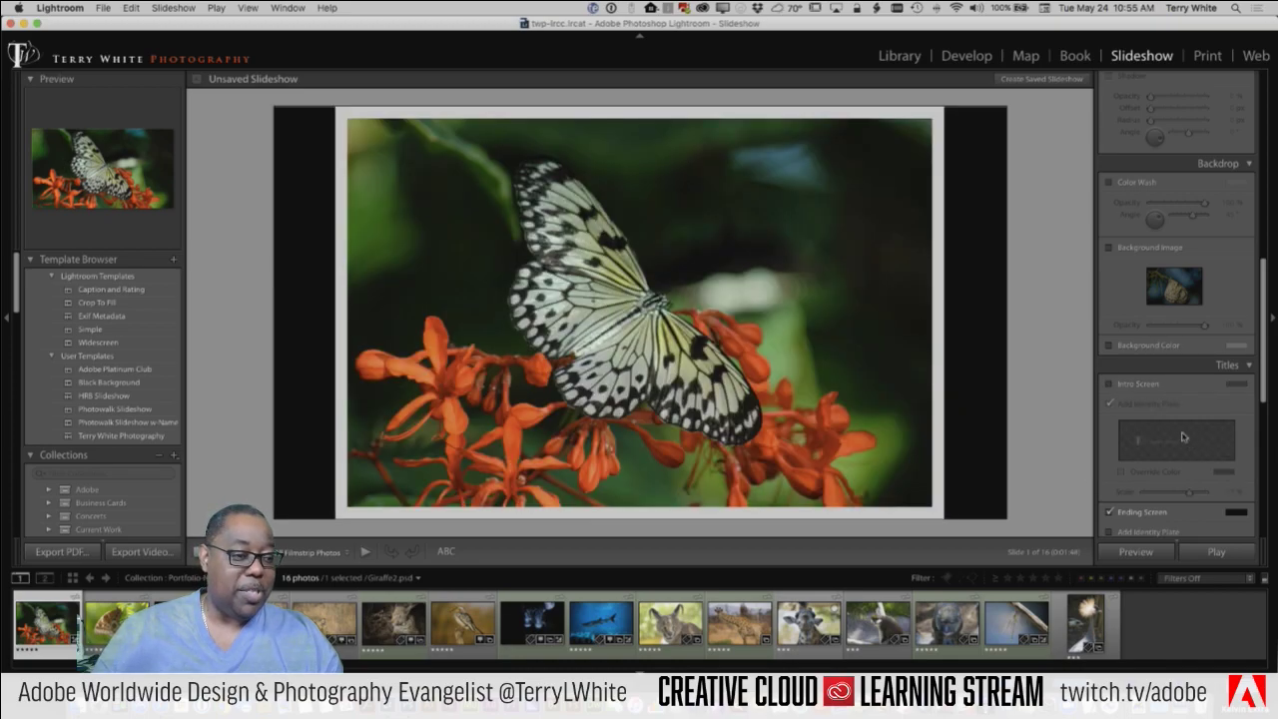
click(1139, 385)
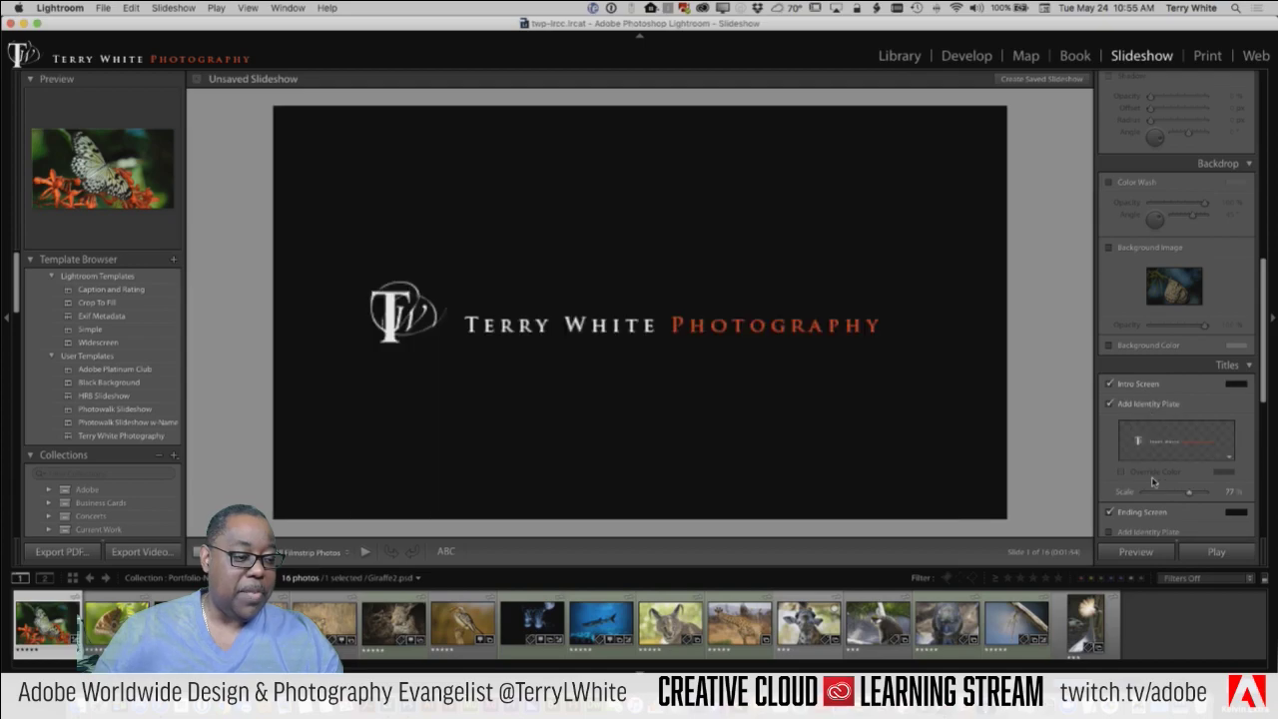
Step: Add the identity plate to the ending screen, scaled to 67%
scroll(1155, 479, down, 2)
scroll(1155, 477, down, 1)
click(1139, 428)
drag(1158, 521, 1185, 516)
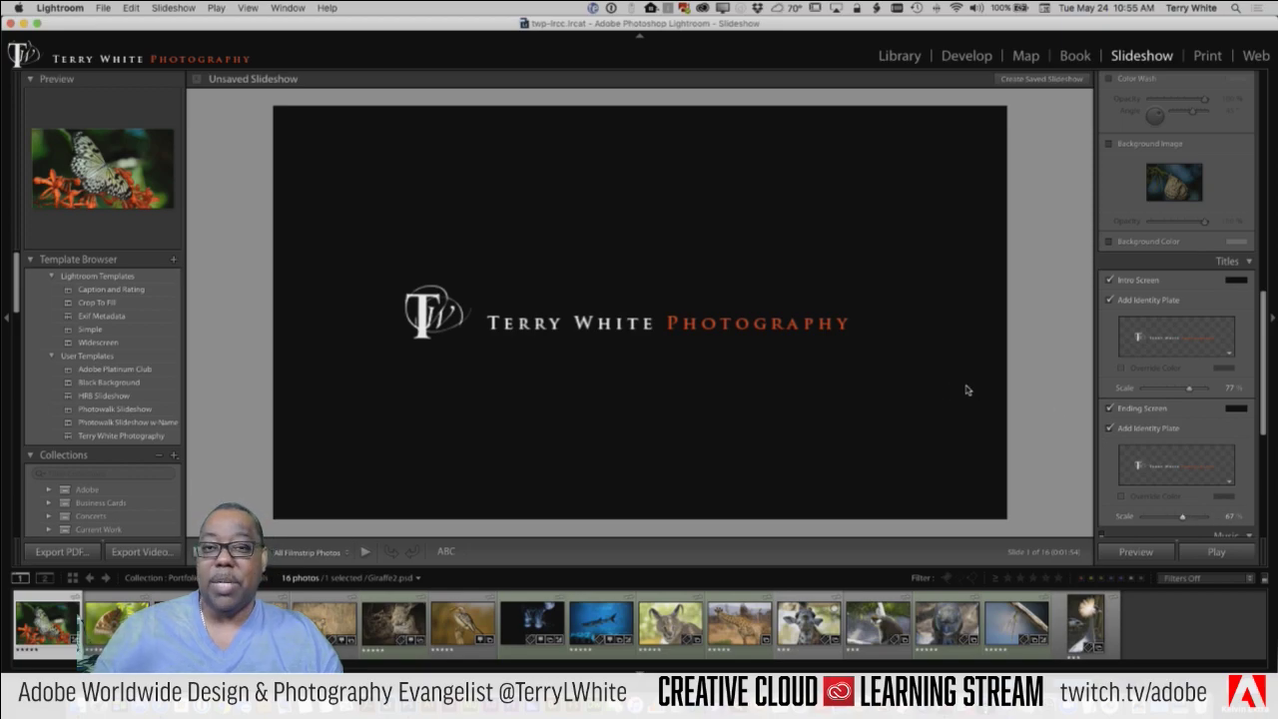
scroll(1199, 466, down, 3)
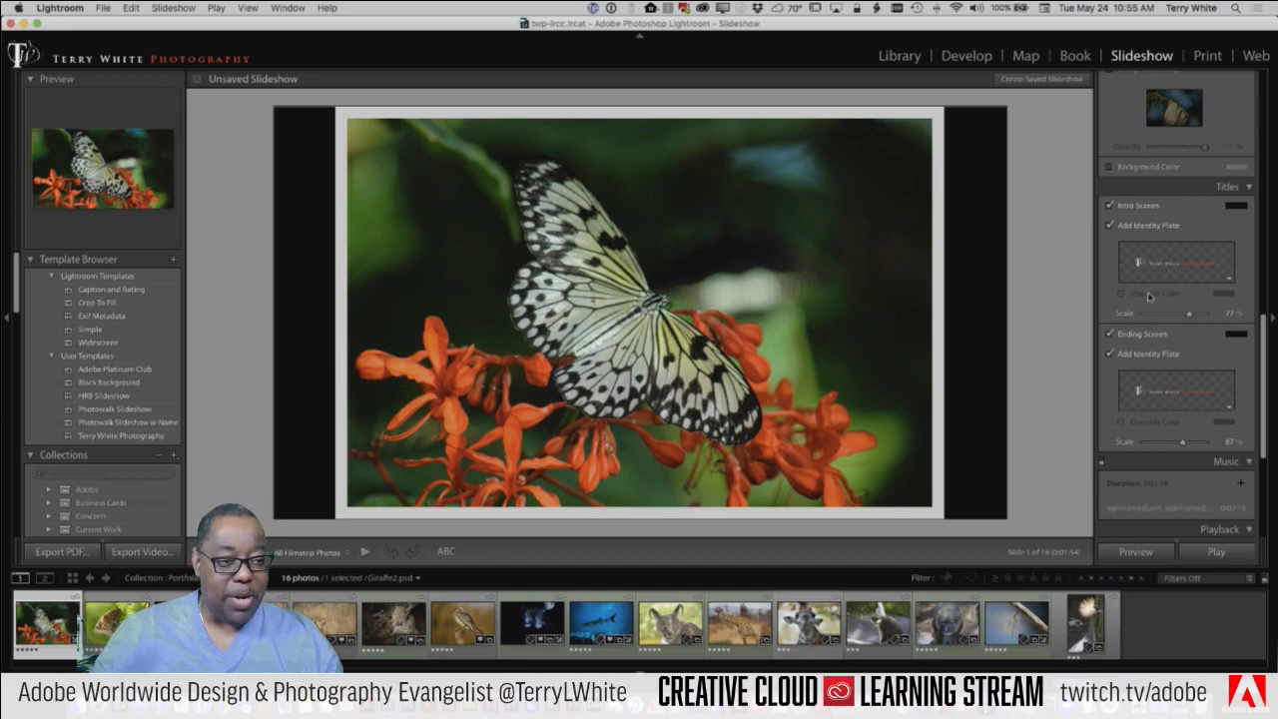
Step: Switch on the Music panel so the existing 2:18 soundtrack is active
scroll(1150, 399, down, 4)
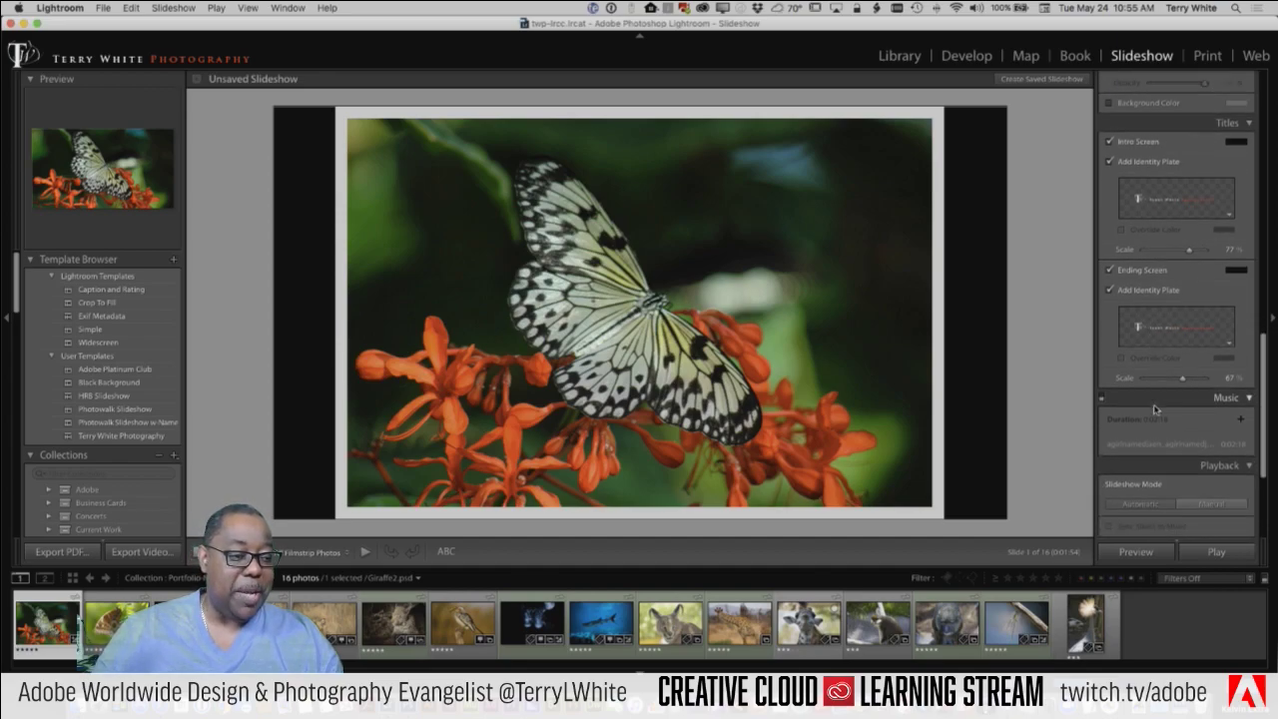
scroll(1154, 404, down, 1)
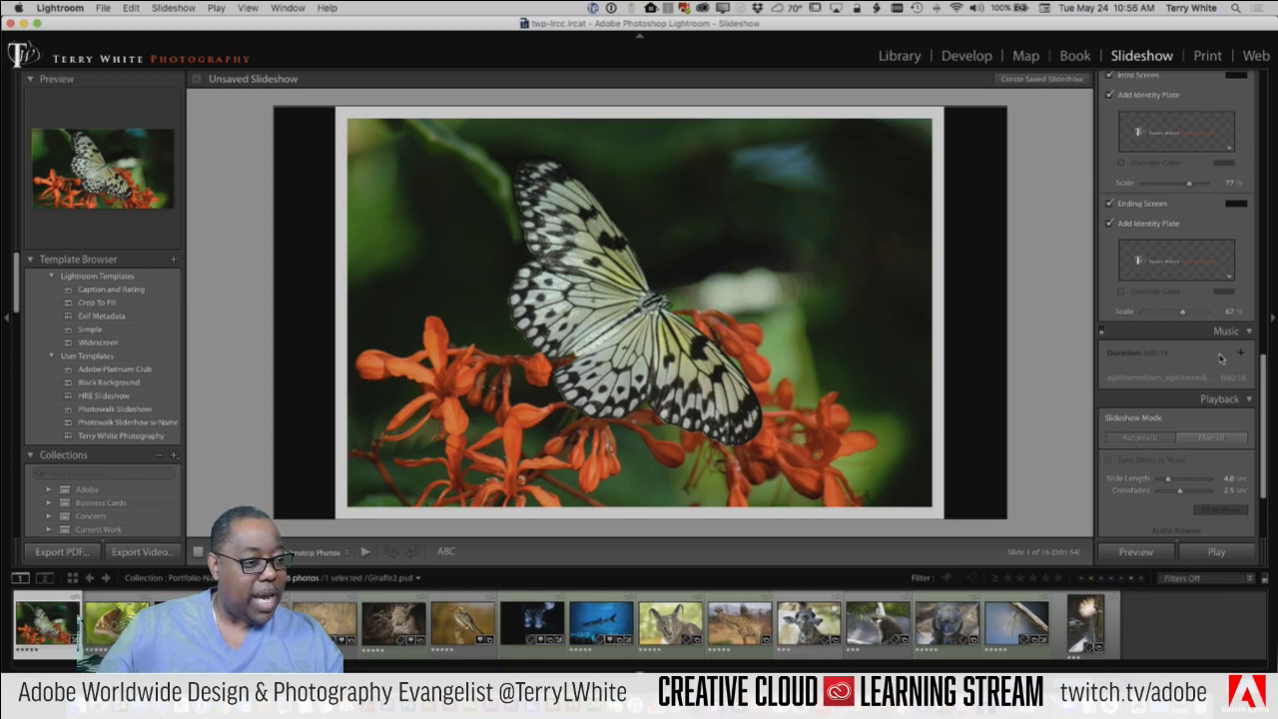
scroll(1198, 358, down, 1)
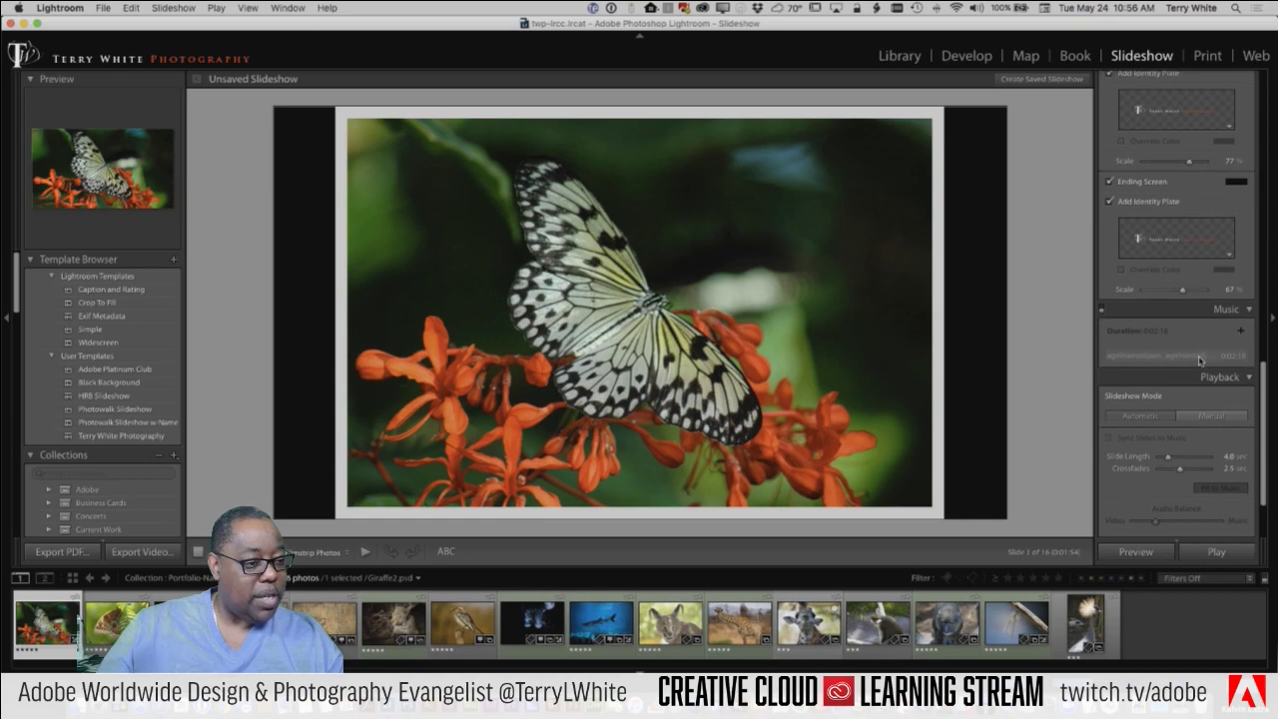
click(1103, 311)
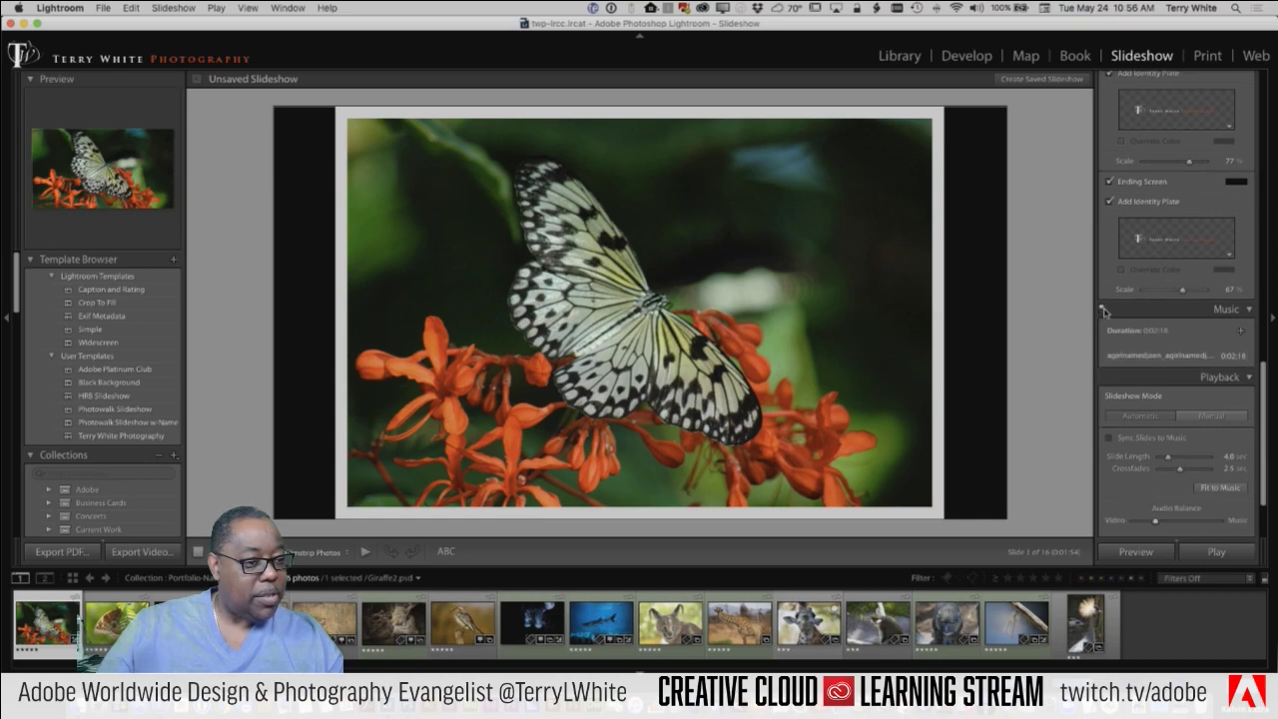
Step: Set Playback Slideshow Mode to Manual and bring up the Music file chooser
click(1239, 333)
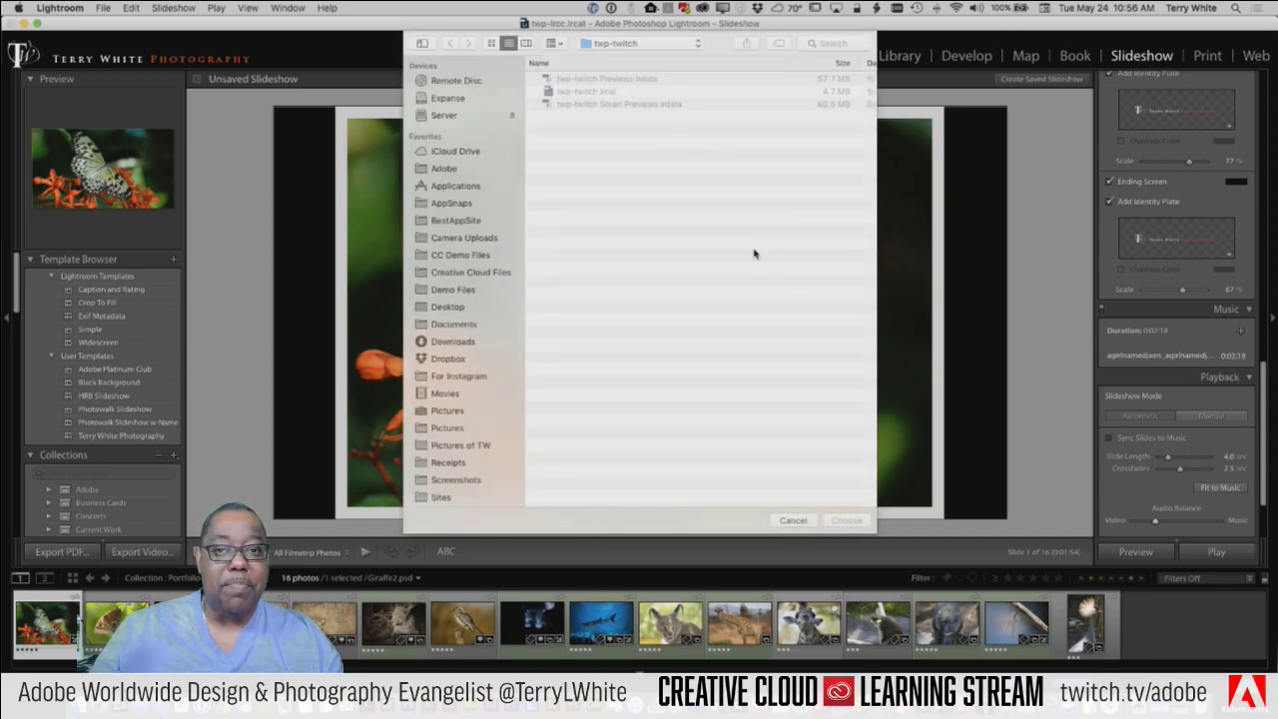
click(792, 520)
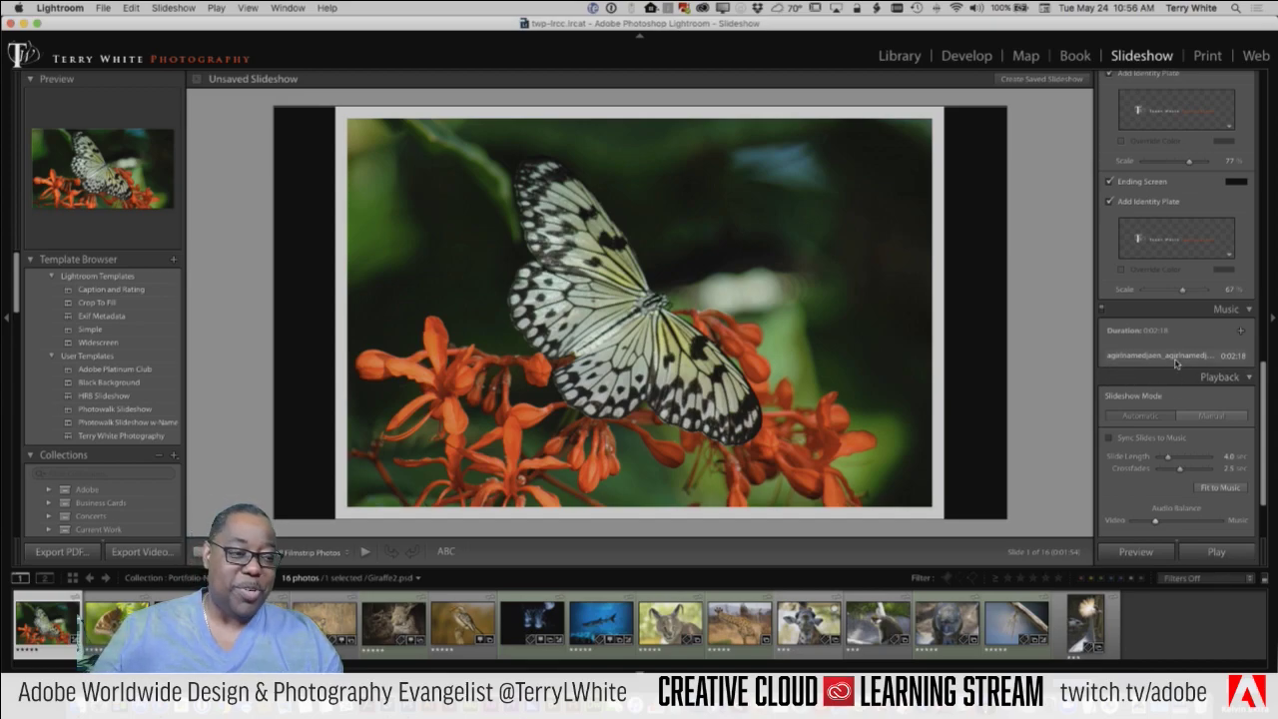
scroll(1177, 366, down, 2)
scroll(1175, 366, down, 2)
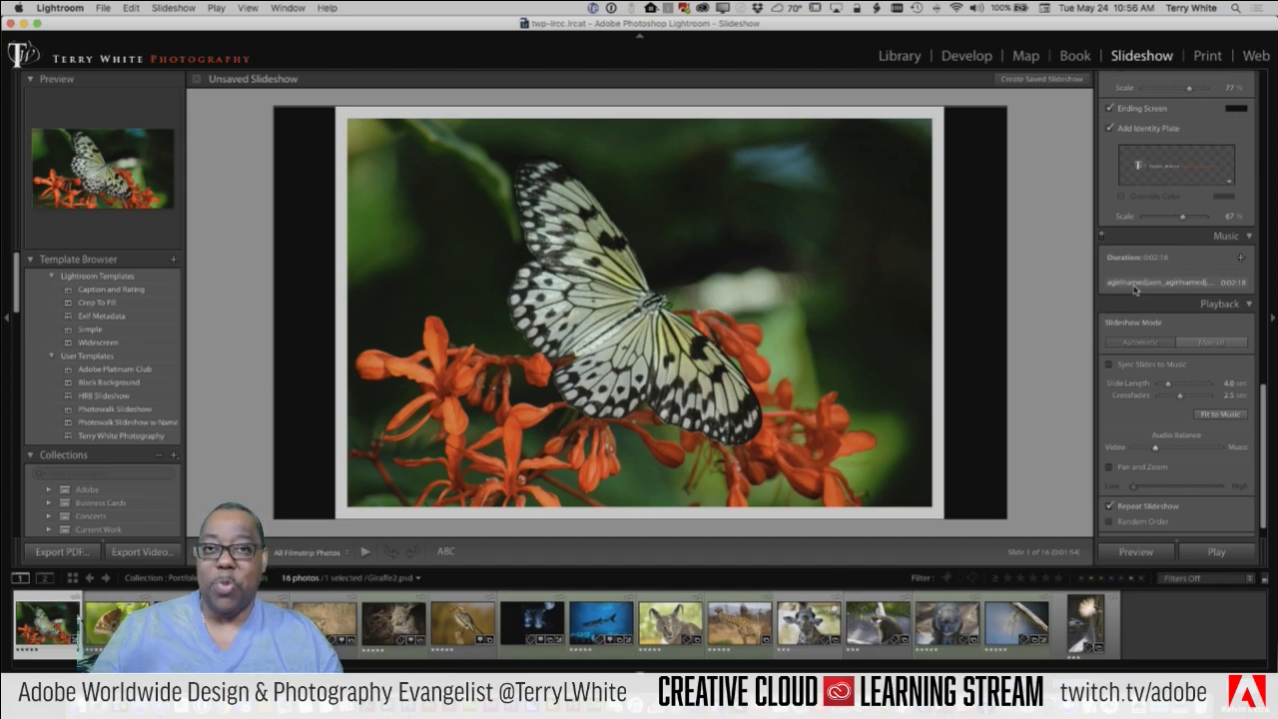
scroll(1164, 334, down, 1)
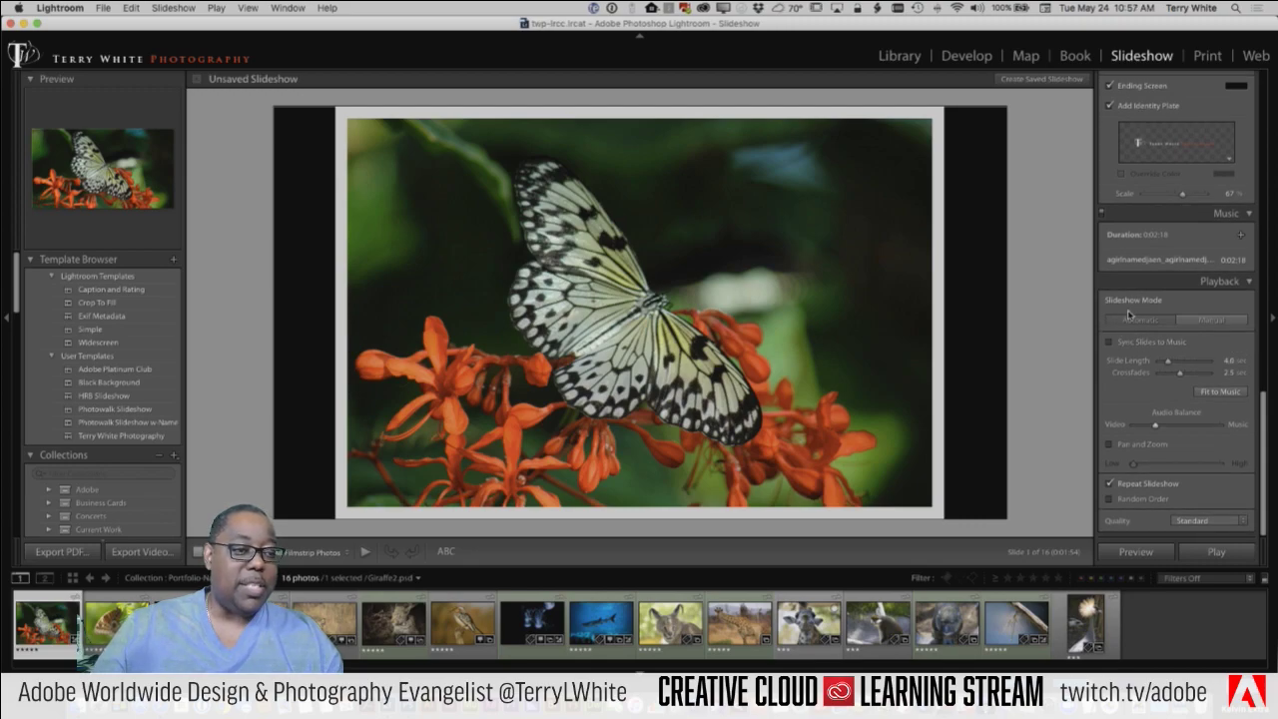
click(1227, 315)
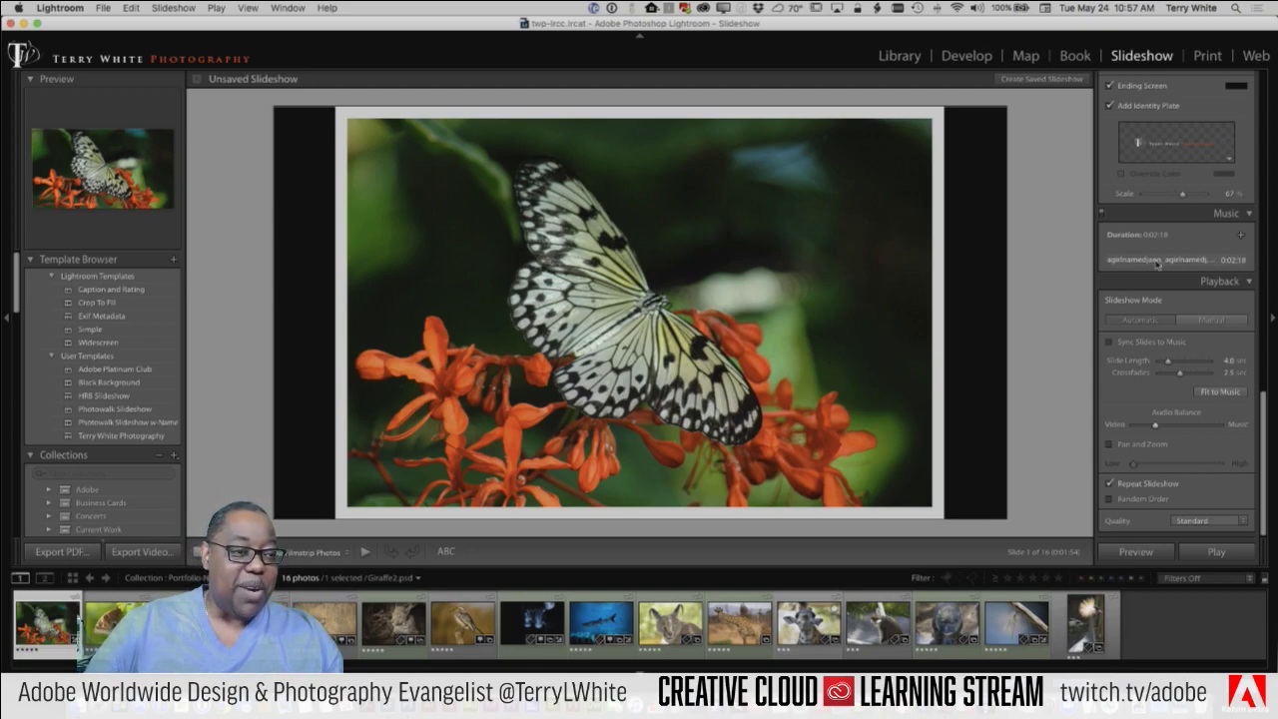
click(1243, 237)
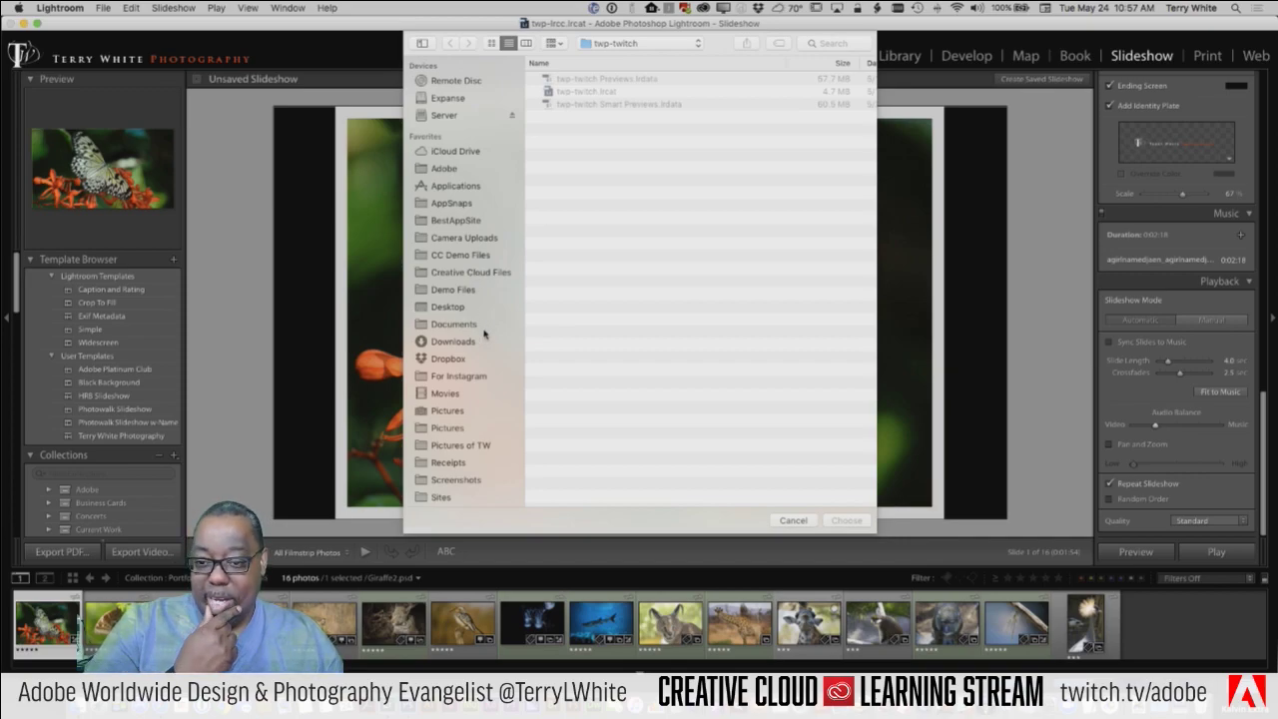
Step: Open Demo Files > Audio and preview 033309667-modern-ambient-background.mp3 with the volume raised
click(452, 291)
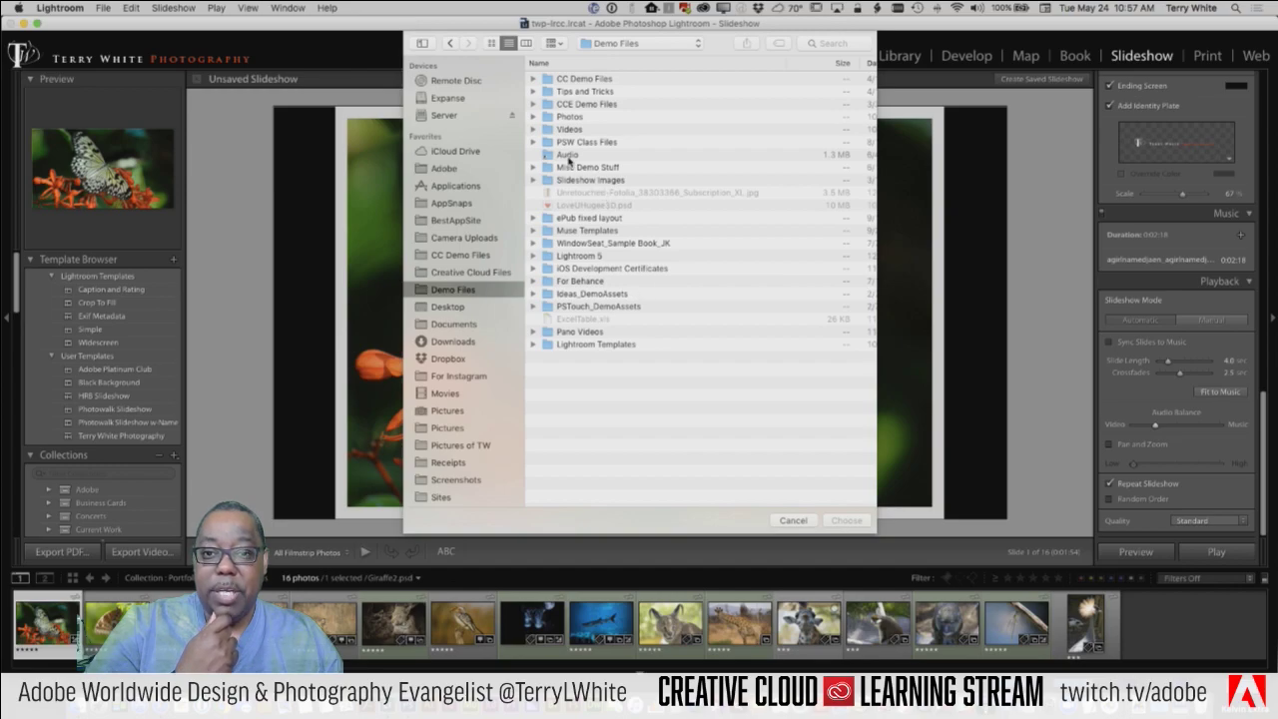
click(566, 156)
double_click(566, 156)
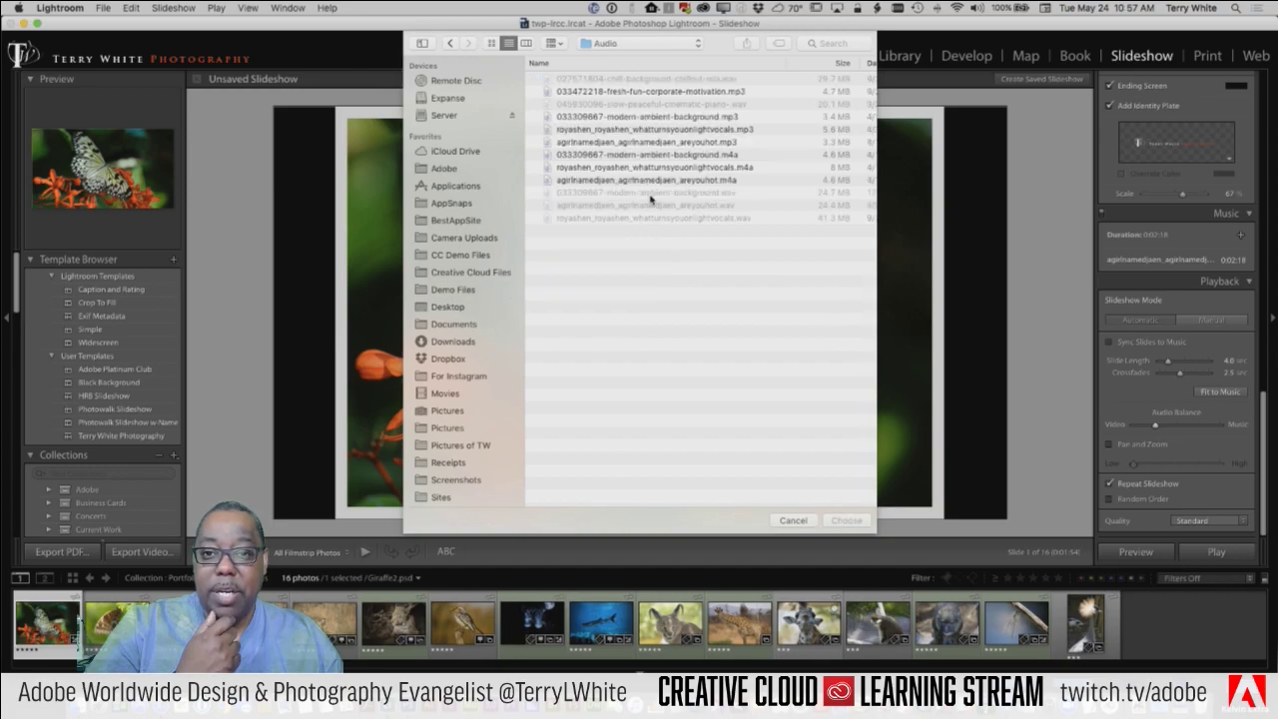
click(656, 117)
key(space)
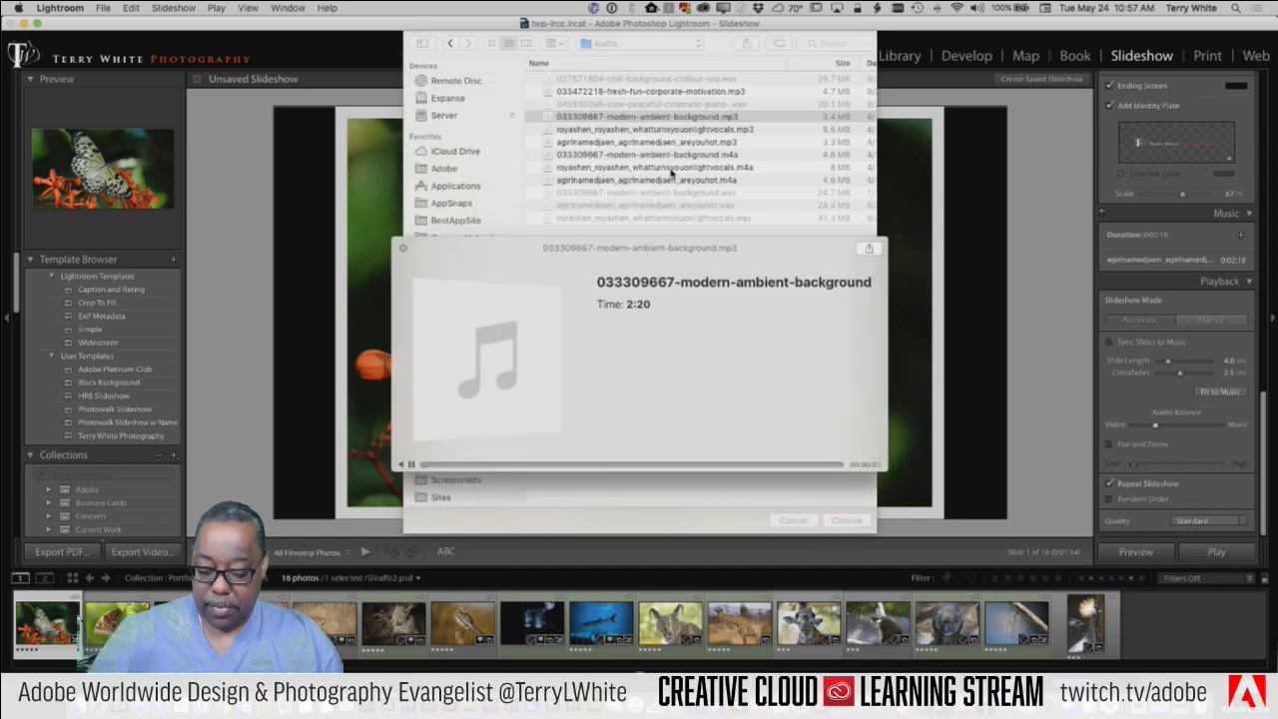
key(XF86AudioRaiseVolume)
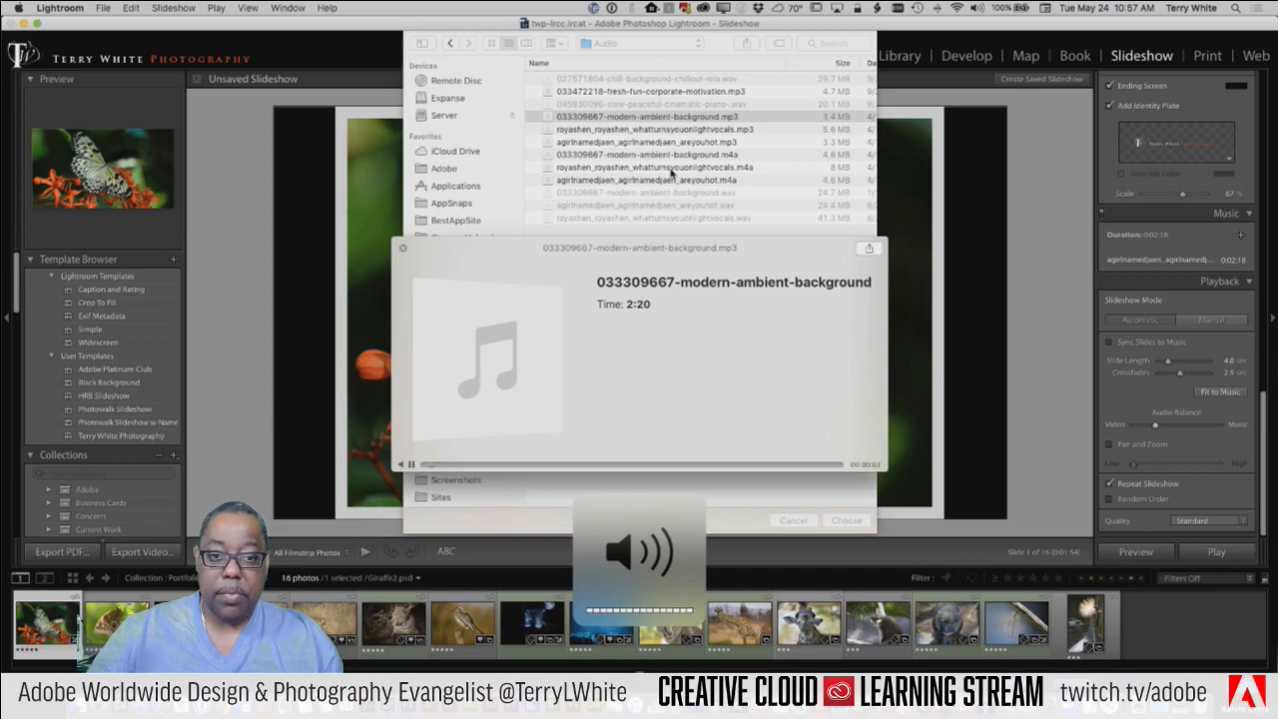
key(space)
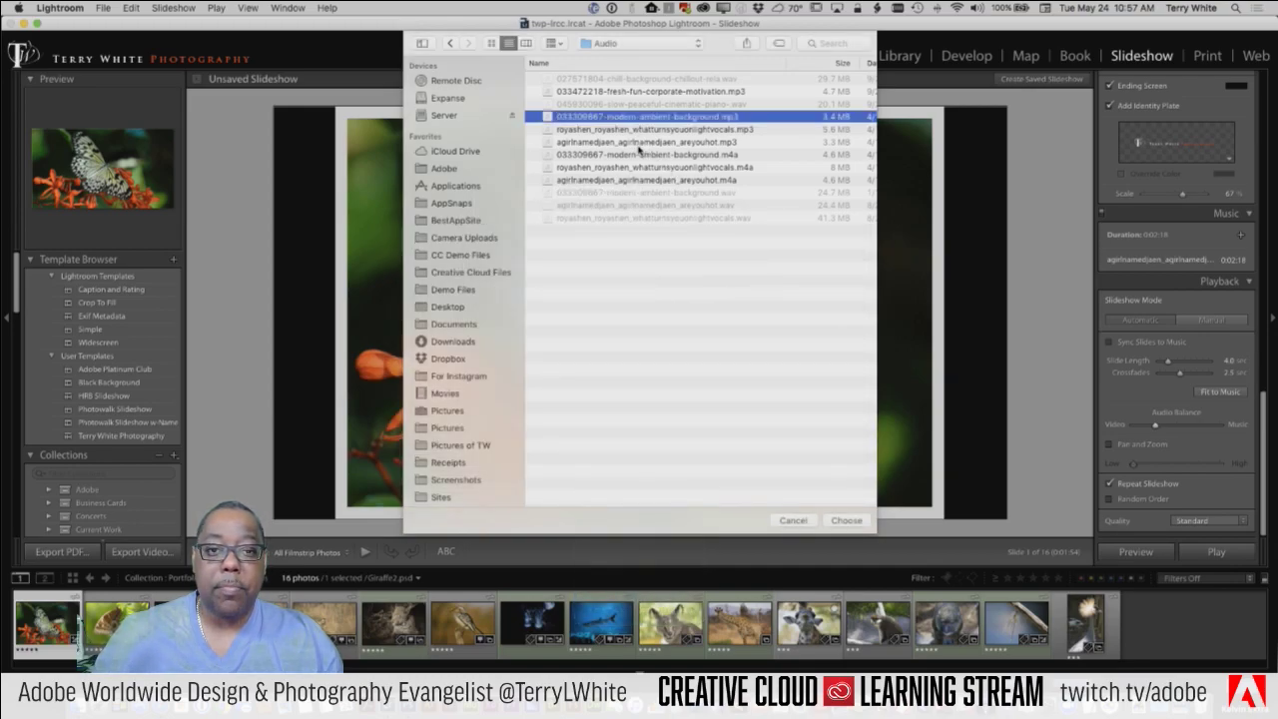
Step: Preview the modern-ambient m4a and long vocals m4a tracks
click(639, 145)
click(639, 156)
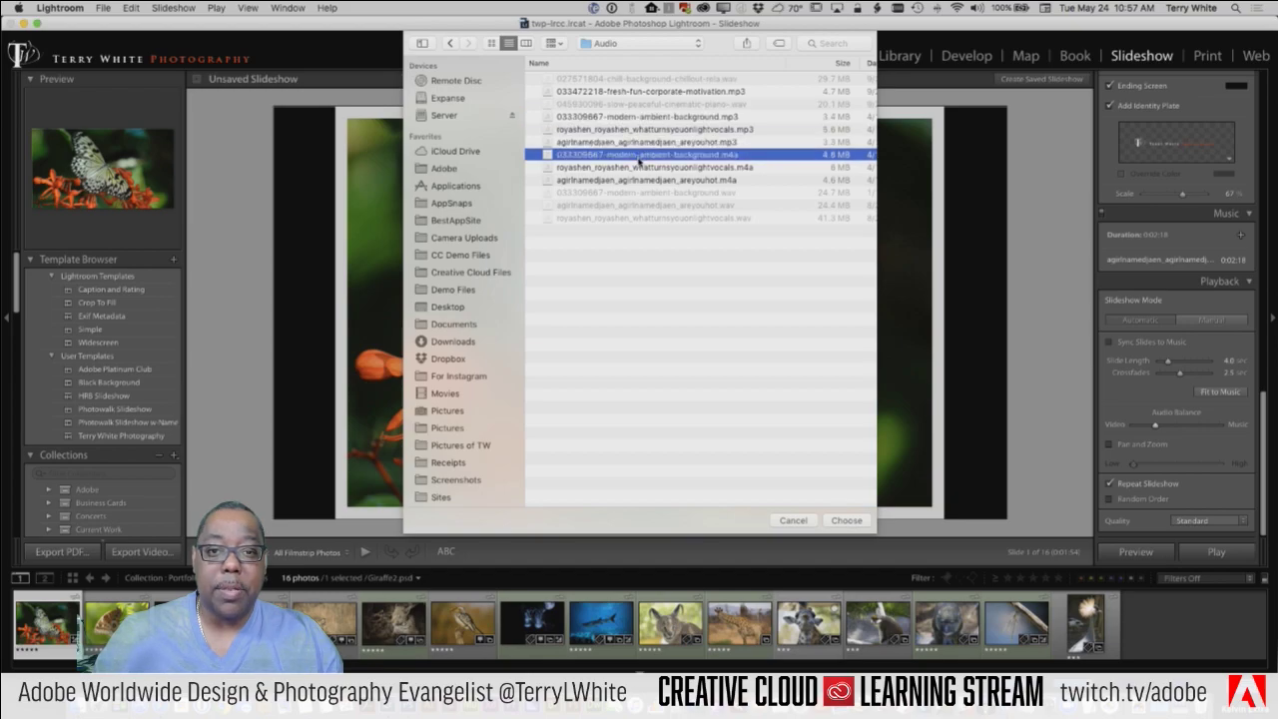
key(space)
key(space)
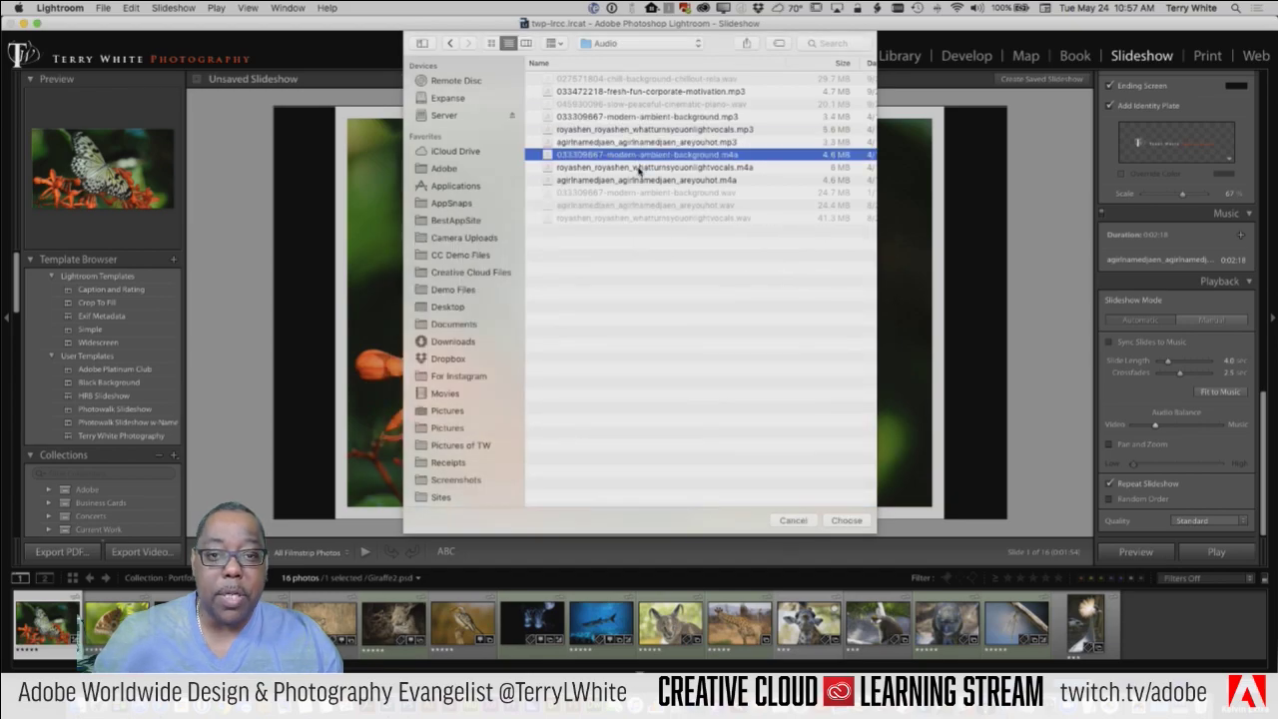
click(639, 167)
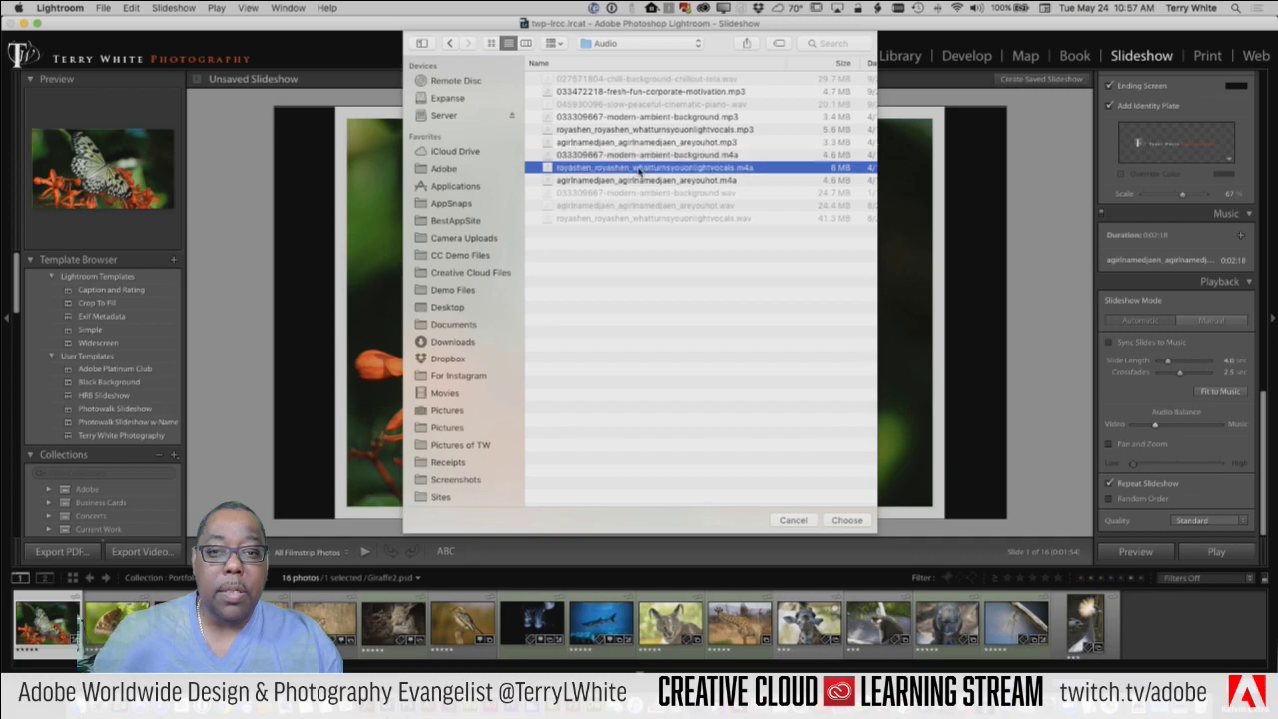
key(space)
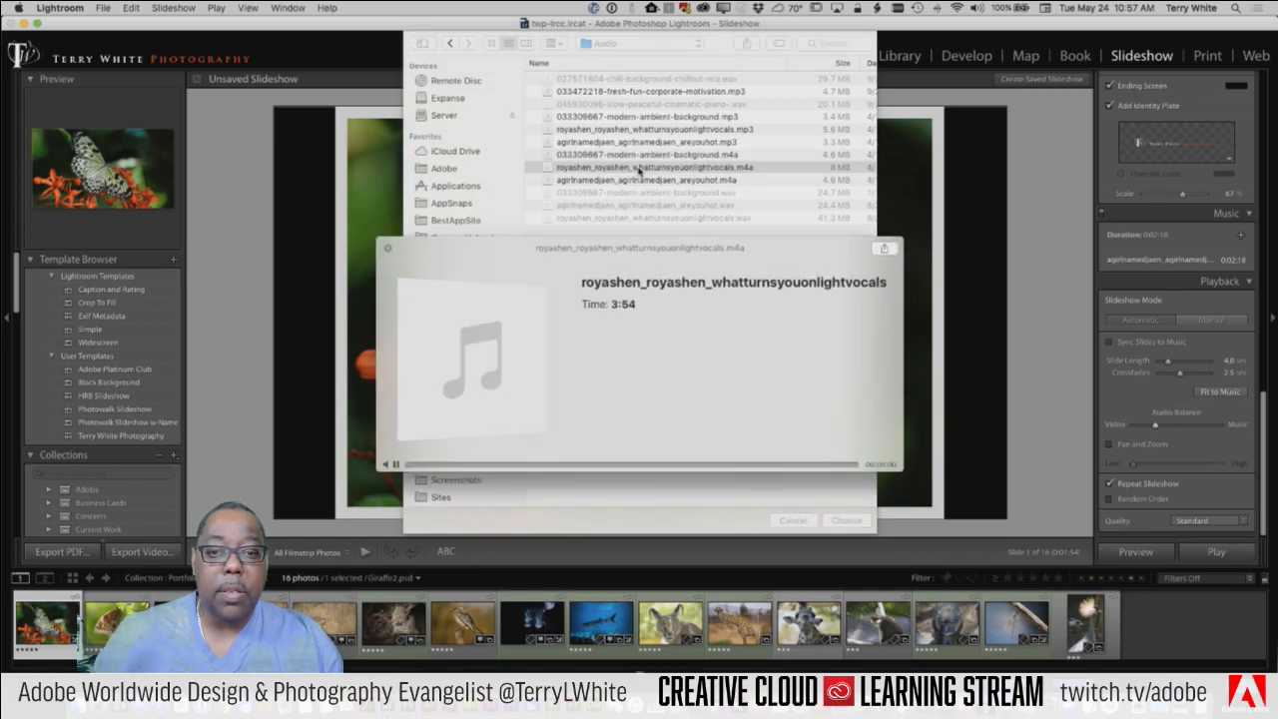
key(space)
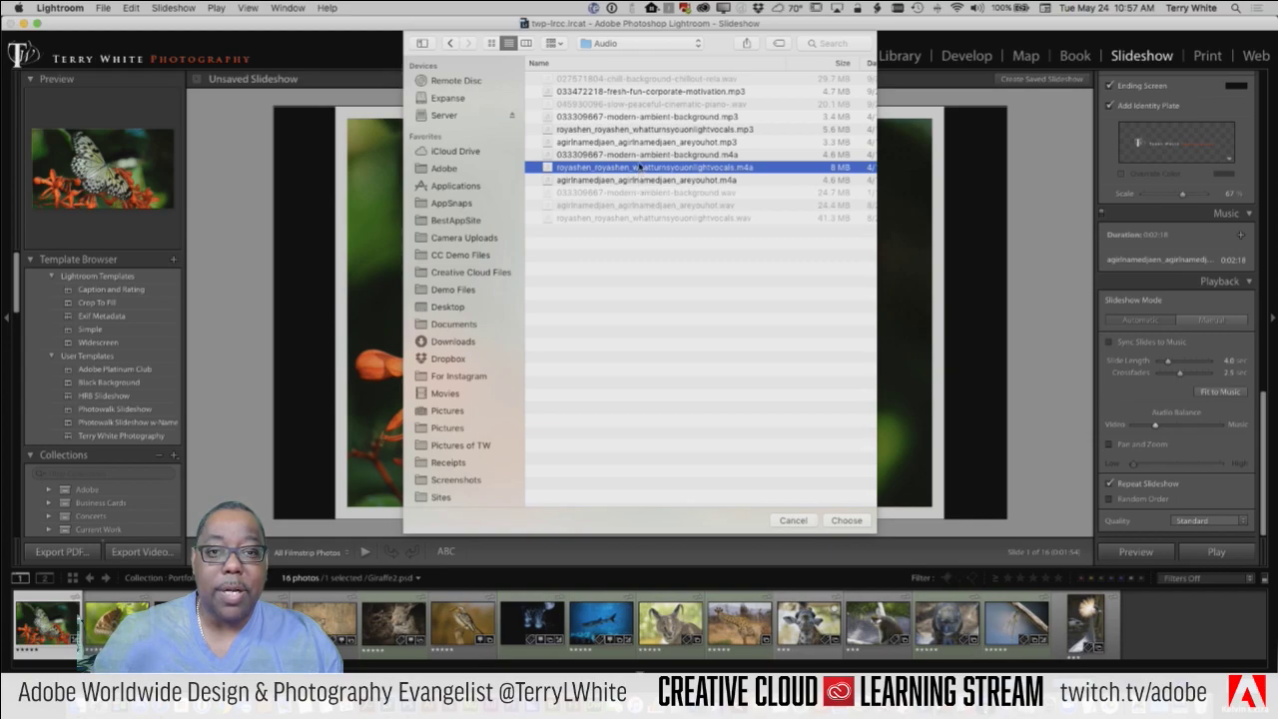
Step: Preview fresh-fun-corporate-motivation.mp3, then add 033309667-modern-ambient-background.mp3 as slideshow music
click(639, 92)
key(space)
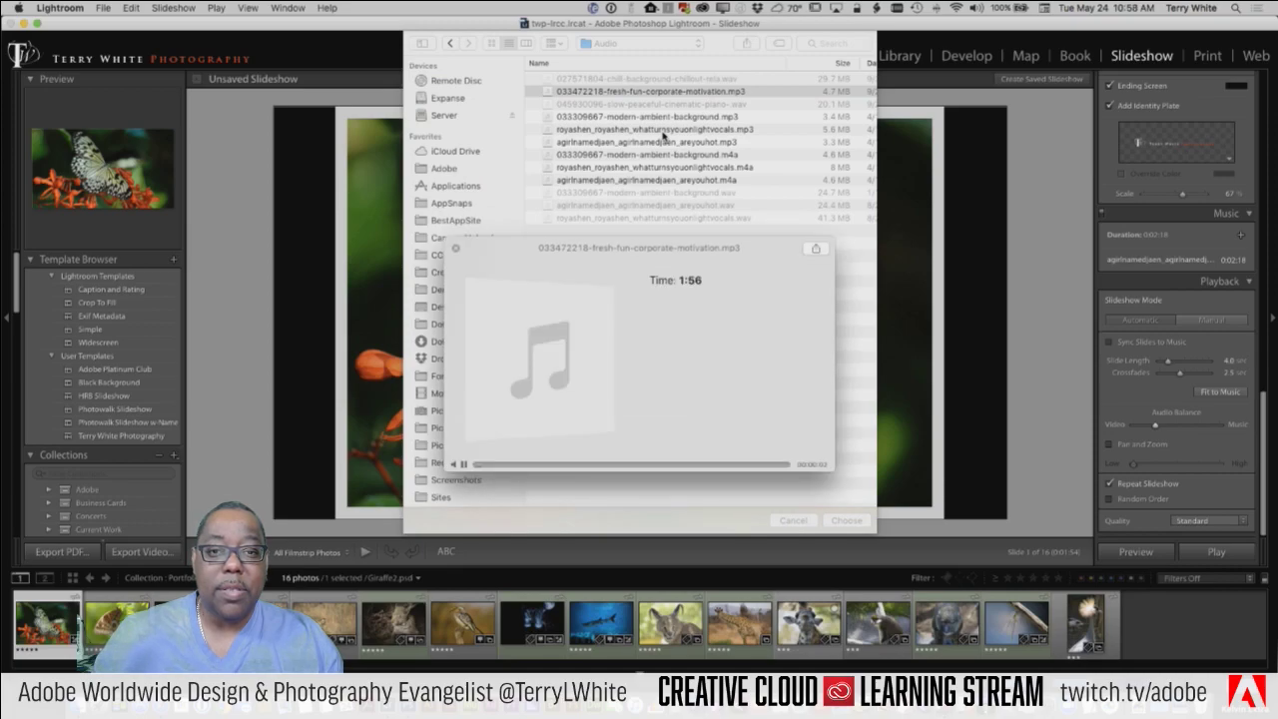
key(space)
key(Down)
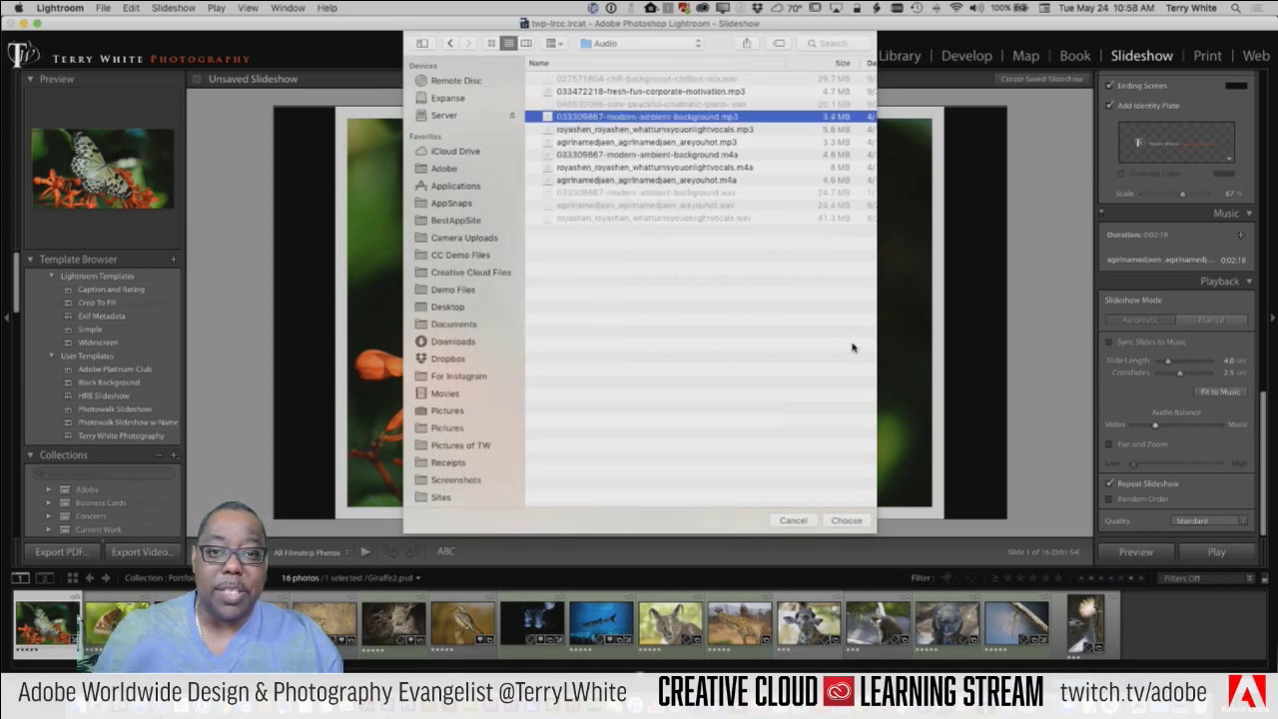
click(846, 520)
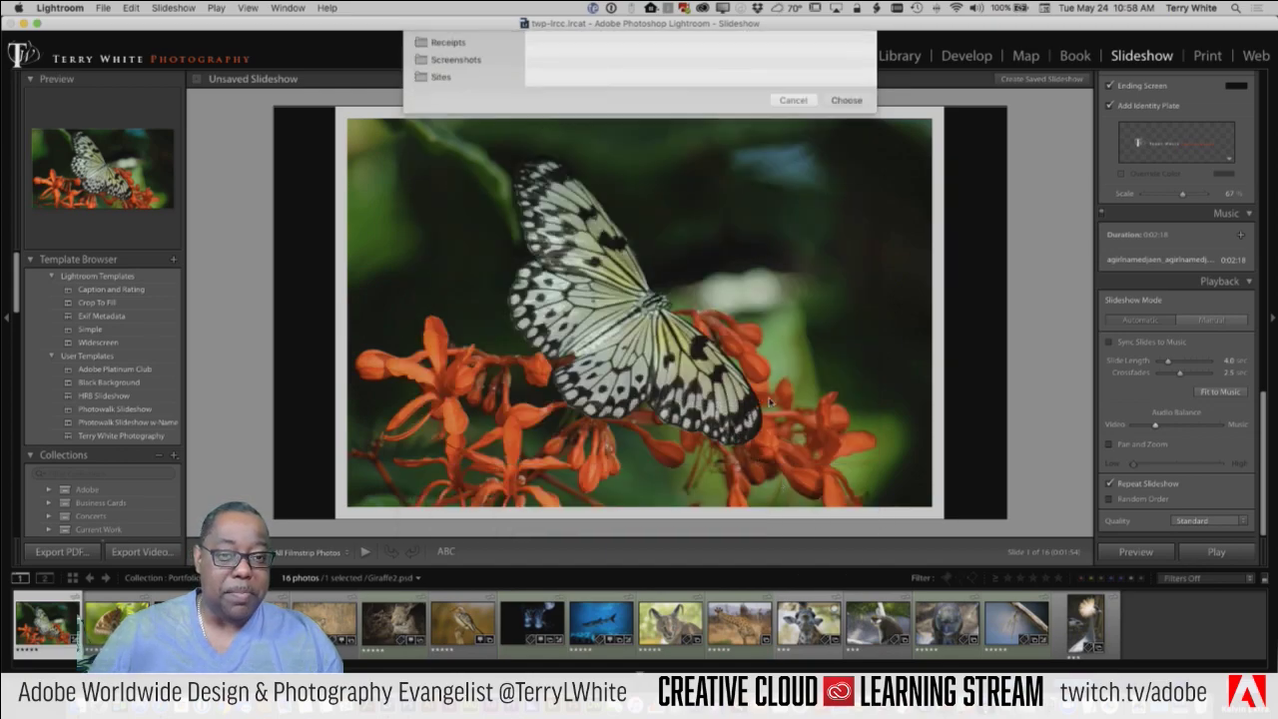
Step: Remove the original 2:18 track, set Slideshow Mode to Automatic, and sync slides to music
click(1145, 260)
click(1226, 235)
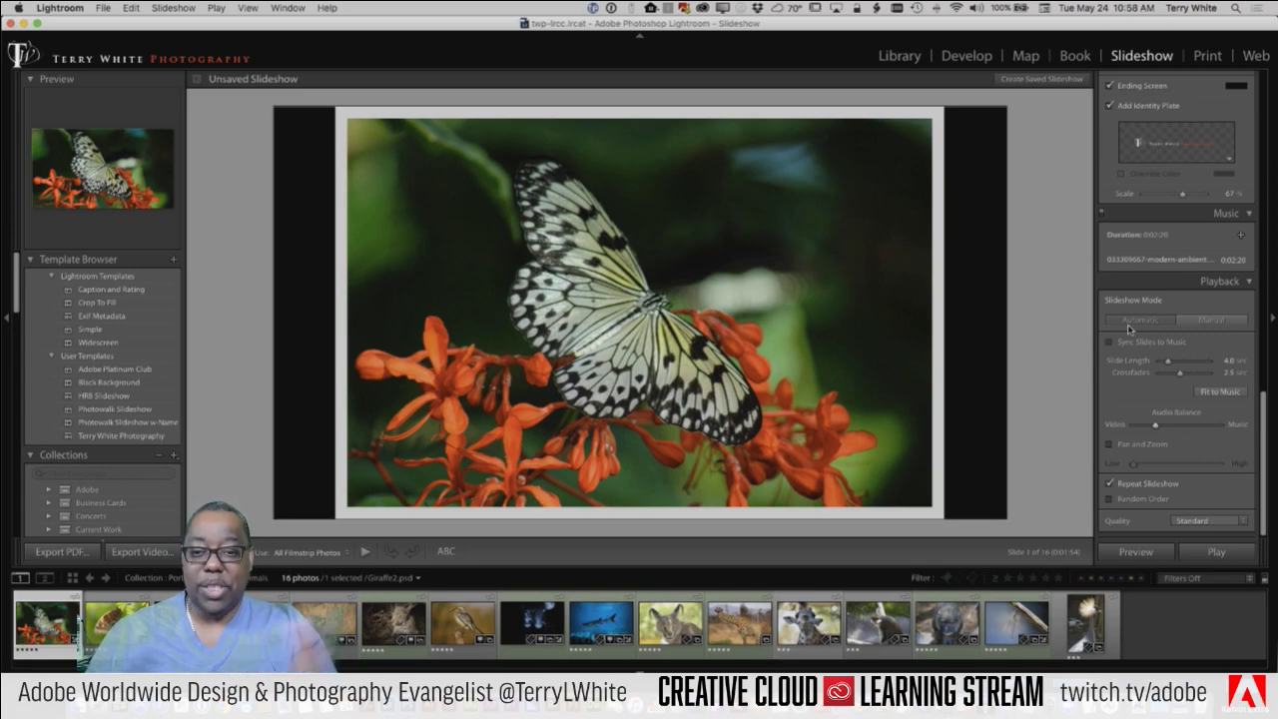
click(1130, 321)
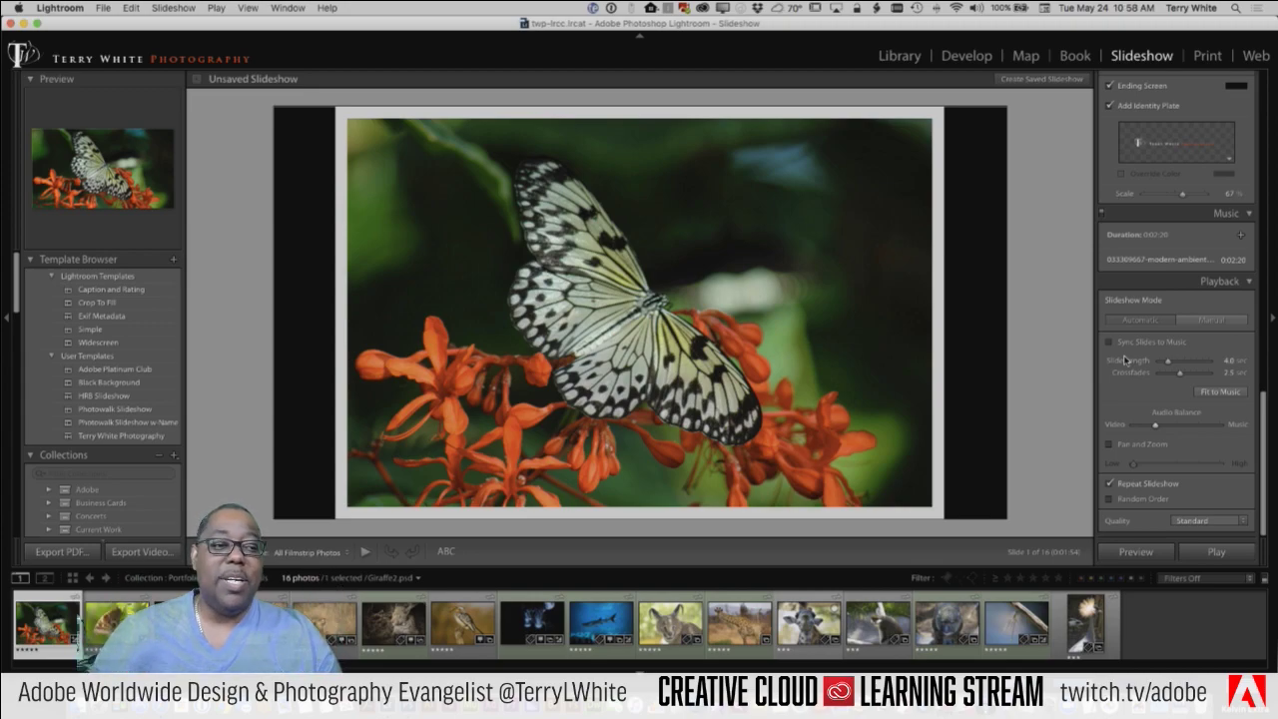
click(1124, 342)
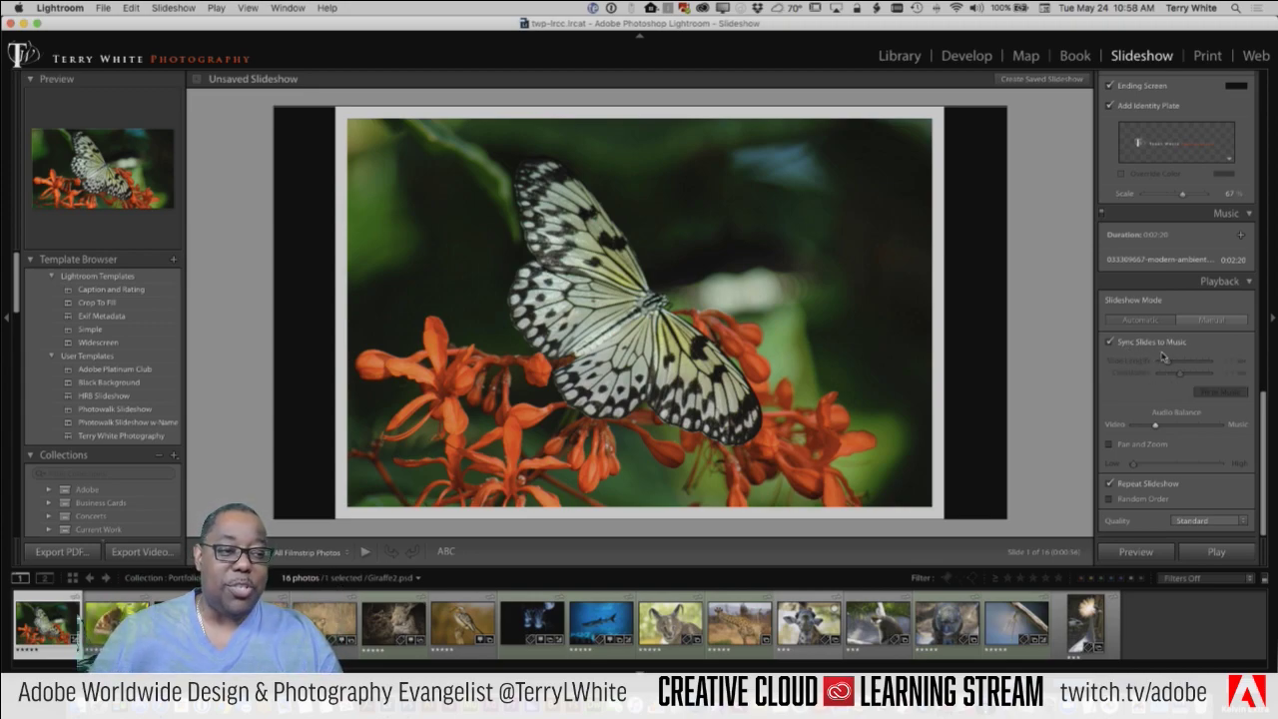
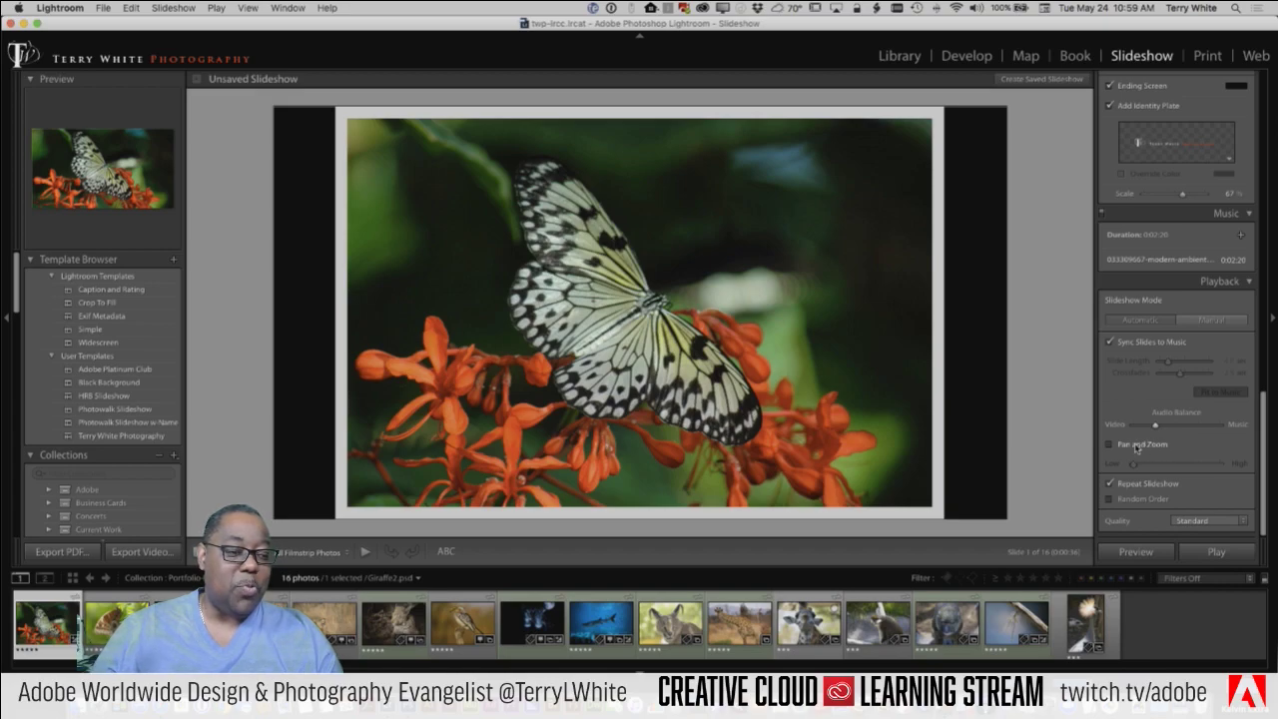
Step: Enable Pan and Zoom, keep Standard playback quality, and preview the slideshow
click(1135, 445)
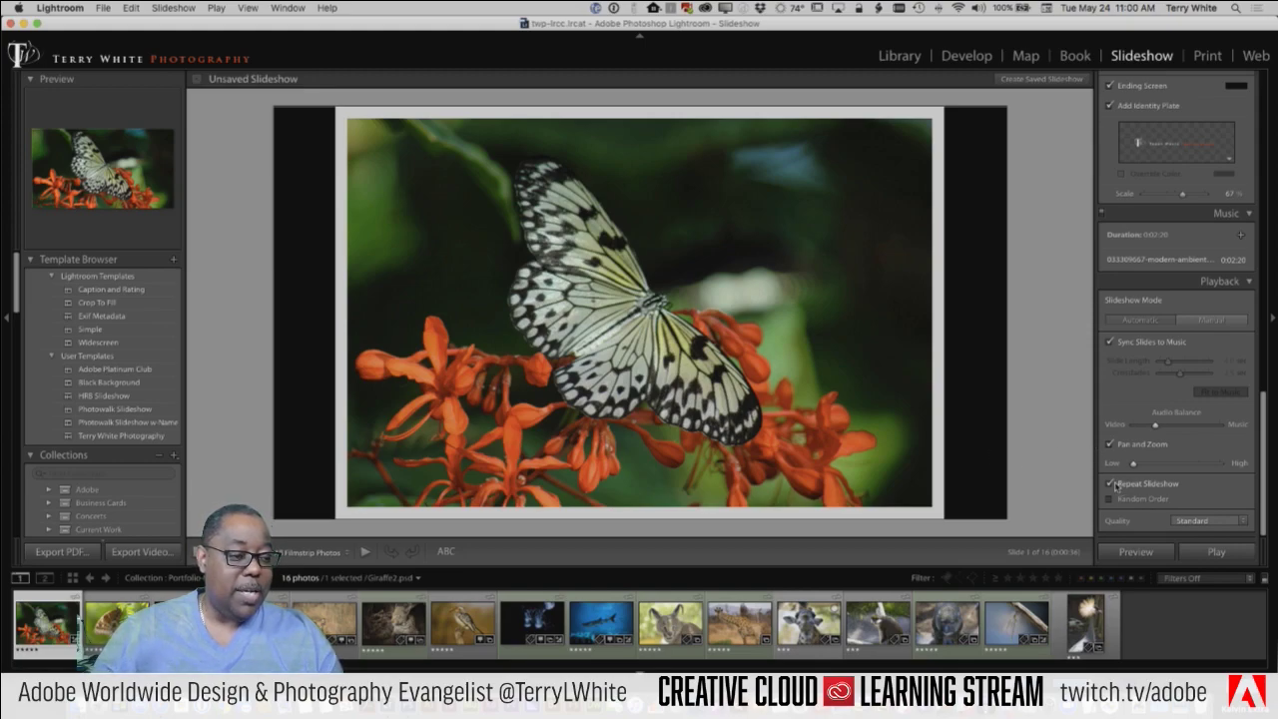
click(1243, 522)
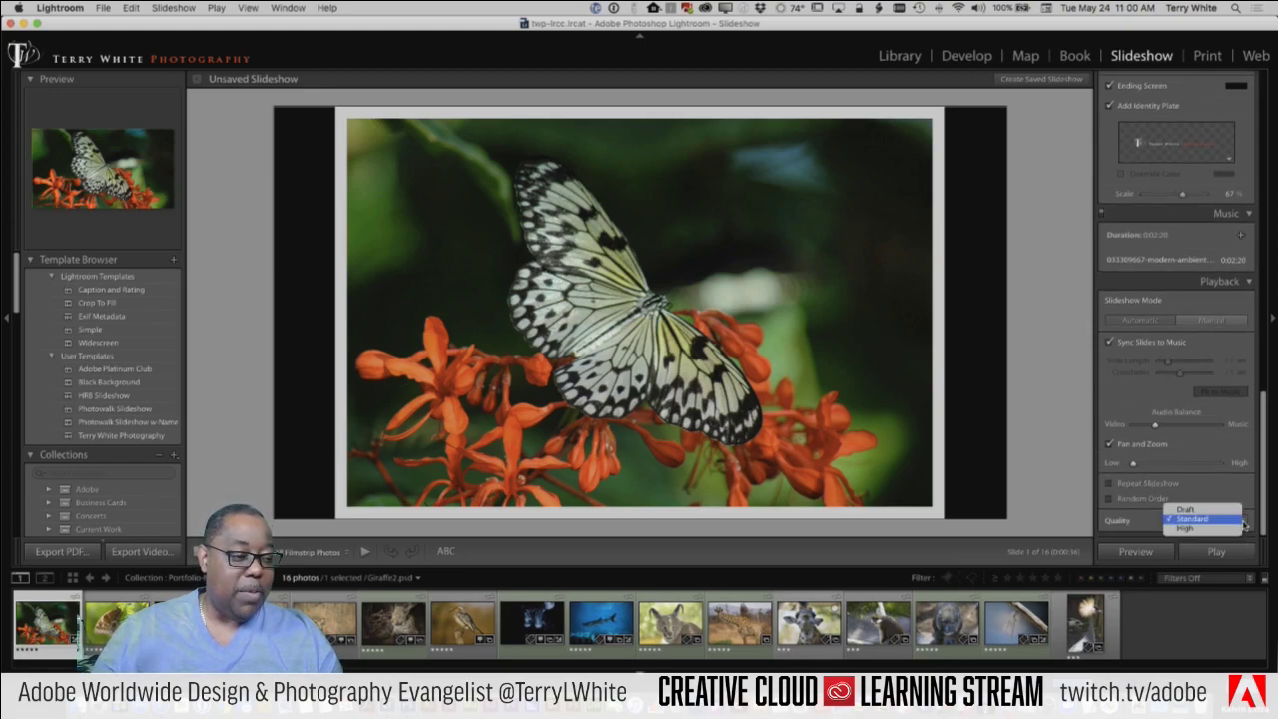
click(1202, 495)
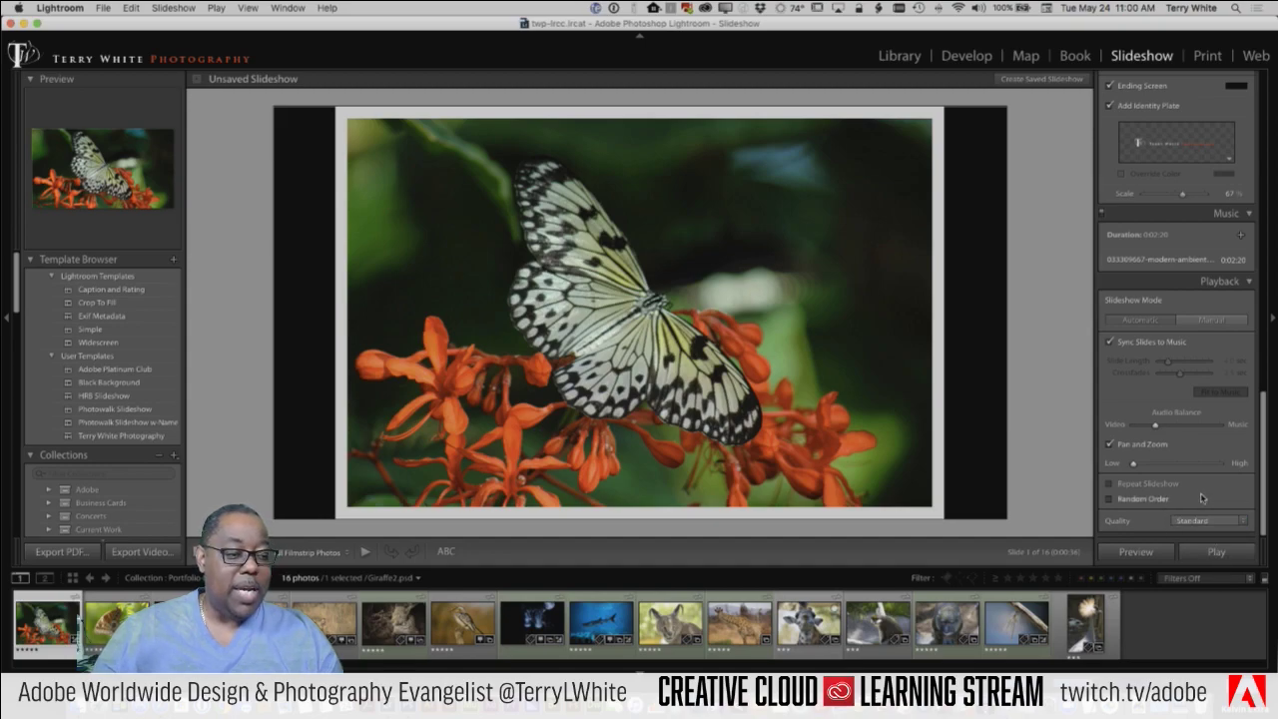
click(1136, 552)
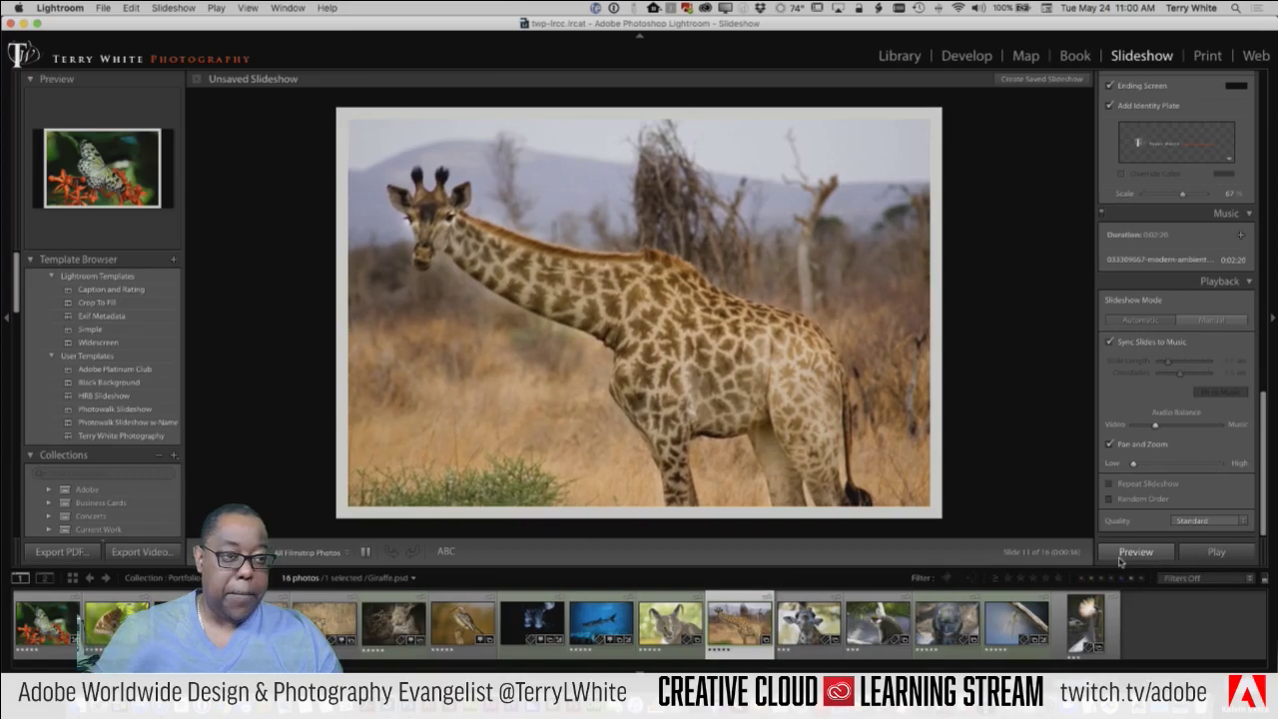
Step: Restart the slideshow preview and halt it on slide 14 of 16
click(1052, 435)
key(super+Return)
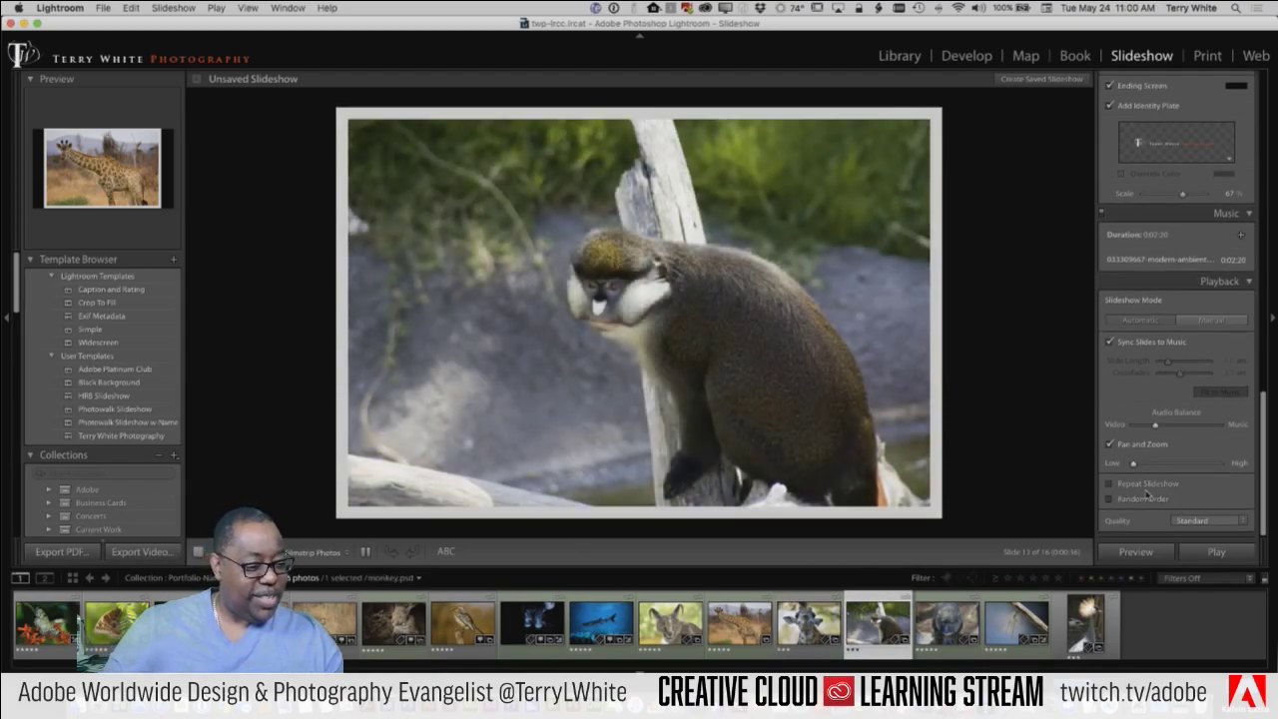
click(366, 551)
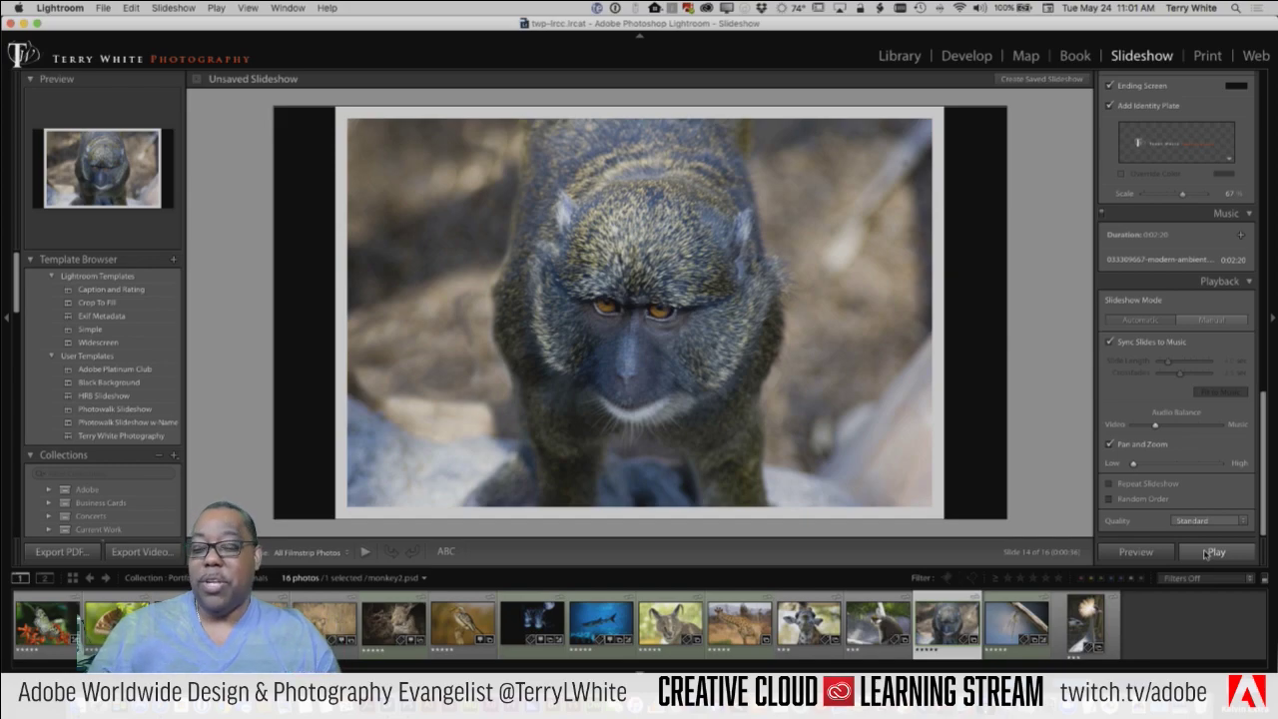
click(143, 552)
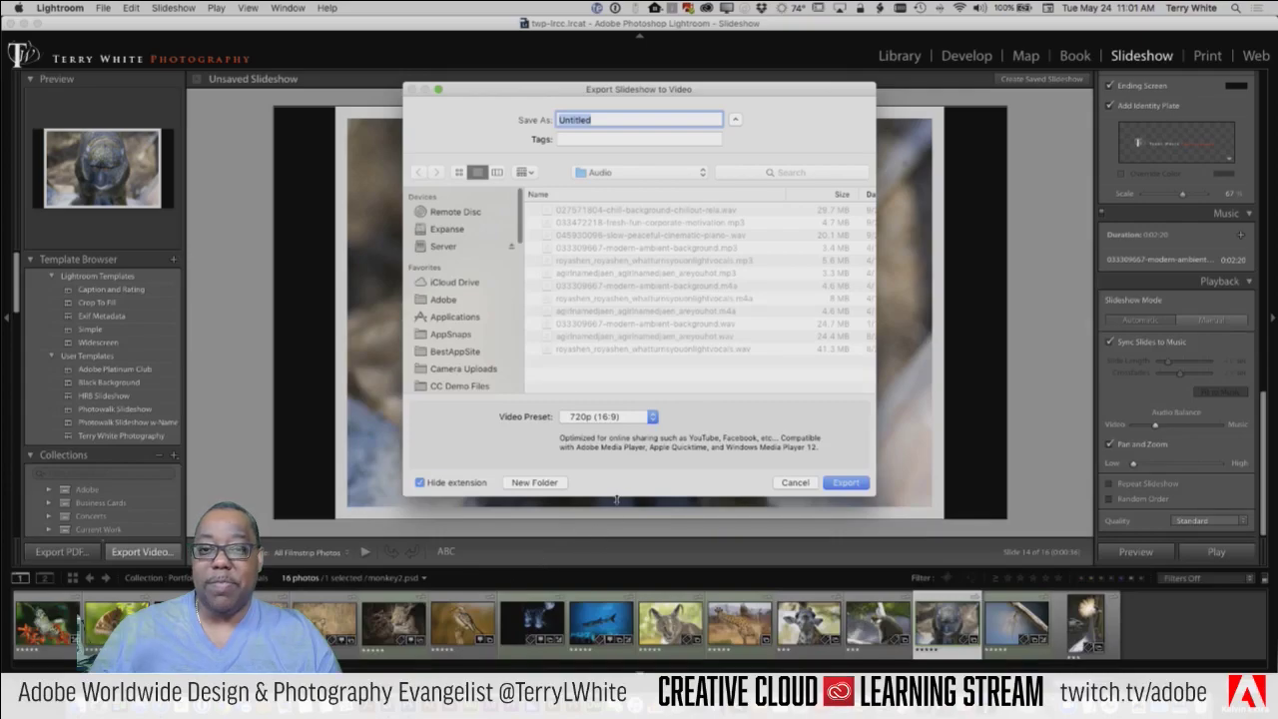
click(610, 416)
click(619, 431)
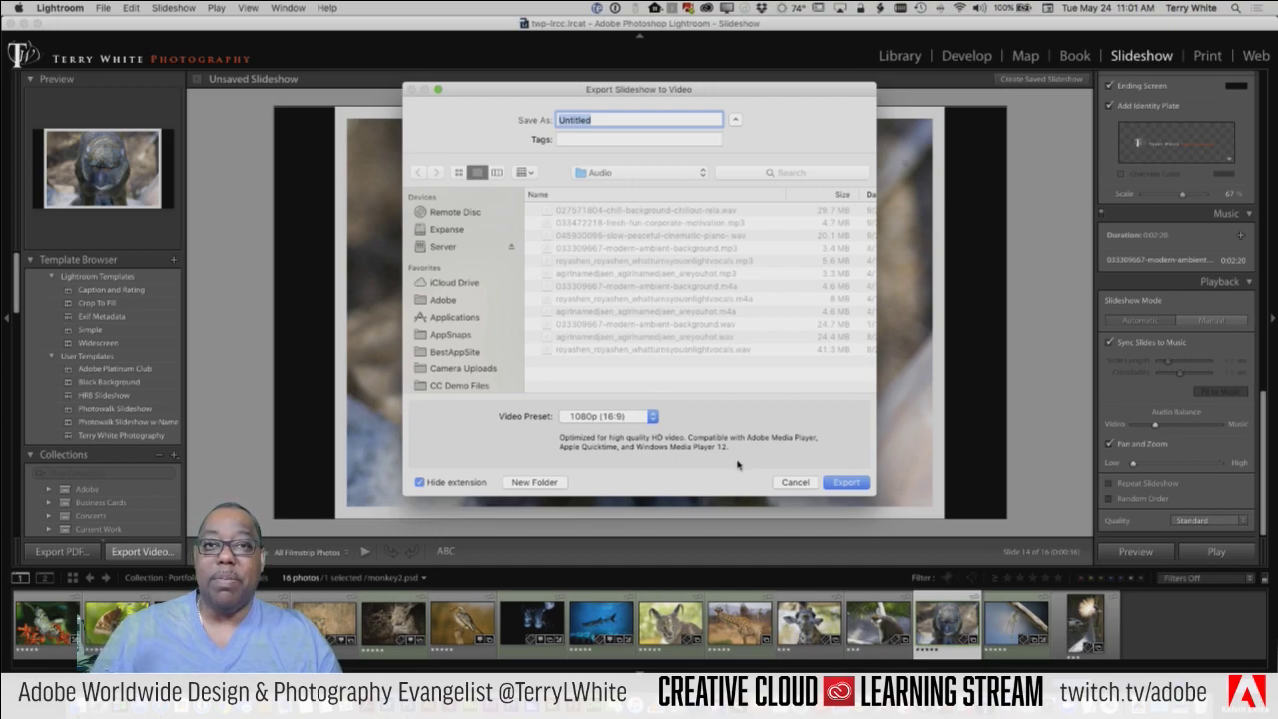
click(795, 483)
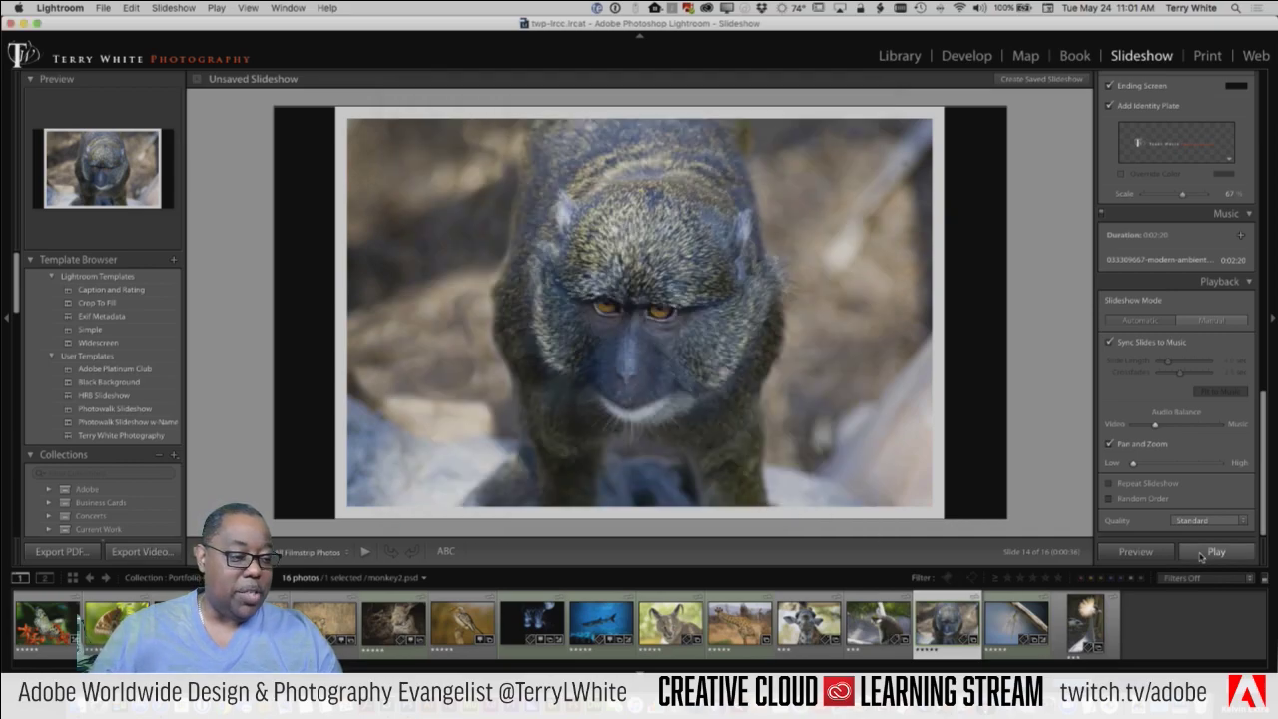
Step: Play the slideshow full screen twice, the second time starting from the first butterfly photo
click(1208, 552)
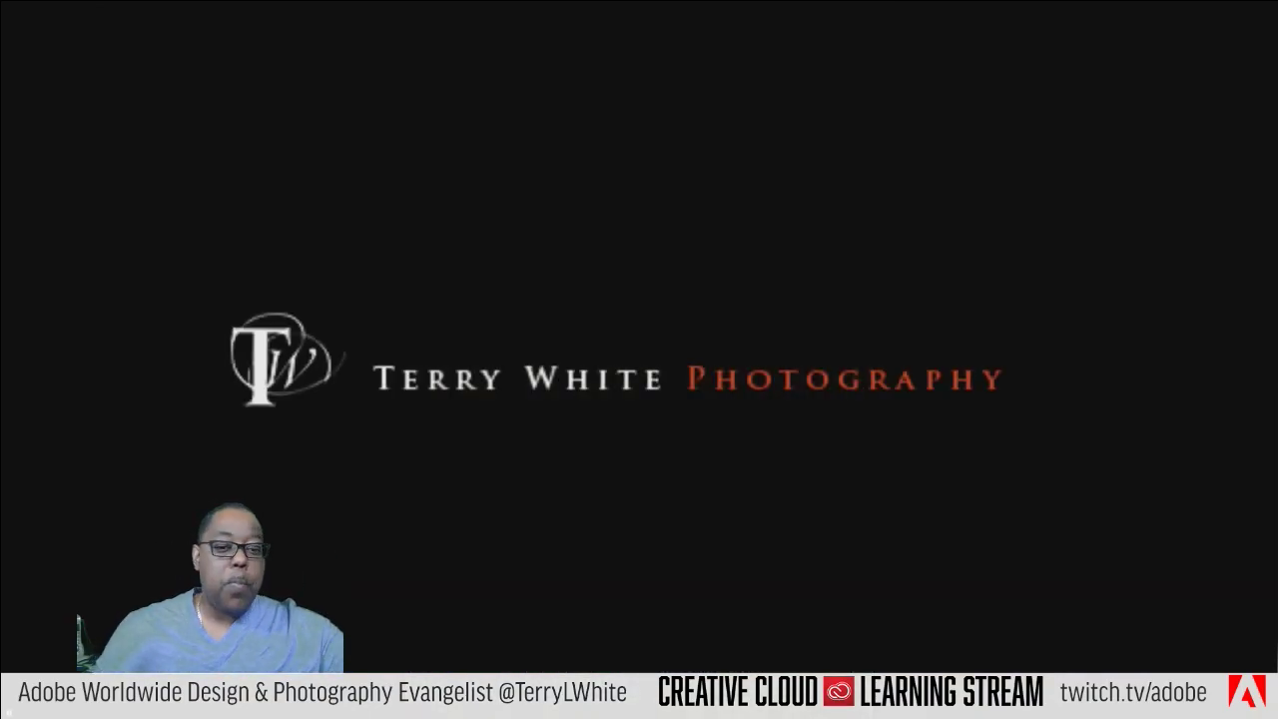
key(Escape)
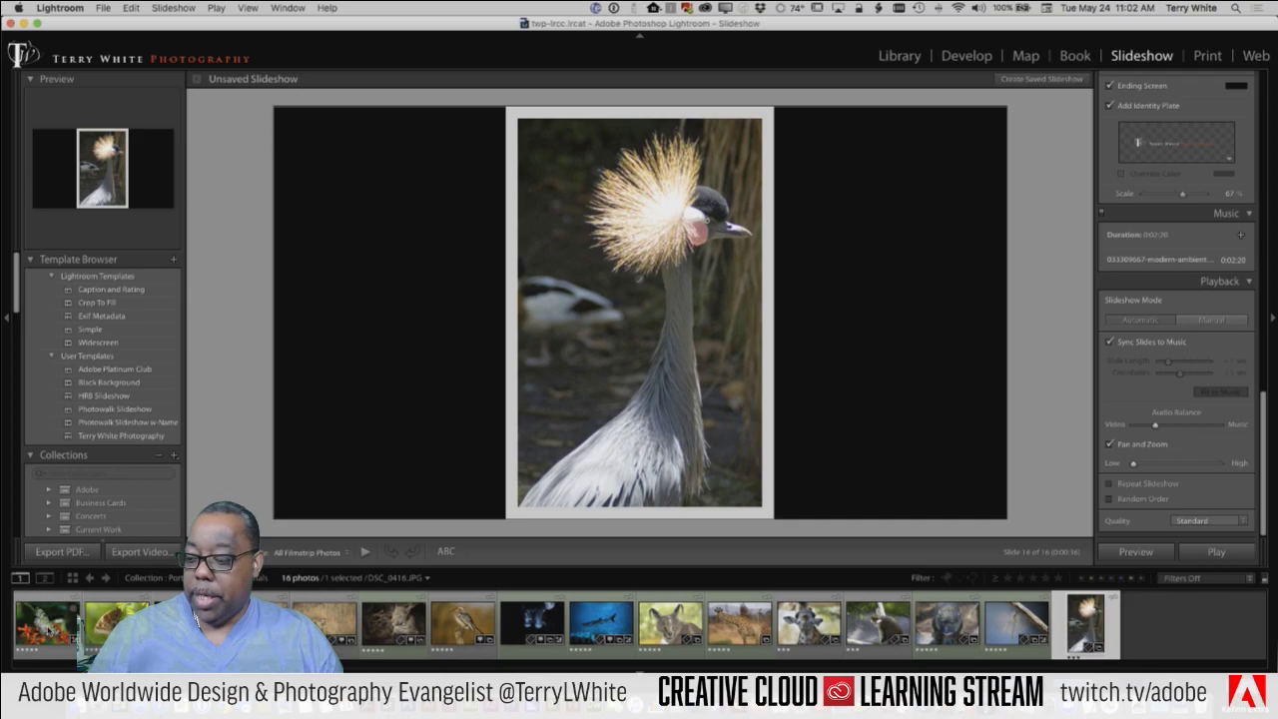
click(46, 622)
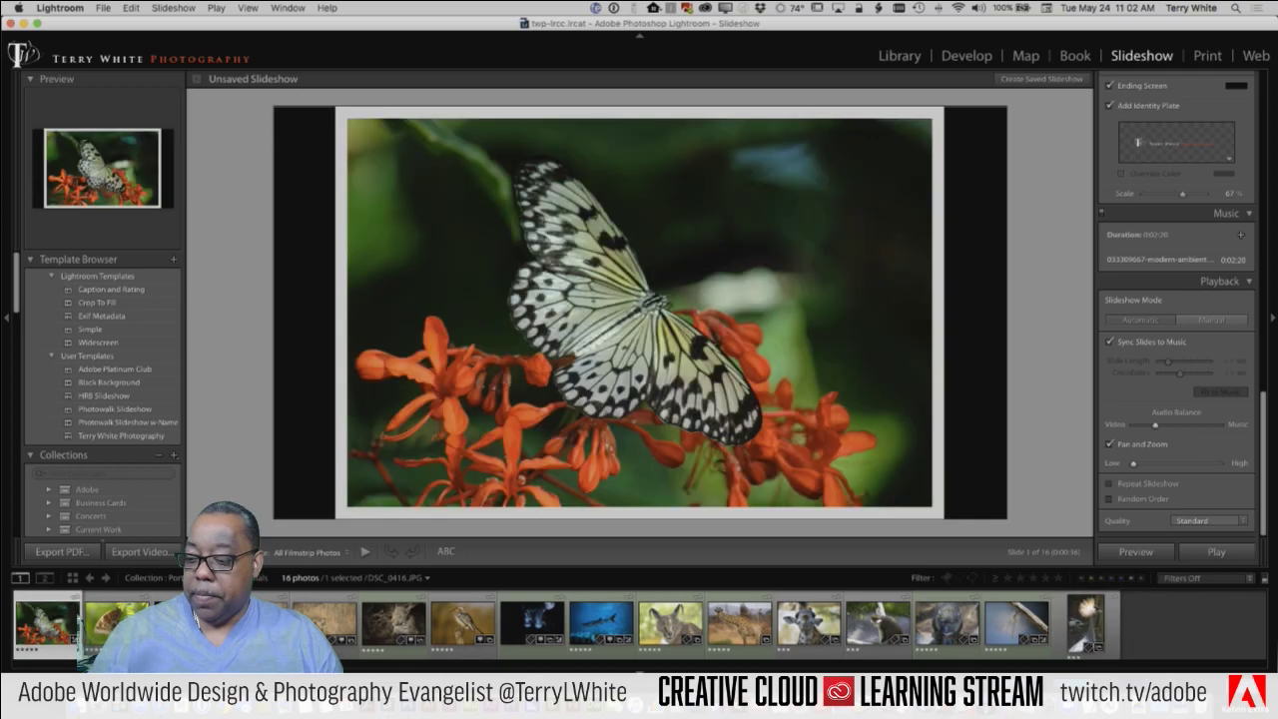
click(1210, 553)
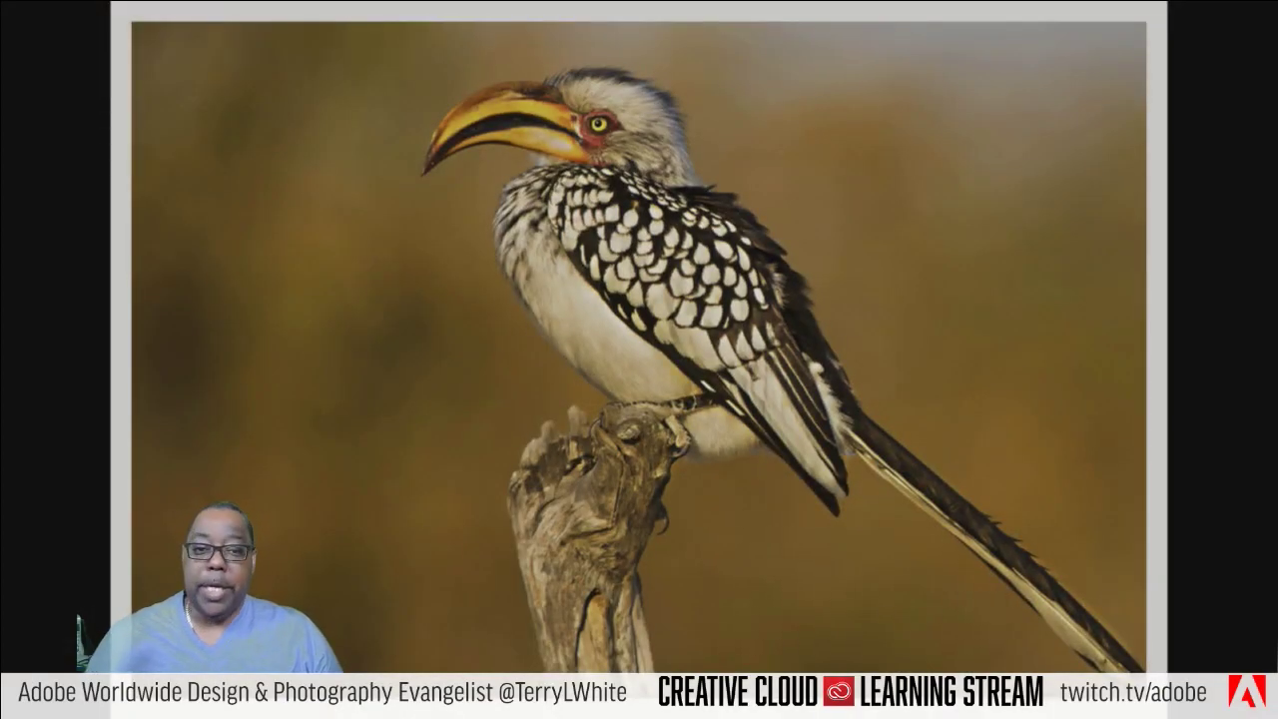
key(Escape)
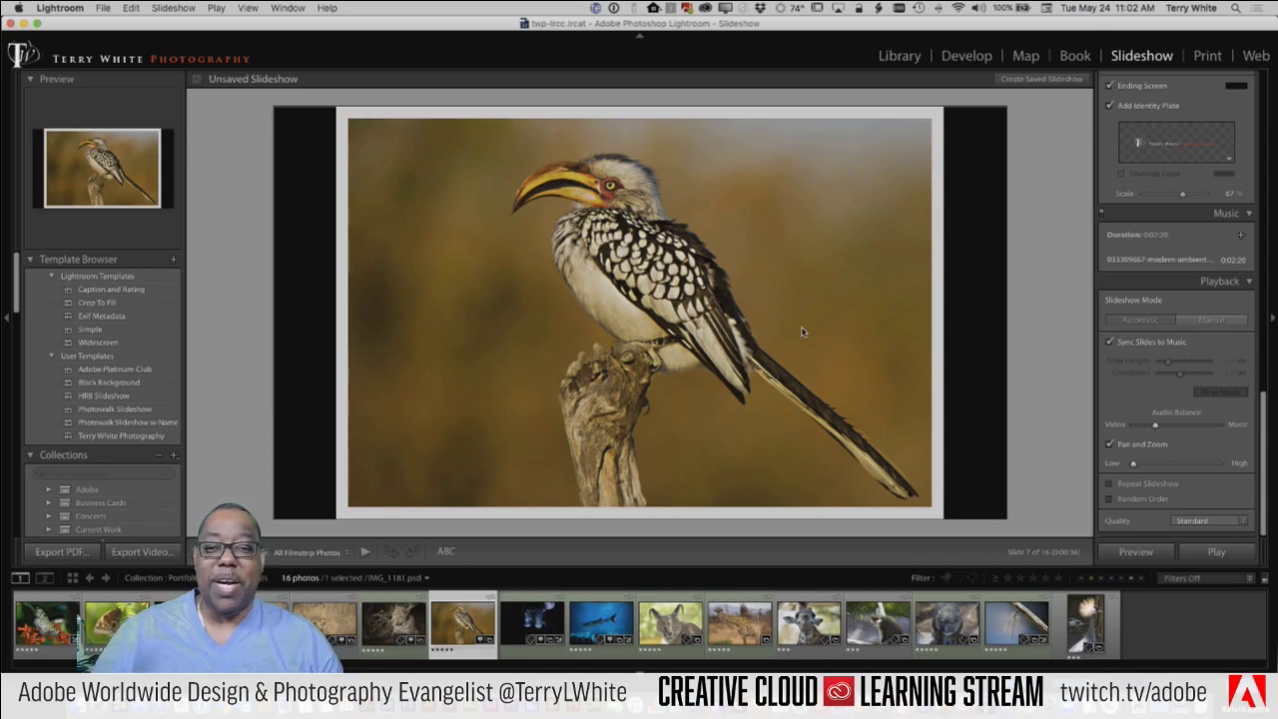
Step: Save the current slideshow settings as the user template 'Twitch Slideshow'
click(174, 261)
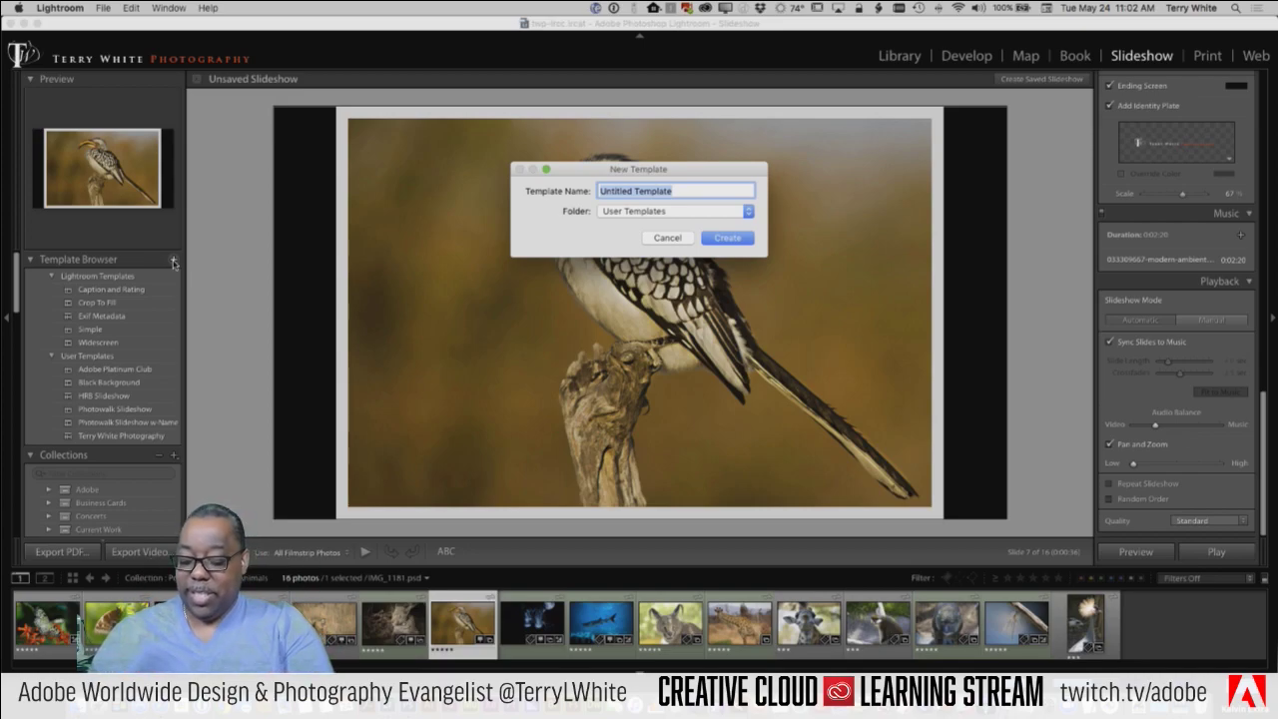
text(Twitch)
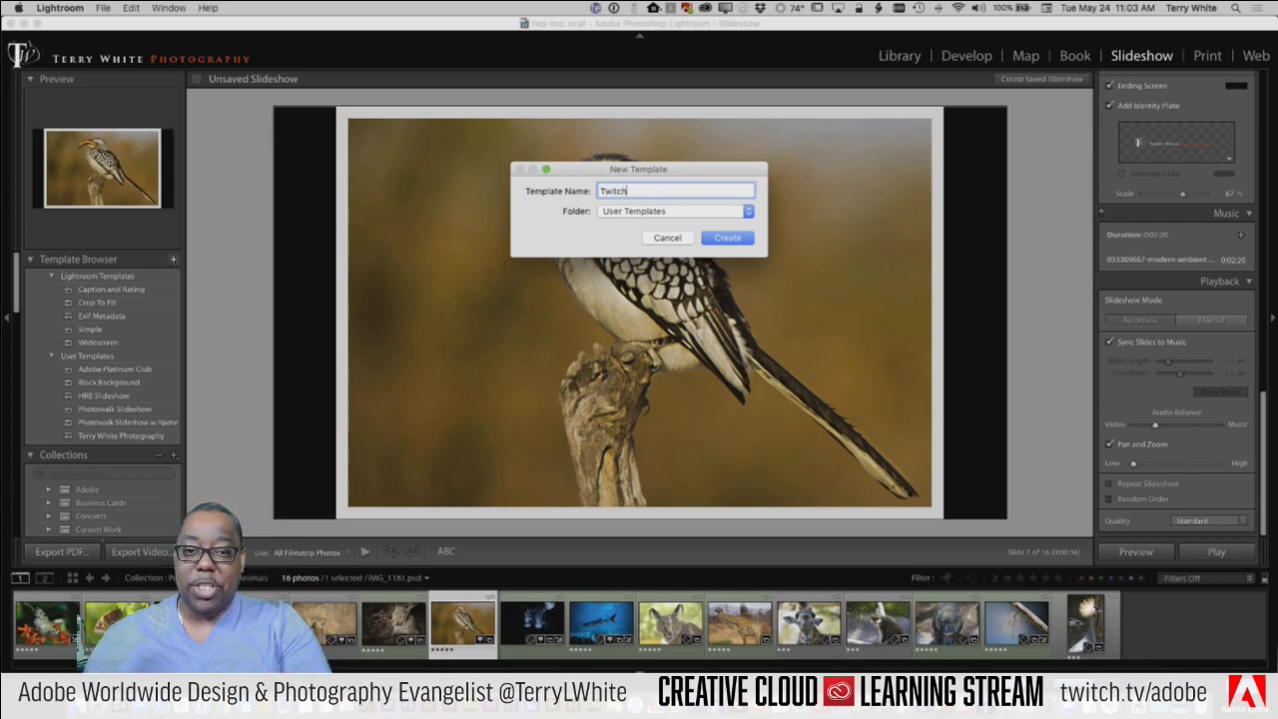
text( Slideshow)
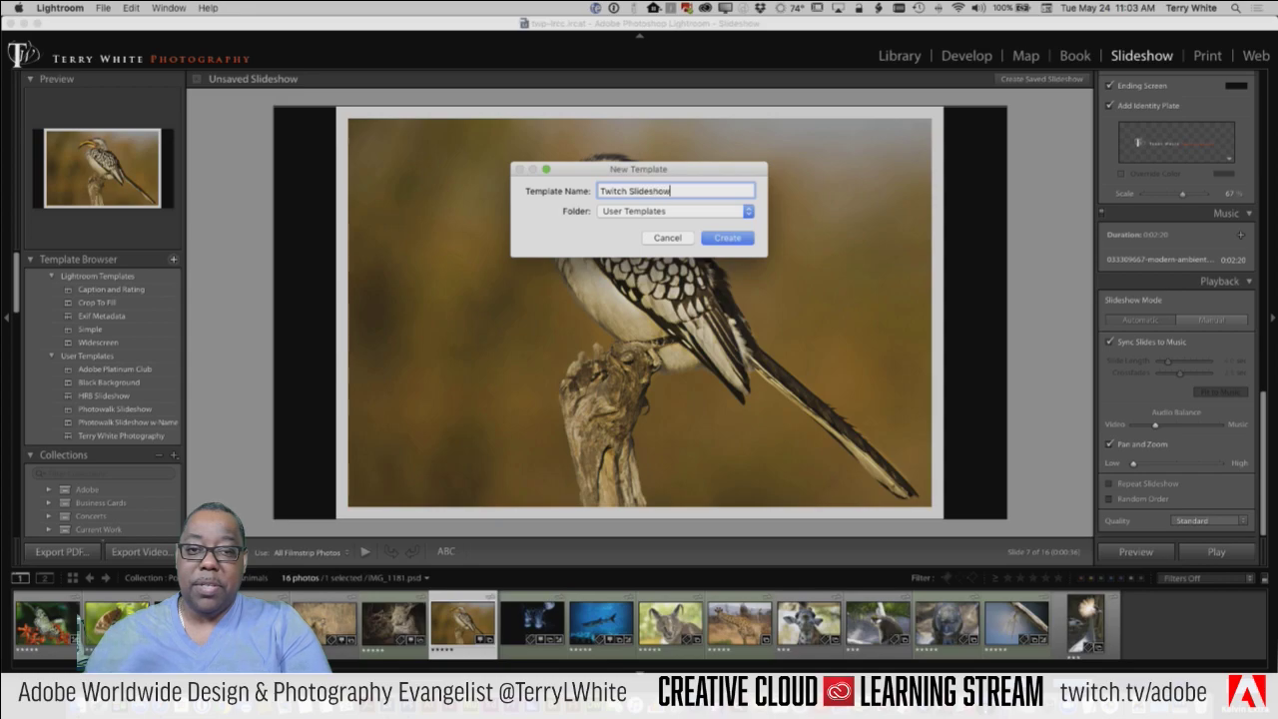
key(Return)
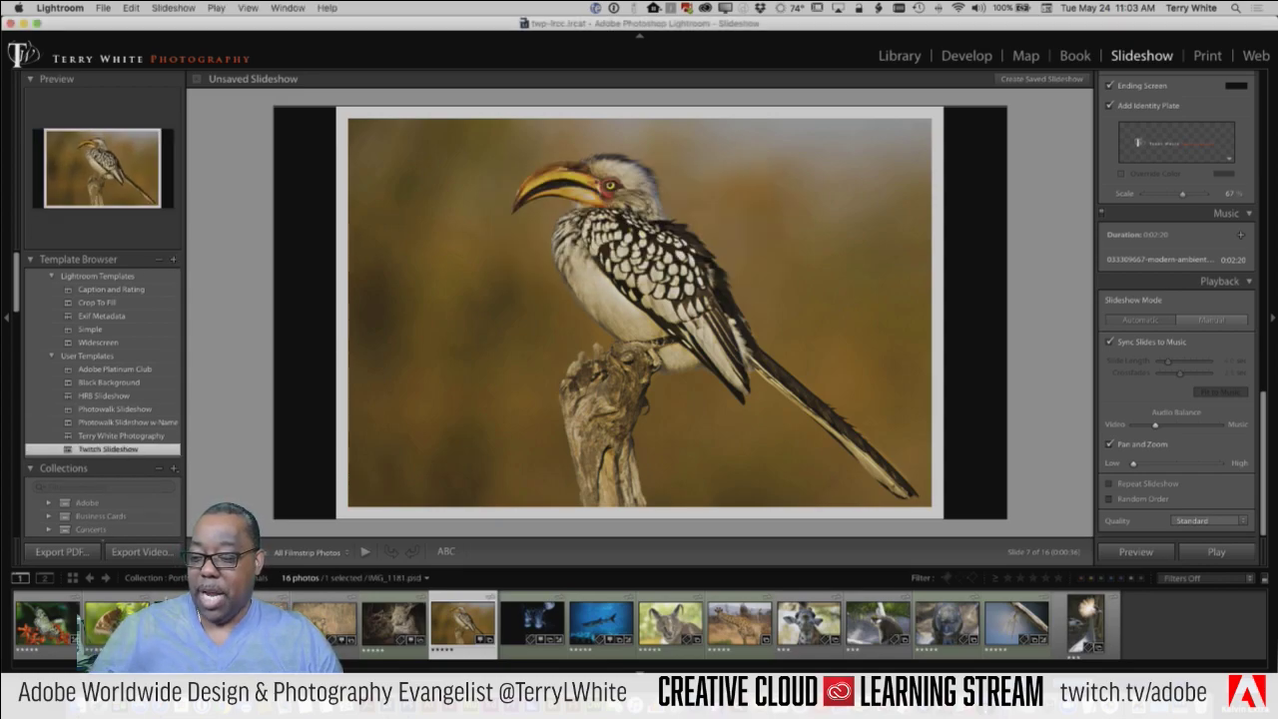
click(250, 577)
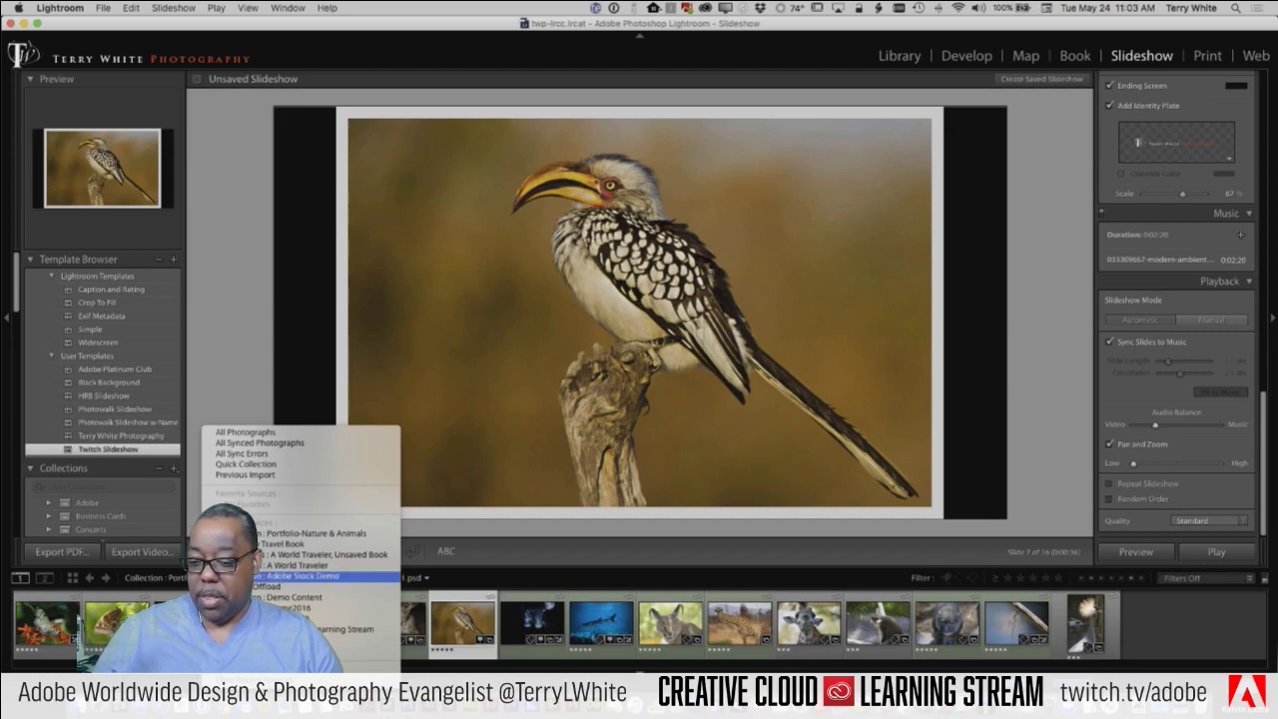
Step: Switch the slideshow source to A World Traveler and preview it briefly
click(283, 567)
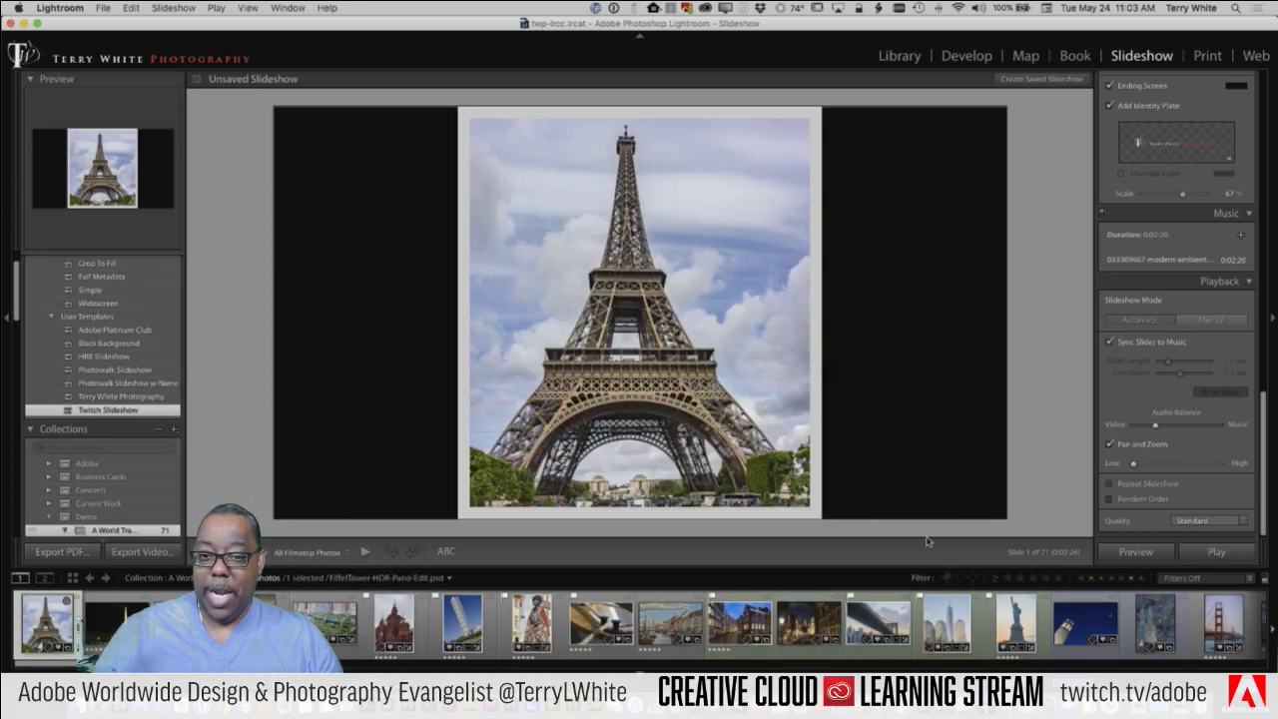
click(1135, 552)
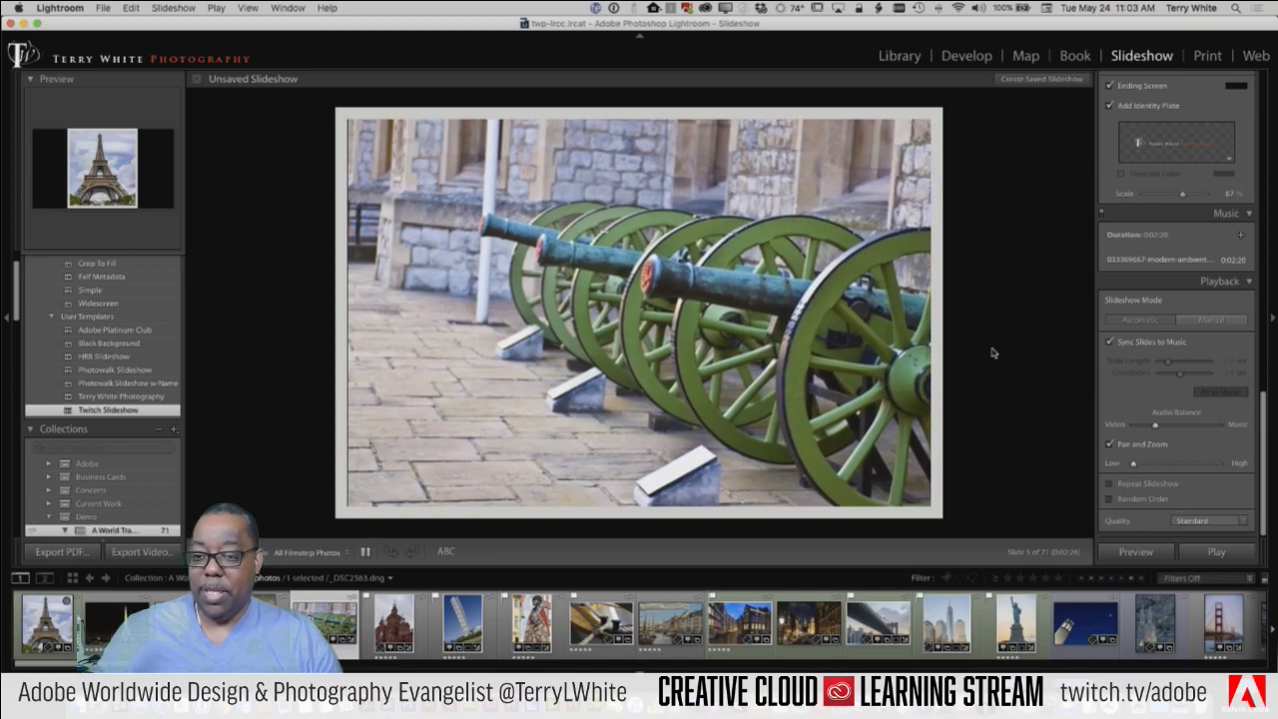
key(space)
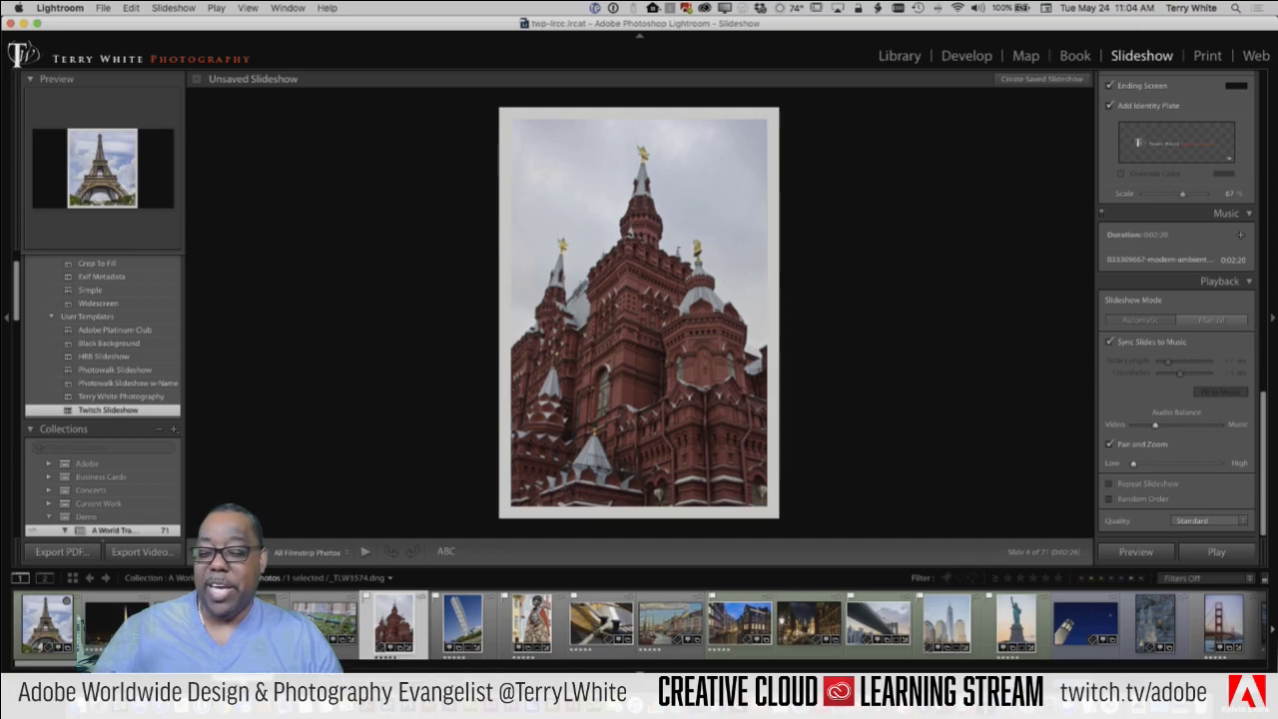
Step: Select several landmark photos in the filmstrip, including Brooklyn Bridge and Coit Tower
click(115, 624)
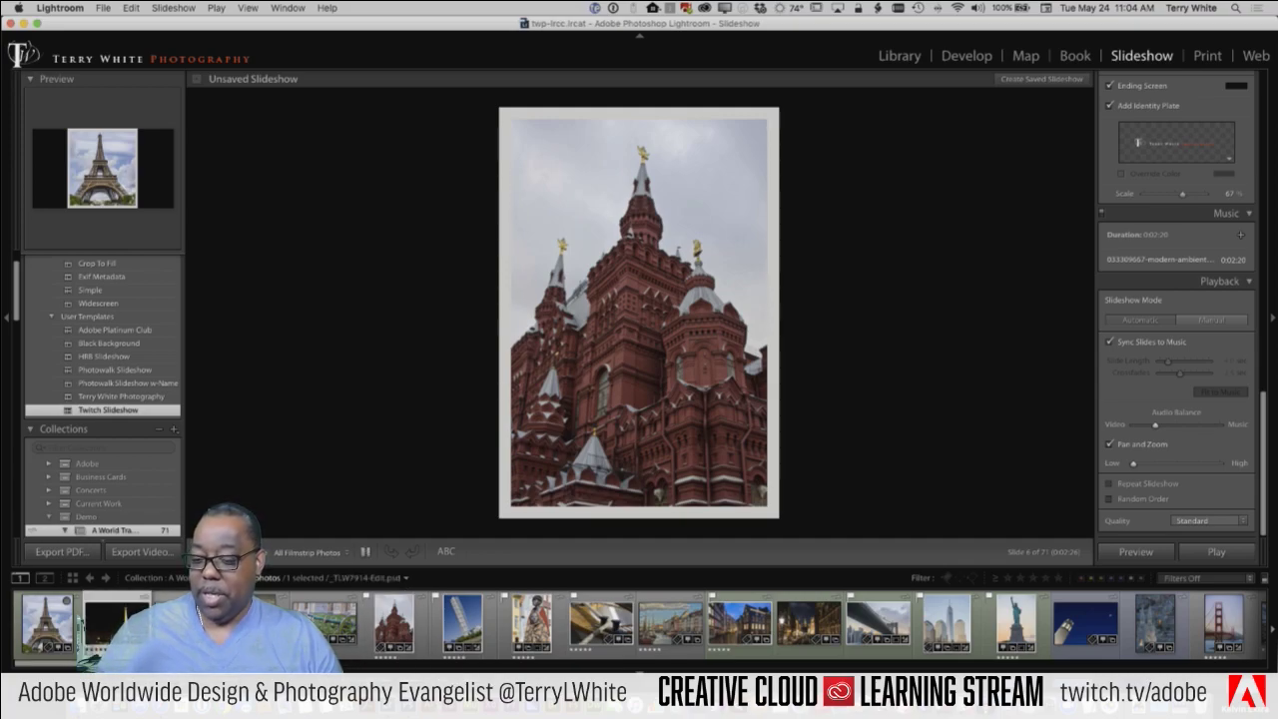
key(Right)
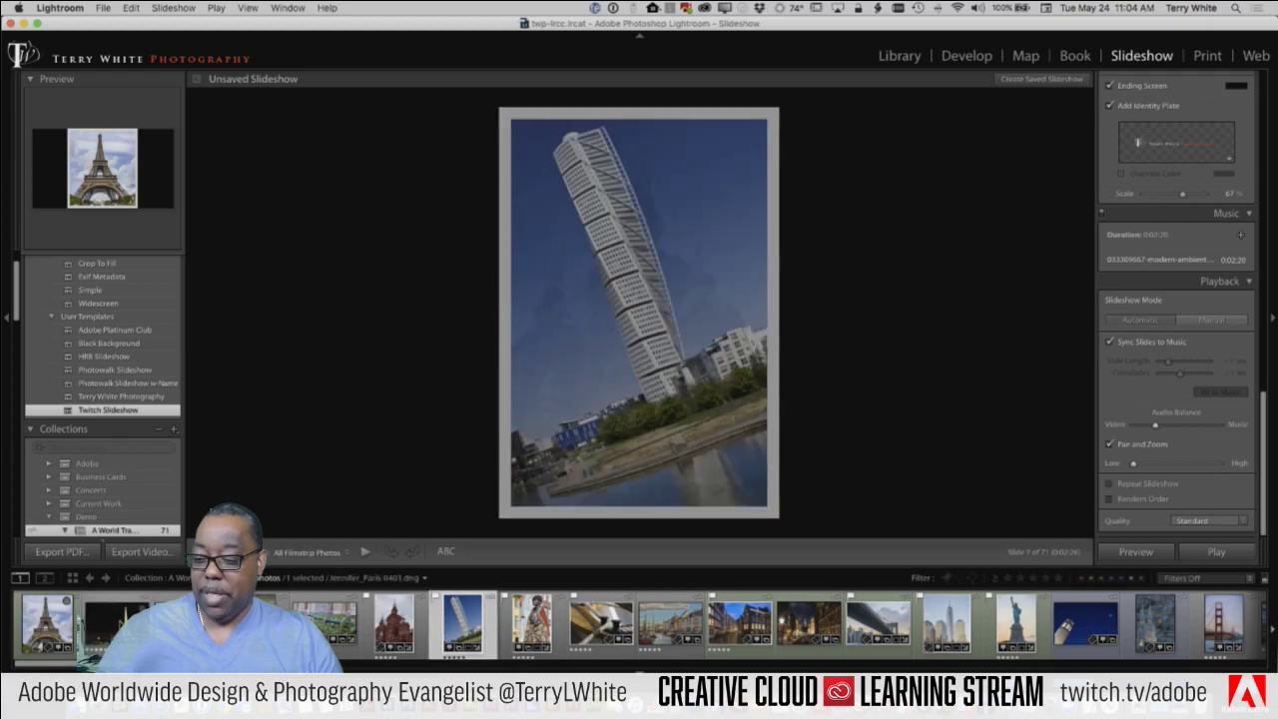
click(112, 626)
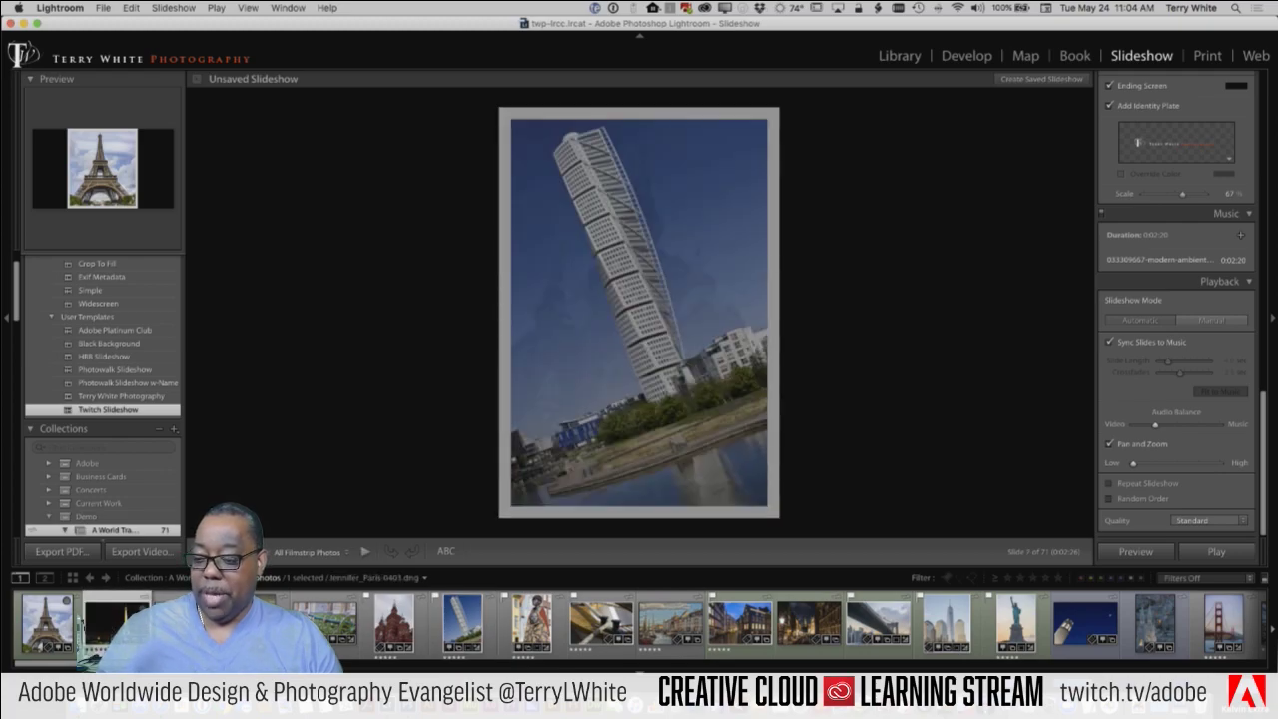
super+click(482, 627)
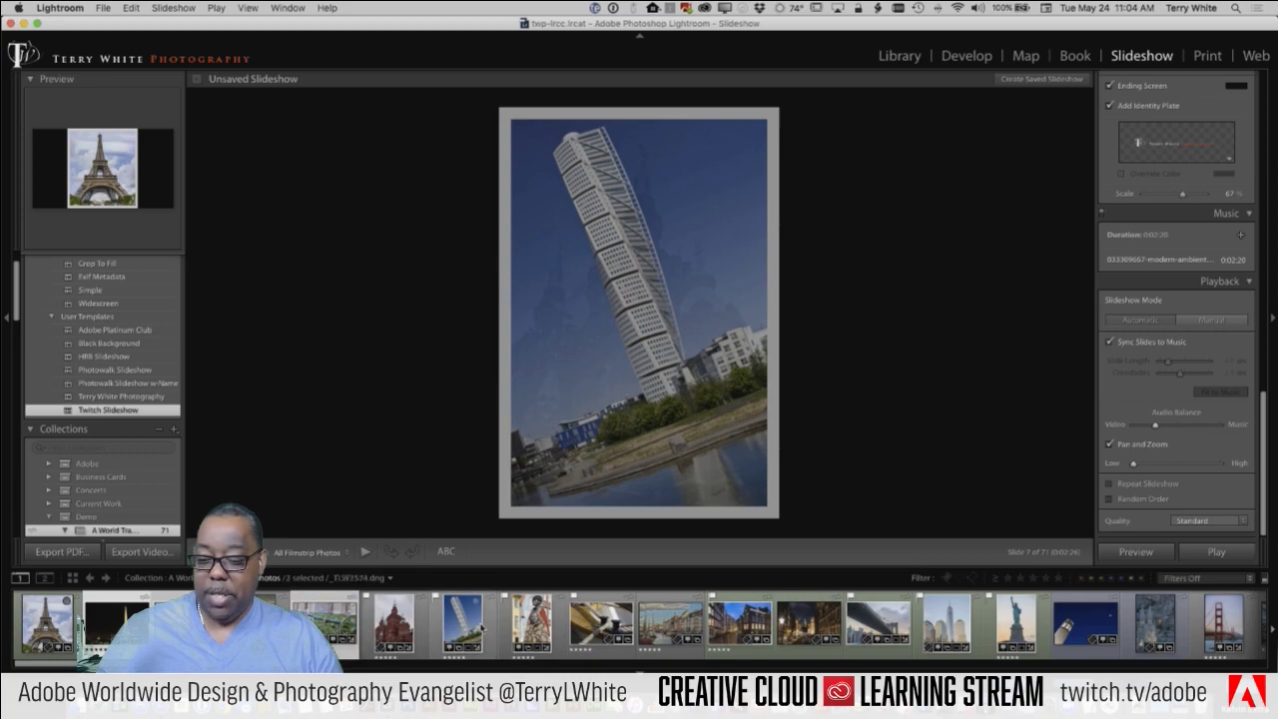
super+click(605, 631)
super+click(679, 631)
super+click(746, 630)
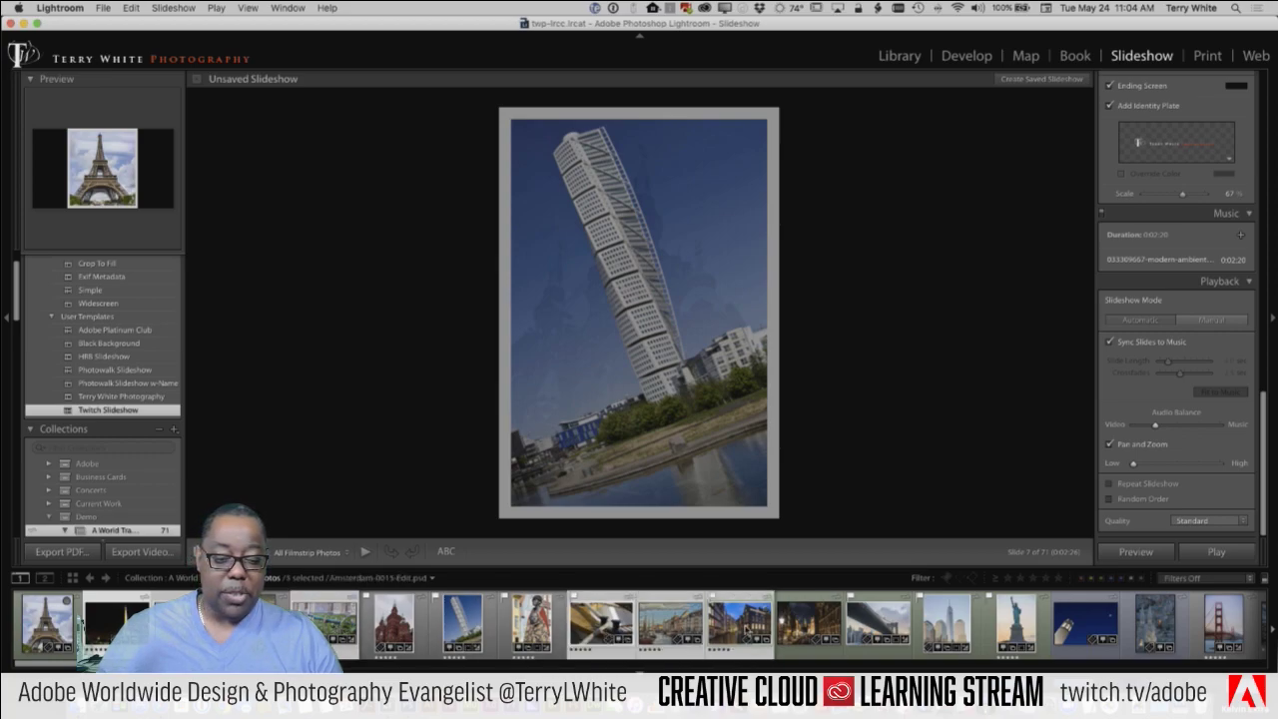
super+click(877, 625)
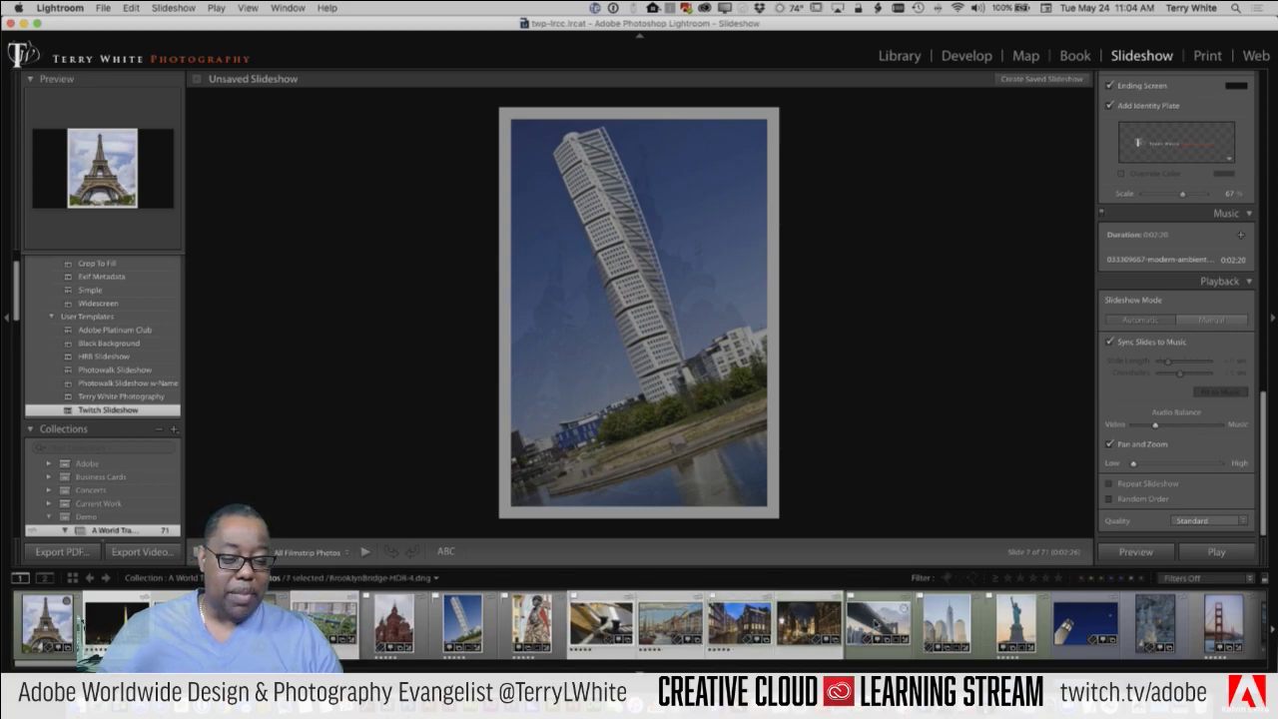
super+click(1085, 621)
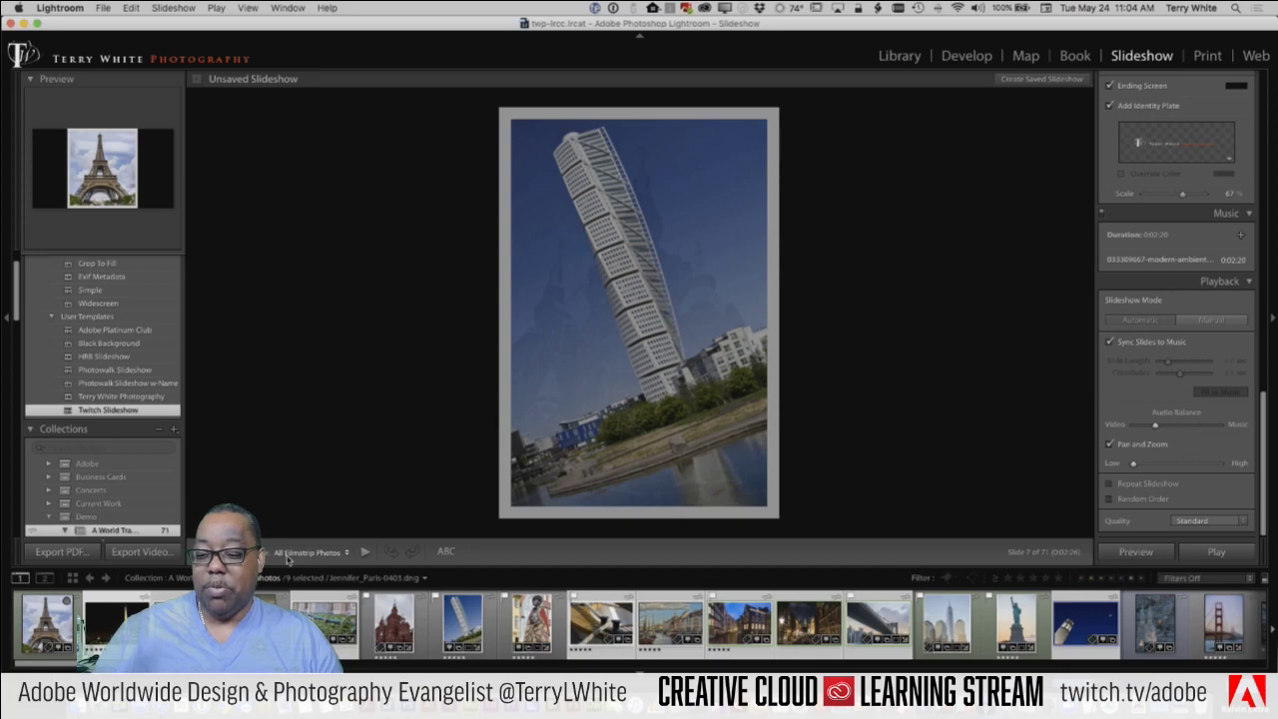
Step: Limit the slideshow to the selected photos and preview it
key(alt)
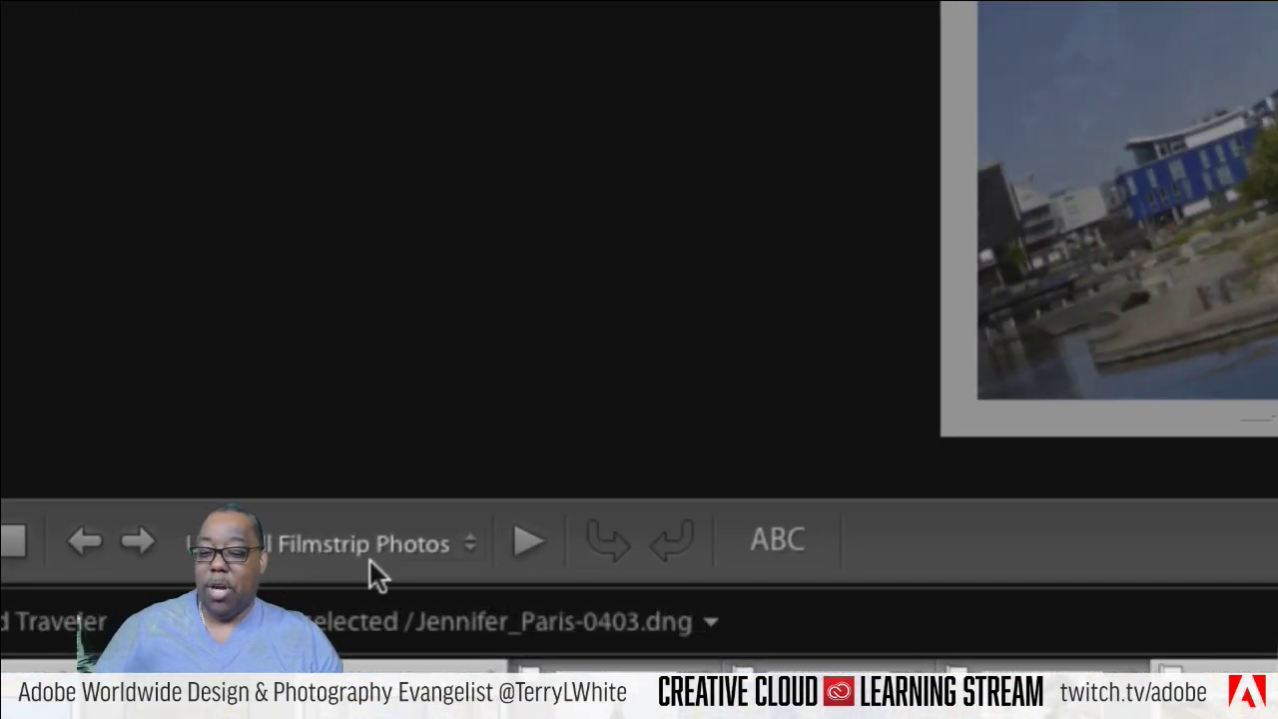
click(416, 546)
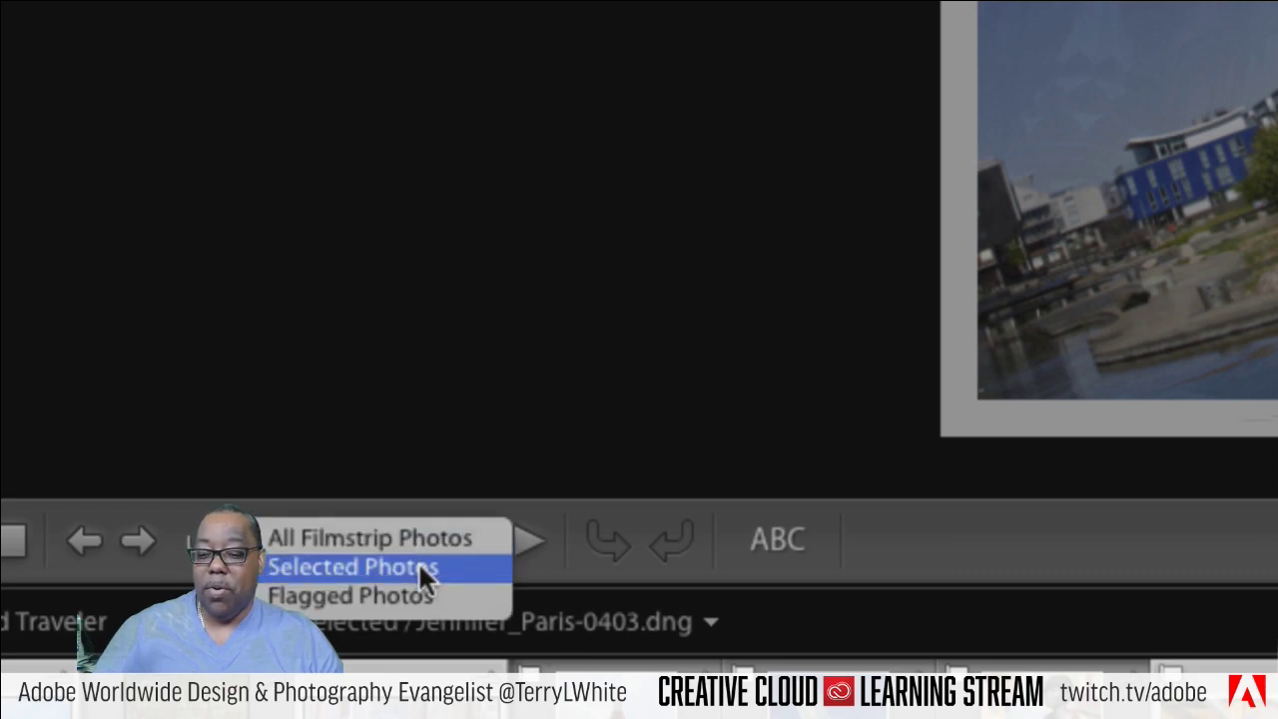
click(419, 565)
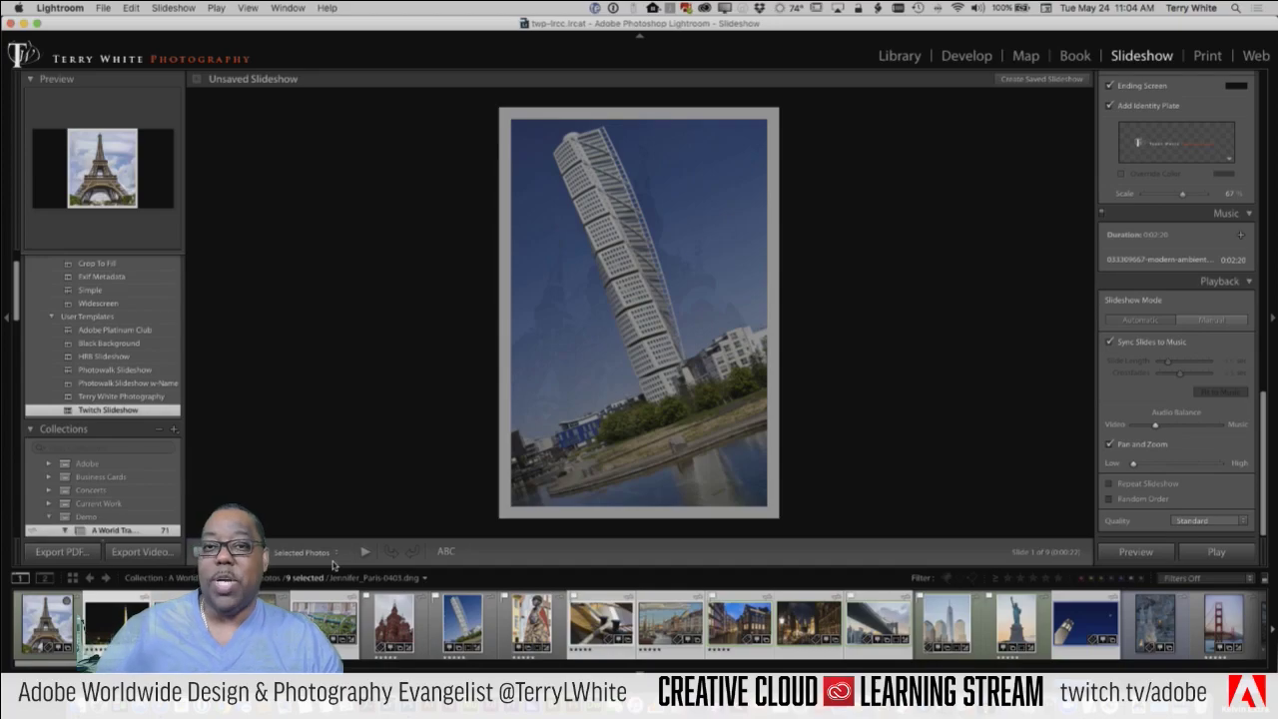
click(1132, 557)
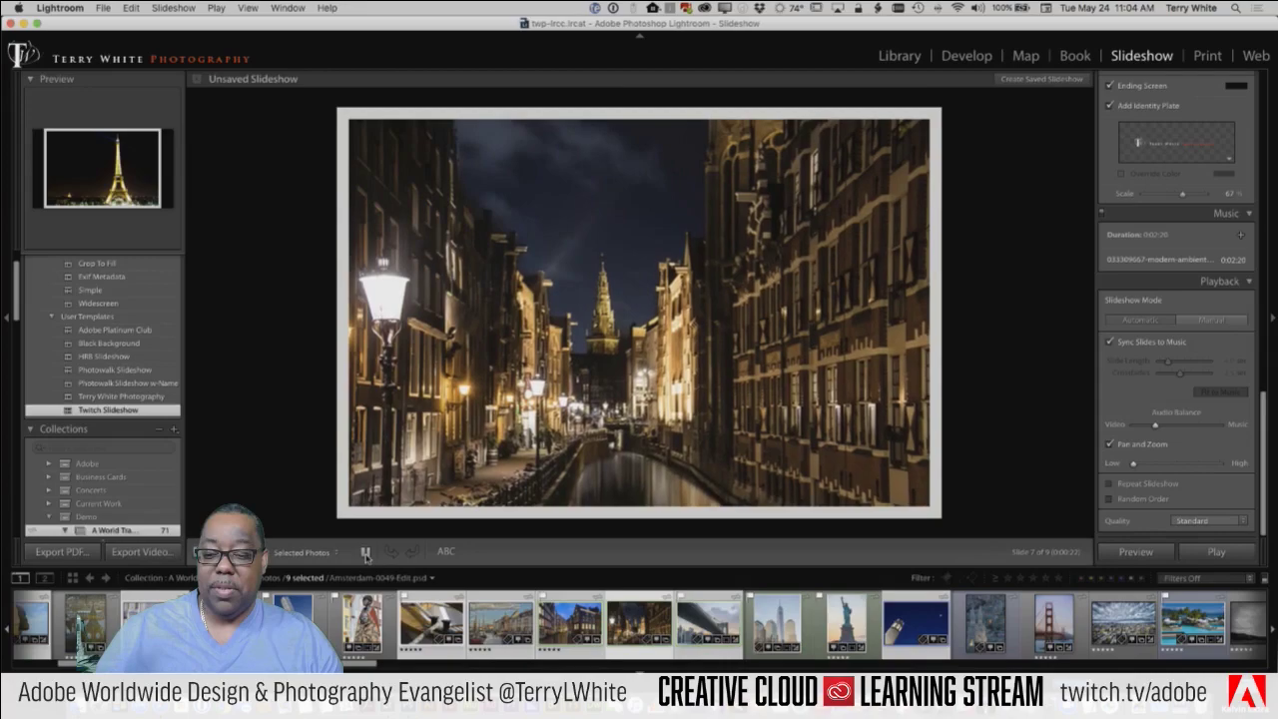
click(365, 551)
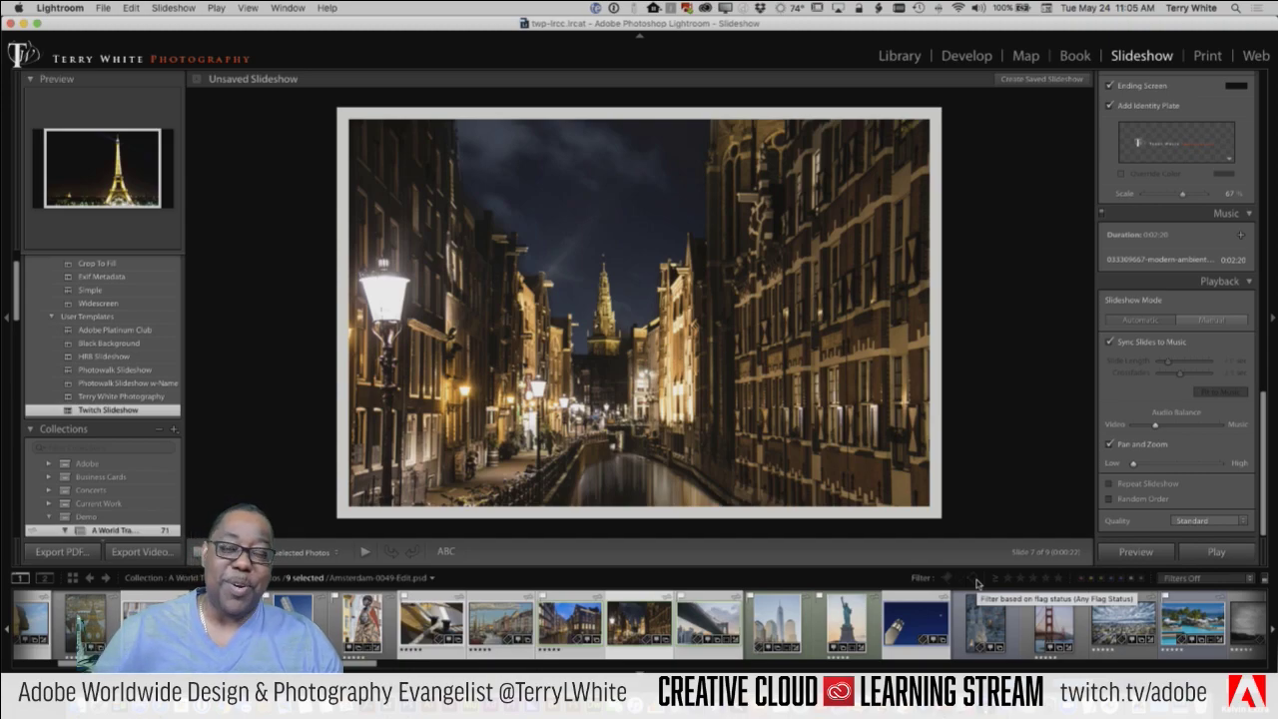
Step: Set the slideshow back to All Filmstrip Photos
click(285, 555)
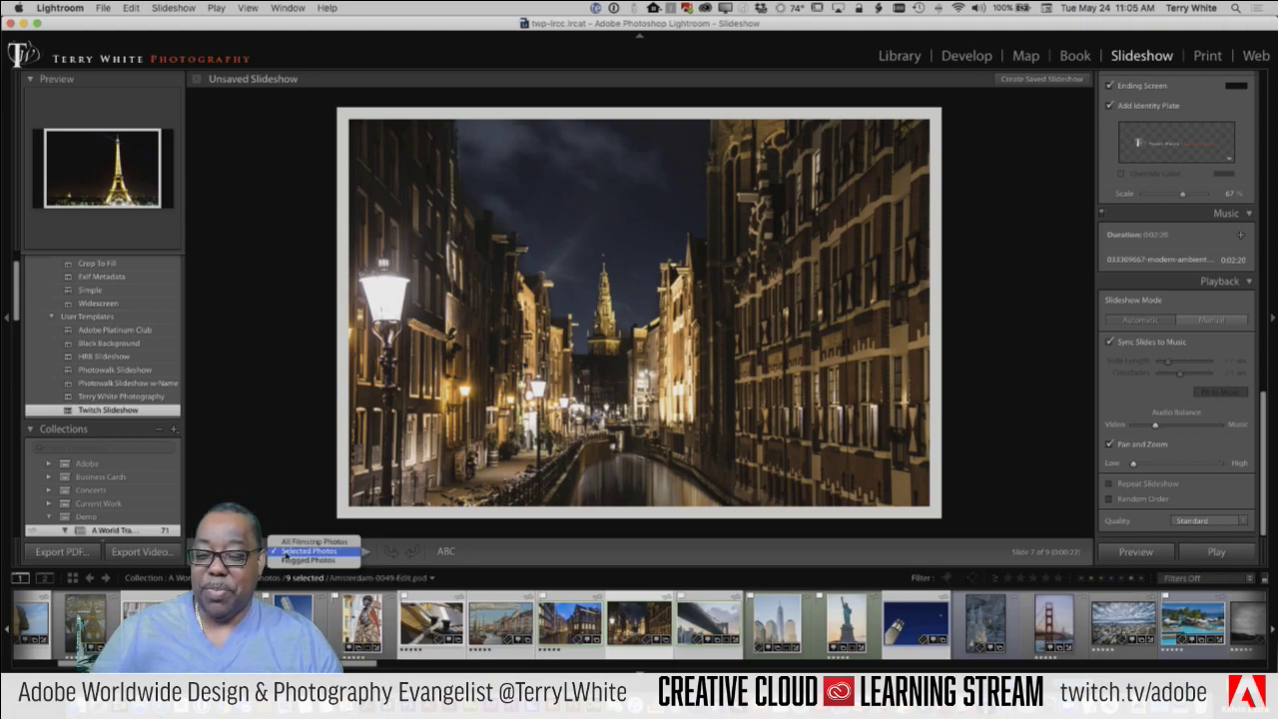
click(302, 544)
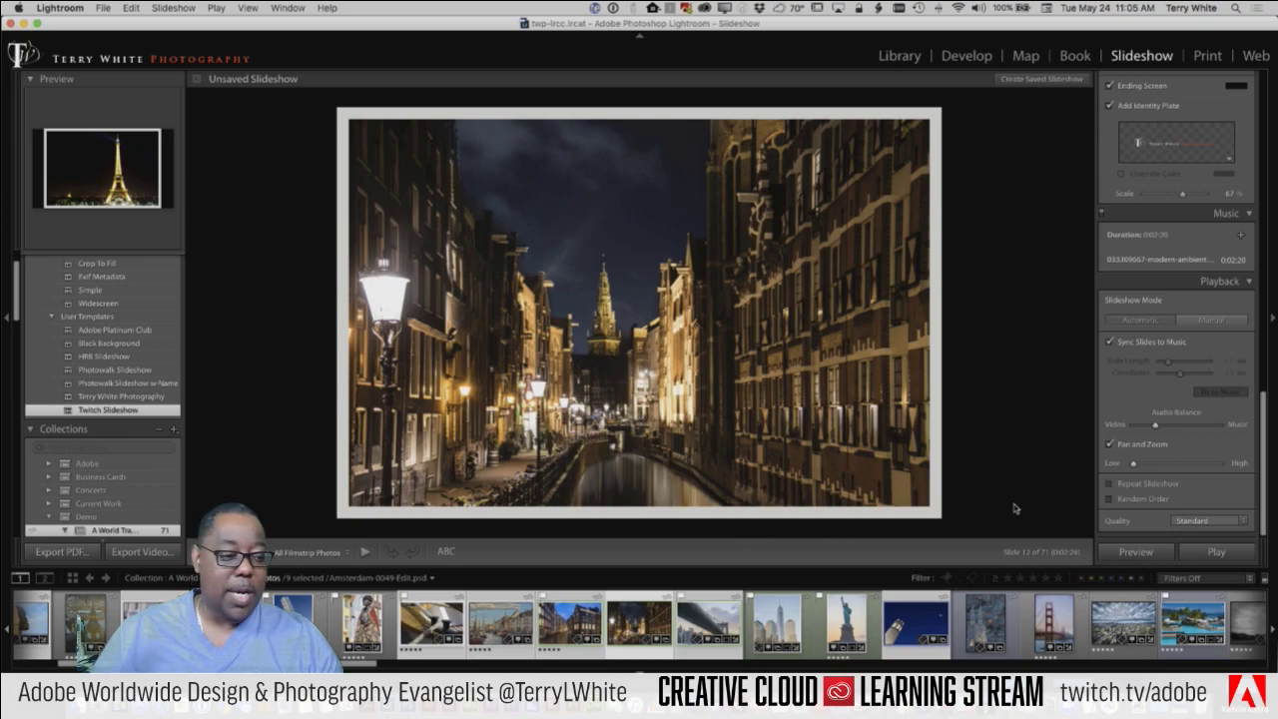
scroll(1114, 471, down, 1)
scroll(1113, 471, up, 1)
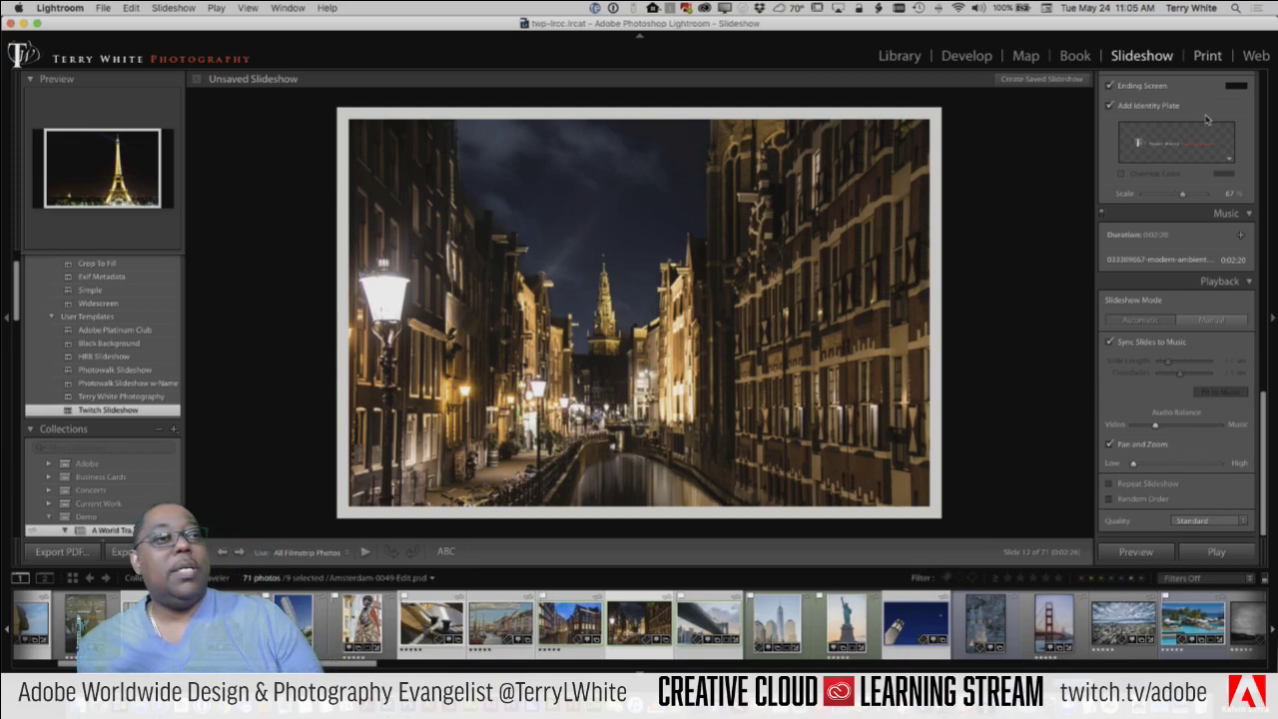
Step: Switch to the Print module and expand the Lightroom Templates folder
click(1198, 60)
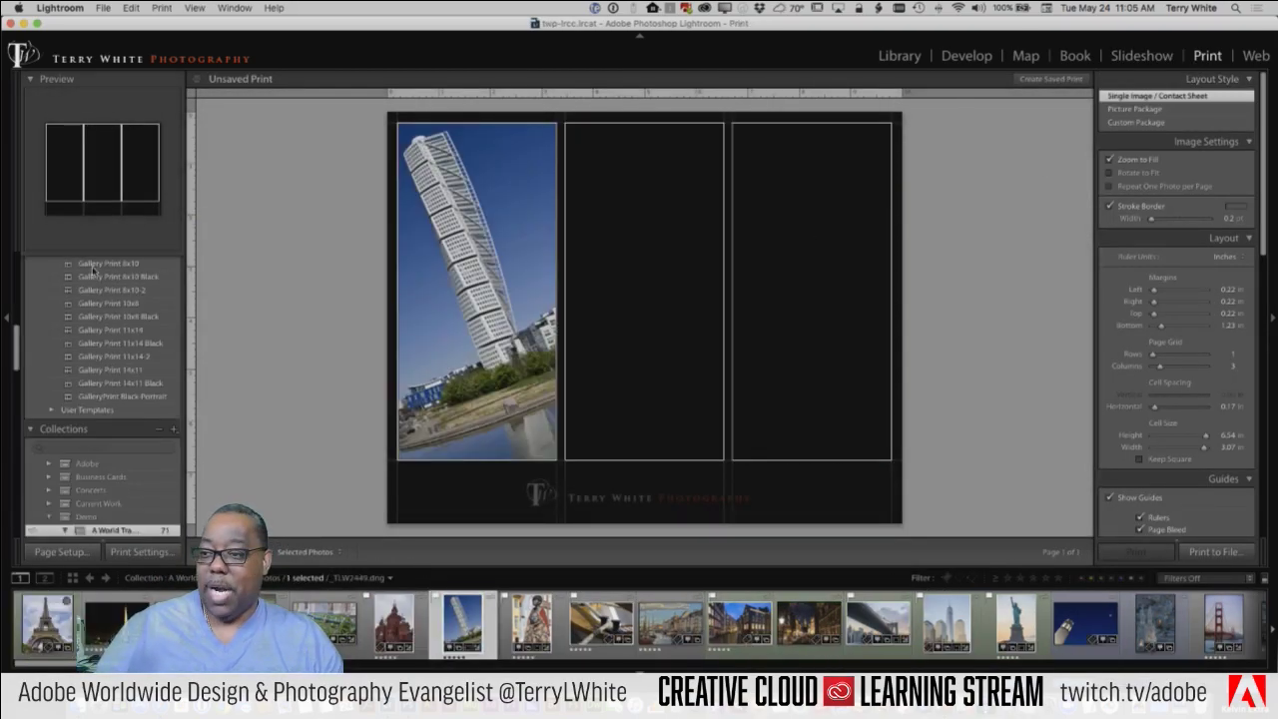
scroll(83, 311, up, 3)
scroll(83, 311, up, 8)
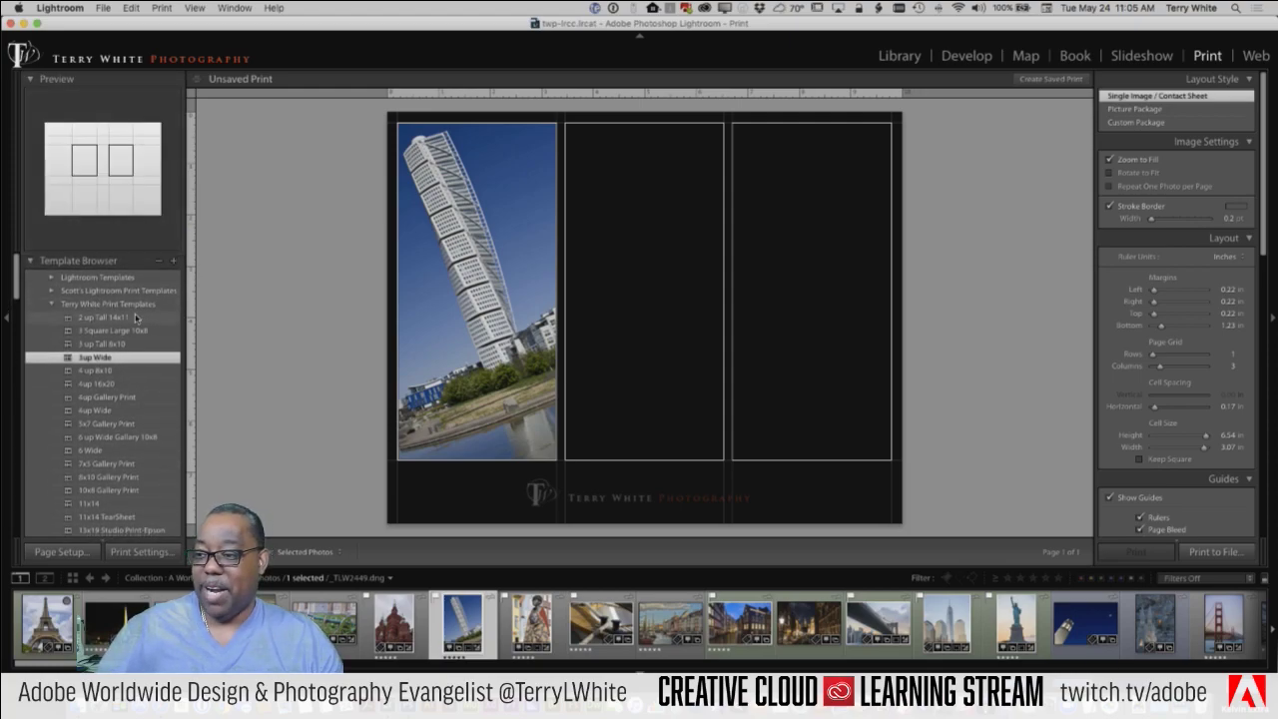
click(140, 277)
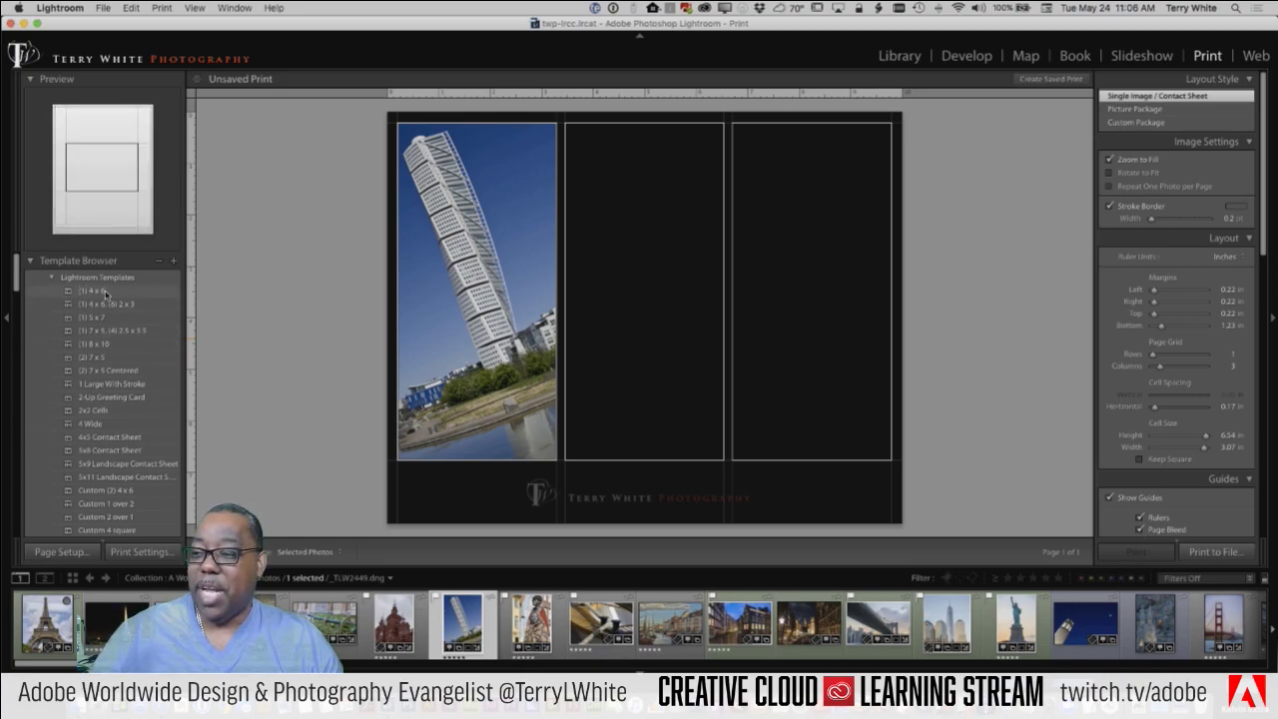
Step: Apply the (1) 8 x 10 print template to the twisting tower photo
click(110, 343)
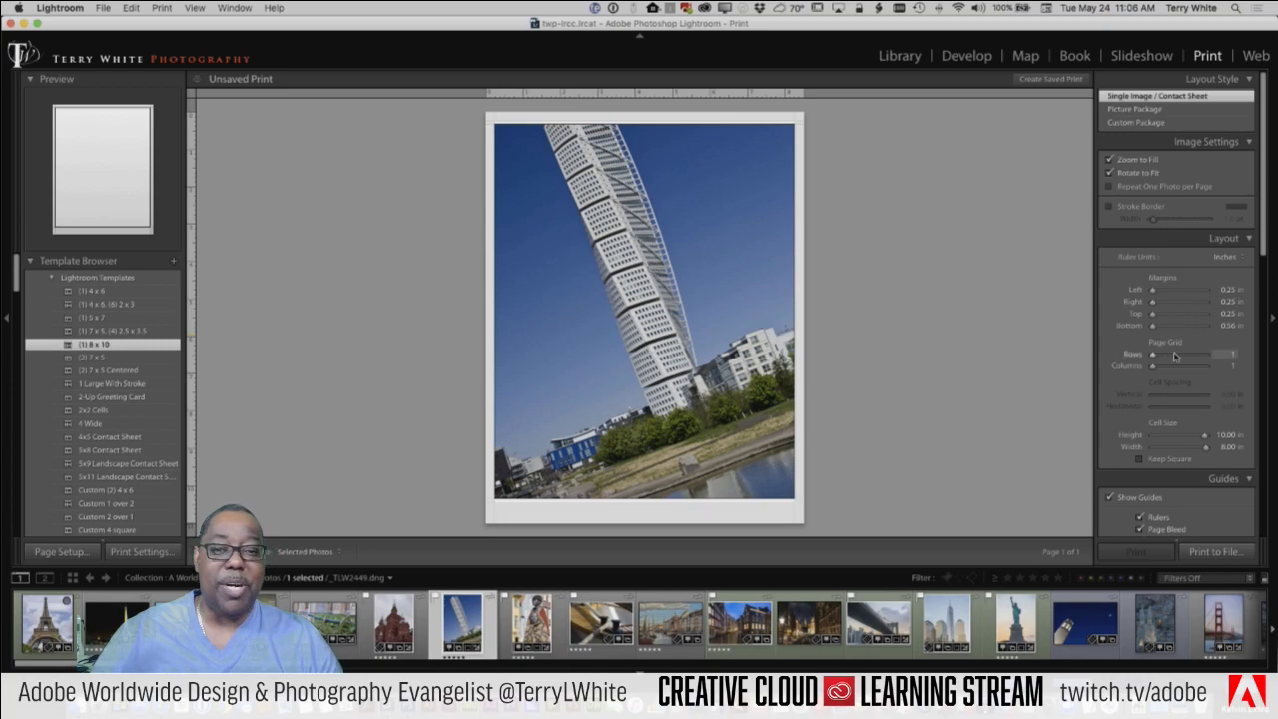
scroll(1173, 353, down, 5)
scroll(1173, 353, down, 10)
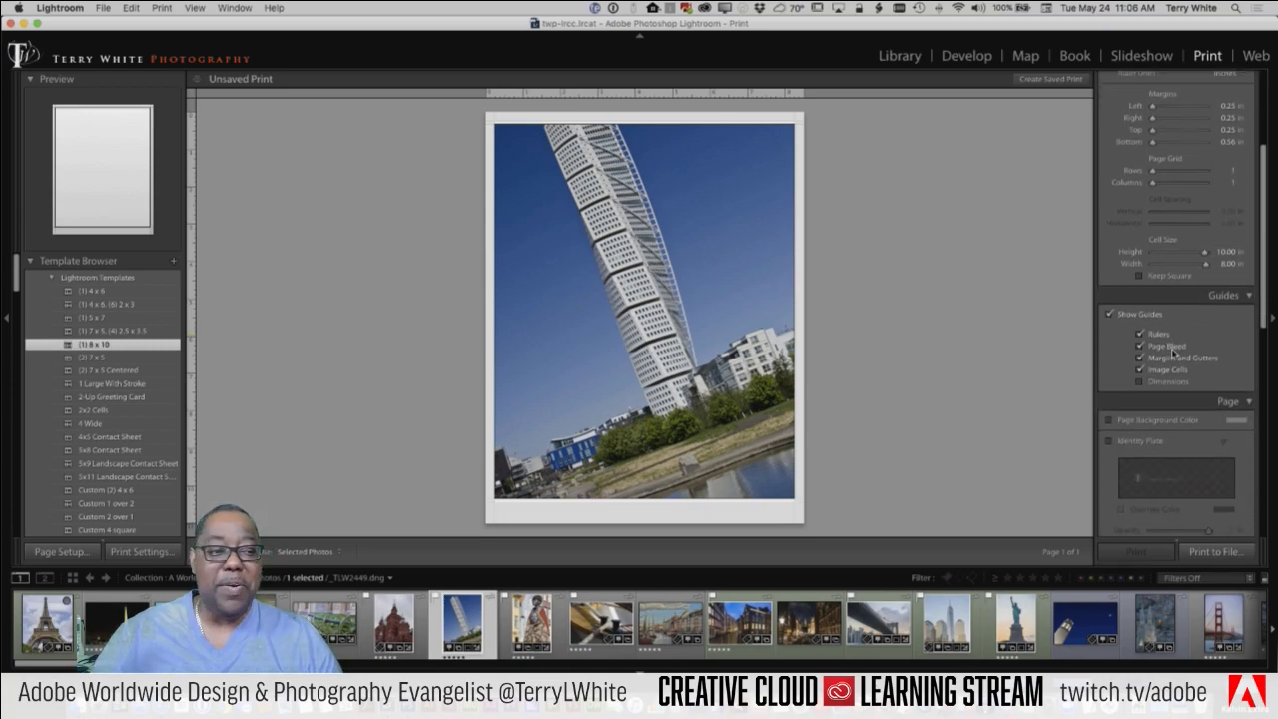
scroll(1173, 354, down, 12)
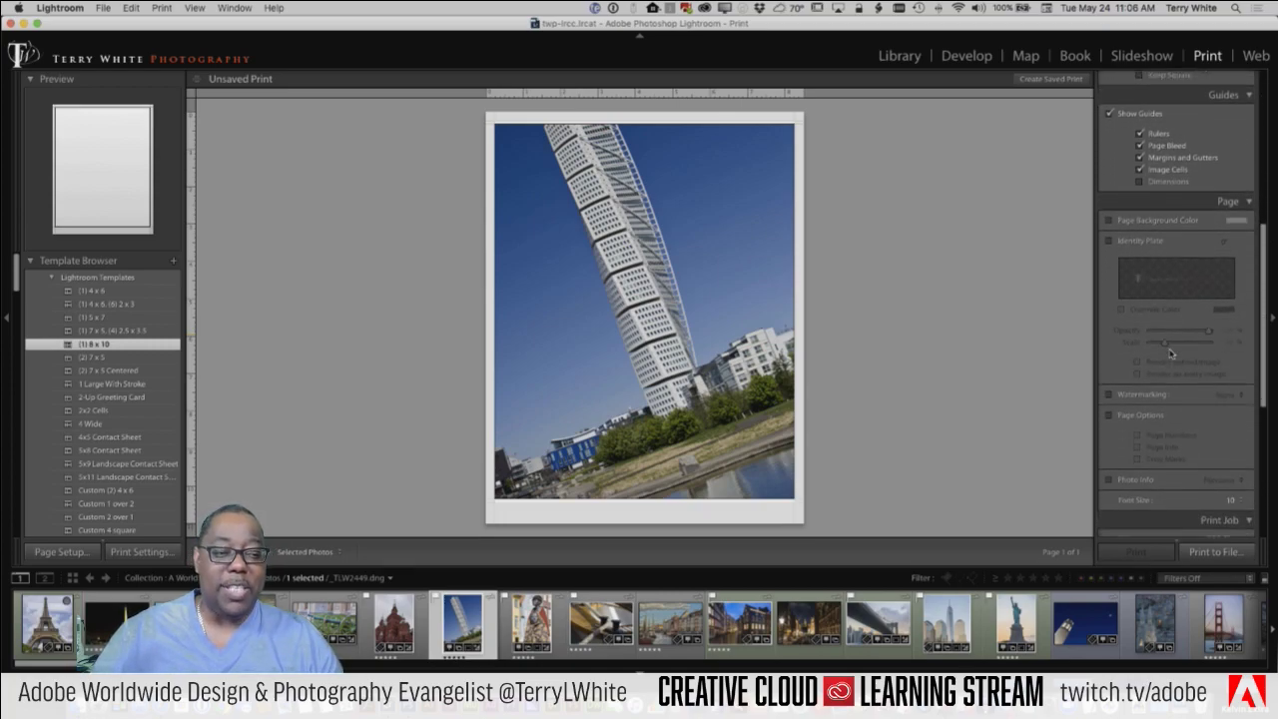
scroll(1172, 351, up, 20)
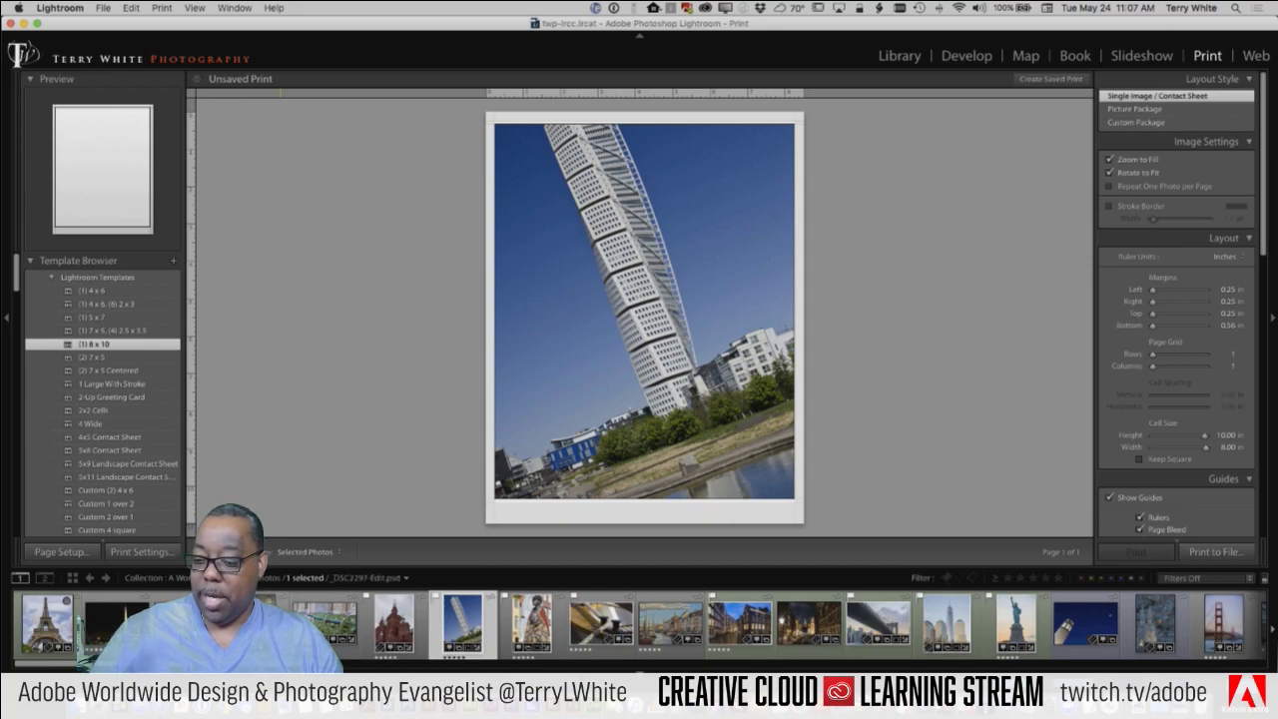
Step: Select the Big Ben, twisting tower and statue photos for printing
click(394, 624)
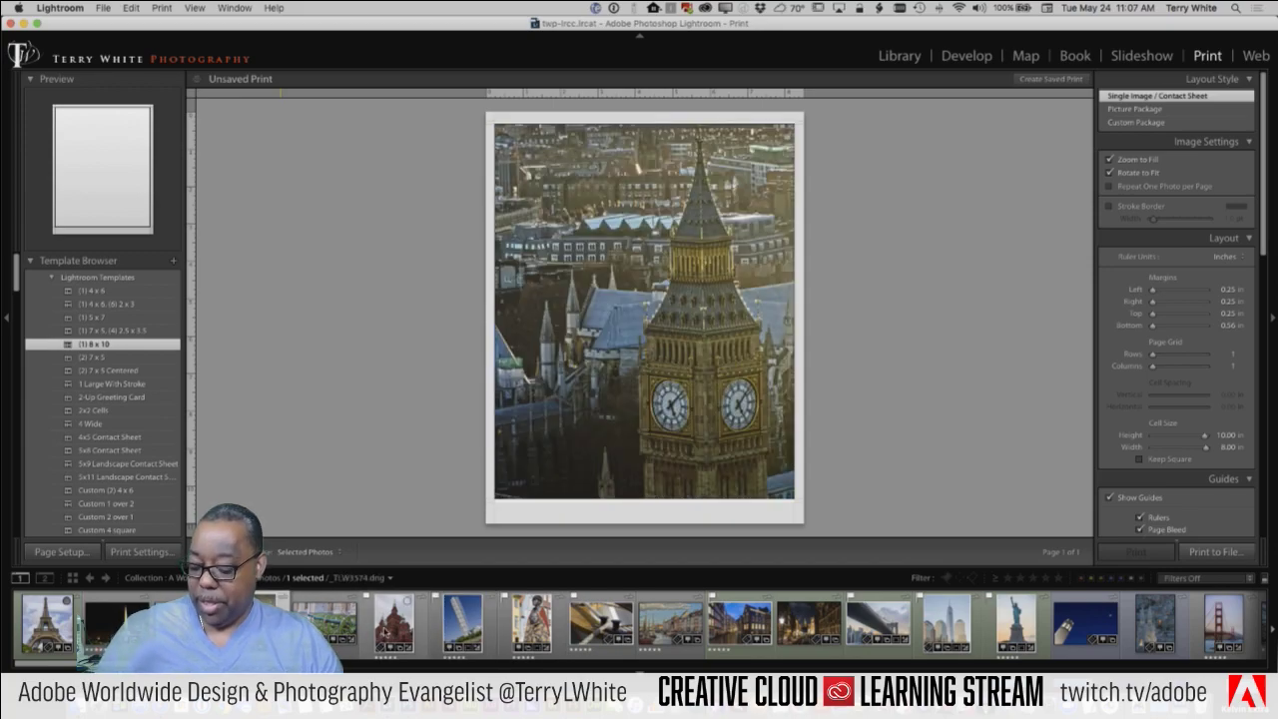
shift+click(454, 626)
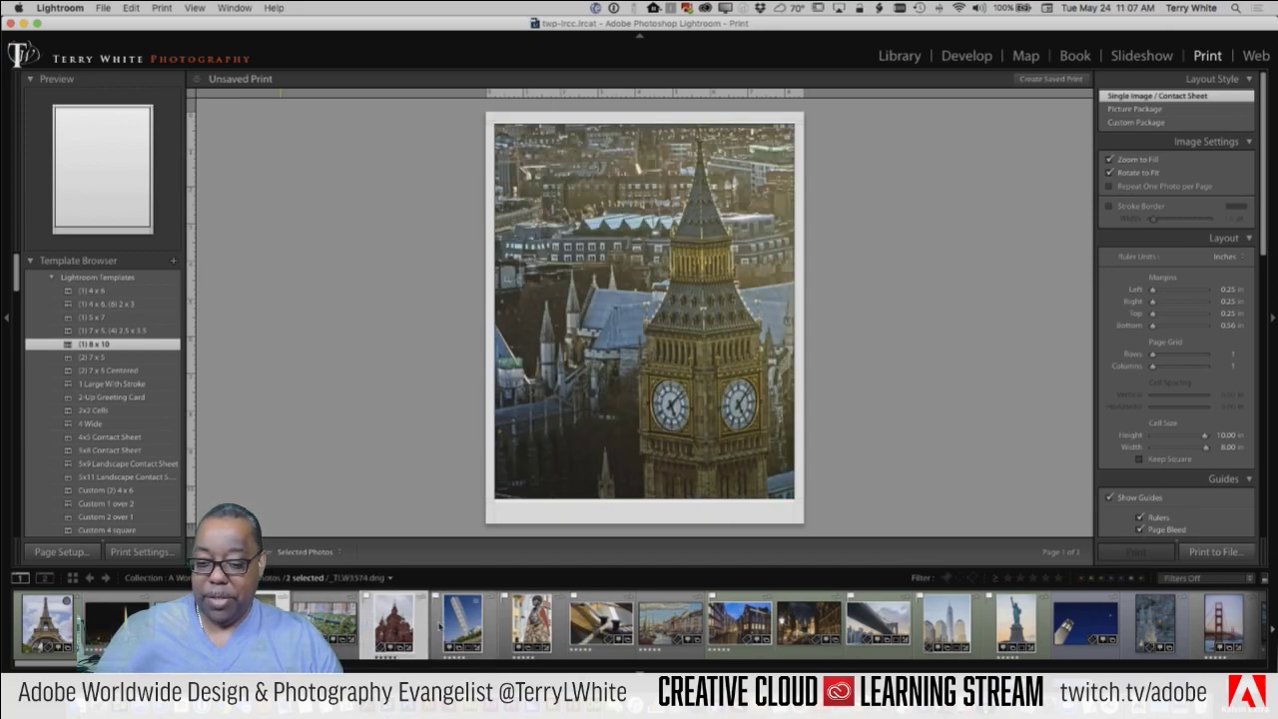
shift+click(509, 631)
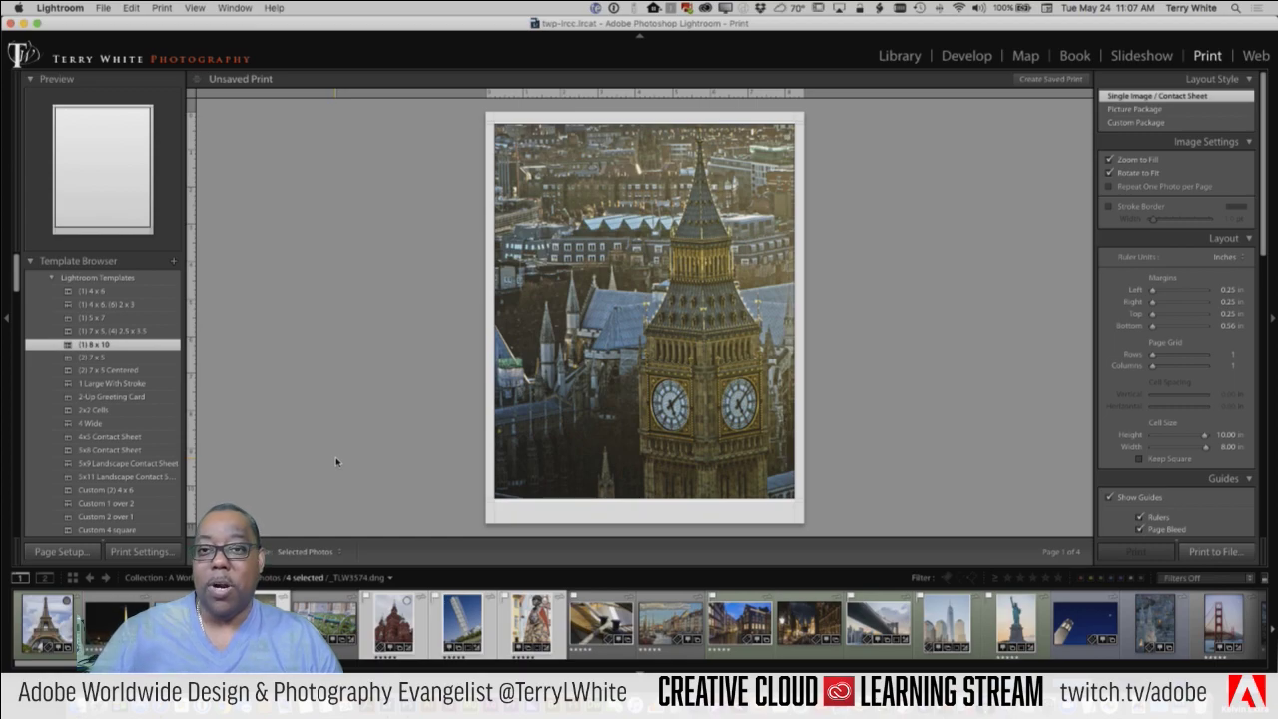
Step: Shift the statue, tower and Big Ben photos down within their cells
key(Right)
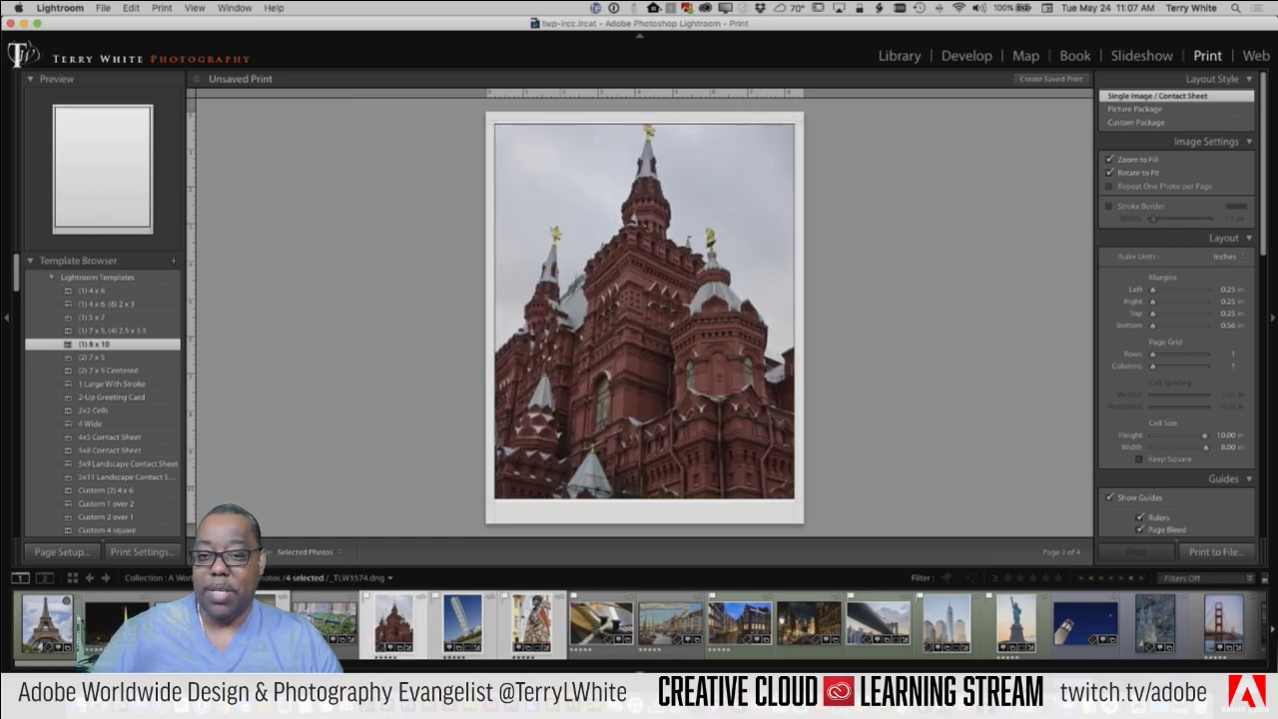
key(Right)
key(Right)
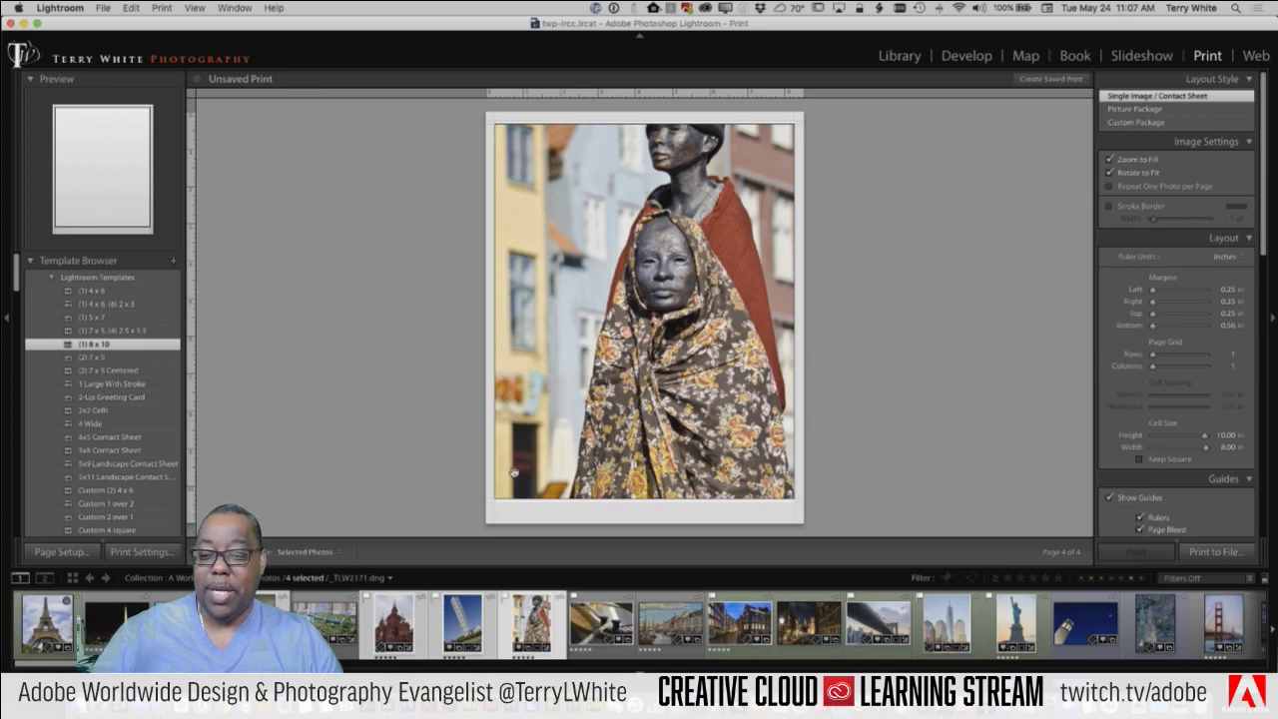
drag(632, 340, 633, 385)
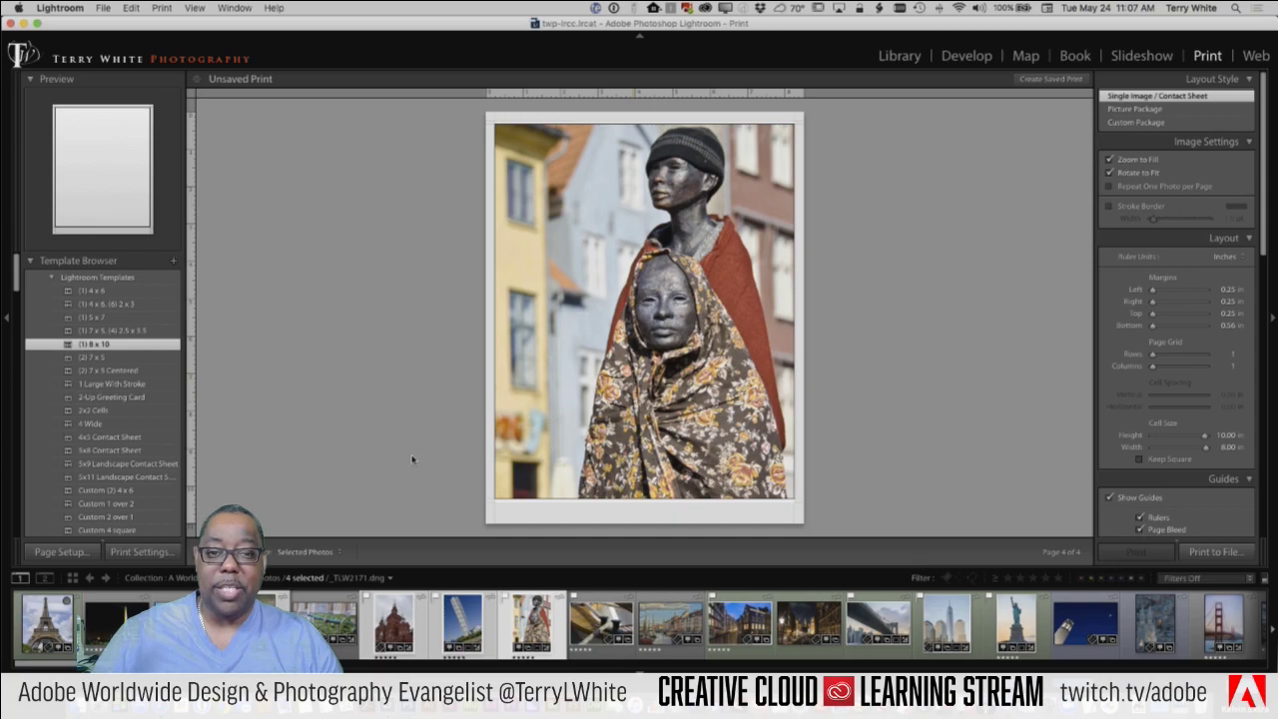
key(Left)
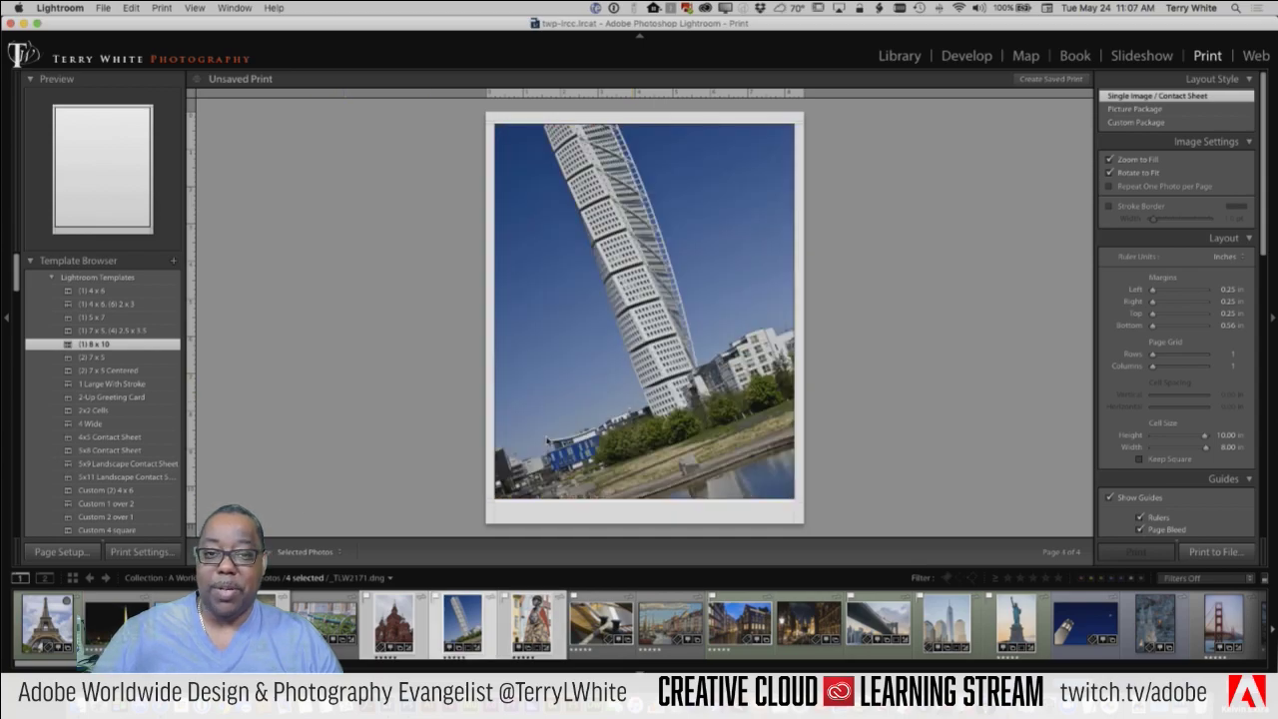
drag(666, 306, 666, 349)
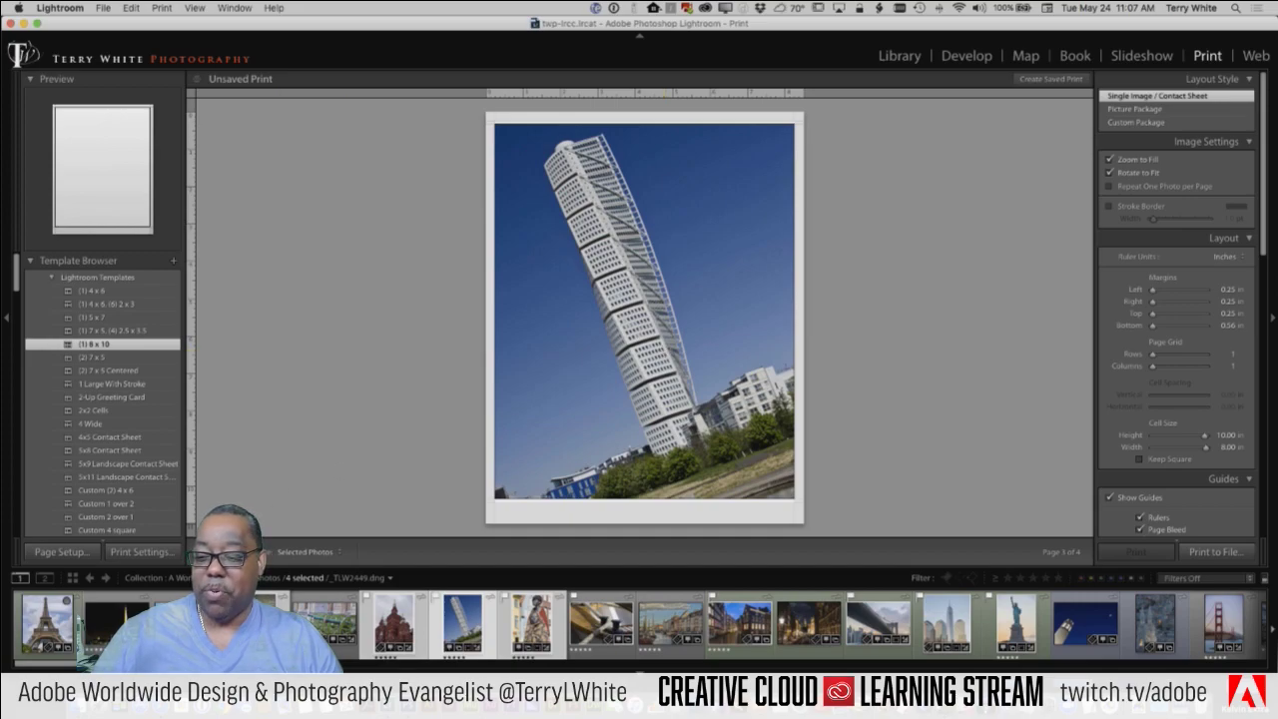
key(Left)
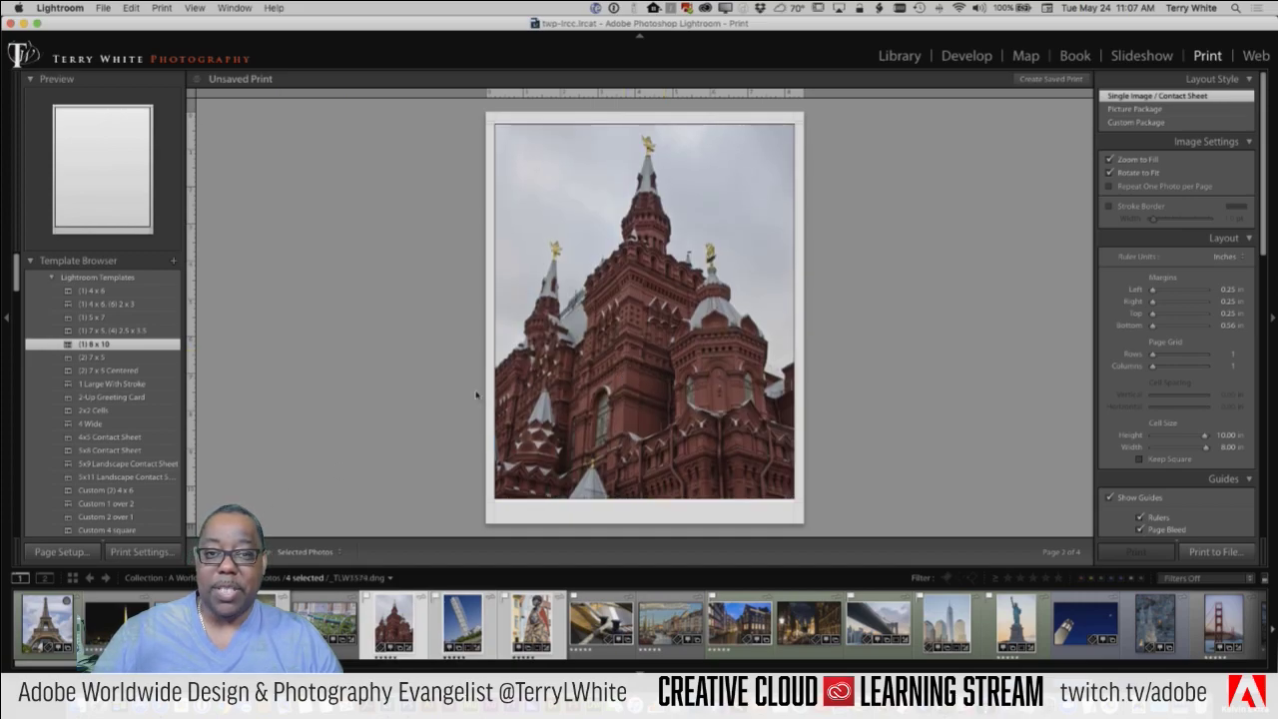
key(Left)
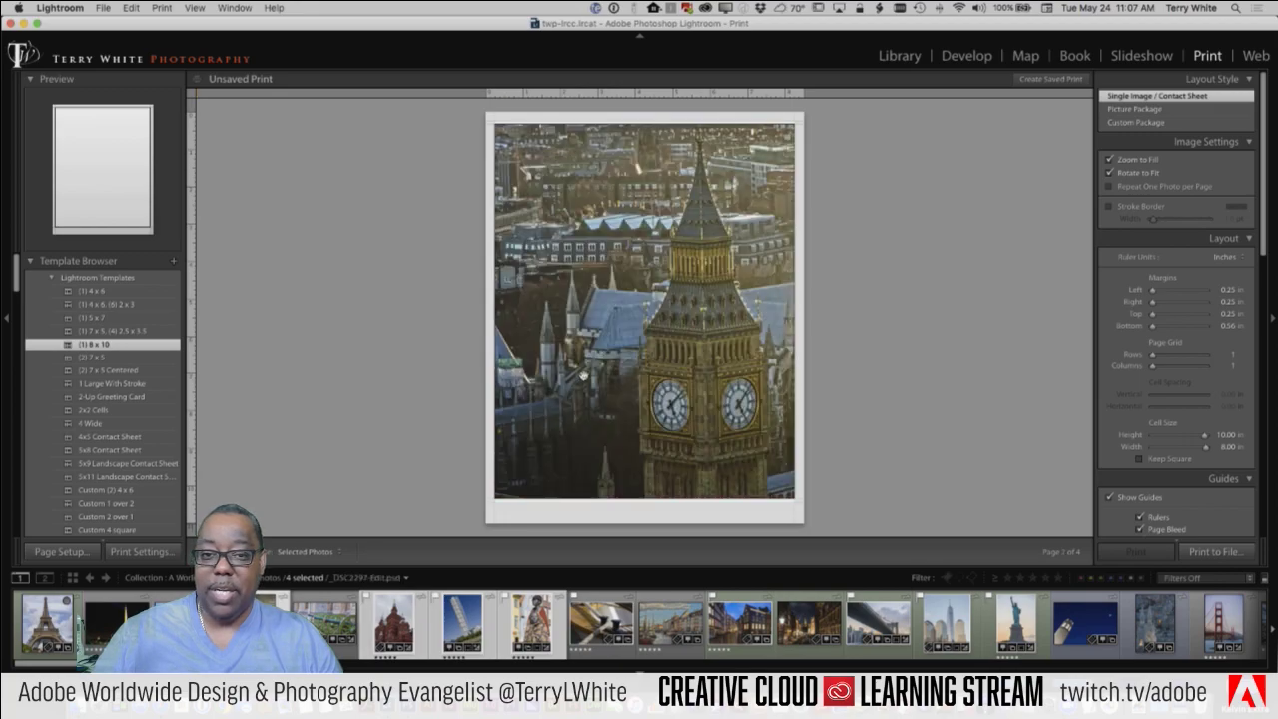
drag(584, 377, 584, 389)
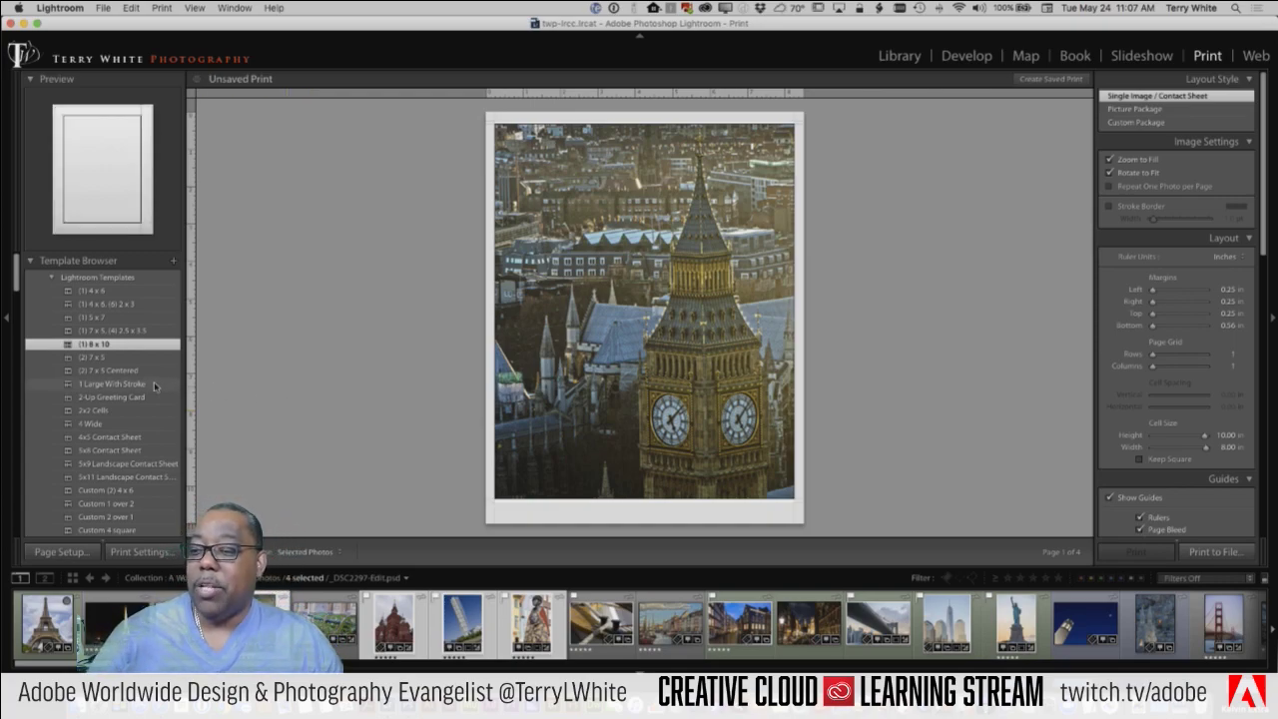
click(124, 357)
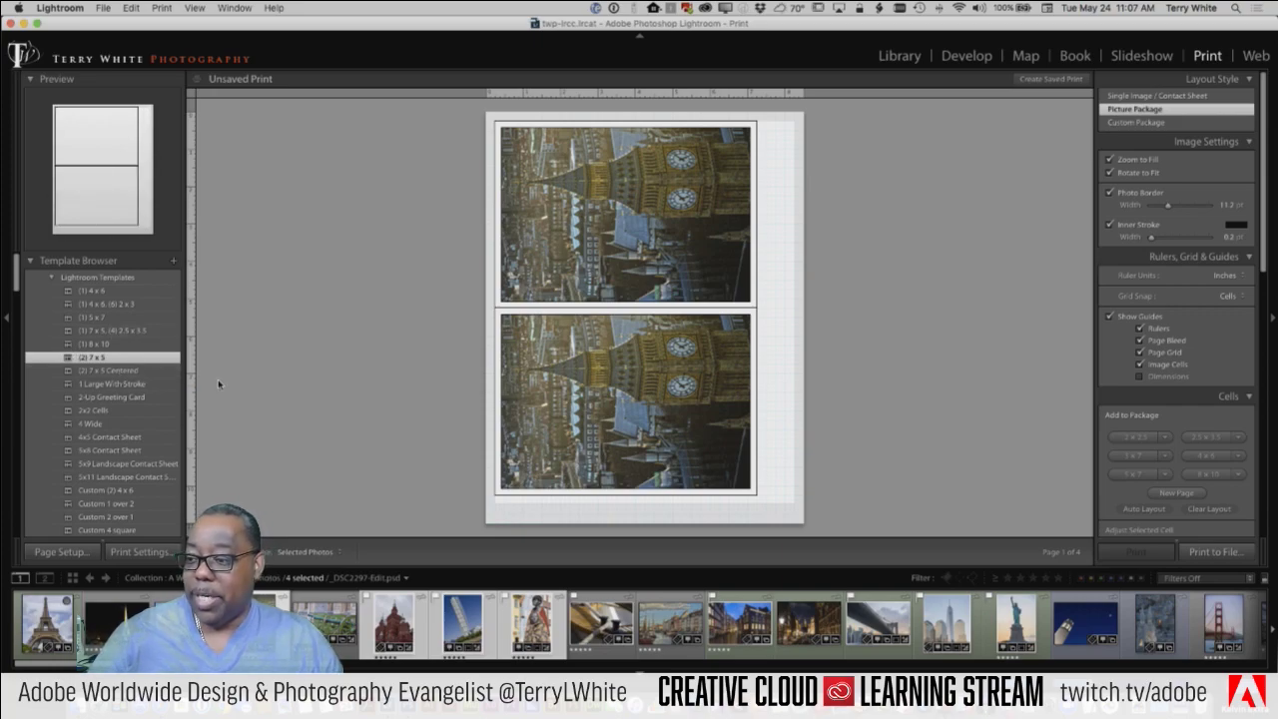
key(super+z)
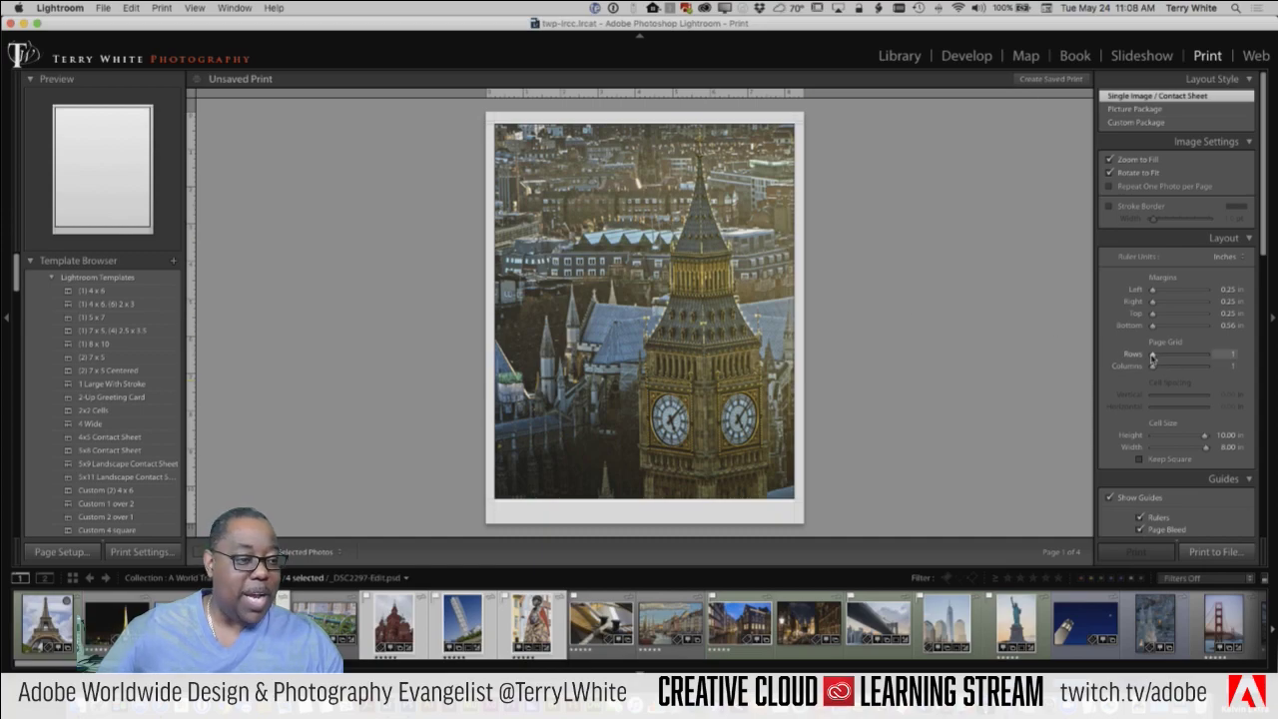
Step: Set the page grid to 2 columns and 2 rows of 5.10 x 4.00 in cells
drag(1153, 367, 1155, 369)
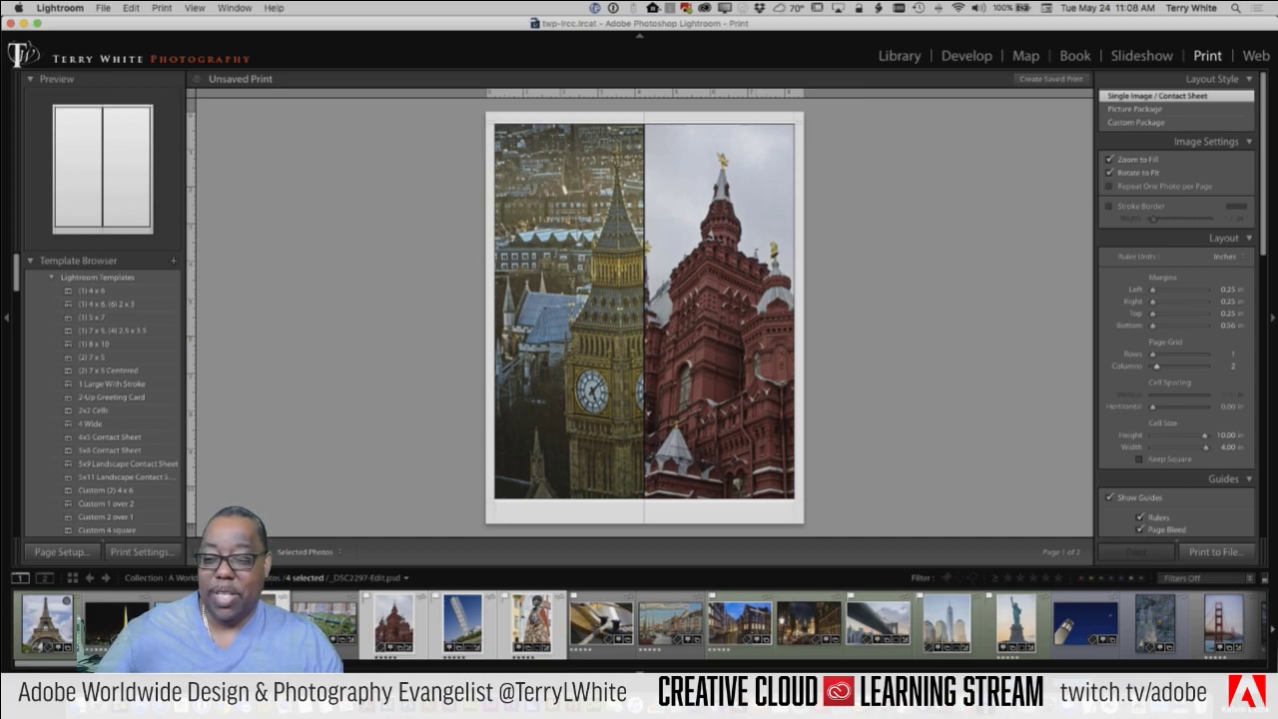
key(Right)
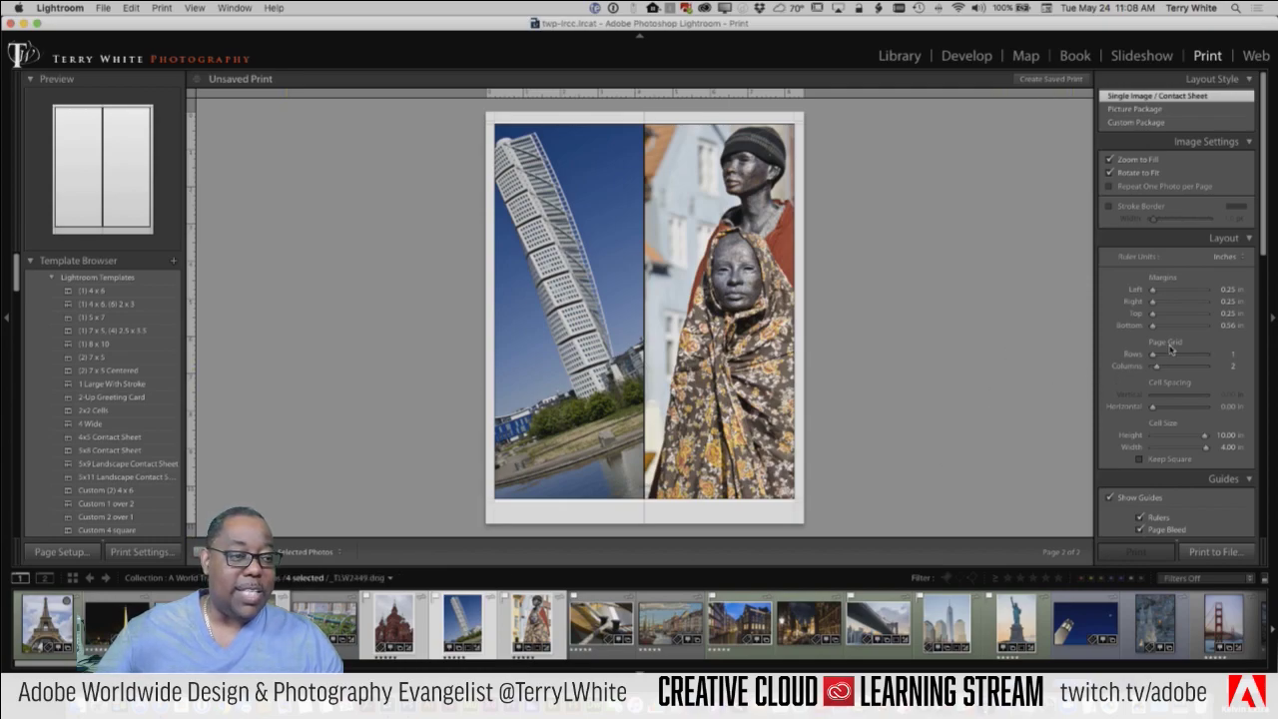
drag(1163, 359, 1159, 361)
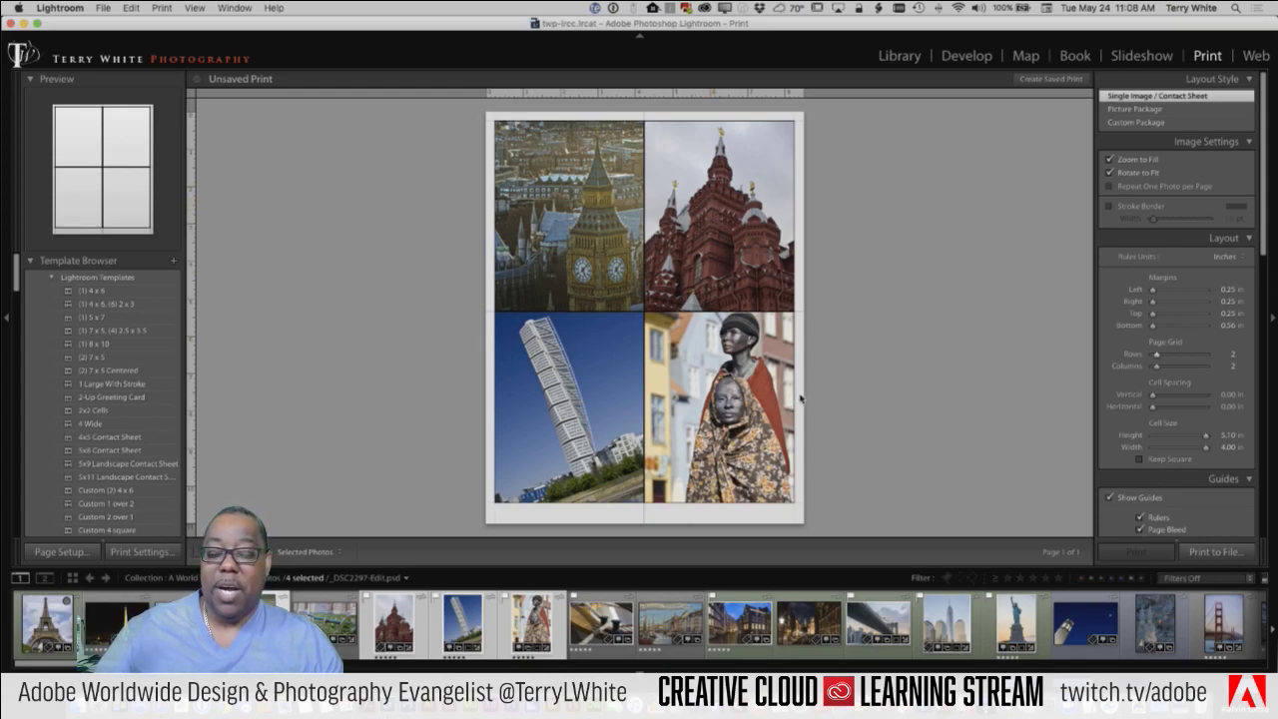
Step: Switch the layout style to Picture Package and clear all existing cells
click(1149, 109)
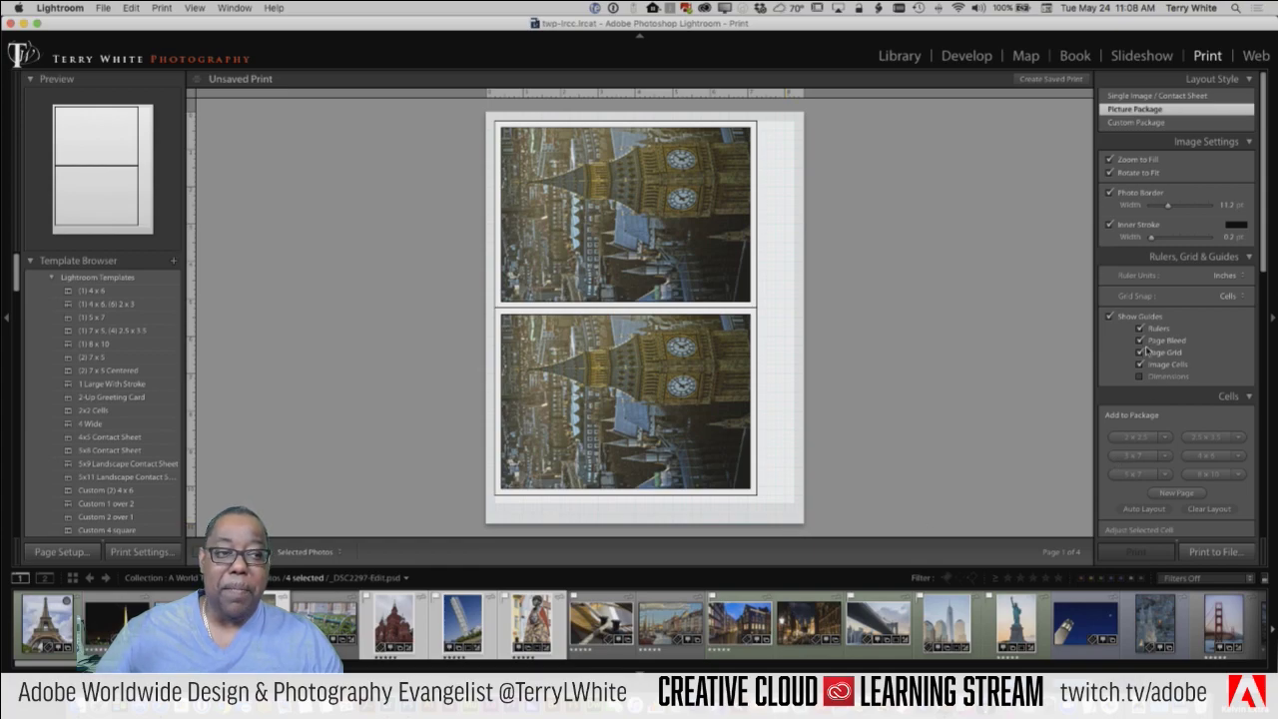
scroll(1153, 365, down, 4)
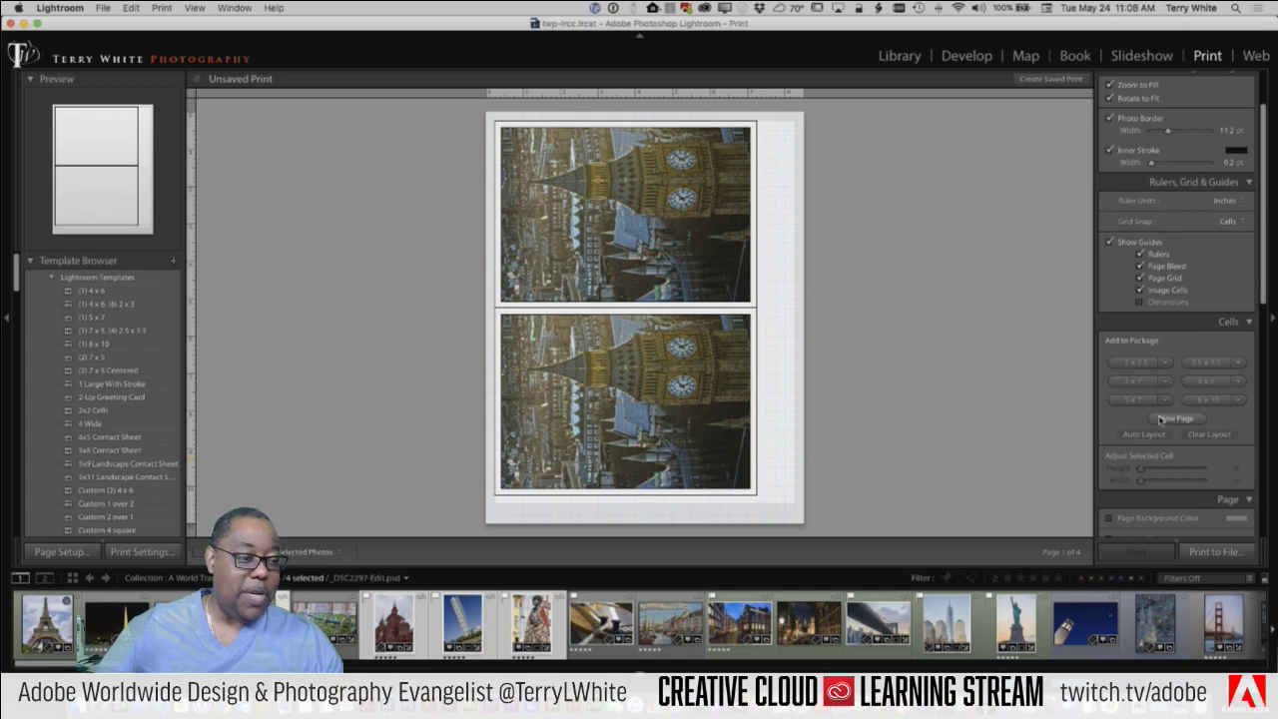
click(1197, 436)
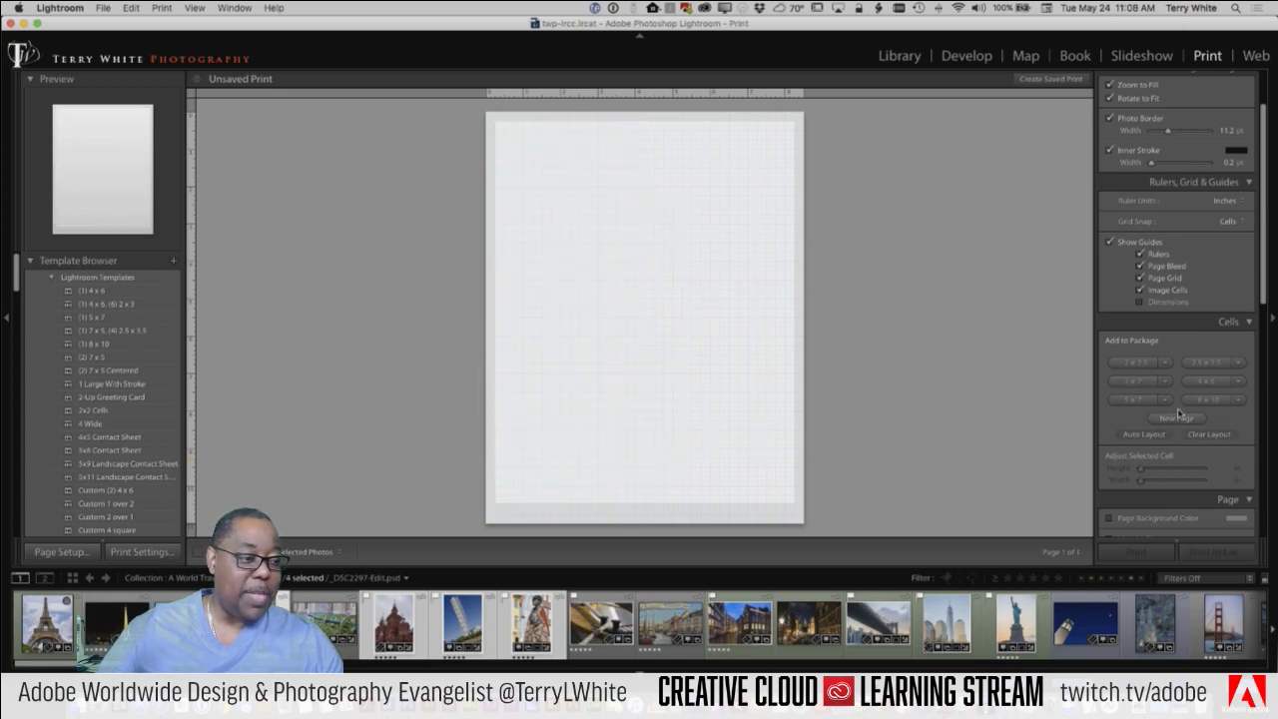
Step: Add Big Ben cells sized 5x7, 2.5x3.5, 4x6, 8x10 and 5x7 across three pages
click(1136, 400)
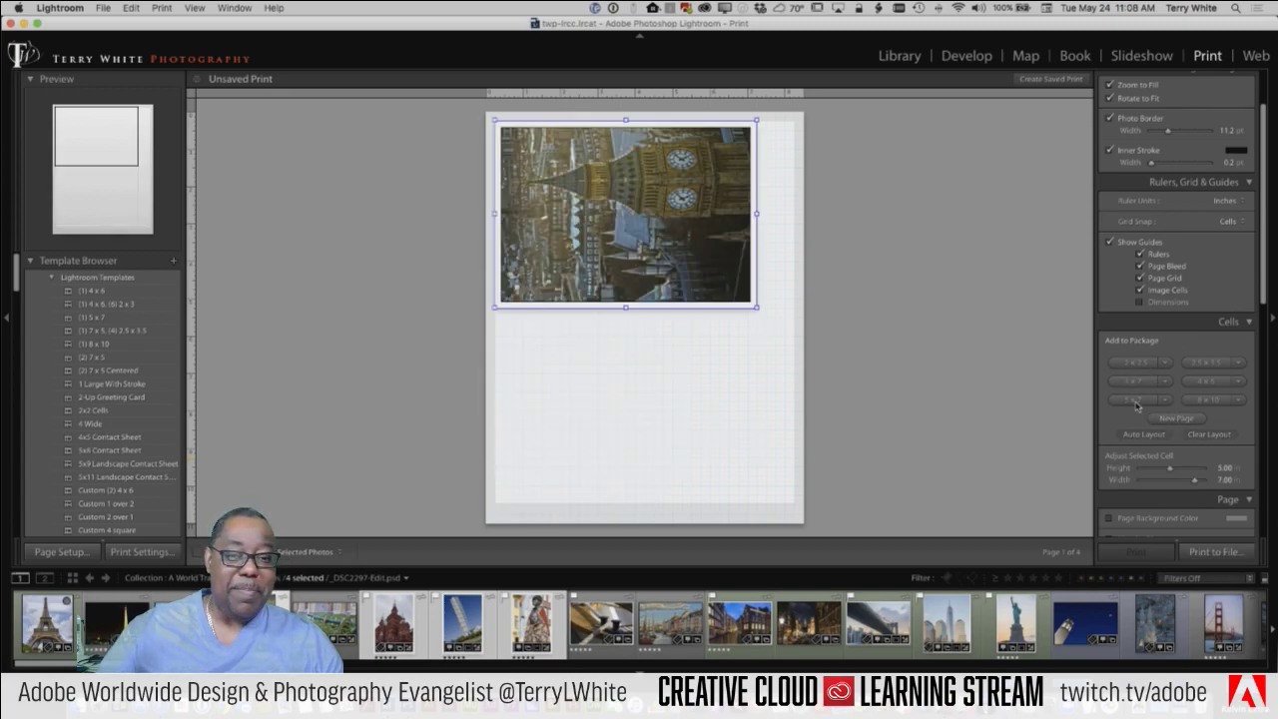
click(1205, 364)
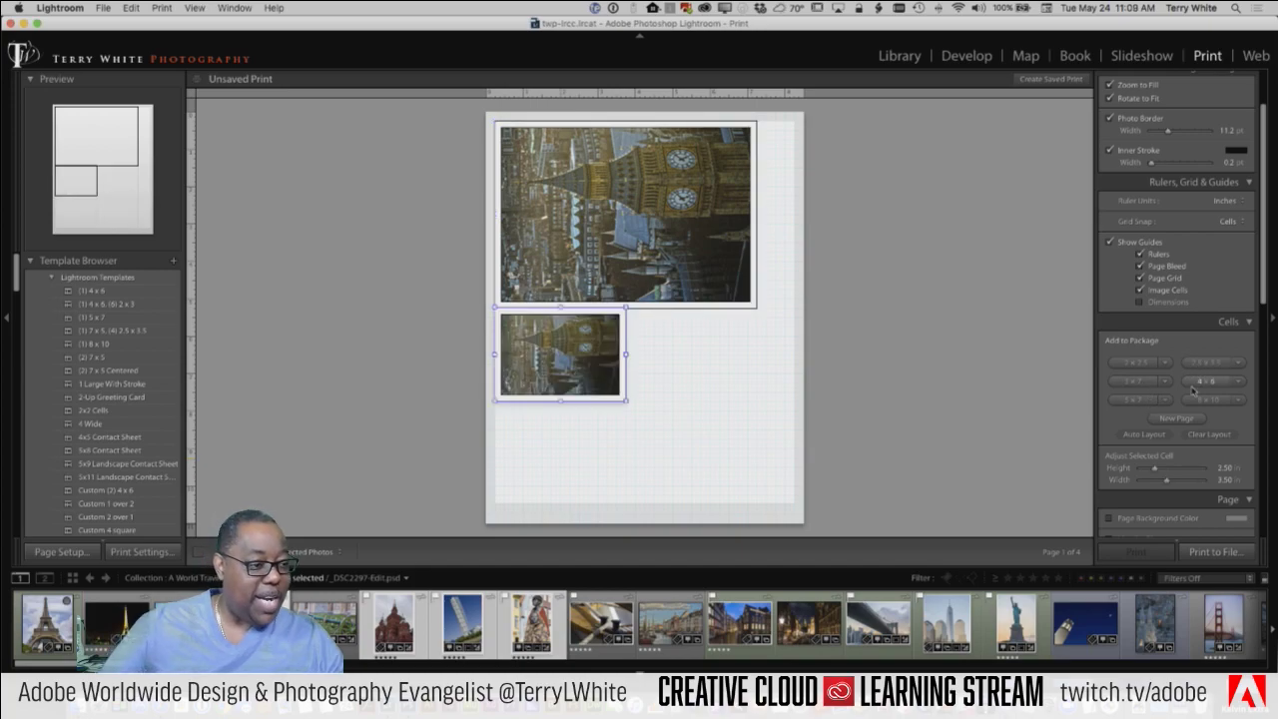
click(1198, 382)
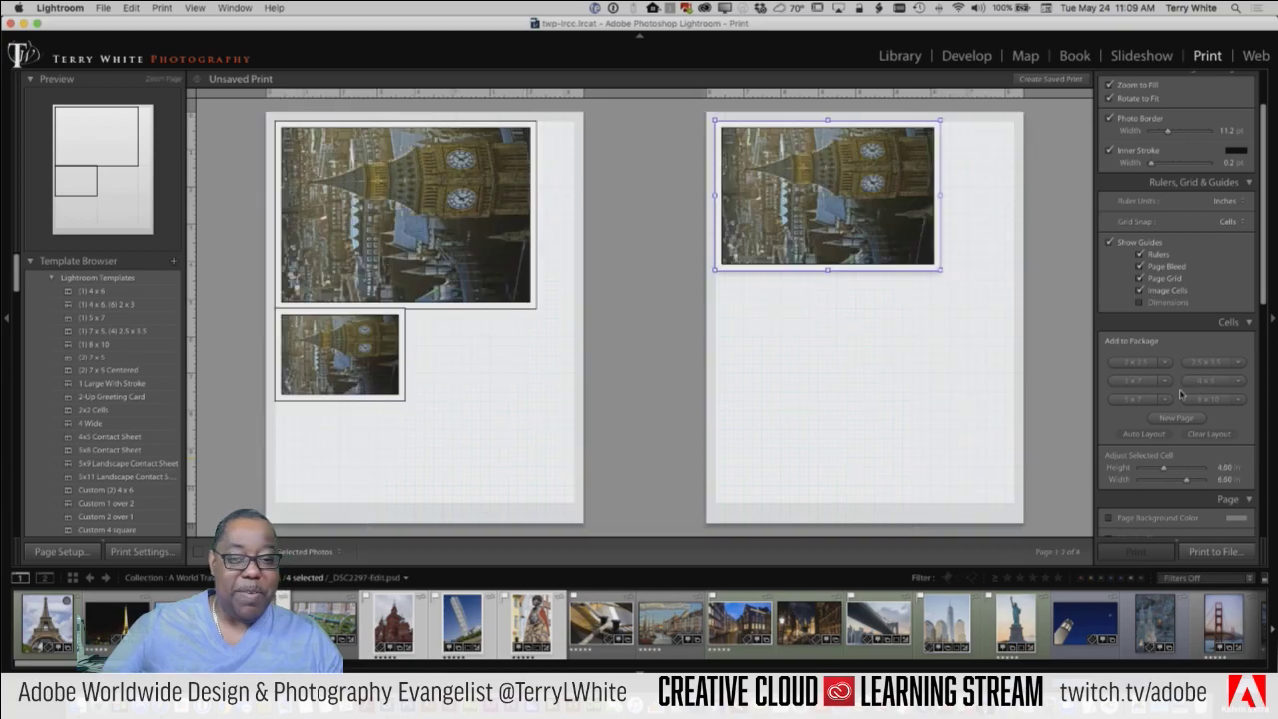
click(1195, 403)
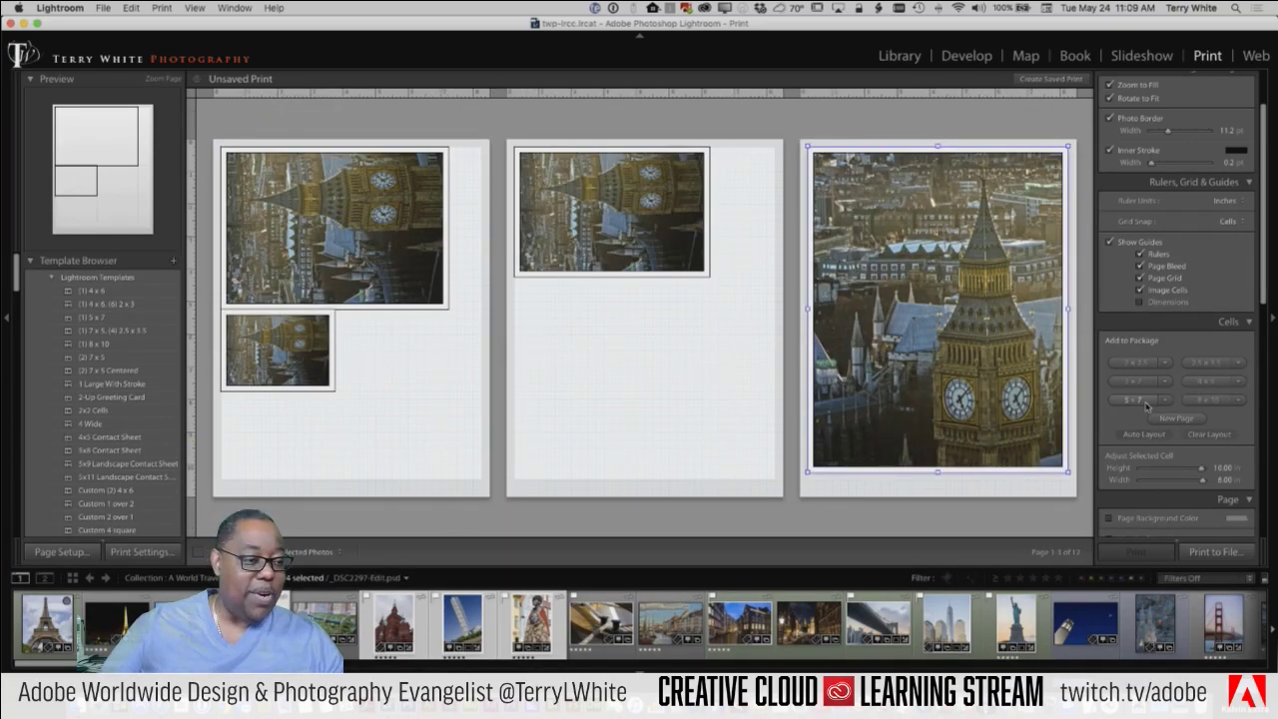
click(1144, 402)
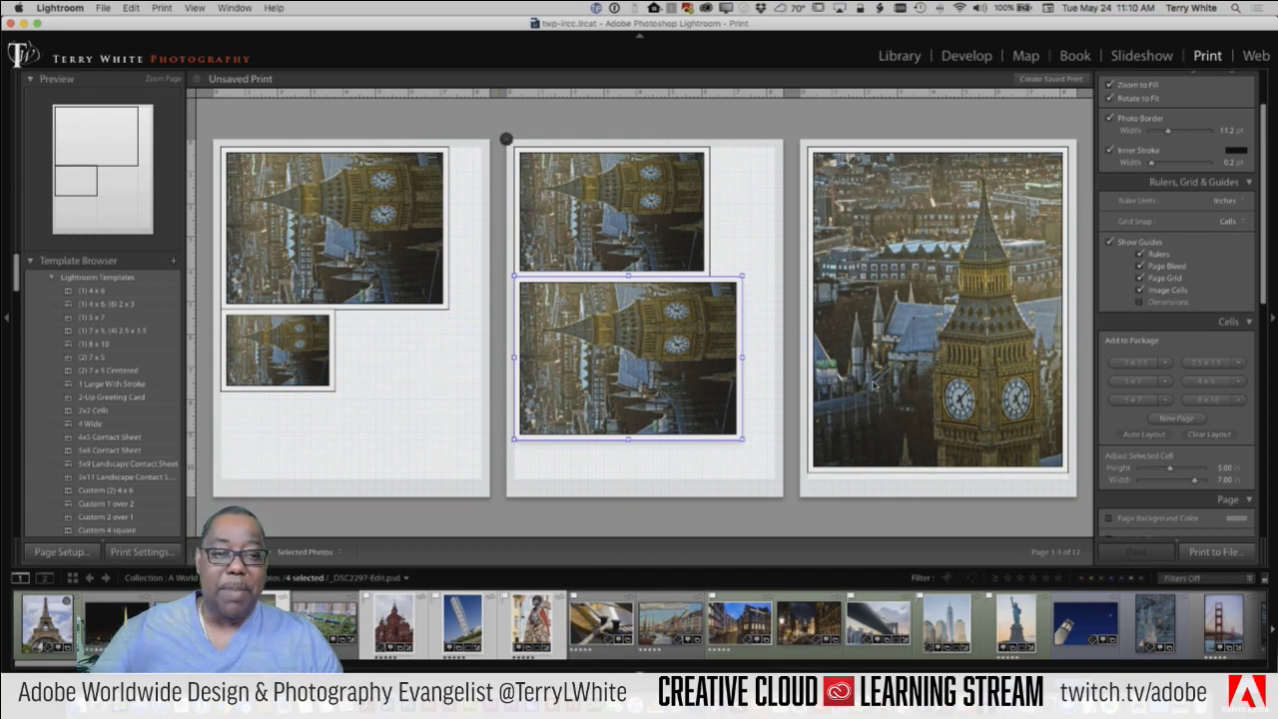
Step: Add two 5x7 cells on a new fourth page and five 2x2.5 cells on page 1
click(1138, 399)
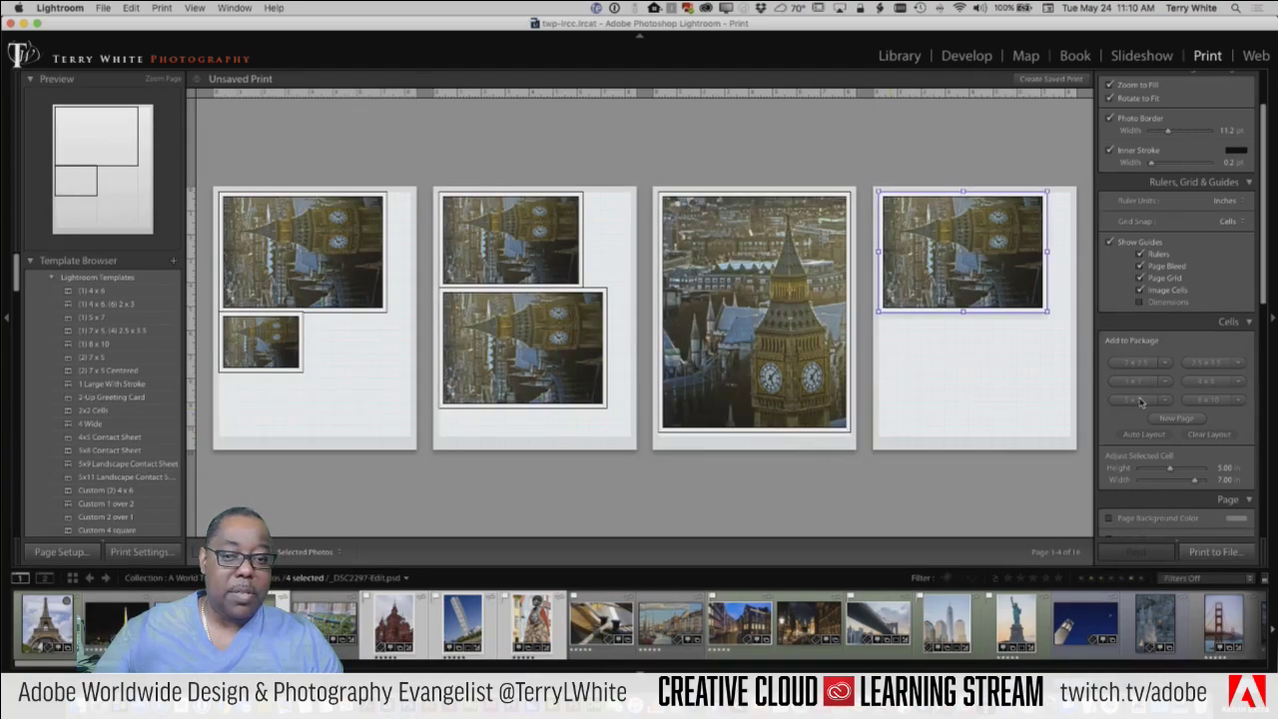
click(1141, 400)
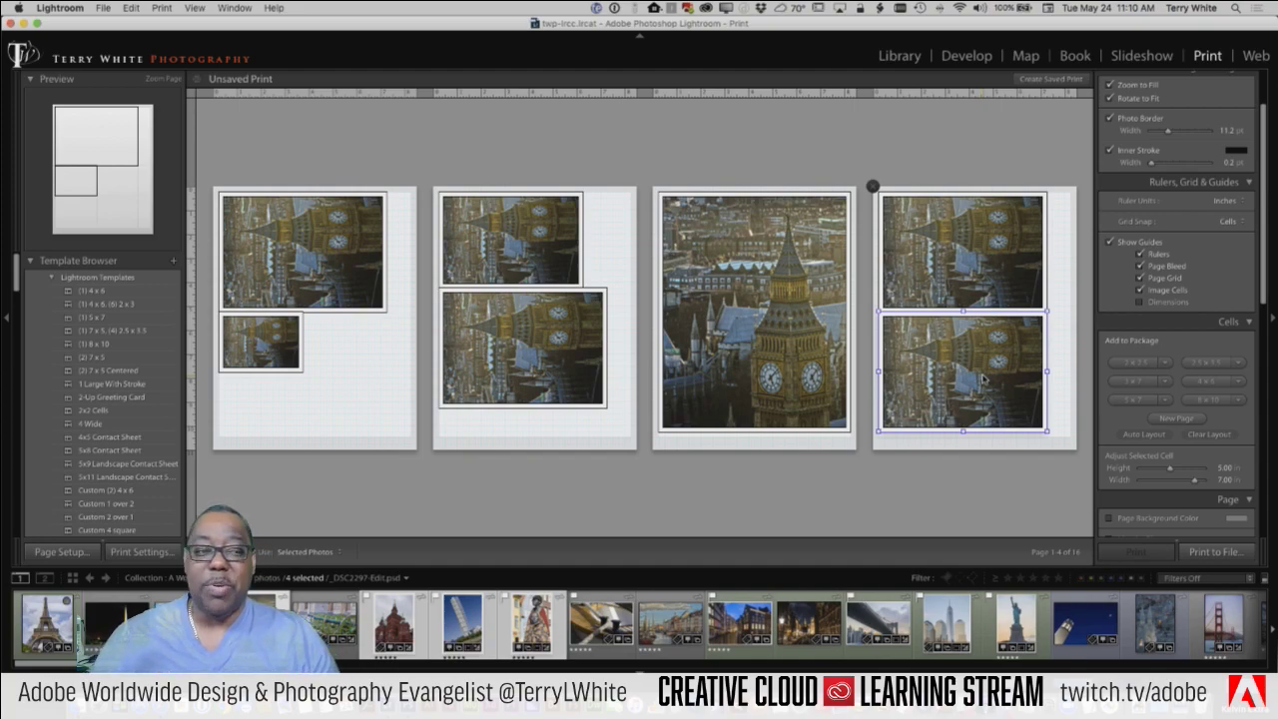
click(1139, 364)
click(1139, 363)
click(1139, 363)
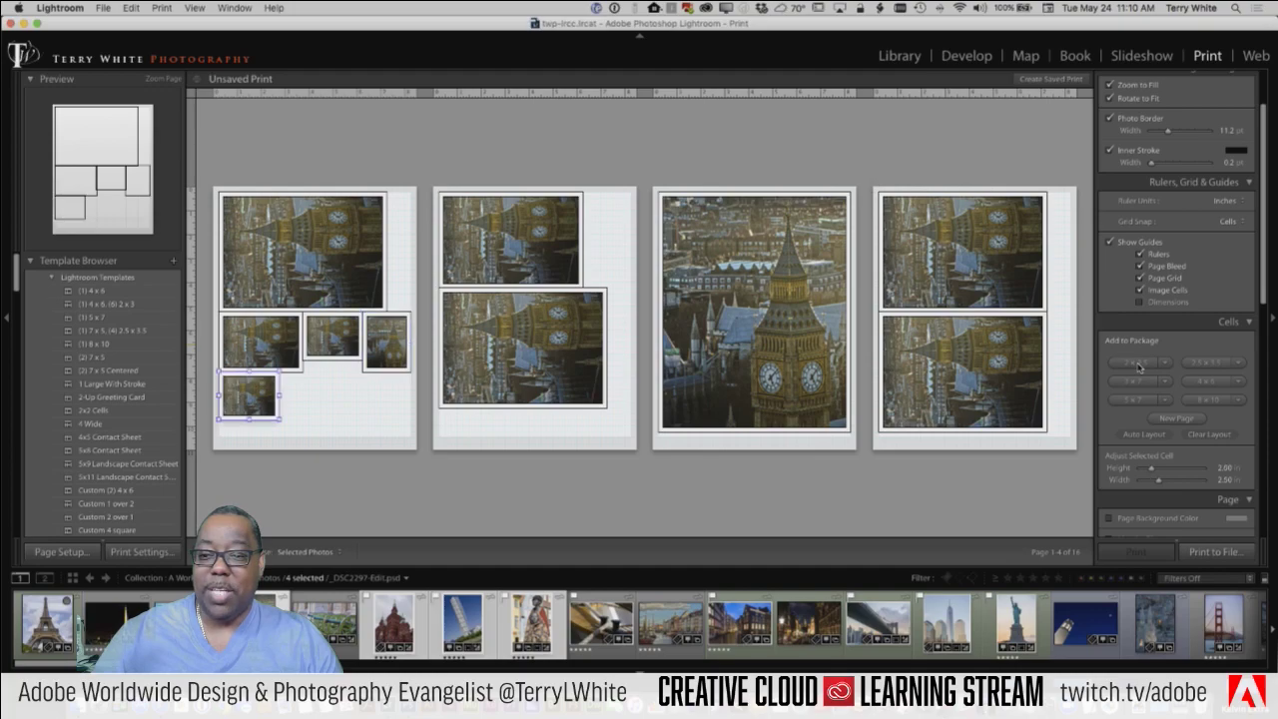
click(1140, 363)
click(1139, 363)
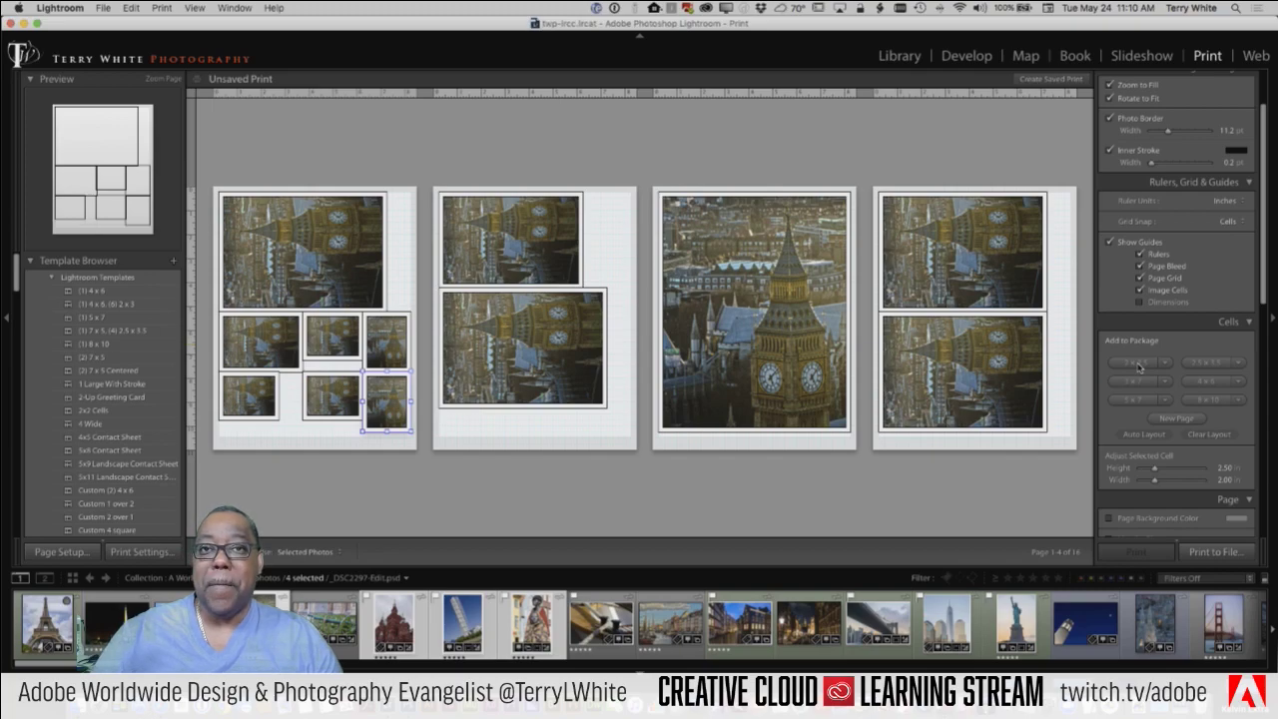
scroll(1146, 180, up, 3)
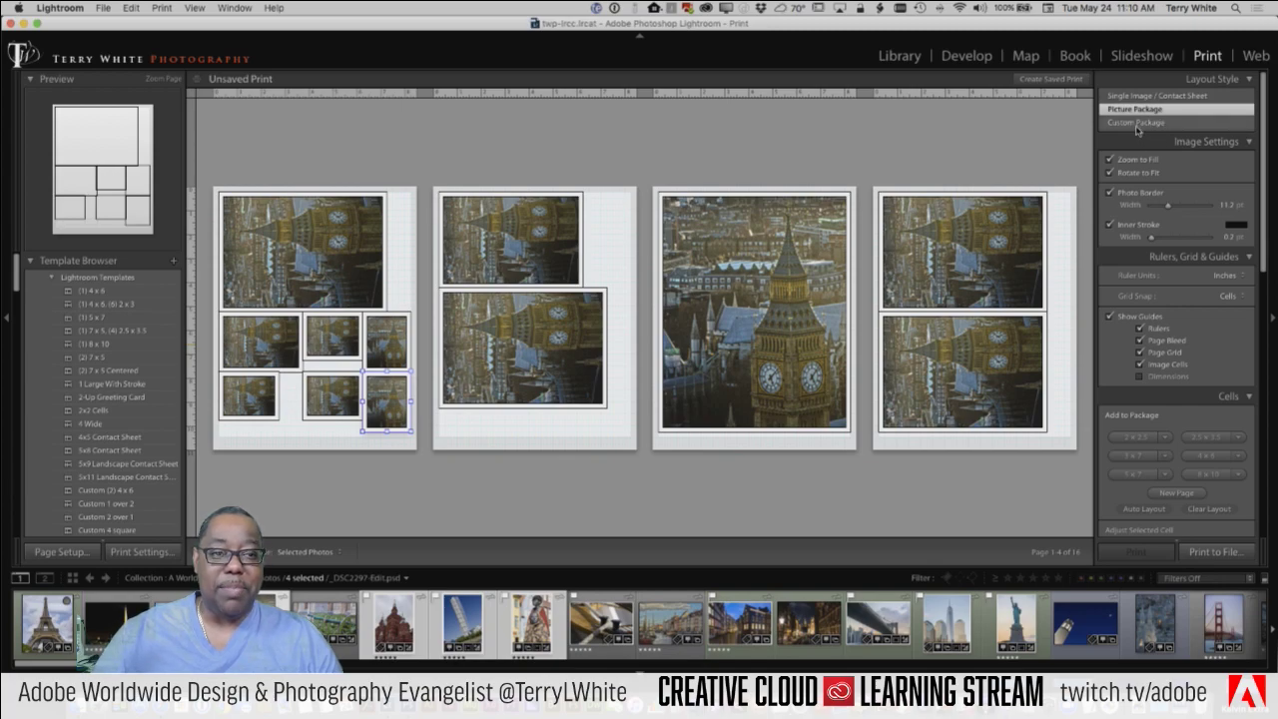
Step: Switch to the Custom Package layout style and add cells to the page
click(1136, 123)
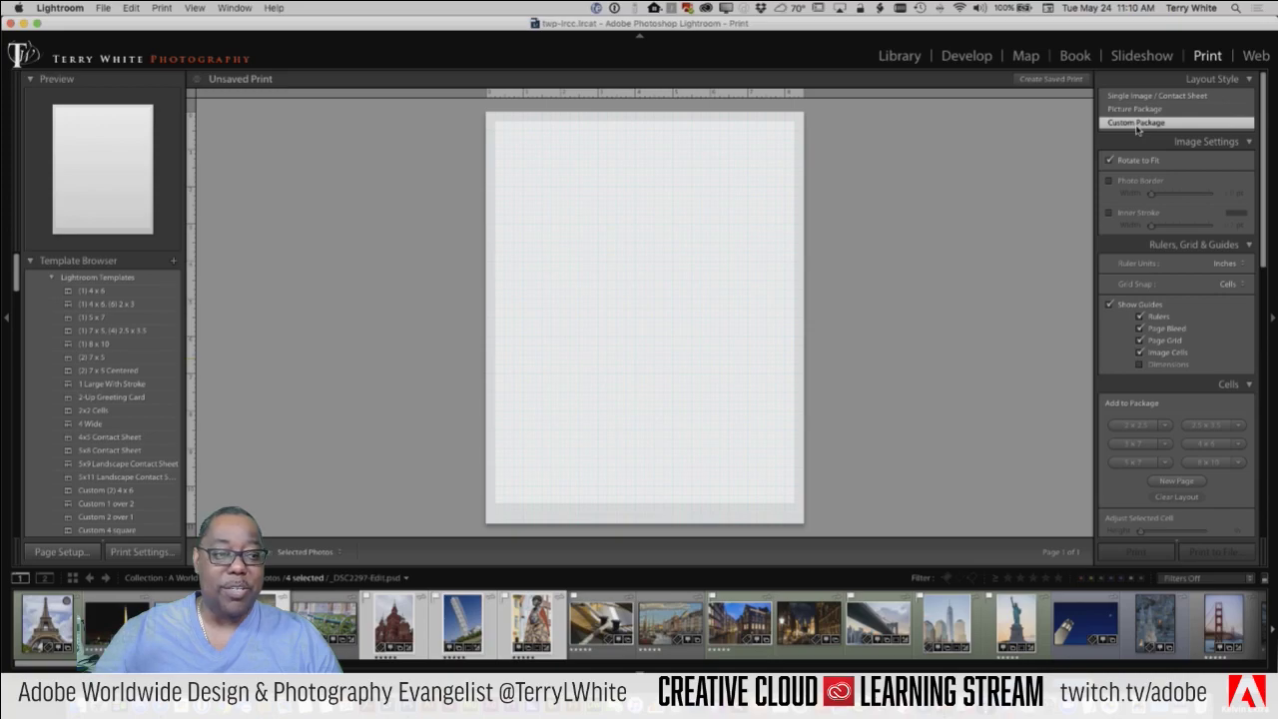
scroll(1196, 412, down, 3)
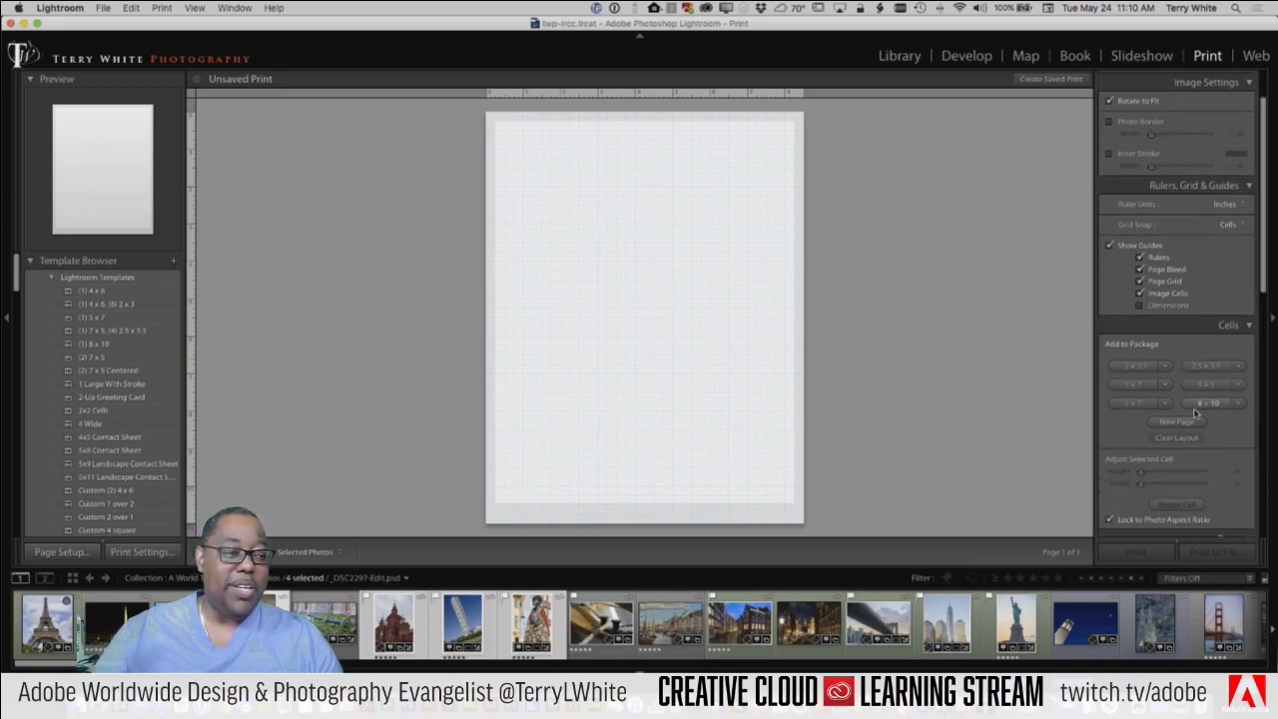
scroll(1196, 412, down, 2)
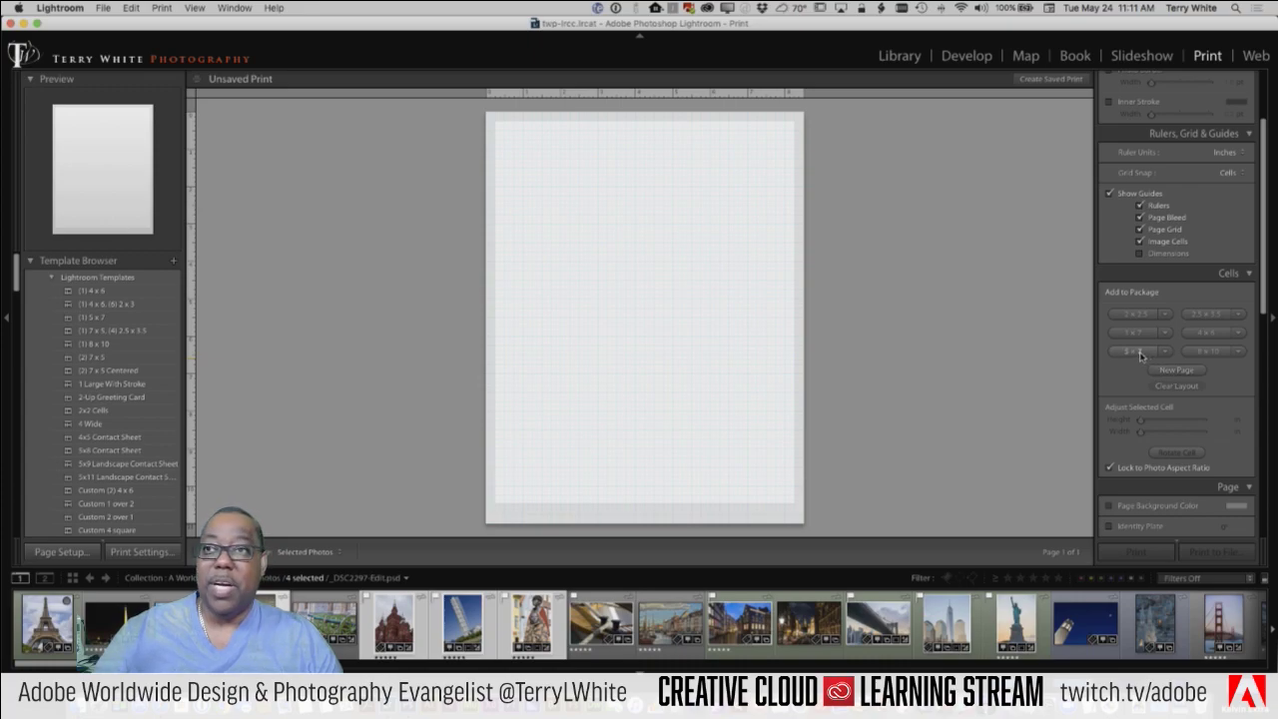
click(1193, 317)
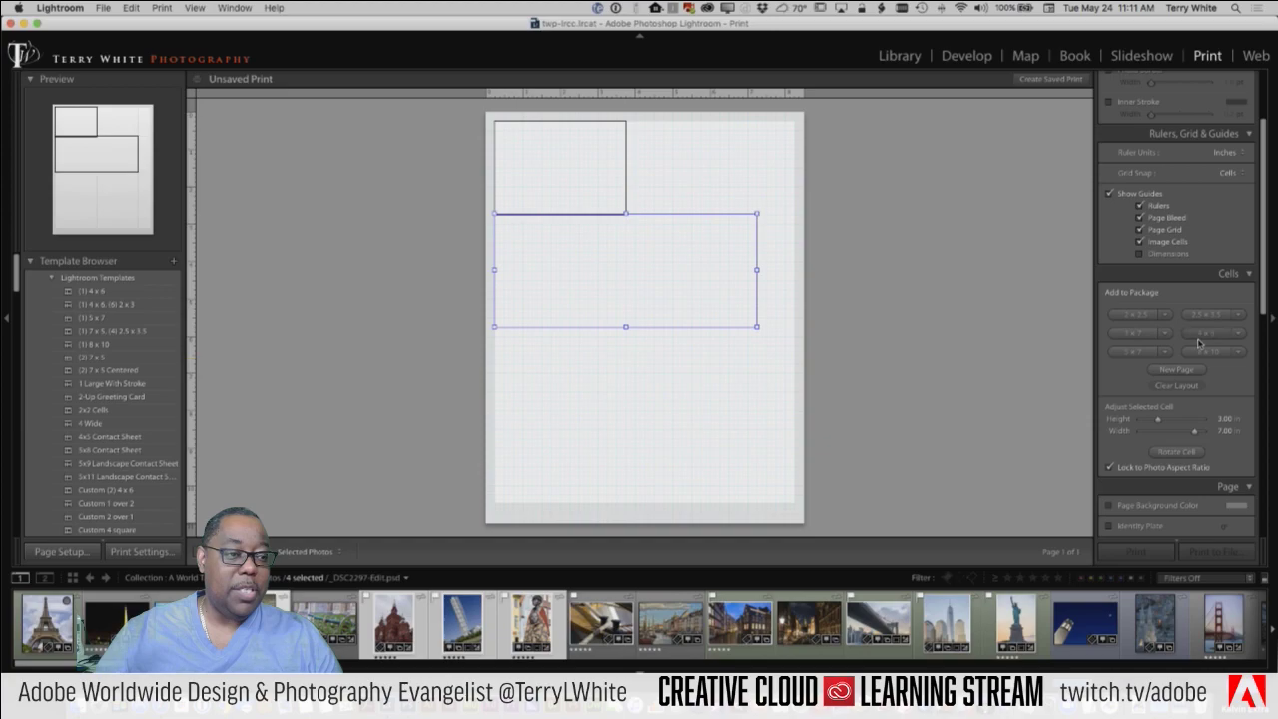
click(1201, 334)
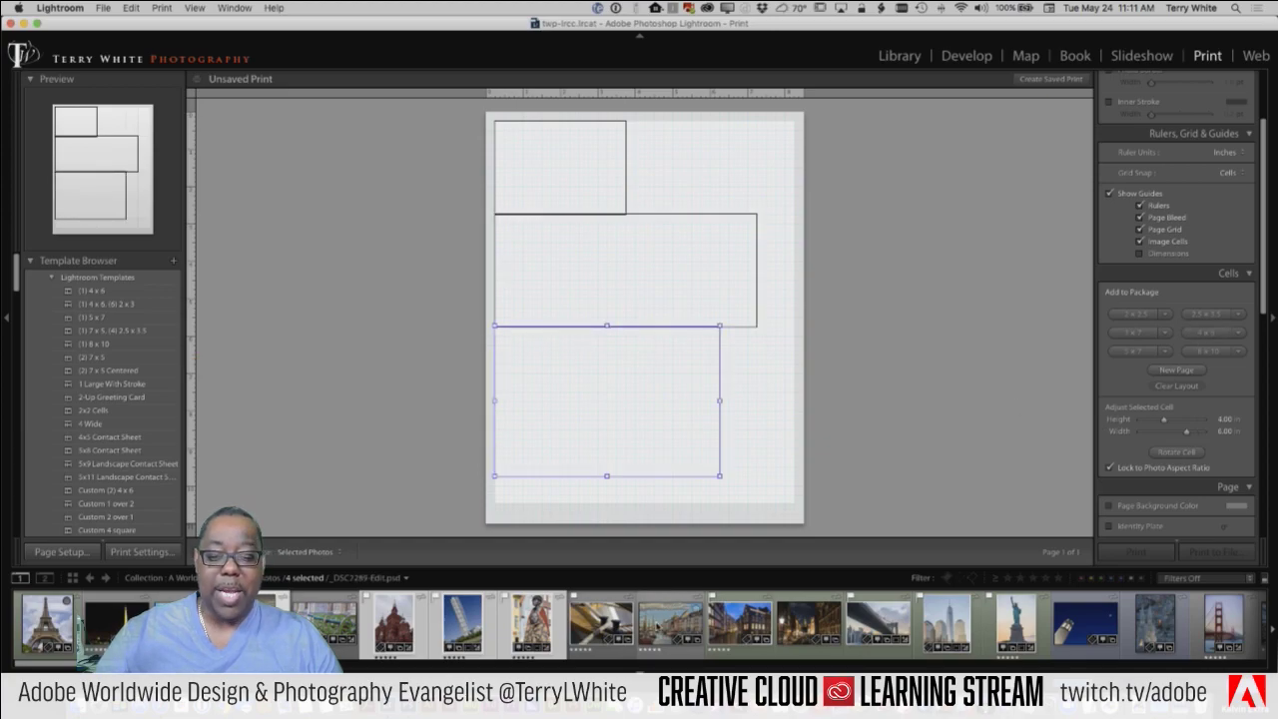
Step: Fill cells with the Nyhavn and Amsterdam night photos, shift the Nyhavn cell, then clear the layout
drag(670, 621, 607, 430)
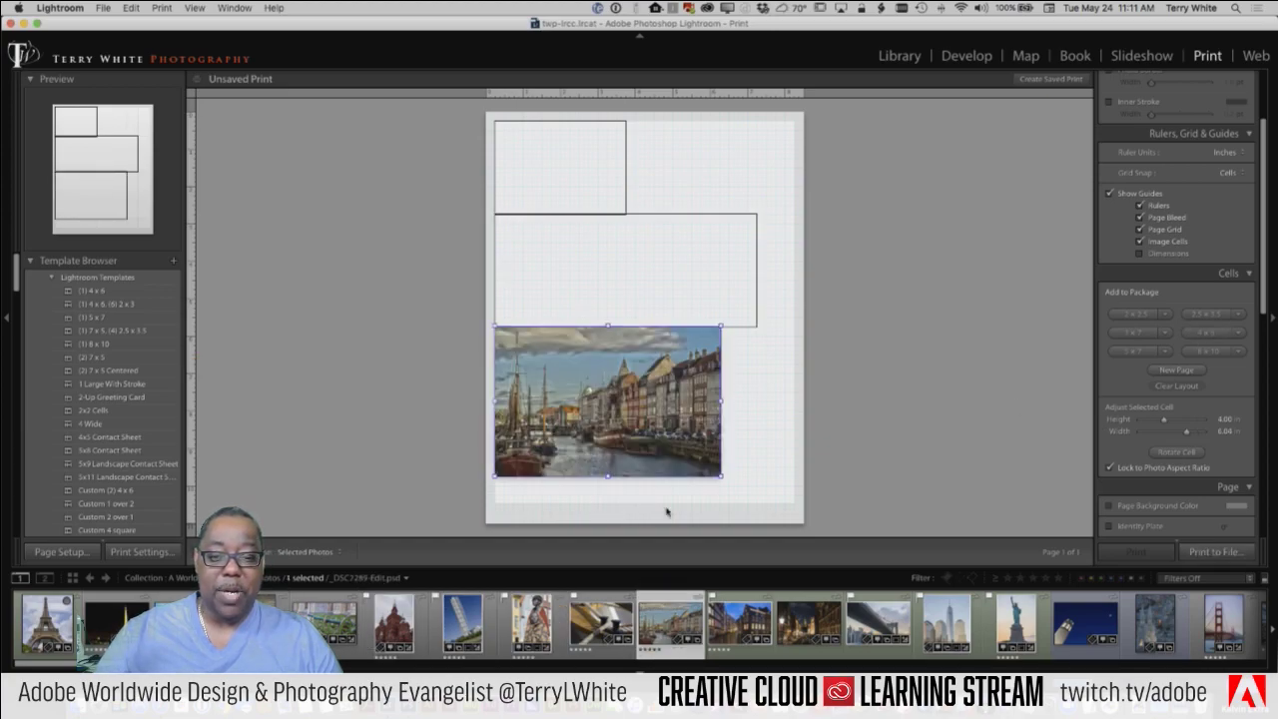
drag(803, 624, 605, 272)
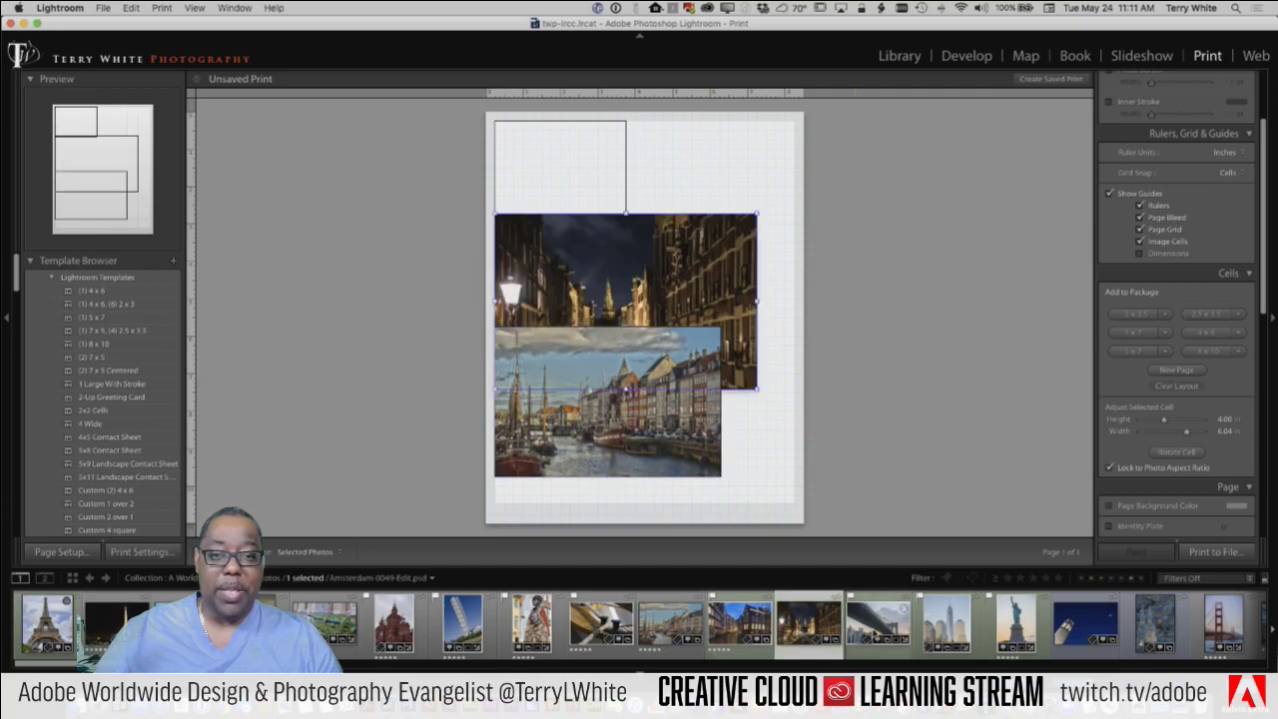
drag(814, 635, 575, 181)
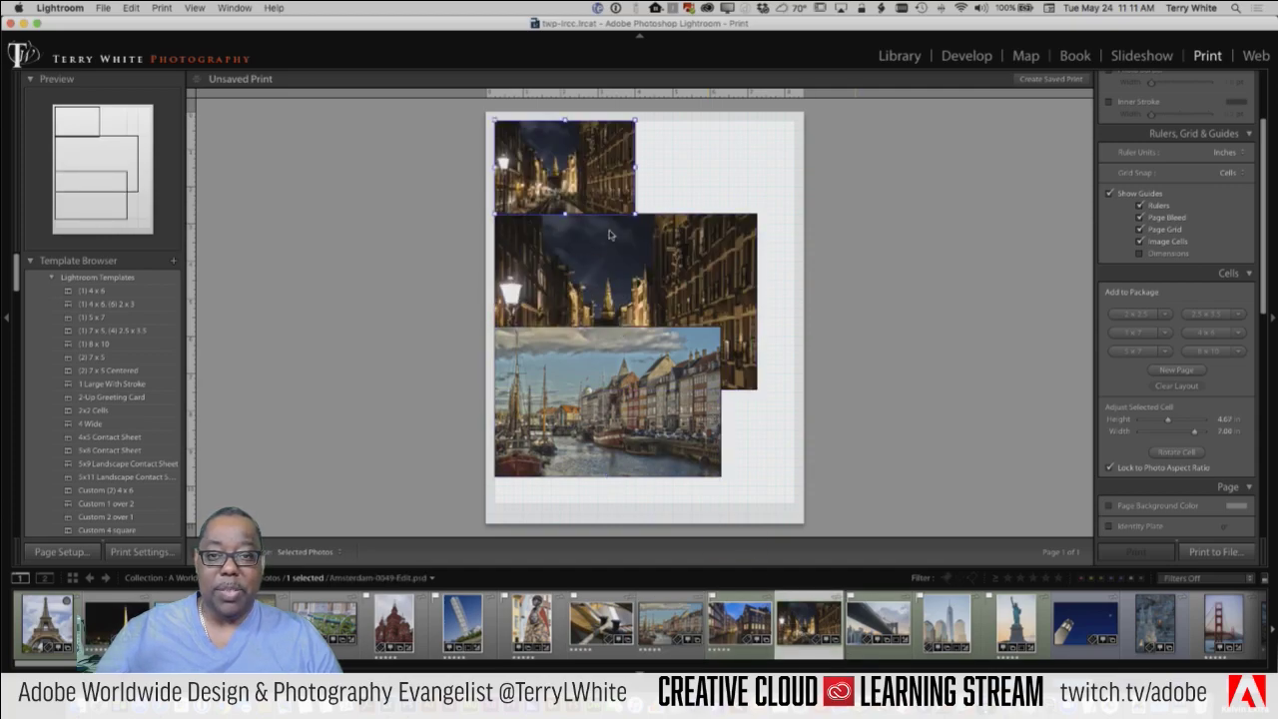
click(657, 410)
drag(657, 409, 706, 434)
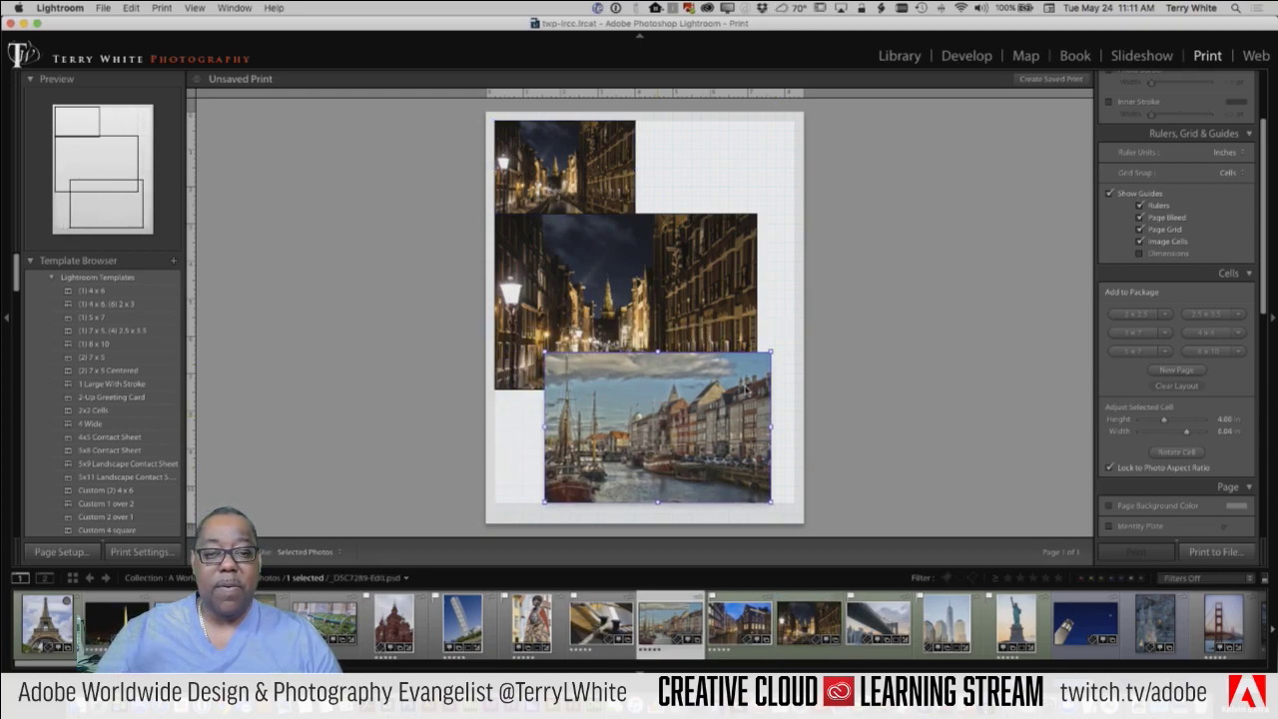
click(1181, 386)
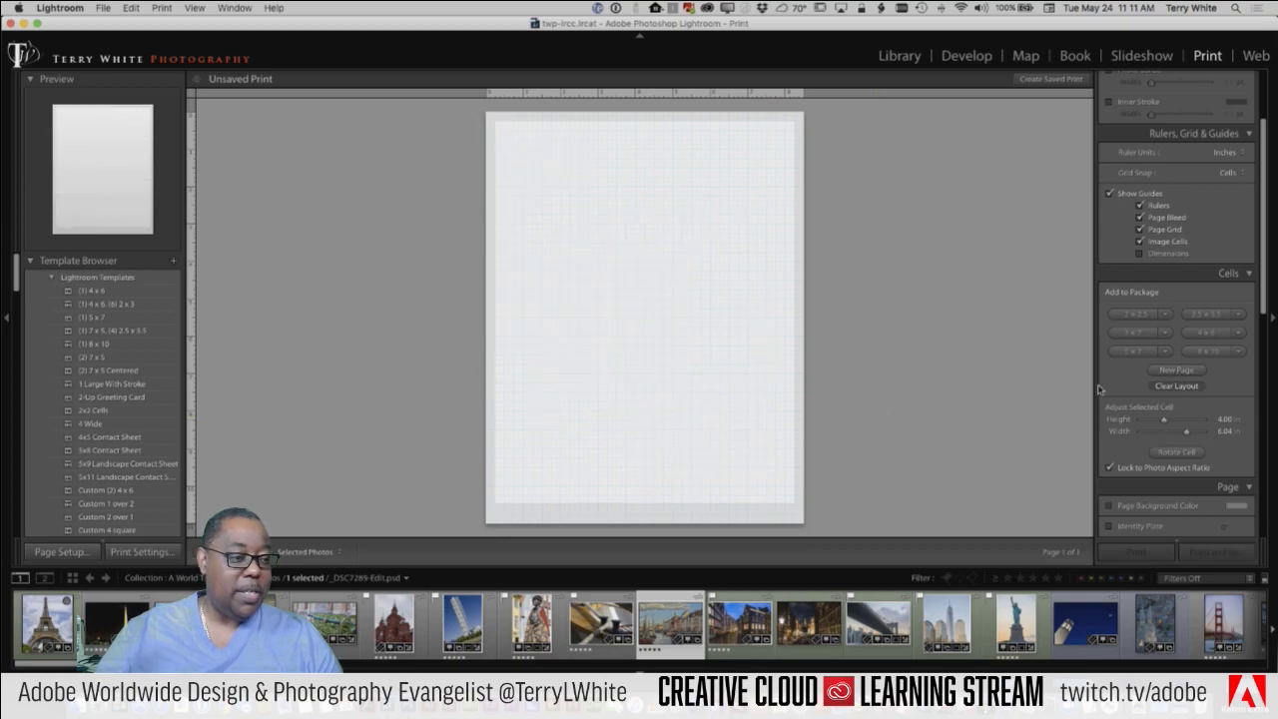
Step: Add two stacked 5x7 cells: Brooklyn Bridge on top, the Amsterdam canal night photo below
click(1139, 352)
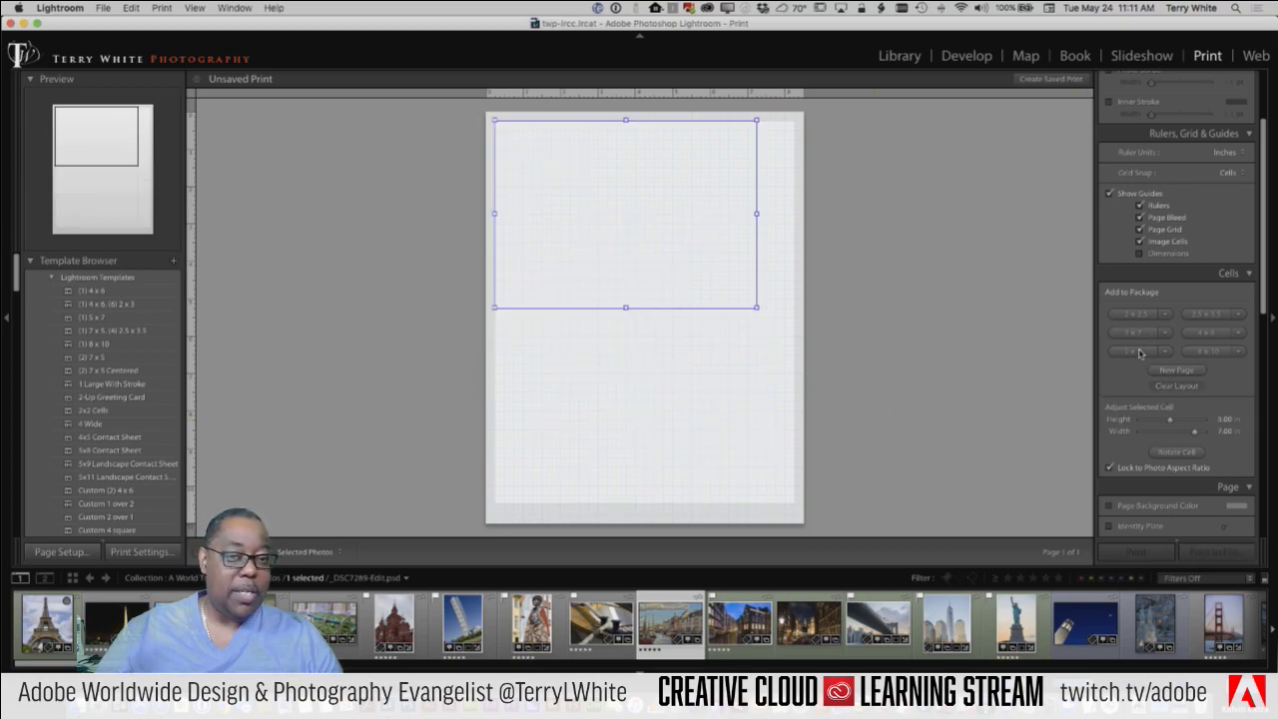
click(1139, 352)
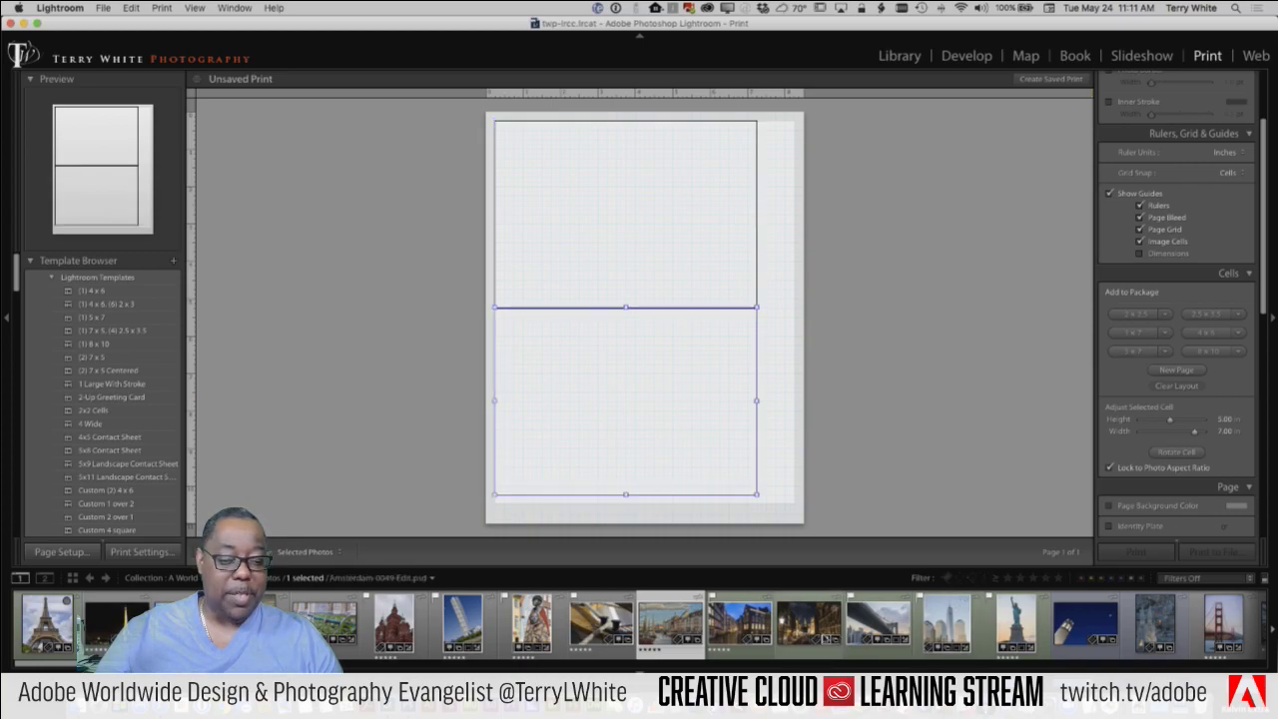
drag(809, 622, 679, 454)
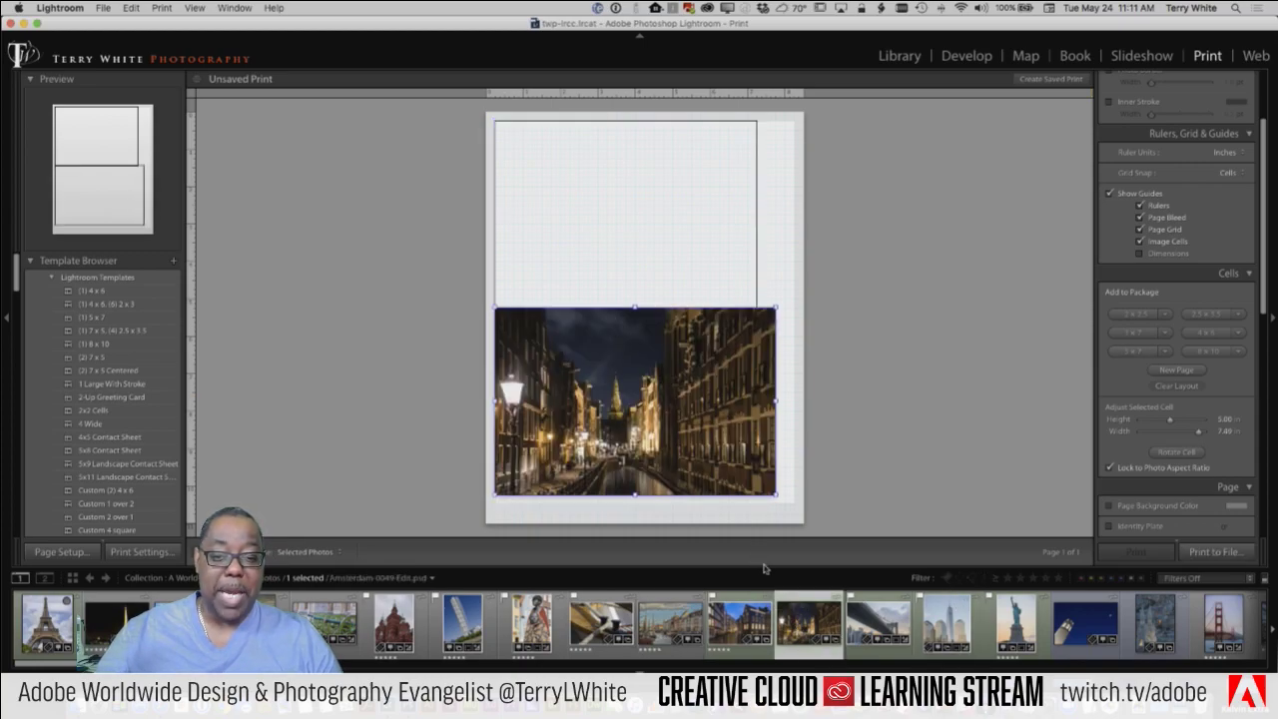
drag(636, 290, 639, 251)
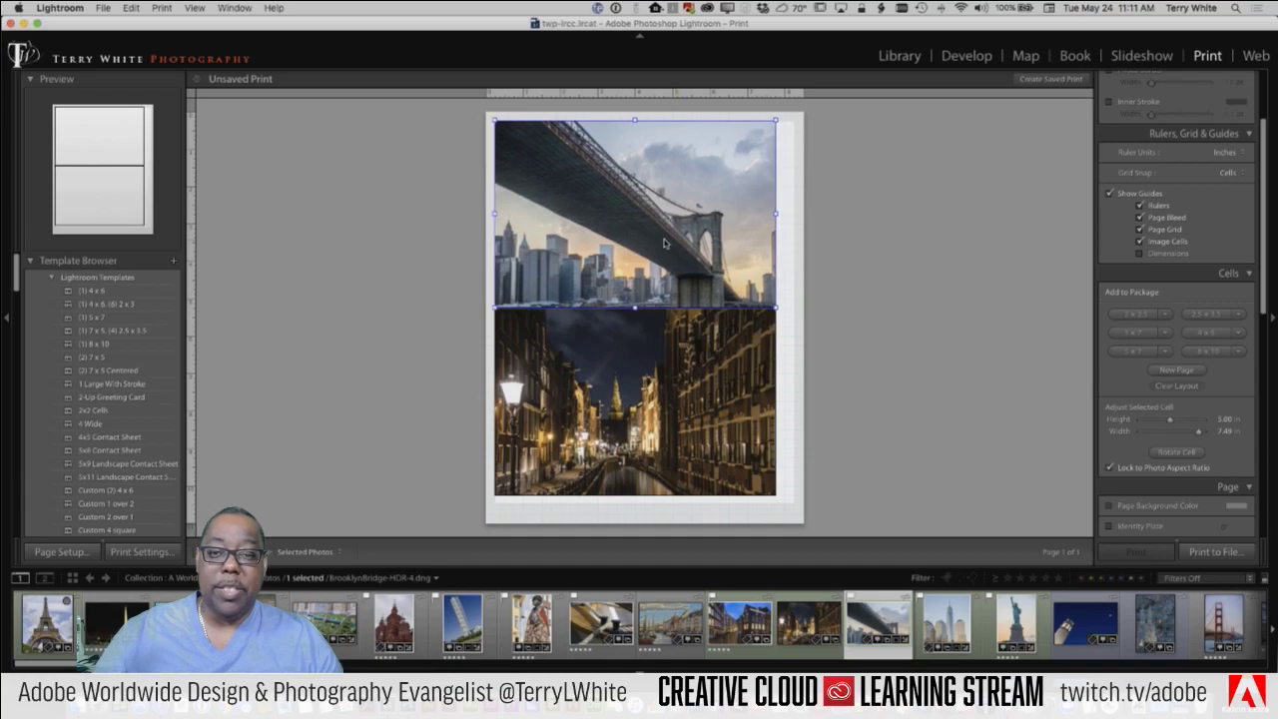
click(643, 386)
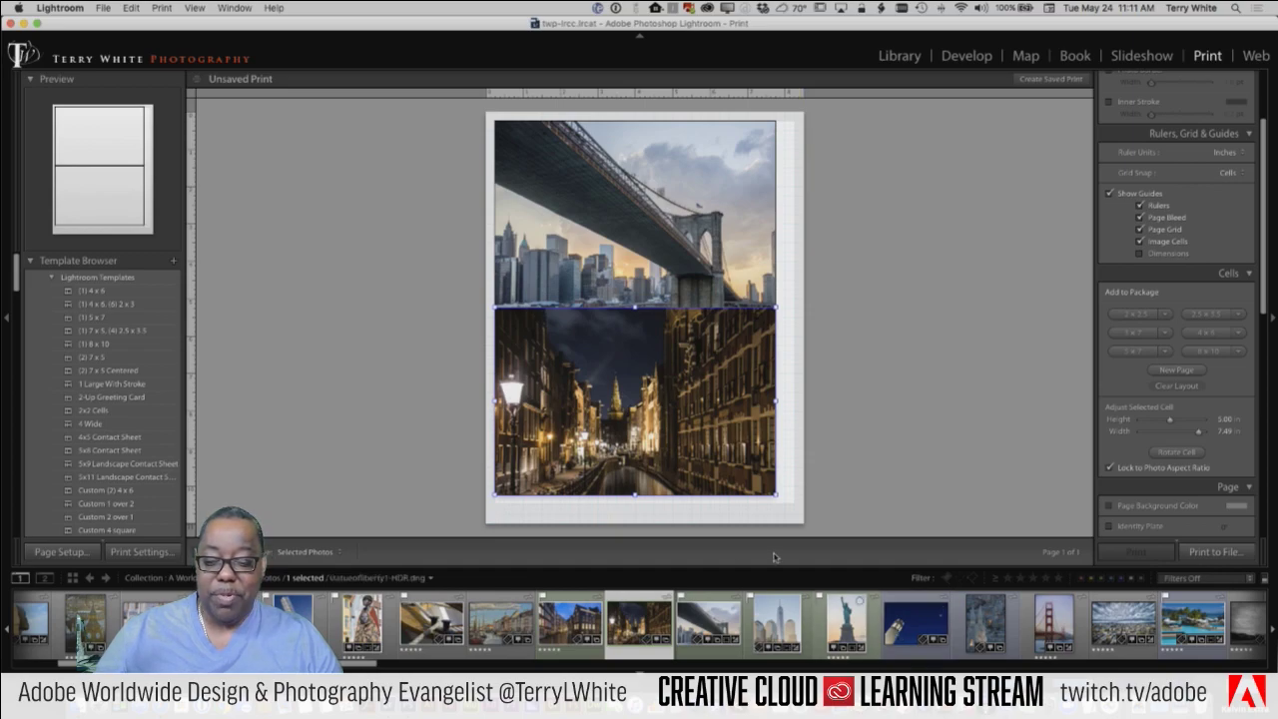
Step: Switch to Single Image / Contact Sheet and try the 4x6, 5x7, 8x10 and 7x5 templates
scroll(1187, 201, up, 3)
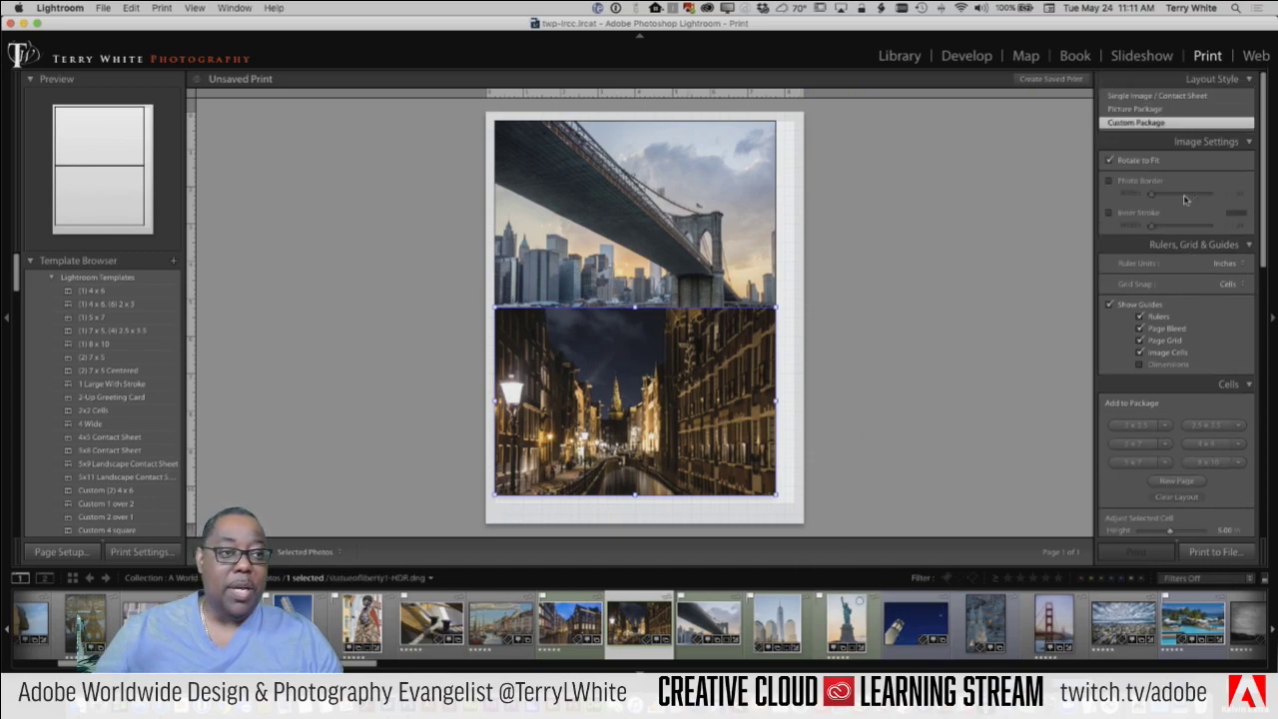
click(1118, 95)
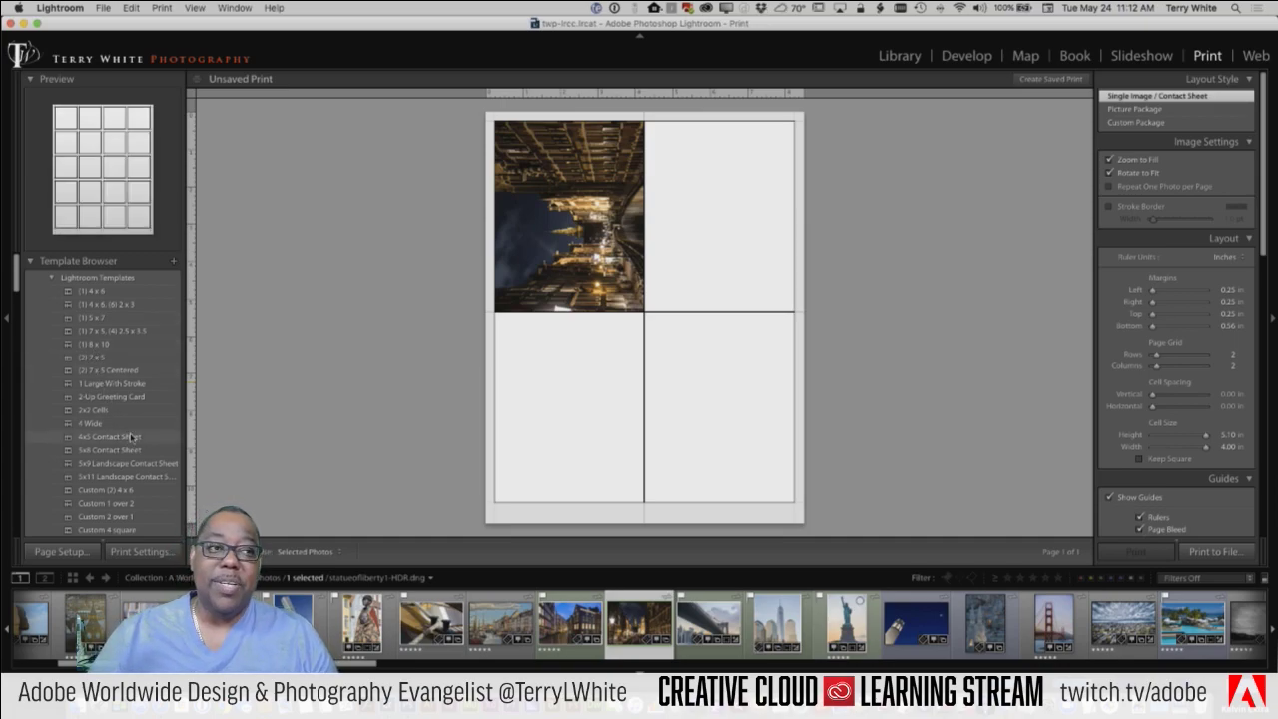
click(88, 290)
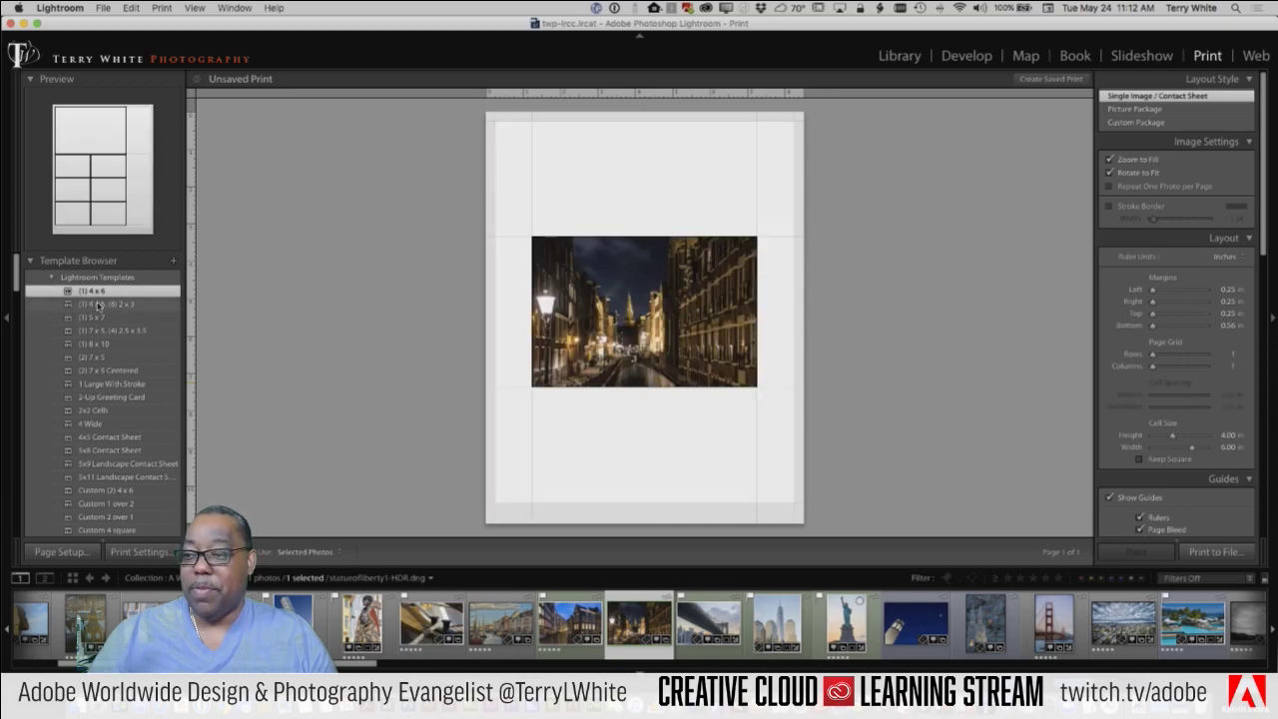
click(100, 303)
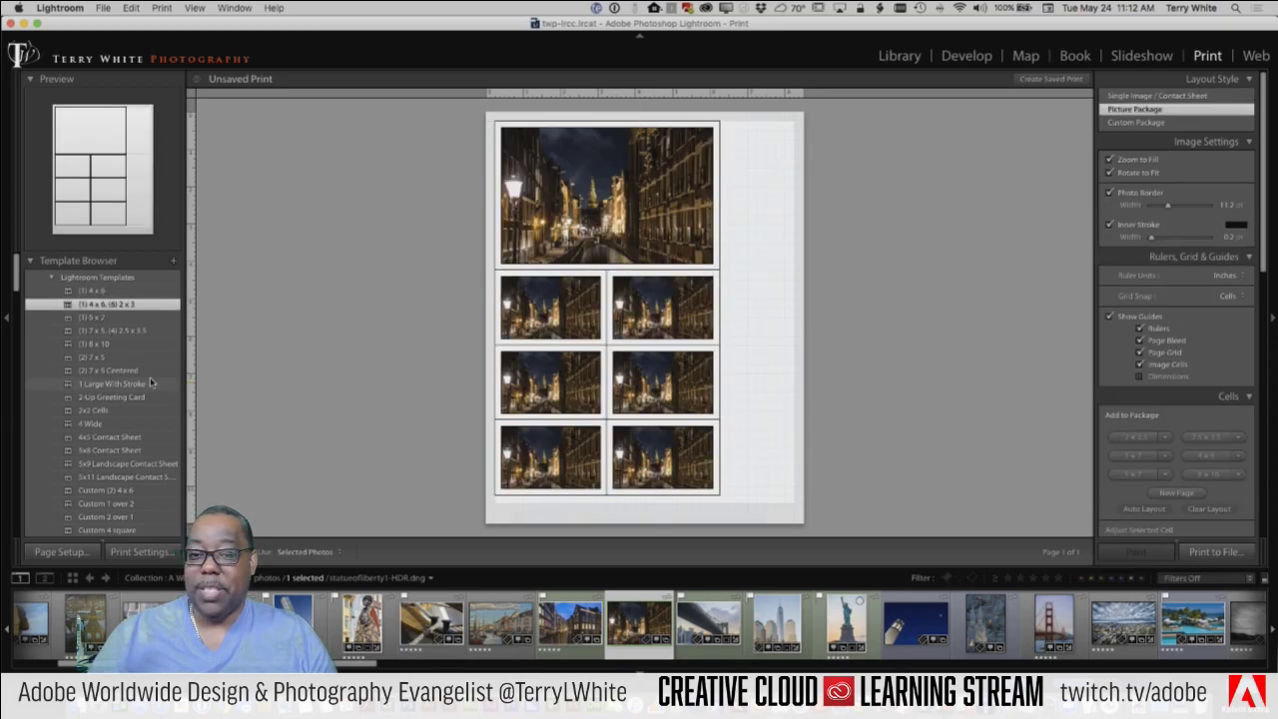
click(92, 317)
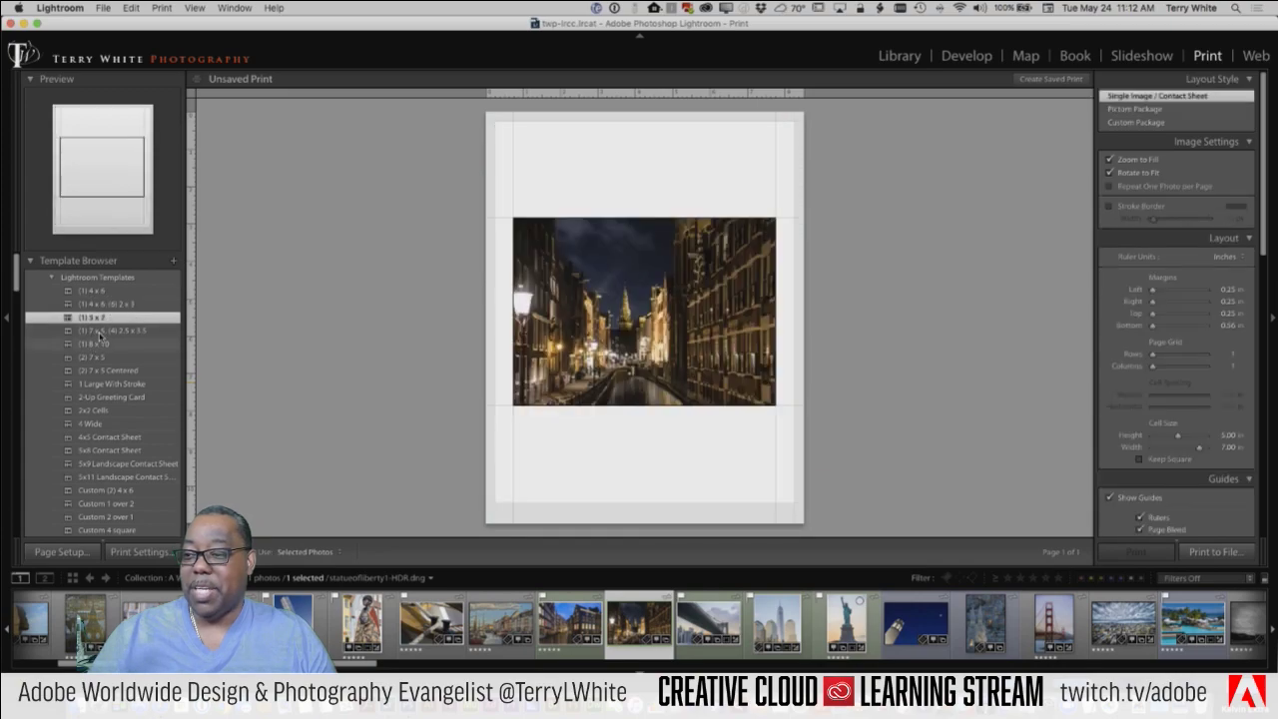
click(100, 333)
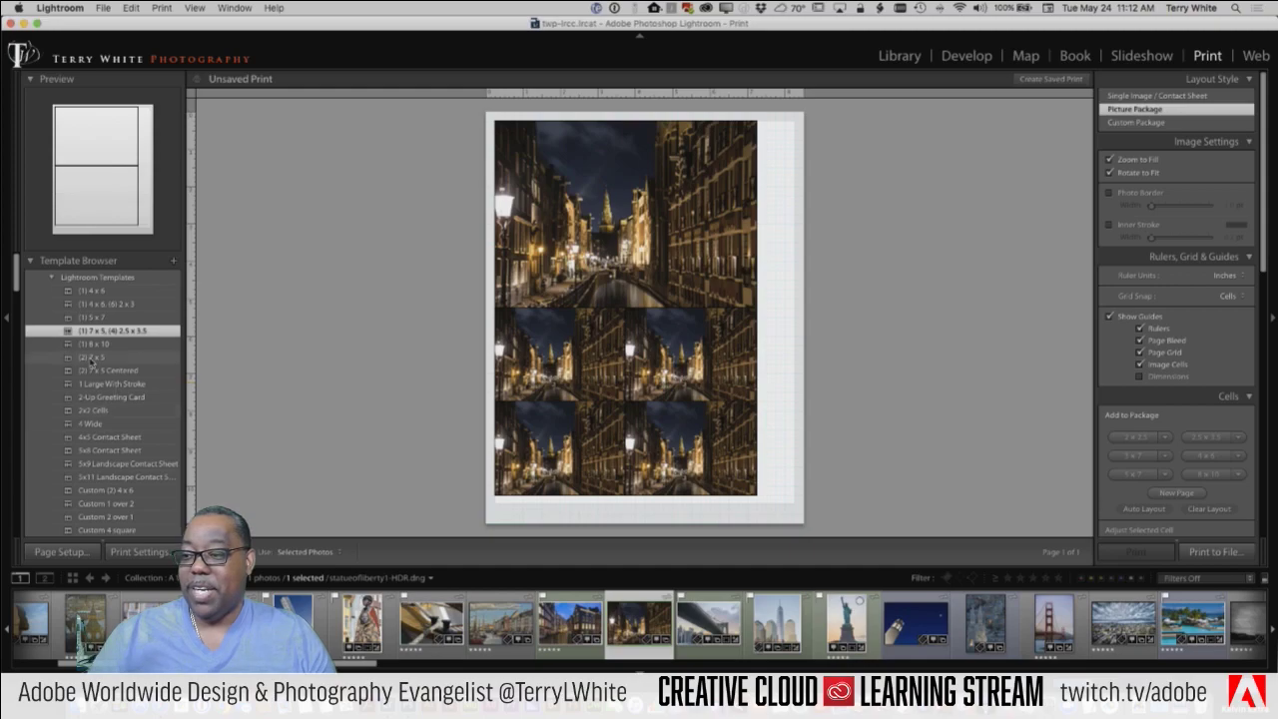
click(94, 345)
click(95, 358)
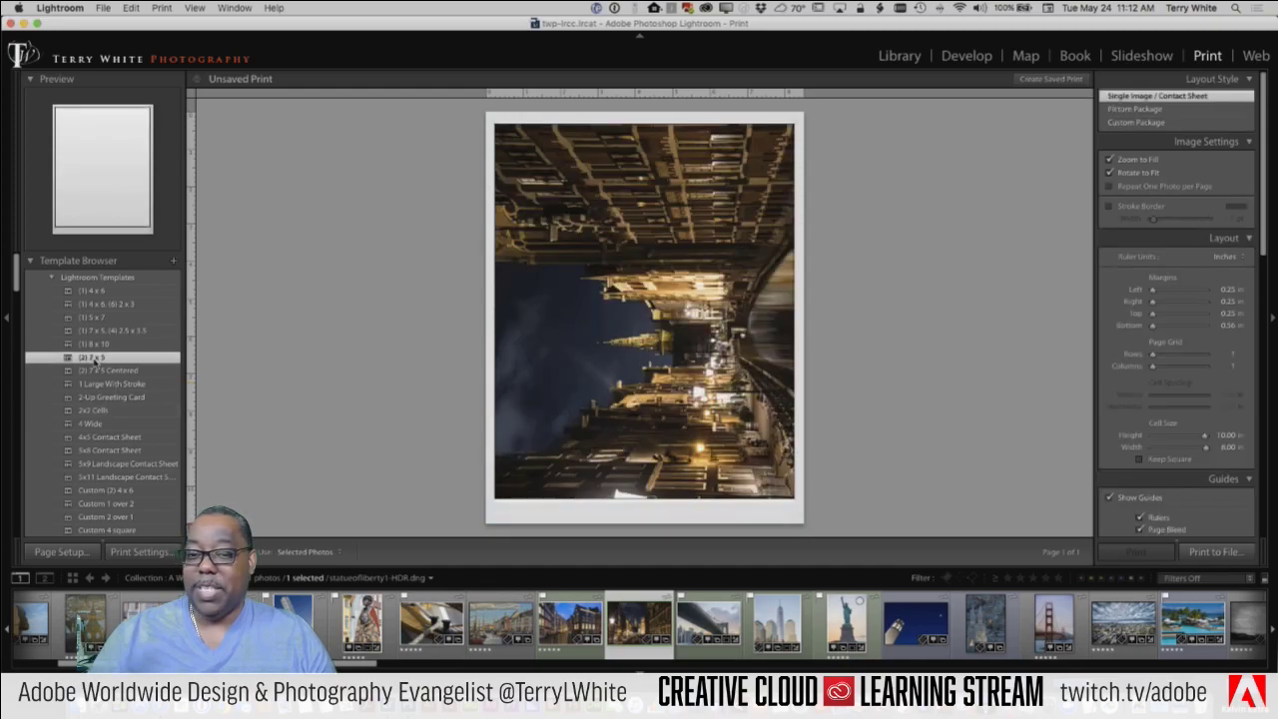
click(96, 371)
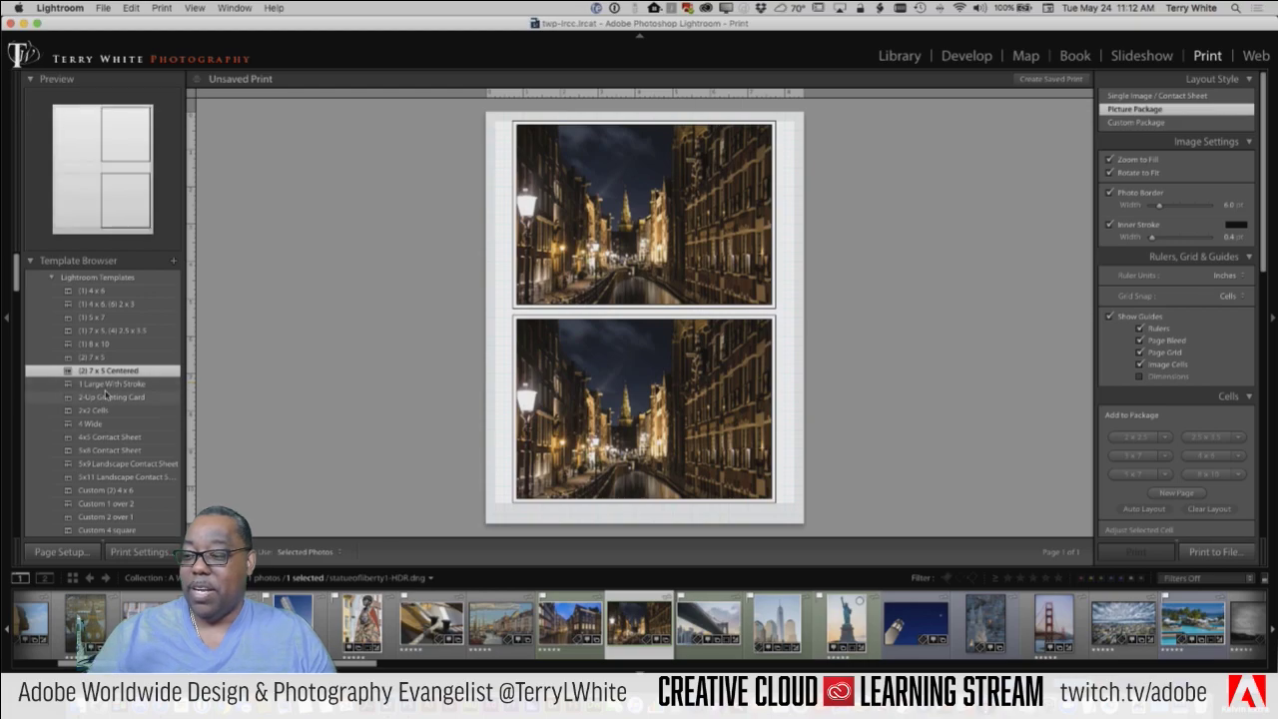
Step: Try 1 Large With Stroke, 2-Up Greeting Card, 4 Wide, 2x2 Cells and 5x8, ending on 4x5 Contact Sheet
scroll(106, 388, down, 3)
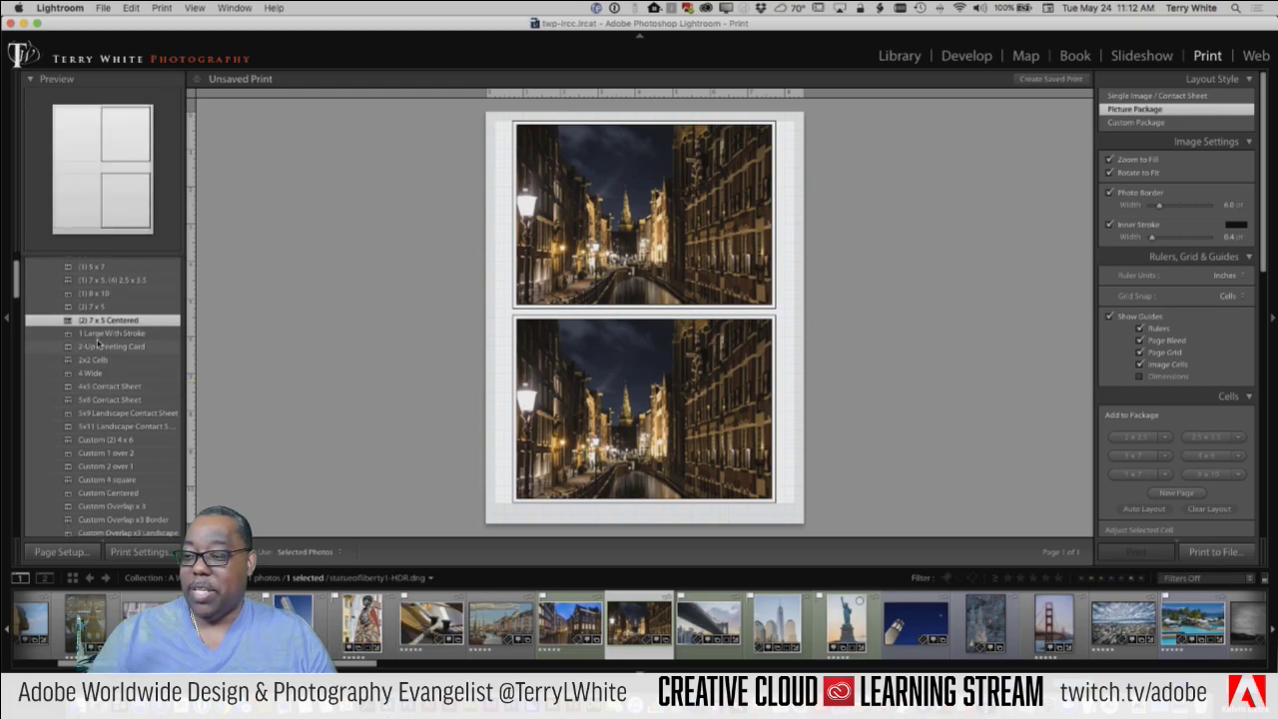
click(100, 333)
click(98, 347)
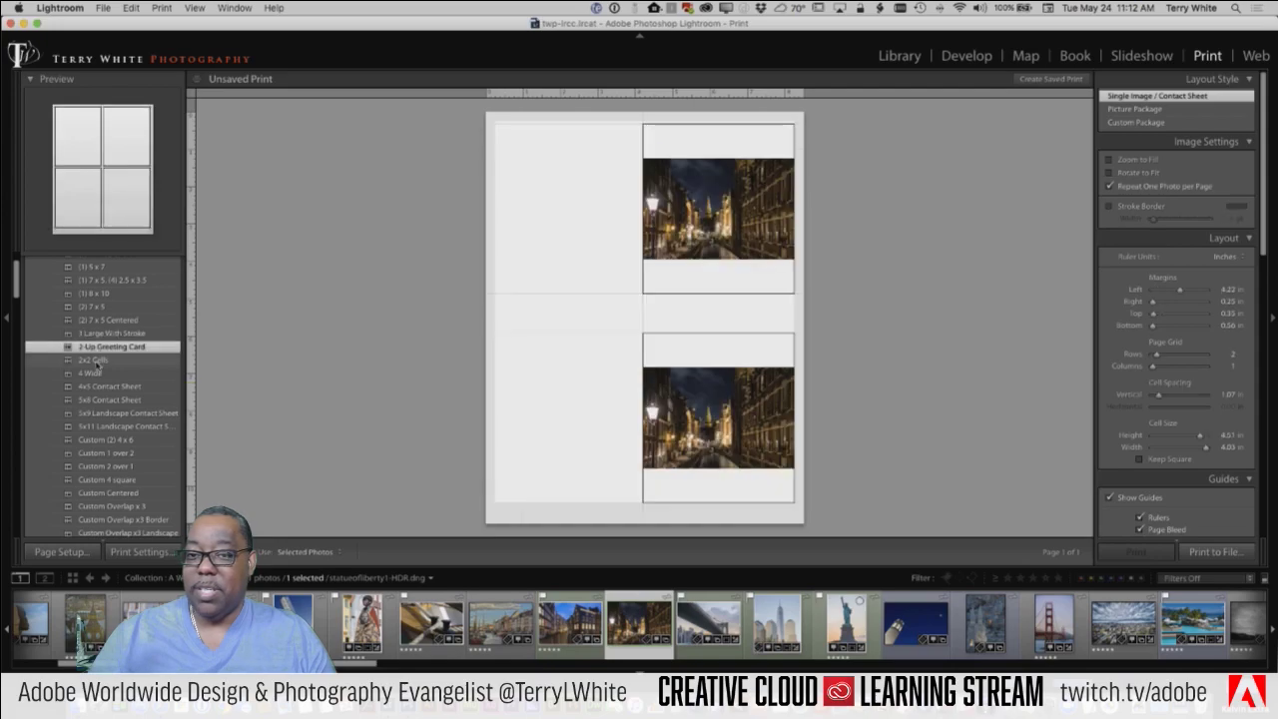
click(93, 372)
click(94, 360)
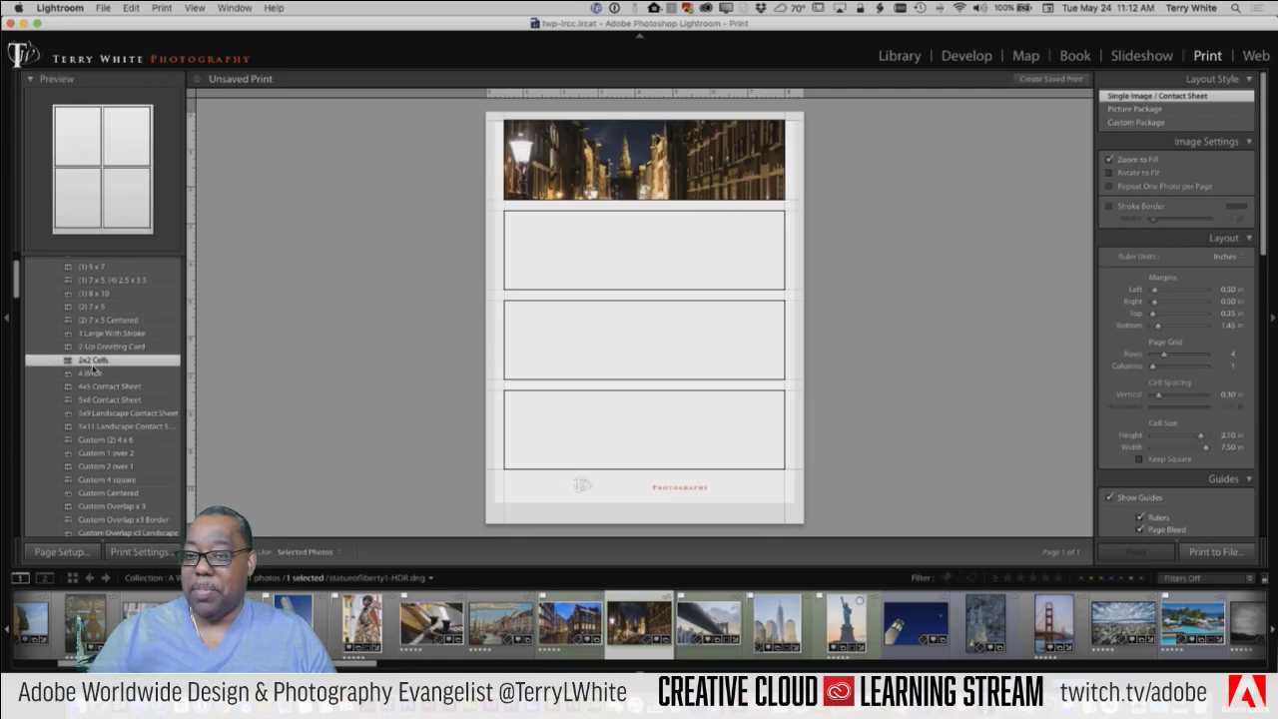
click(95, 387)
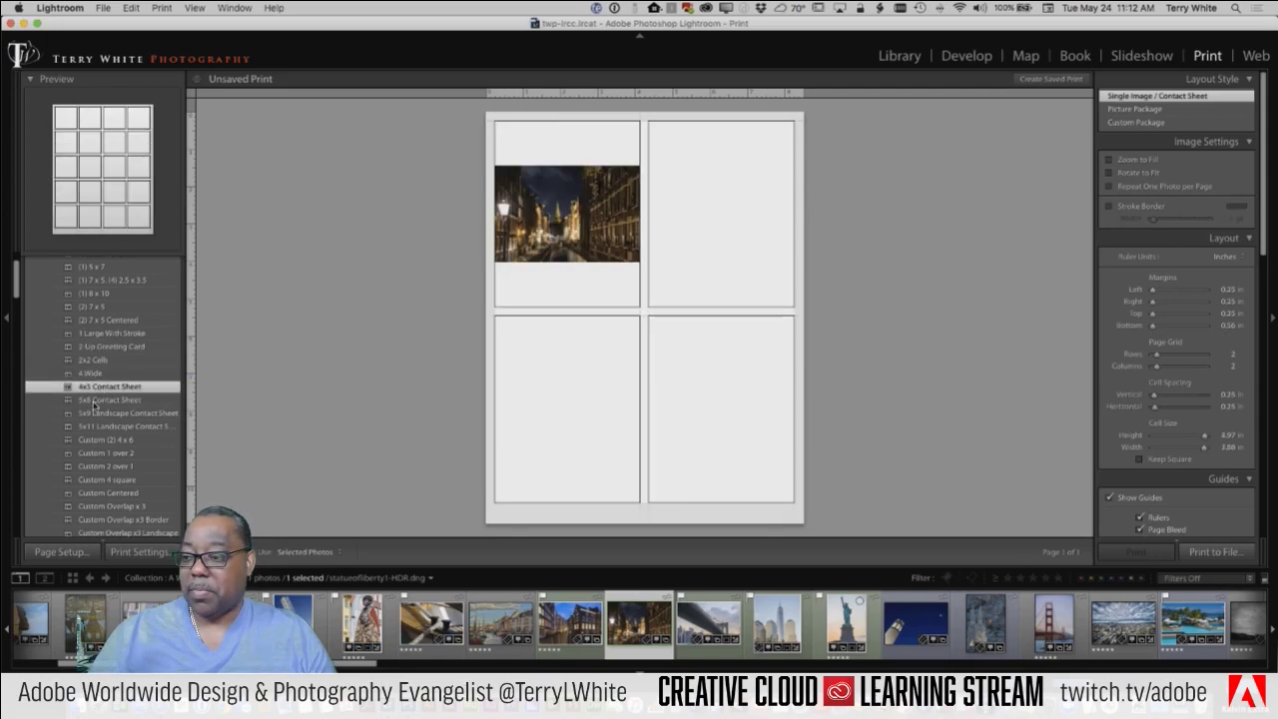
click(95, 401)
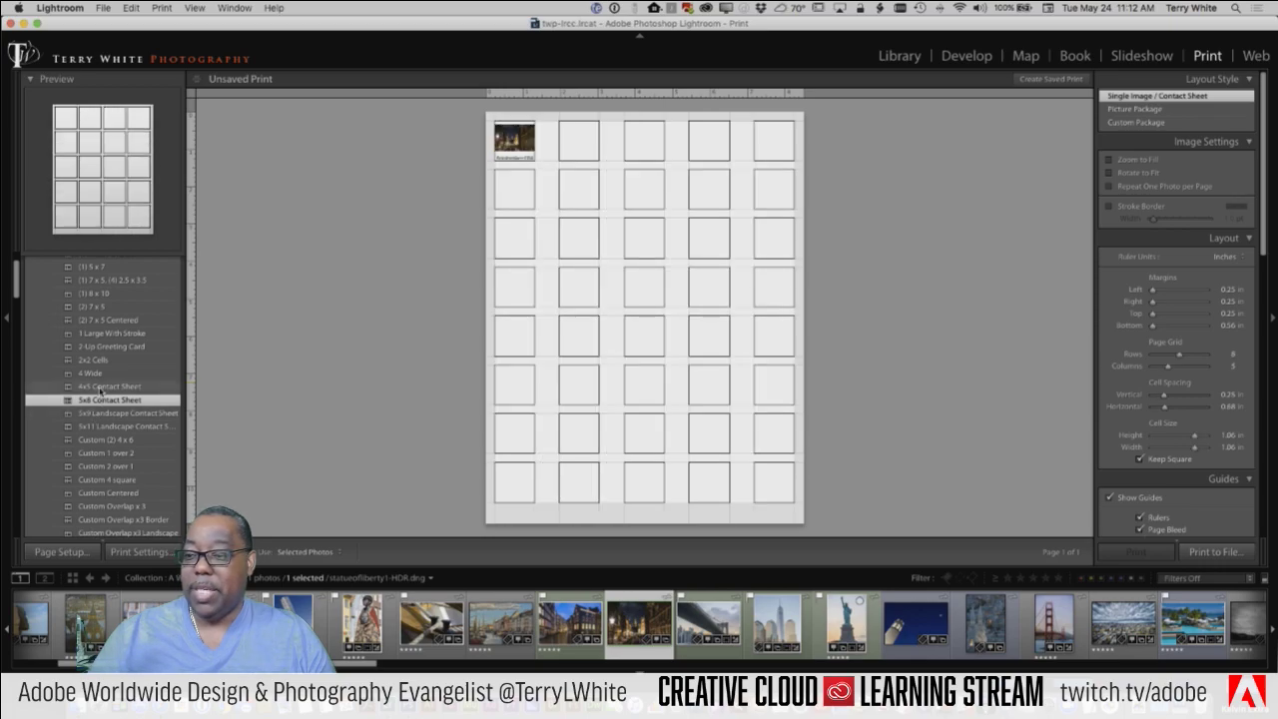
click(88, 388)
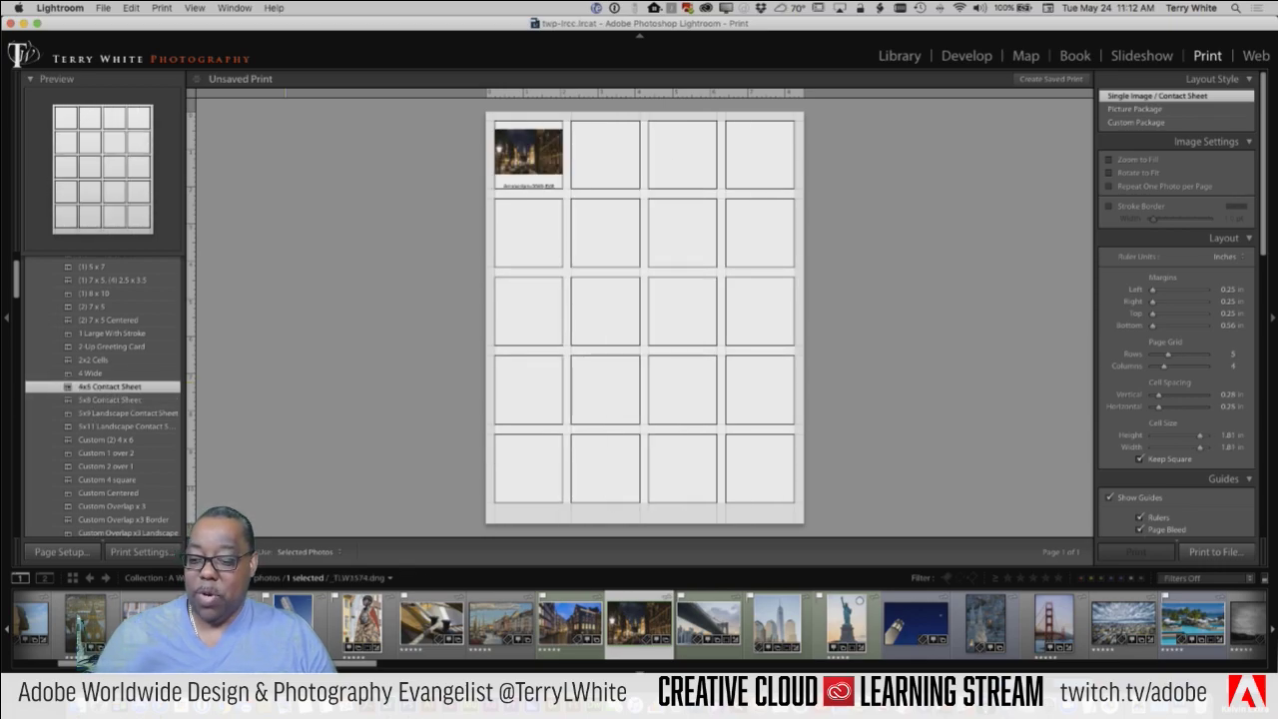
Step: Select all 16 landmark photos in the filmstrip
shift+click(155, 621)
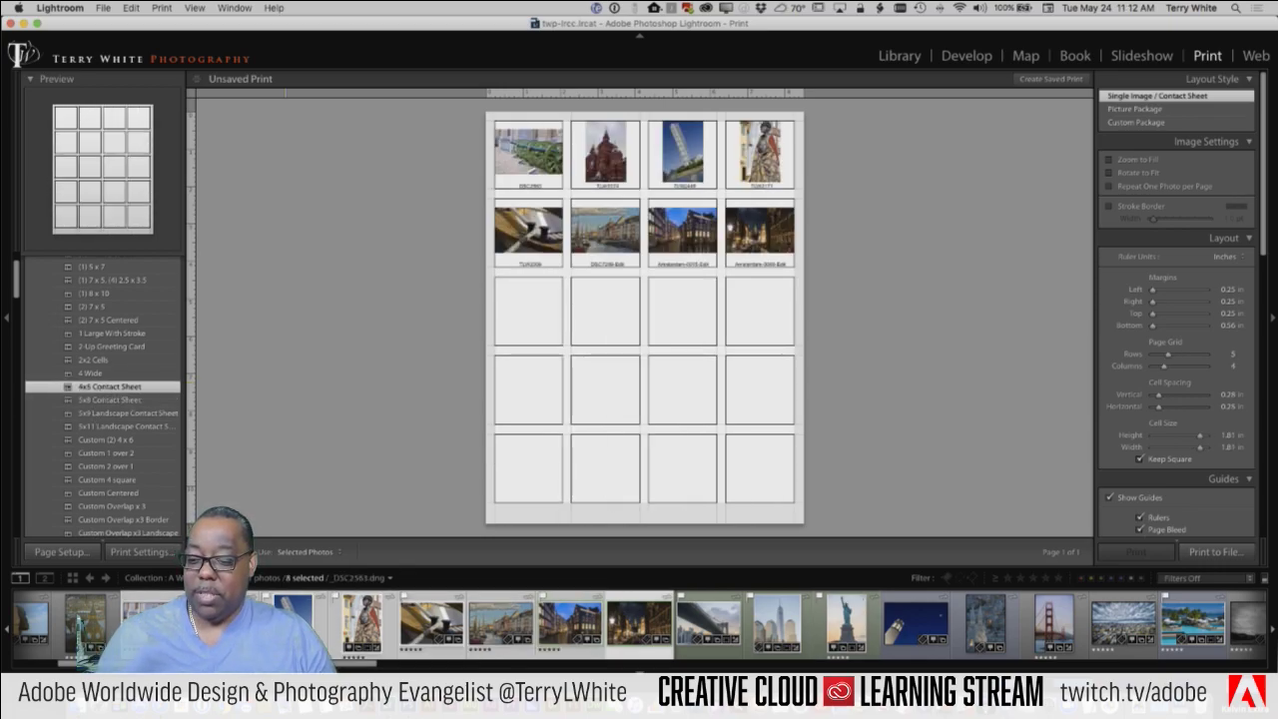
click(39, 624)
shift+click(1185, 622)
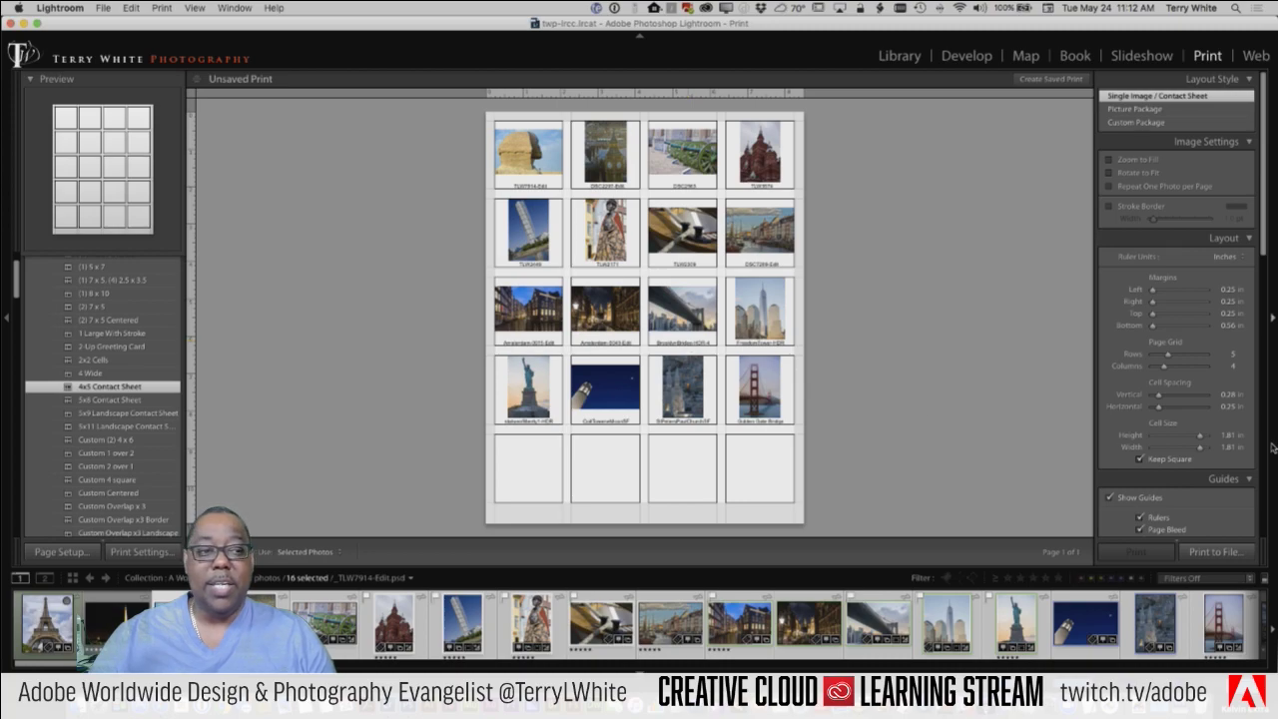
Step: Try the 5x8 contact sheet, then apply the 5x11 Landscape Contact Sheet template
scroll(1212, 469, down, 5)
scroll(1213, 469, down, 4)
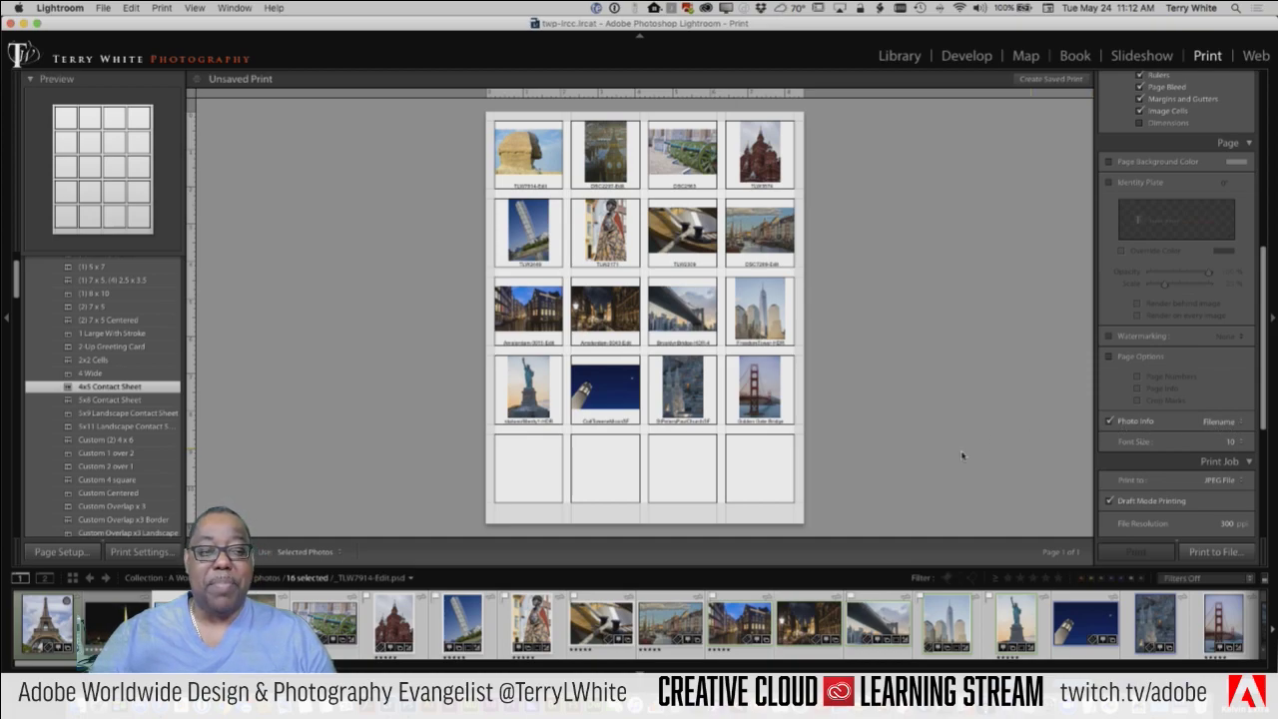
click(90, 399)
click(89, 412)
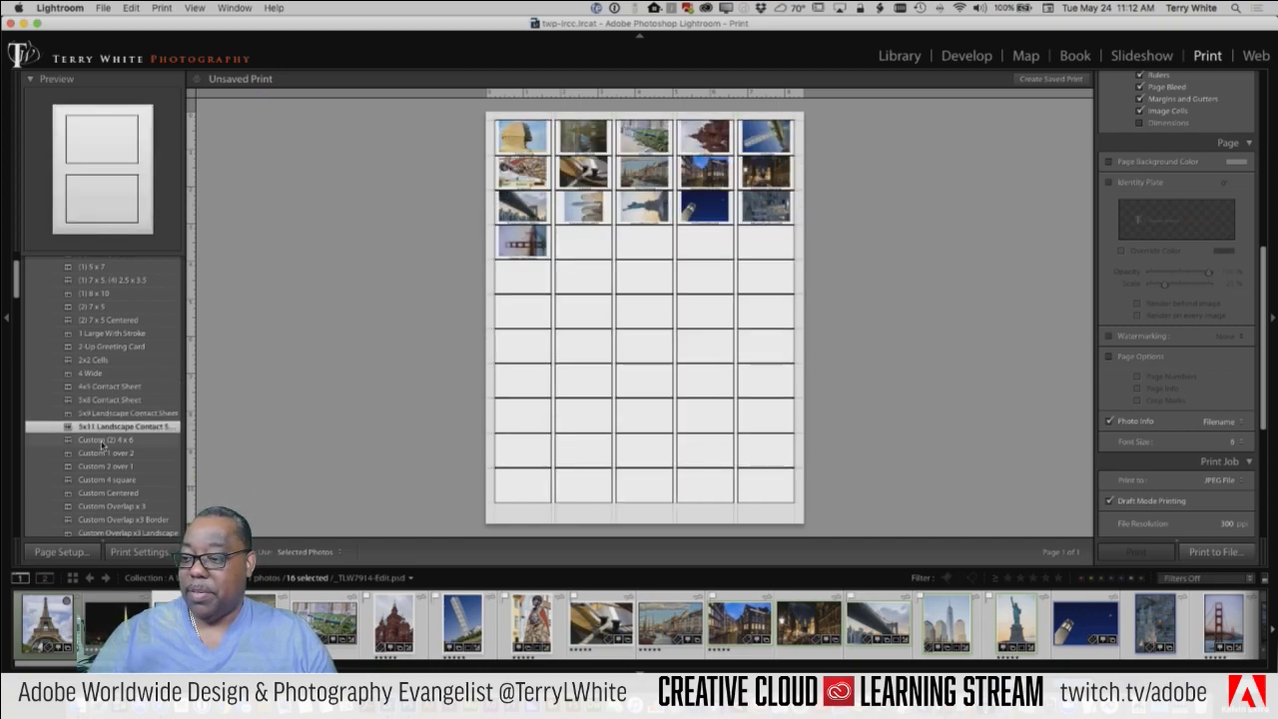
Step: Try Custom (2) 4 x 6, apply the Triptych template, and collapse Lightroom Templates to show personal templates
click(102, 440)
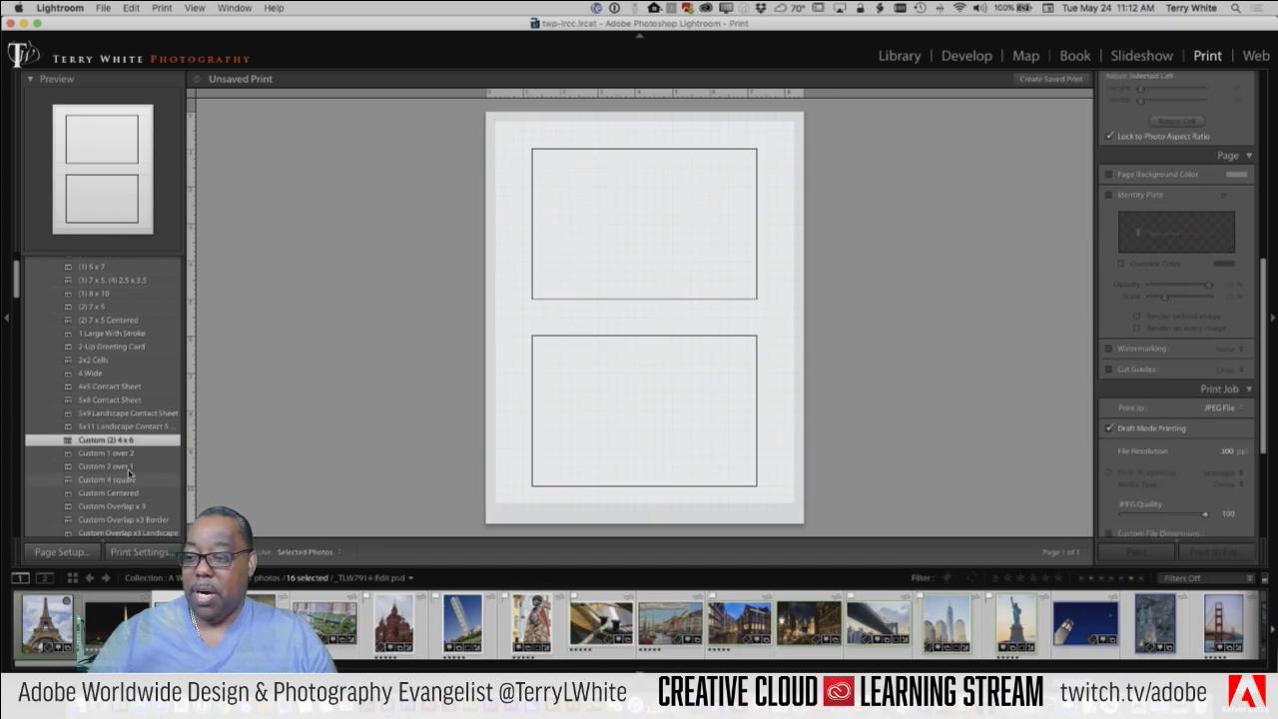
scroll(128, 474, down, 5)
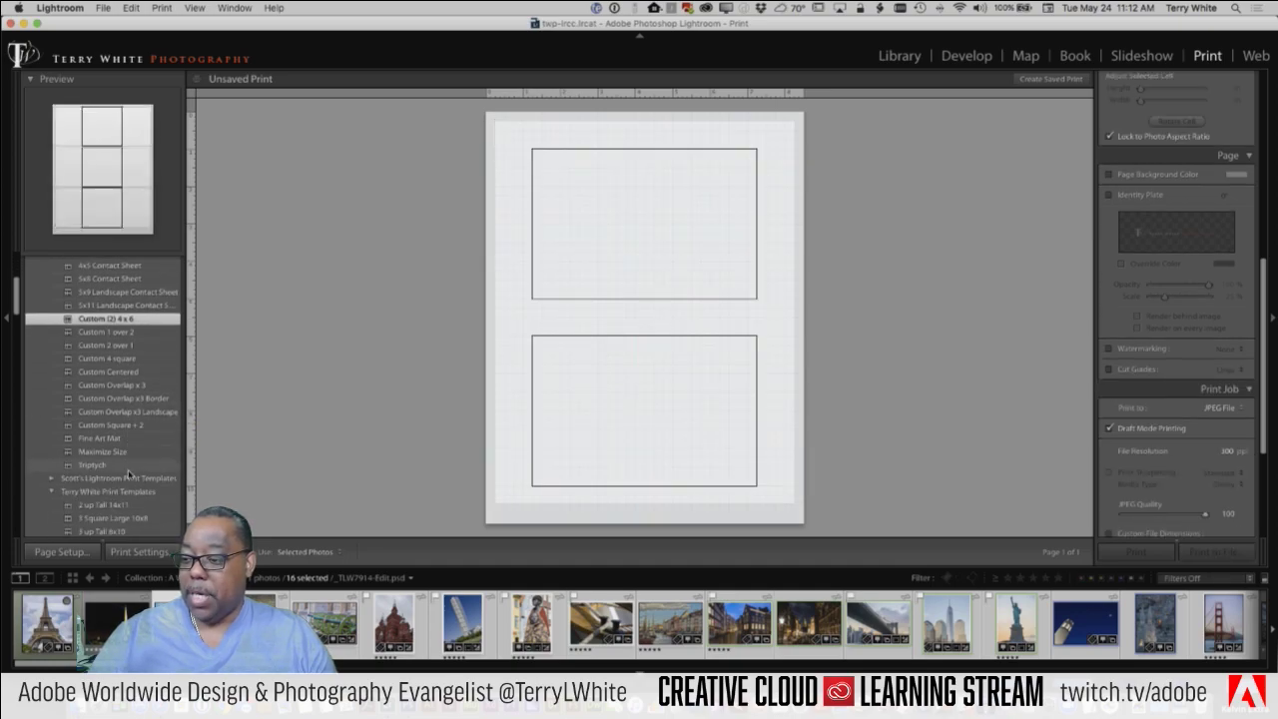
click(99, 465)
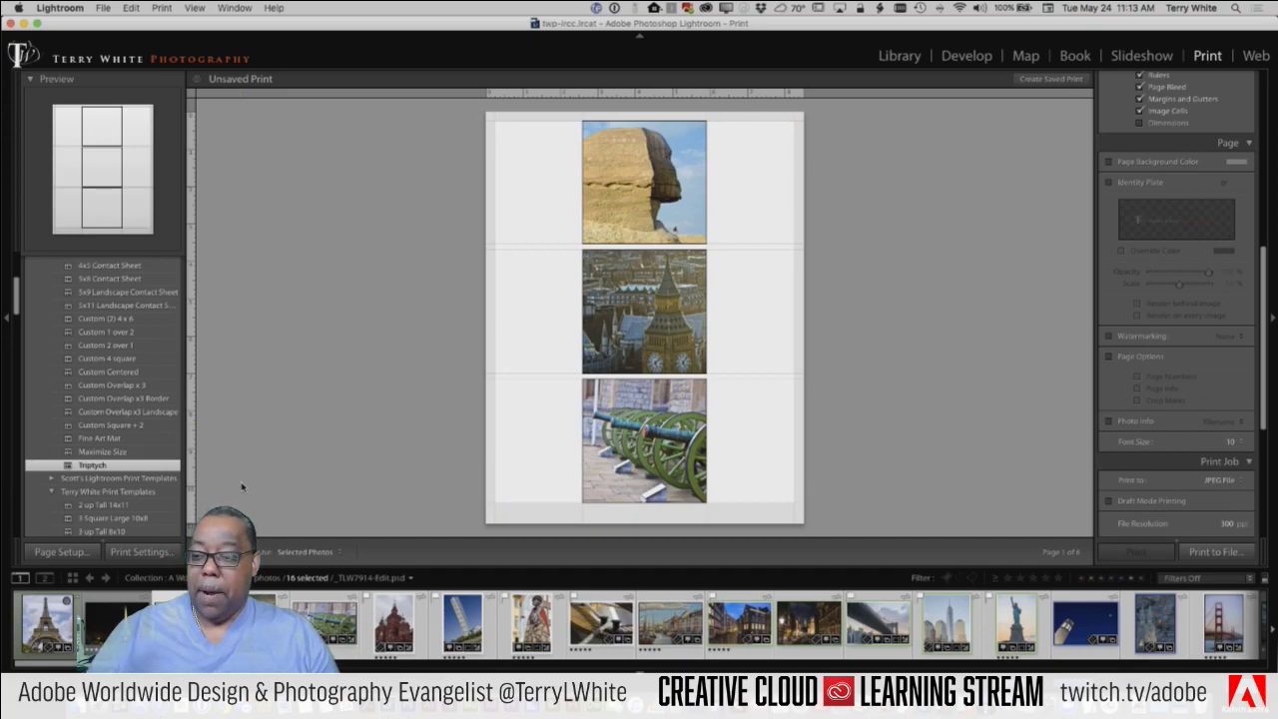
scroll(80, 380, up, 6)
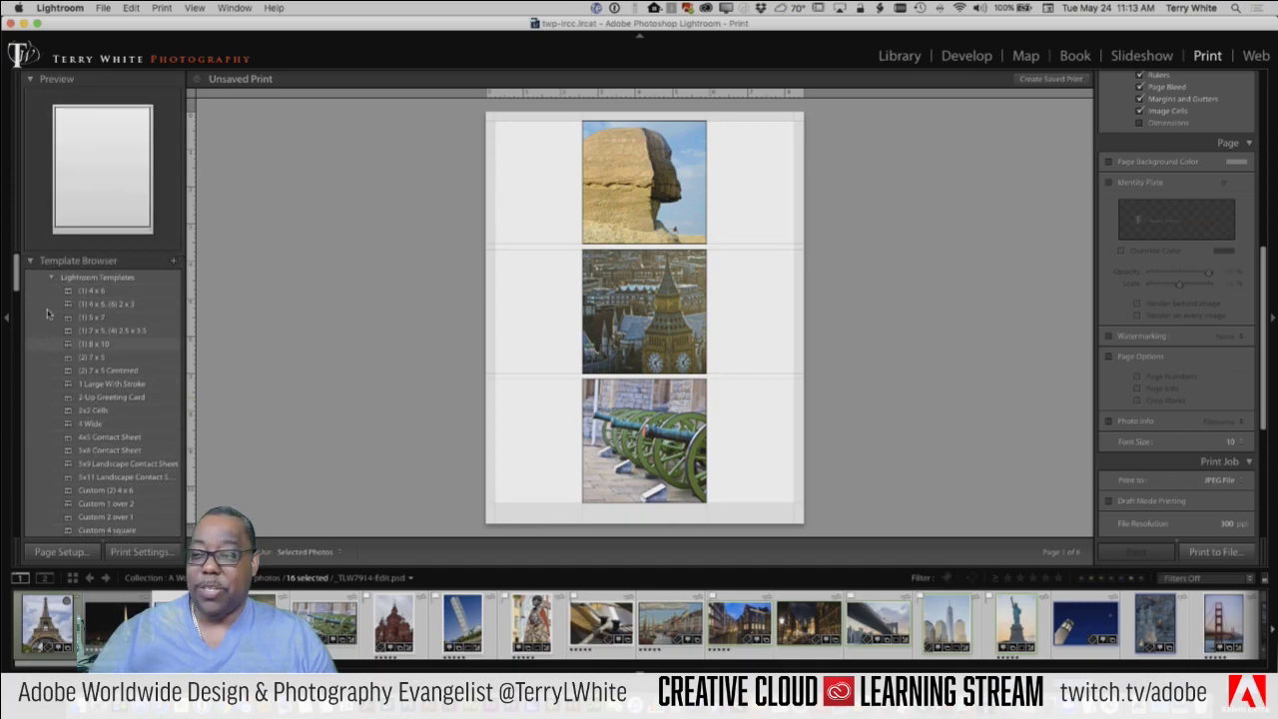
click(54, 280)
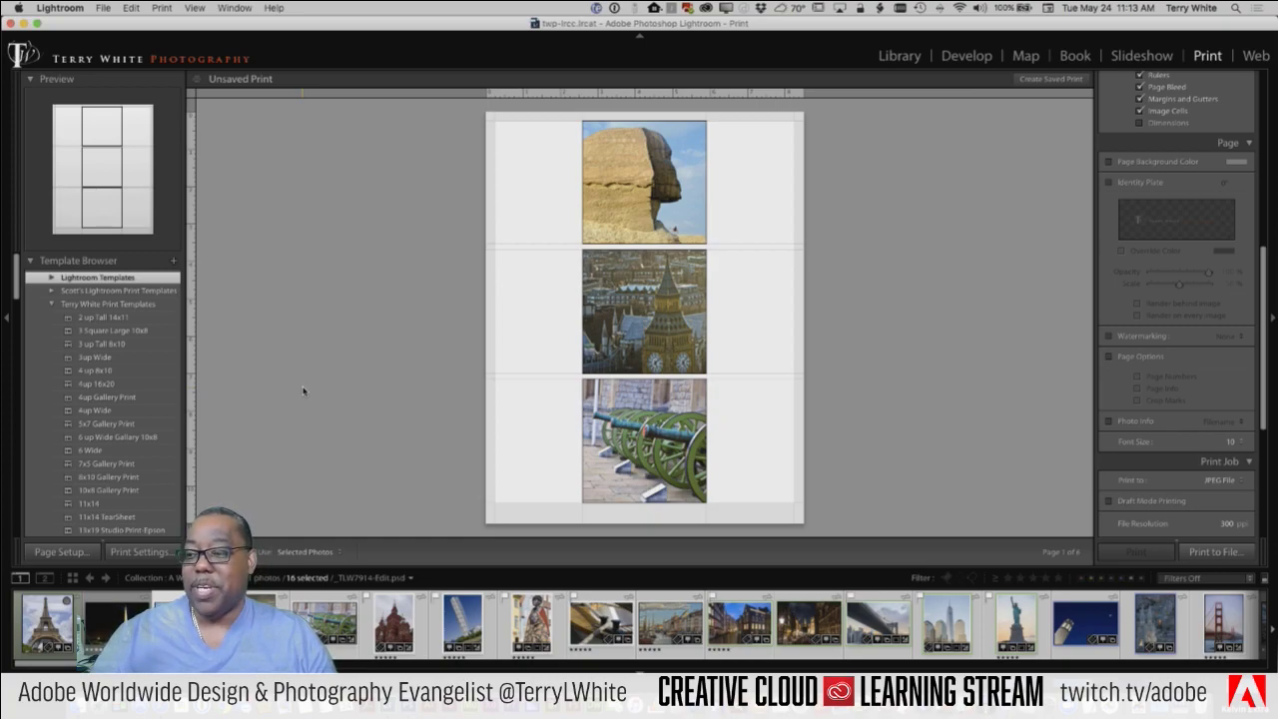
Step: Apply the black 3up Wide template and reframe the Sphinx, Big Ben and cannon photos in their cells
click(96, 357)
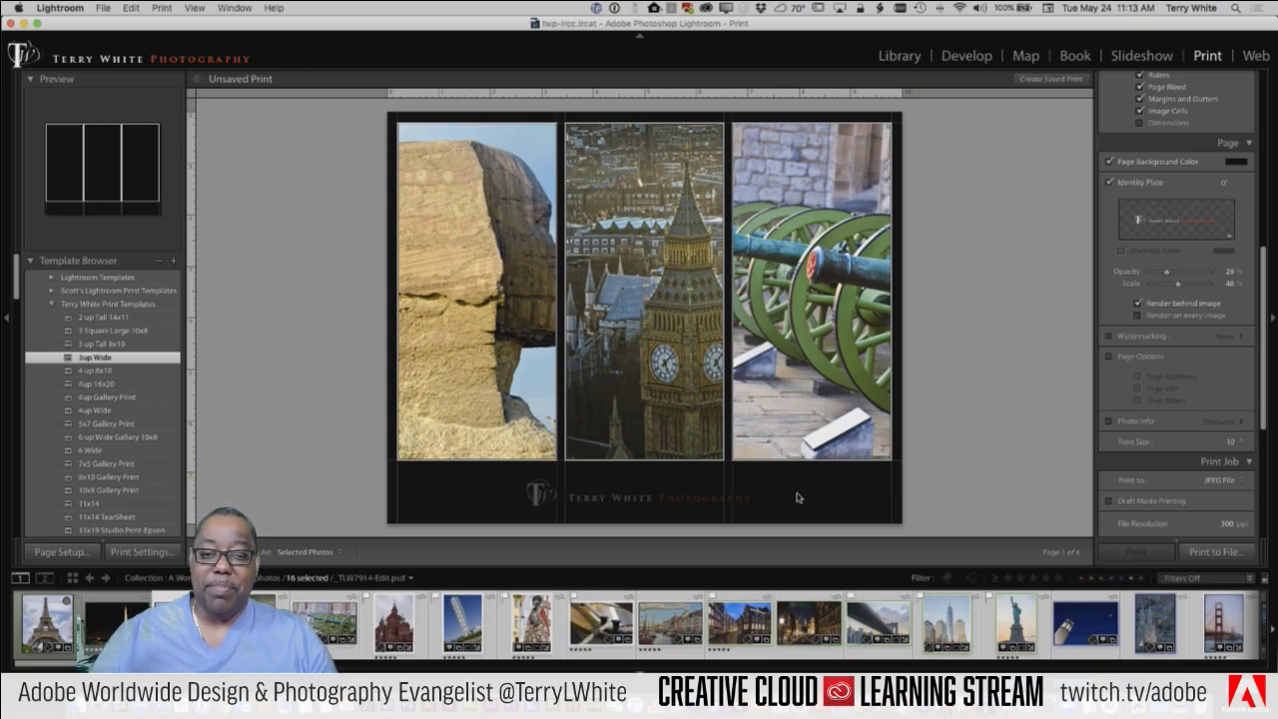
drag(493, 311, 468, 312)
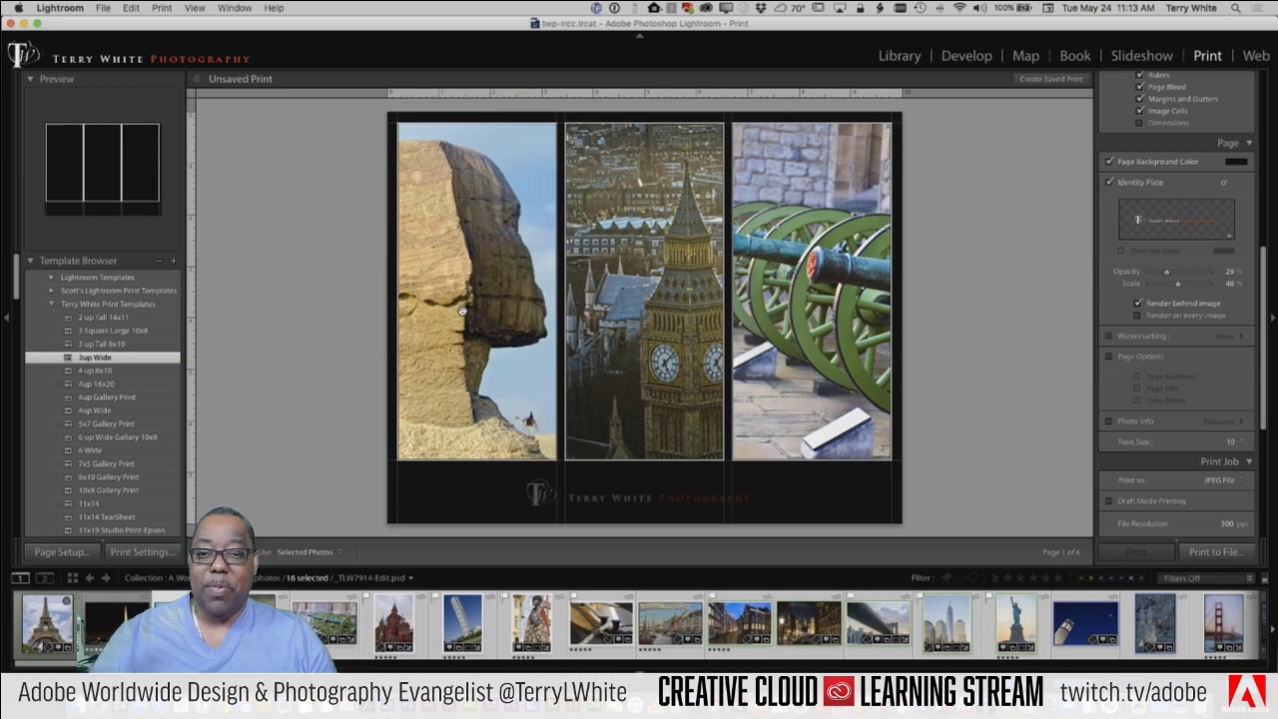
drag(667, 339, 646, 340)
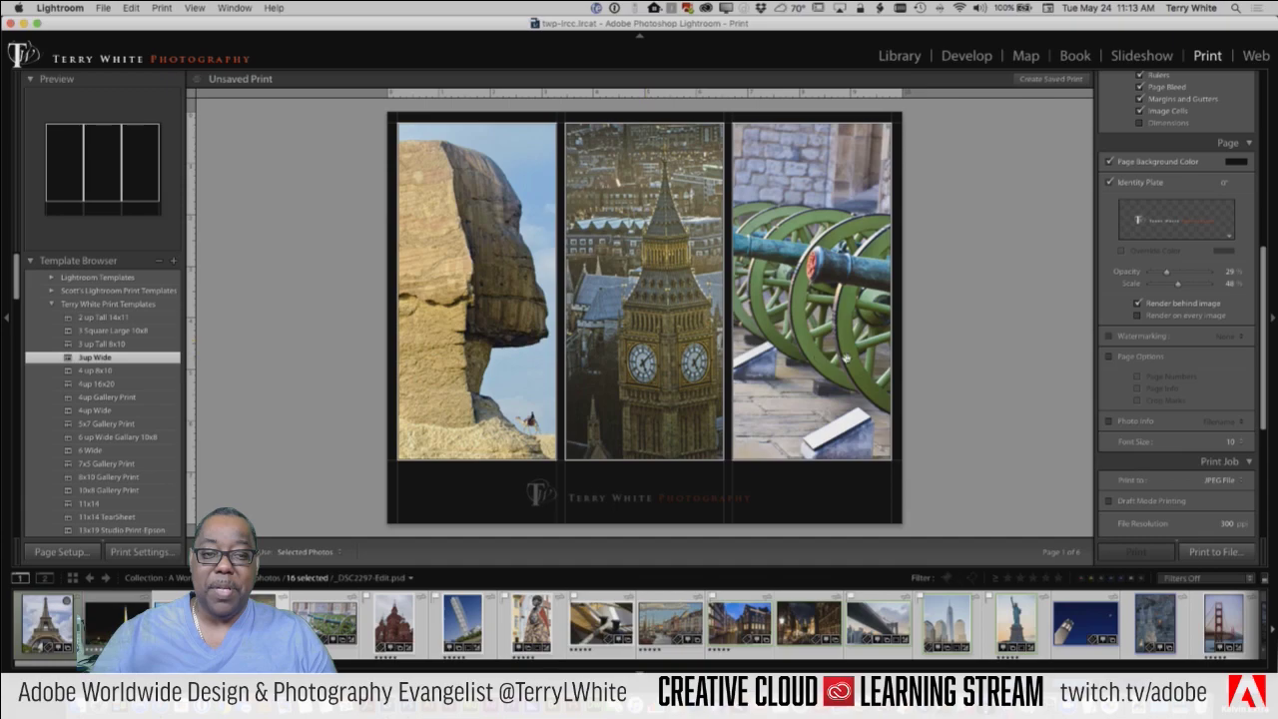
drag(845, 357, 902, 362)
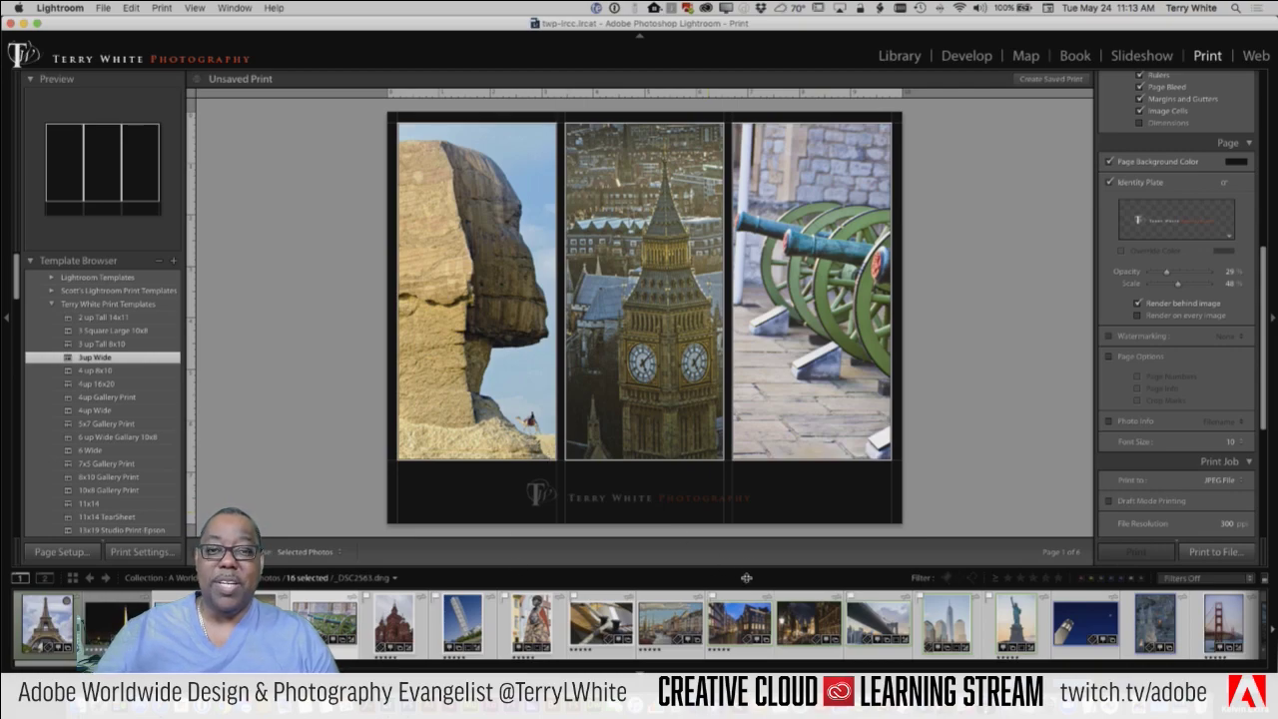
Step: Preview user templates from 4up 16x20 and Gallery Prints through the black 16x20 Studio Print
click(102, 383)
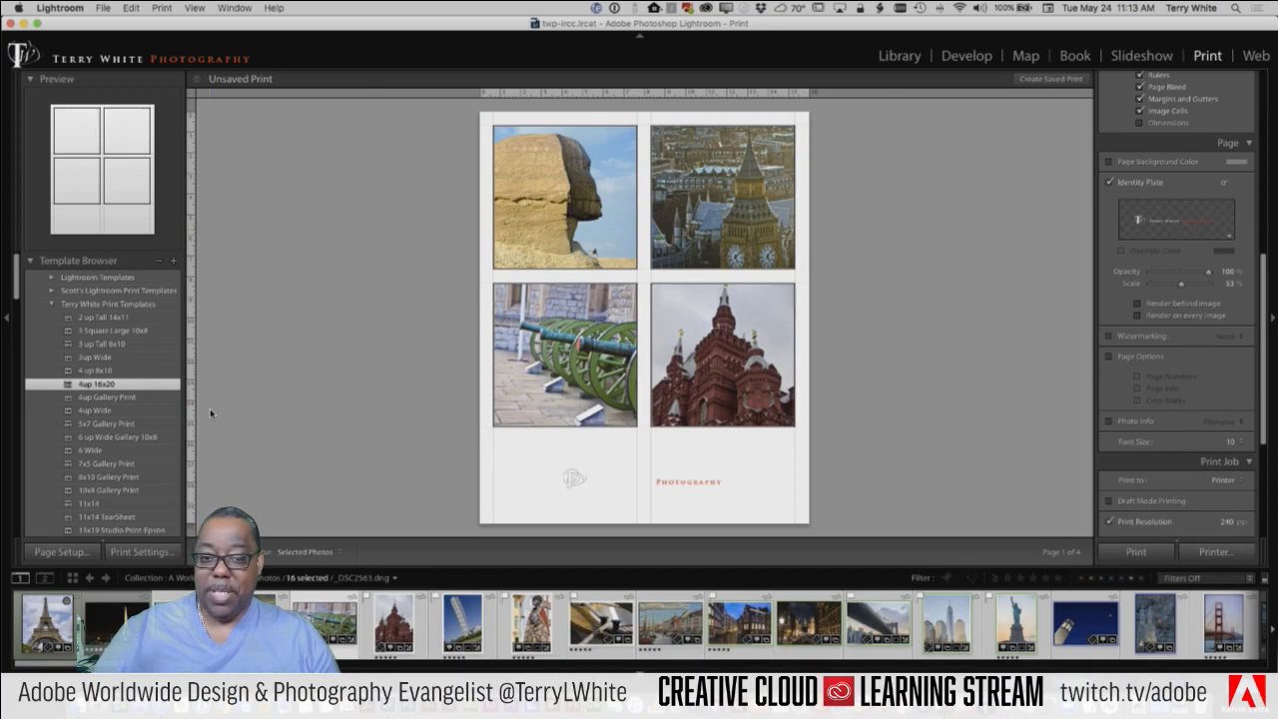
click(113, 397)
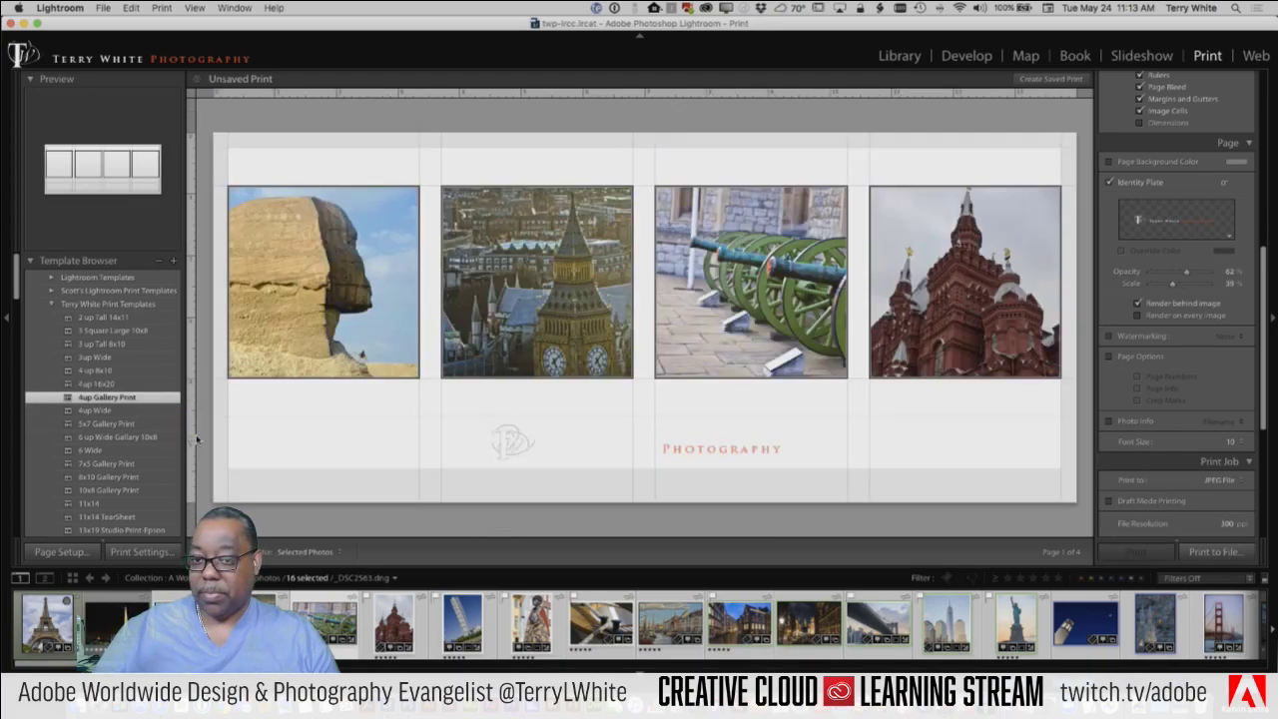
click(107, 412)
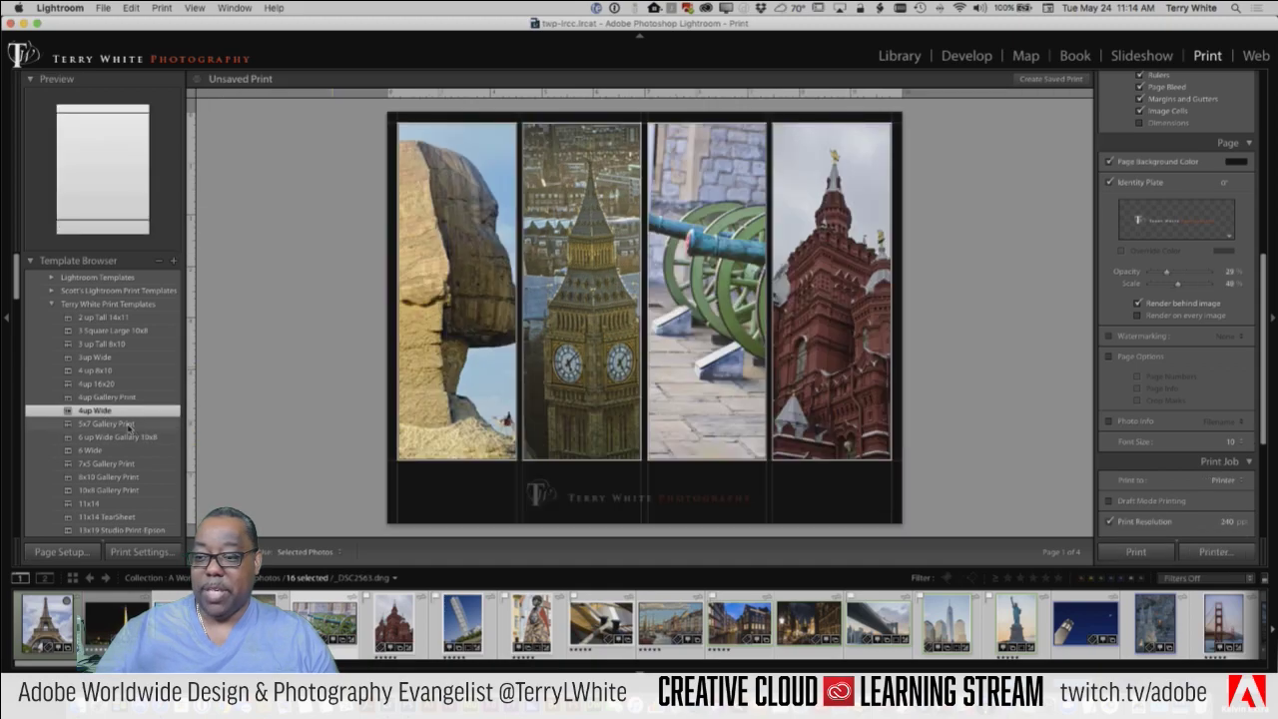
click(128, 424)
click(145, 439)
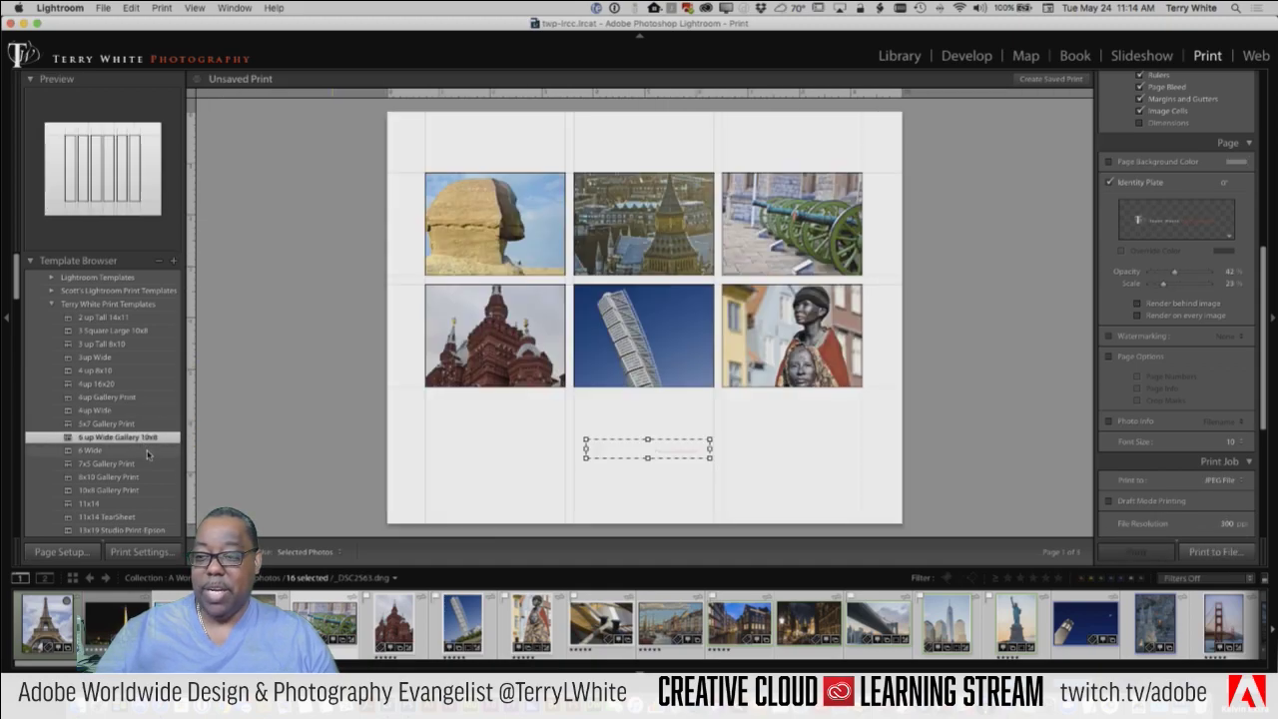
scroll(150, 461, down, 5)
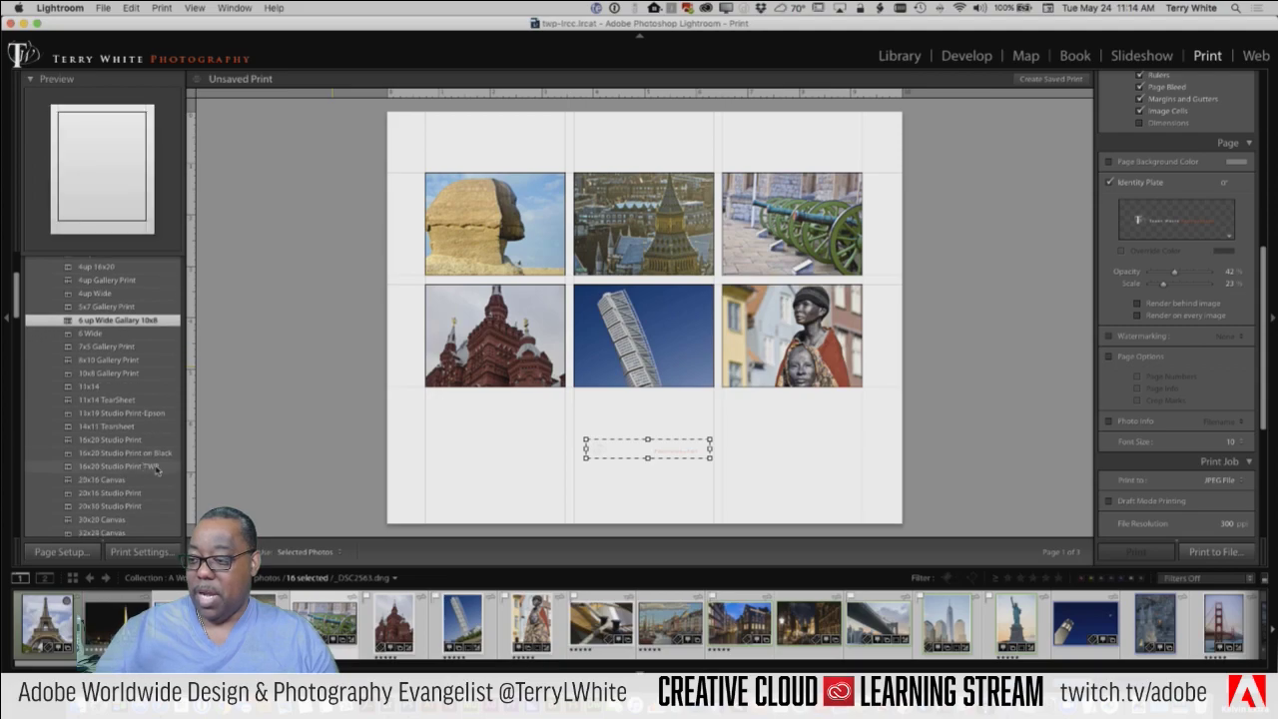
click(126, 441)
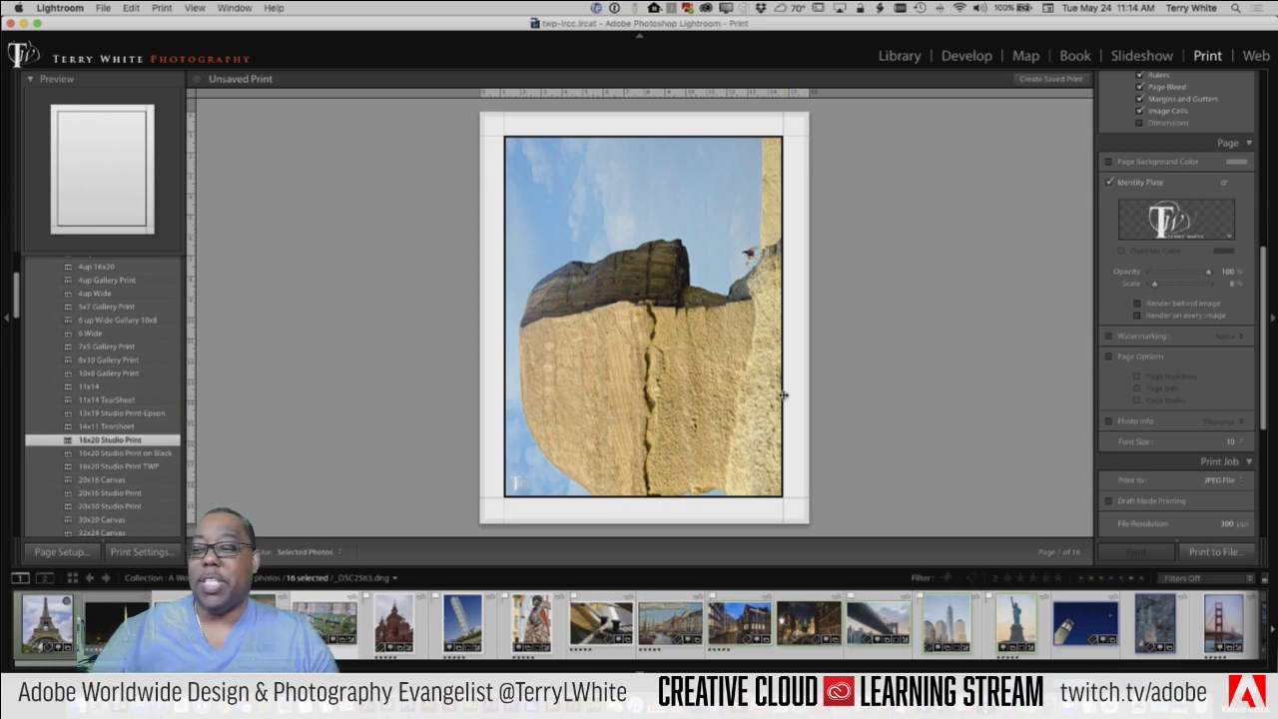
click(150, 453)
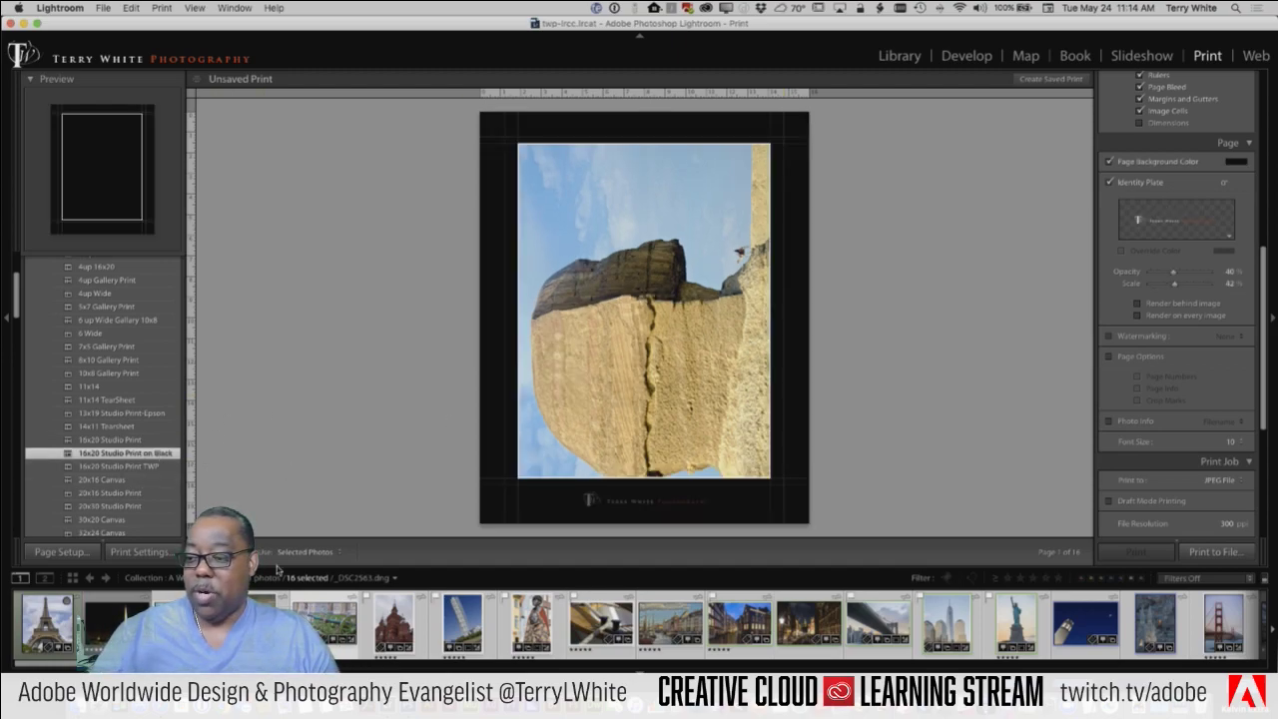
Step: Select only the Big Ben photo and apply the 20x16 Canvas template
click(115, 621)
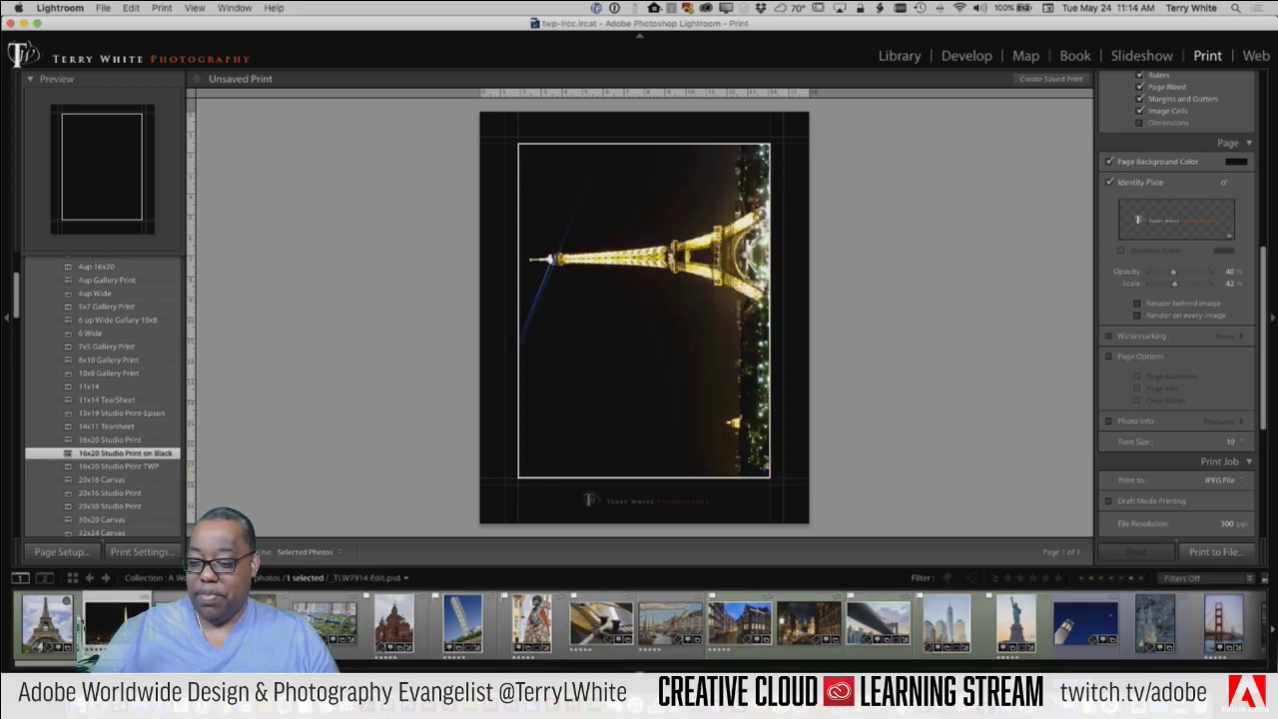
click(255, 622)
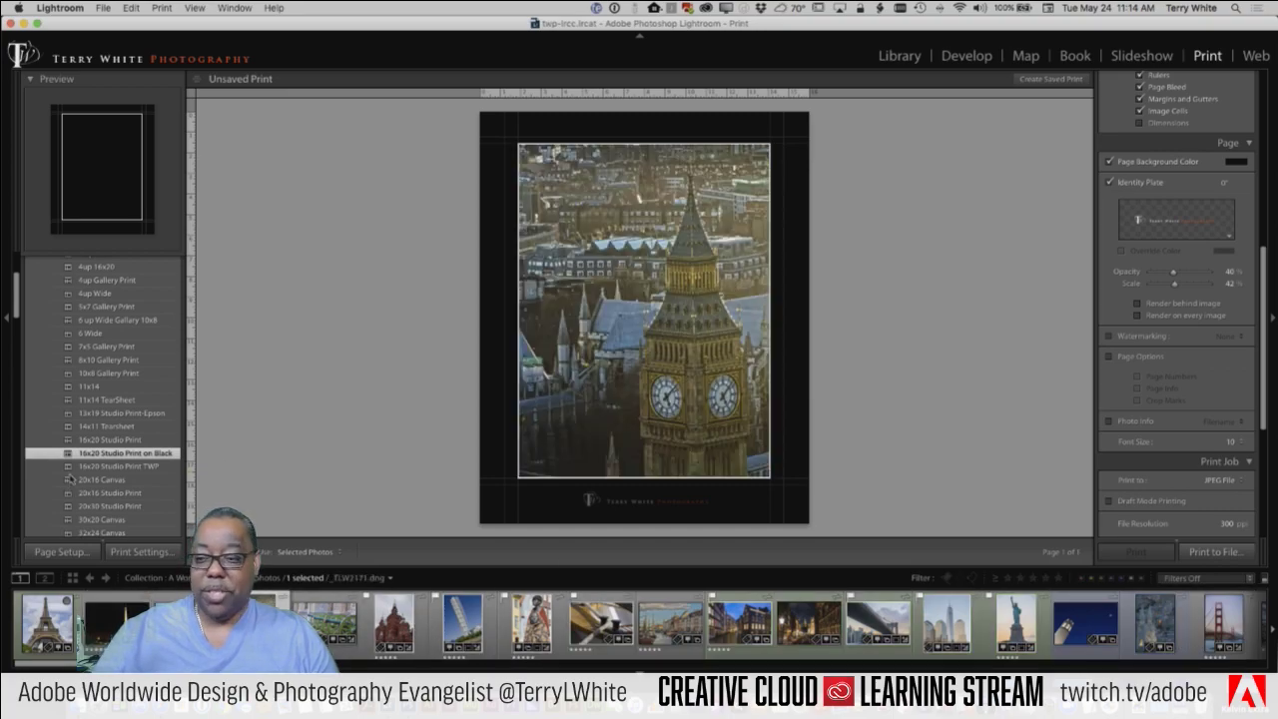
scroll(127, 461, down, 2)
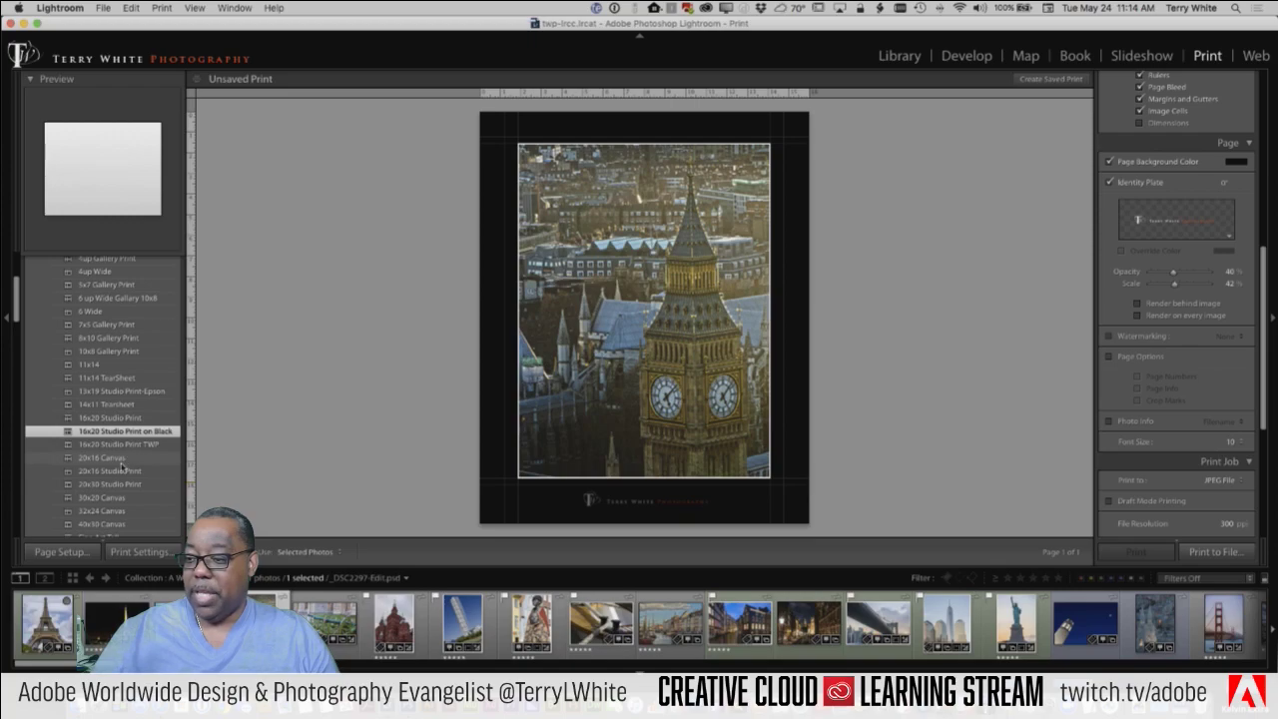
click(121, 458)
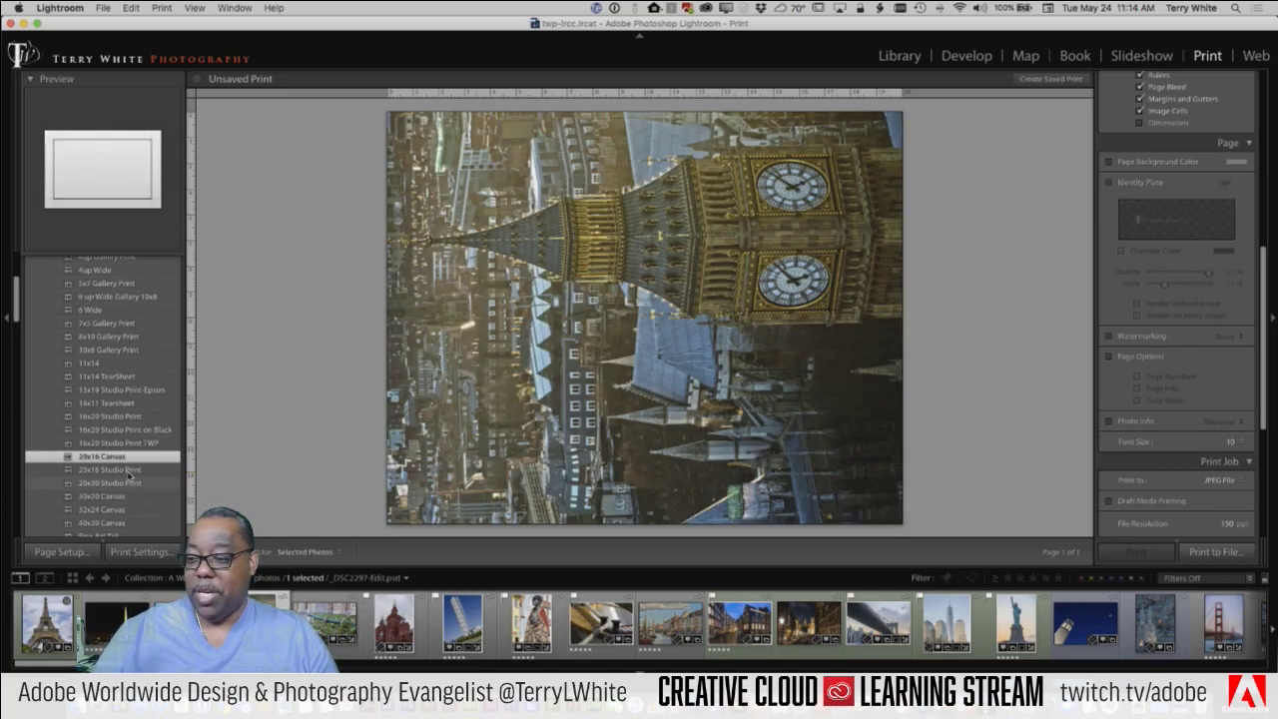
Step: Compare Big Ben on the 20x30 Studio Print template, then settle on 30x20 Canvas
click(129, 483)
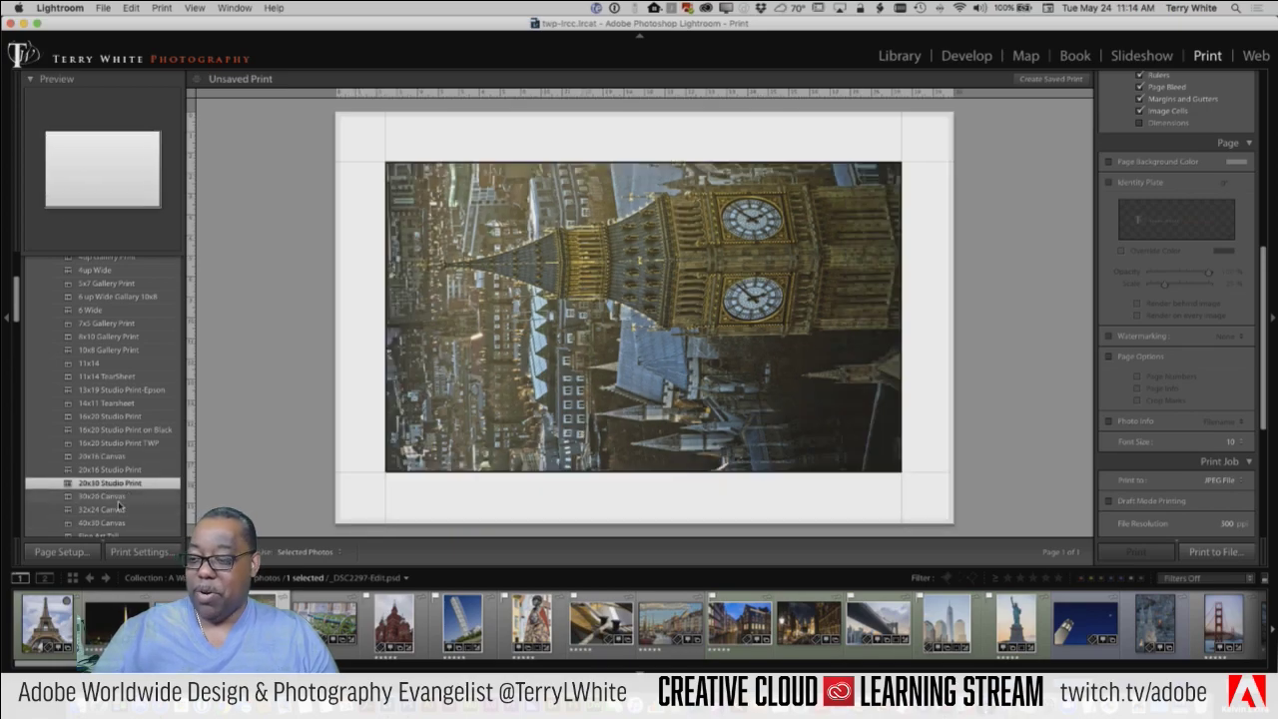
click(120, 496)
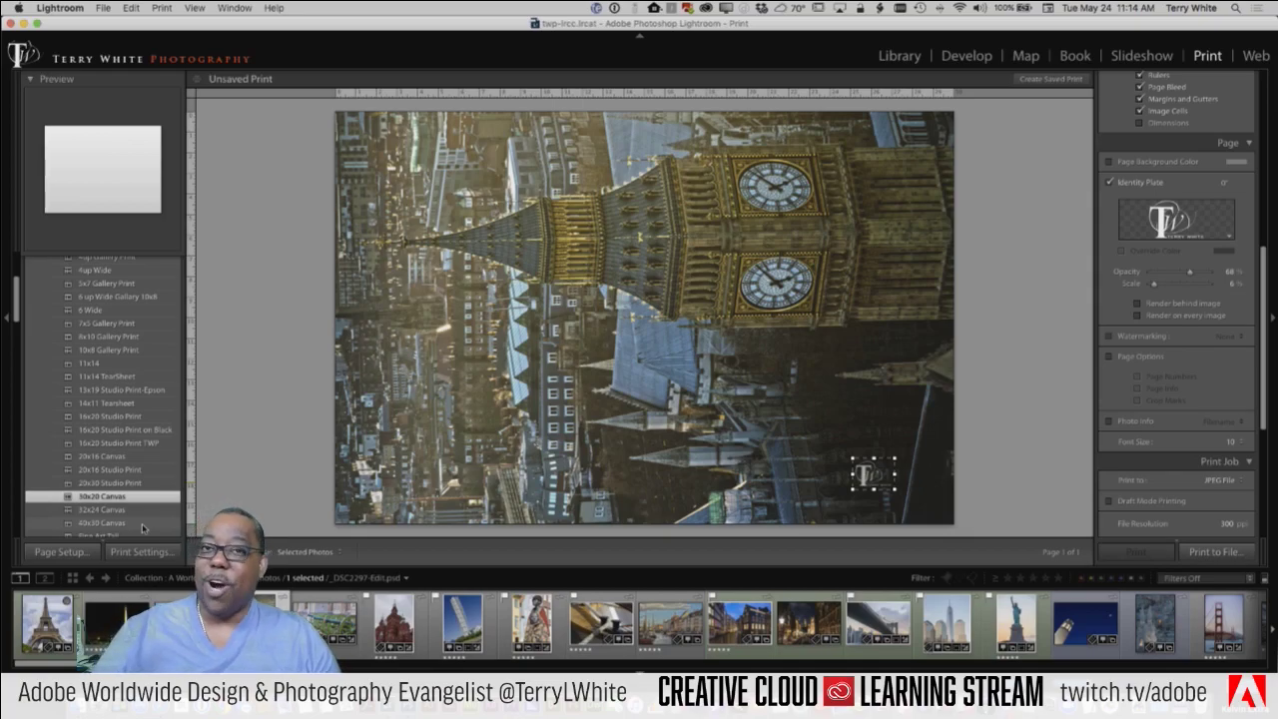
scroll(140, 524, down, 3)
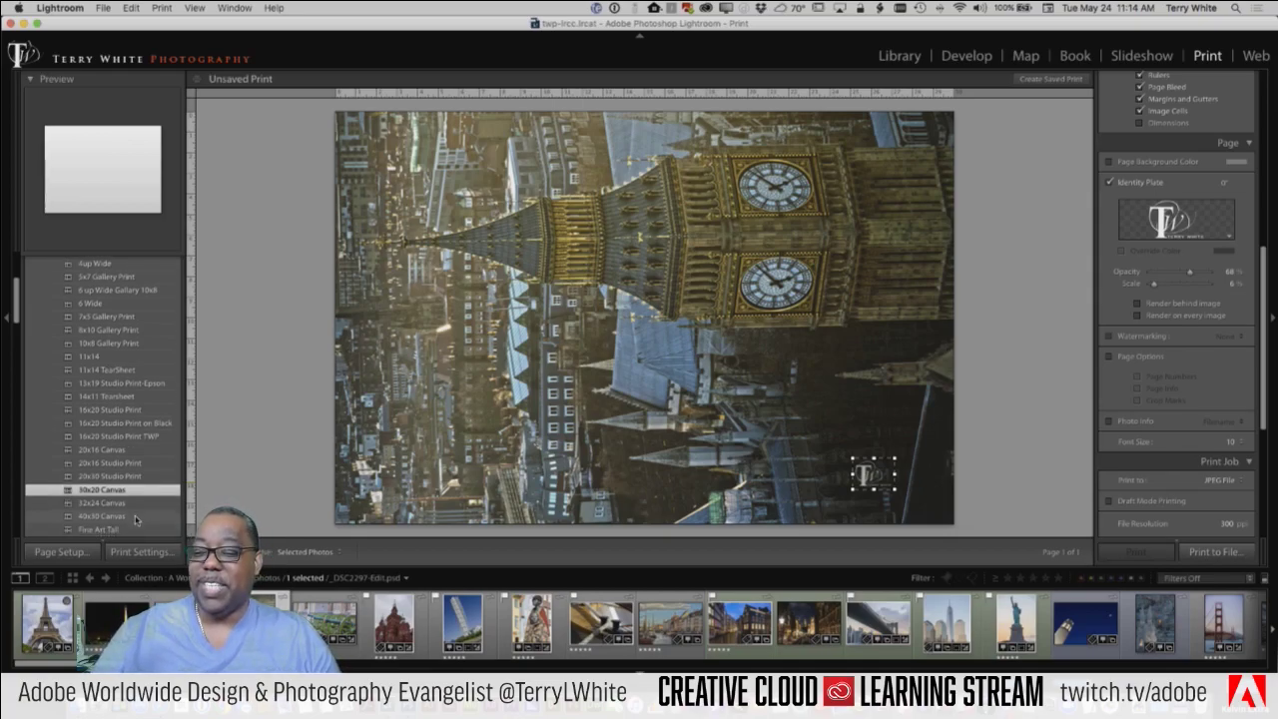
scroll(136, 520, up, 10)
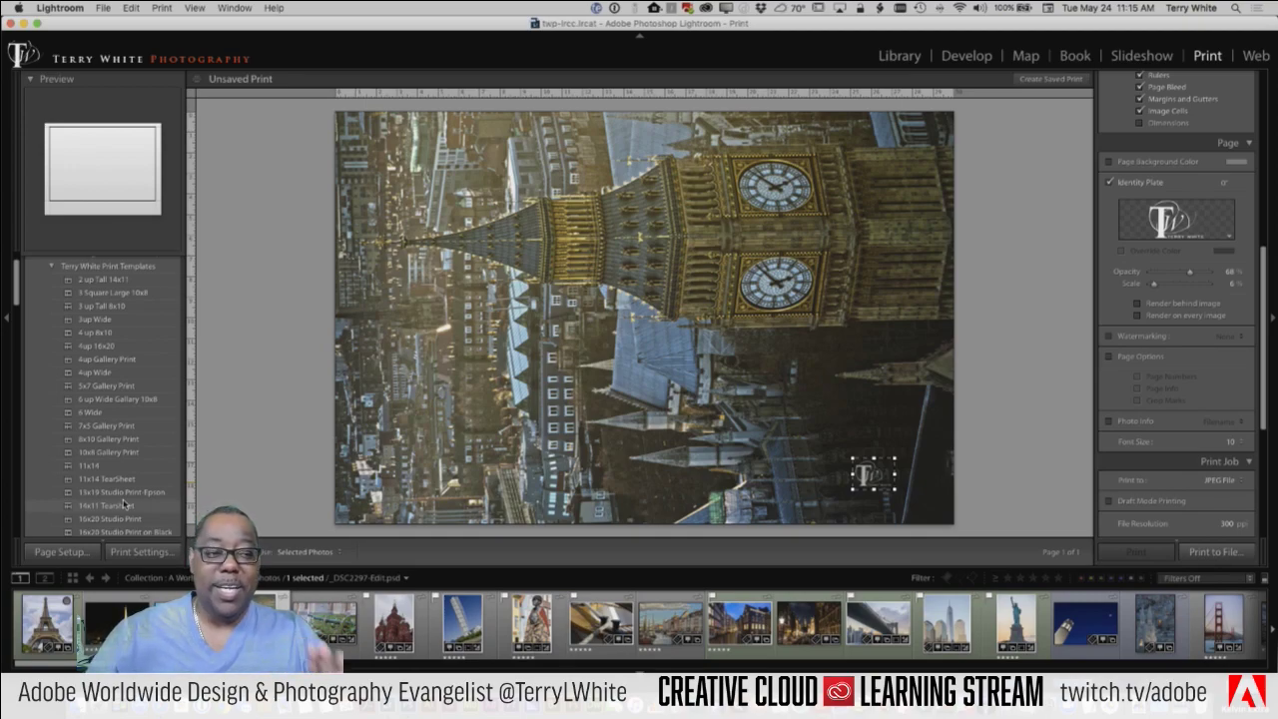
click(1216, 479)
click(1209, 468)
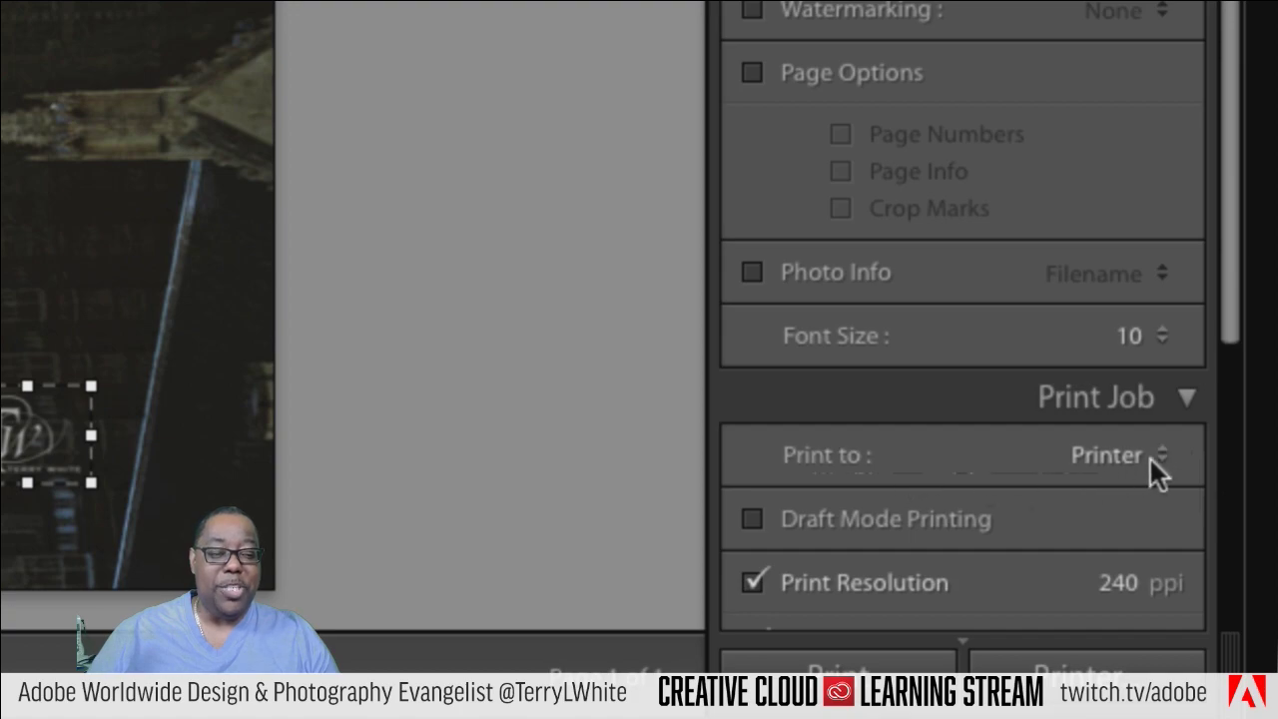
click(1124, 454)
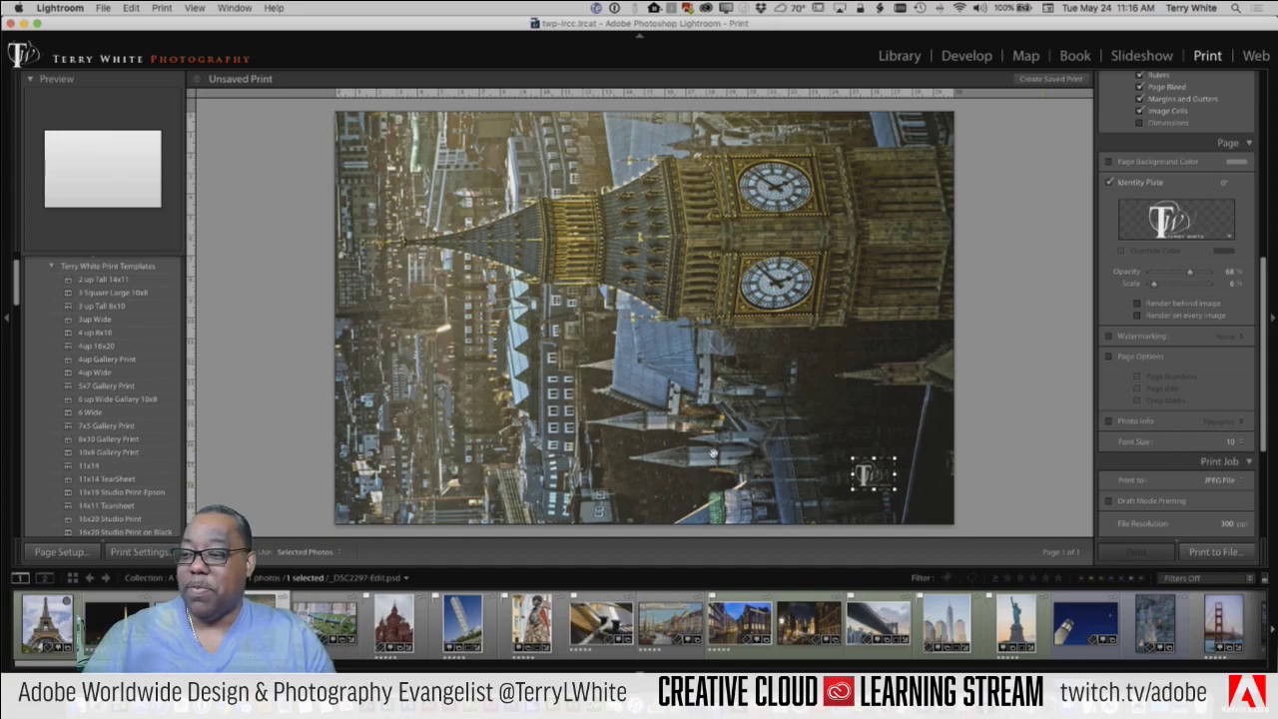
Step: Apply 3up Wide with the Statue of Liberty, church and Freedom Tower photos, nudging two within cells
scroll(124, 385, up, 2)
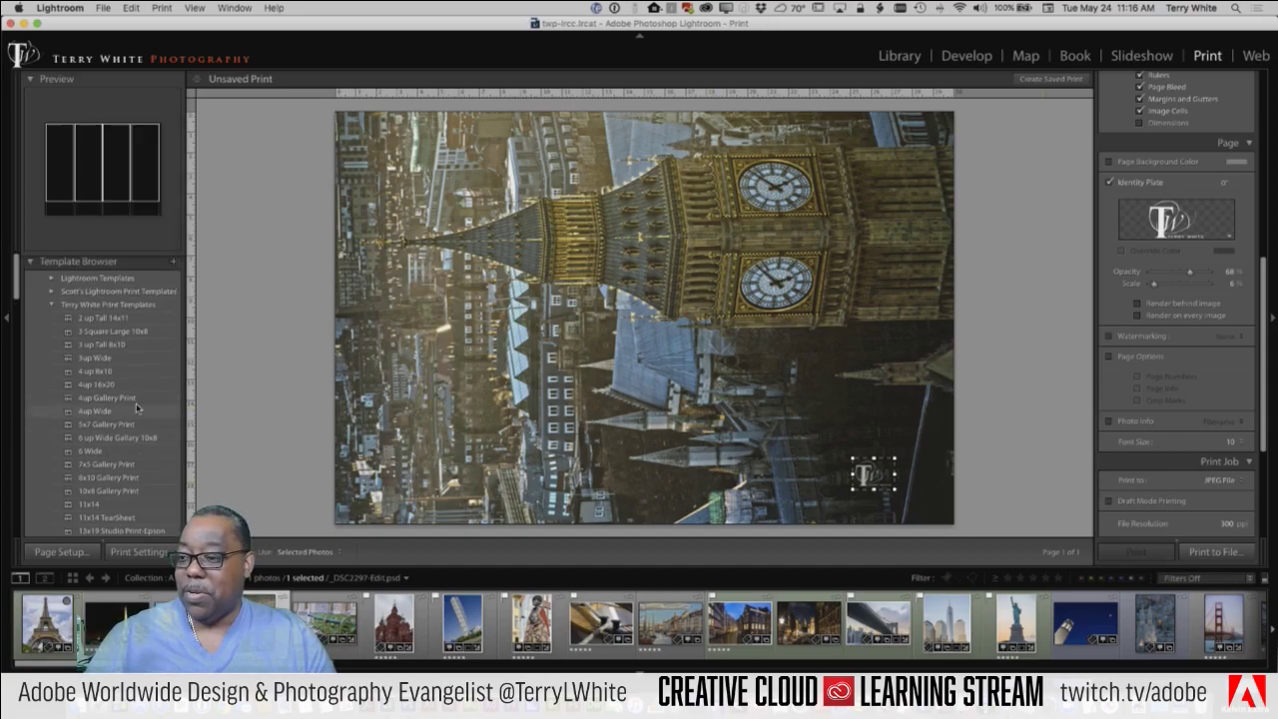
click(100, 357)
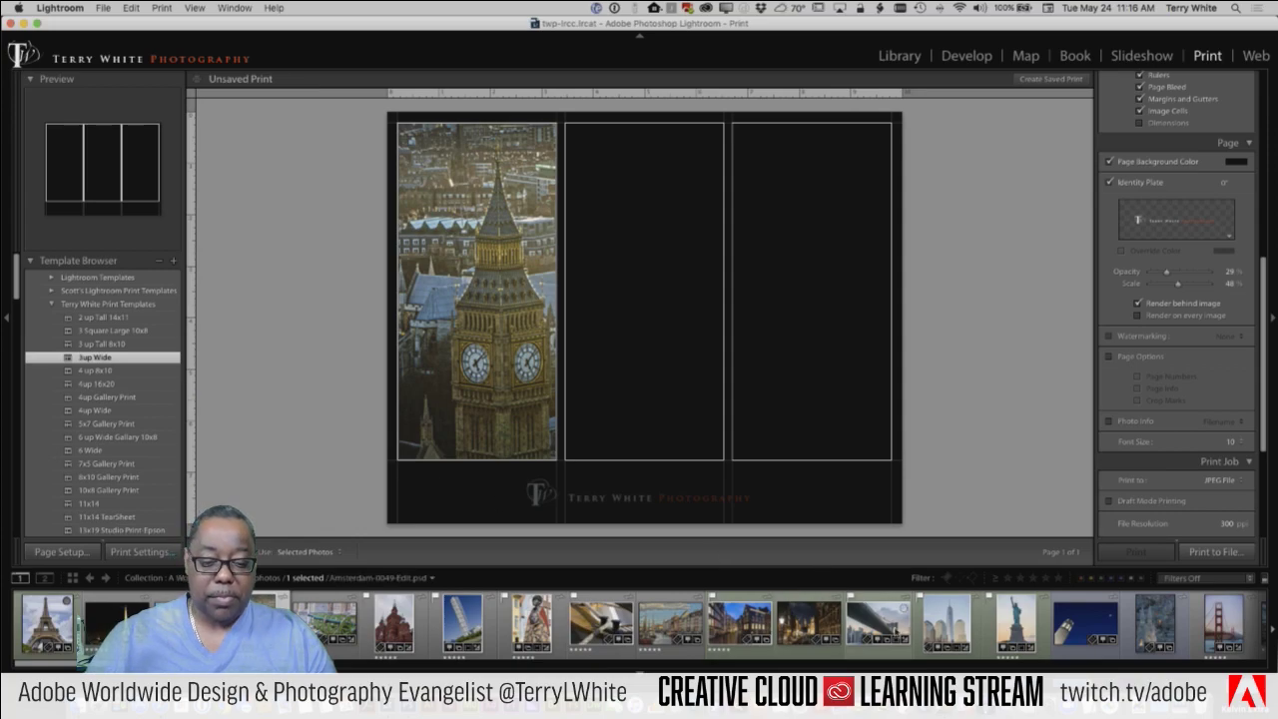
click(1010, 636)
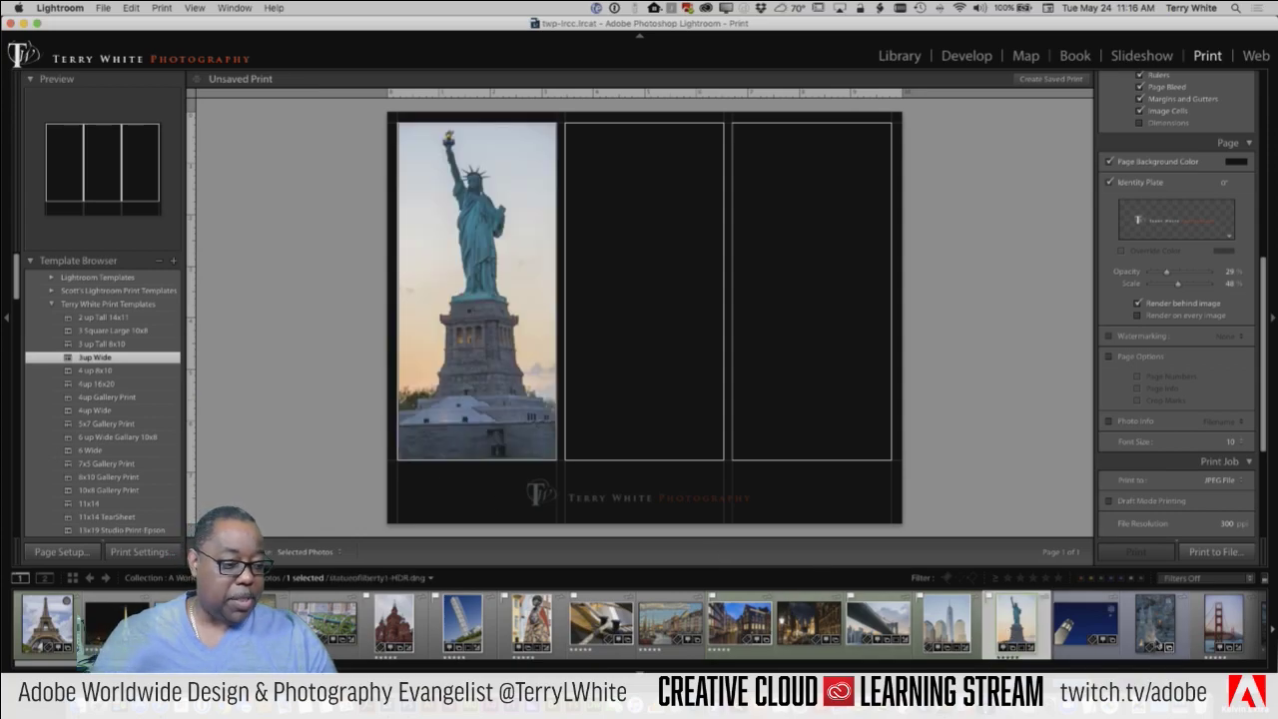
super+click(1157, 639)
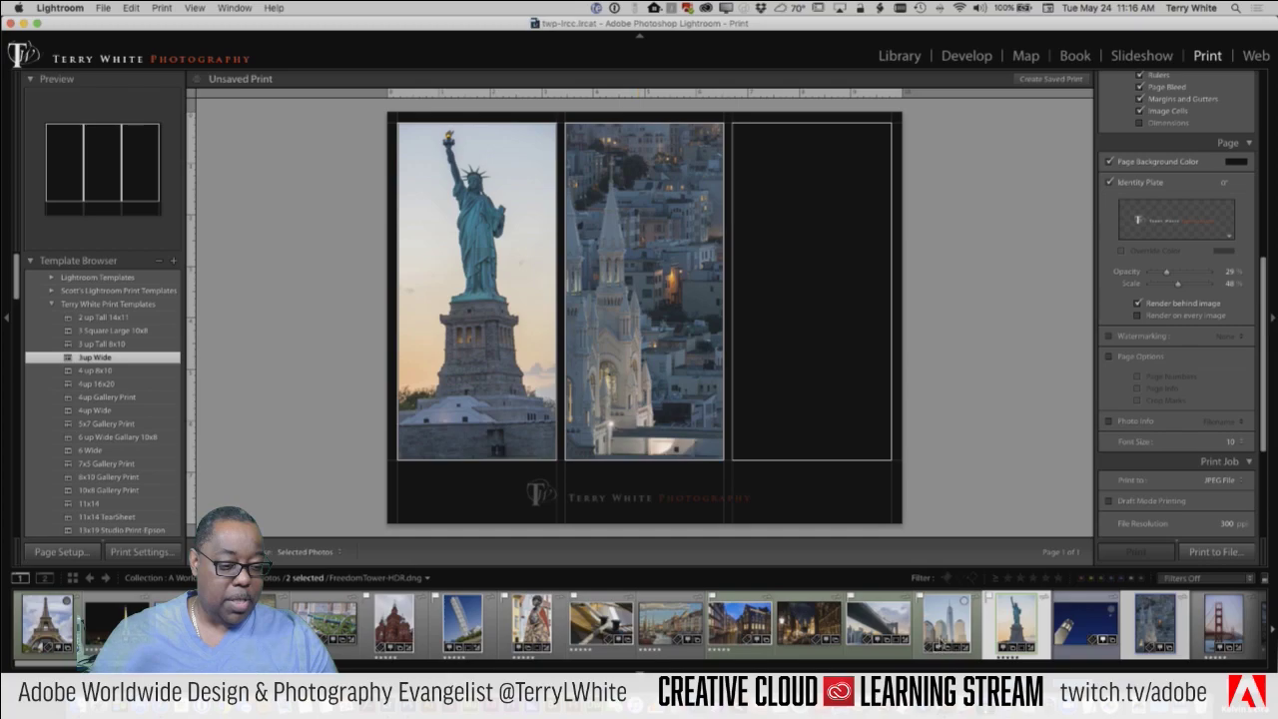
super+click(944, 634)
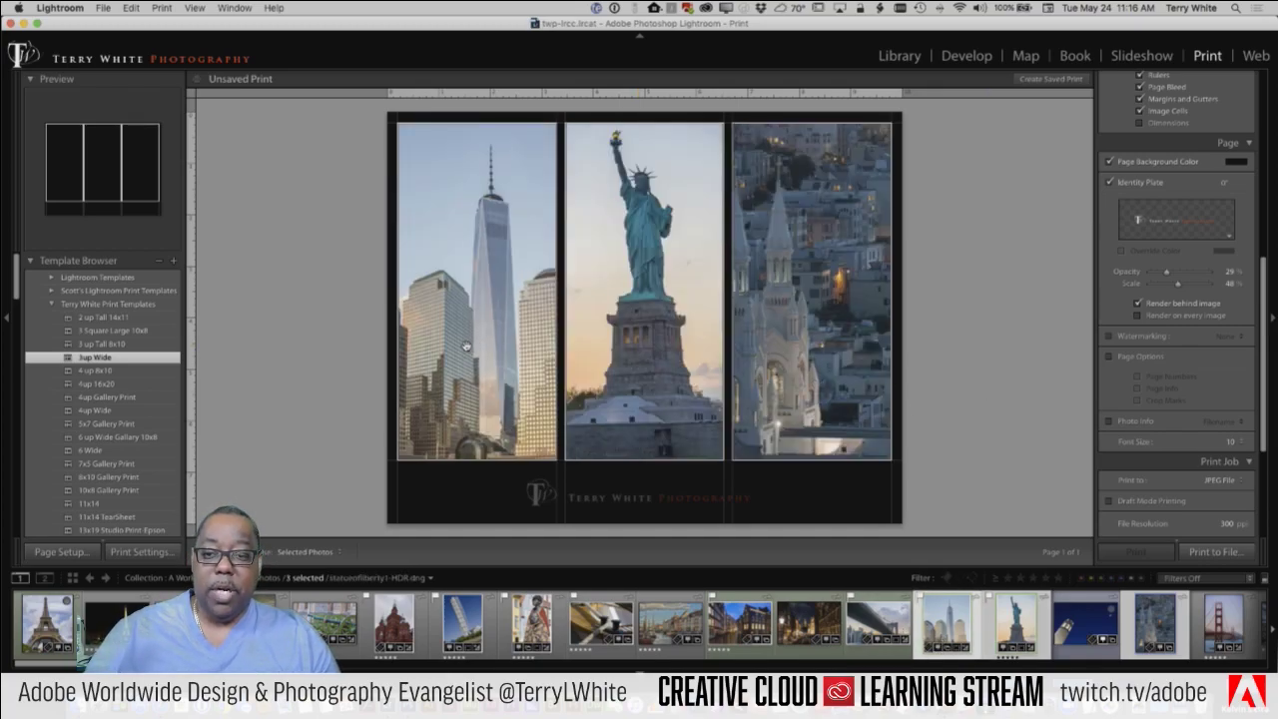
drag(466, 346, 467, 346)
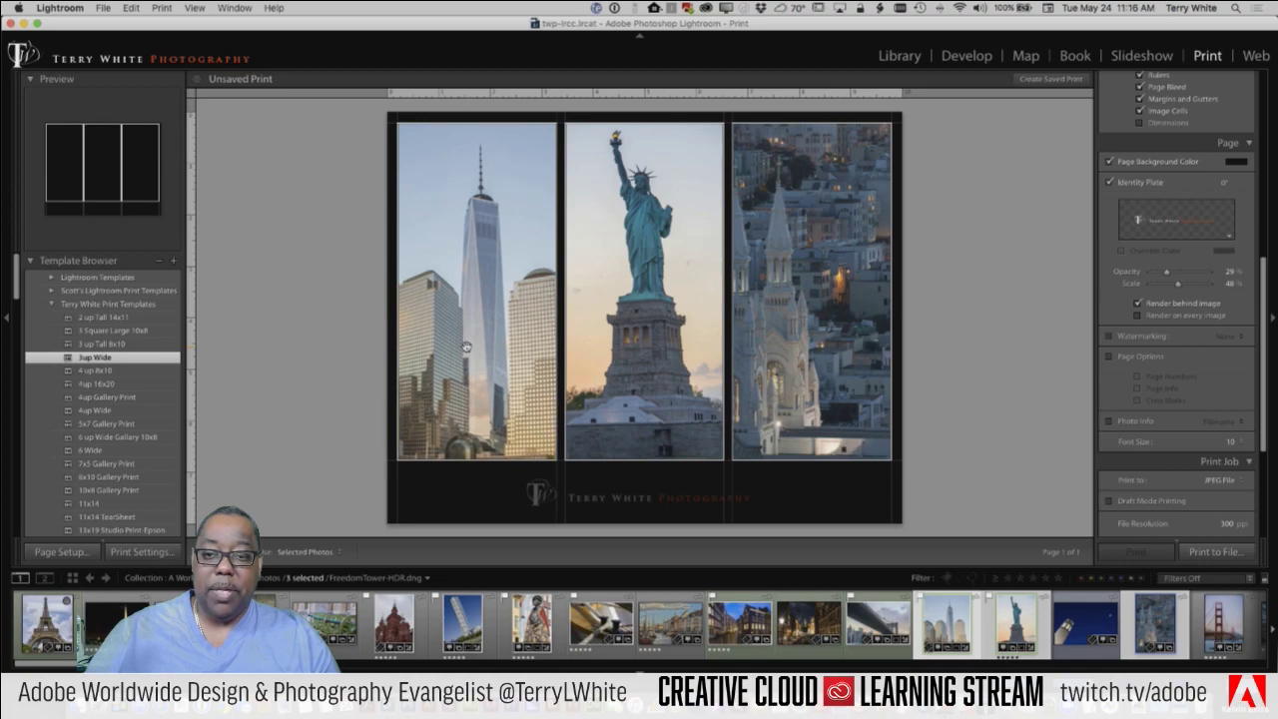
drag(799, 362, 827, 359)
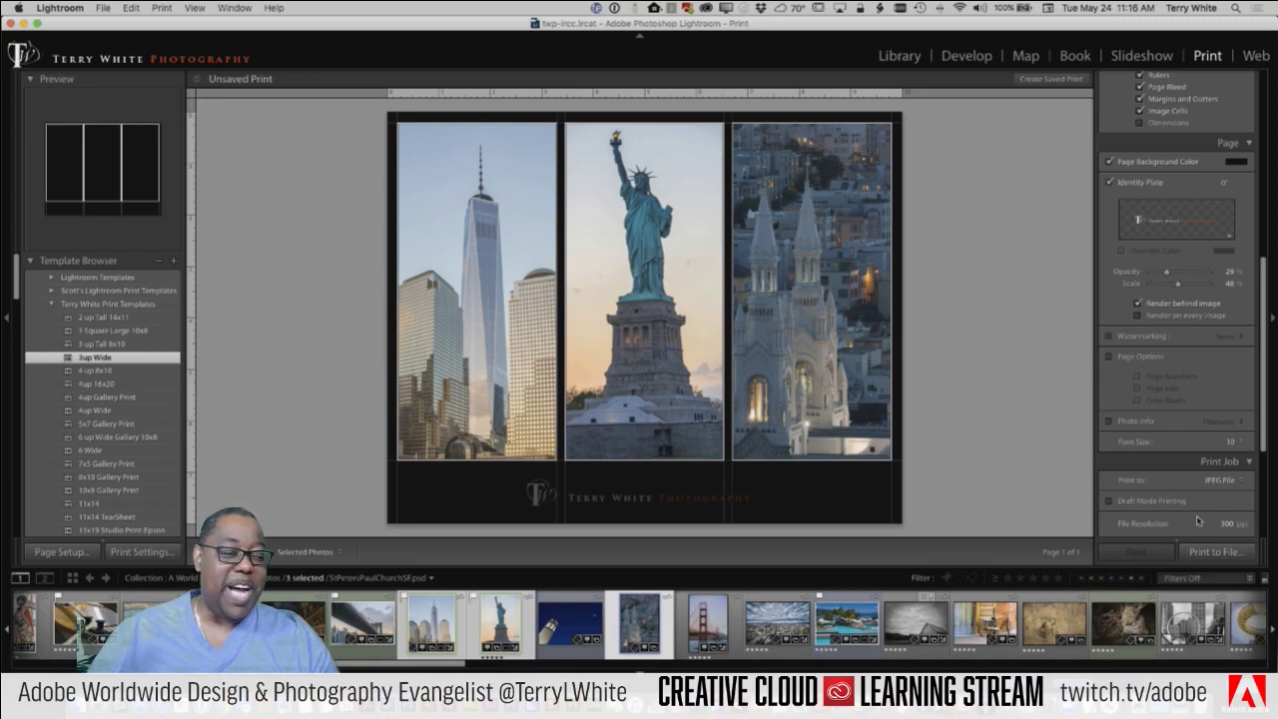
Step: Disable Print Sharpening, keep the sRGB colour profile, and begin printing to a JPEG file
scroll(1213, 509, down, 3)
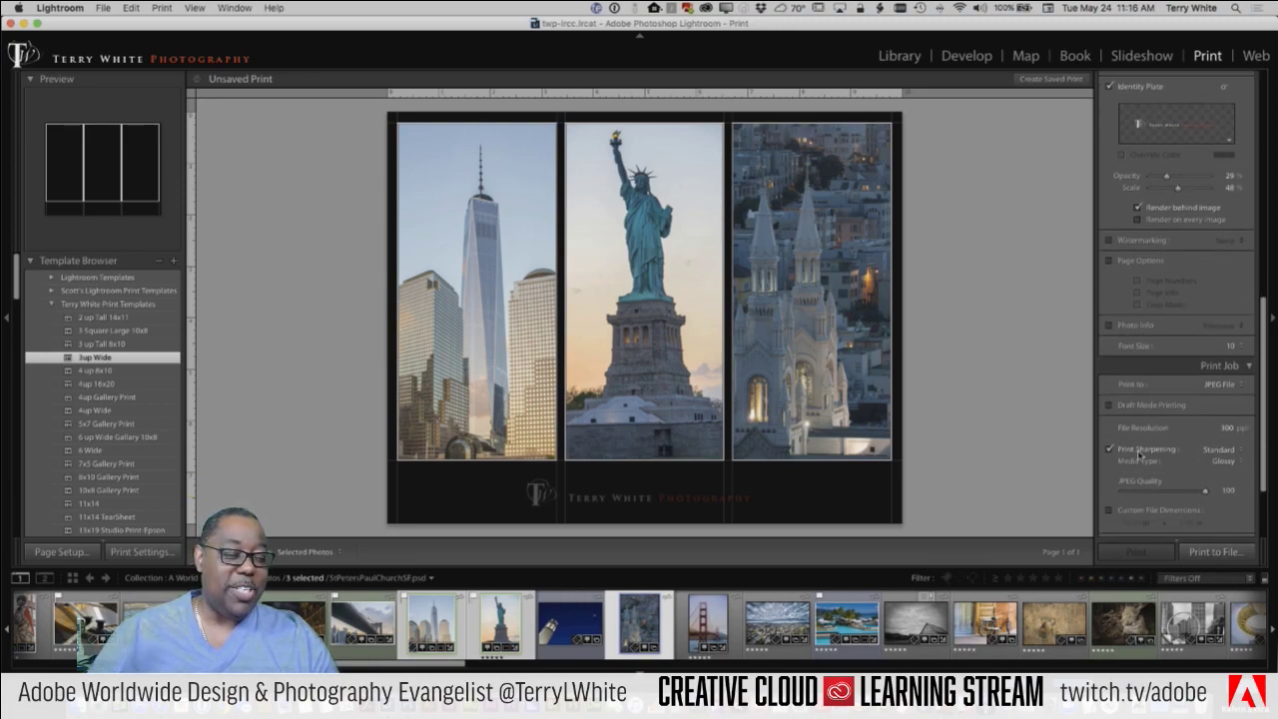
click(1141, 450)
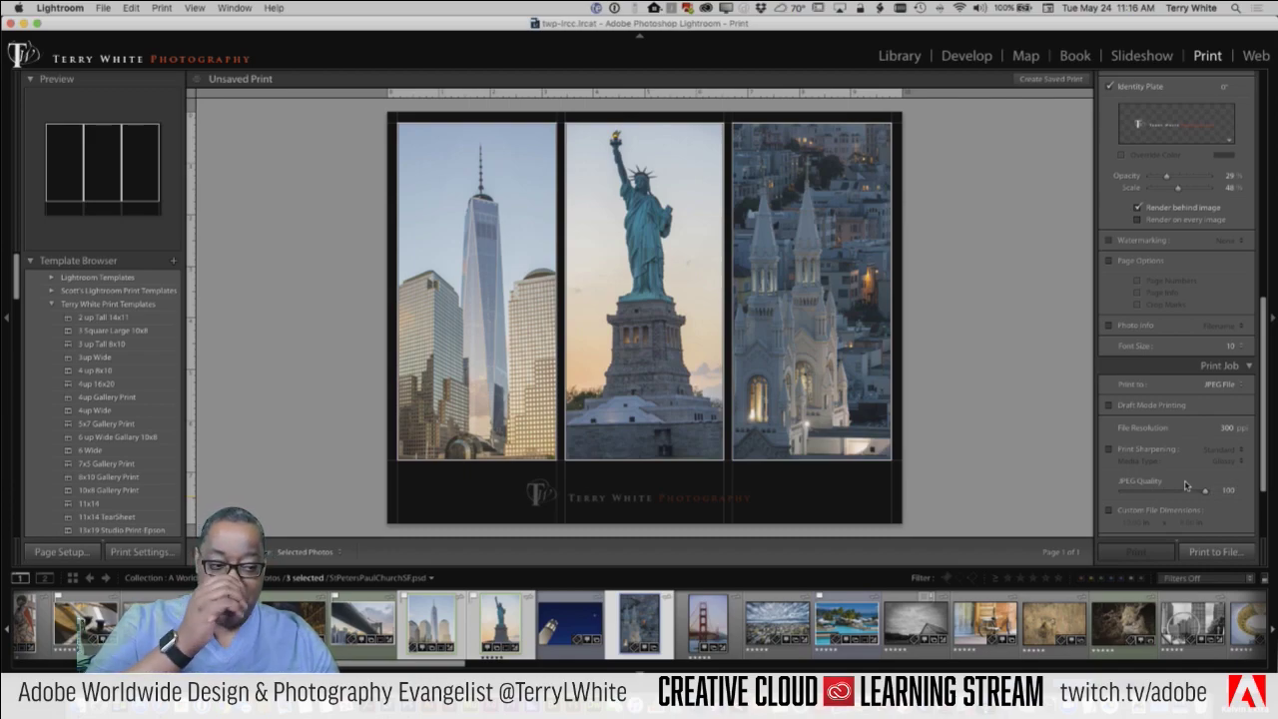
scroll(1188, 496, down, 2)
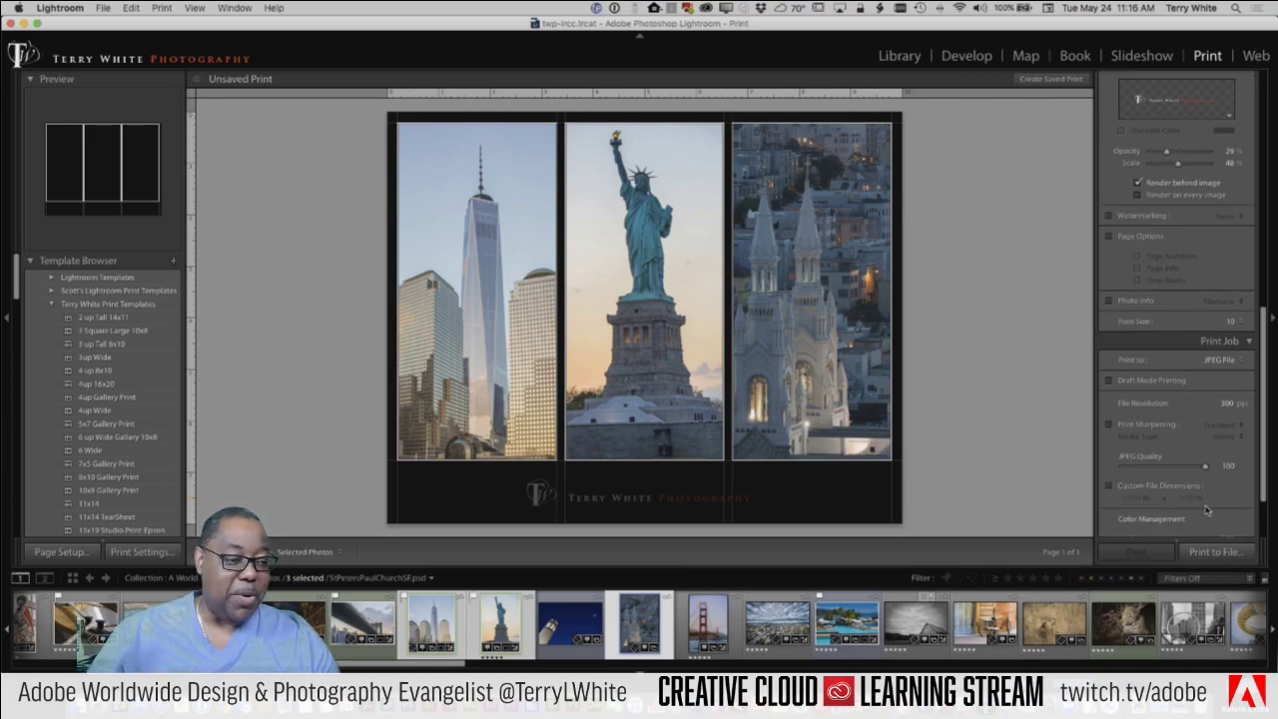
scroll(1163, 469, down, 3)
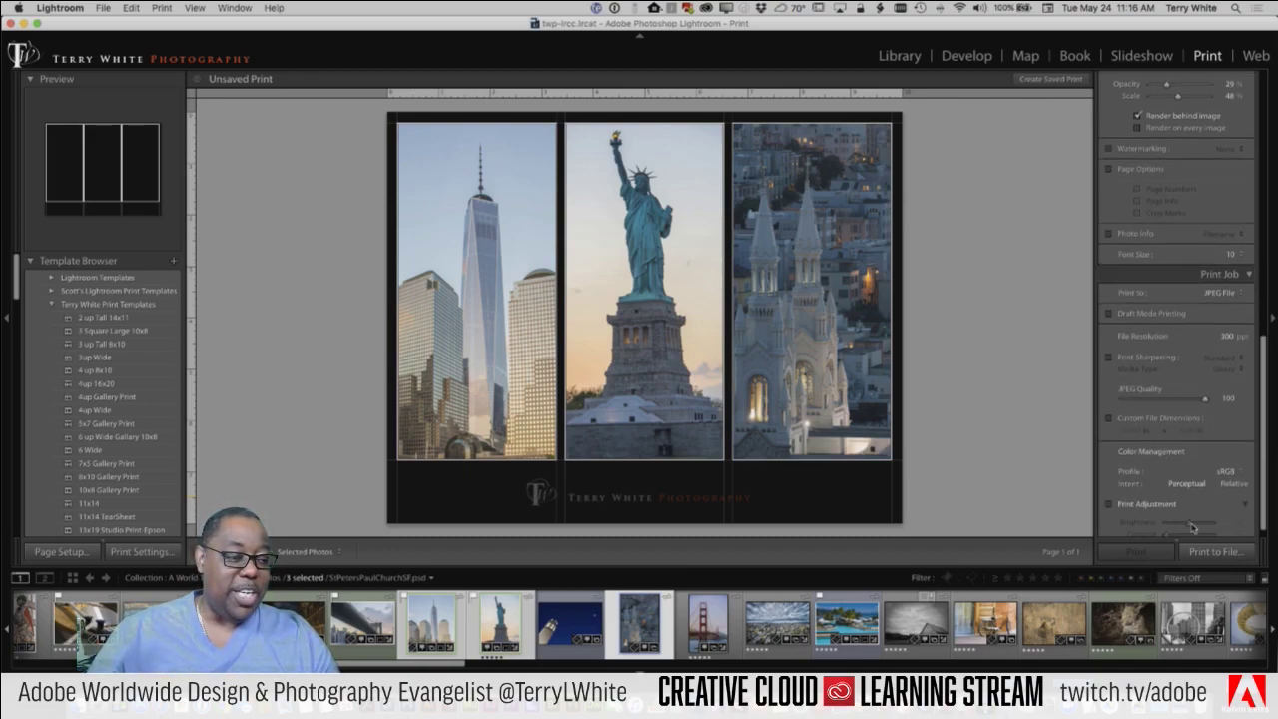
scroll(1216, 512, down, 1)
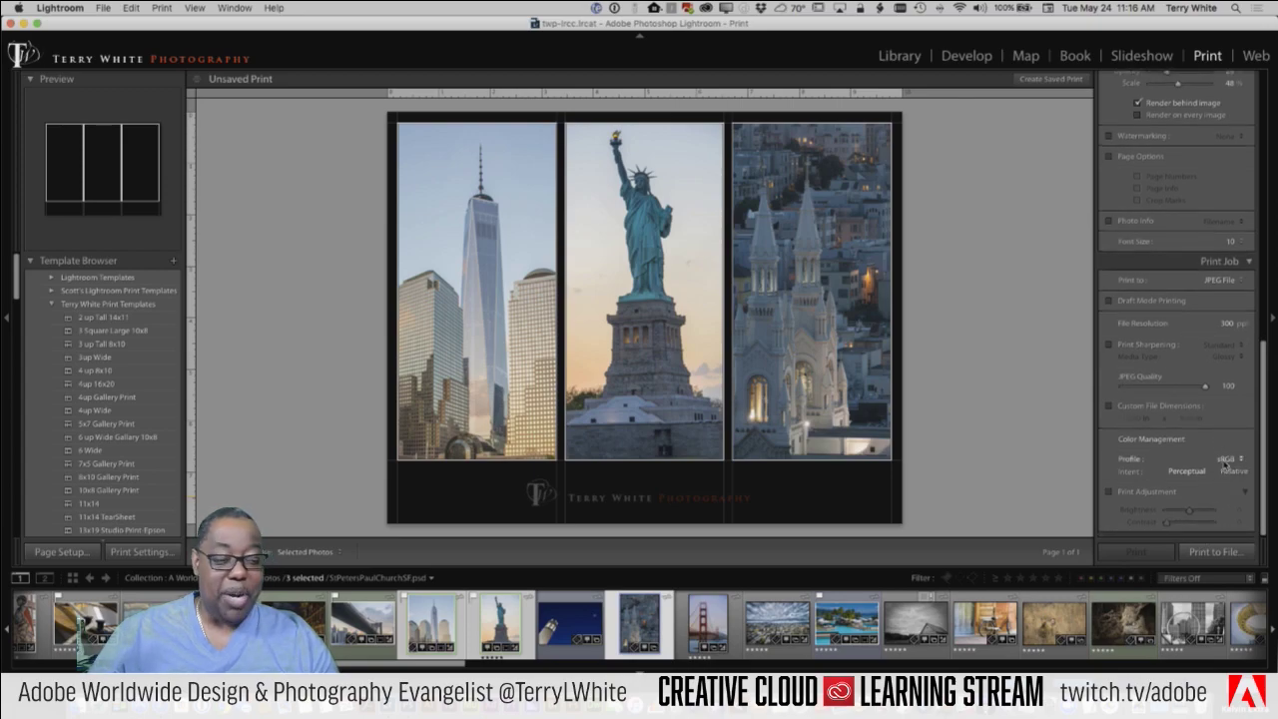
click(1225, 460)
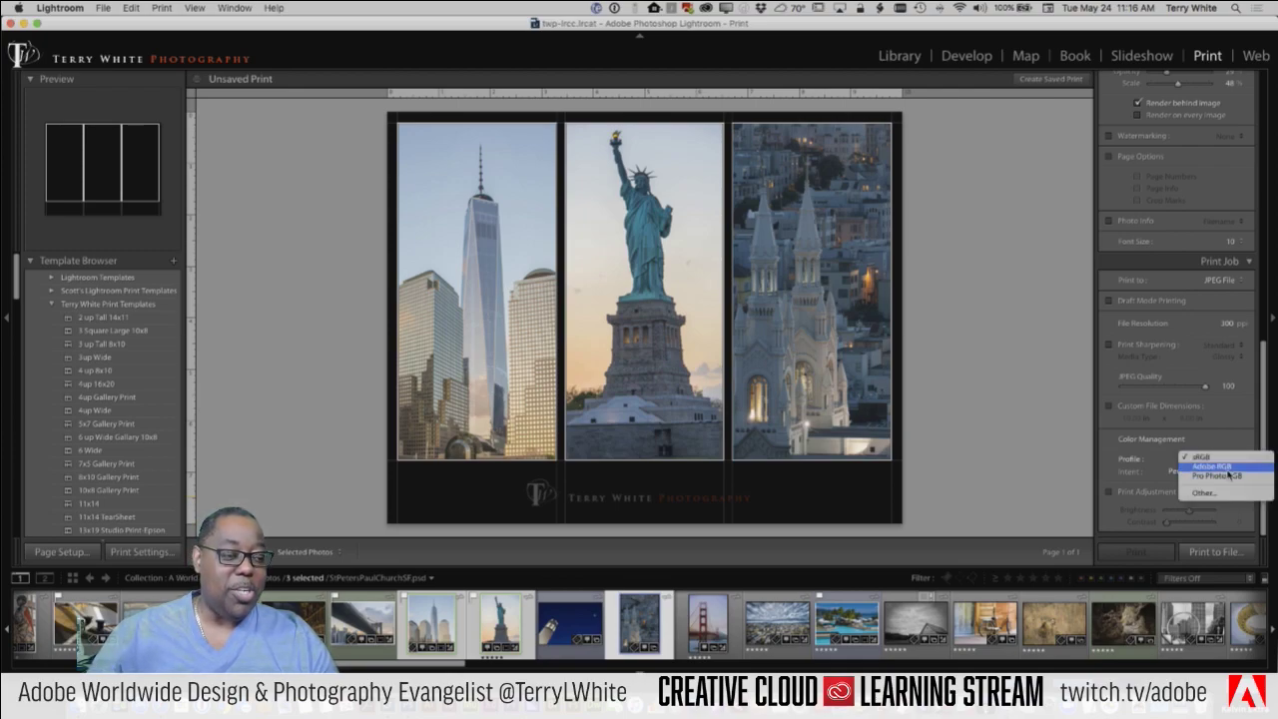
click(1228, 456)
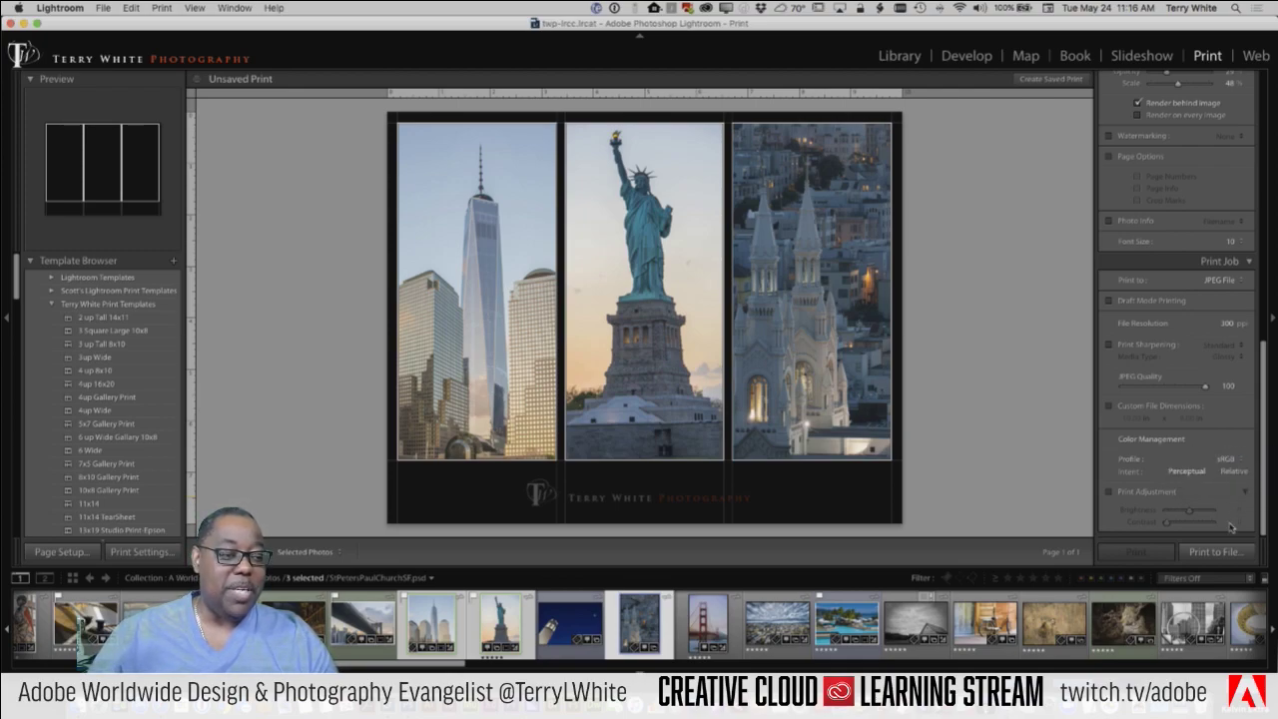
click(1222, 552)
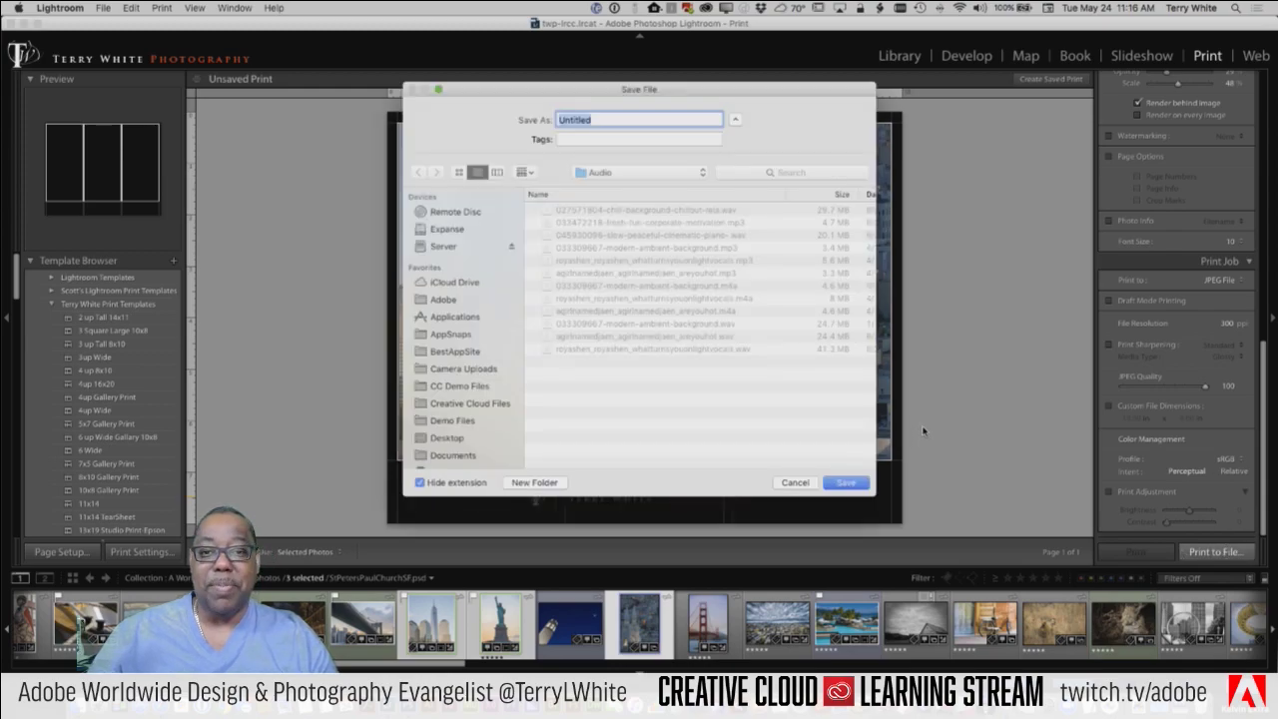
Step: Save the triptych to the Desktop as the JPEG file NY-SF
key(super+shift+d)
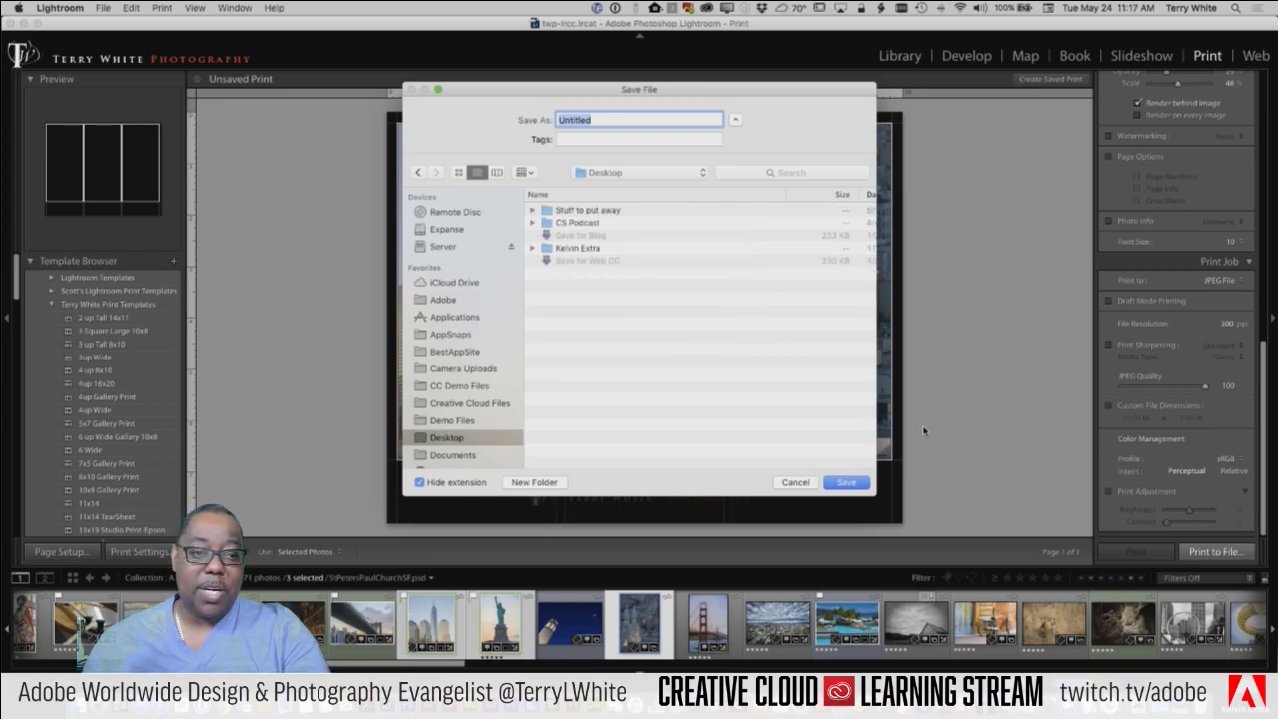
text(NW)
key(BackSpace)
text(Y-)
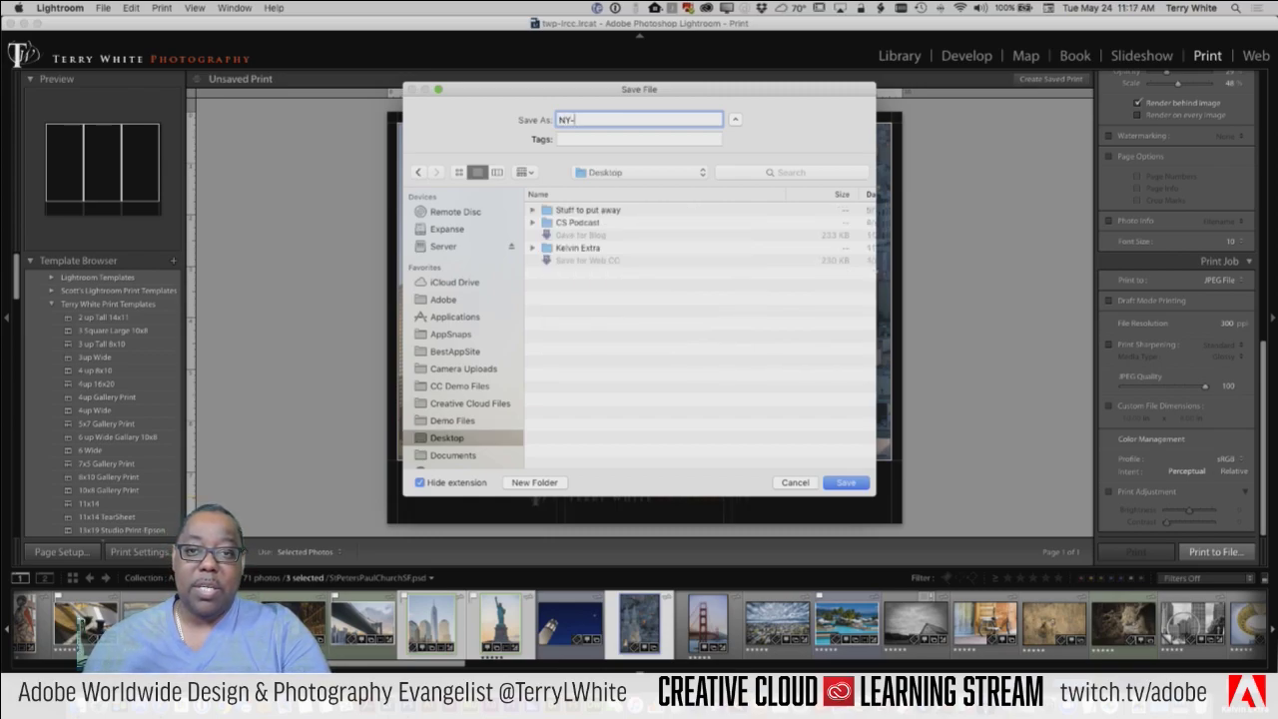
text(SF)
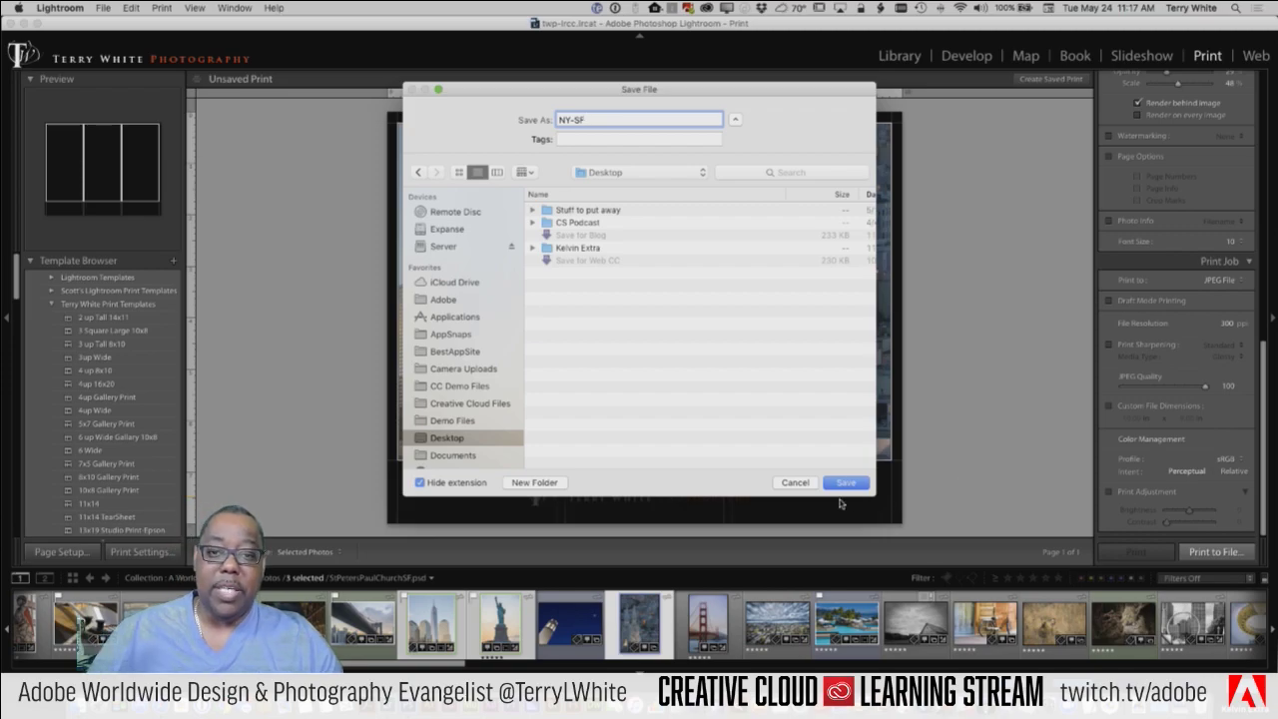
click(844, 484)
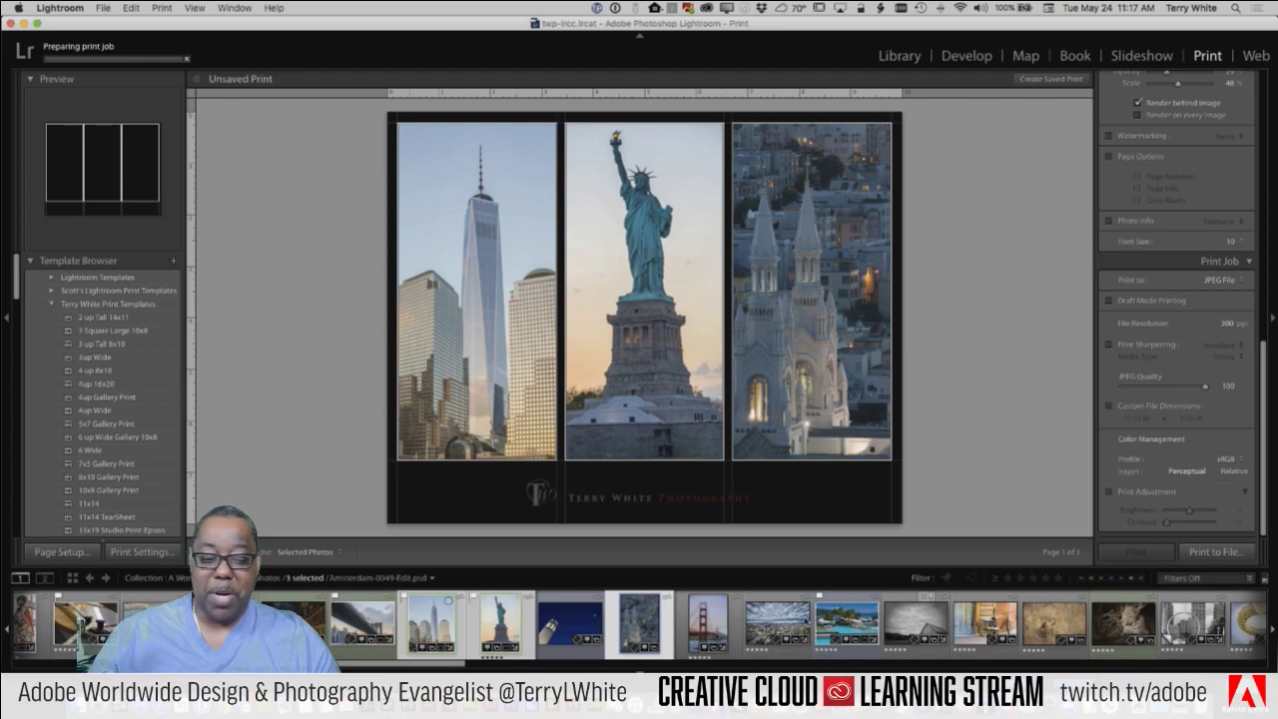
Step: Select only the black-and-white interior photo in the filmstrip so it fills the first cell
scroll(888, 629, right, 3)
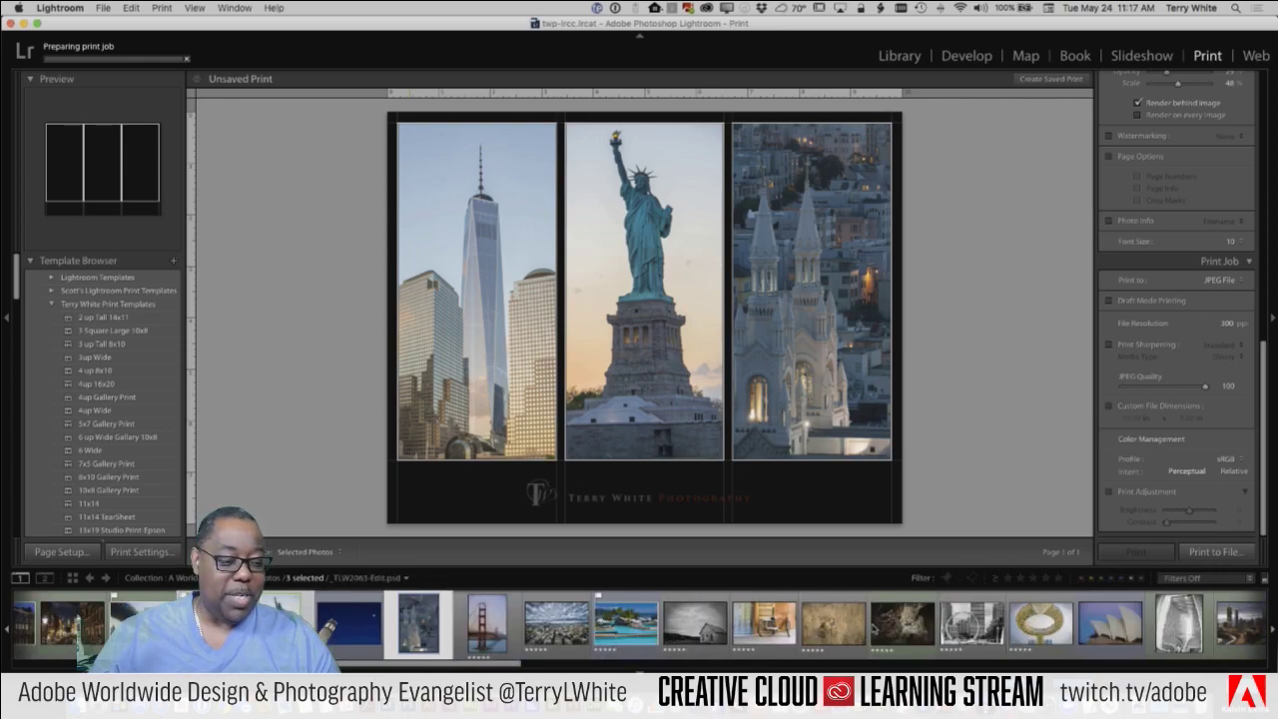
scroll(1167, 614, right, 3)
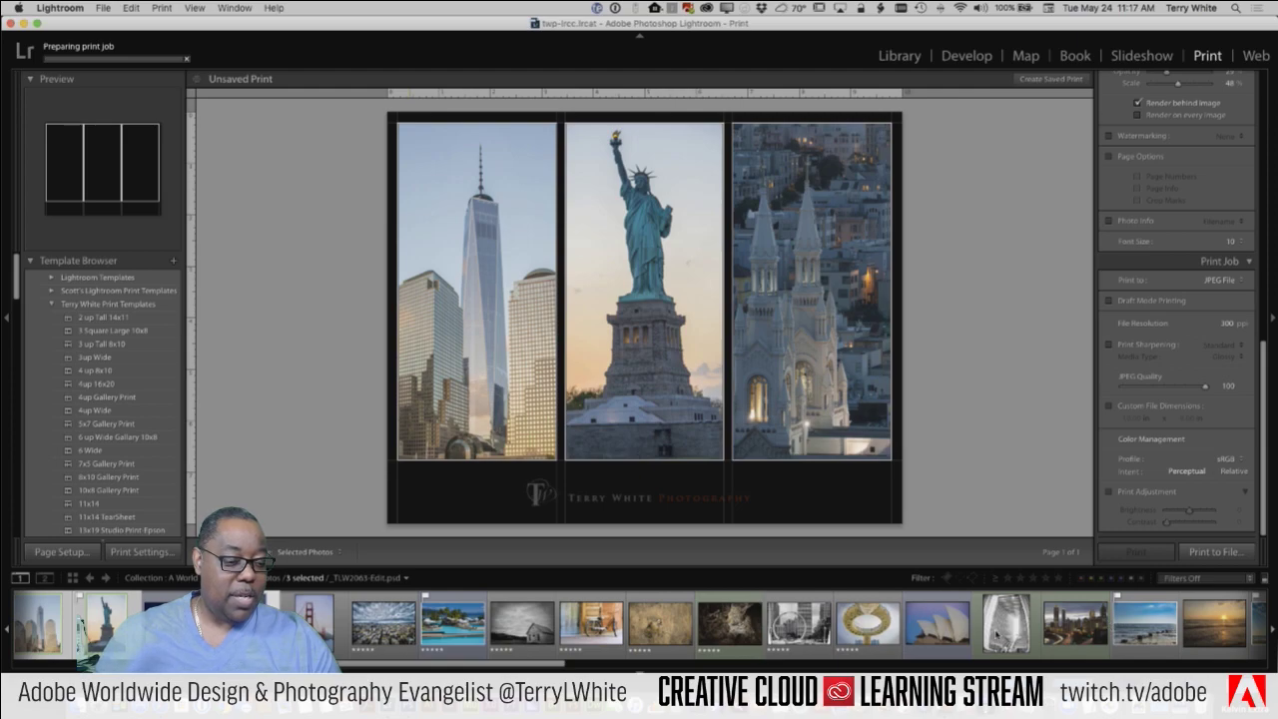
scroll(1015, 627, right, 4)
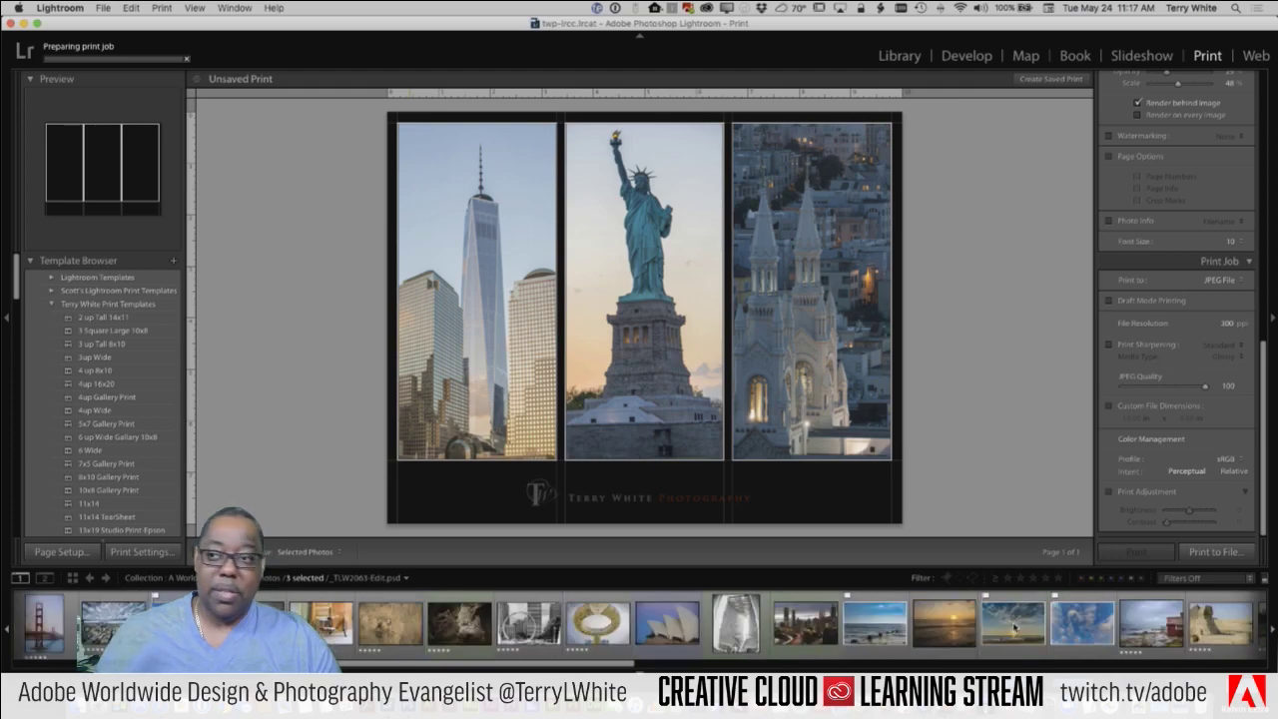
scroll(1014, 627, right, 1)
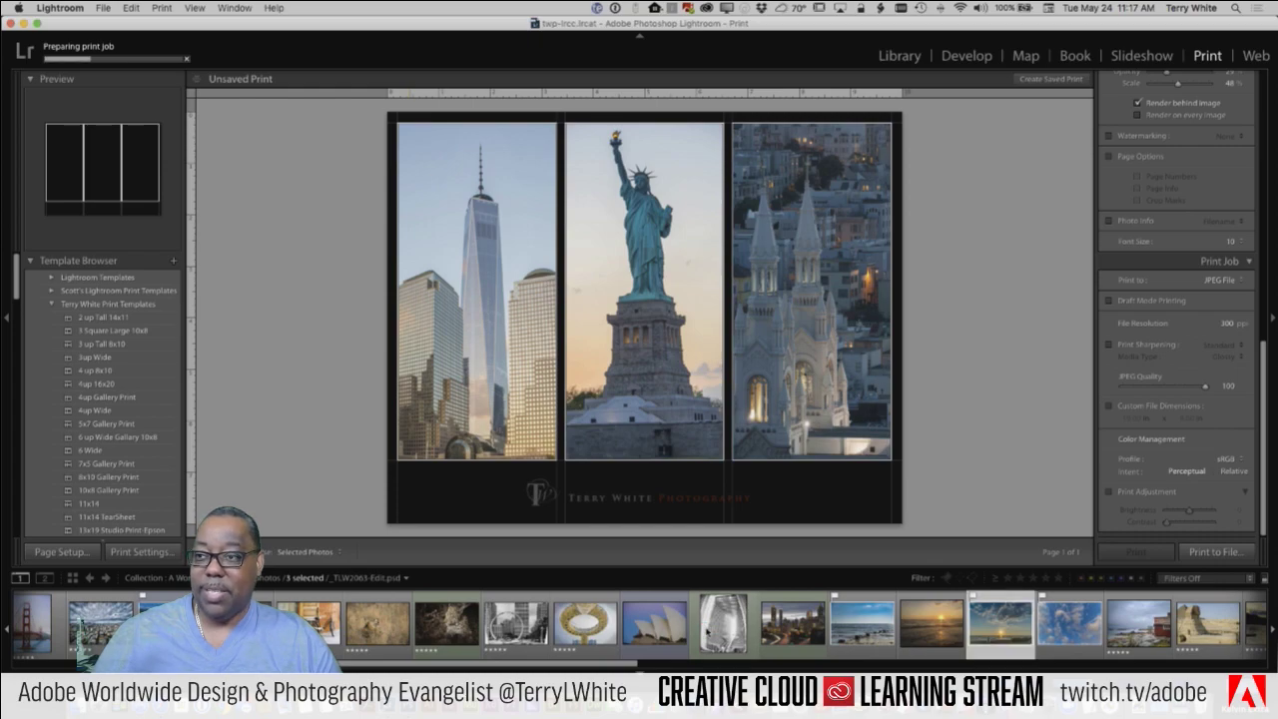
click(723, 623)
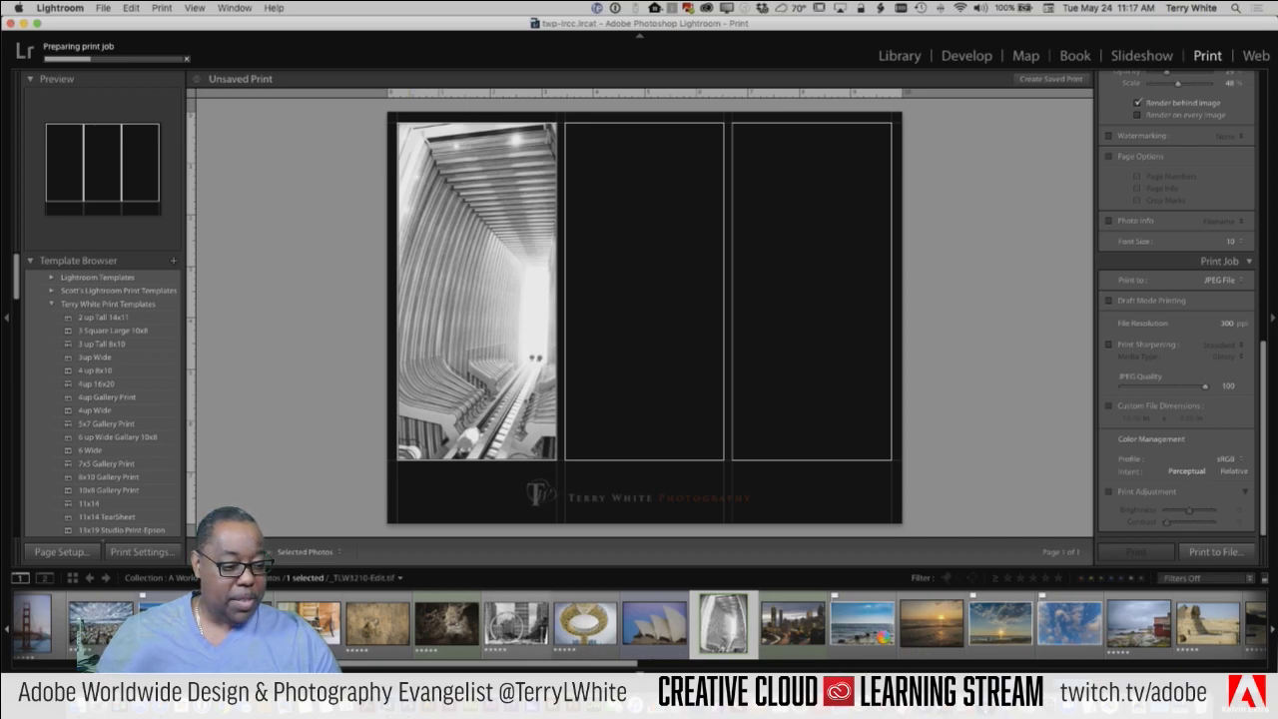
Step: Add the Eiffel Tower and red Moscow building photos to the middle and third cells
scroll(689, 631, right, 1)
scroll(689, 631, right, 5)
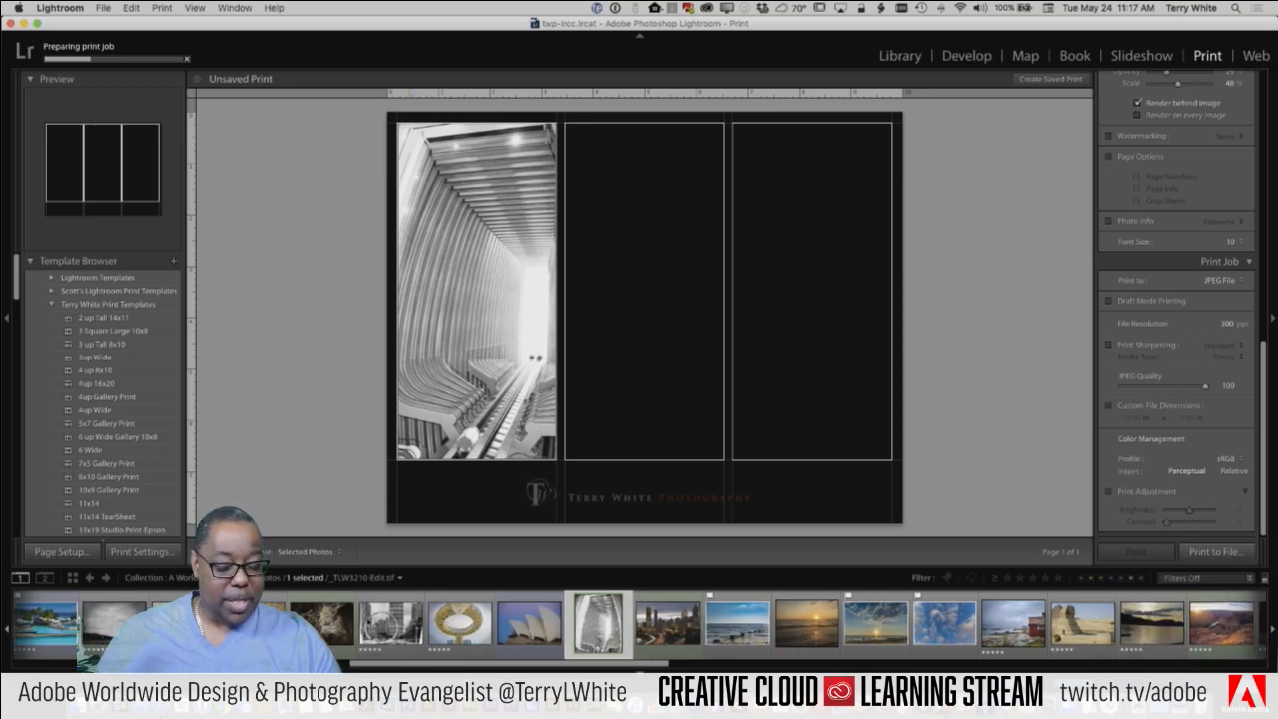
scroll(417, 624, right, 4)
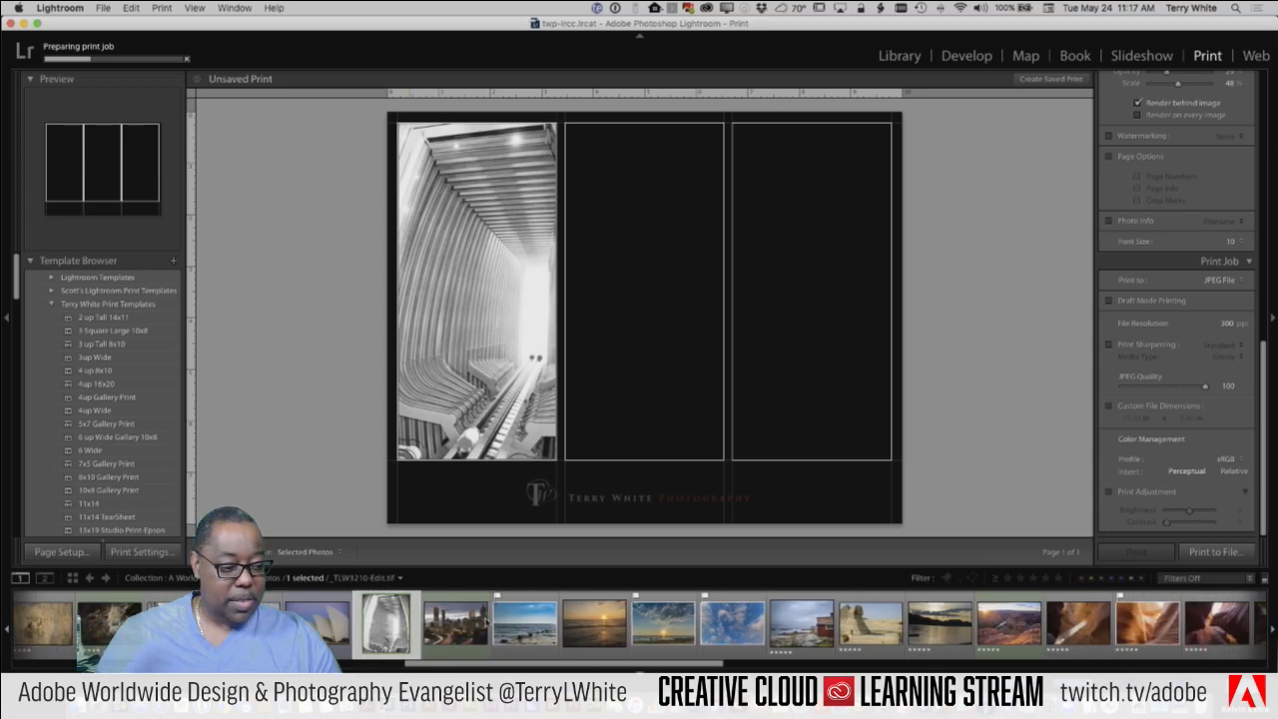
scroll(639, 623, right, 2)
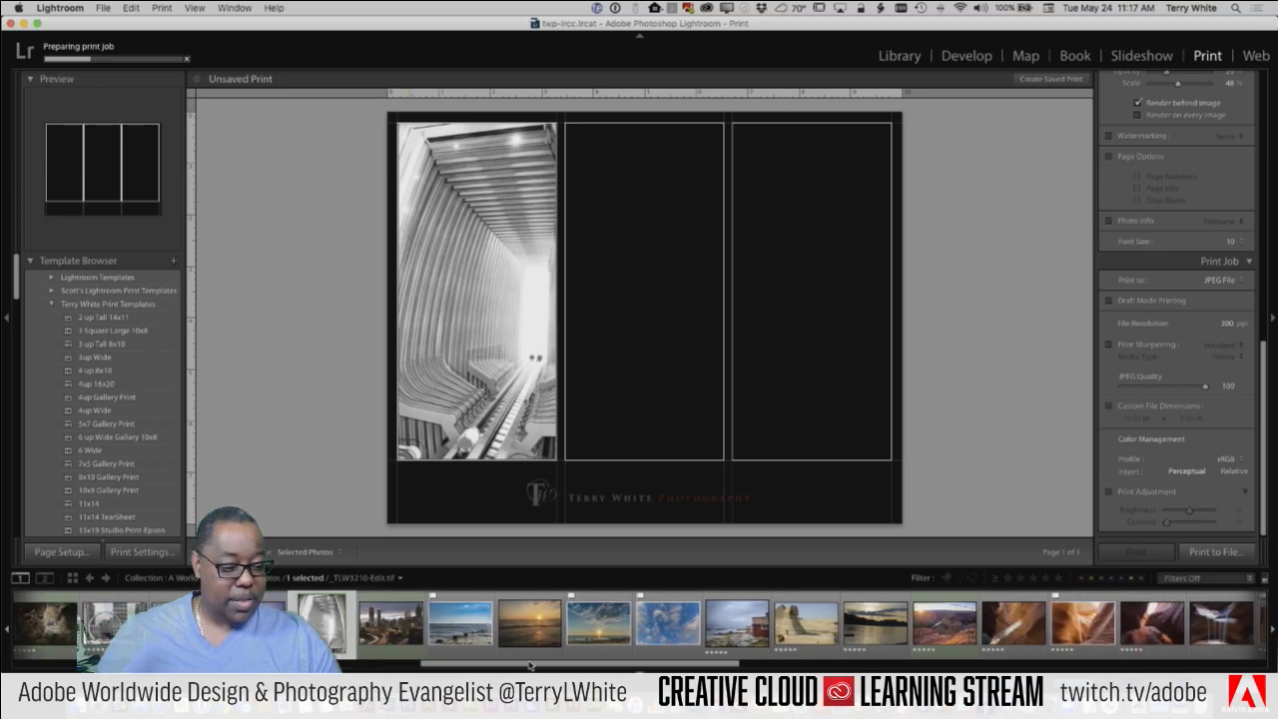
scroll(533, 667, right, 10)
scroll(540, 667, right, 10)
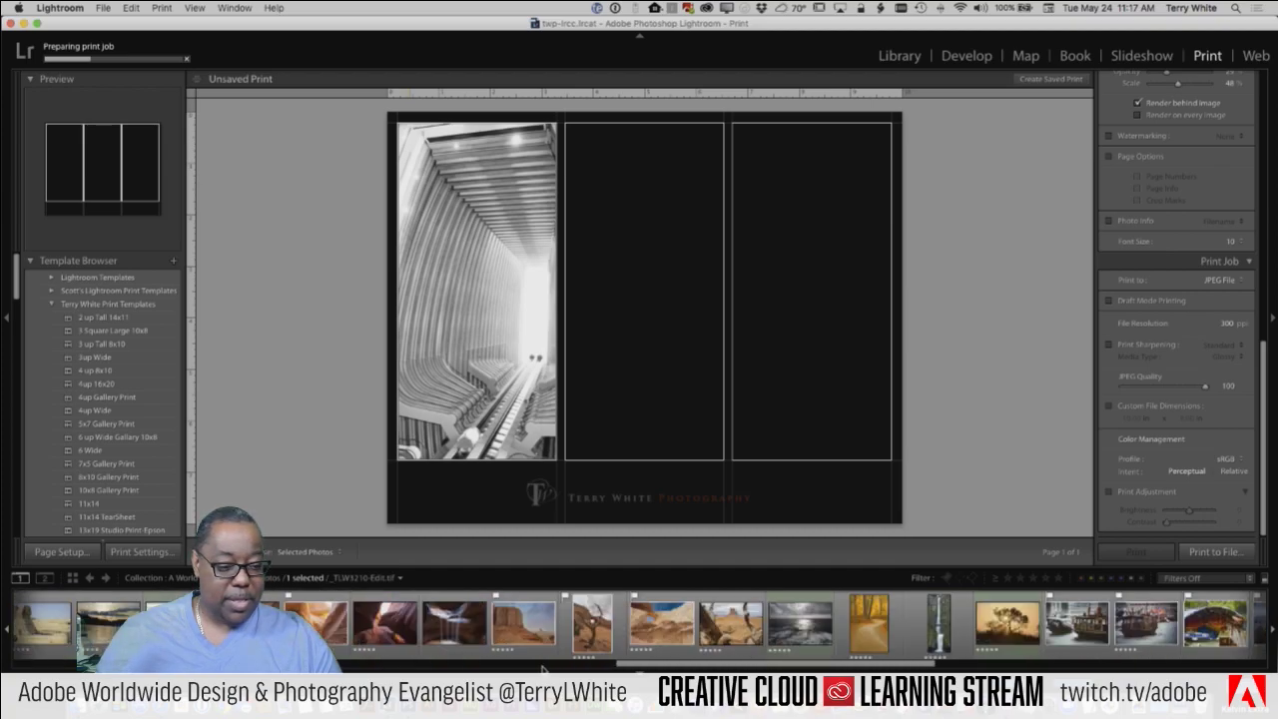
scroll(639, 625, right, 10)
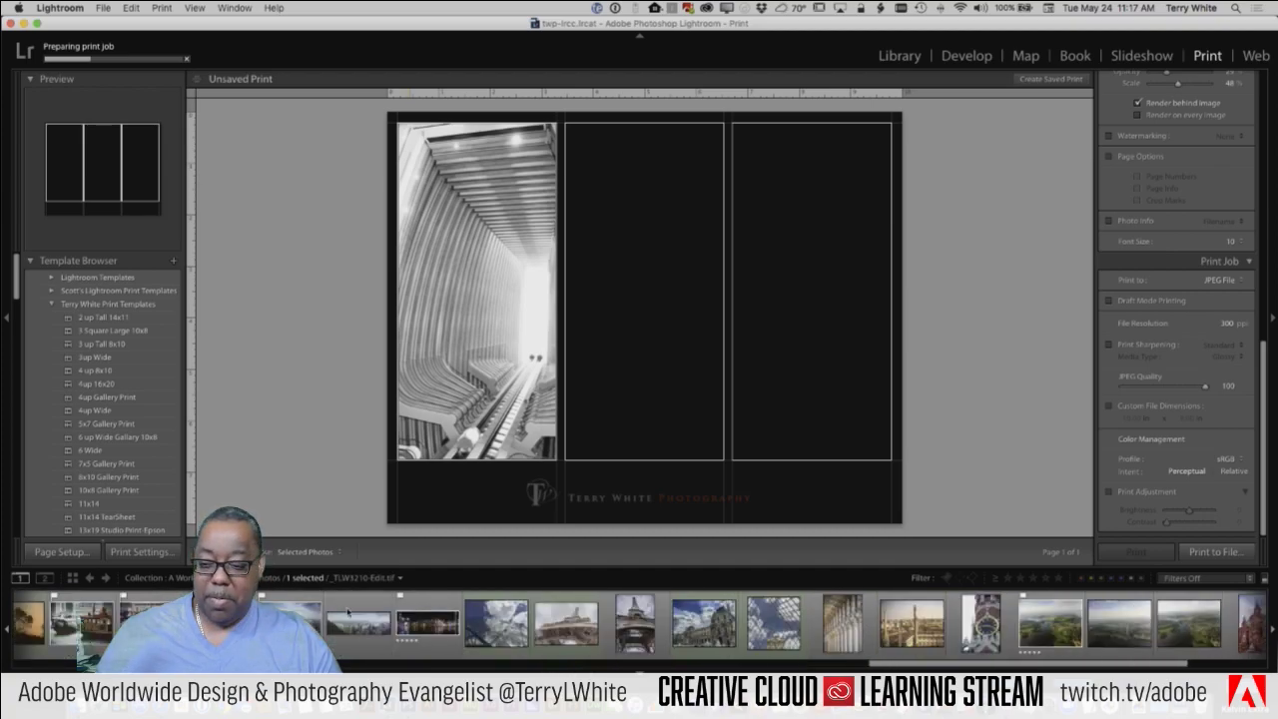
scroll(639, 624, right, 3)
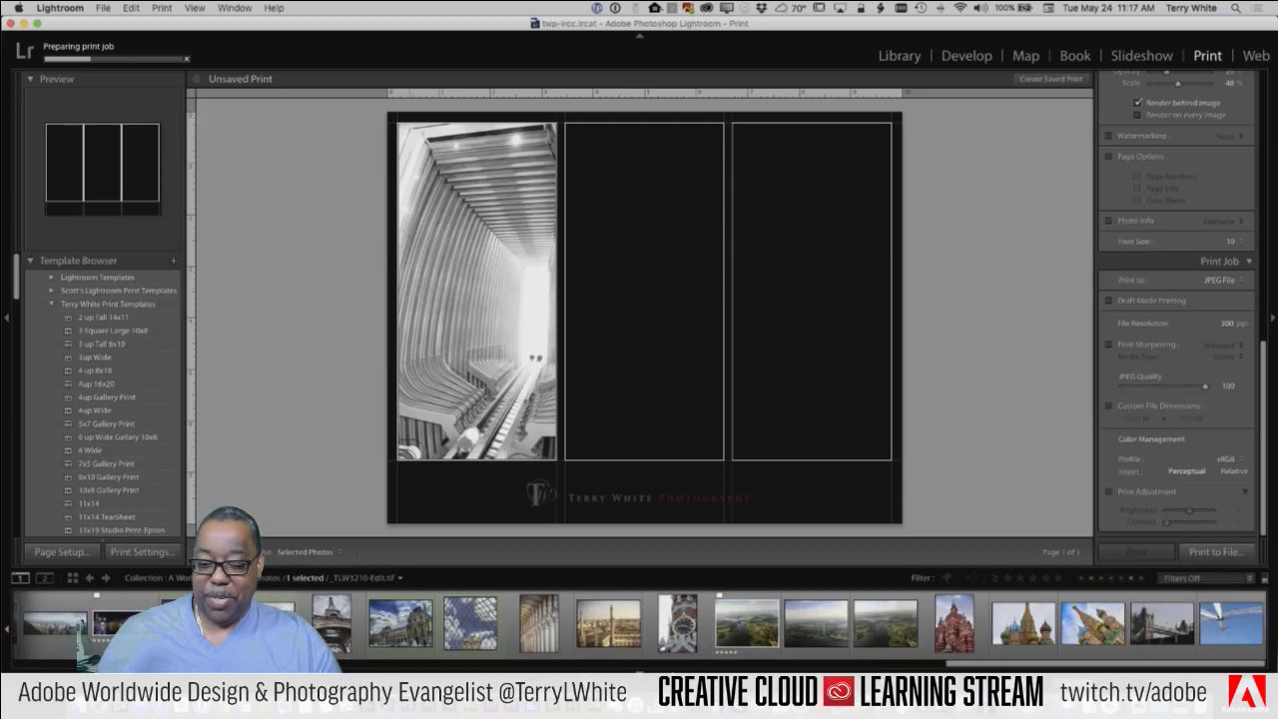
scroll(667, 625, left, 5)
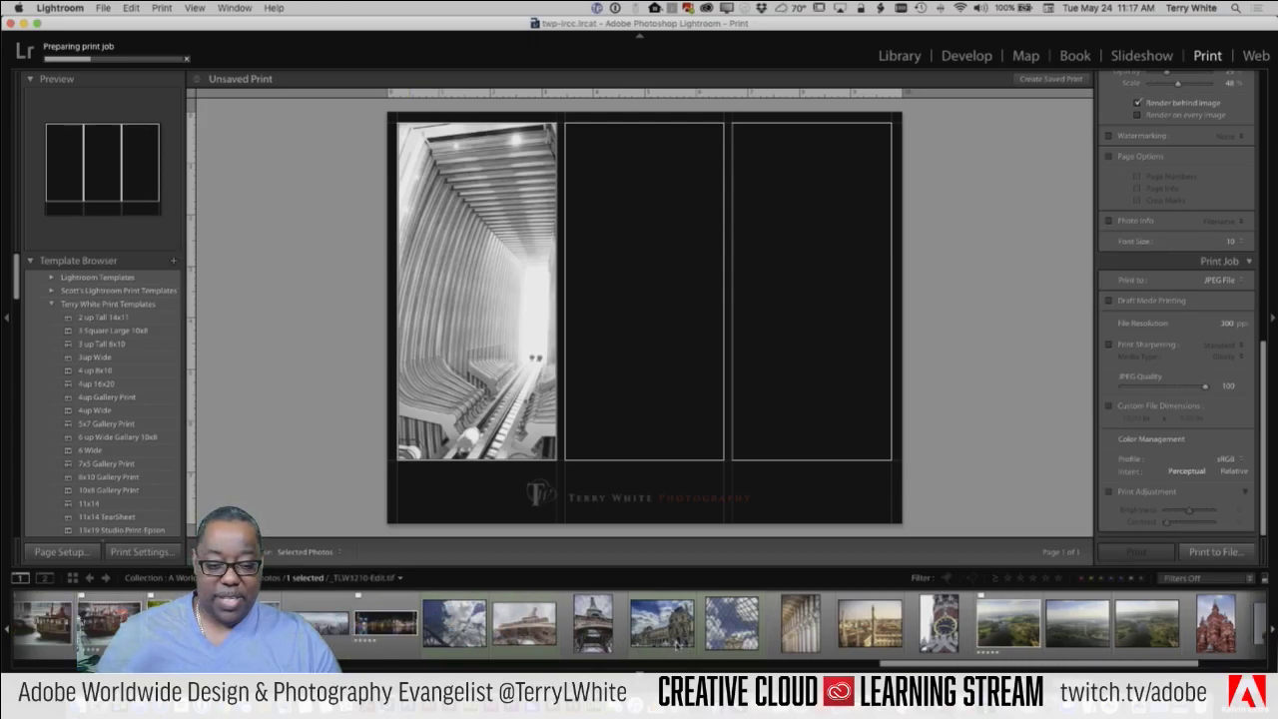
scroll(749, 637, left, 3)
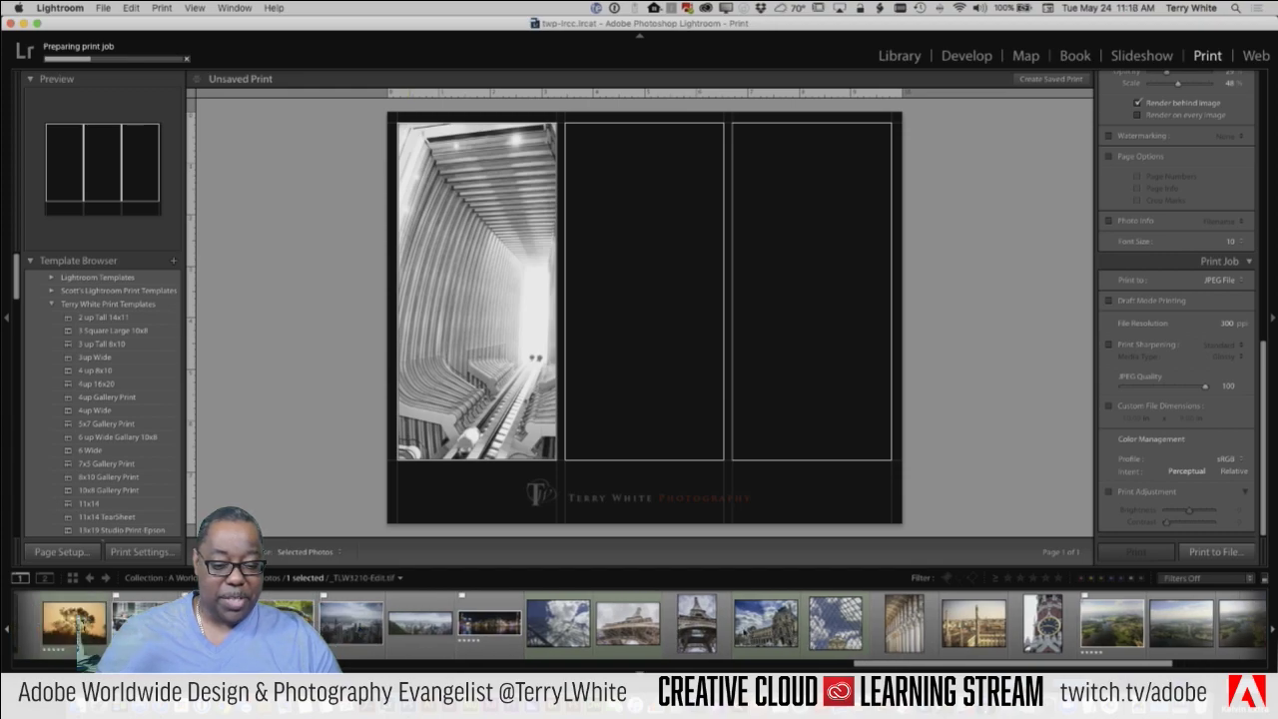
super+click(704, 626)
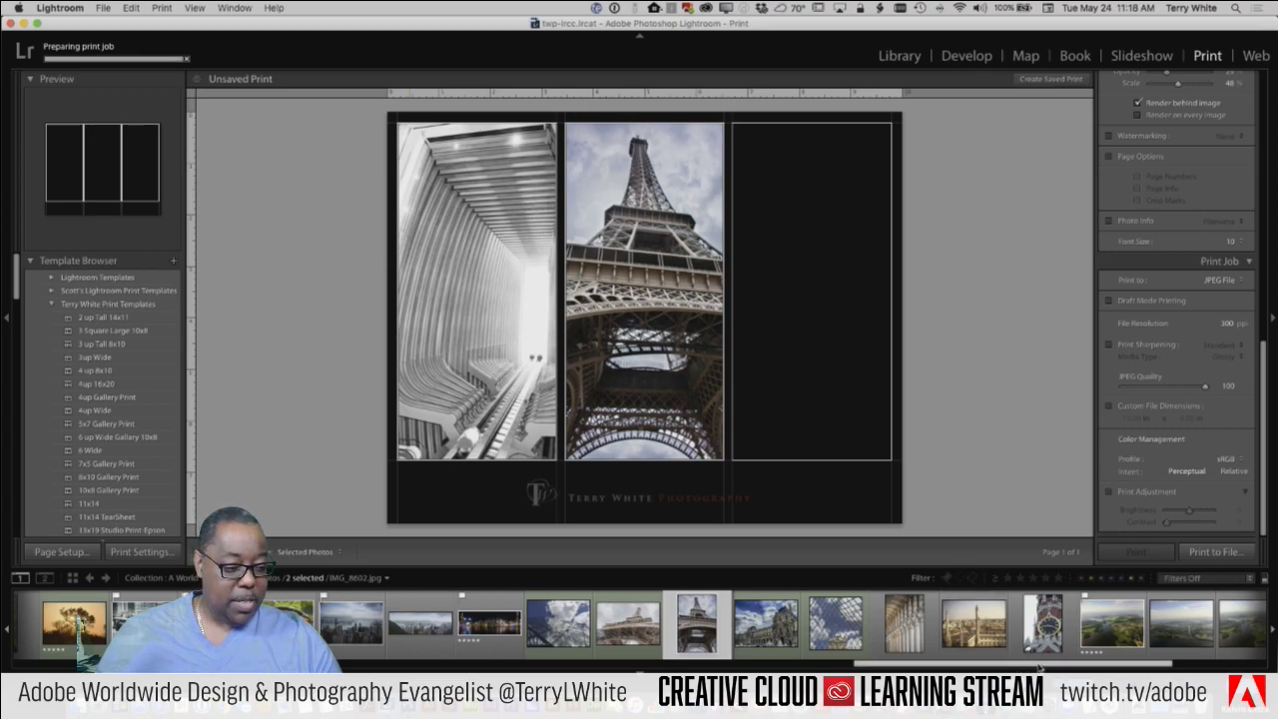
drag(1039, 667, 1152, 669)
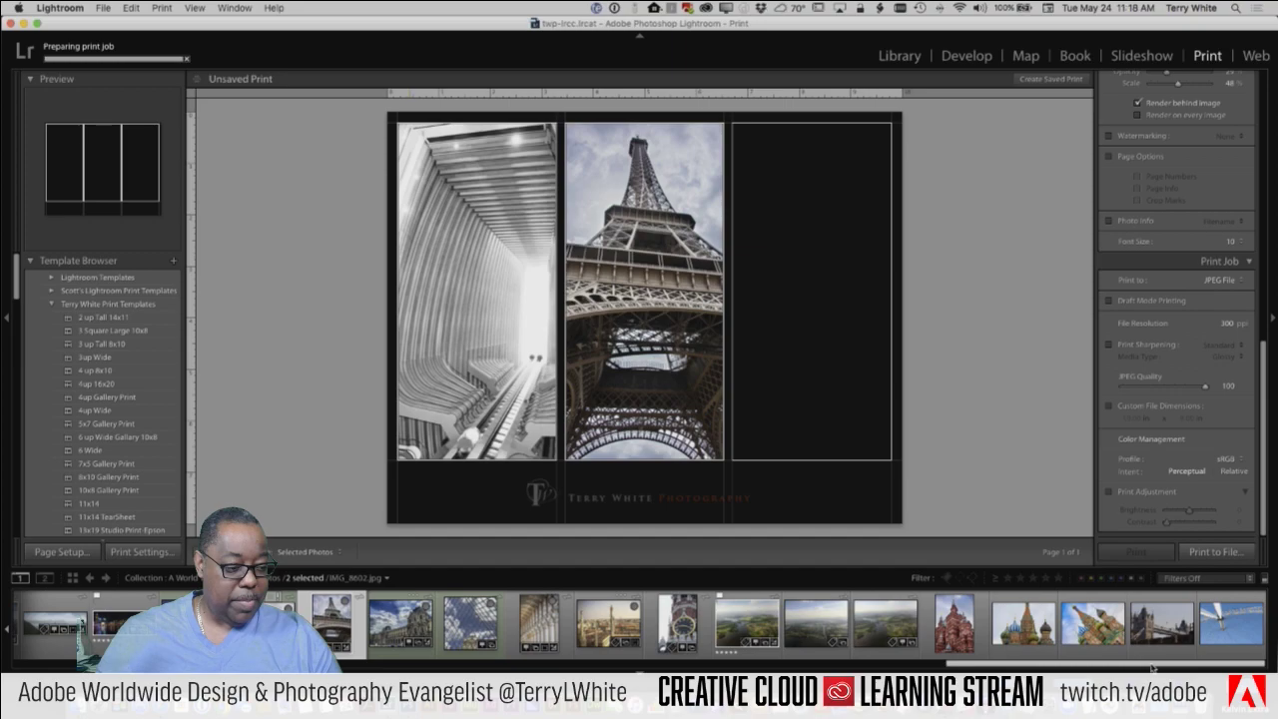
super+click(976, 636)
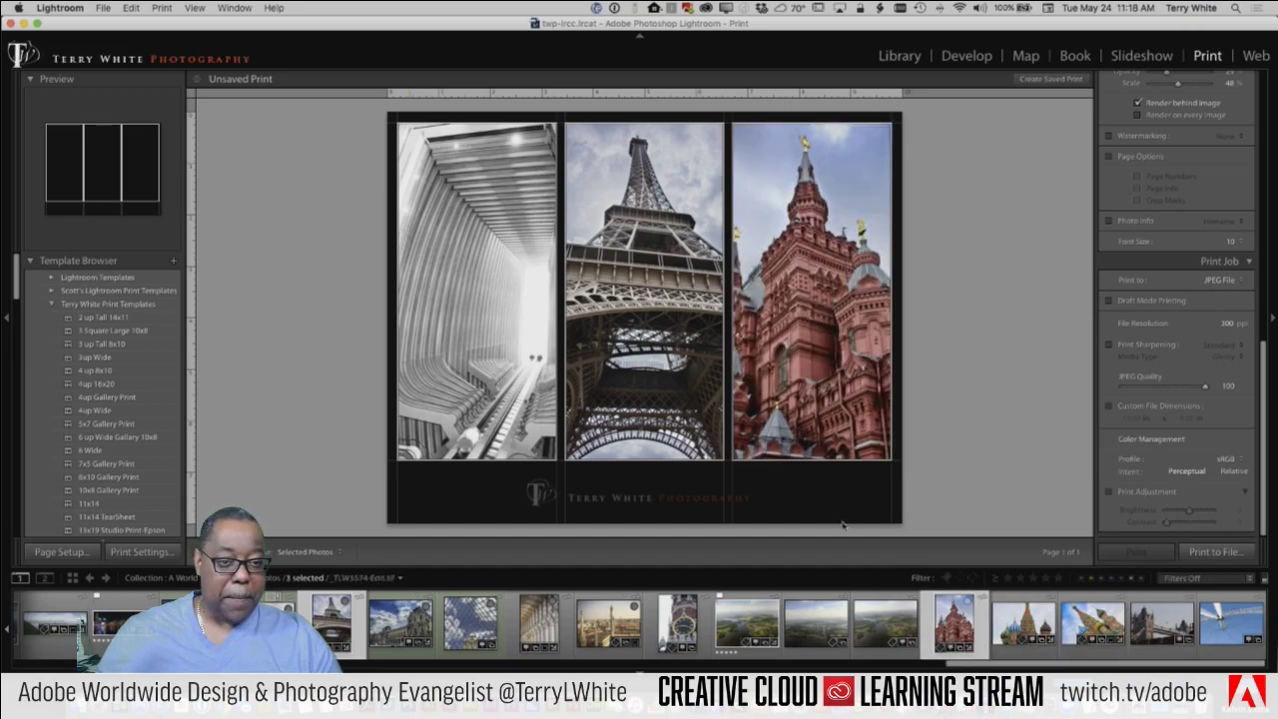
Step: Reframe the interior, Eiffel Tower and Moscow photos by shifting them within their cells
drag(487, 365, 445, 366)
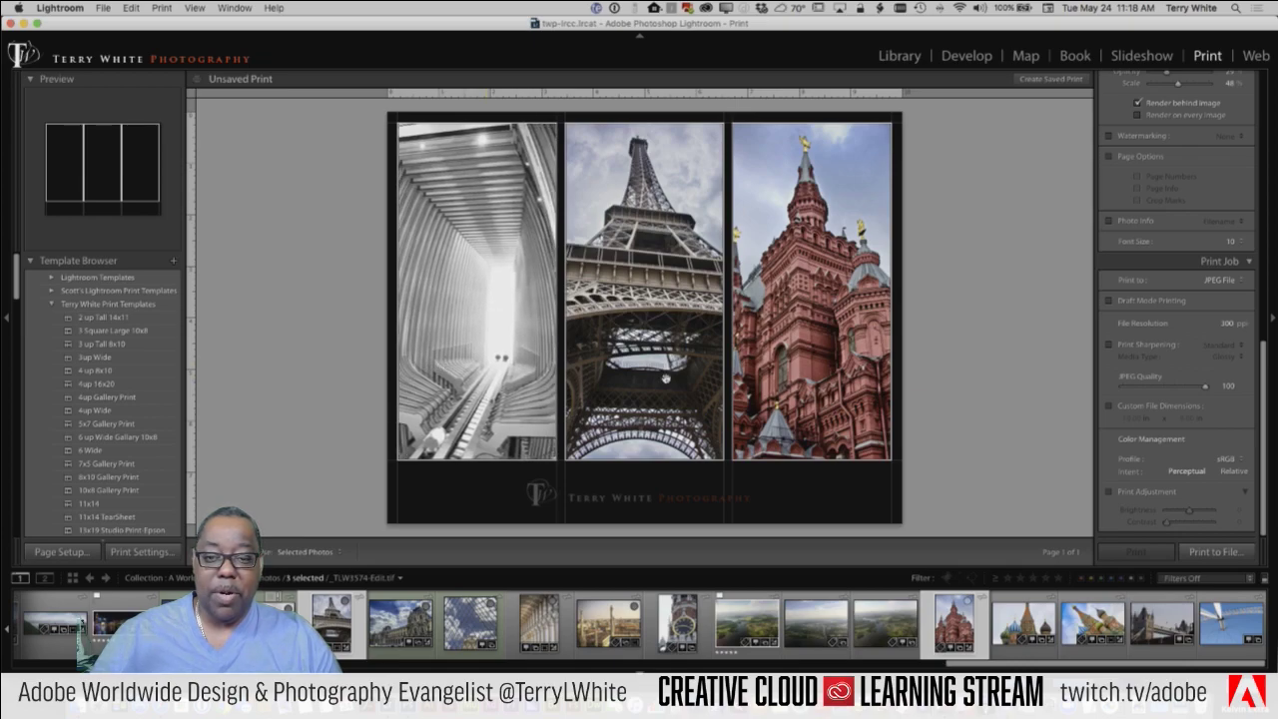
drag(666, 378, 686, 376)
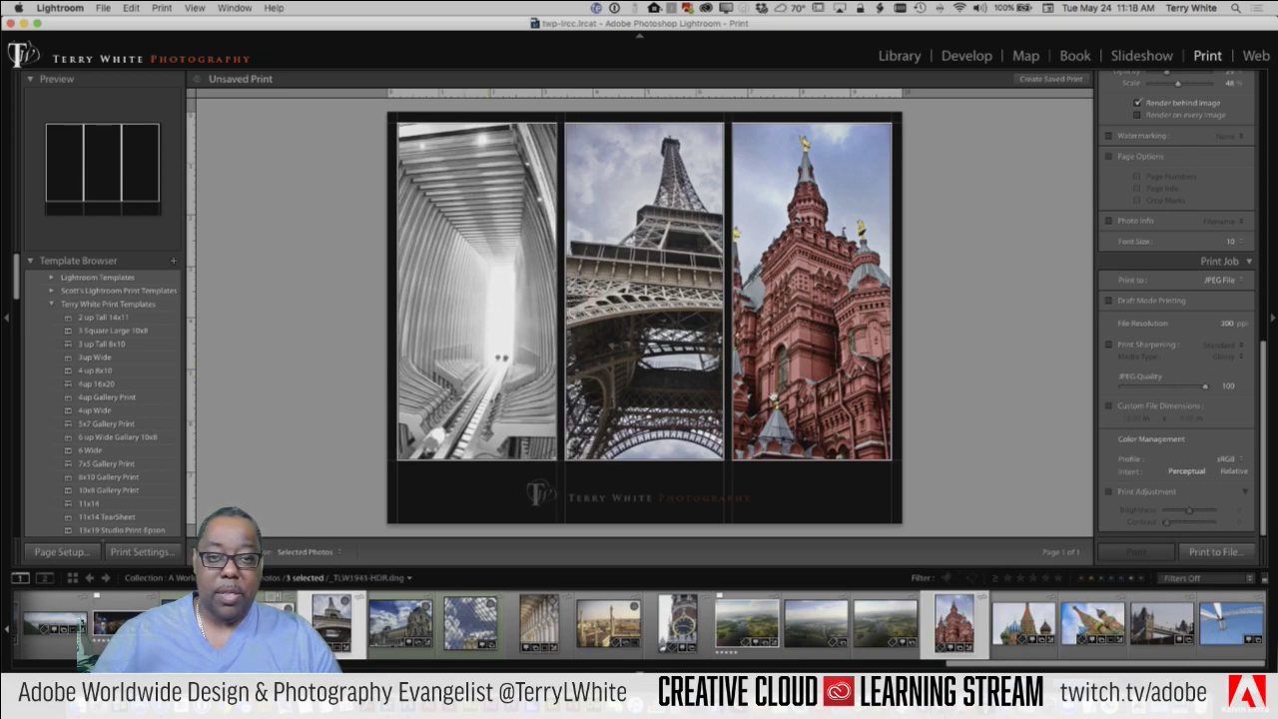
drag(822, 403, 837, 399)
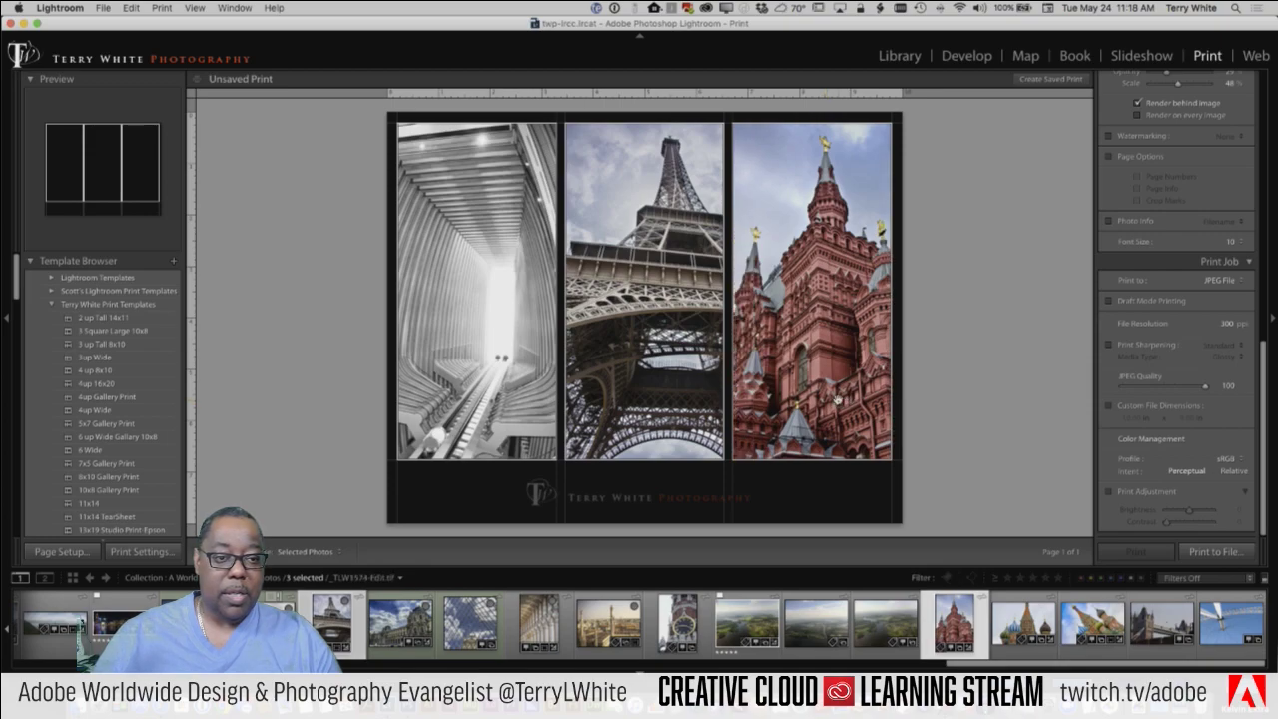
Step: Print the layout to a JPEG file named world
click(1202, 552)
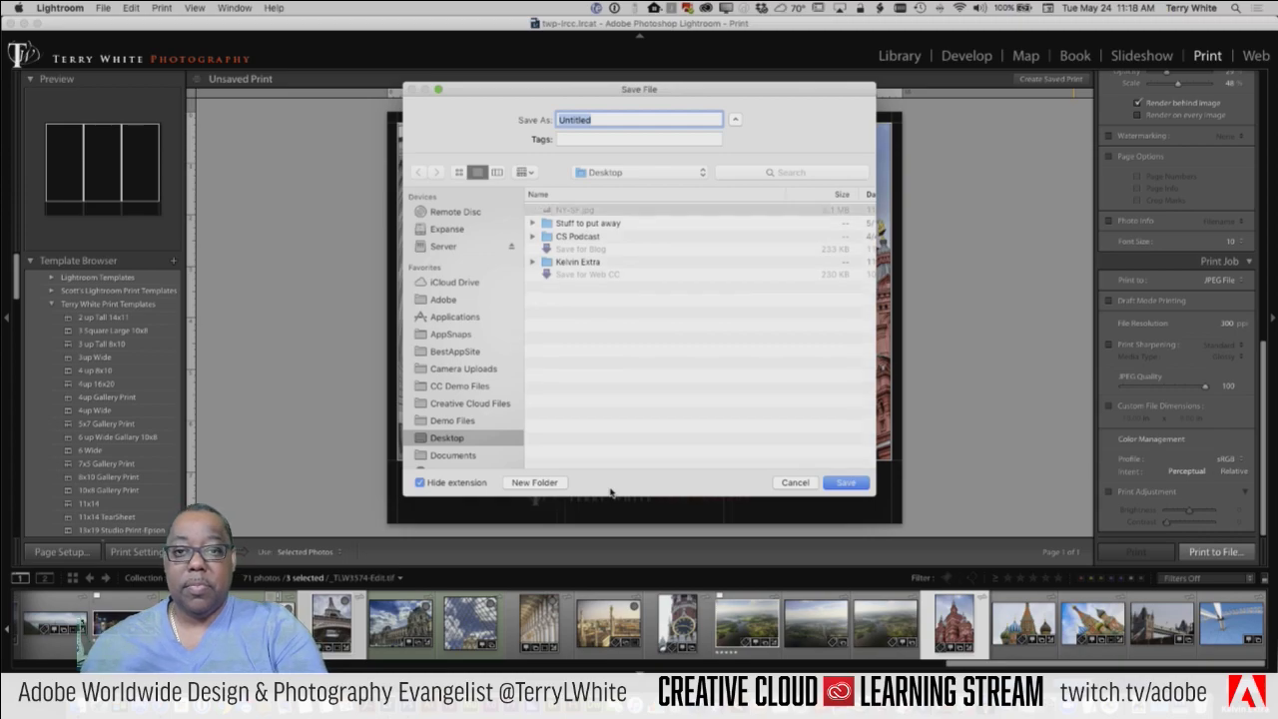
text(world)
key(Return)
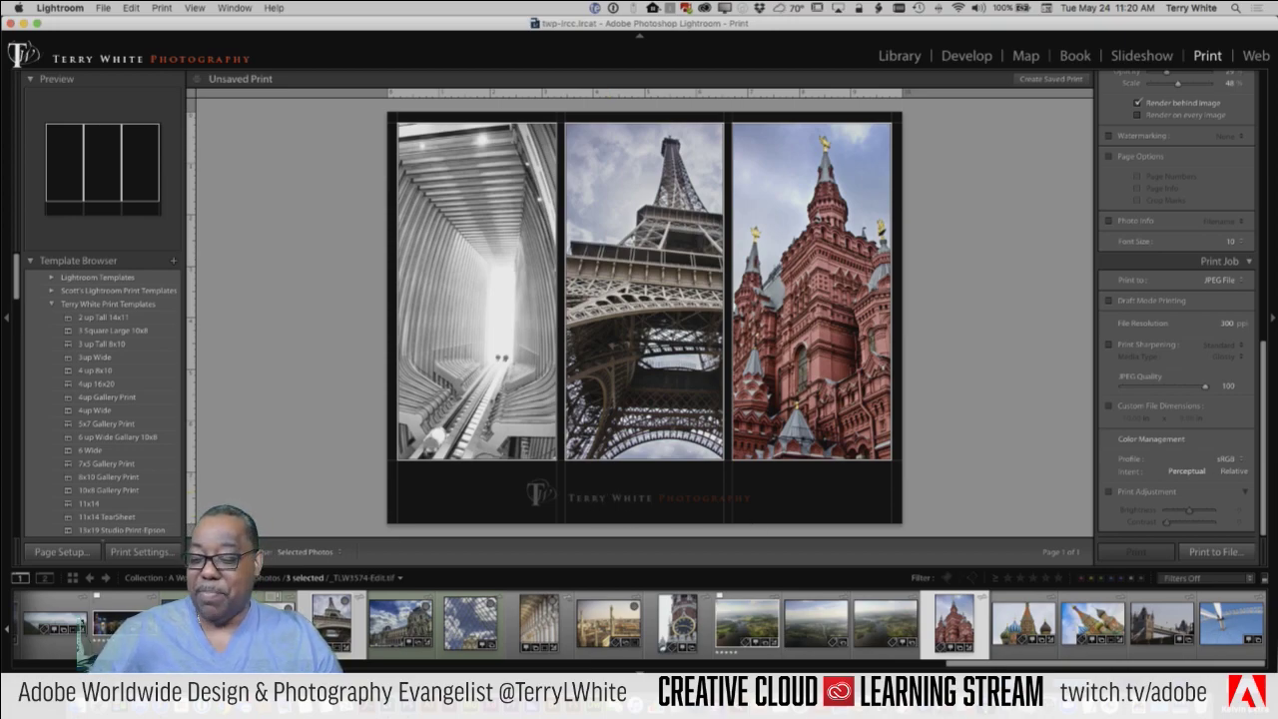
Step: Open the Desktop in Finder and Quick Look NY-SF.jpg, then close the preview
key(super+Tab)
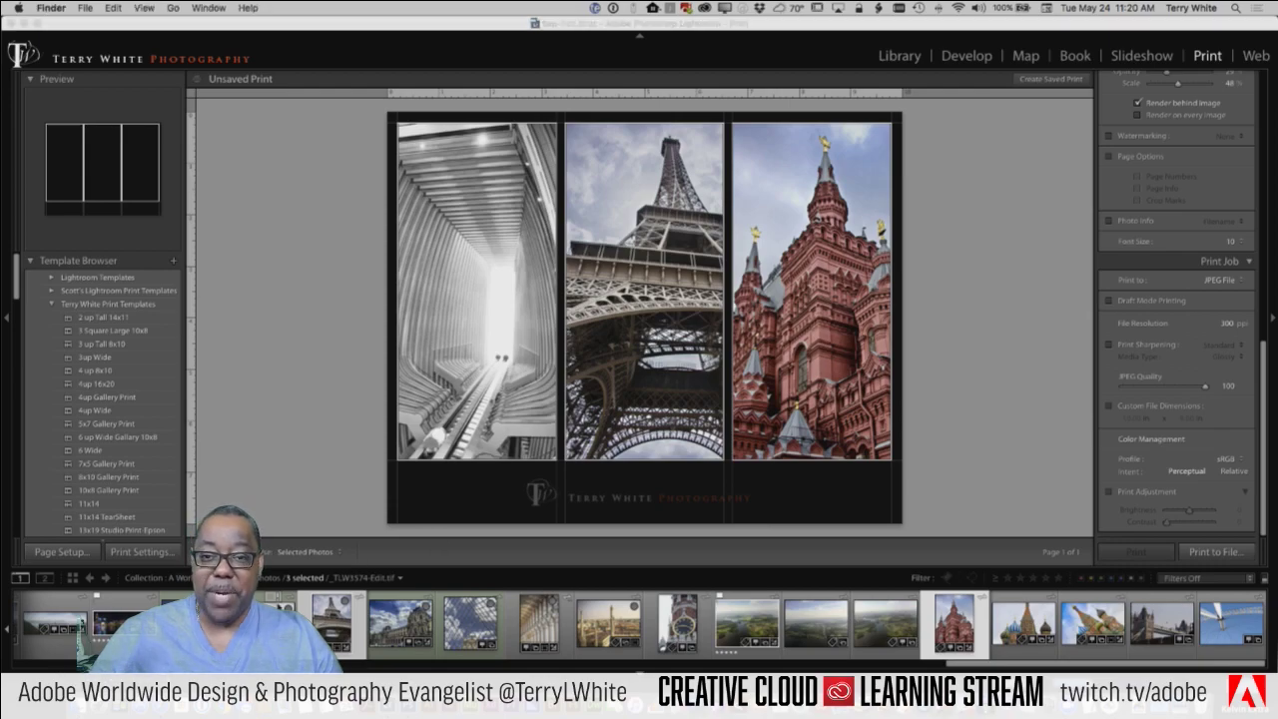
key(super+n)
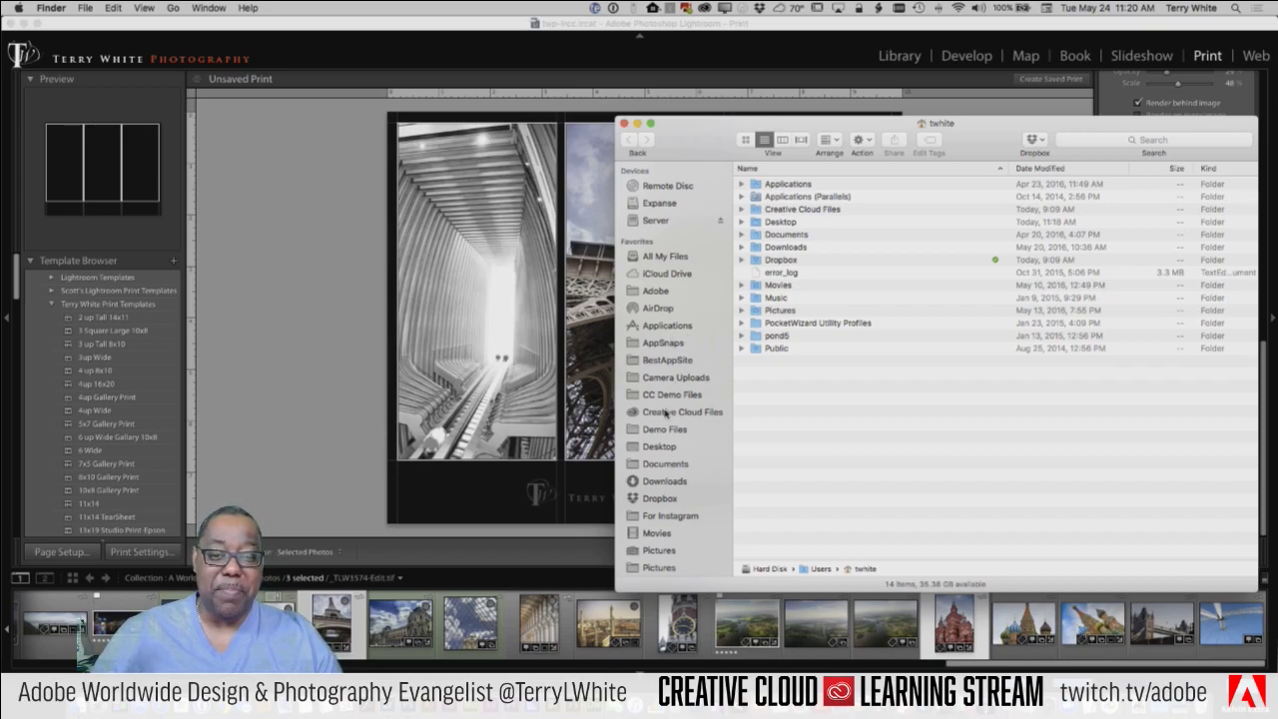
click(659, 447)
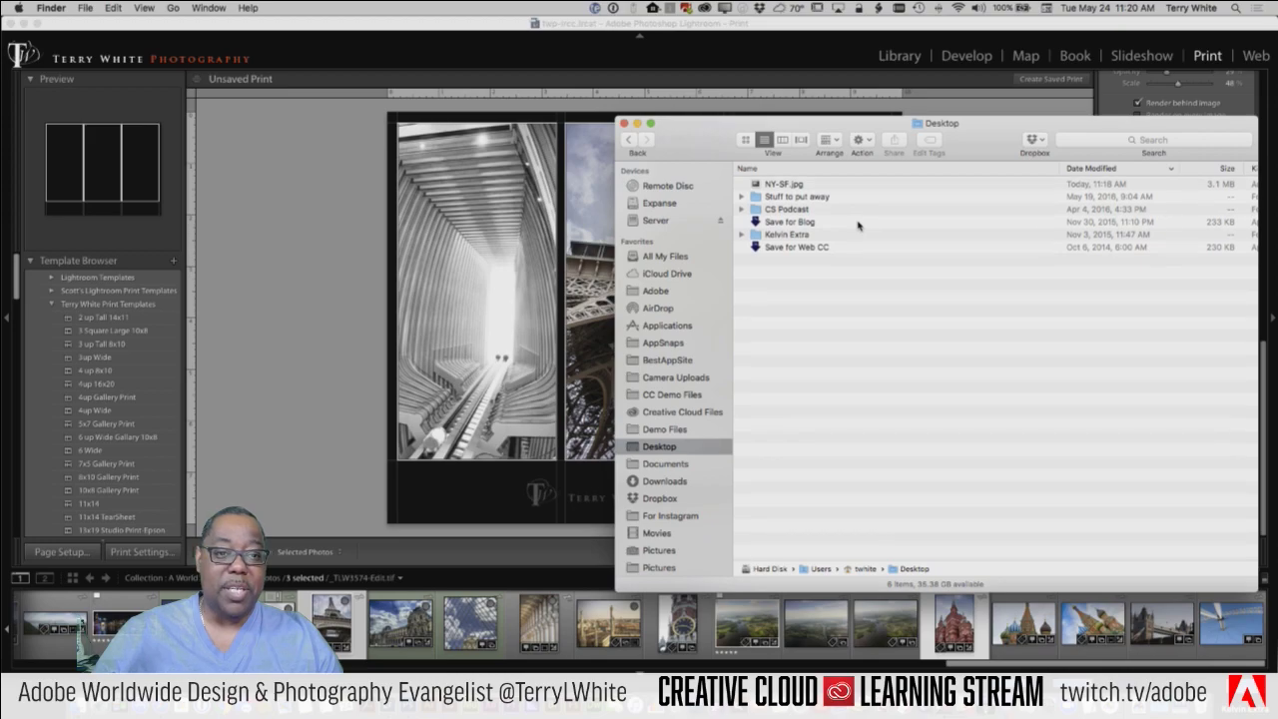
click(788, 185)
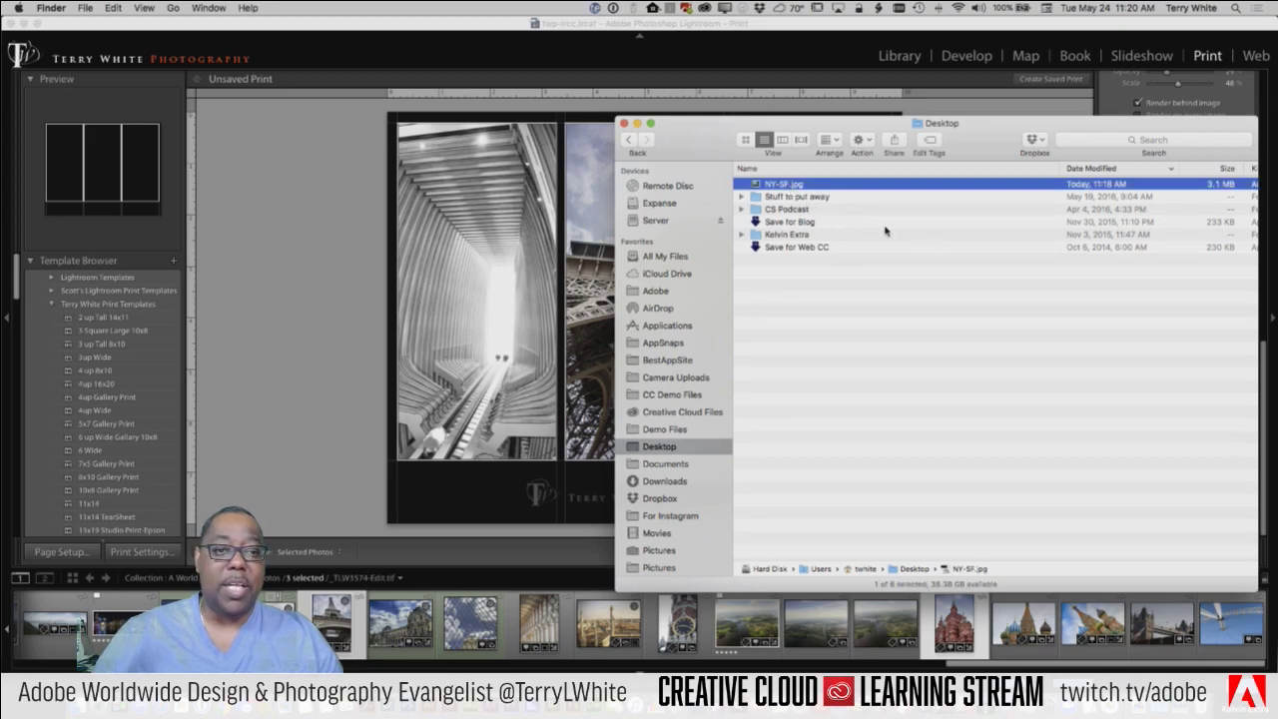
key(space)
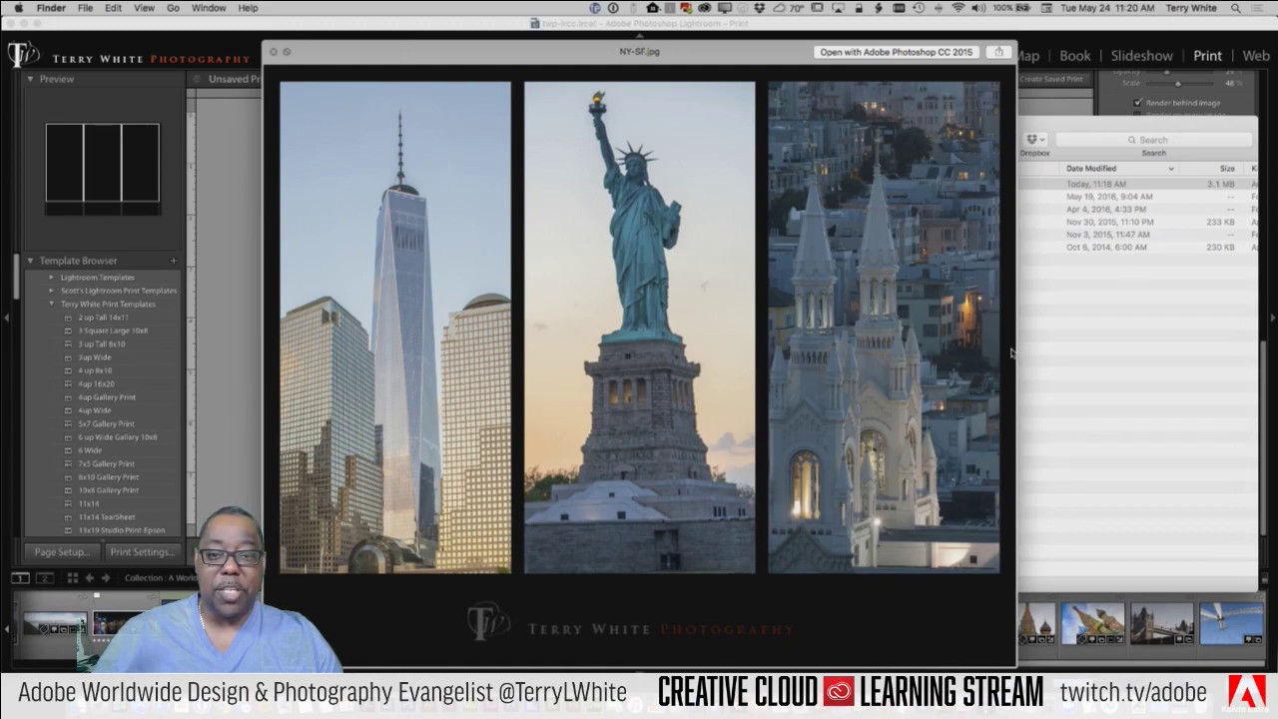
key(space)
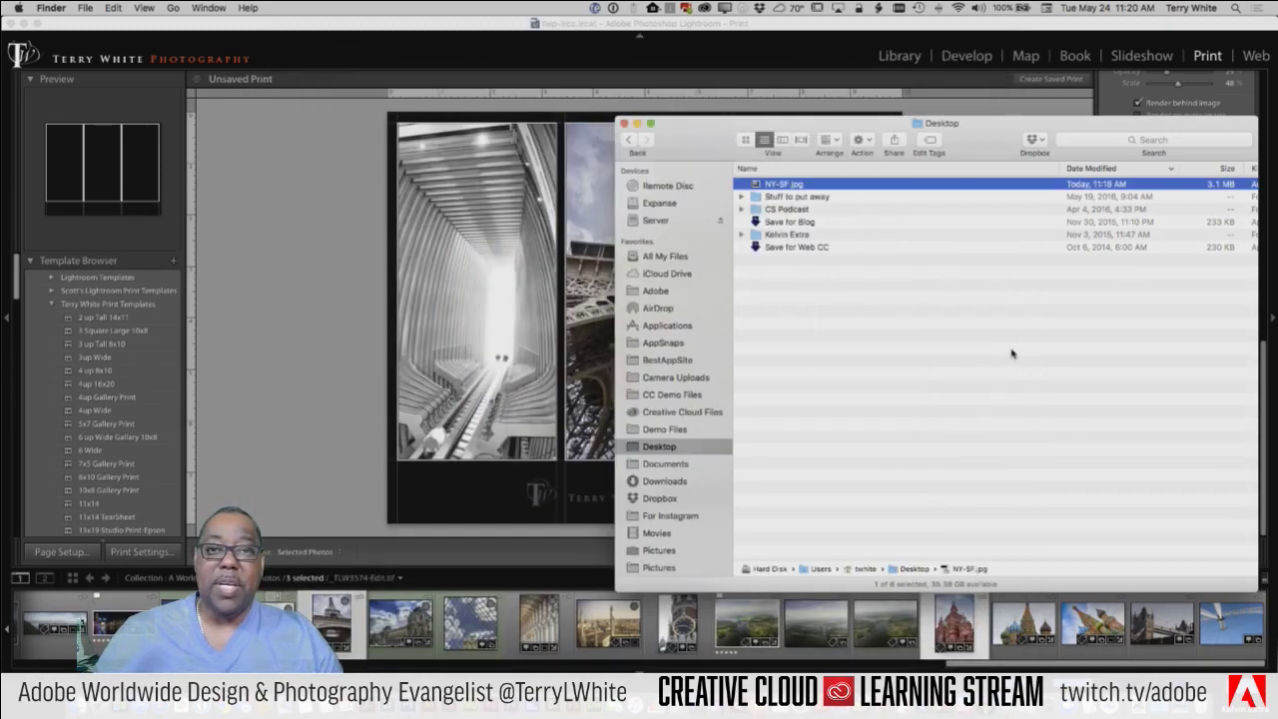
Step: Return to Lightroom and switch to the Web module
click(291, 307)
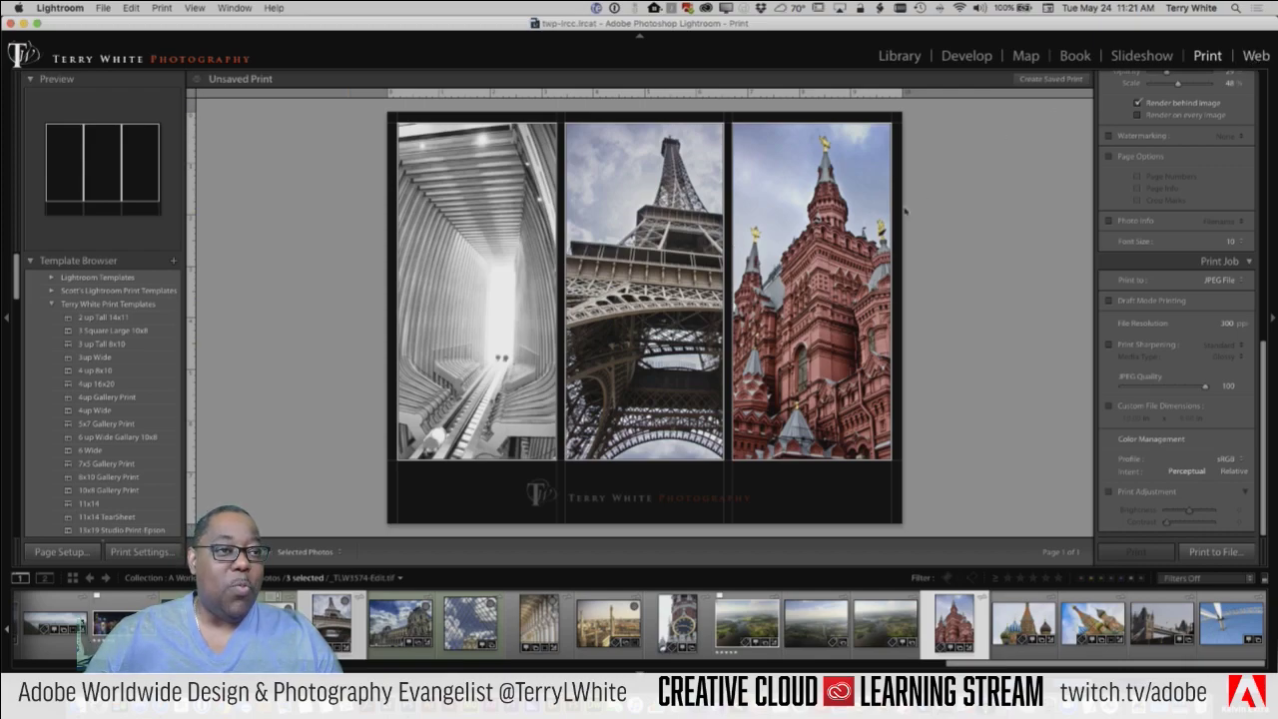
key(super+alt+5)
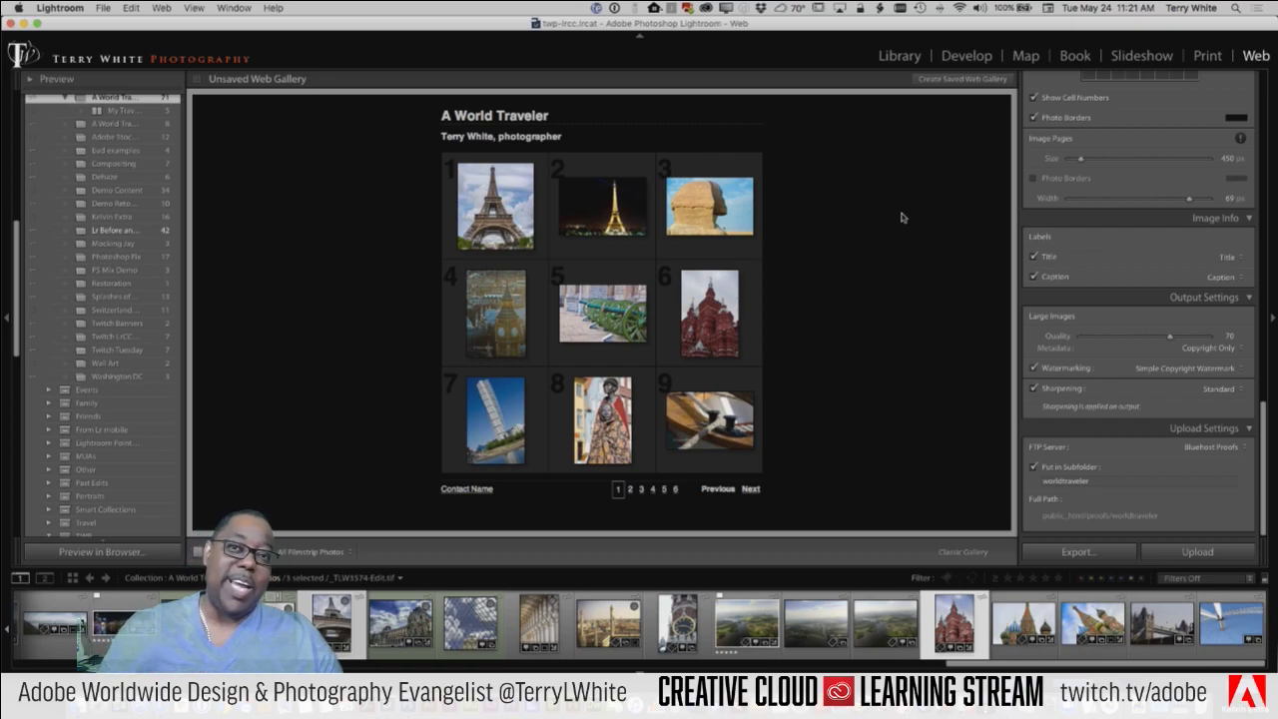
Step: Scroll the left panel up to reveal the Classic Gallery Templates
scroll(44, 160, up, 10)
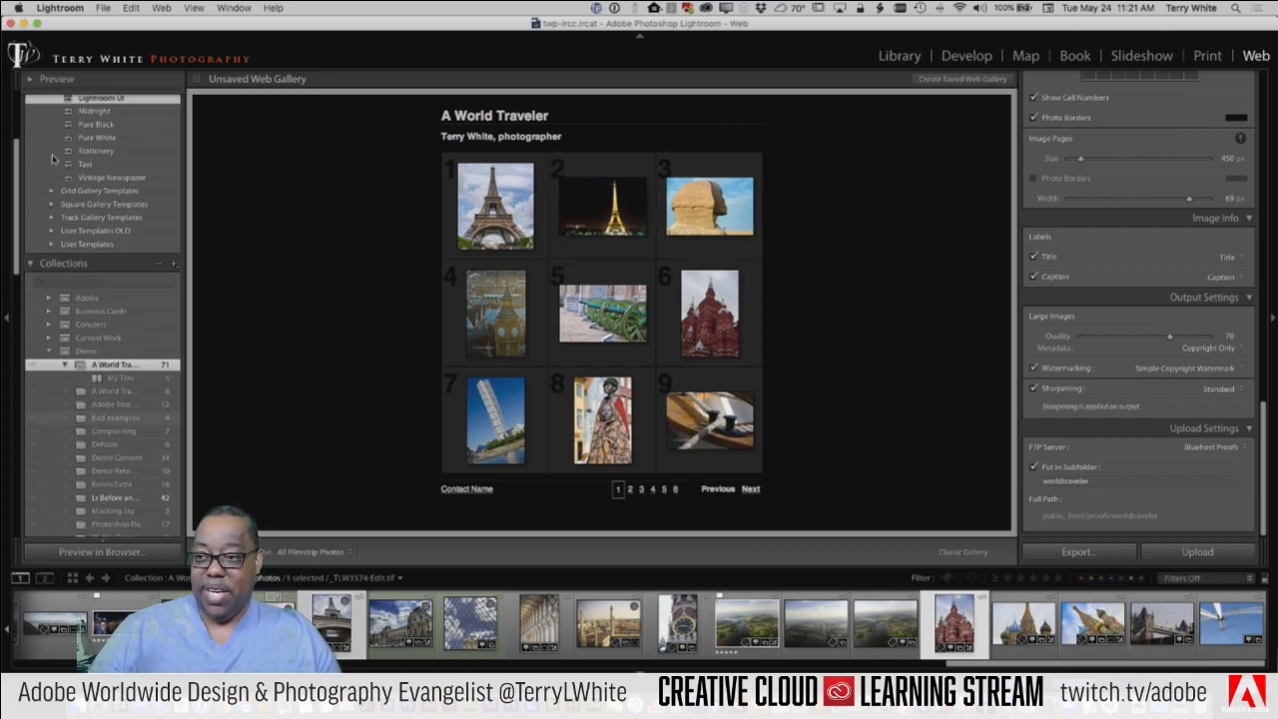
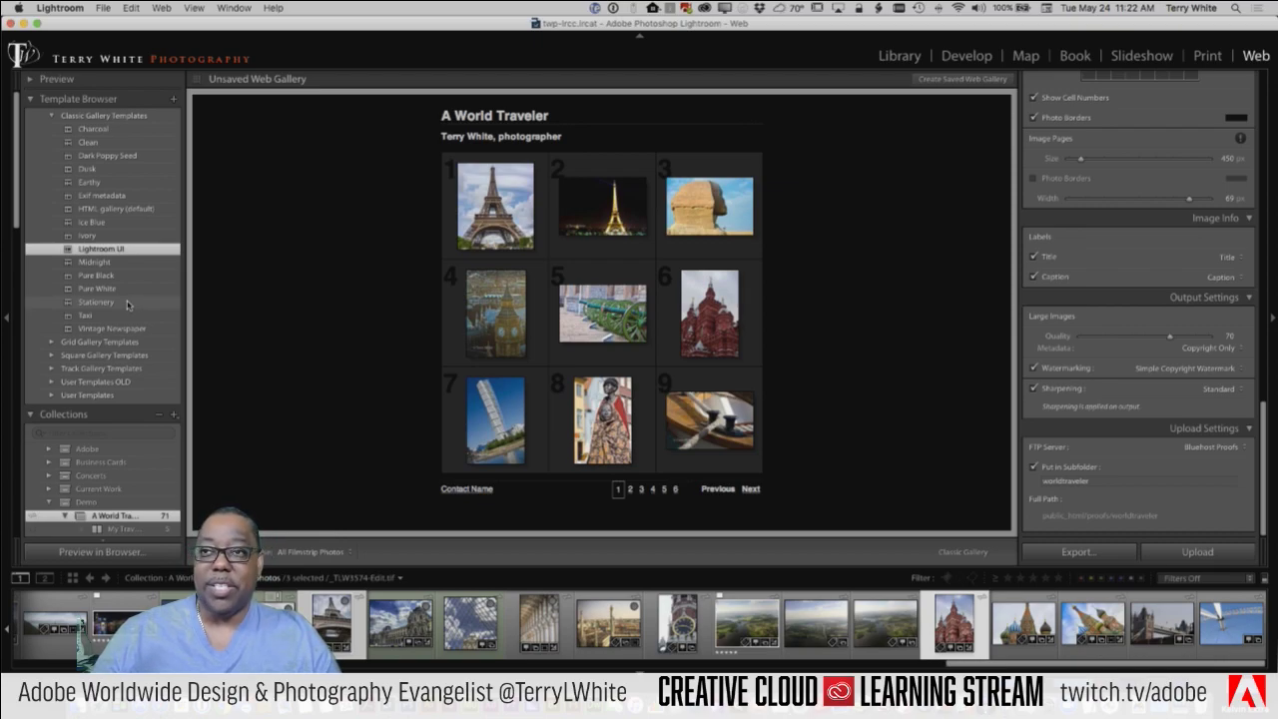
Step: Preview the Charcoal and Clean templates, then apply Dark Poppy Seed to the gallery
click(93, 131)
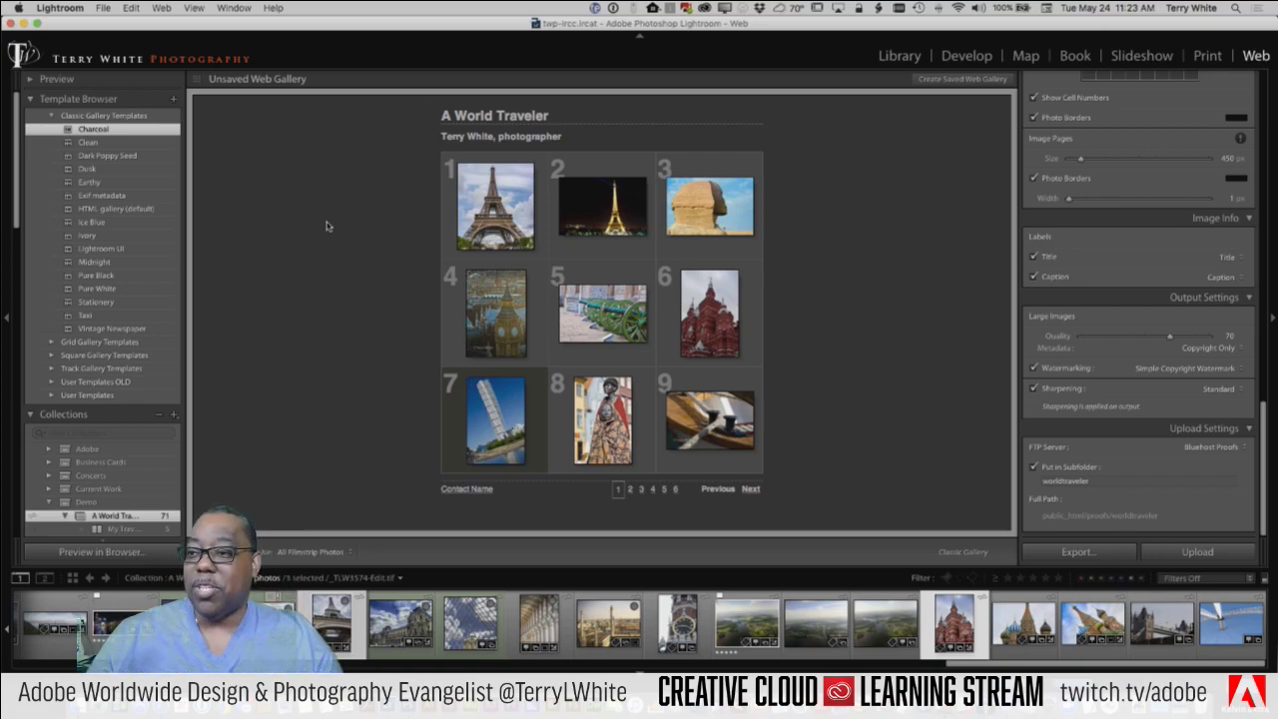
click(88, 144)
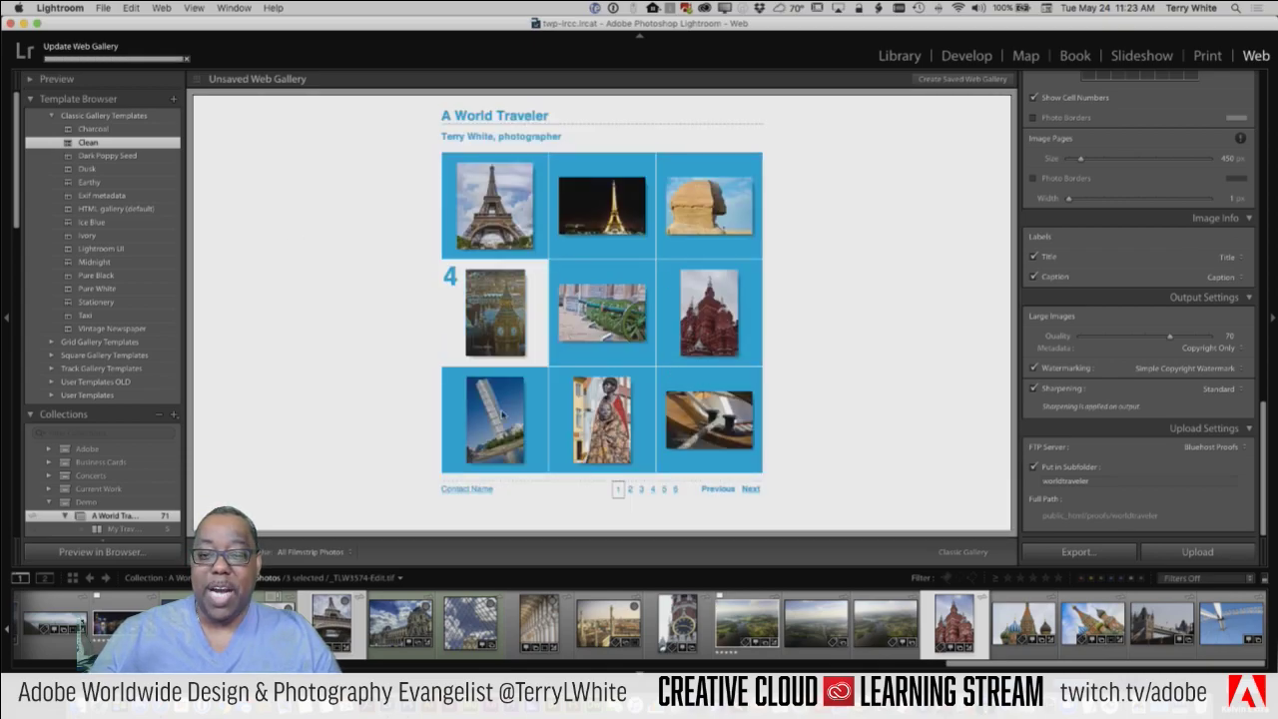
click(105, 157)
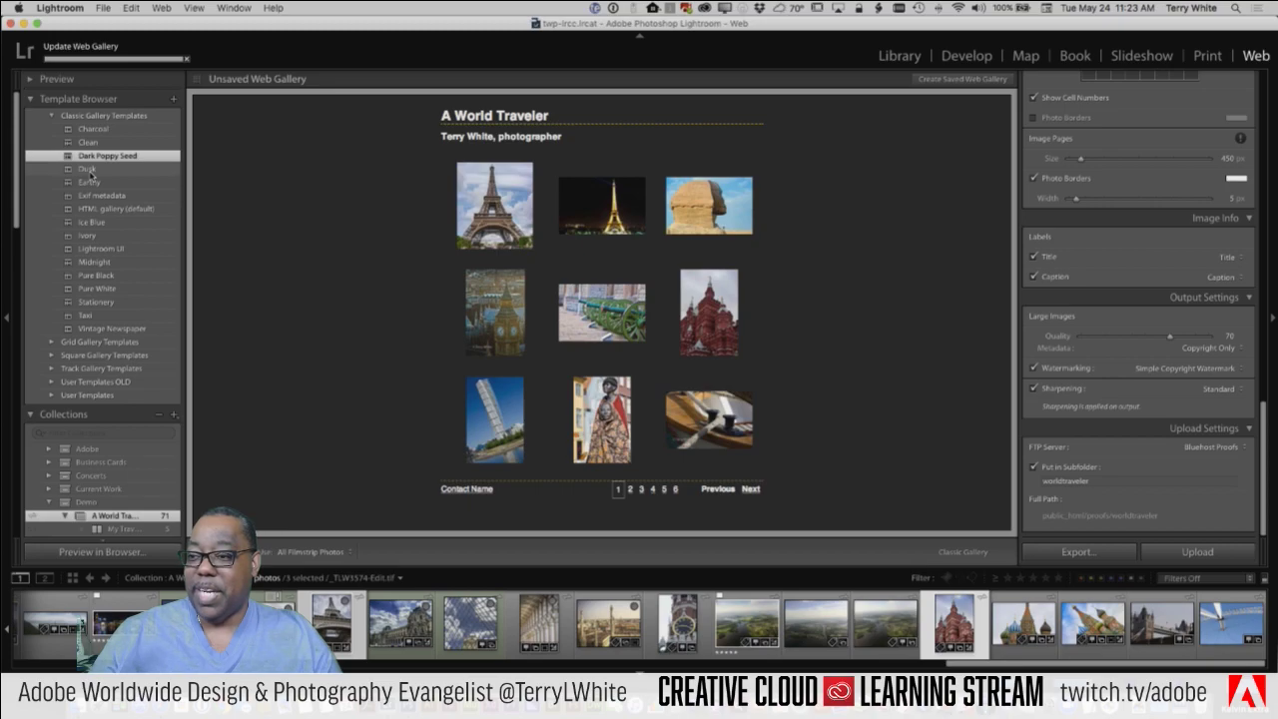
Step: Set the gallery's Use option to Selected Photos and adjust the filmstrip selection
click(294, 554)
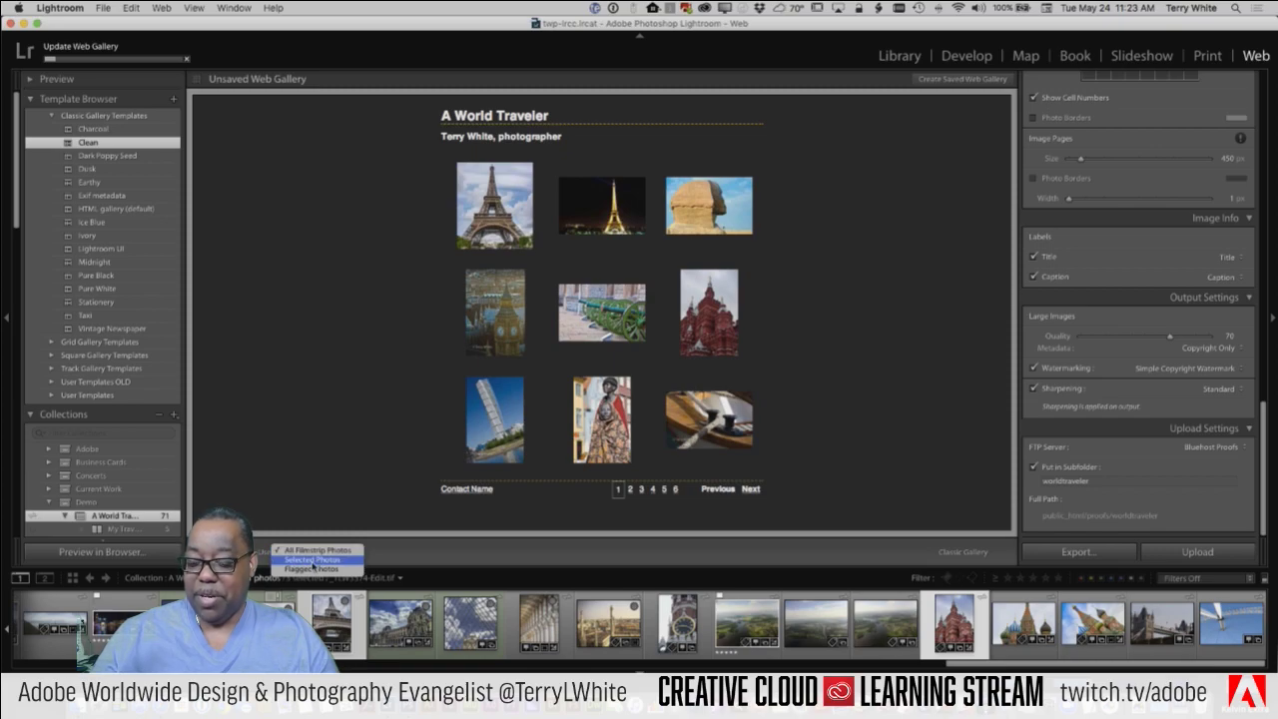
click(313, 560)
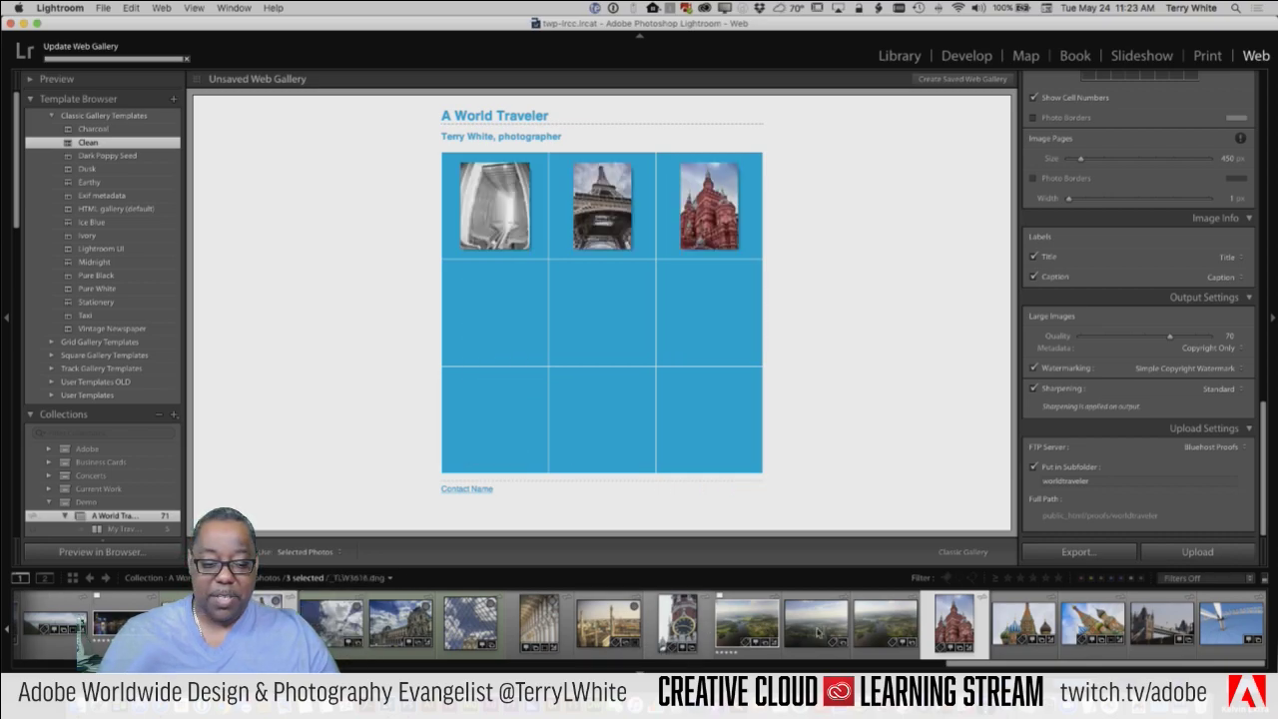
super+click(875, 631)
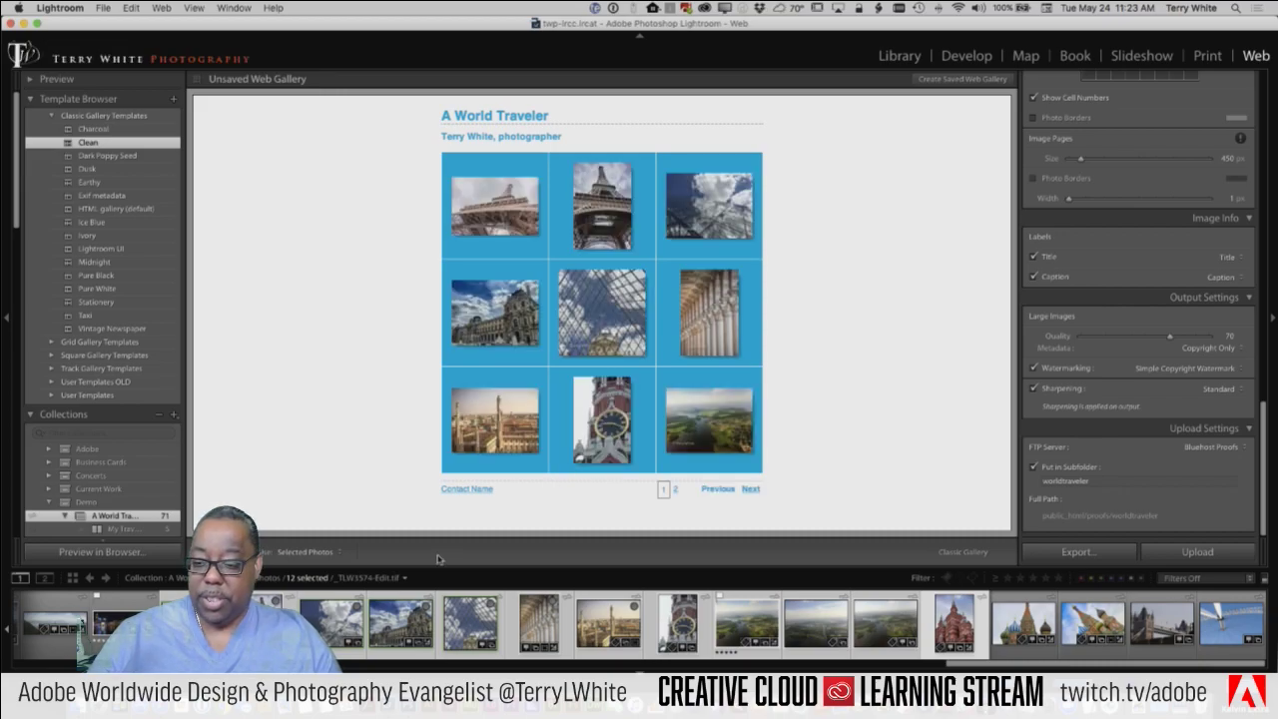
Step: Compare the Dark Poppy Seed, Earthy, Dusk and Exif metadata templates, then apply HTML gallery (default)
click(77, 156)
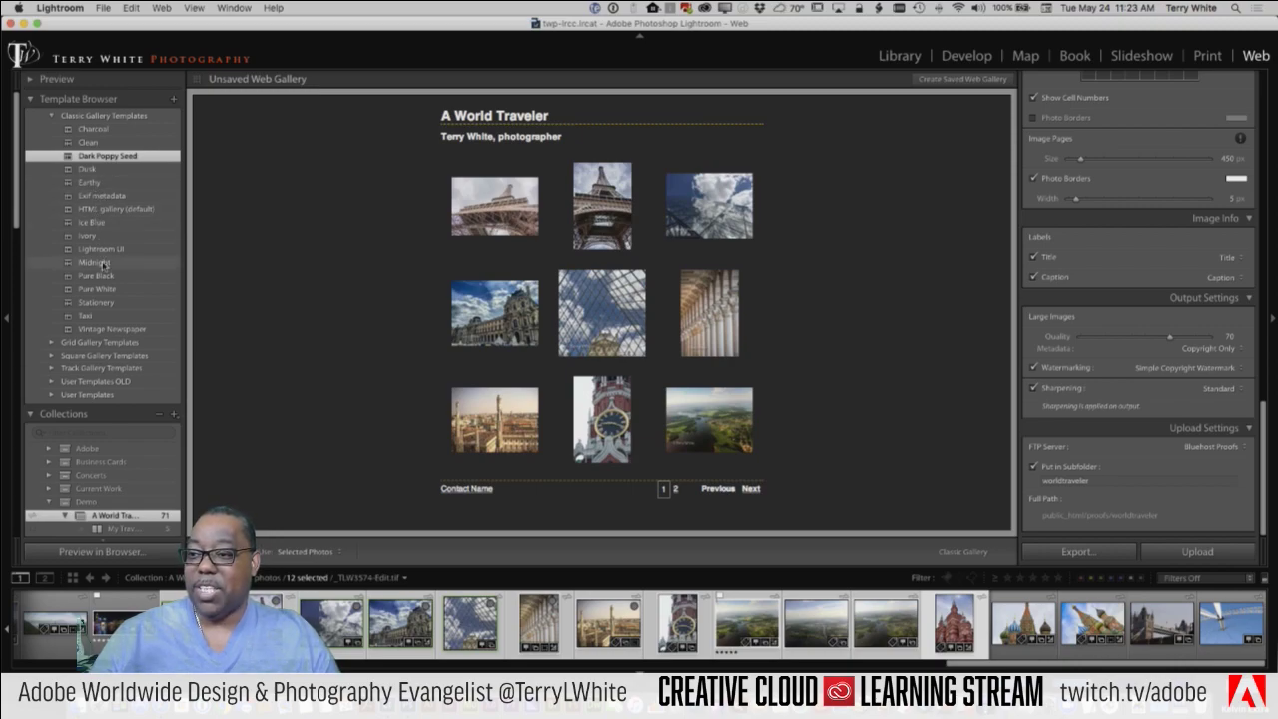
click(90, 183)
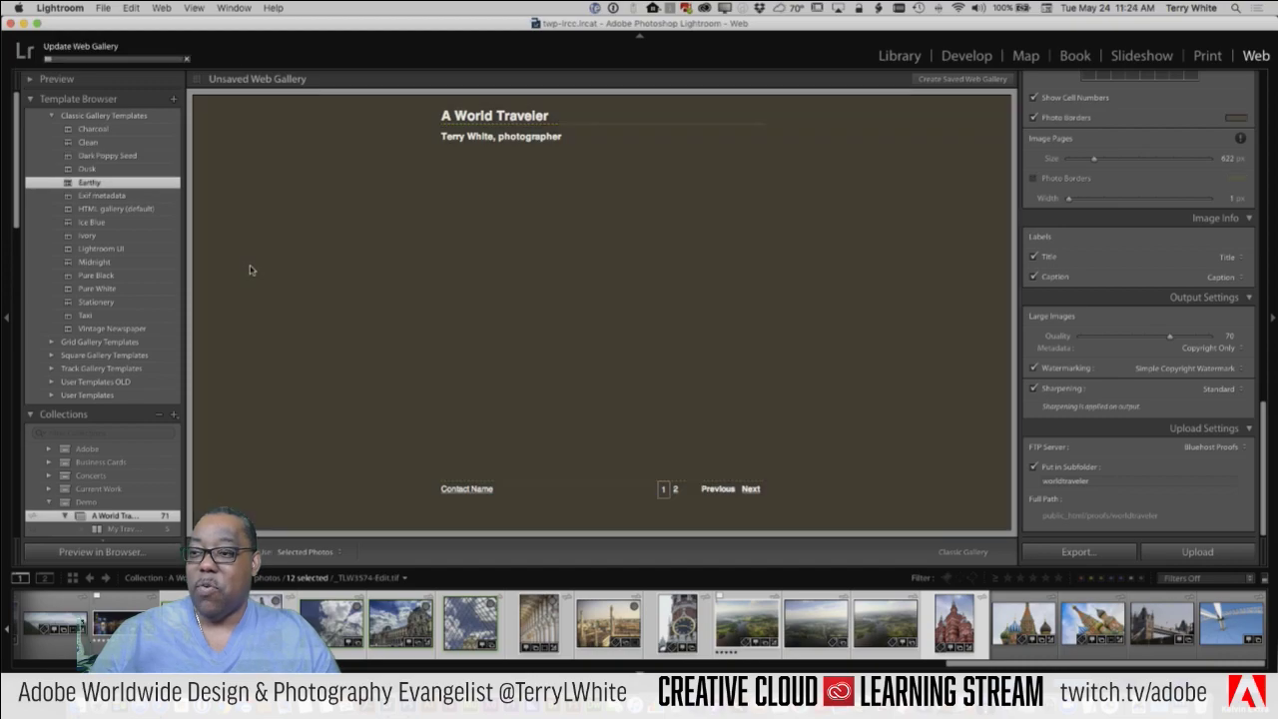
click(92, 196)
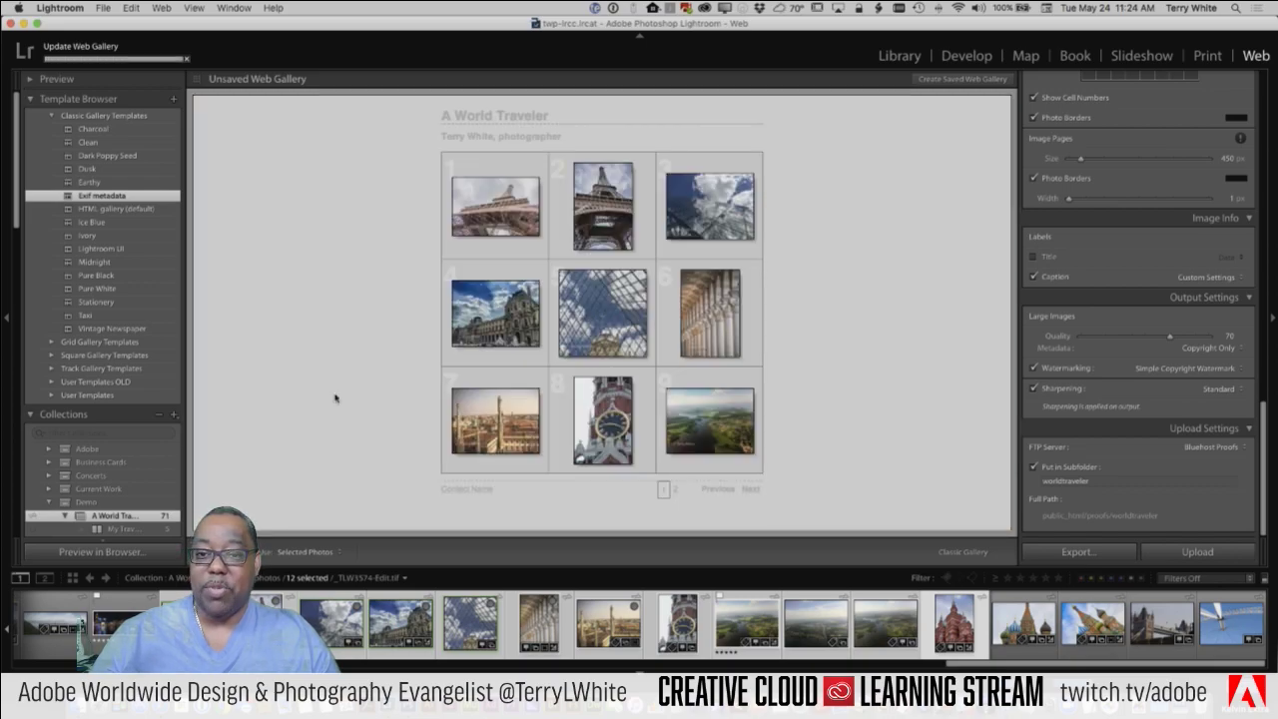
key(Up)
key(Up)
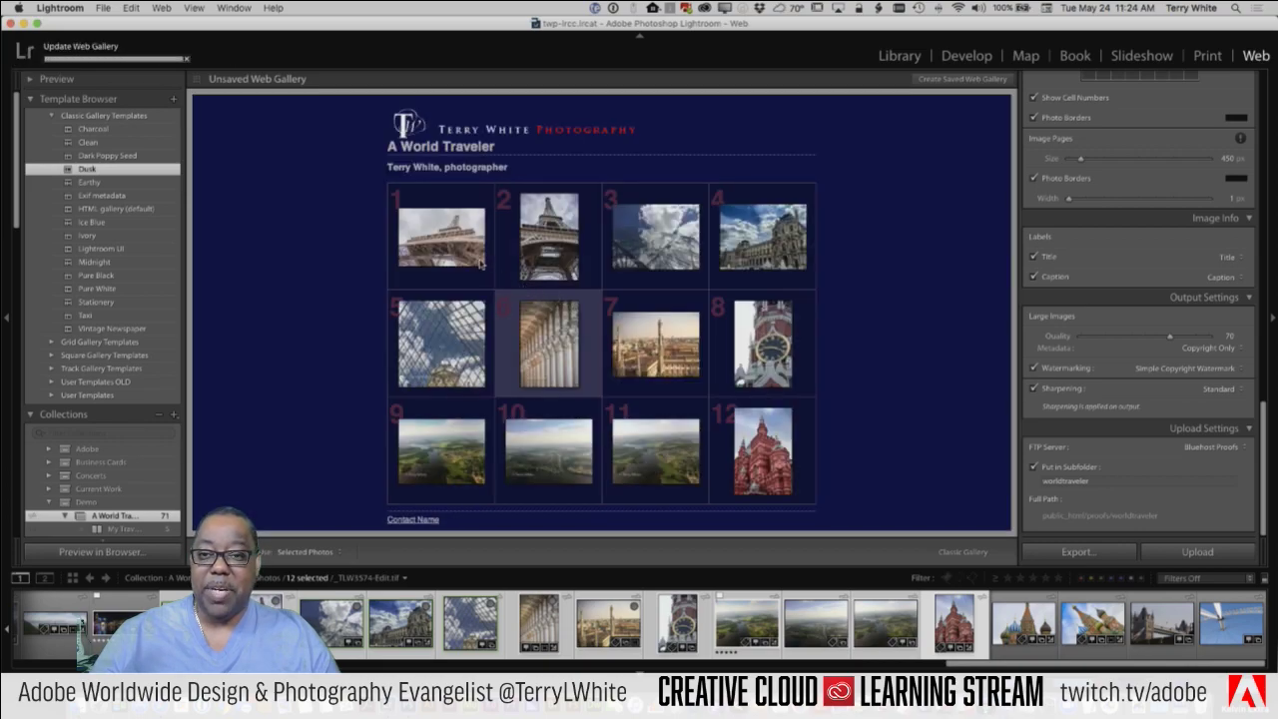
click(98, 196)
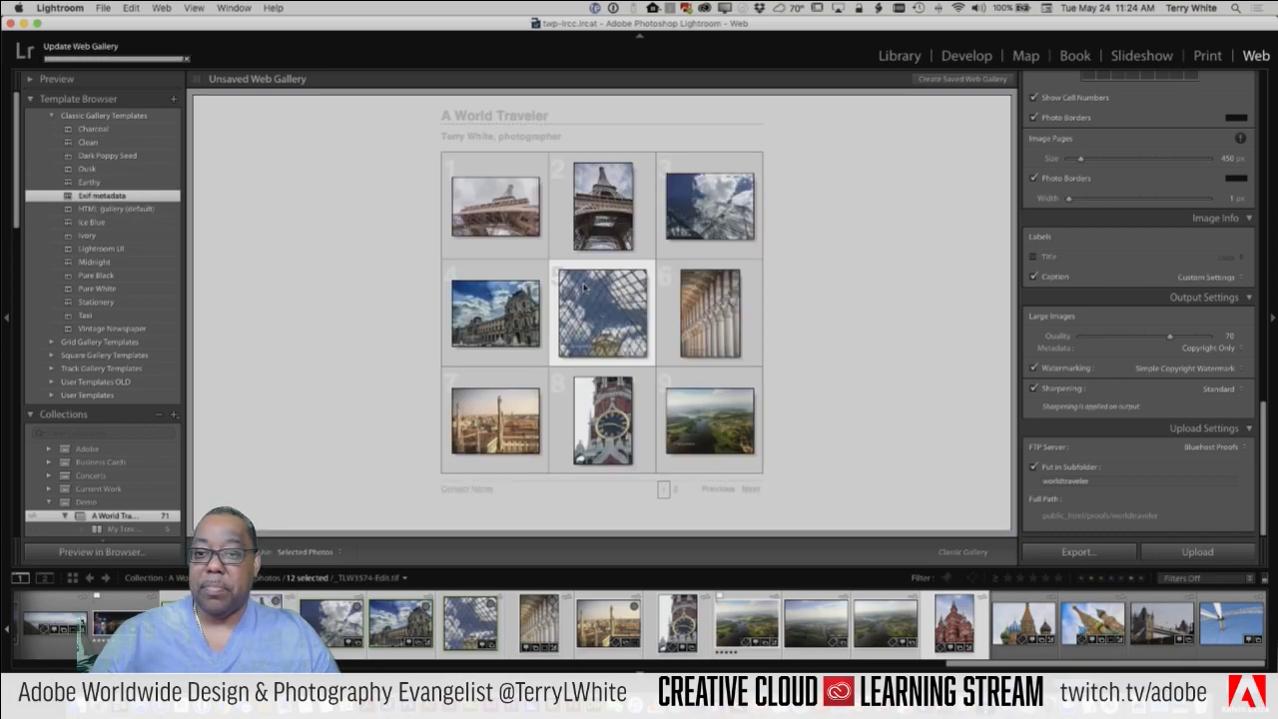
click(495, 205)
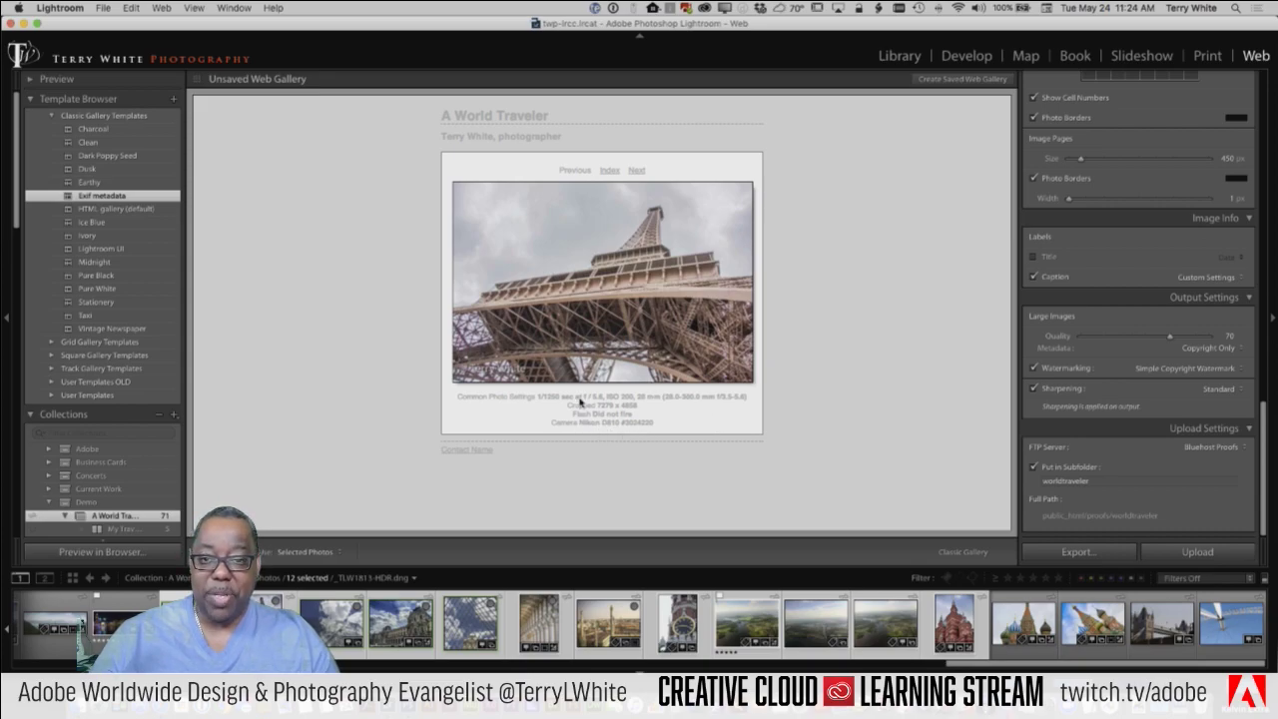
click(103, 211)
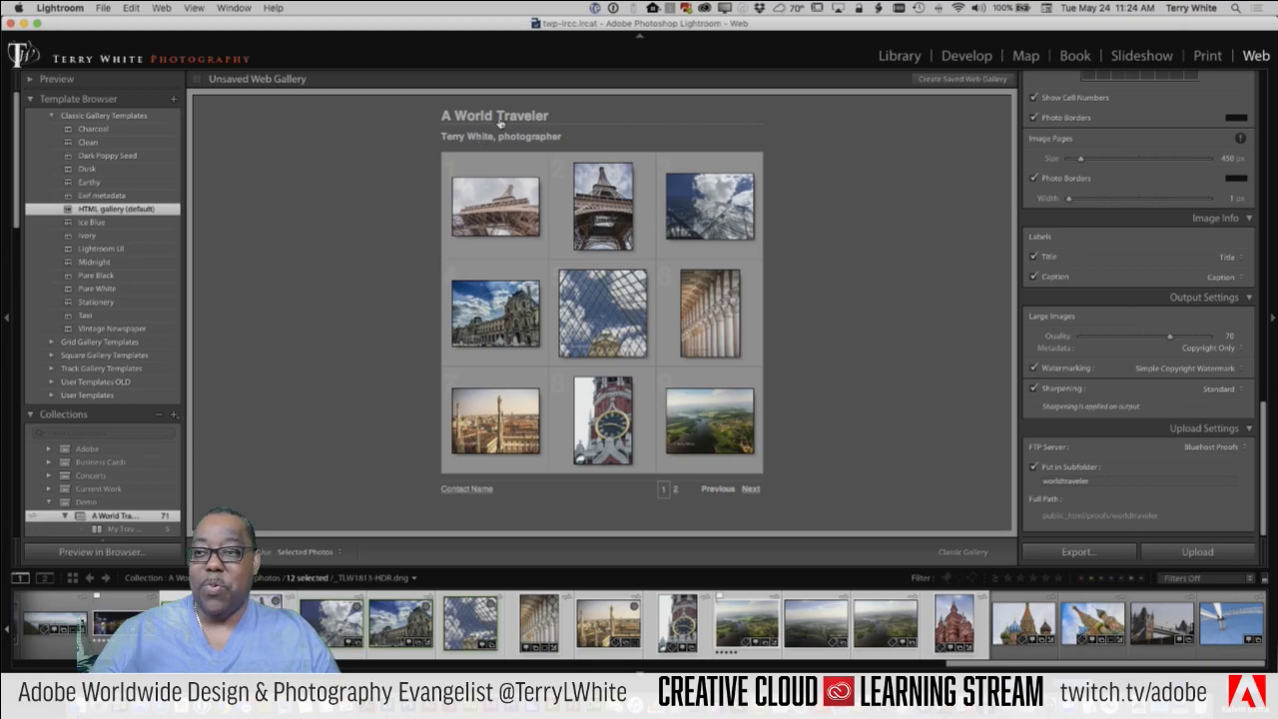
Step: Bring up Site Info and edit the 'A World Traveler' site title and subtitle inline in the preview
click(1078, 481)
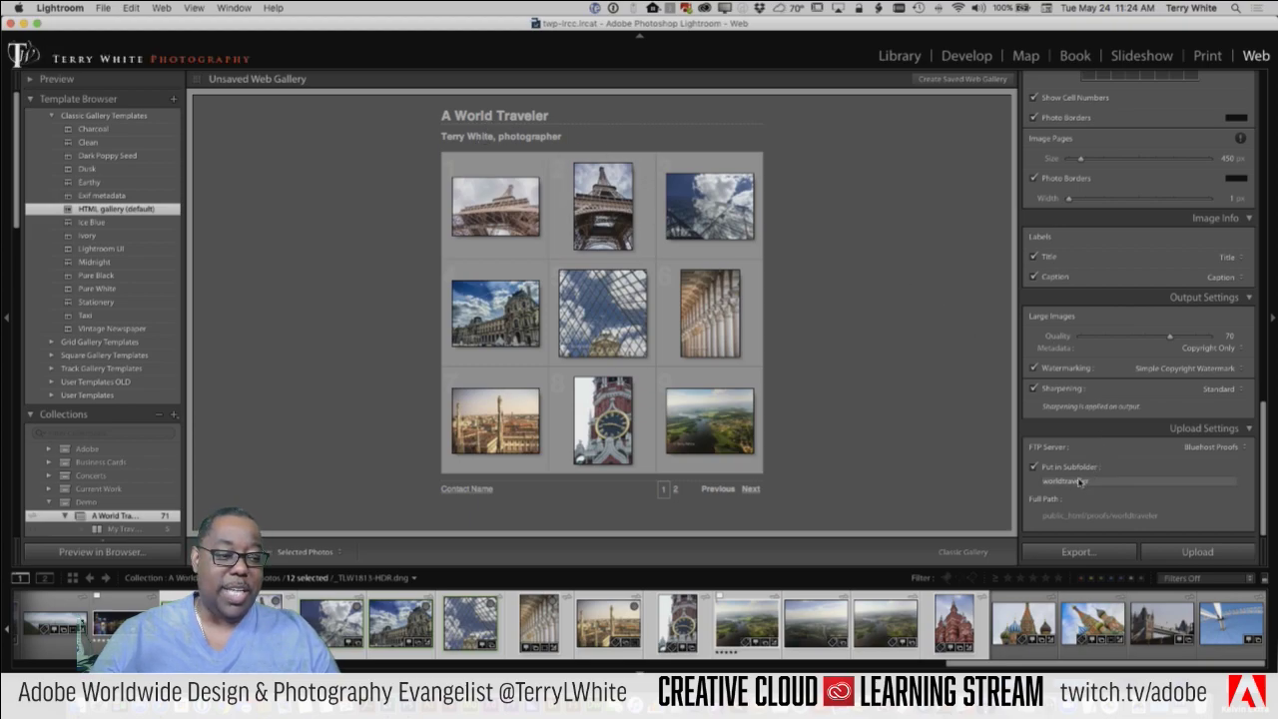
scroll(1071, 311, up, 10)
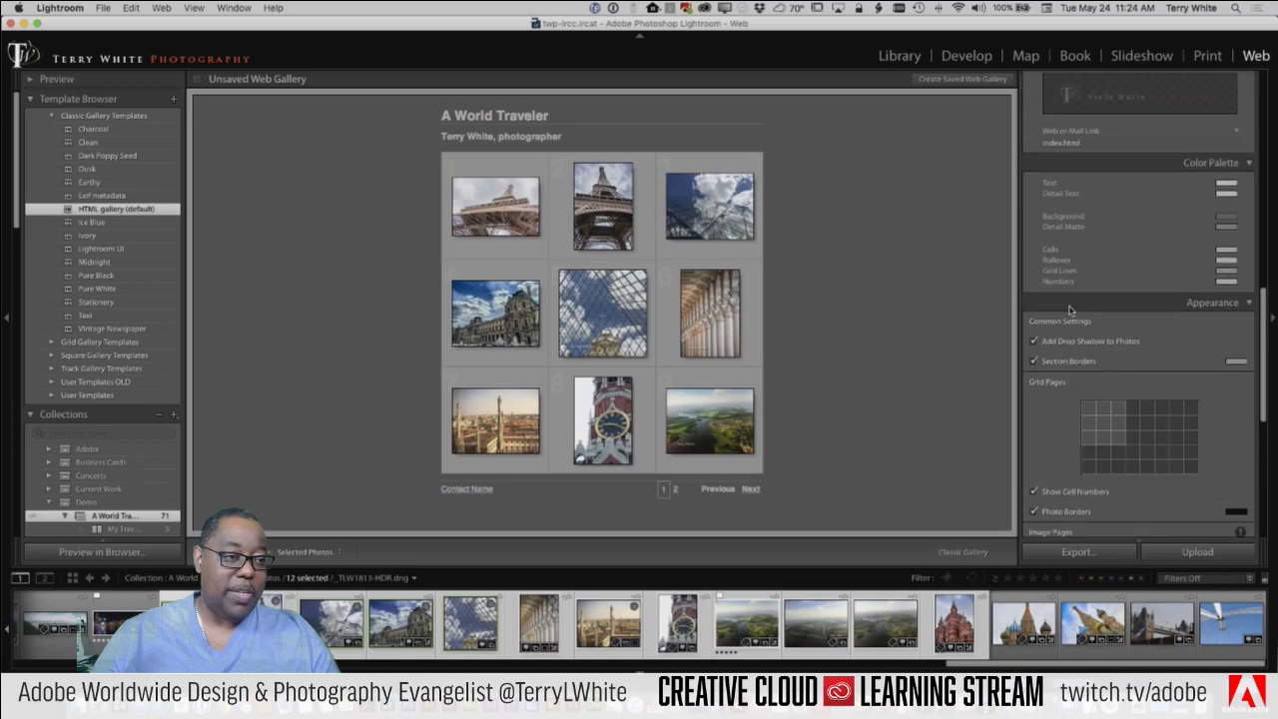
scroll(1070, 311, up, 8)
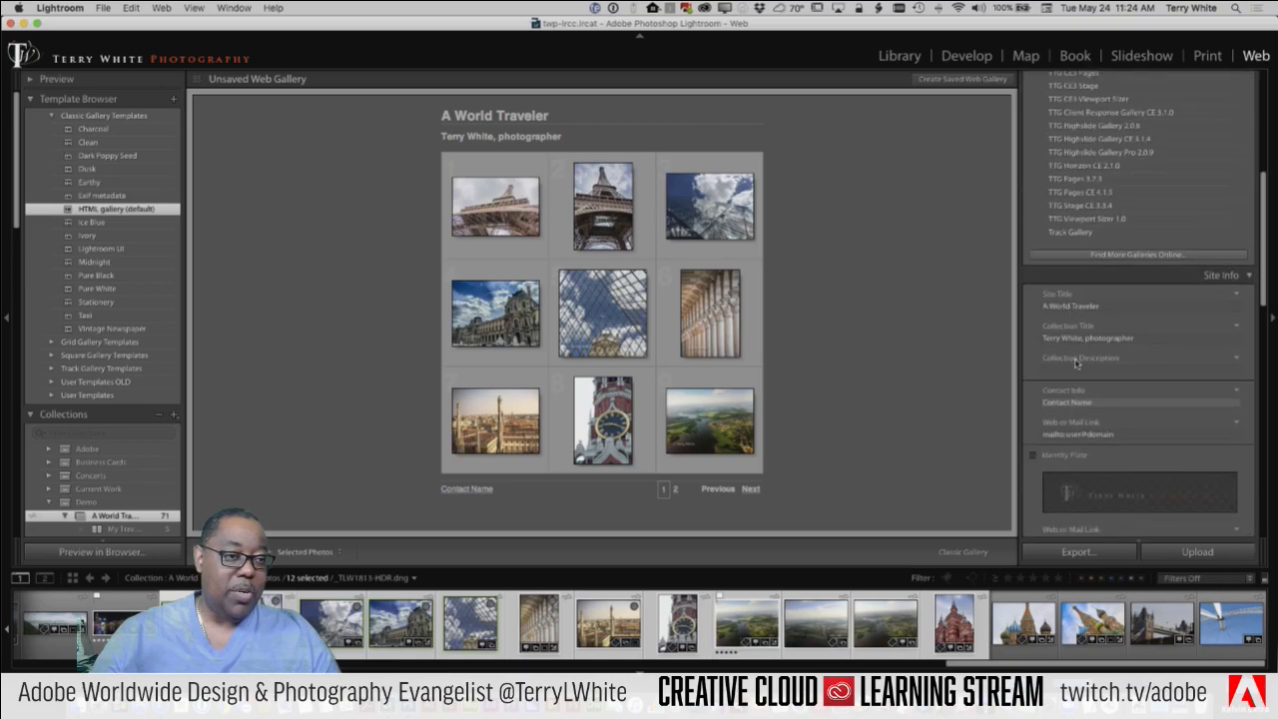
scroll(1077, 364, down, 1)
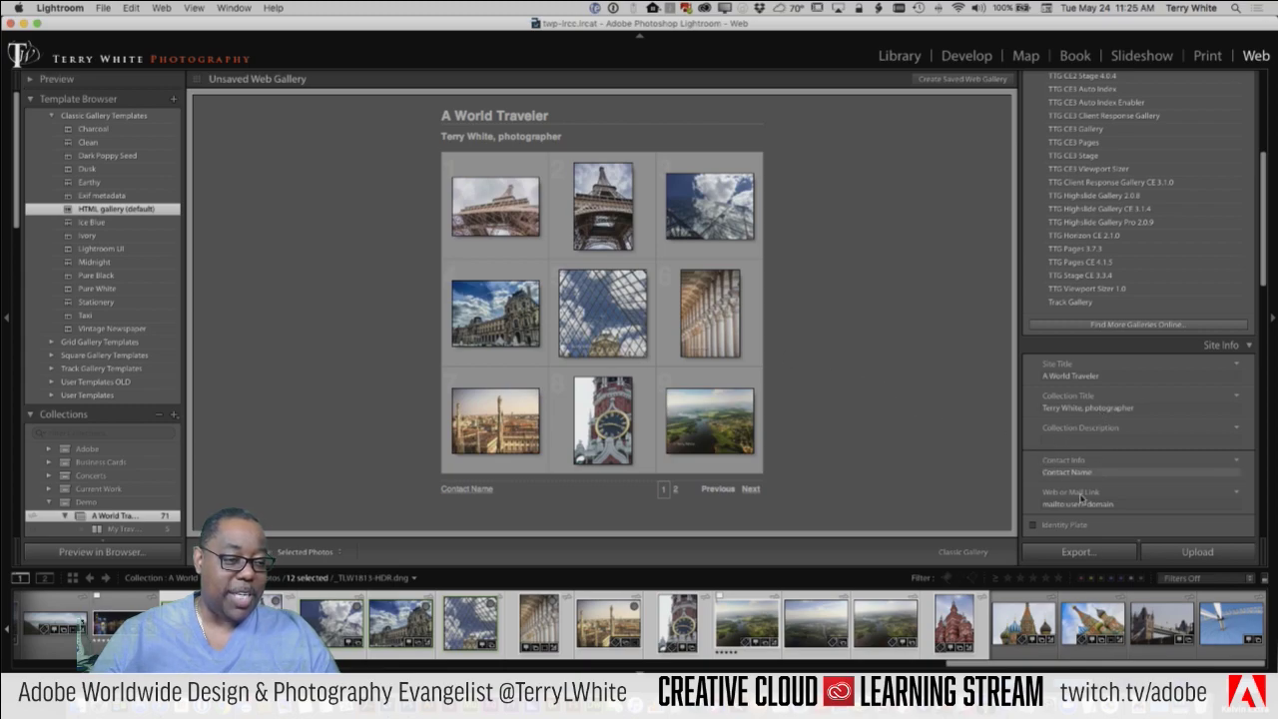
click(483, 117)
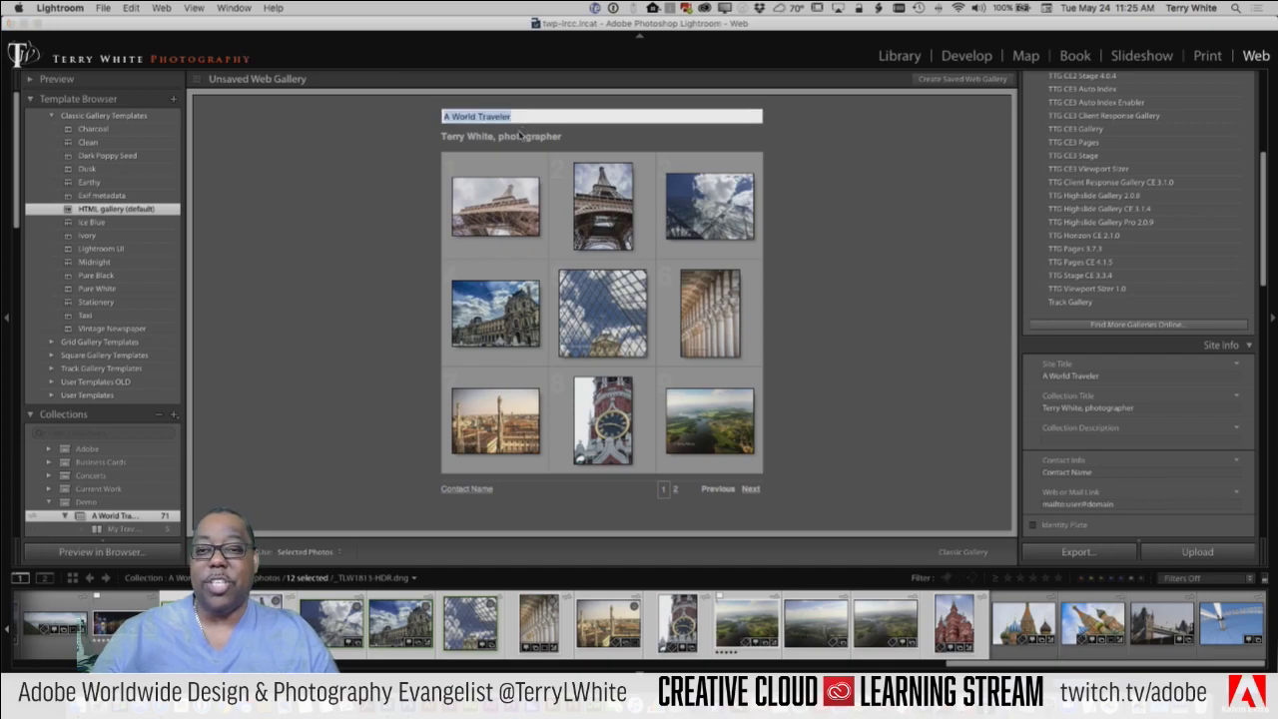
click(520, 137)
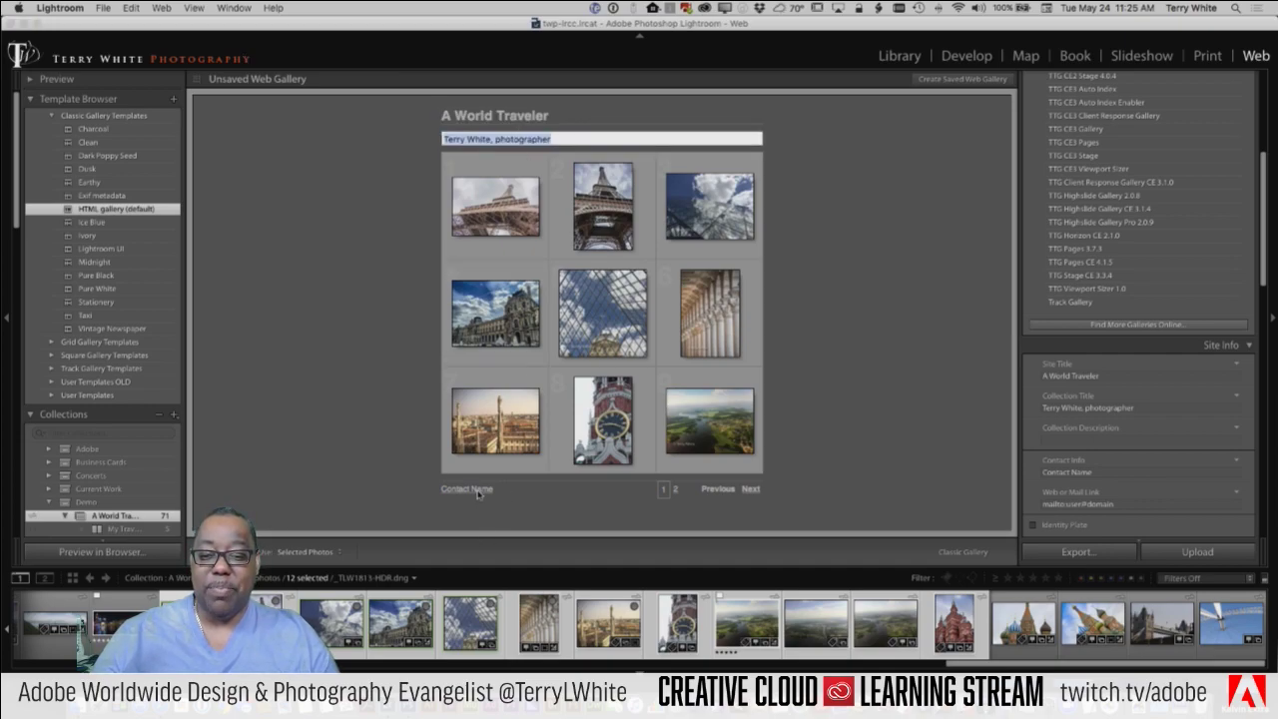
scroll(1162, 513, down, 1)
scroll(1161, 513, down, 2)
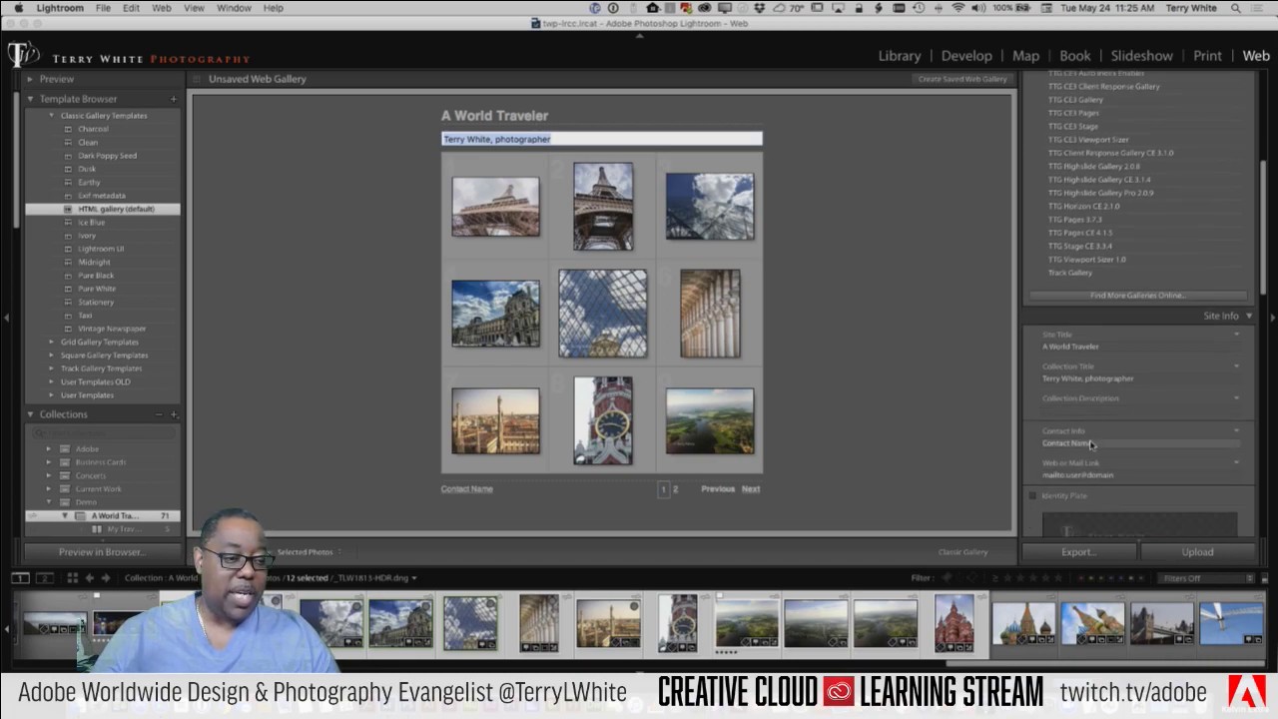
Step: Enter the photographer's name as Contact Info and change the Web or Mail Link to their mailto e-mail address
click(1093, 448)
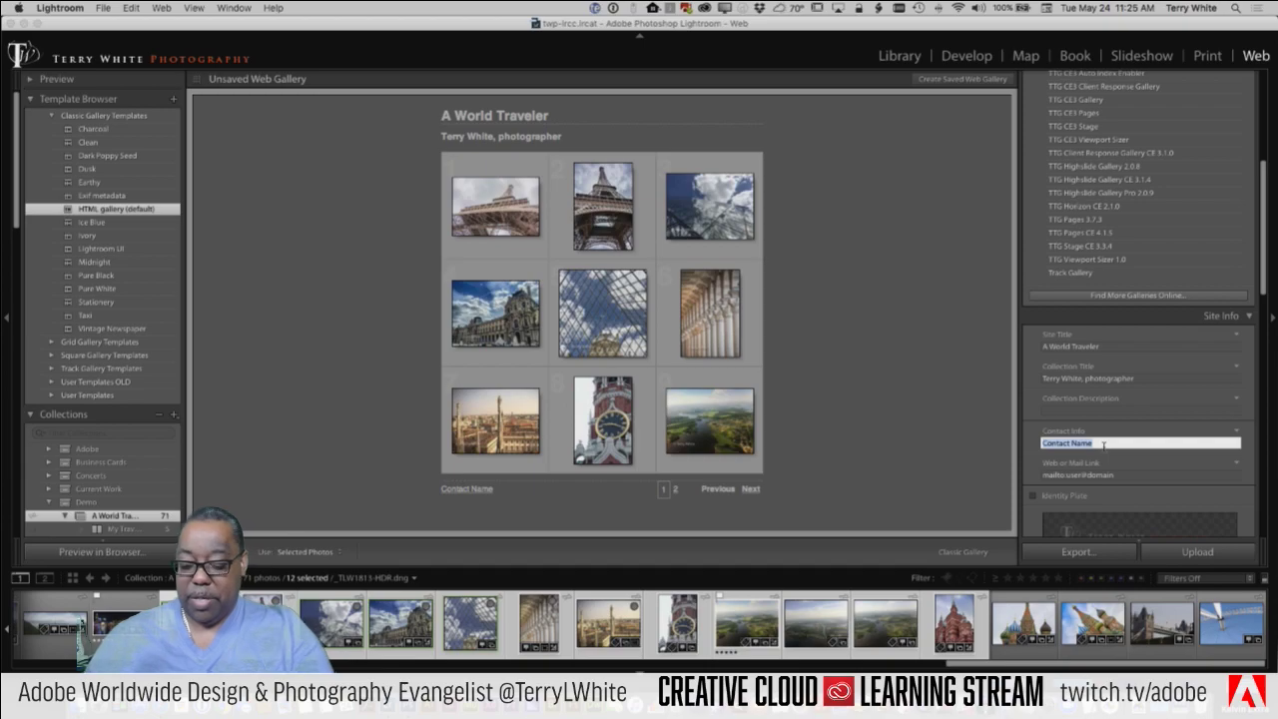
text(Terry)
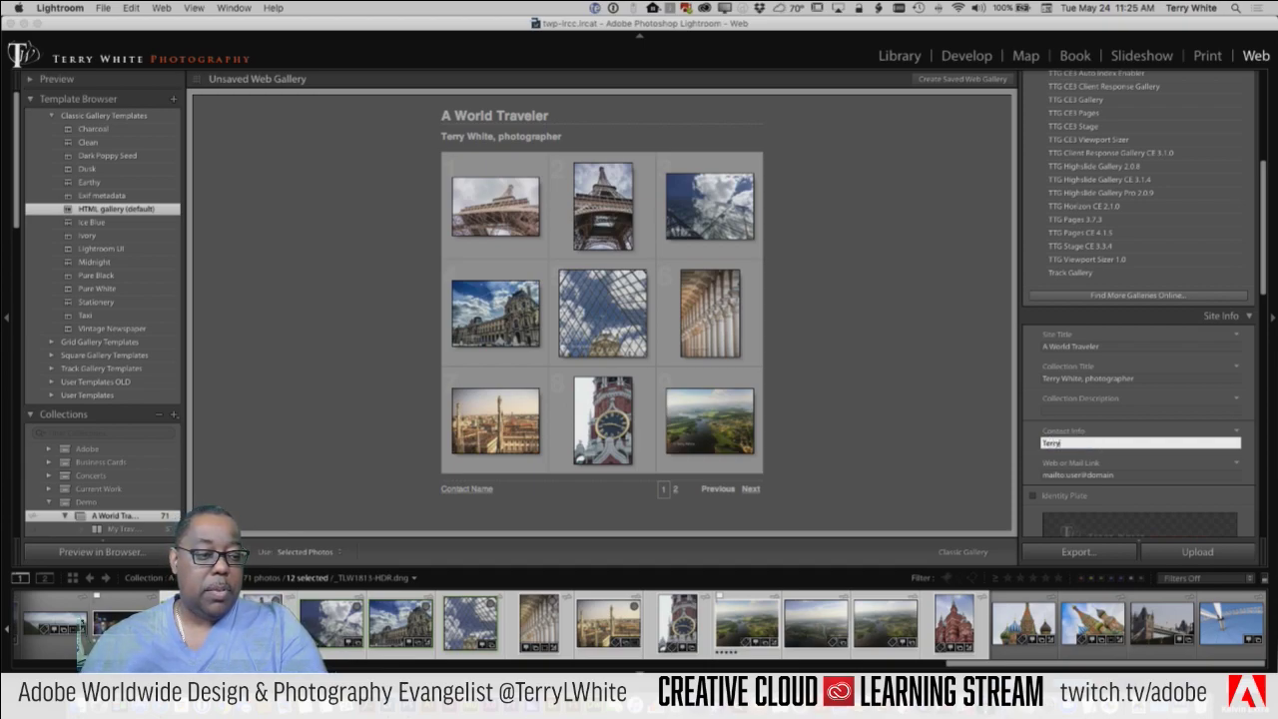
text( White)
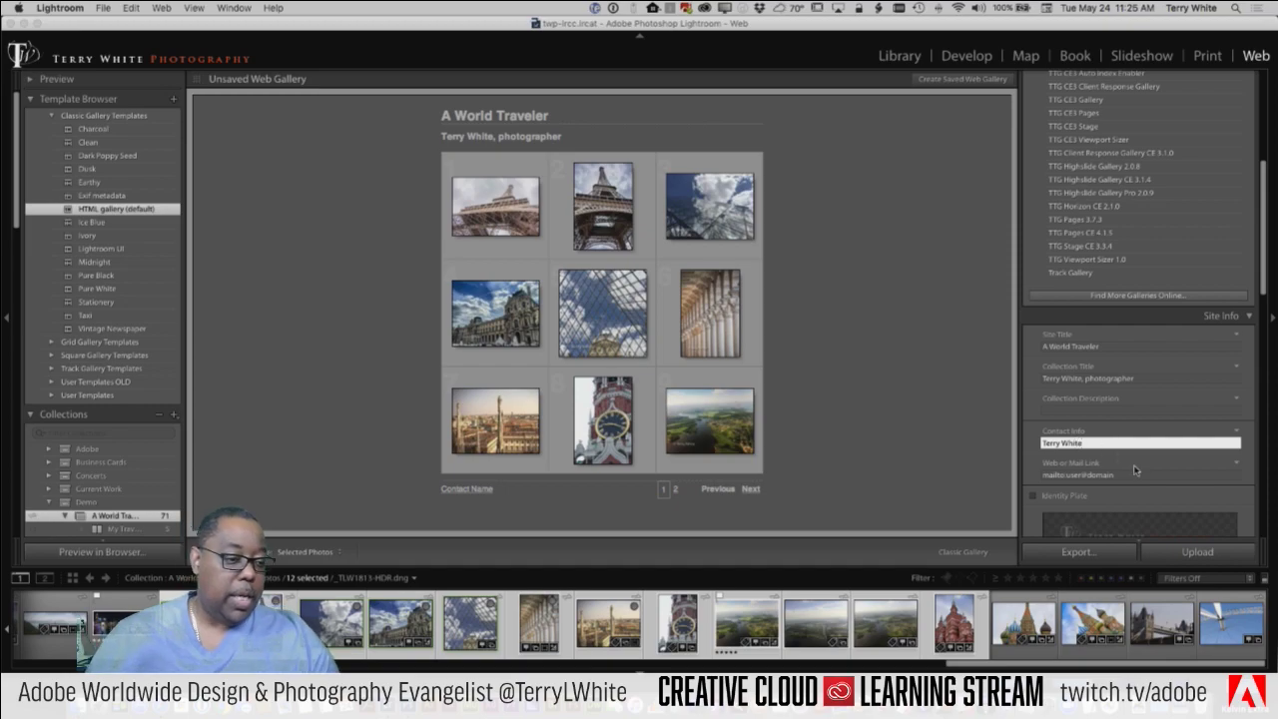
click(1112, 478)
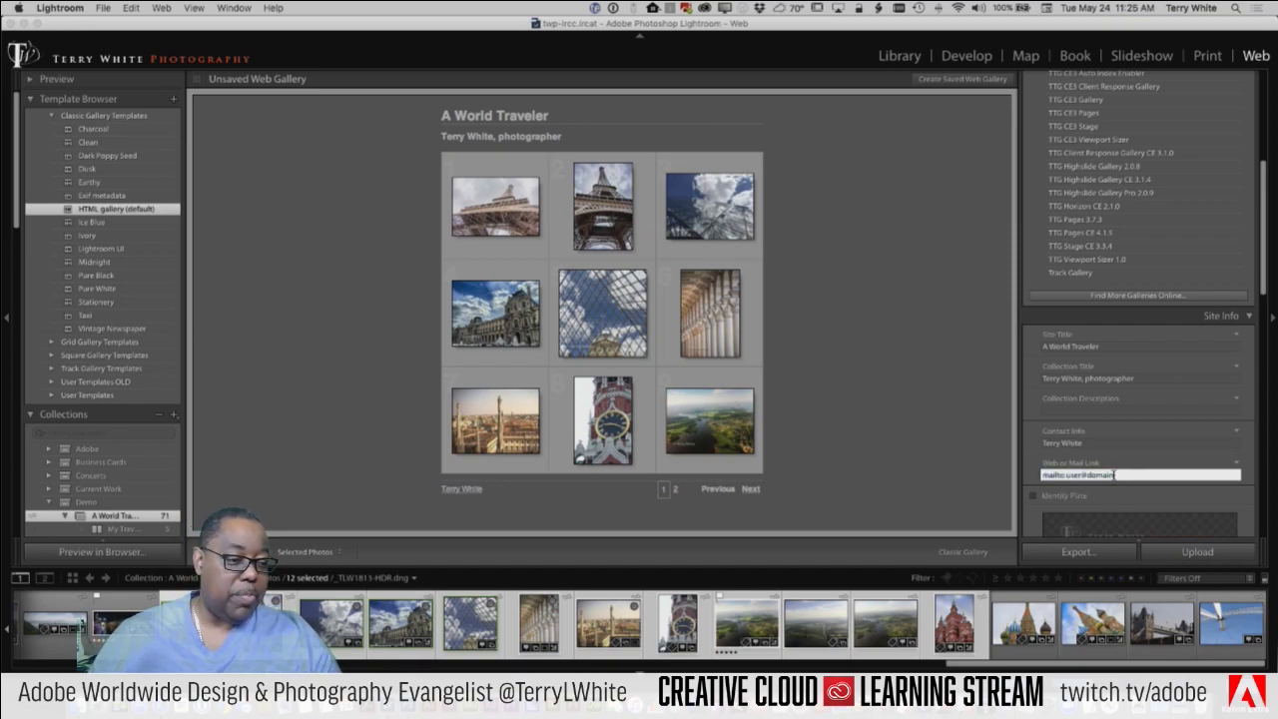
drag(1115, 477, 1071, 475)
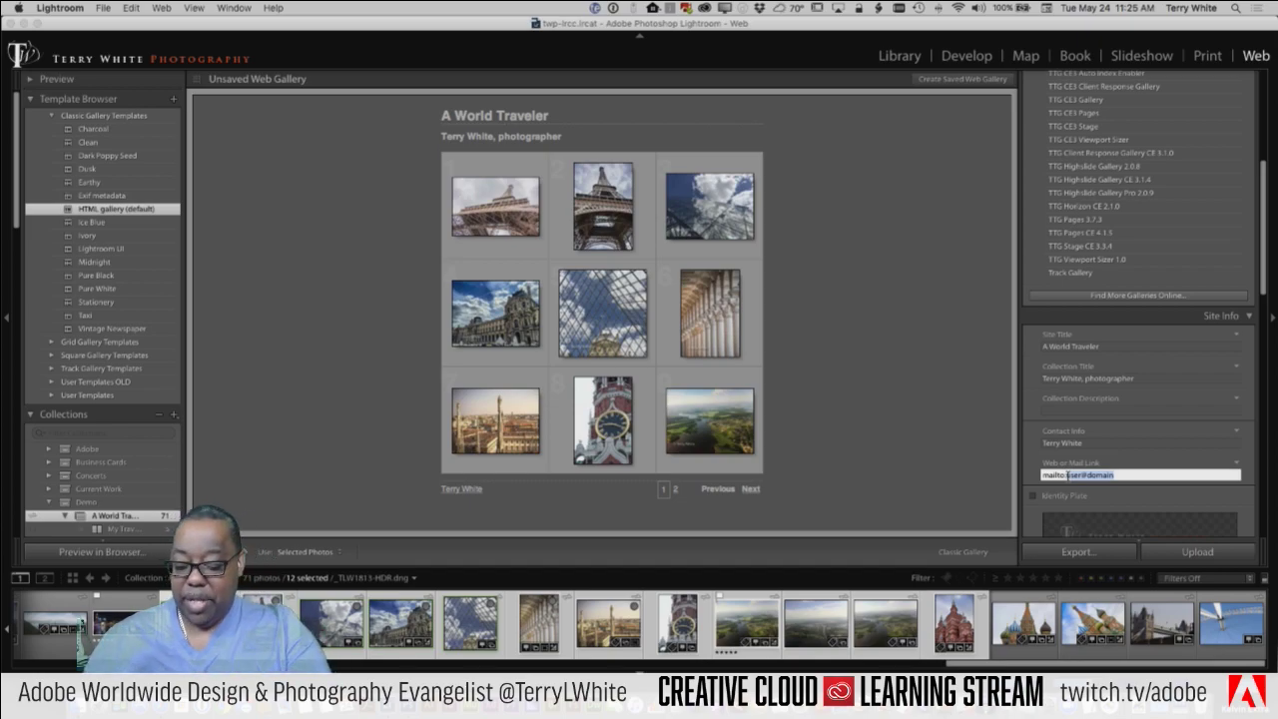
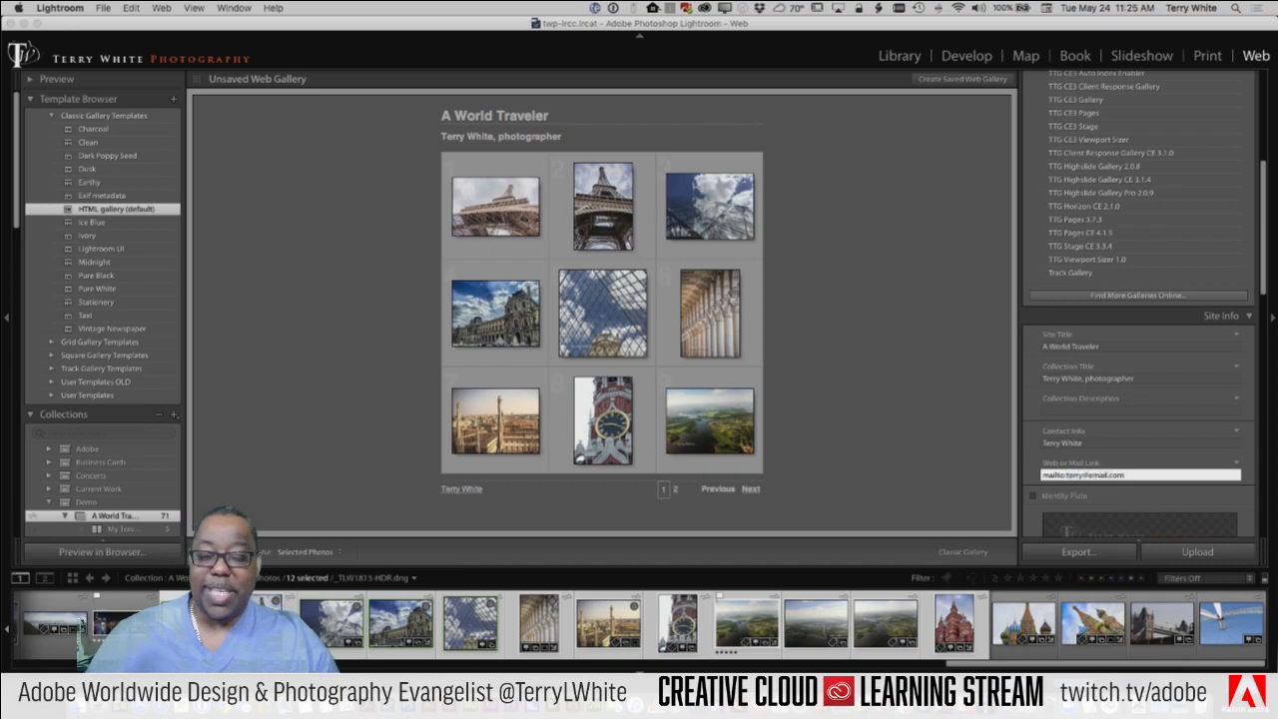
click(1124, 443)
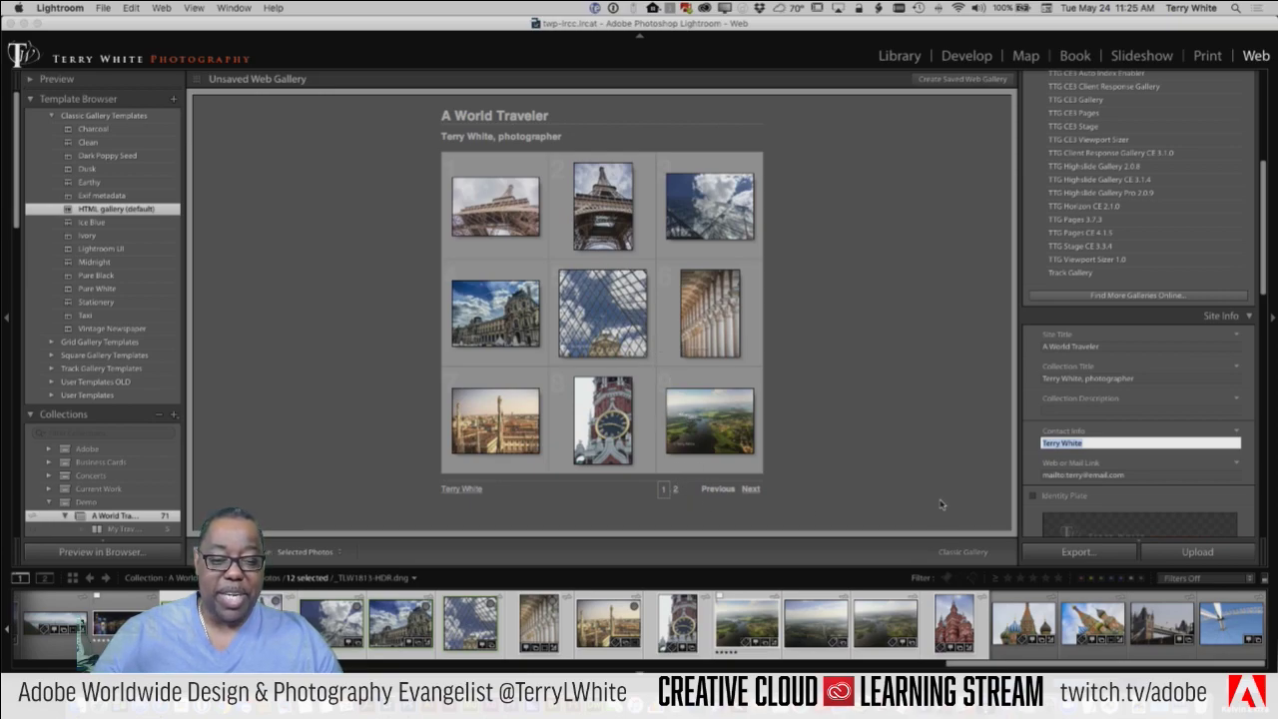
scroll(1095, 443, down, 5)
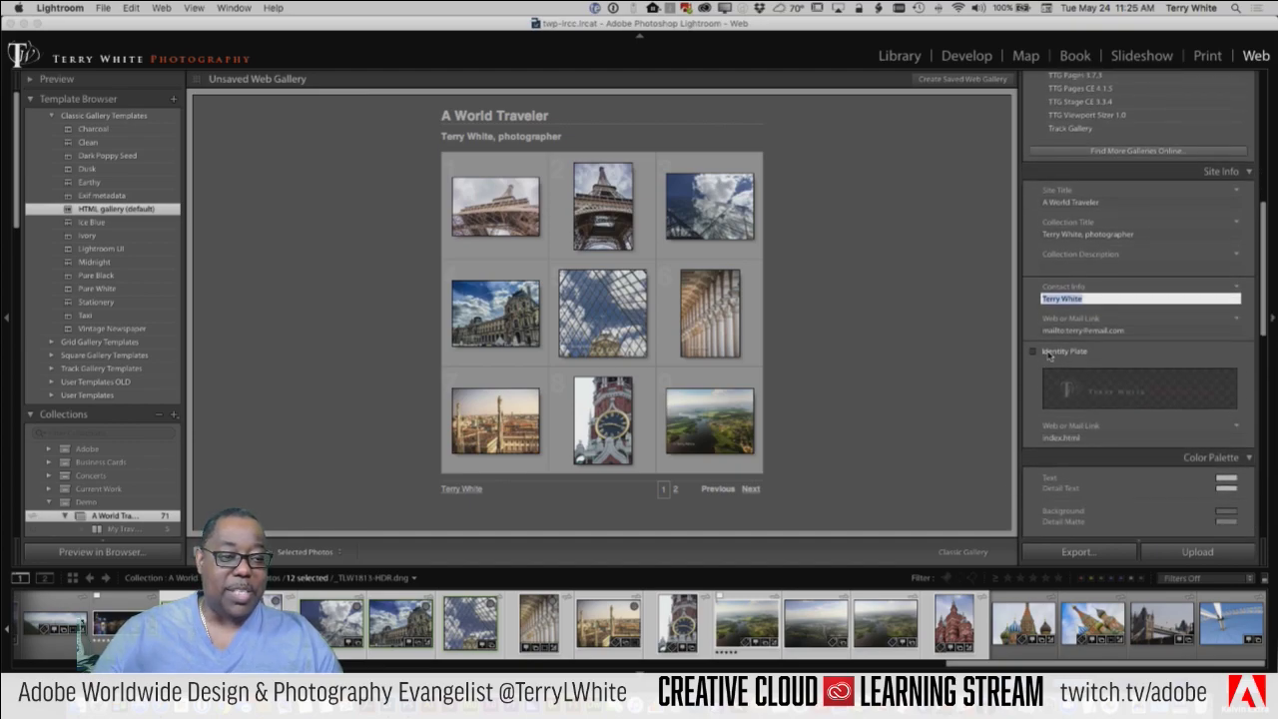
Step: Turn on the Identity Plate so the photographer's logo appears above the site title
click(1048, 355)
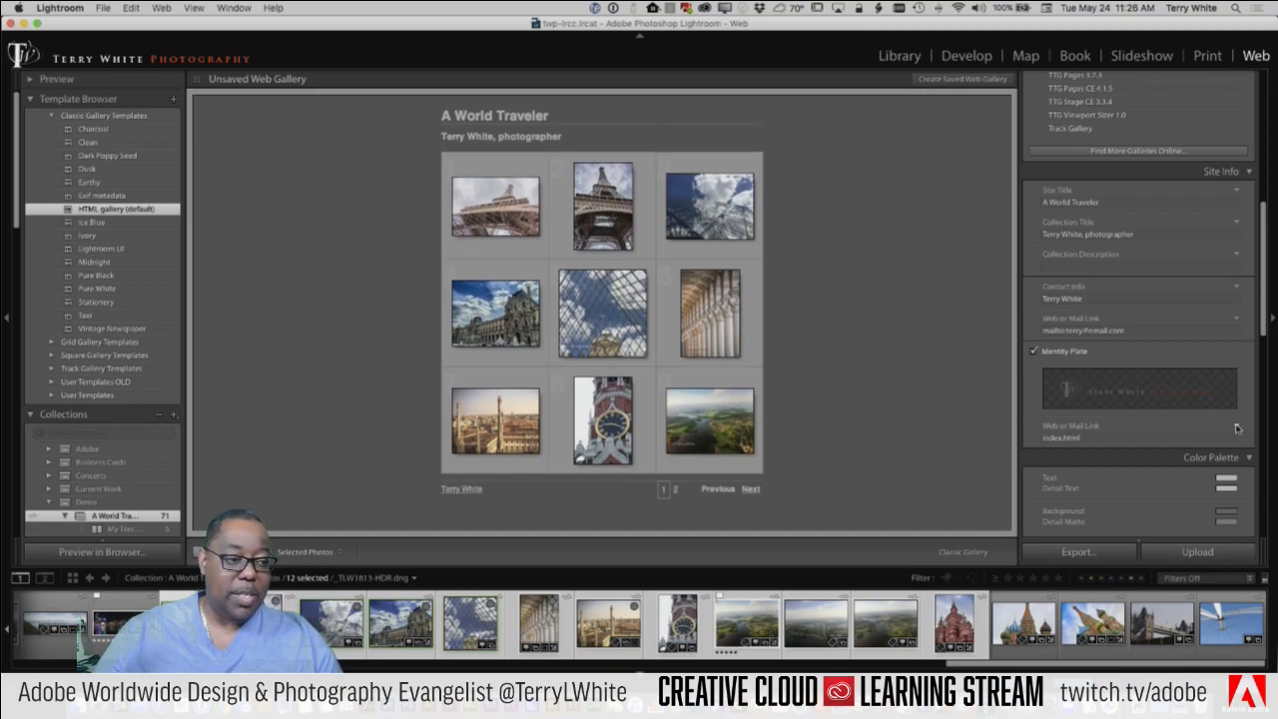
click(1078, 354)
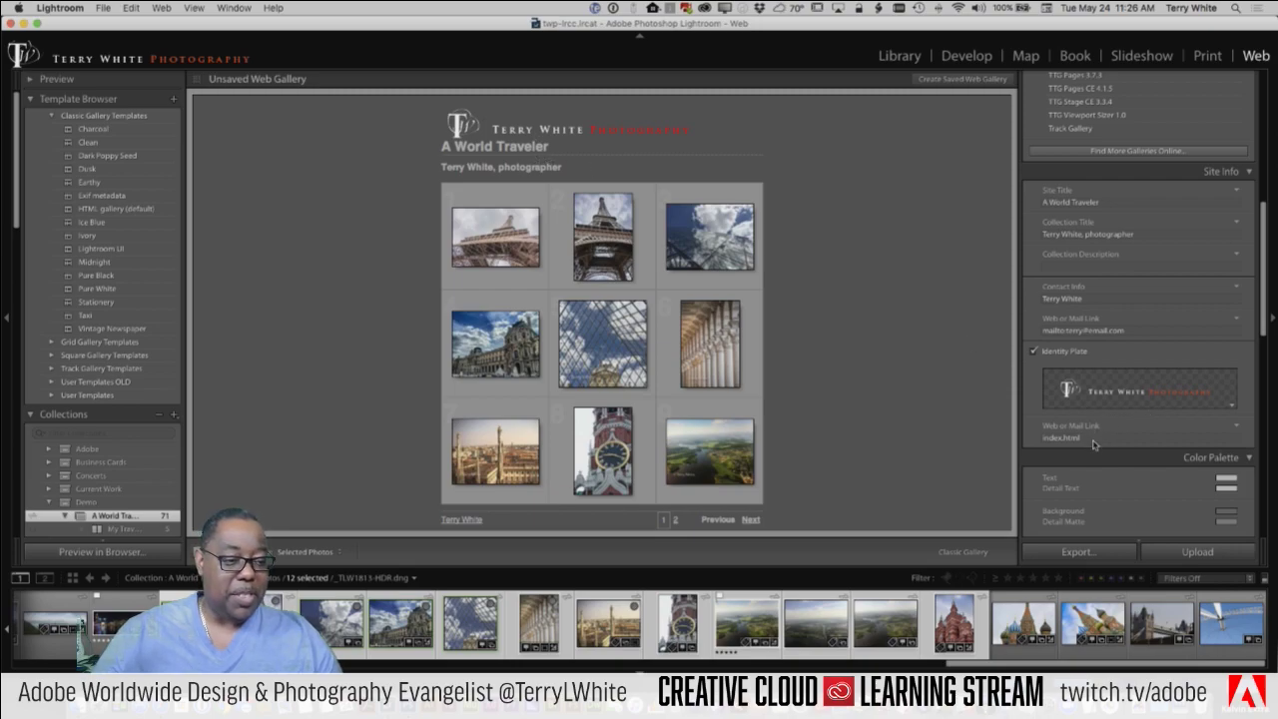
scroll(1095, 439, down, 3)
scroll(1096, 439, down, 3)
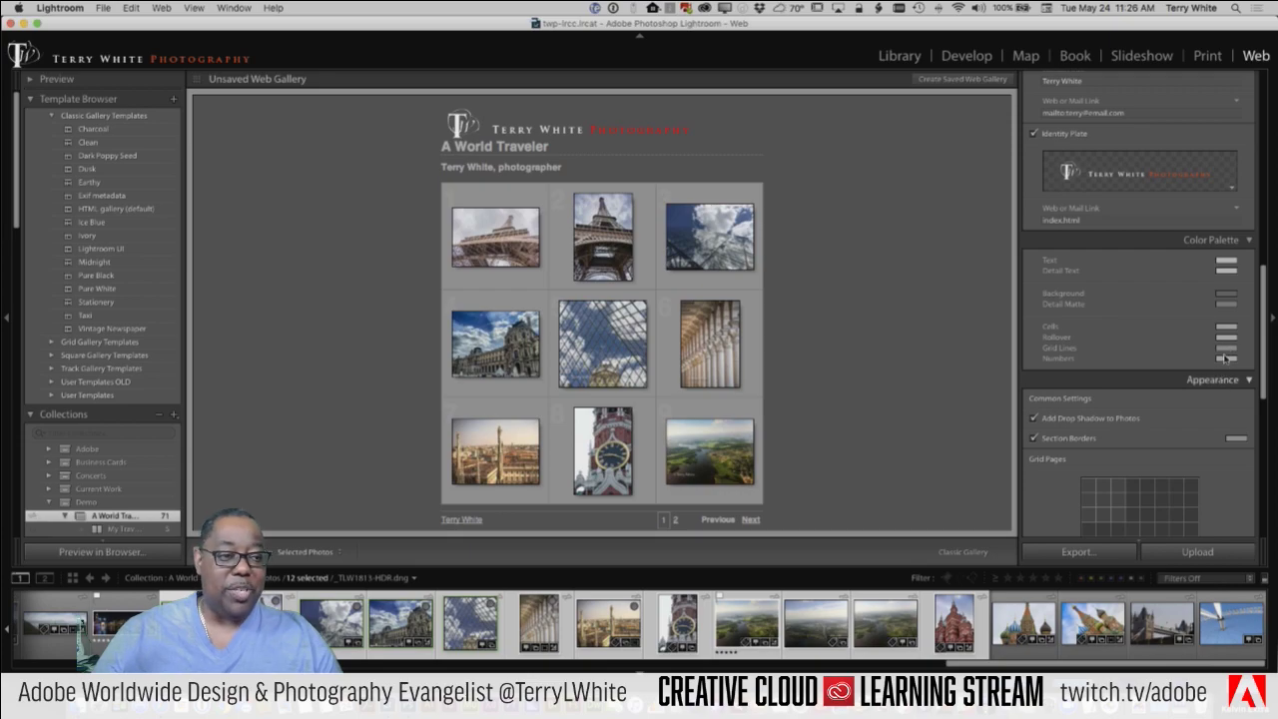
Step: Set the gallery Background colour to 50% neutral grey after trying dark red and other hues
click(1228, 296)
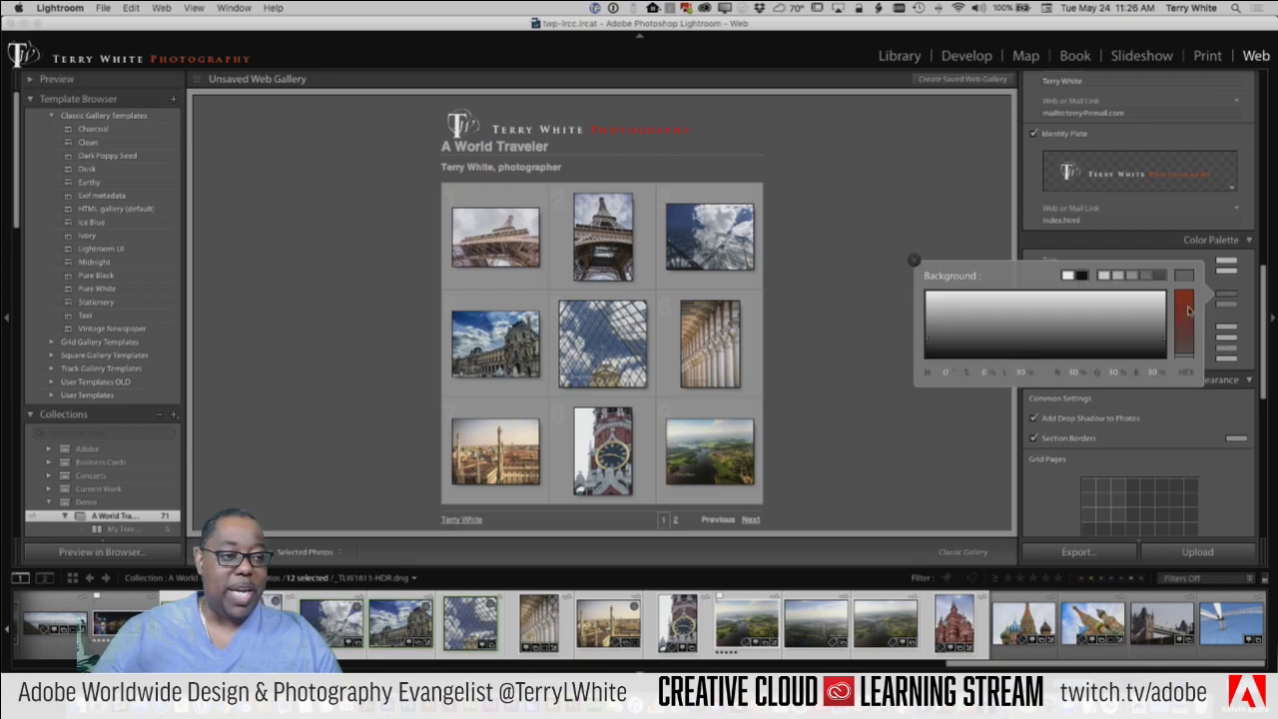
click(1188, 300)
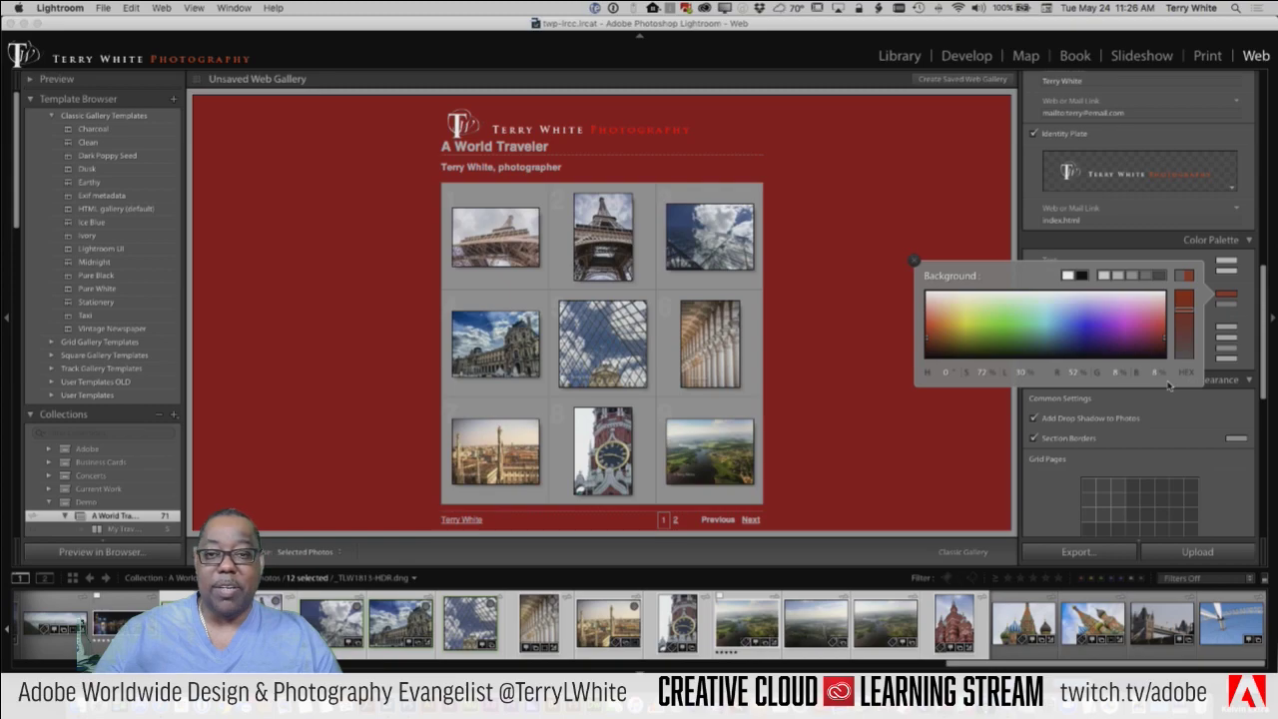
mouse_move(1103, 341)
mouse_down()
mouse_move(1106, 327)
mouse_move(940, 284)
mouse_move(932, 297)
mouse_up()
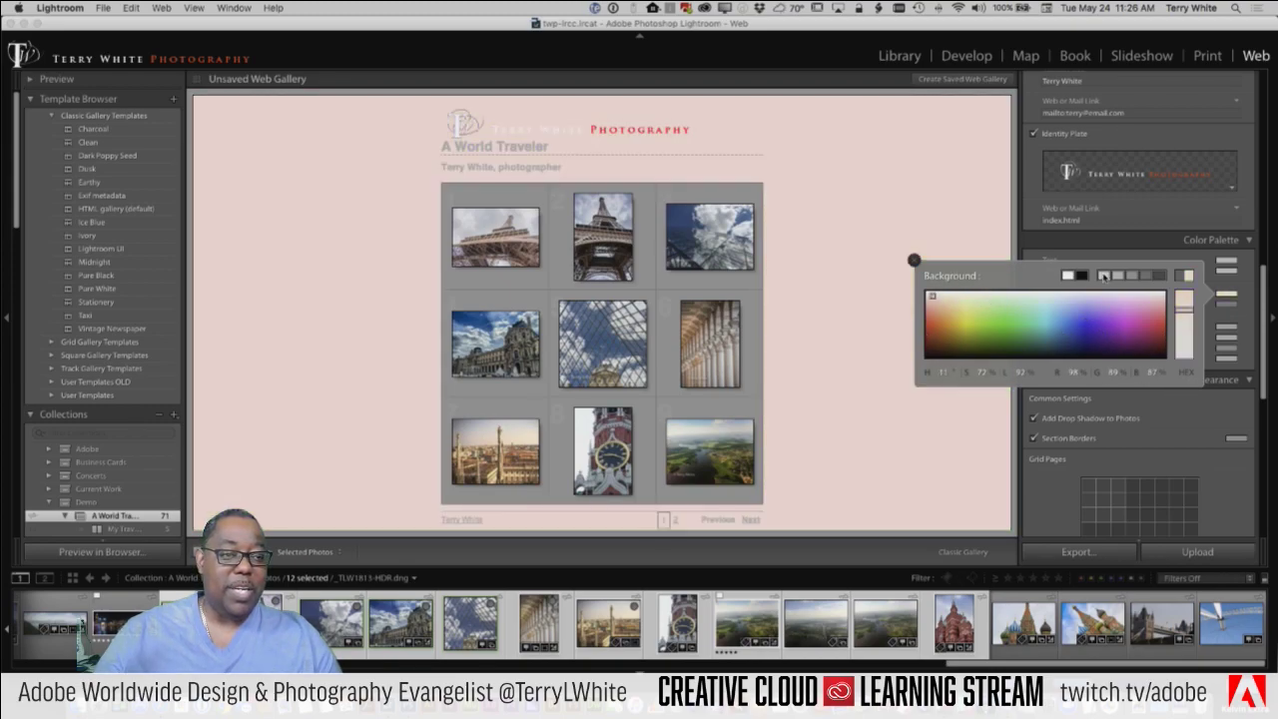
click(1118, 275)
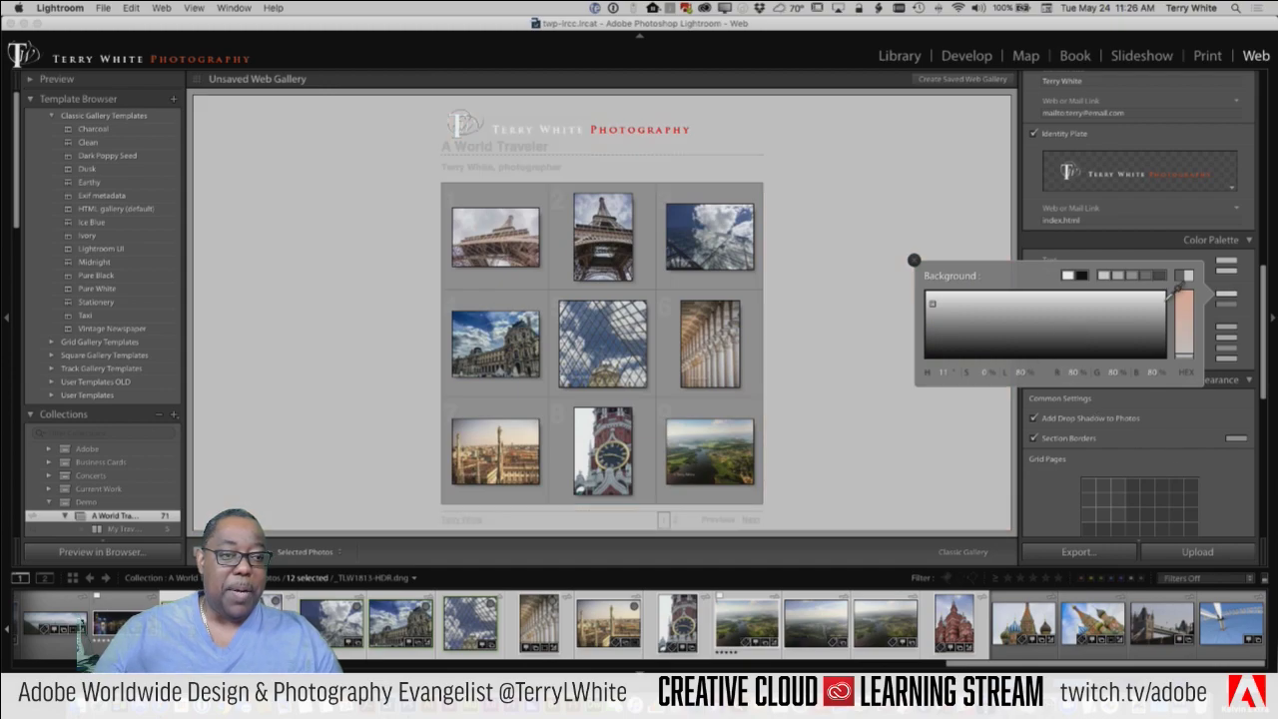
click(1144, 274)
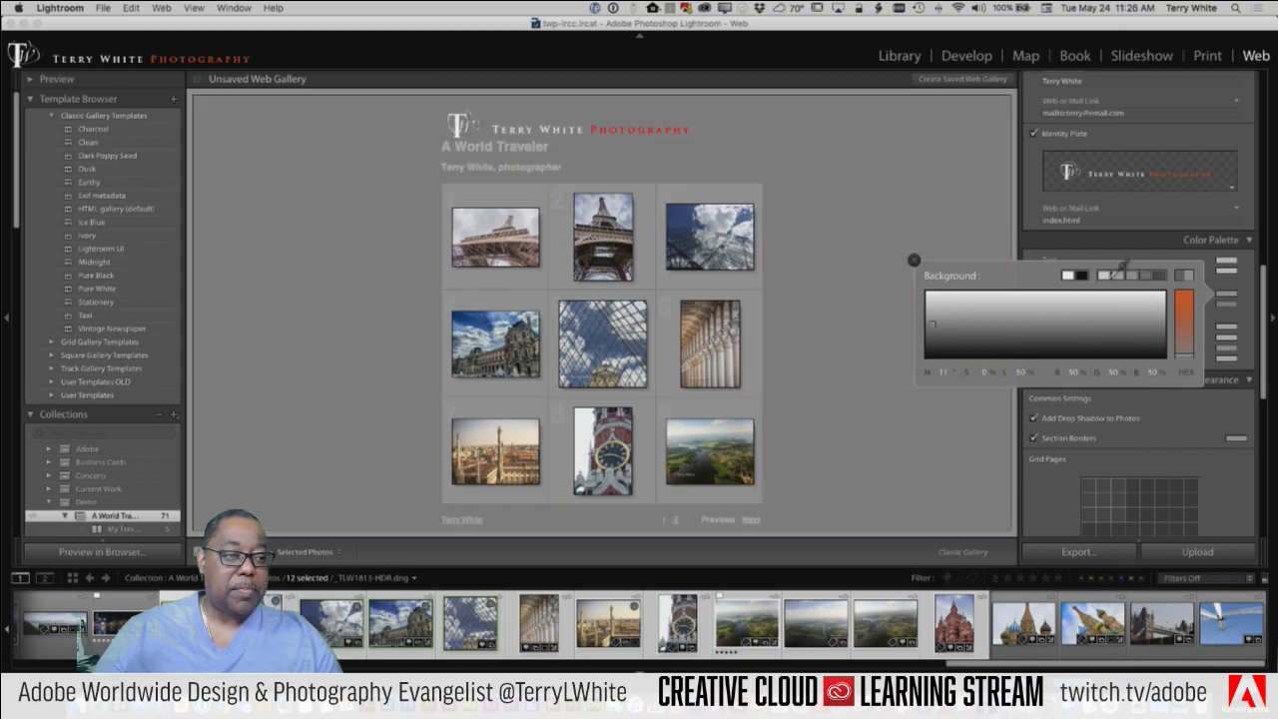
click(1044, 245)
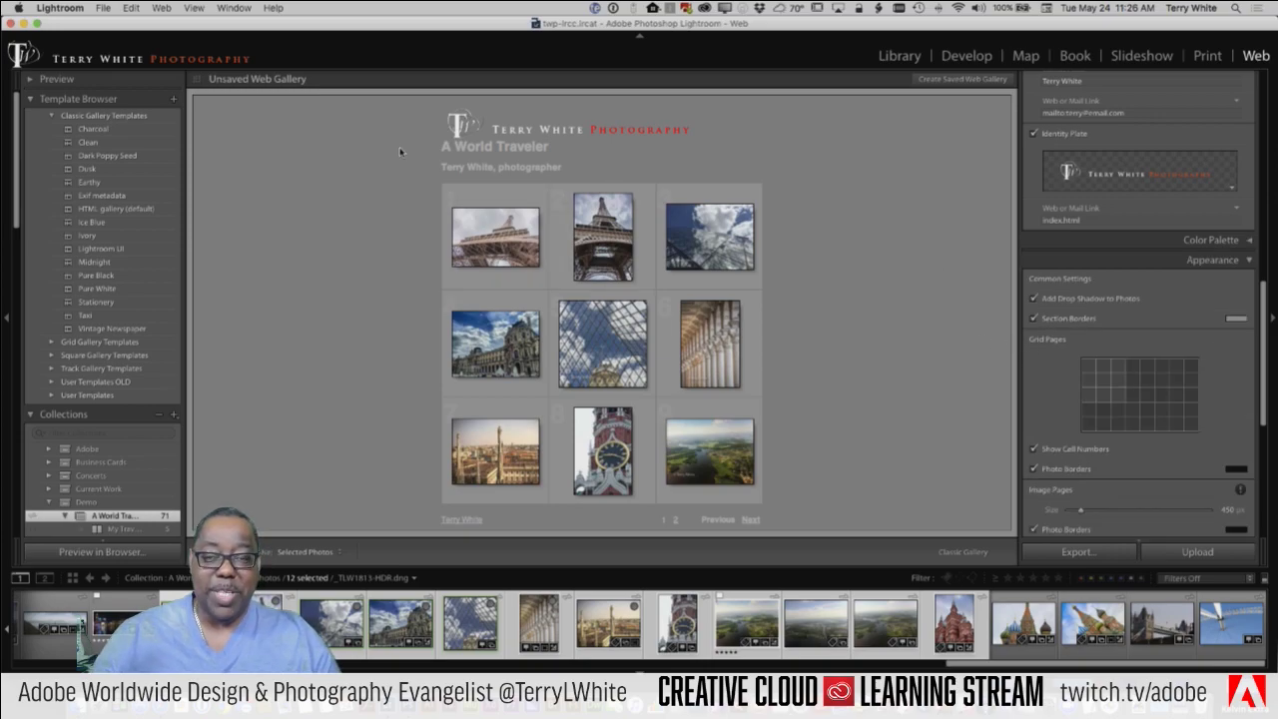
Step: Save the current gallery design as the 'Web-Twitch' template in User Templates
click(174, 102)
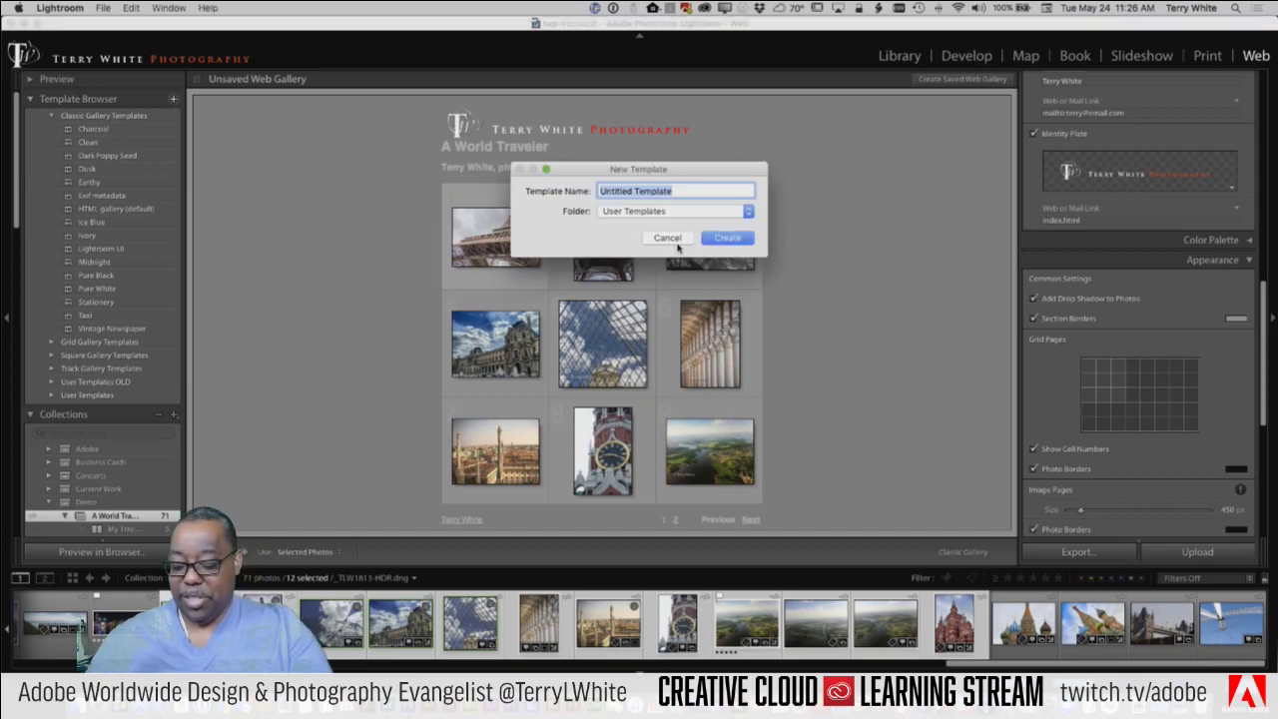
text(Web-Twitch)
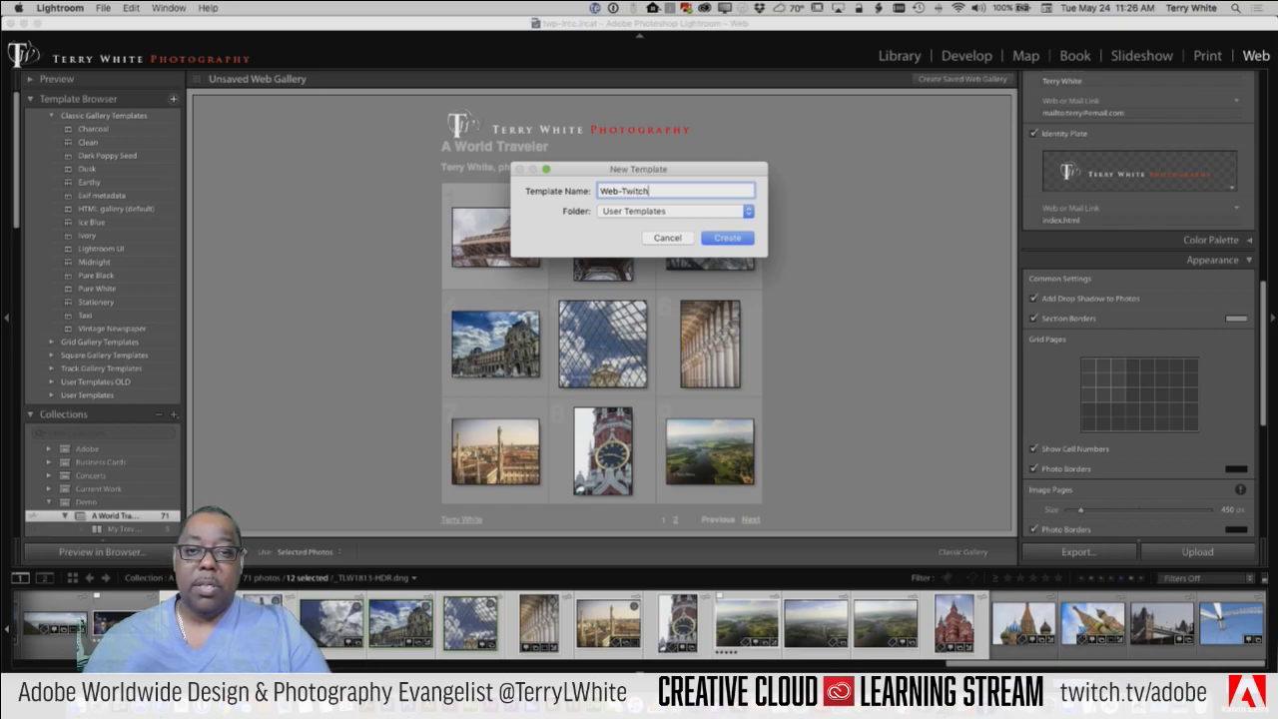
click(717, 241)
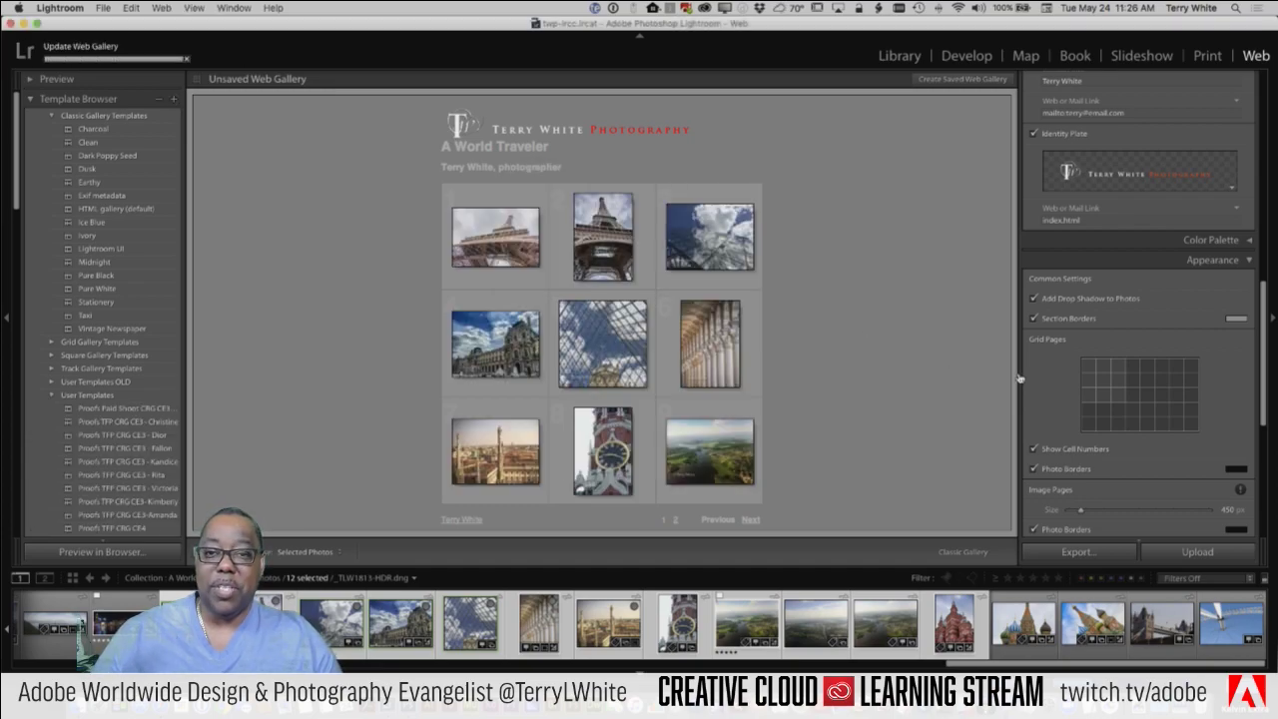
Step: Scroll the right panel from Appearance's grid settings down to Output and Upload Settings
scroll(1068, 391, down, 5)
scroll(1069, 391, up, 3)
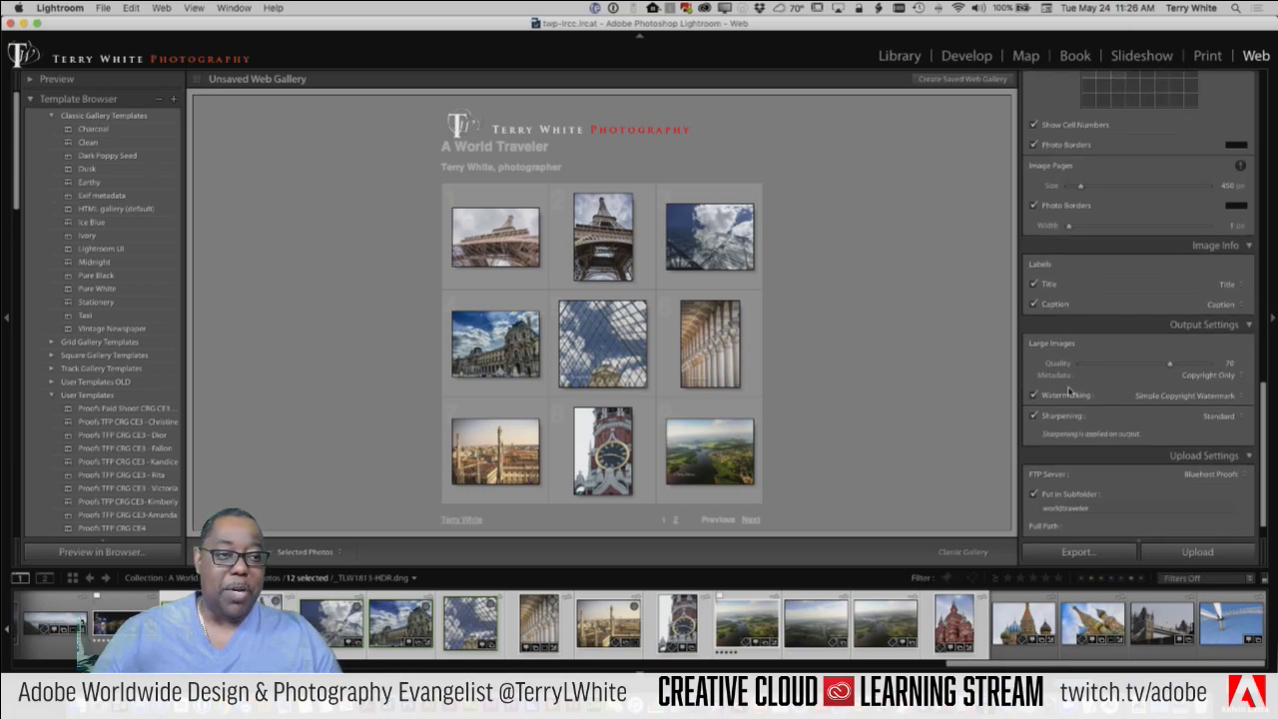
scroll(1069, 392, up, 1)
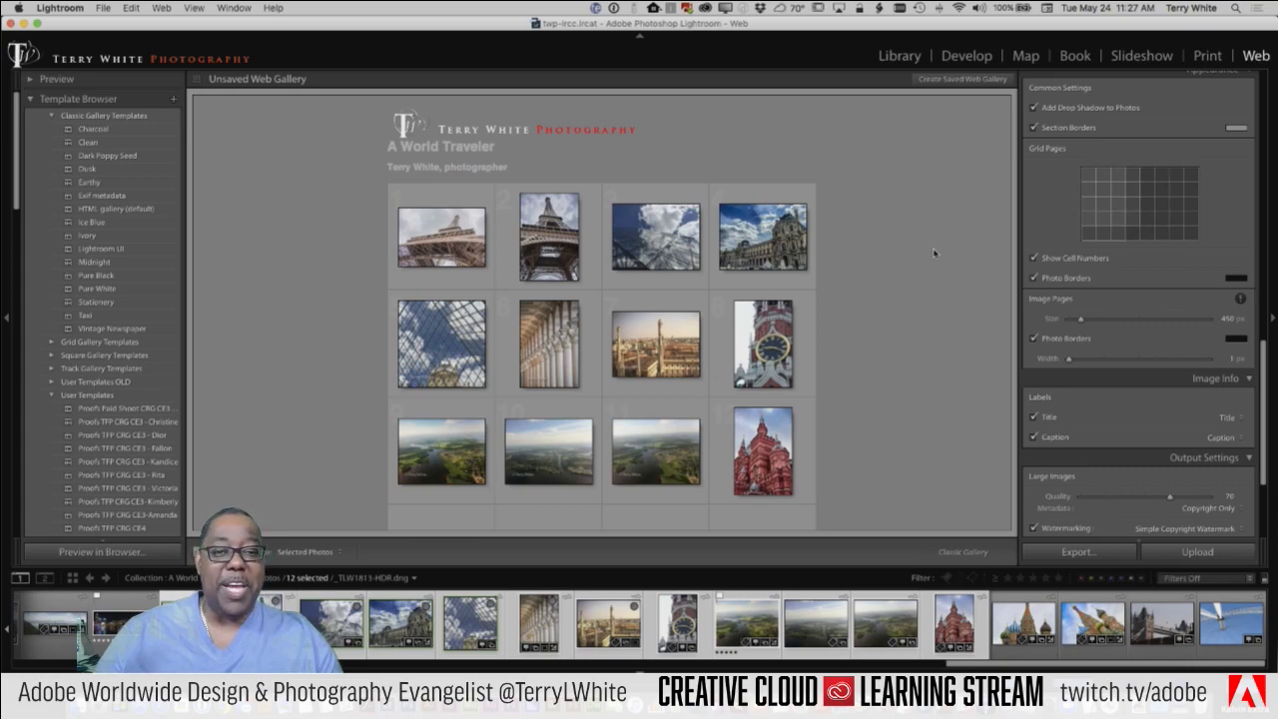
scroll(1033, 211, down, 1)
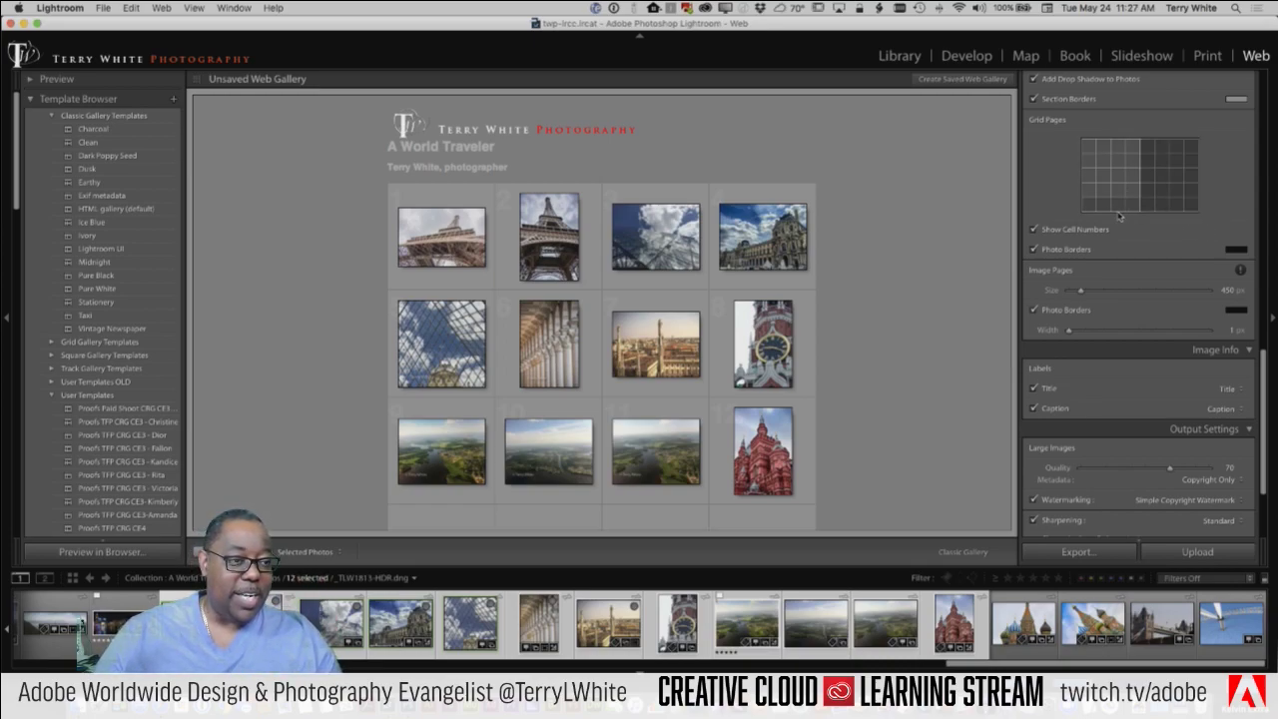
scroll(1177, 262, down, 2)
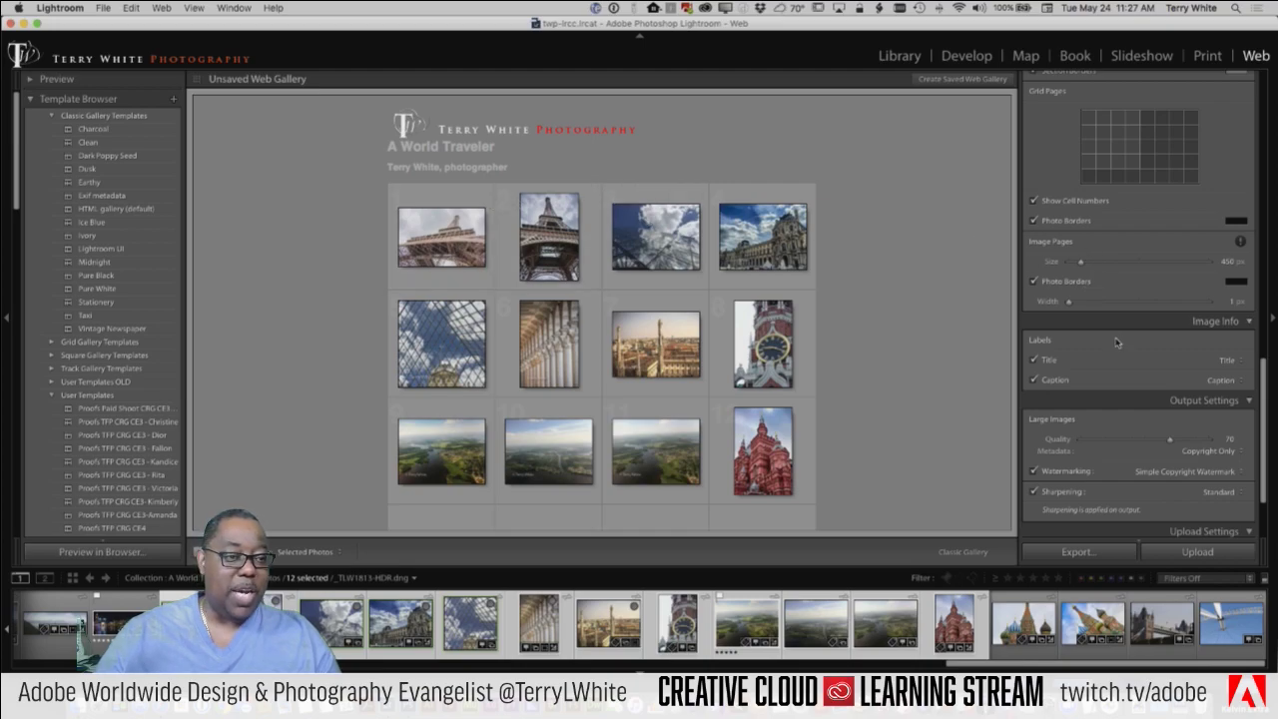
scroll(1118, 339, down, 2)
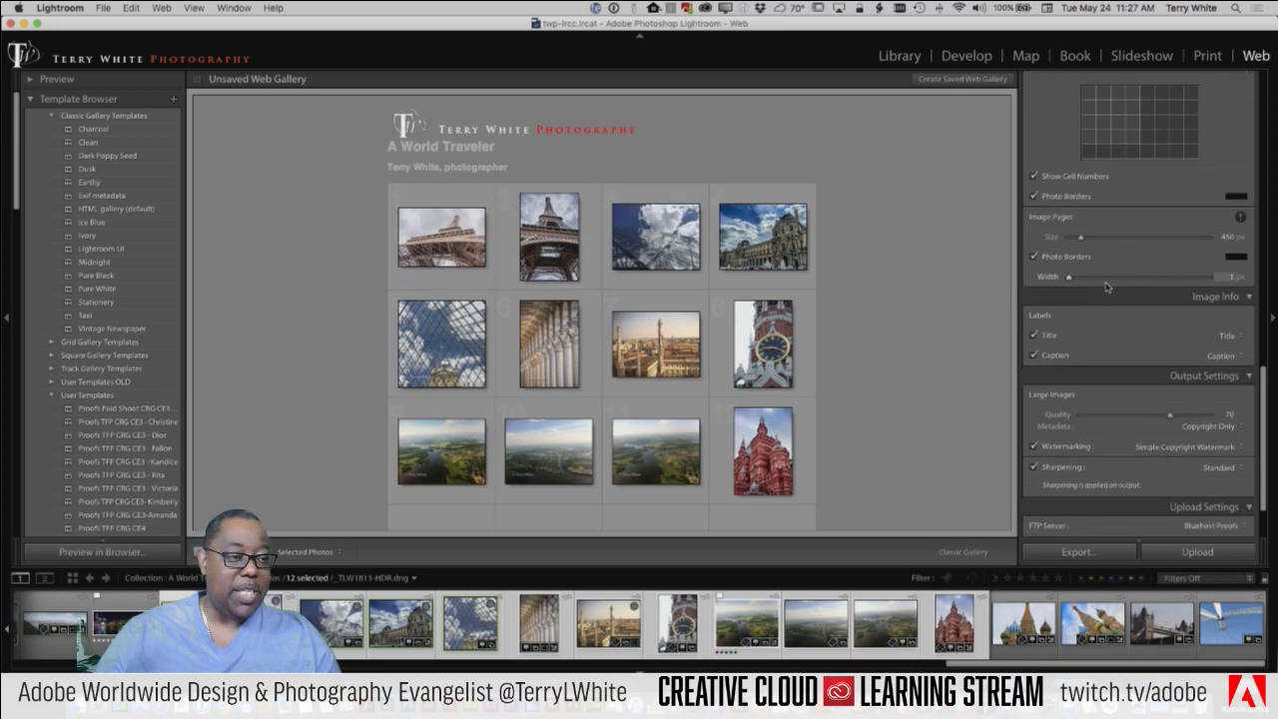
scroll(1079, 255, down, 2)
scroll(1106, 344, down, 4)
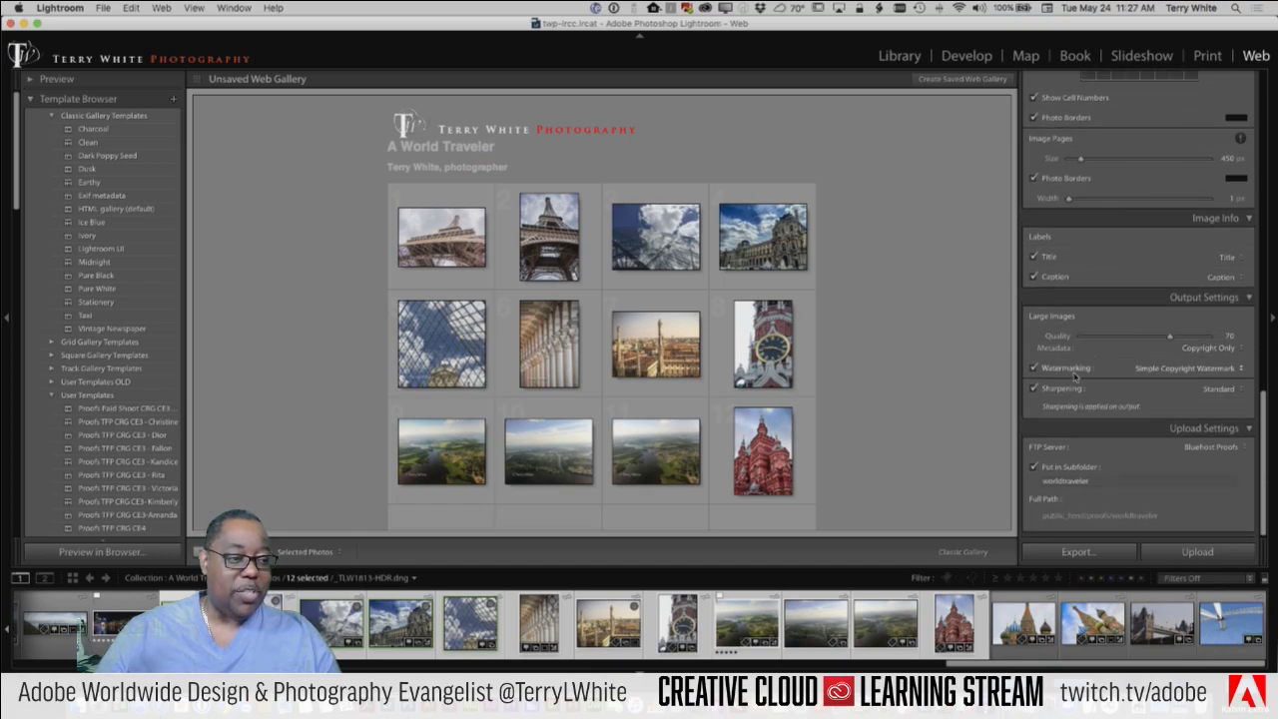
Step: Switch the gallery watermark to TWP Stamp 70 and select the upload subfolder name for editing
click(1160, 373)
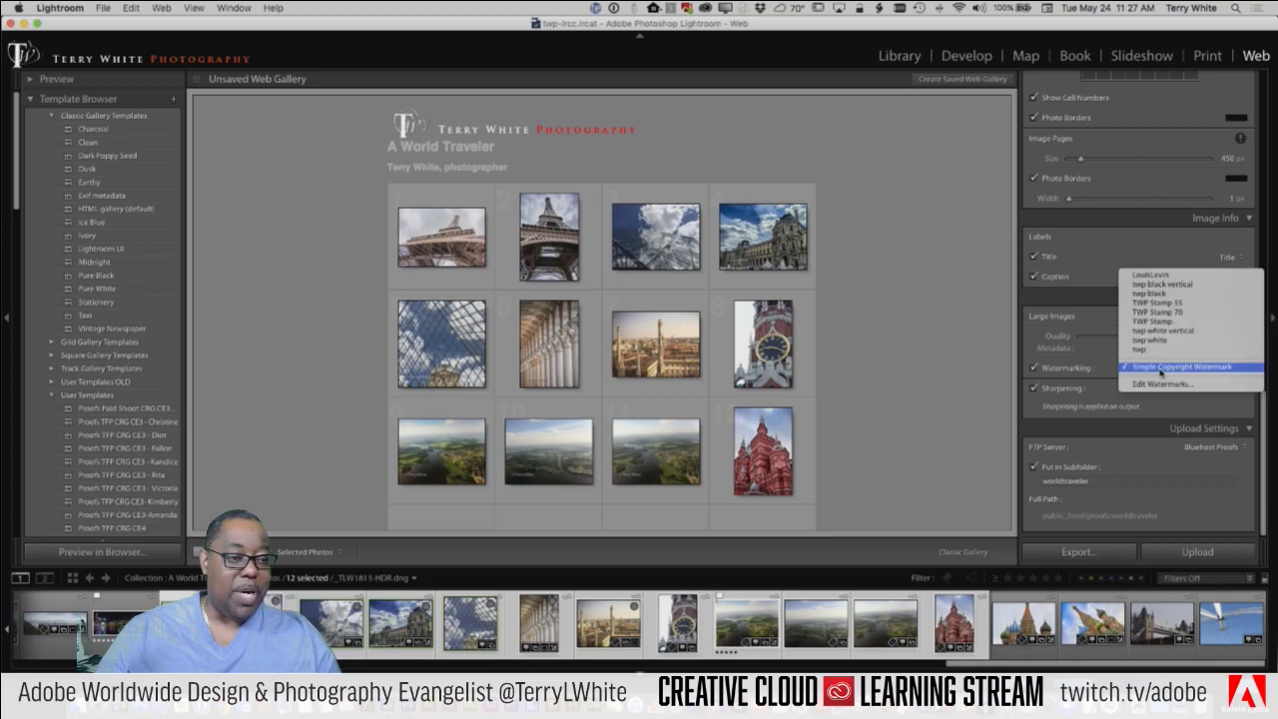
click(1158, 312)
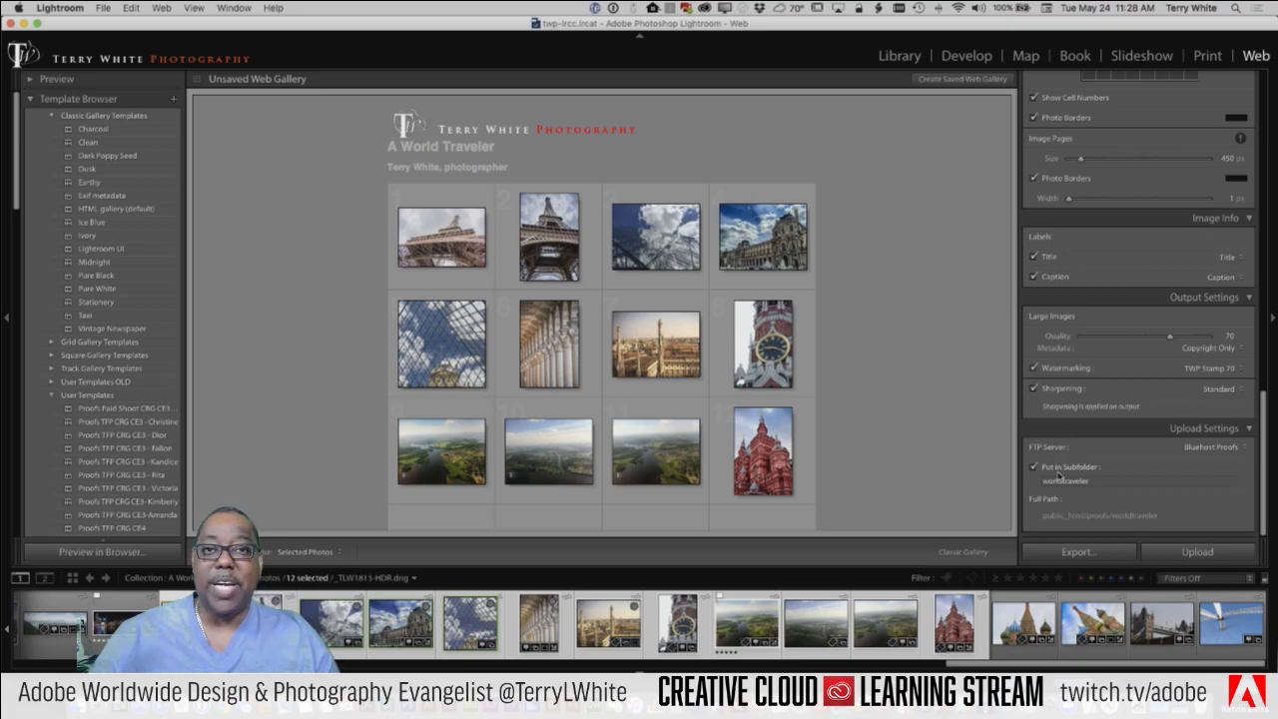
click(1058, 481)
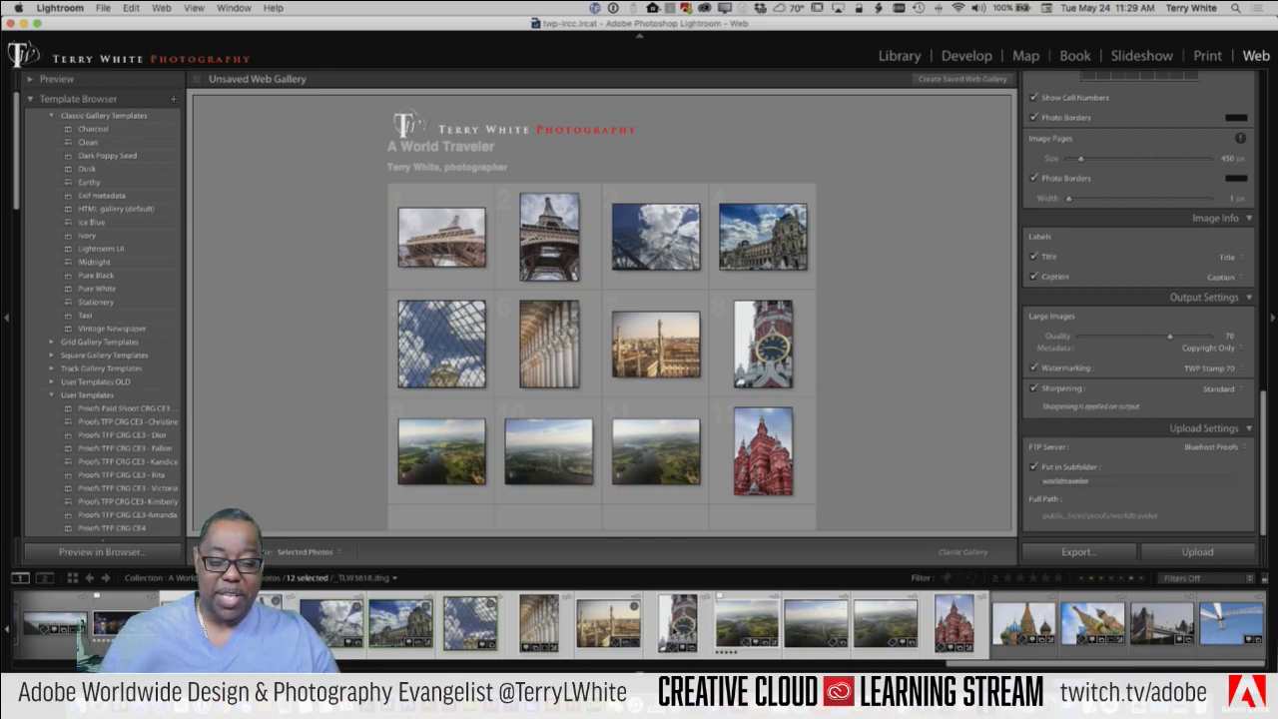
Step: Deselect photos in the filmstrip until only four remain in the gallery
shift+click(679, 629)
super+click(679, 624)
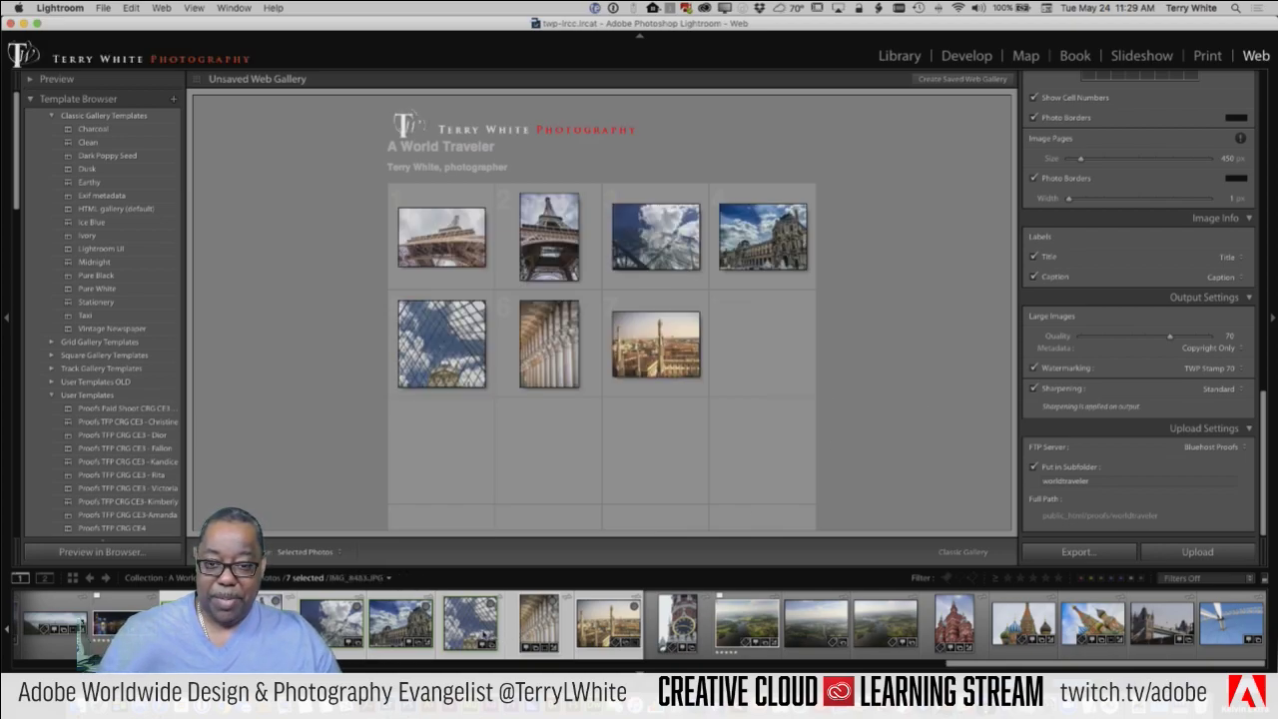
shift+click(469, 622)
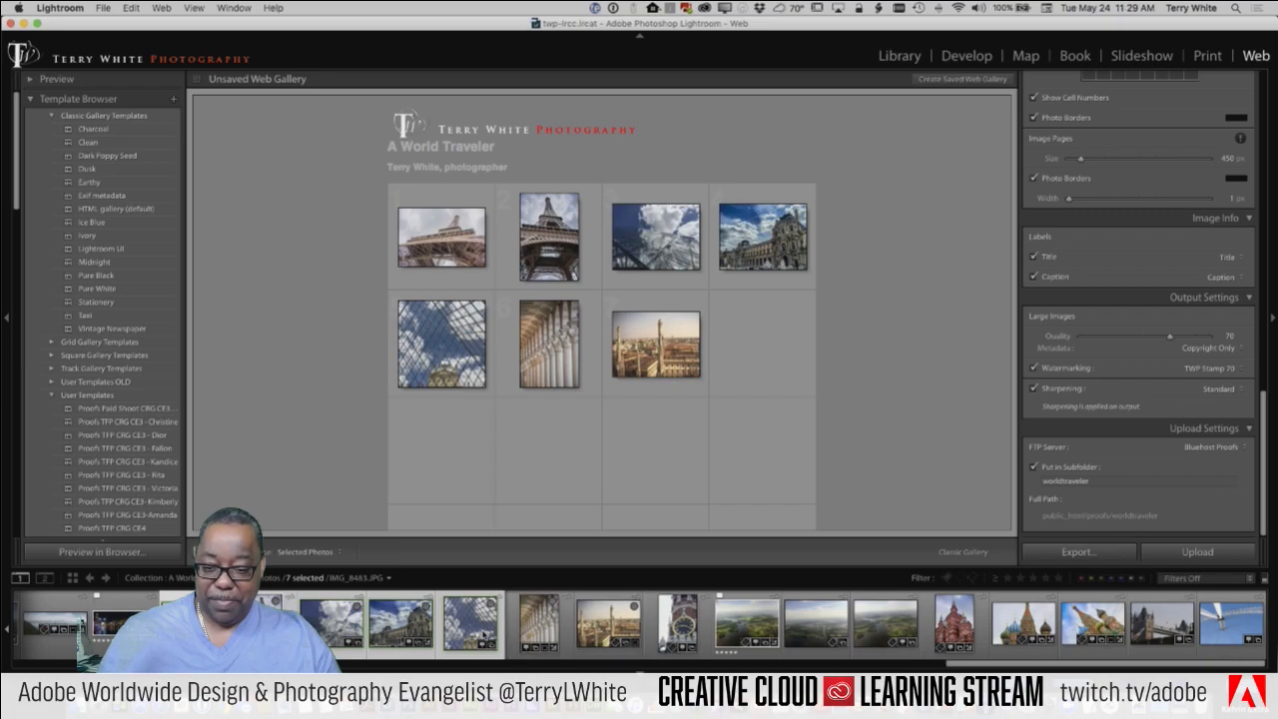
shift+click(416, 629)
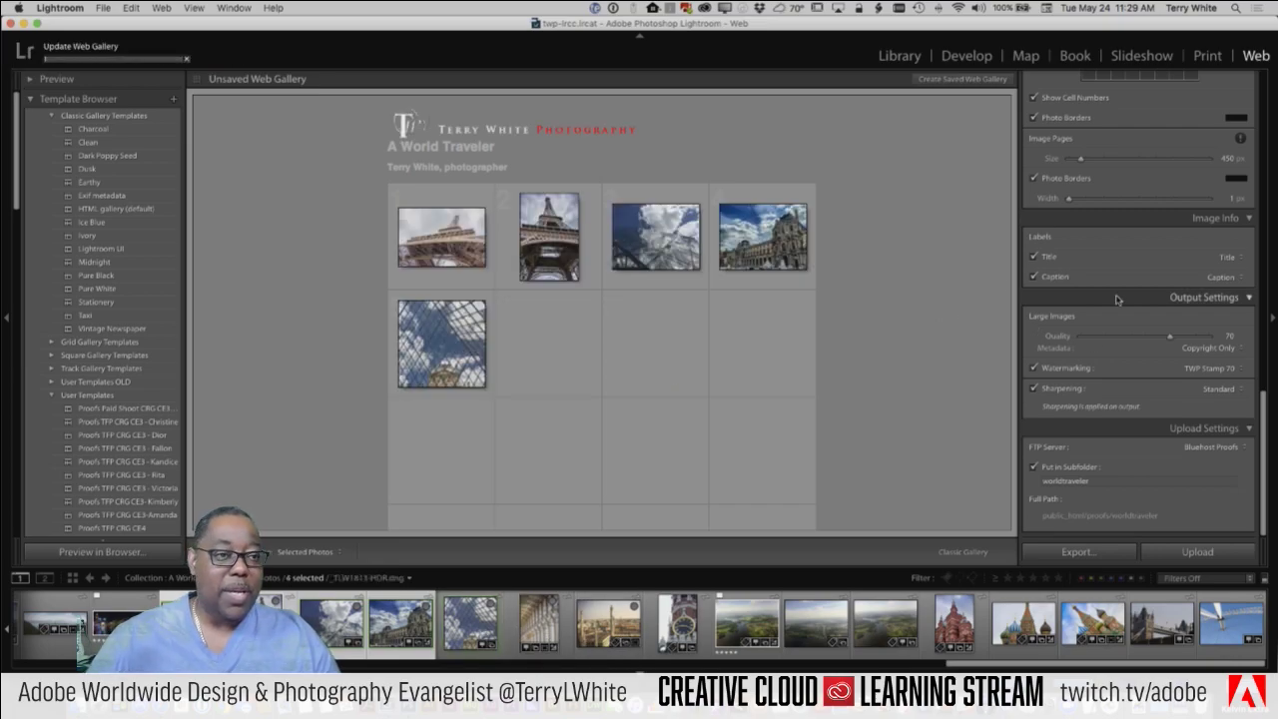
scroll(1118, 299, up, 5)
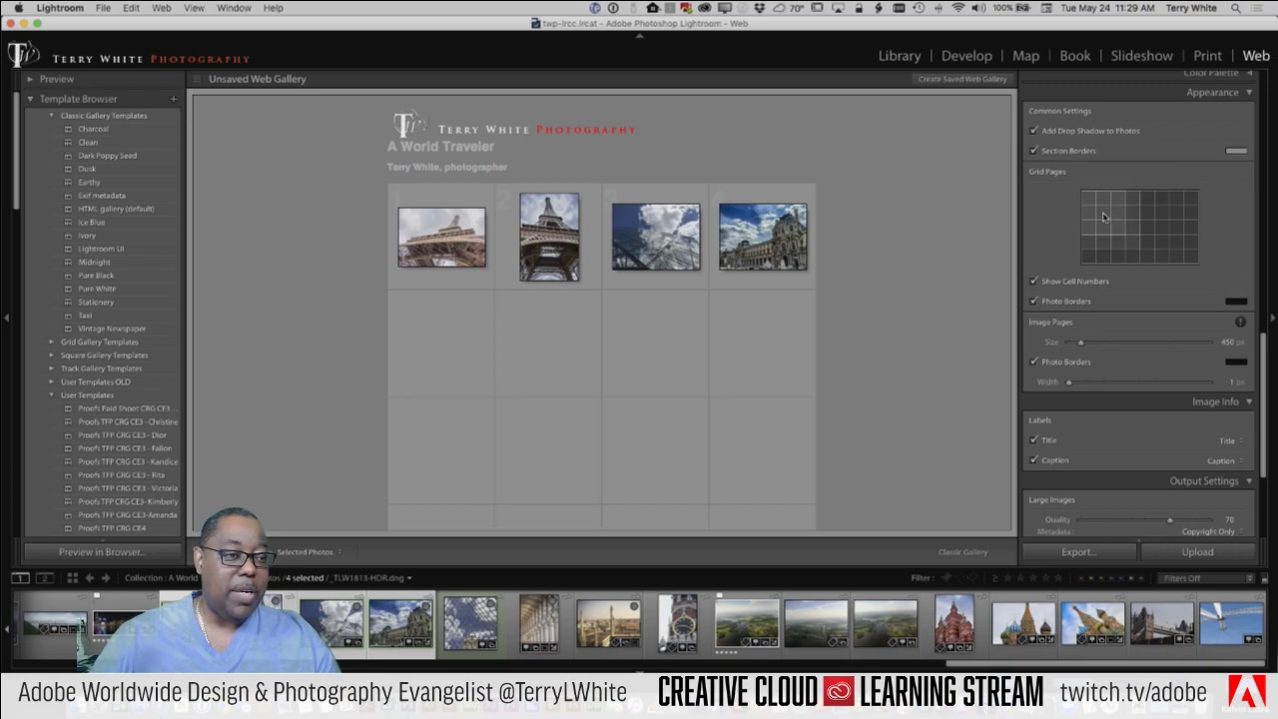
Step: Switch the gallery's Grid Pages layout to a 3x3 grid
click(1118, 226)
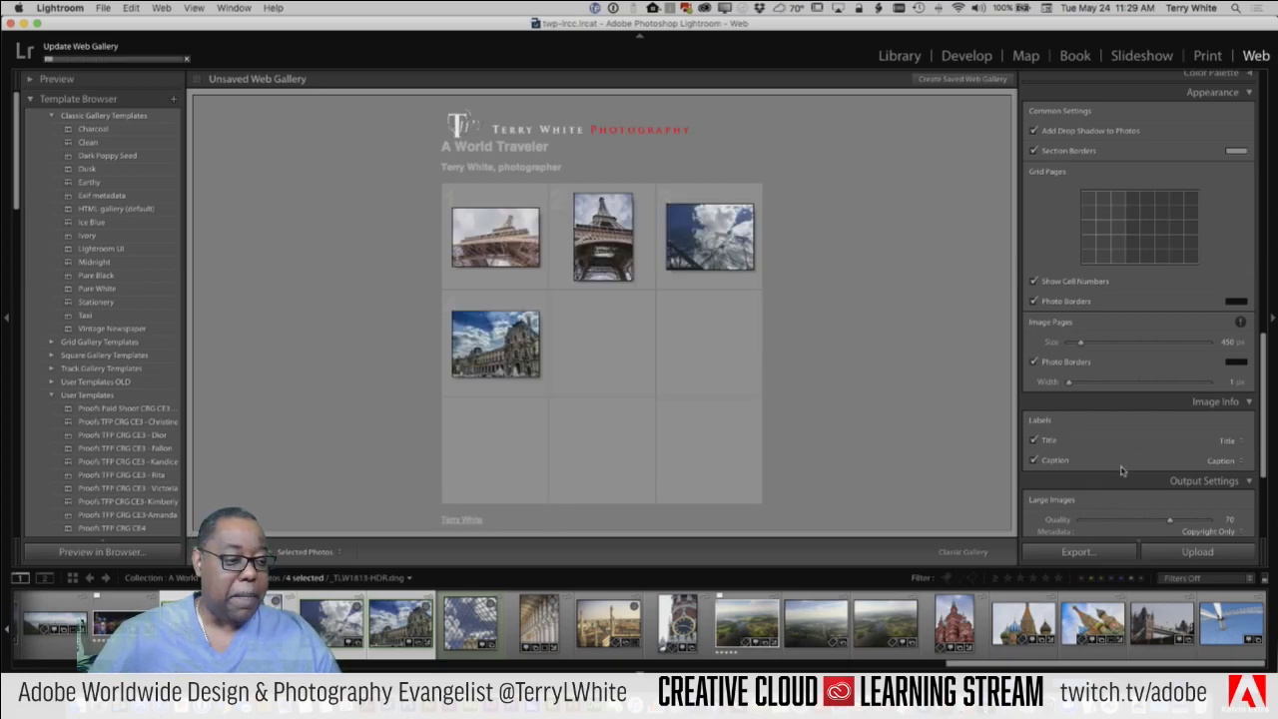
scroll(1123, 477, down, 5)
scroll(1091, 474, up, 1)
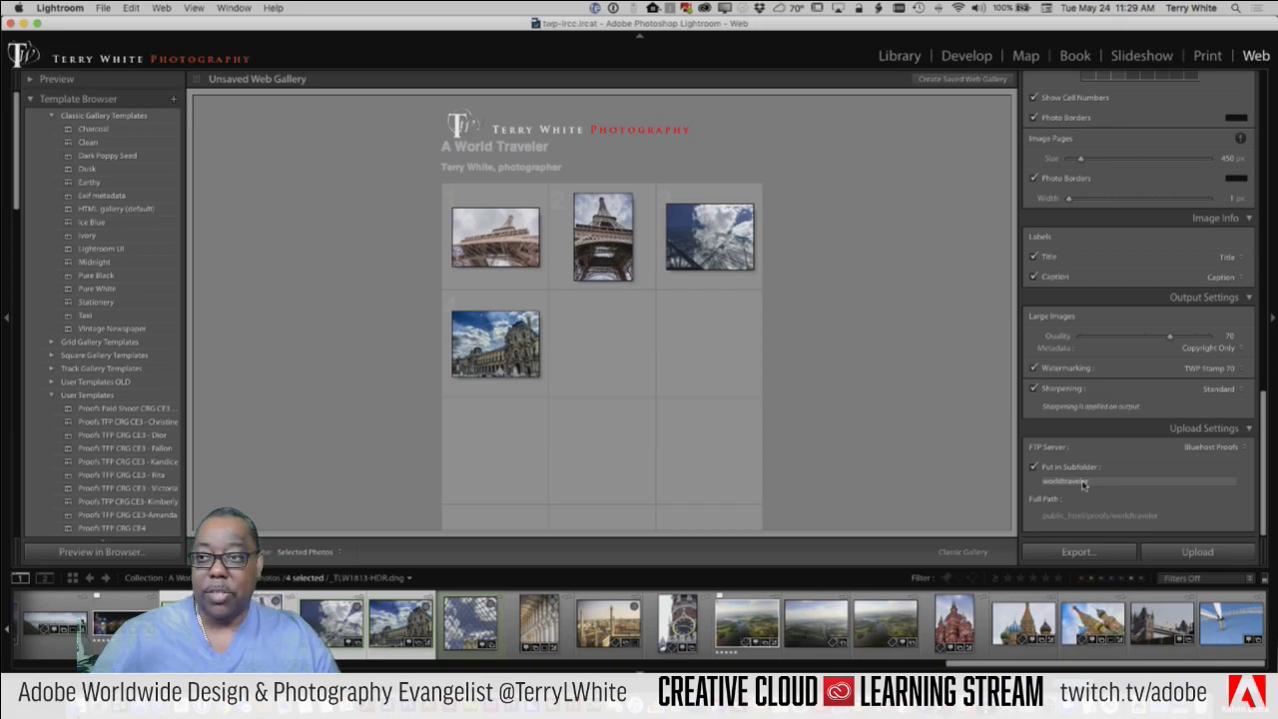
Step: Set the upload subfolder to 'twitch' (public_html/proofs/twitch) and upload the gallery
click(1086, 481)
text(twitch)
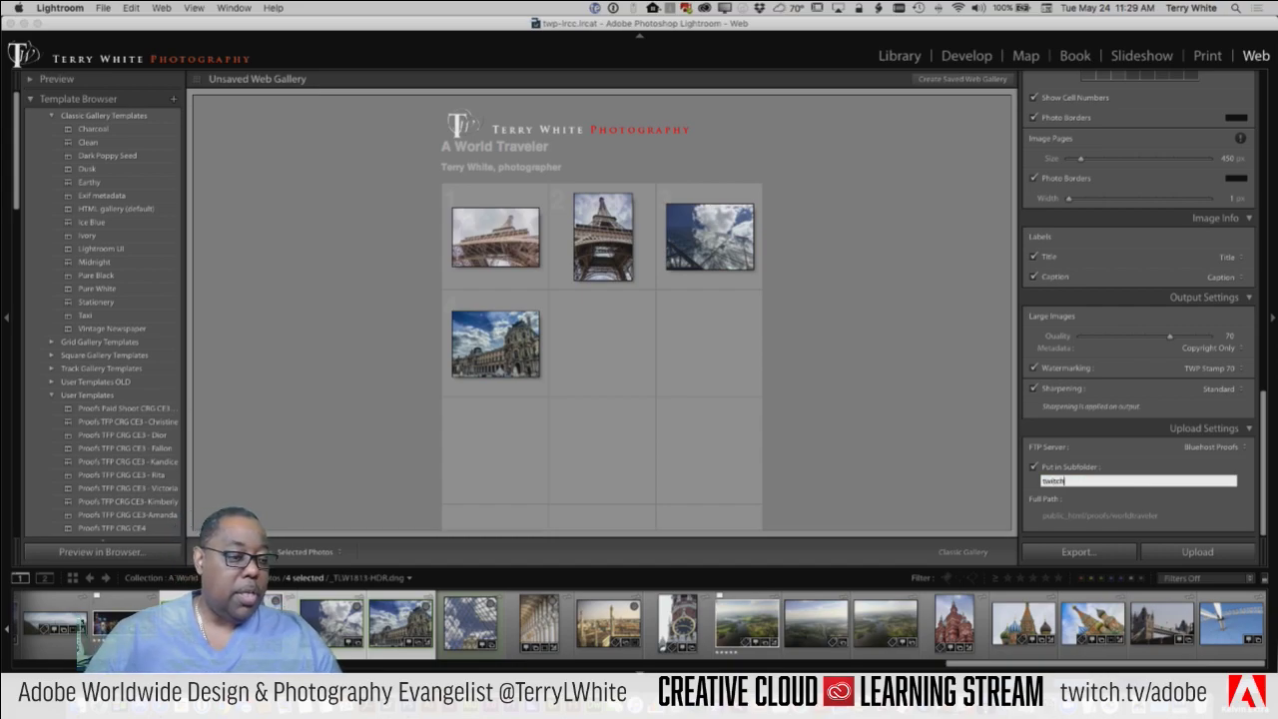
key(Return)
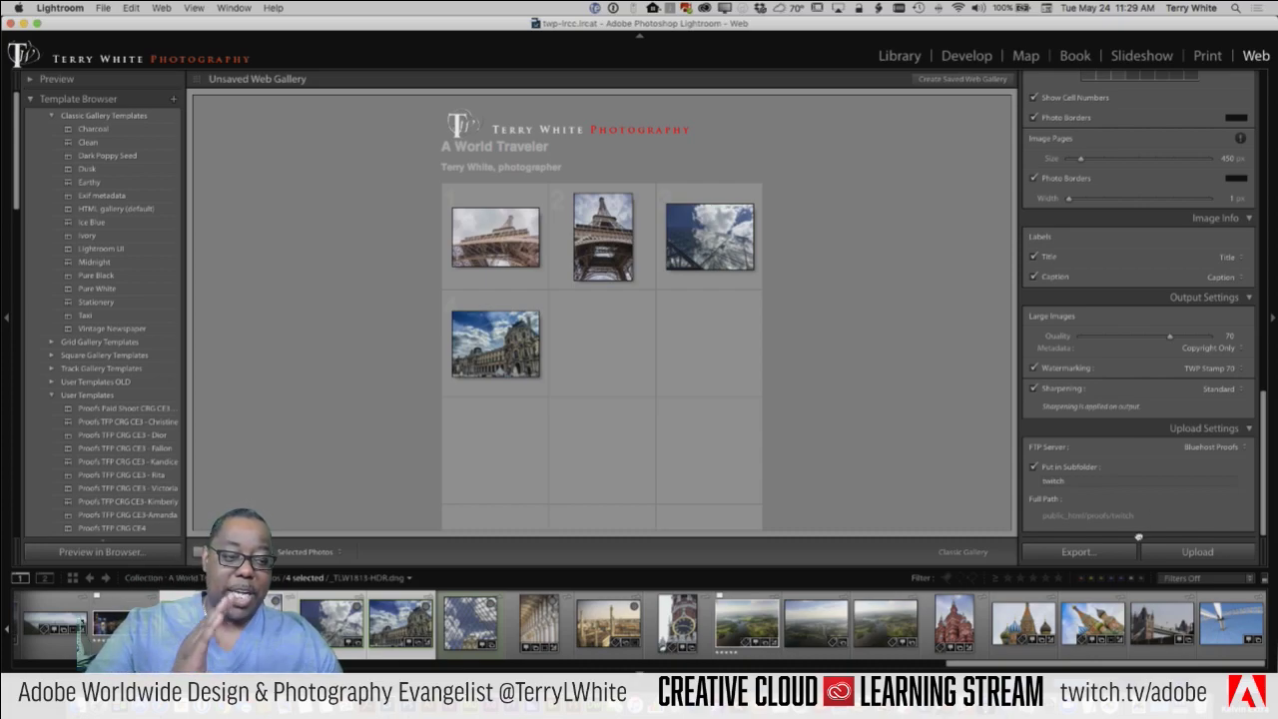
click(1188, 553)
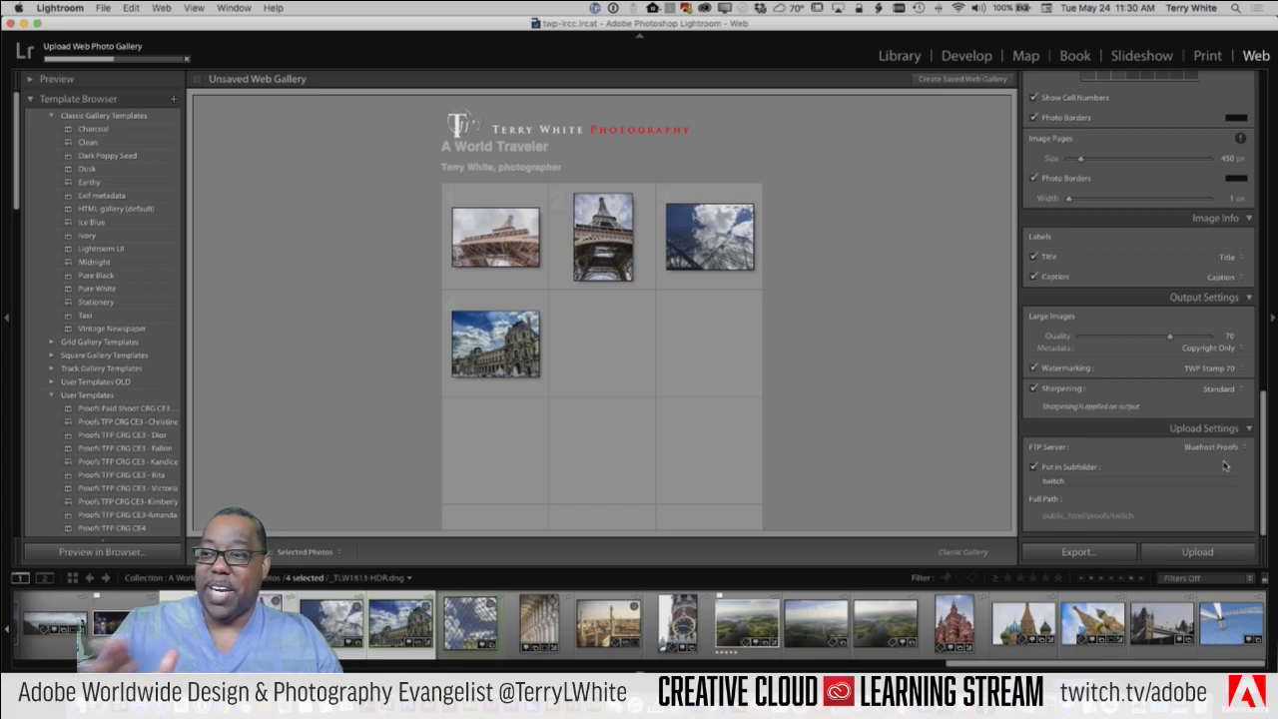
Step: Select only boat photo 50 in the Library grid, then switch to Safari's Twitch dashboard
click(894, 60)
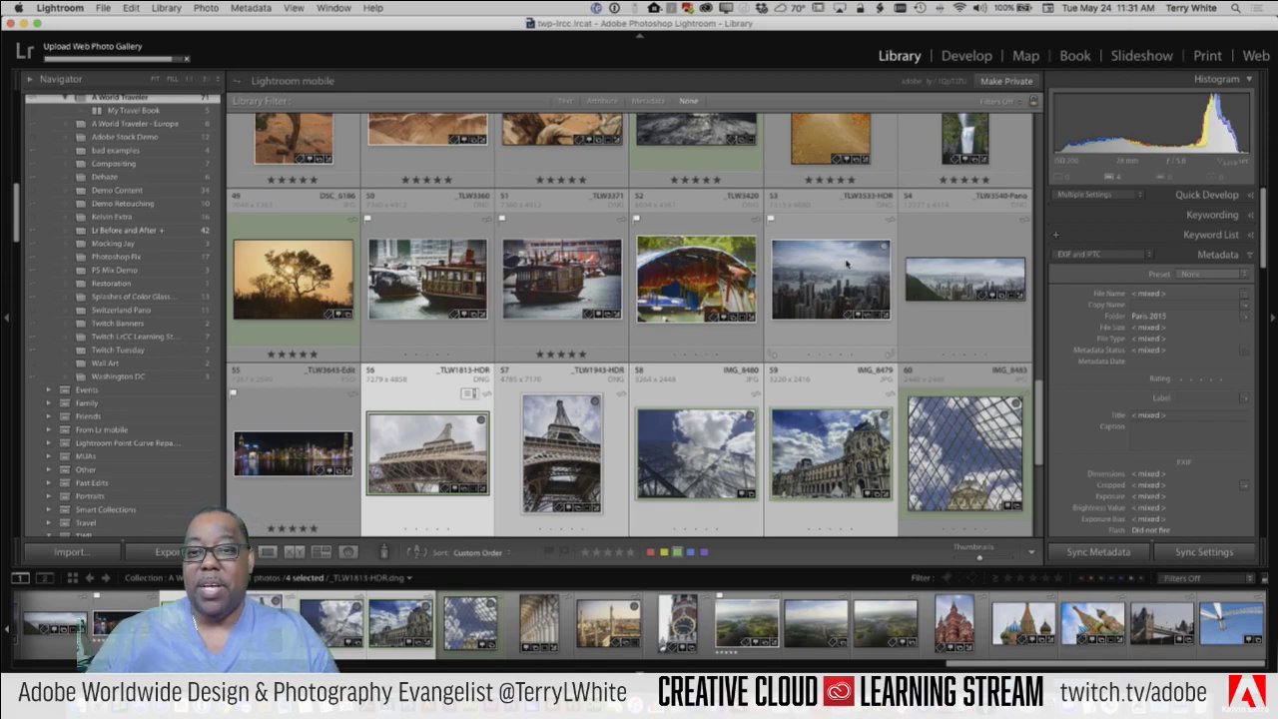
click(429, 294)
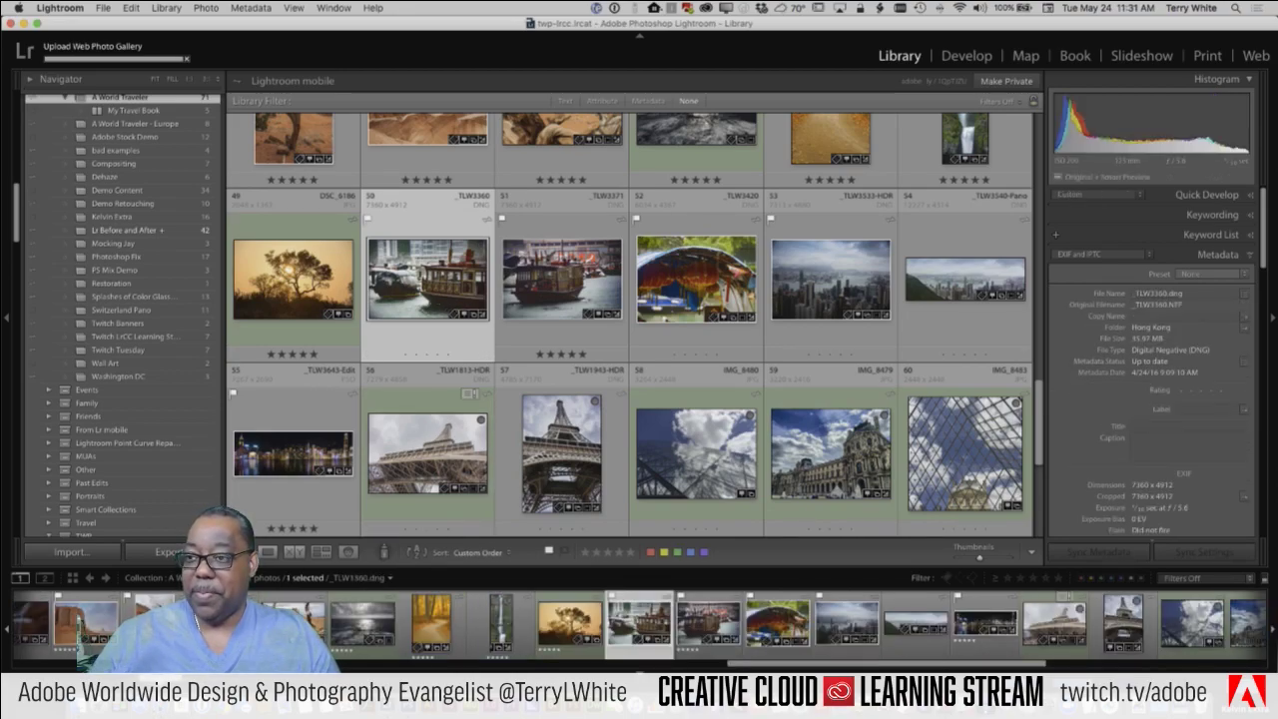
key(super+Tab)
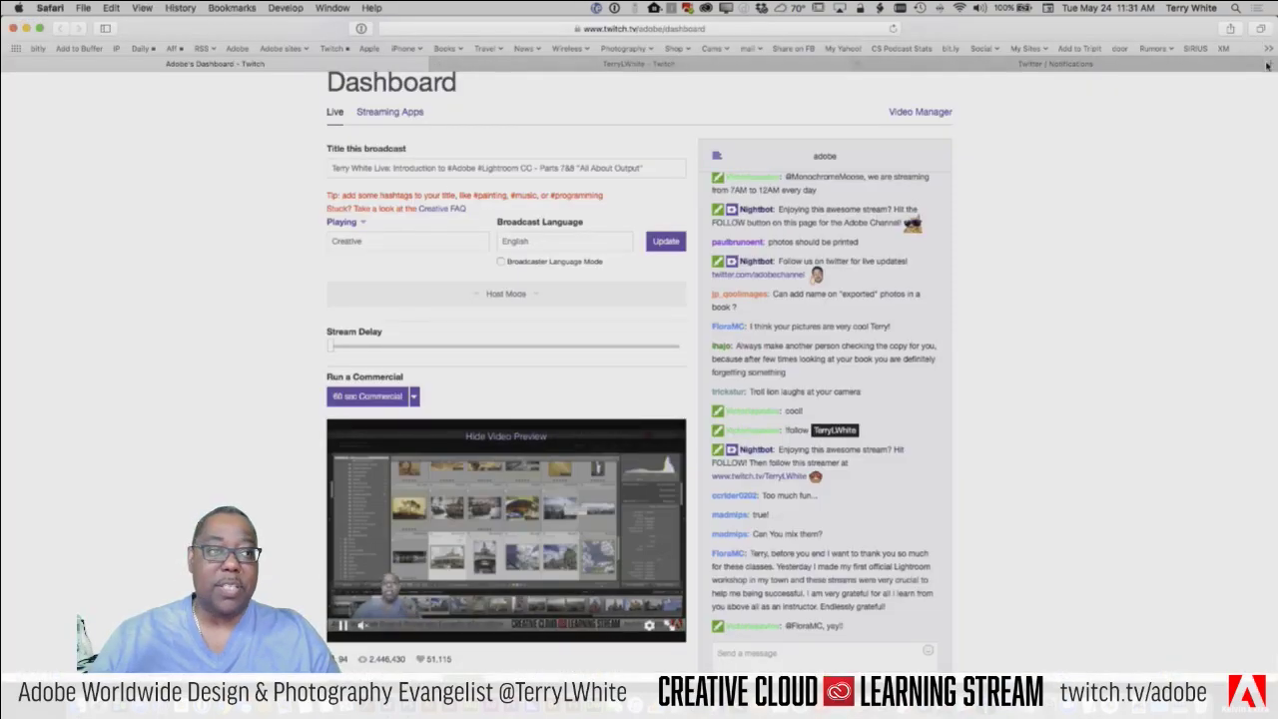
Step: Load terrywhite.photography/proofs/twitch in a new Safari tab
key(super+t)
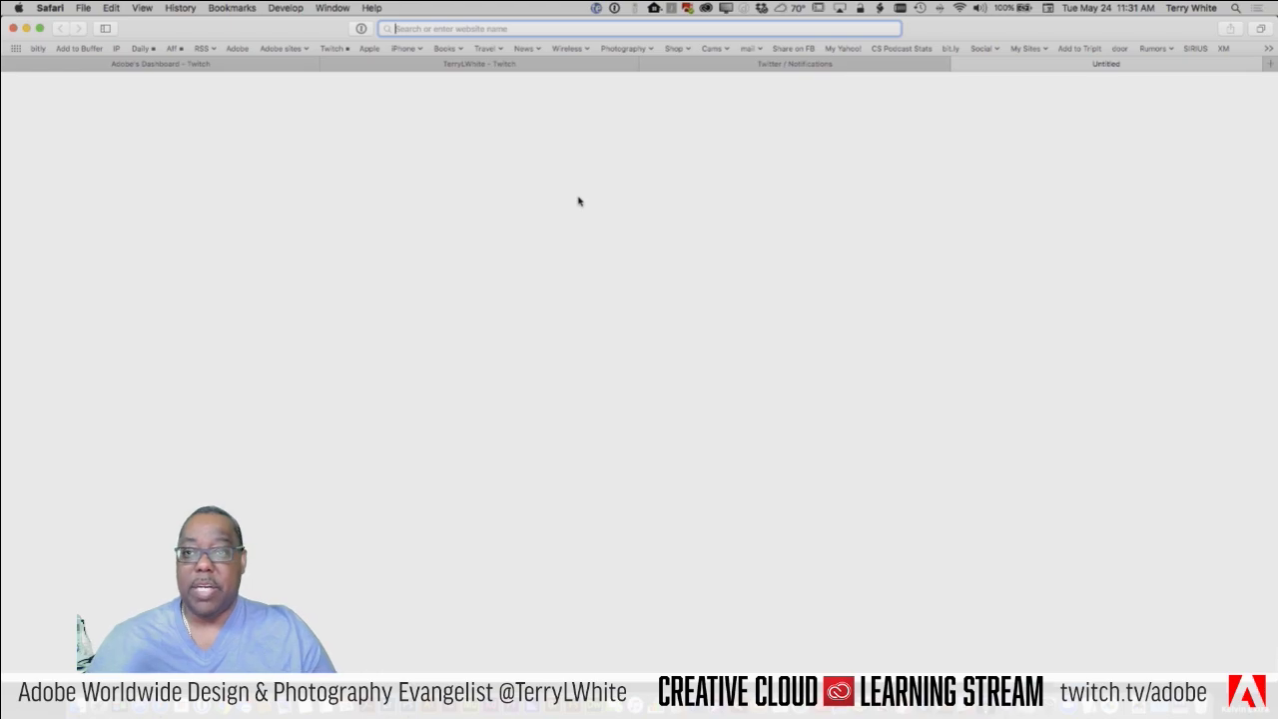
text(h)
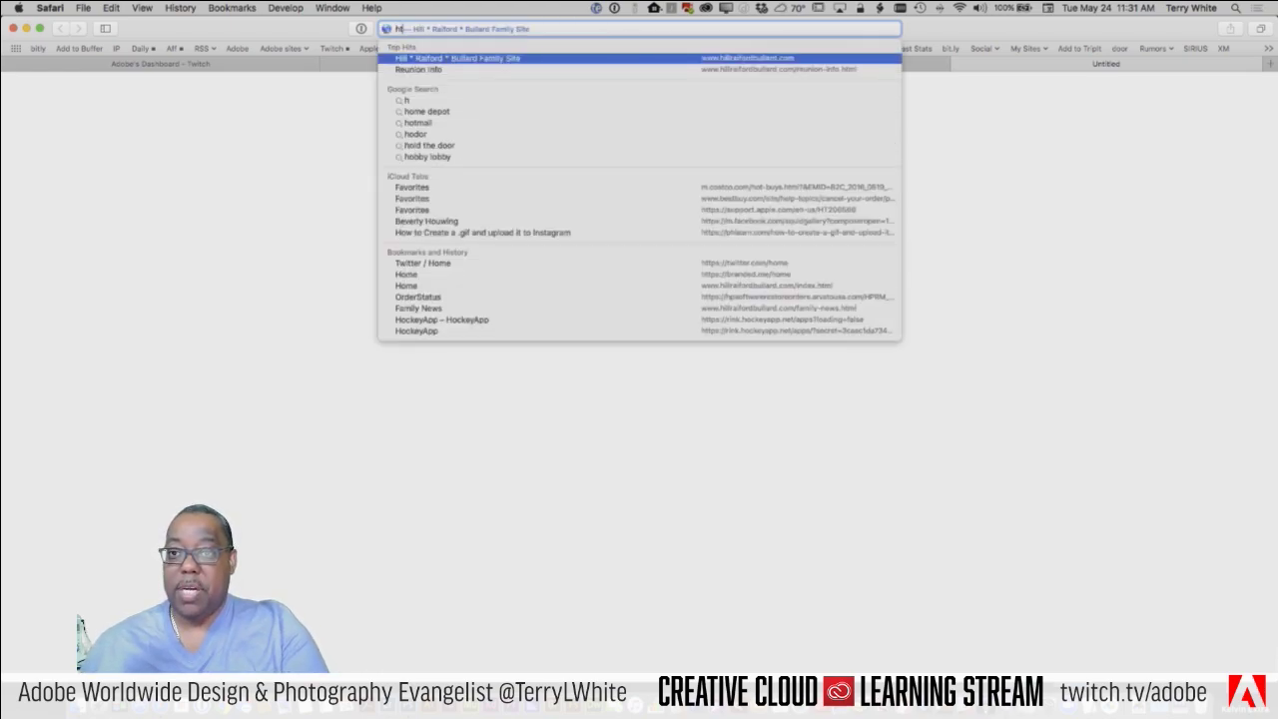
text(ttp://)
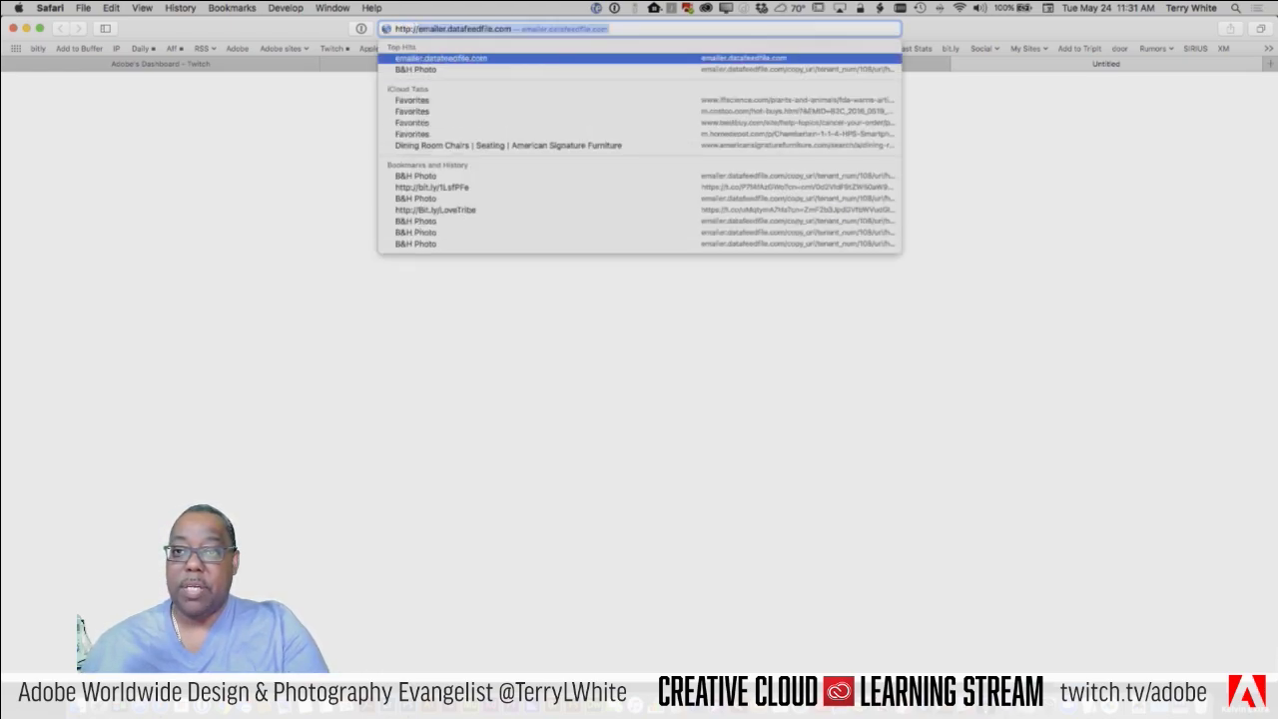
text(terrywhitep)
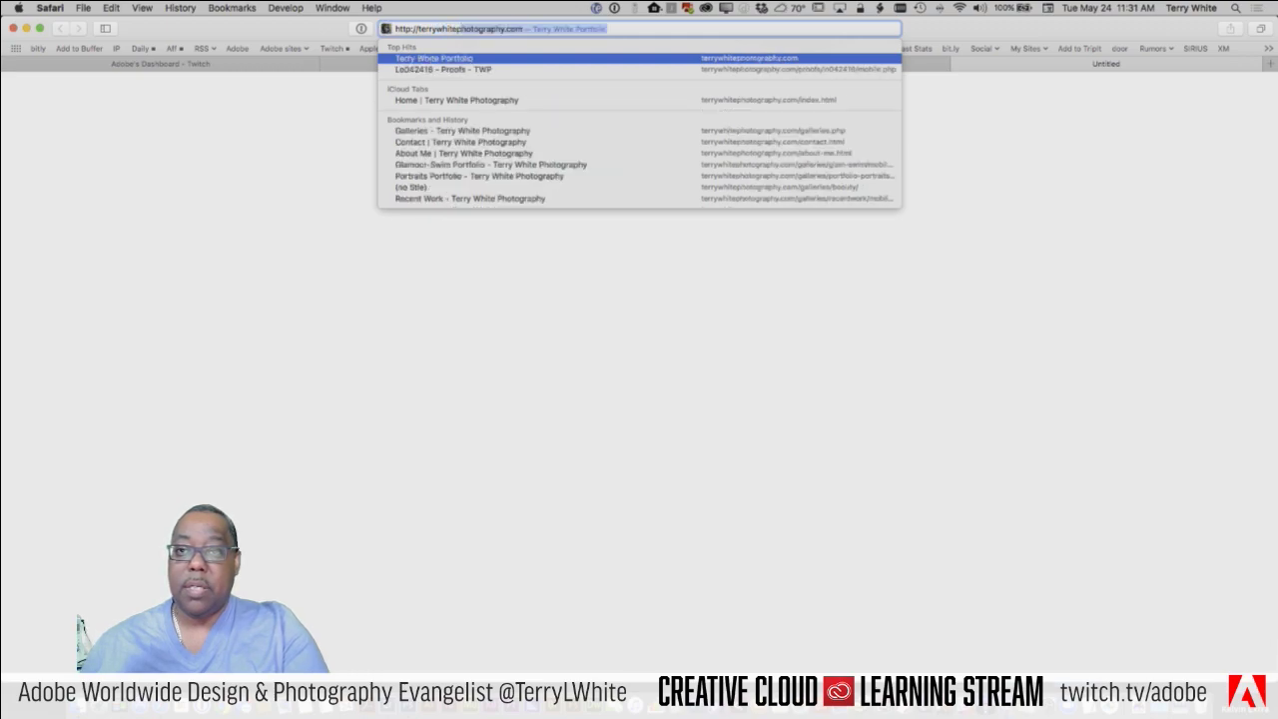
key(BackSpace)
key(BackSpace)
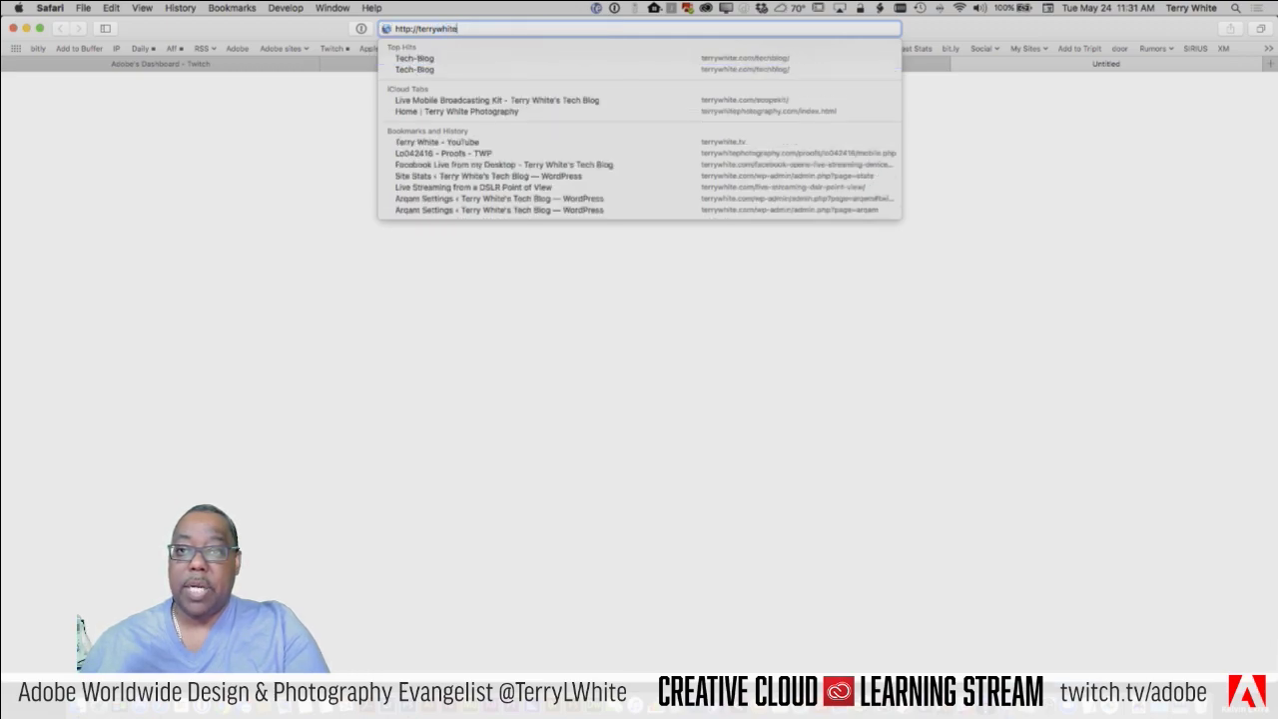
text(.photog)
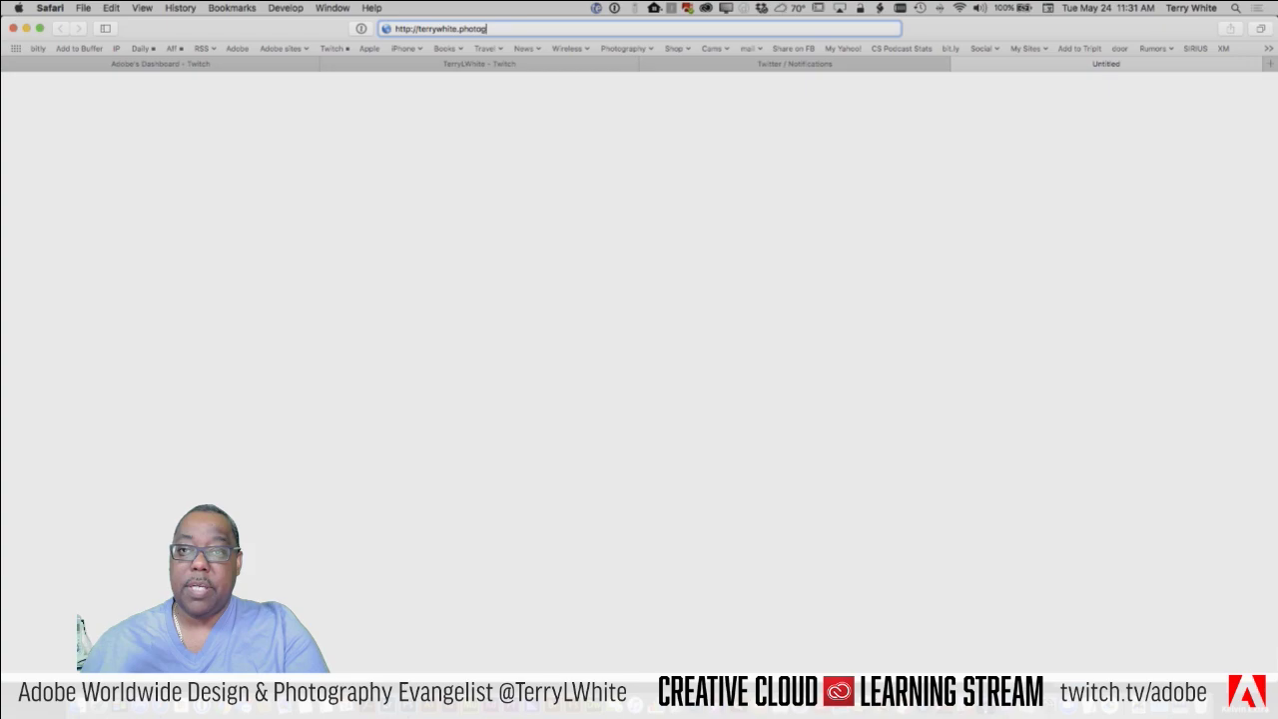
text(raphy/p)
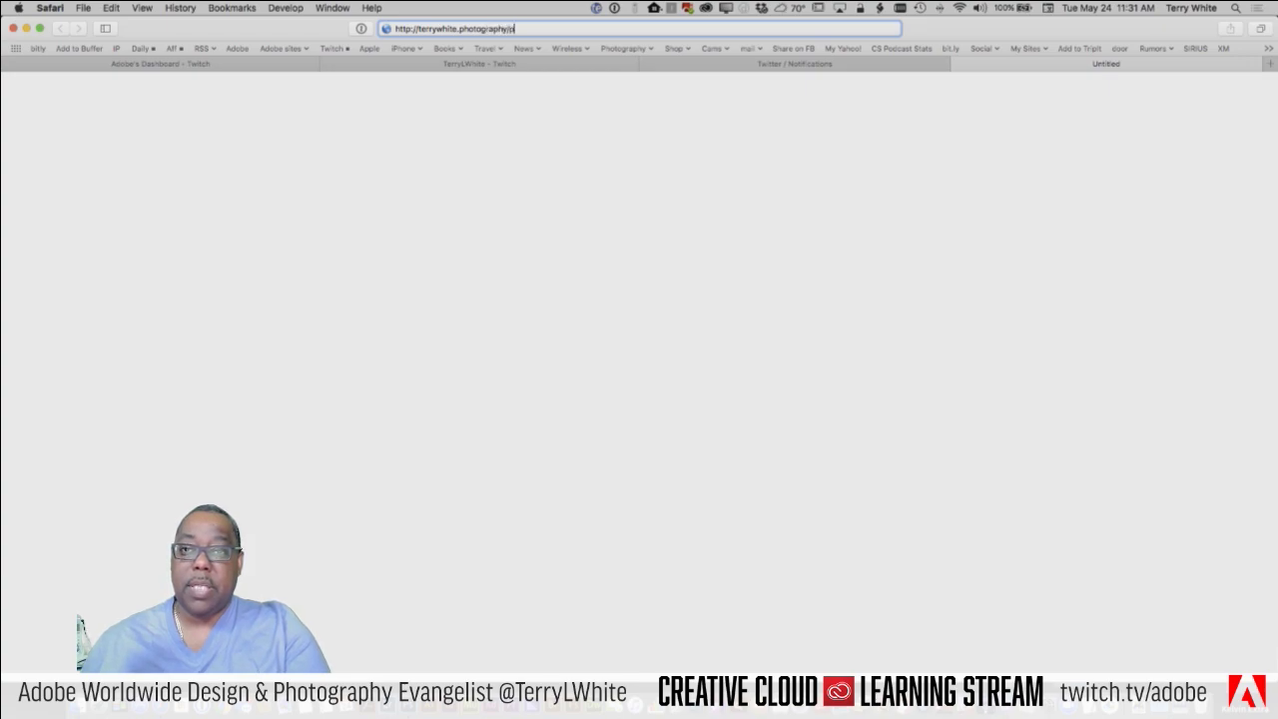
text(roofs/twitch)
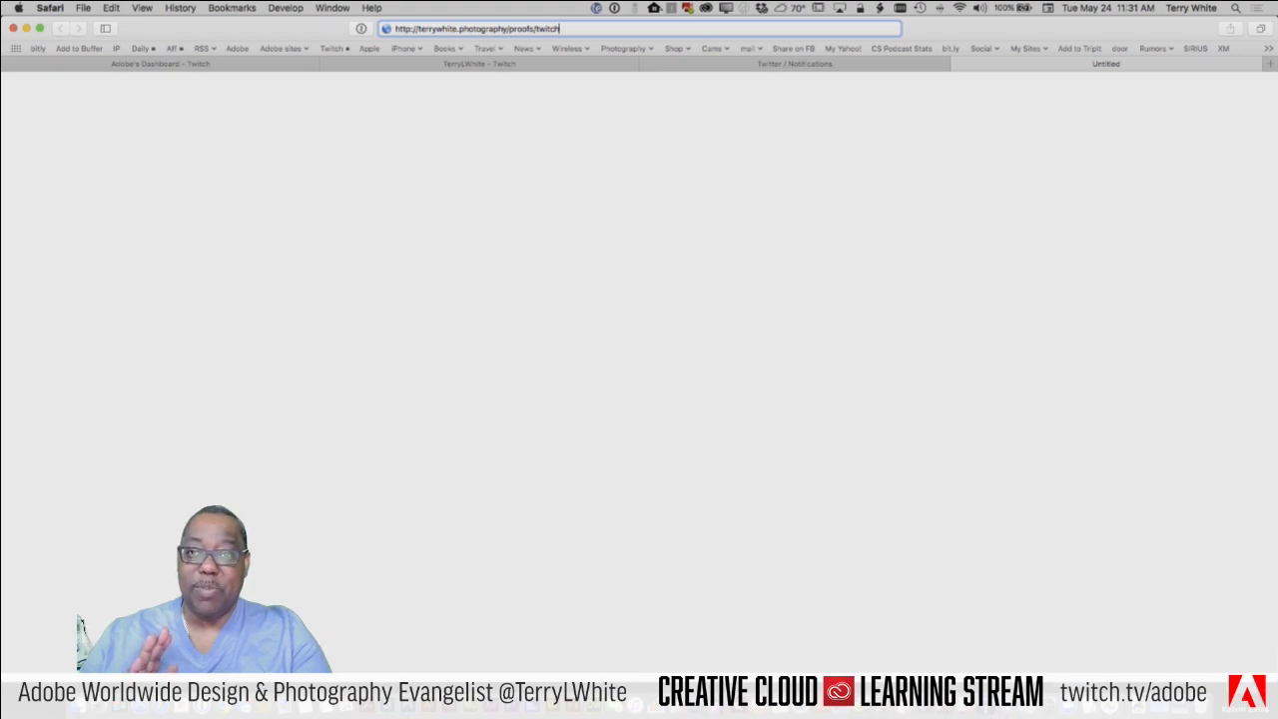
key(Return)
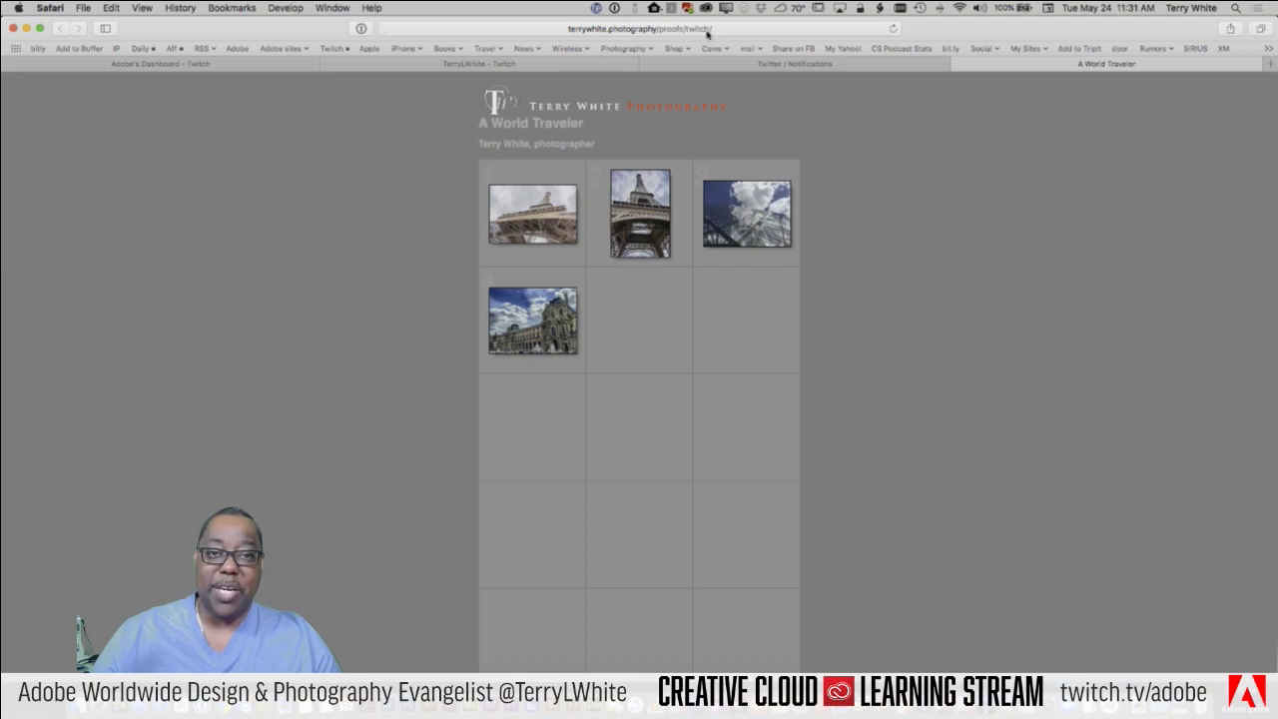
Step: Browse the gallery photos with Next and Previous, return to the index, then go back to Lightroom
click(546, 212)
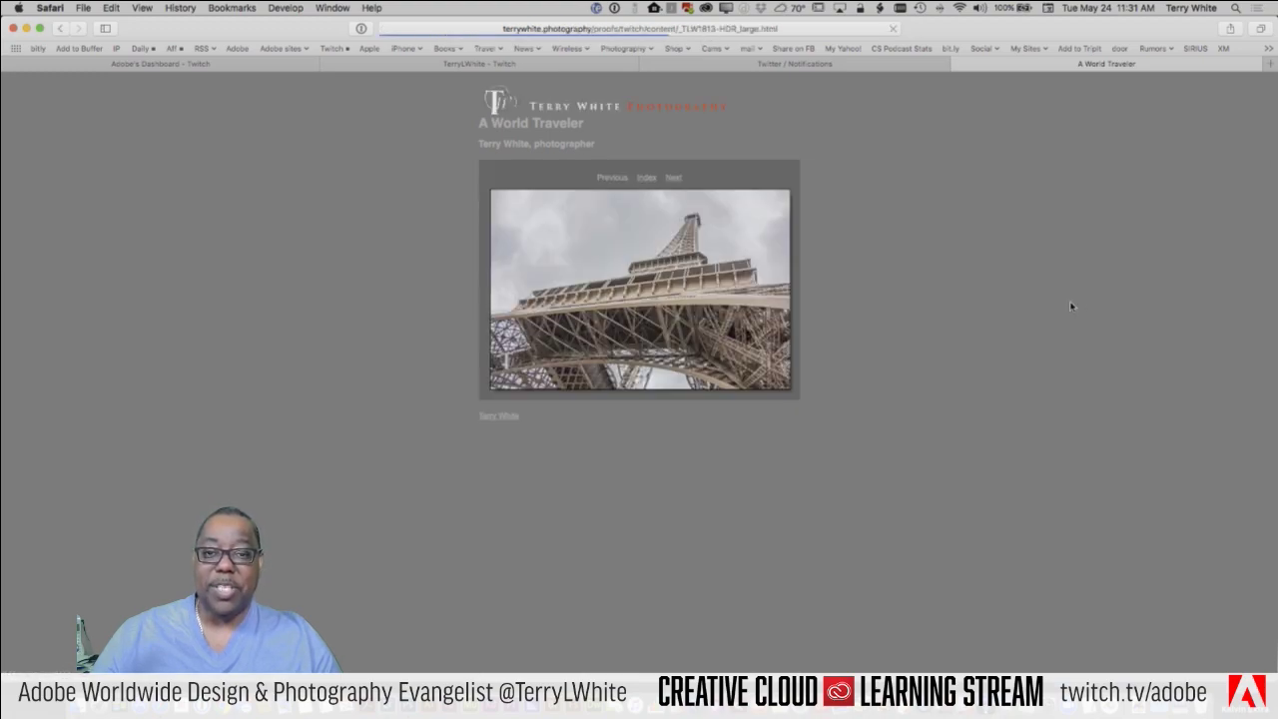
click(673, 177)
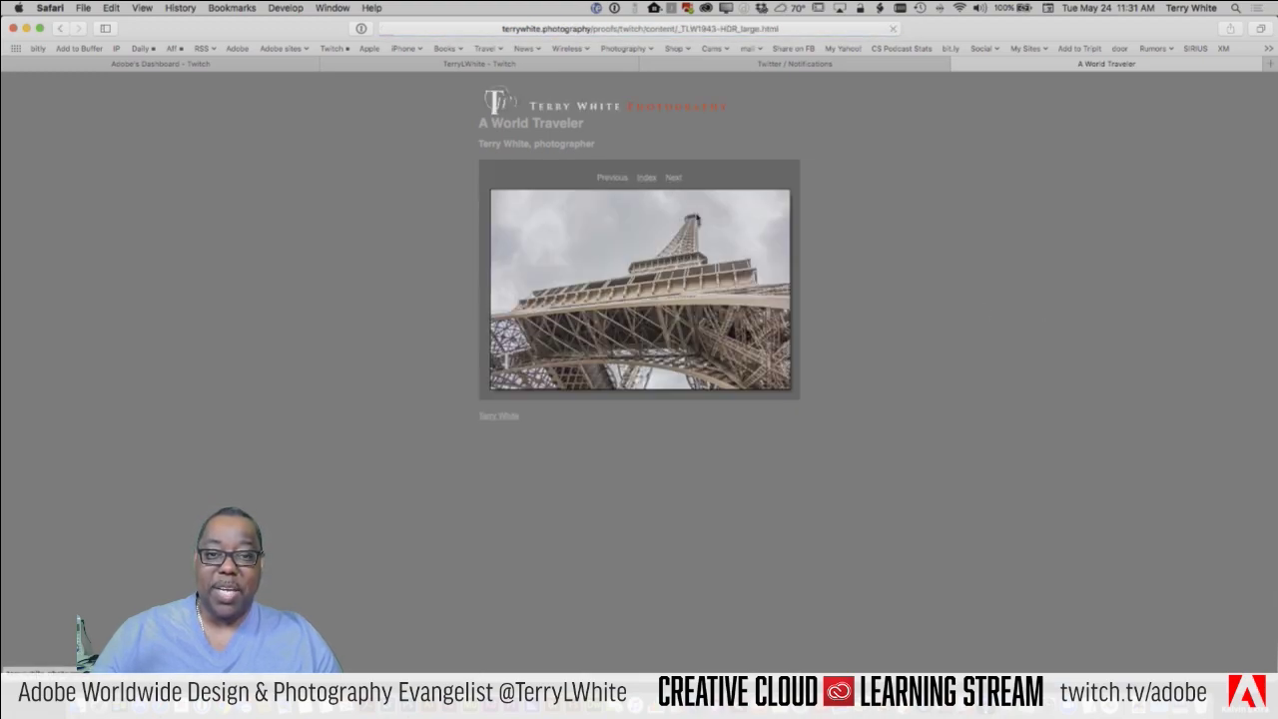
click(673, 178)
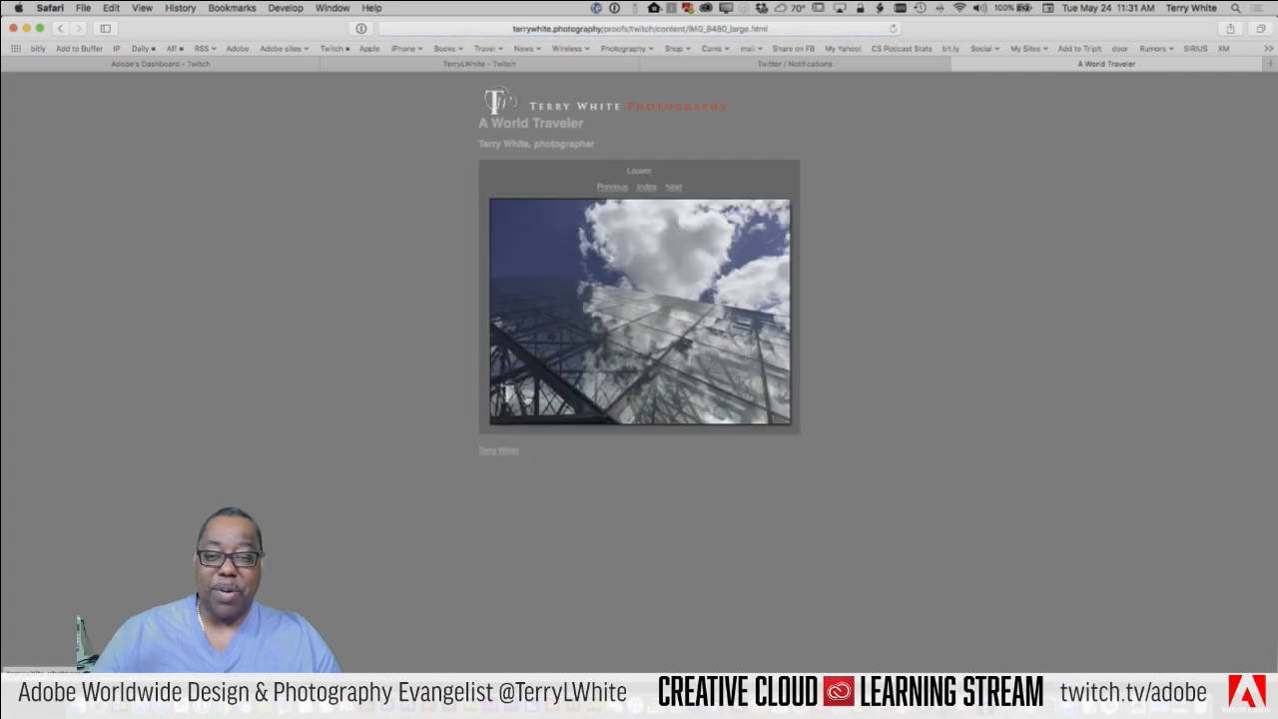
click(605, 189)
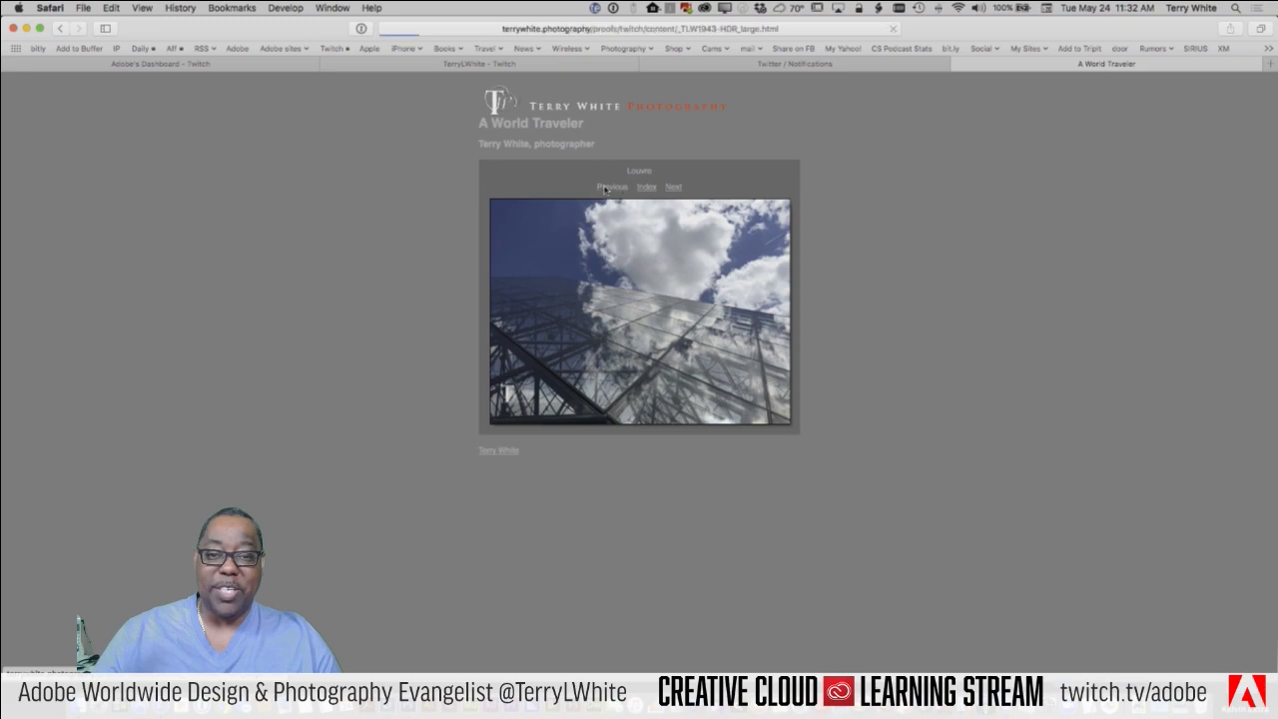
click(605, 189)
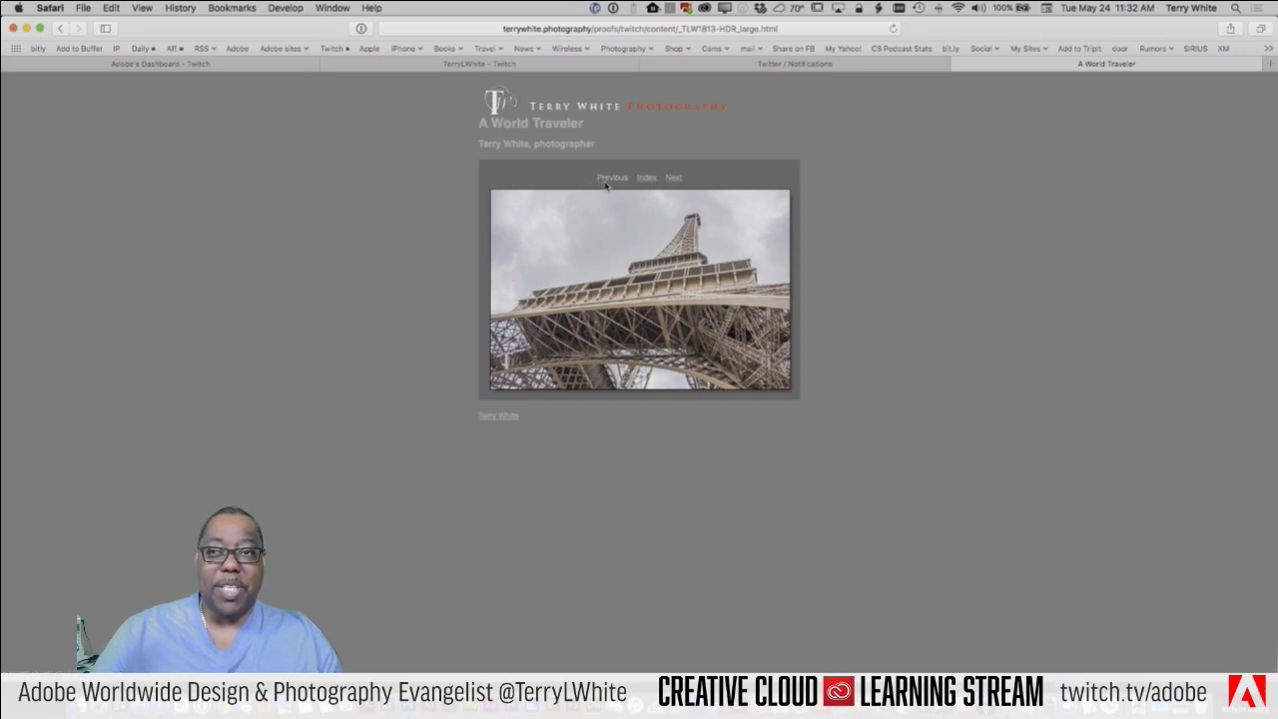
click(647, 177)
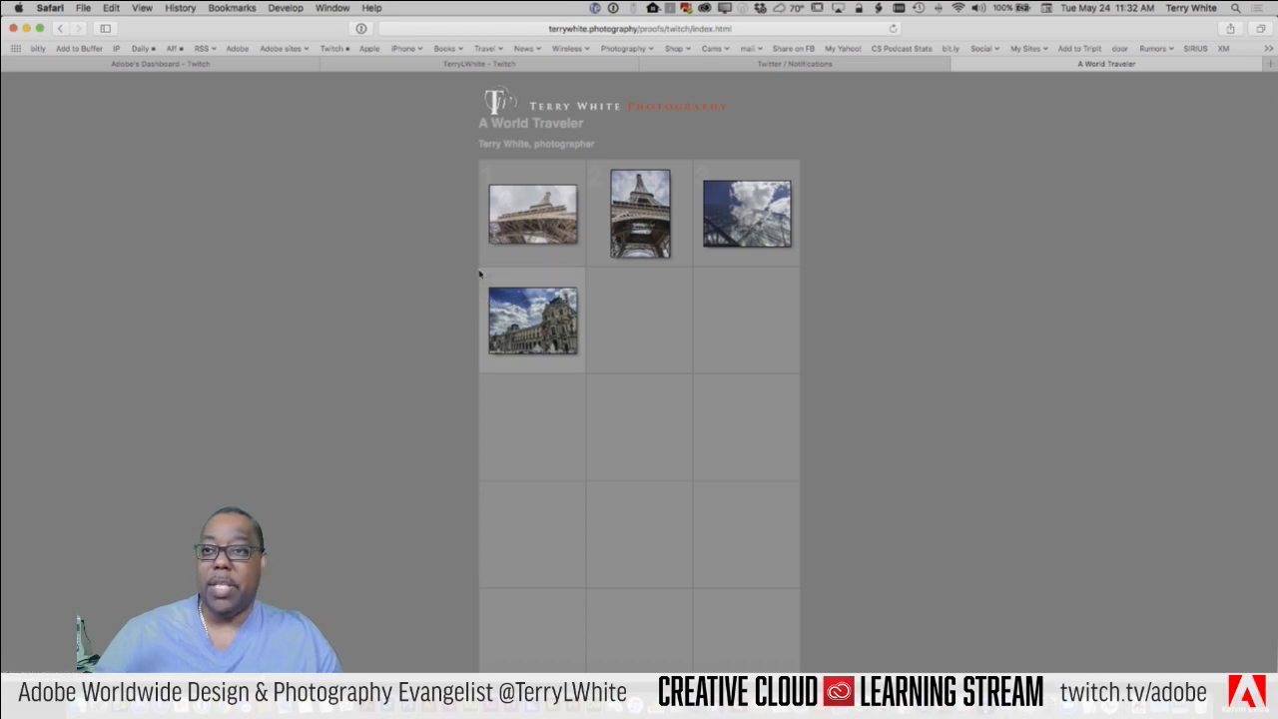
key(super+Tab)
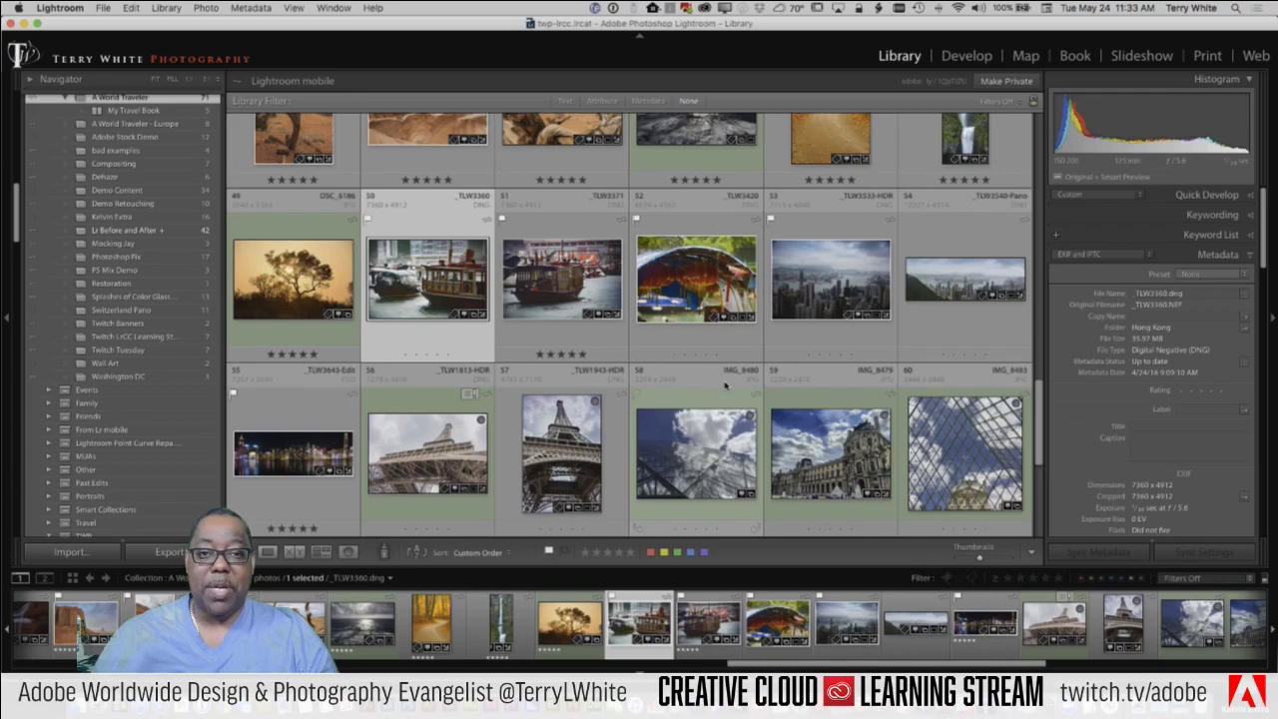
Step: Select autumn path photo 47 together with boat photo 51 in the Library grid
scroll(726, 386, up, 4)
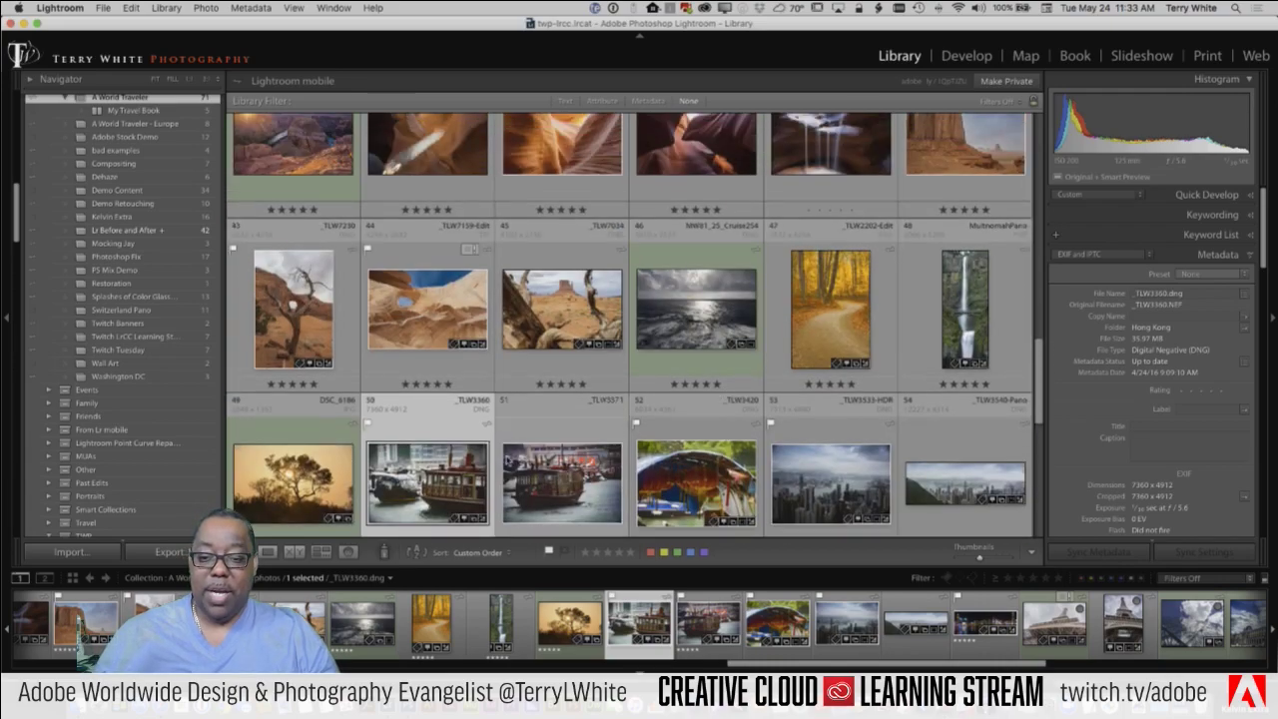
click(827, 320)
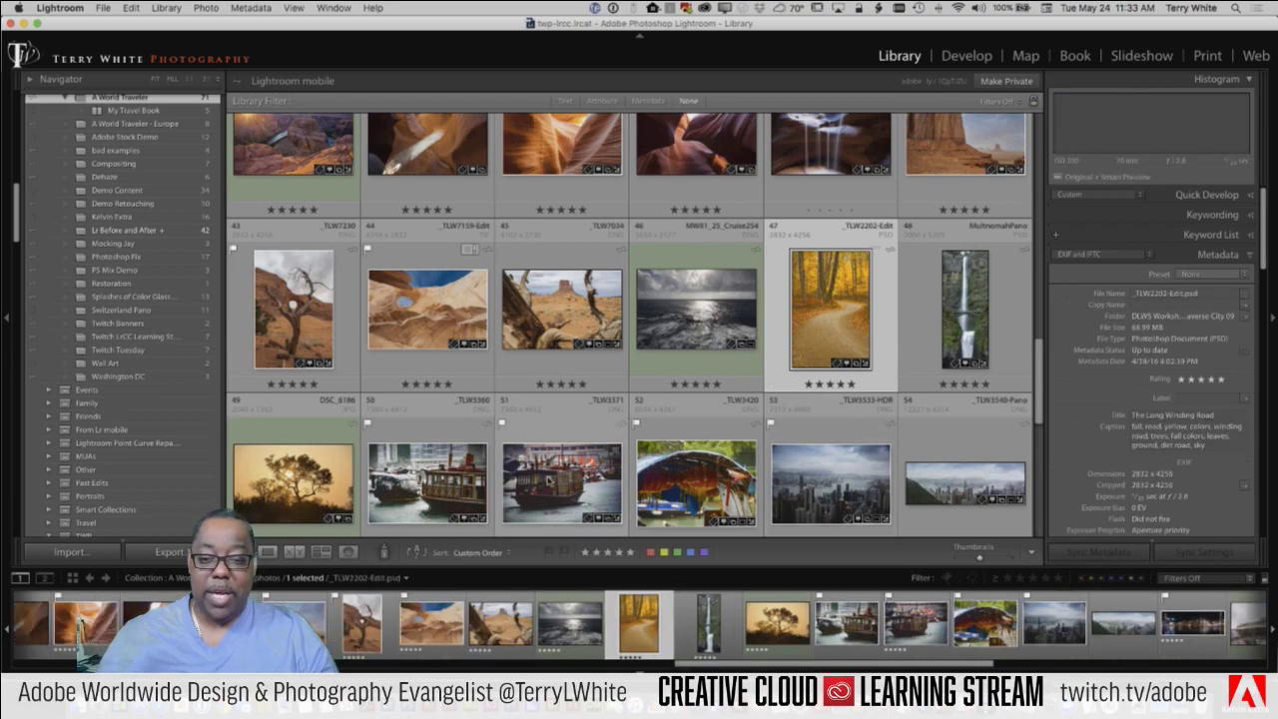
super+click(577, 483)
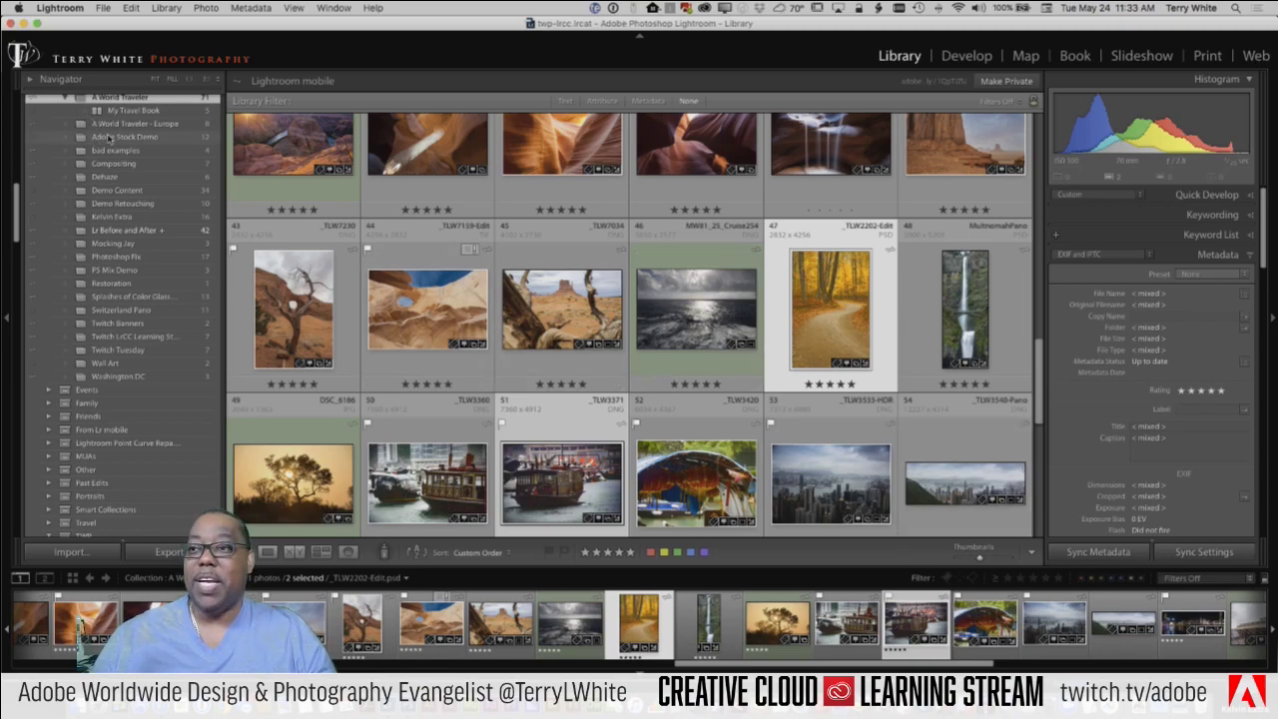
click(103, 8)
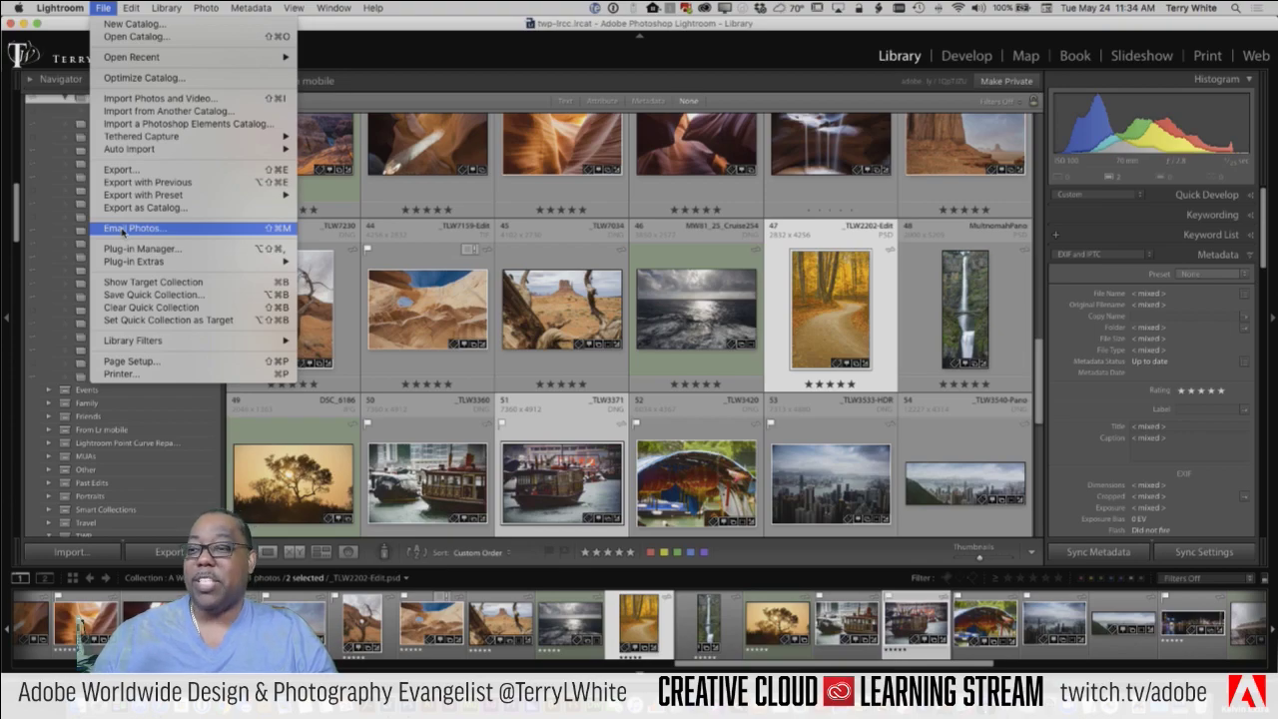
Step: Start emailing the two photos, clear the recipient address, and enter the subject 'Look at my pictures'
click(123, 229)
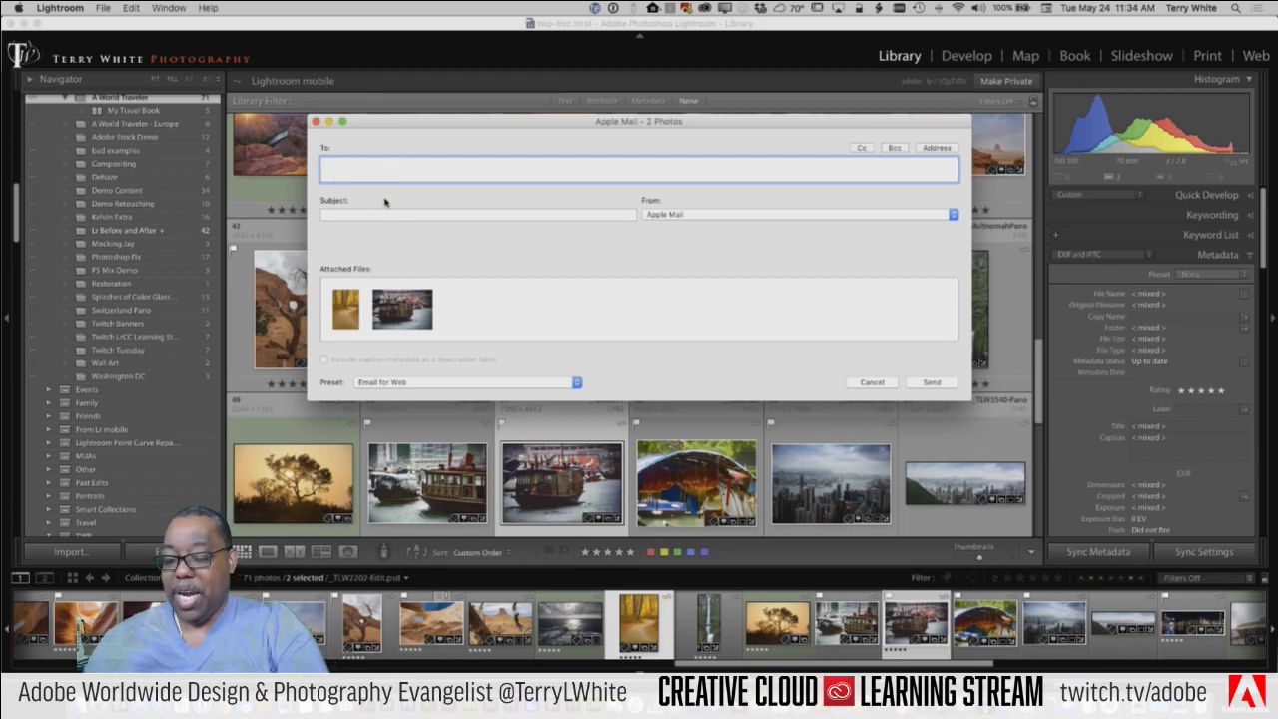
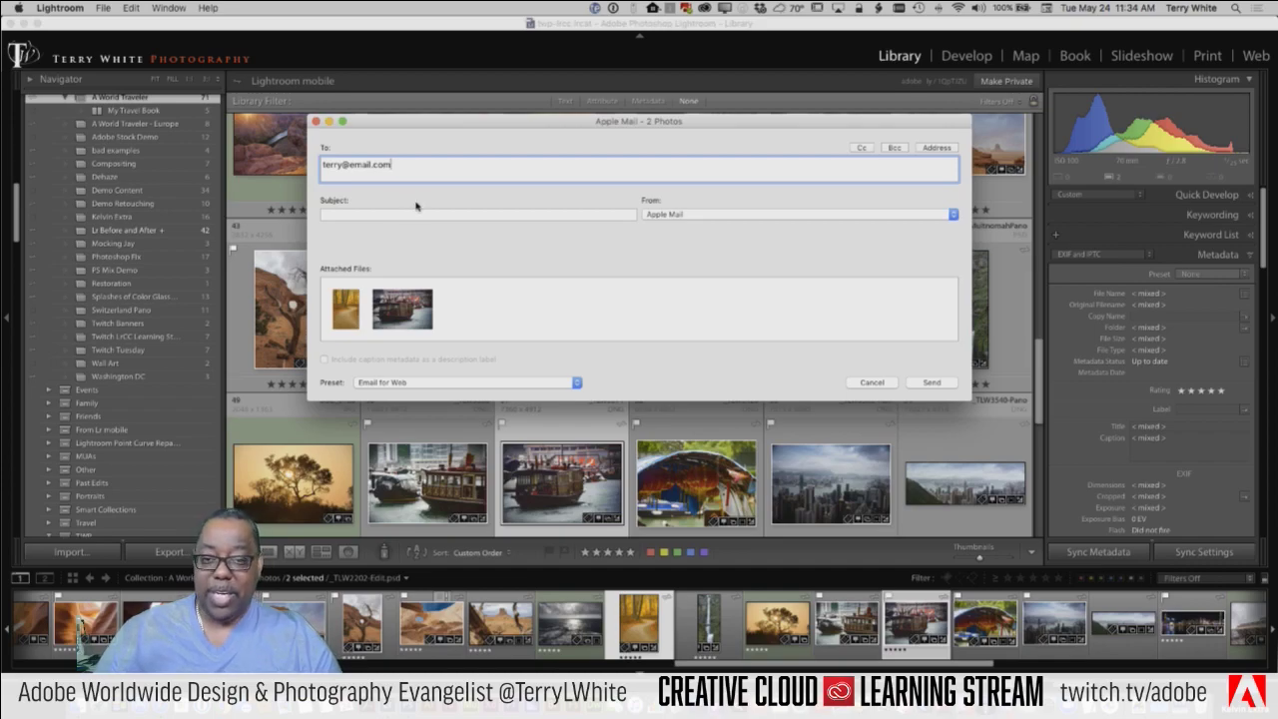
key(super+a)
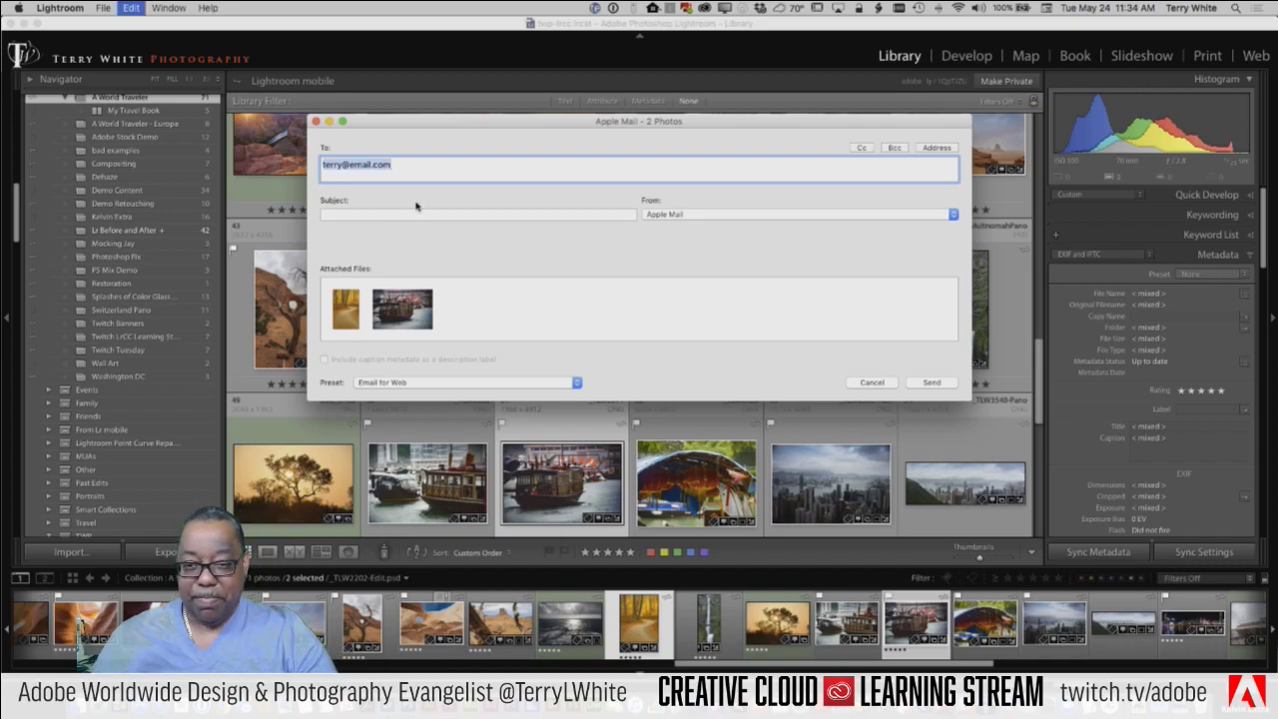
key(BackSpace)
click(416, 213)
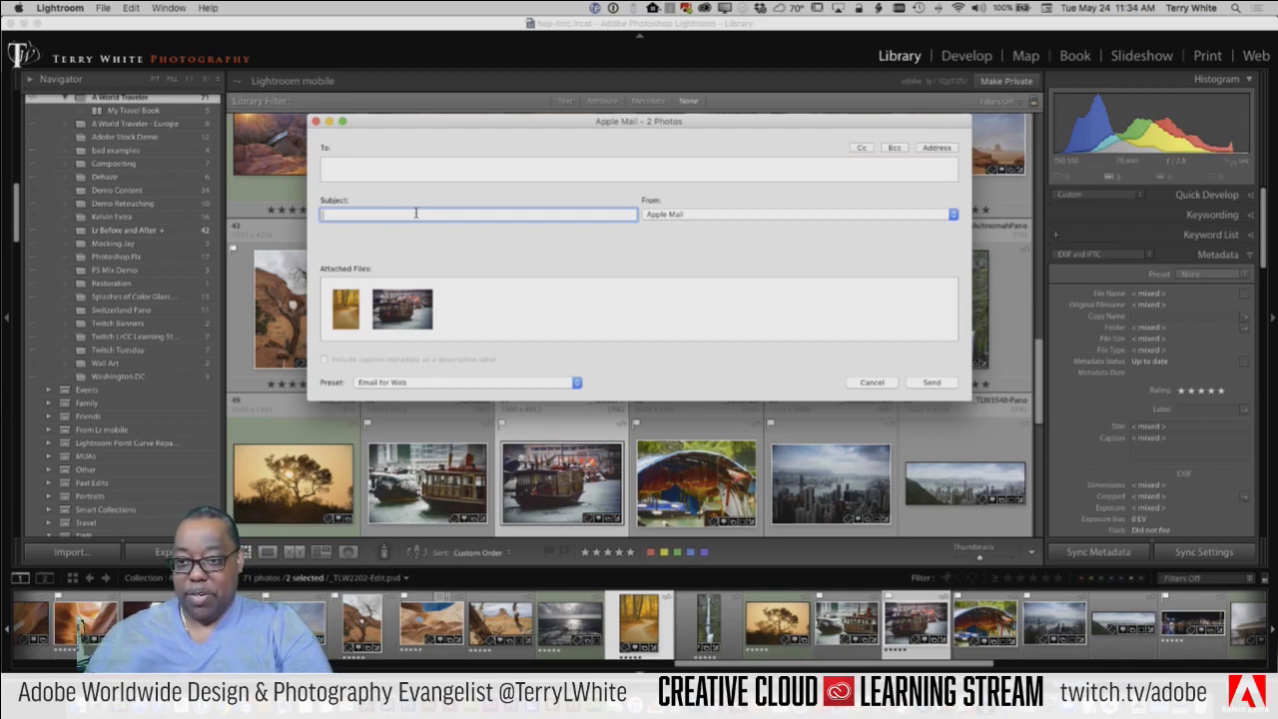
text(My)
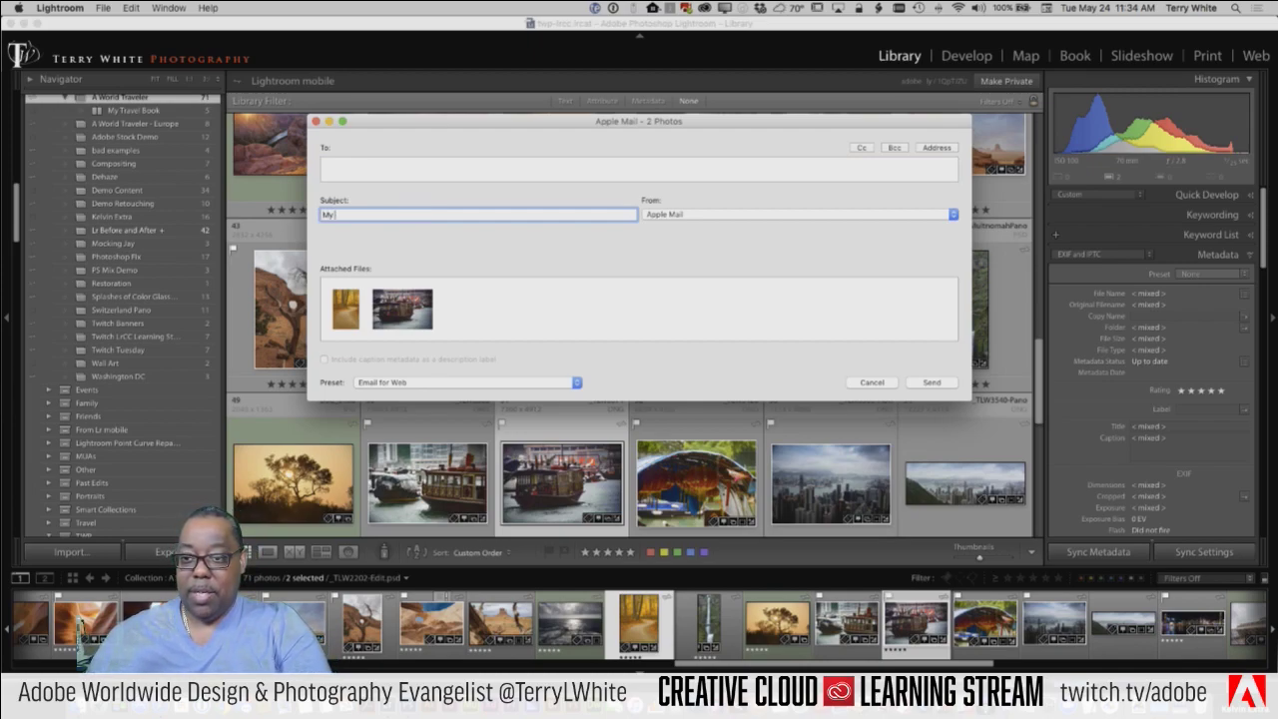
text(Loo)
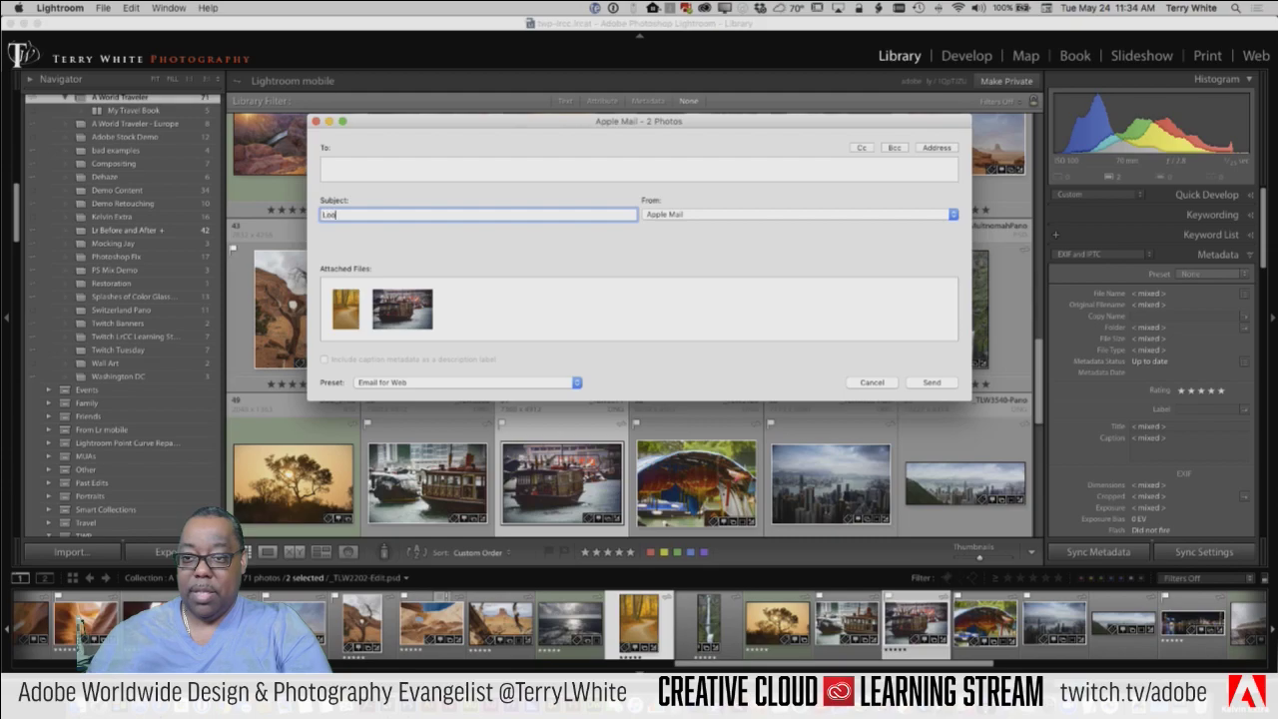
text(k at m)
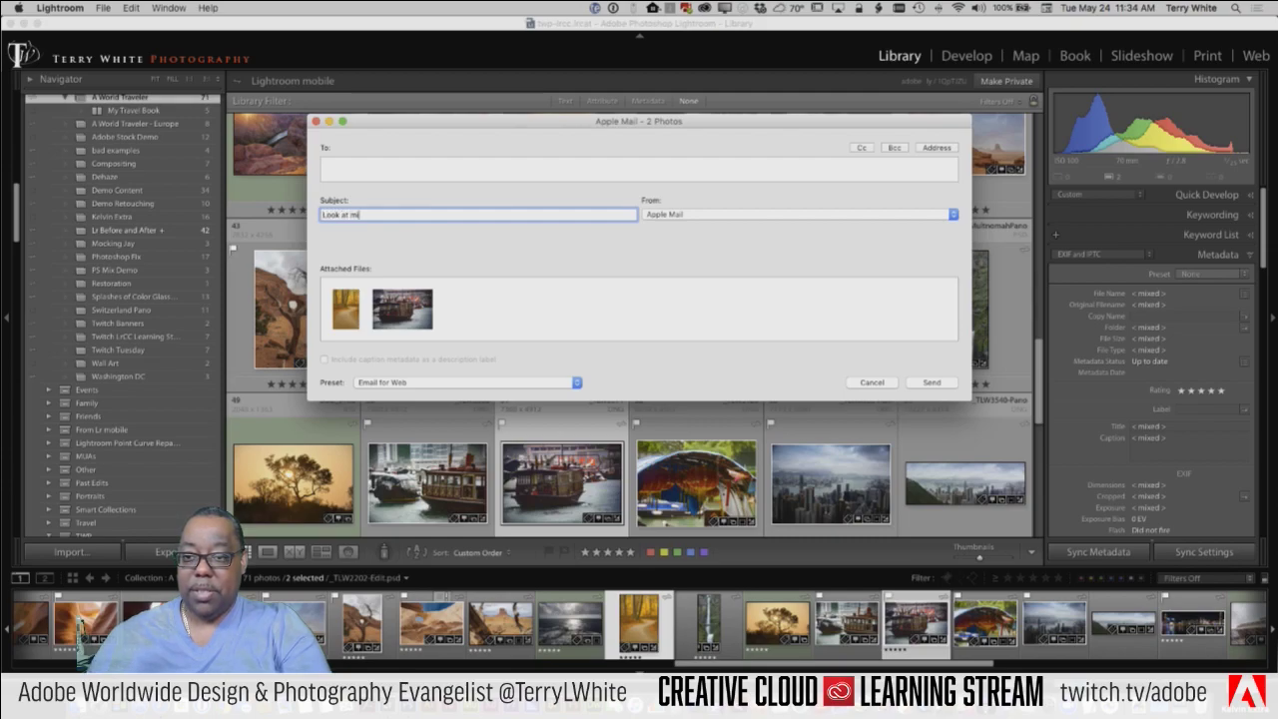
text(y pictures)
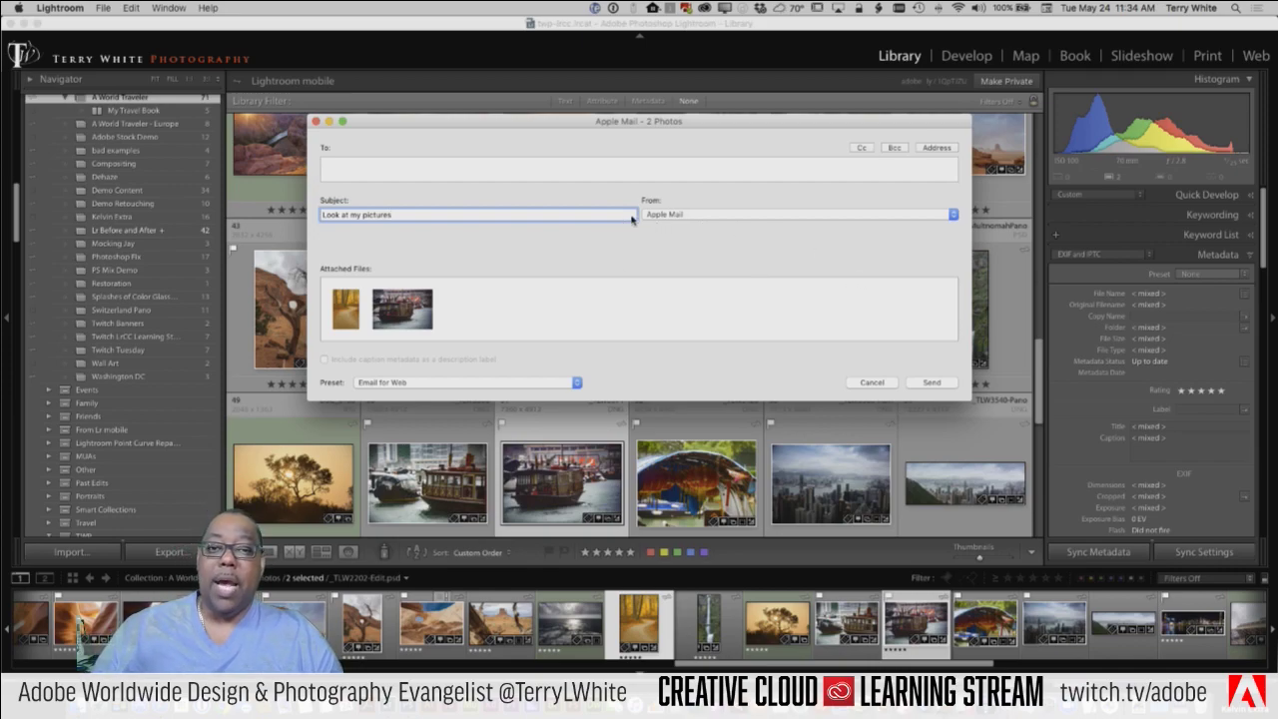
Step: Keep Apple Mail as the sender and show the list of email presets
click(692, 218)
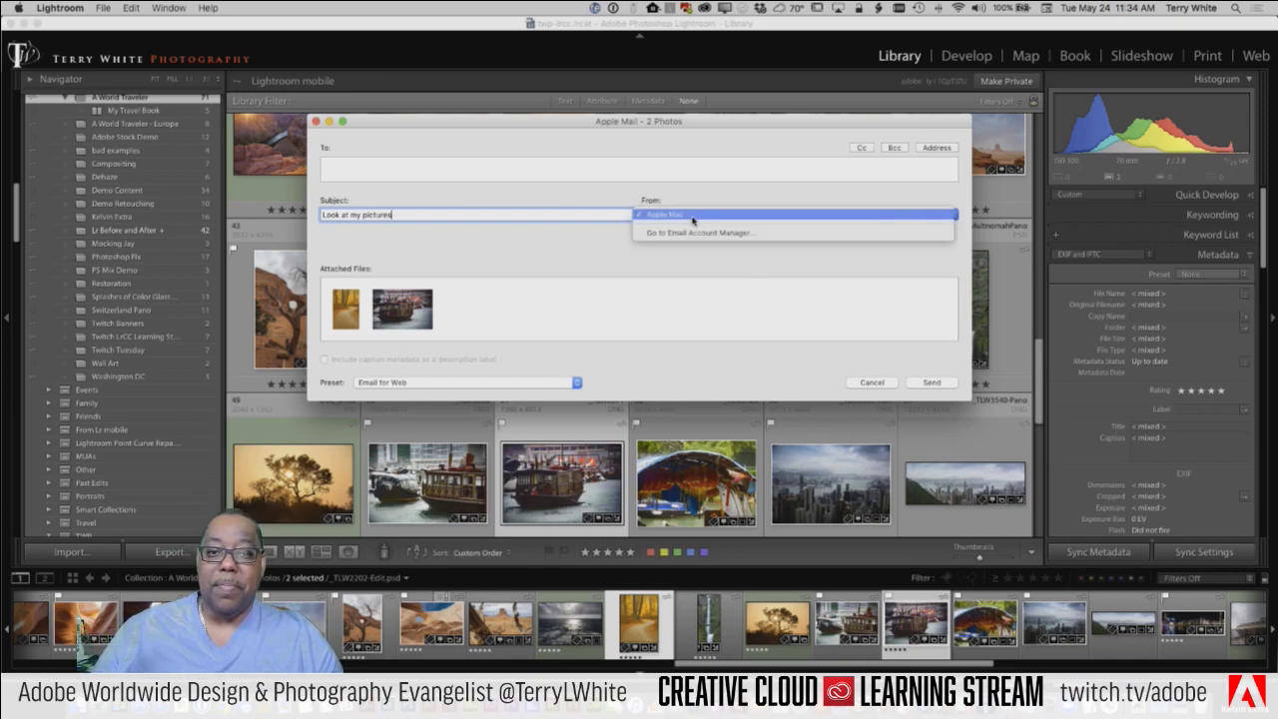
click(692, 216)
click(693, 219)
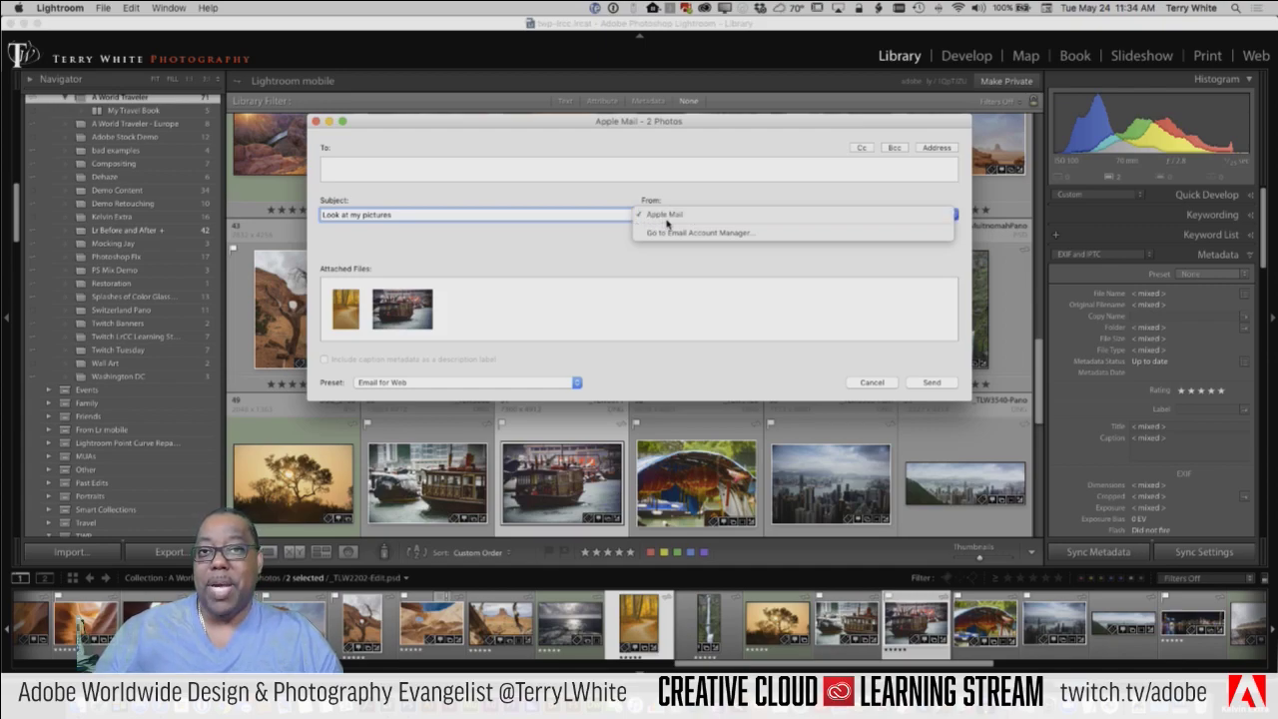
click(601, 257)
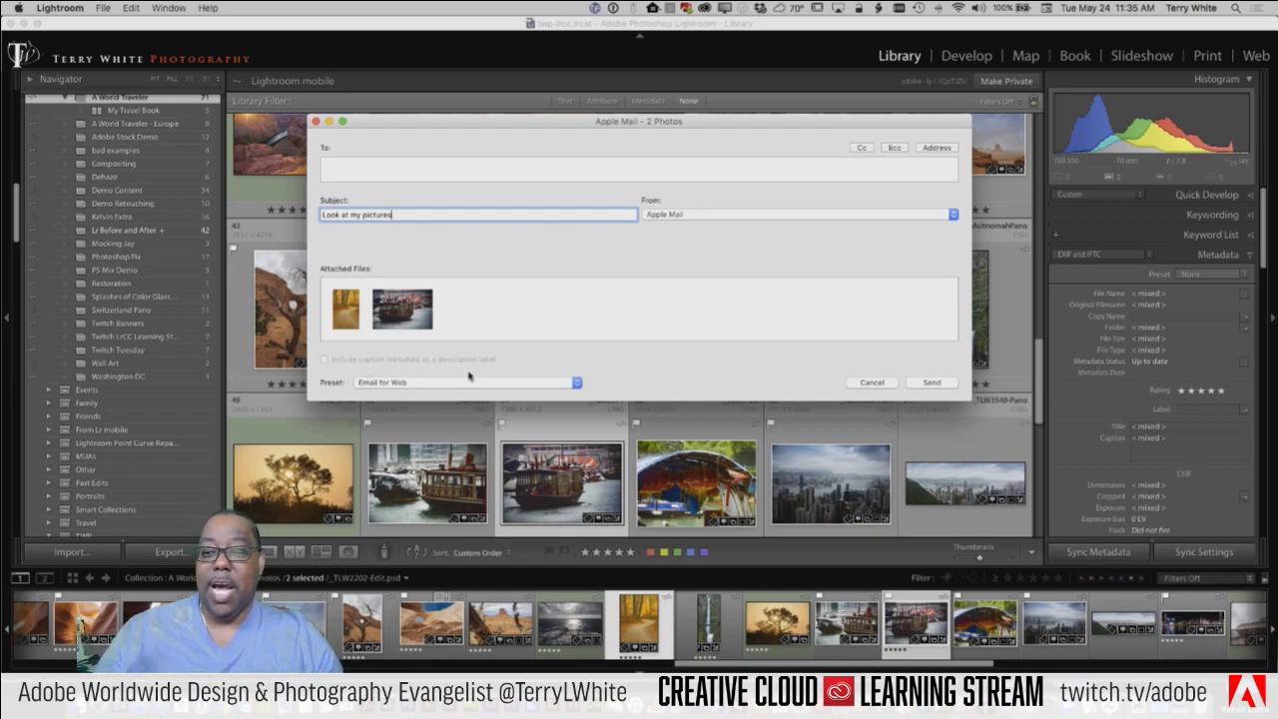
click(406, 384)
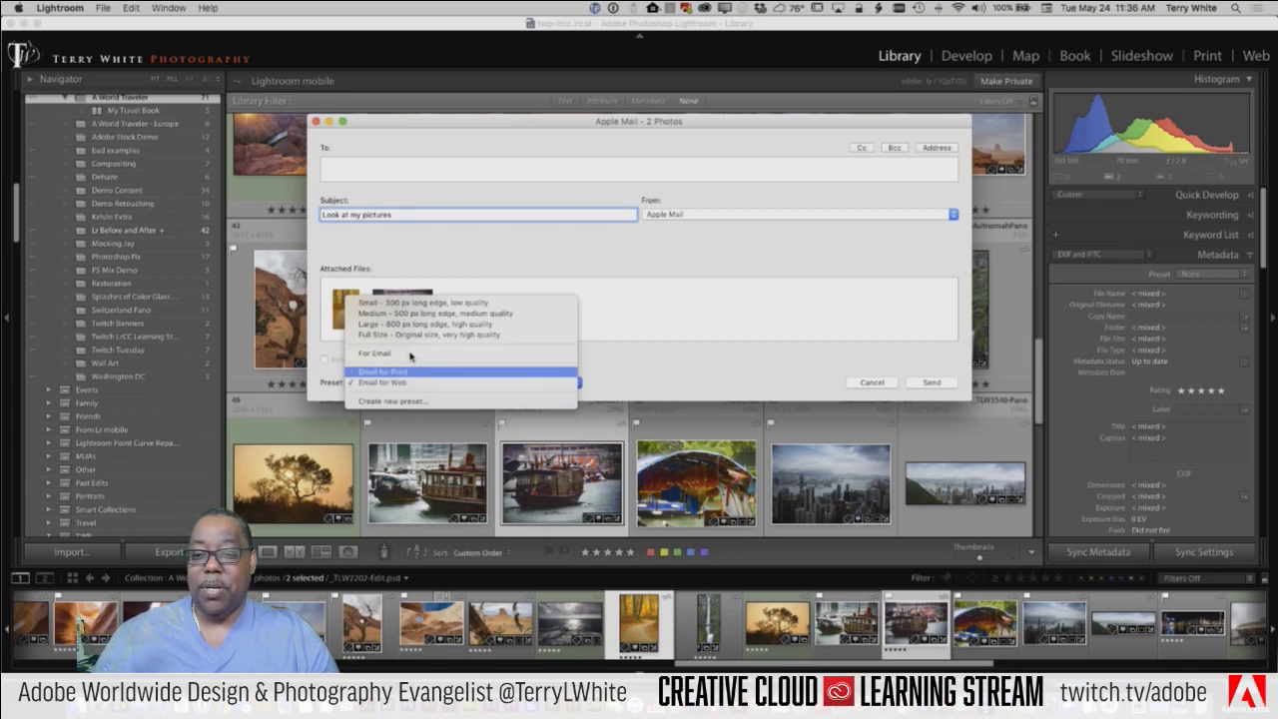
Step: Create a new email preset with quality 89, 1024 px long edge and the TWP Stamp 70 watermark
click(477, 403)
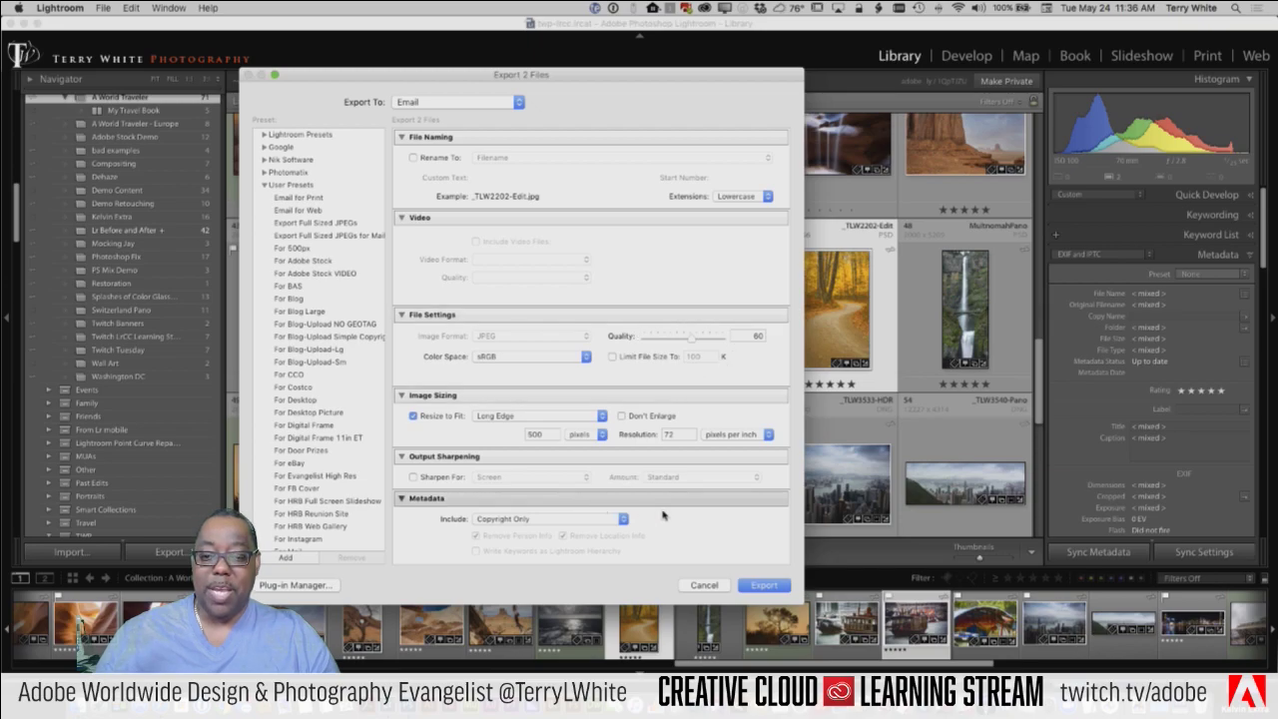
scroll(639, 509, down, 1)
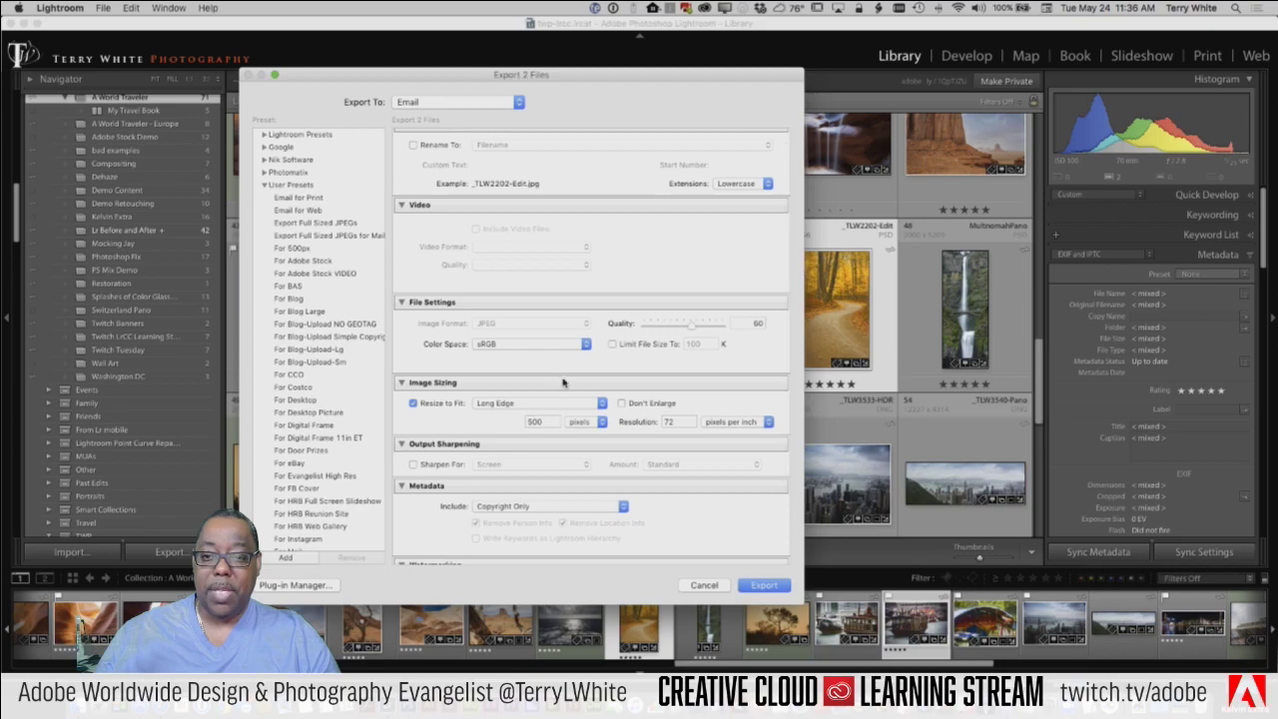
drag(697, 330, 715, 325)
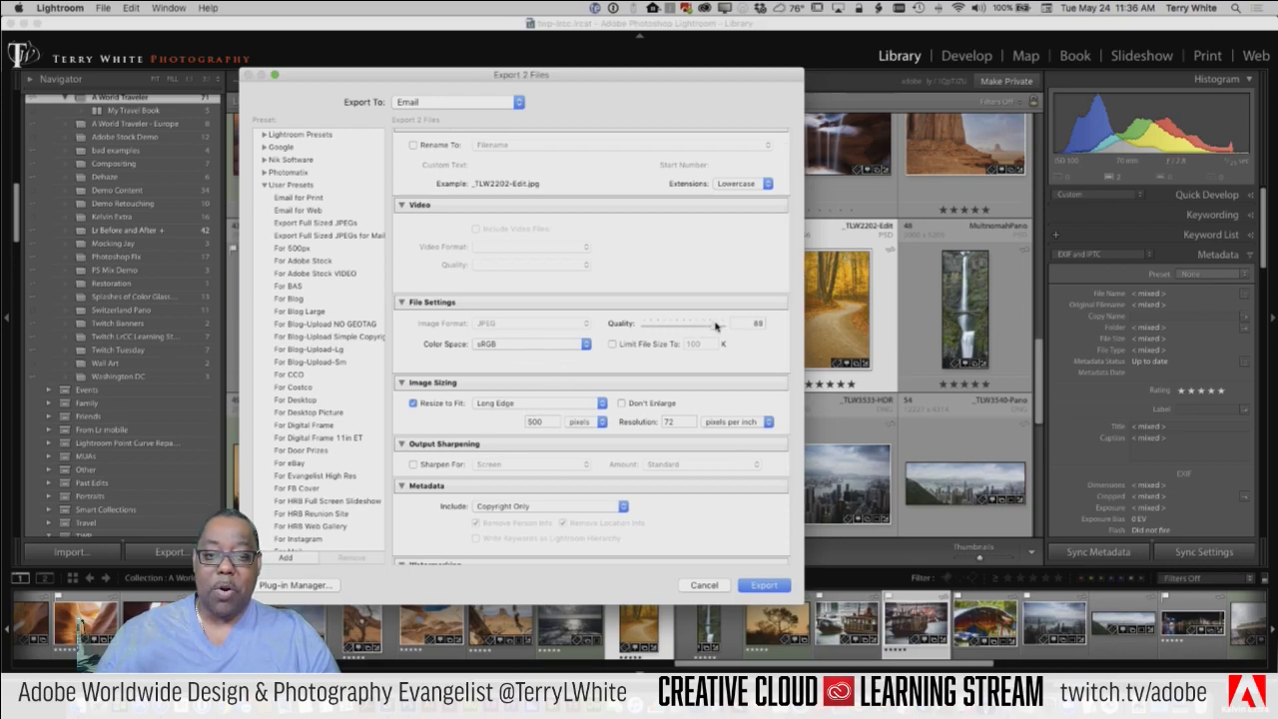
double_click(534, 422)
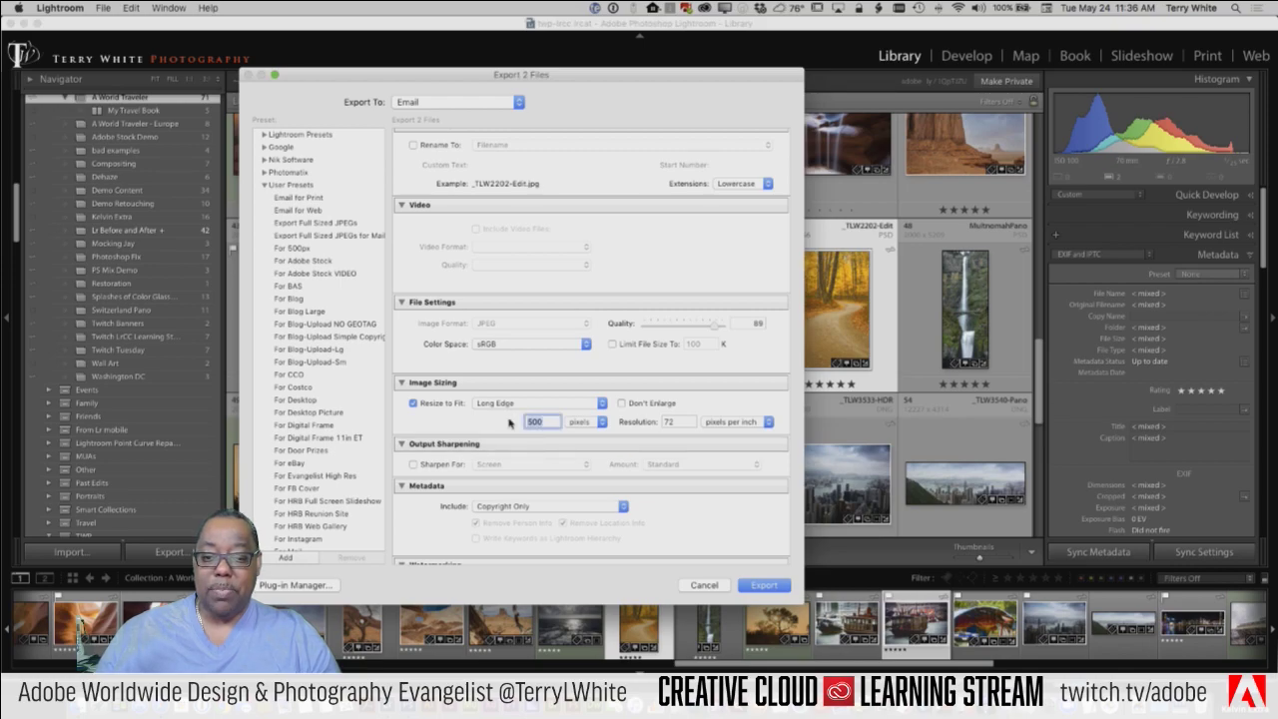
text(1024)
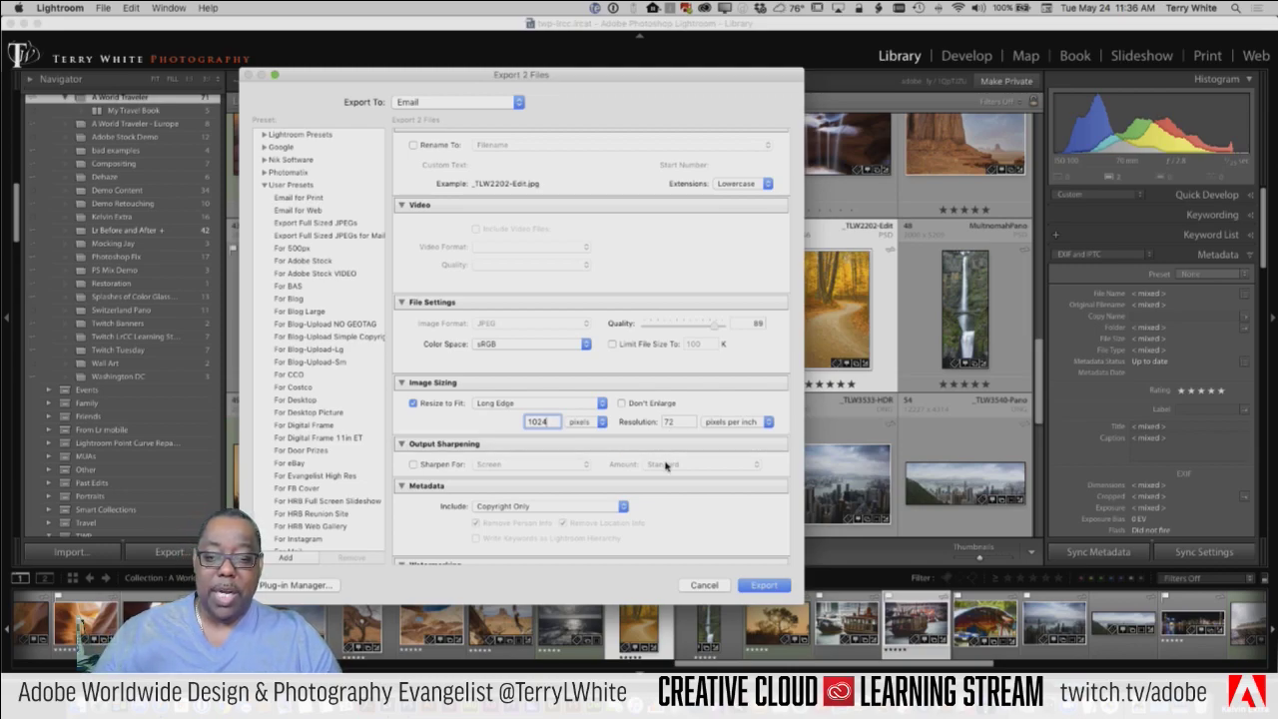
scroll(666, 465, down, 2)
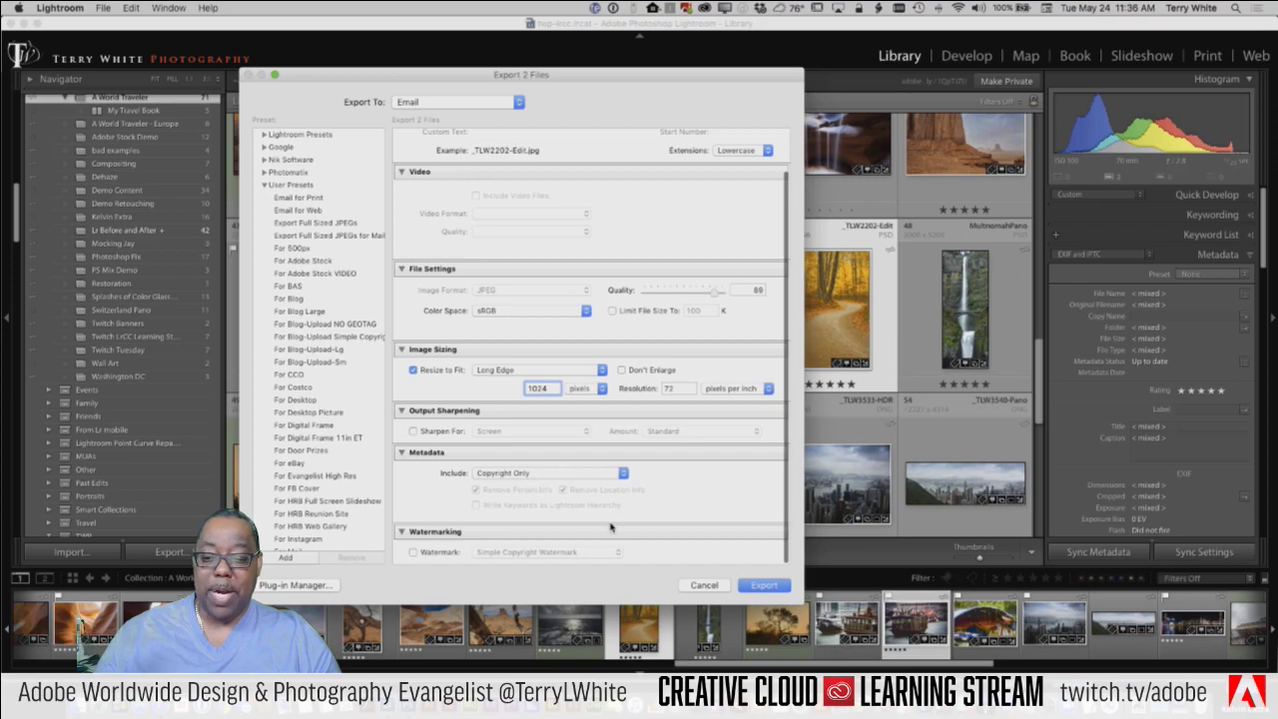
click(433, 554)
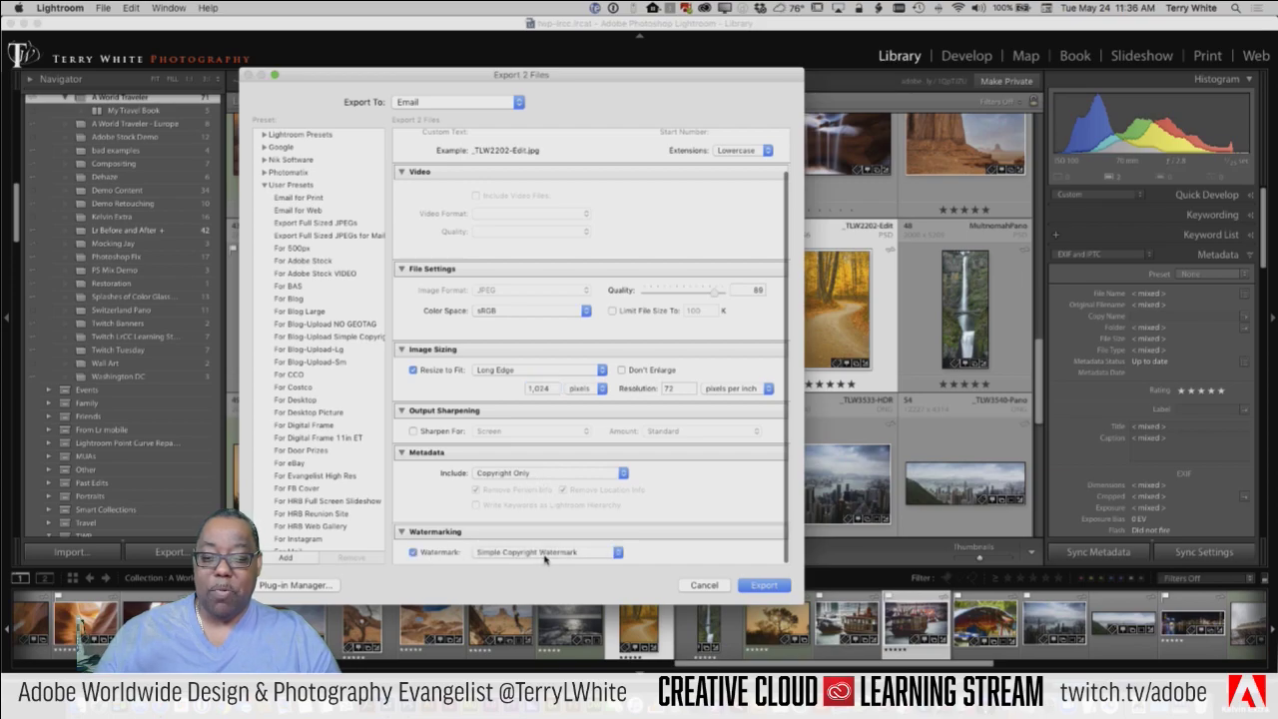
click(545, 557)
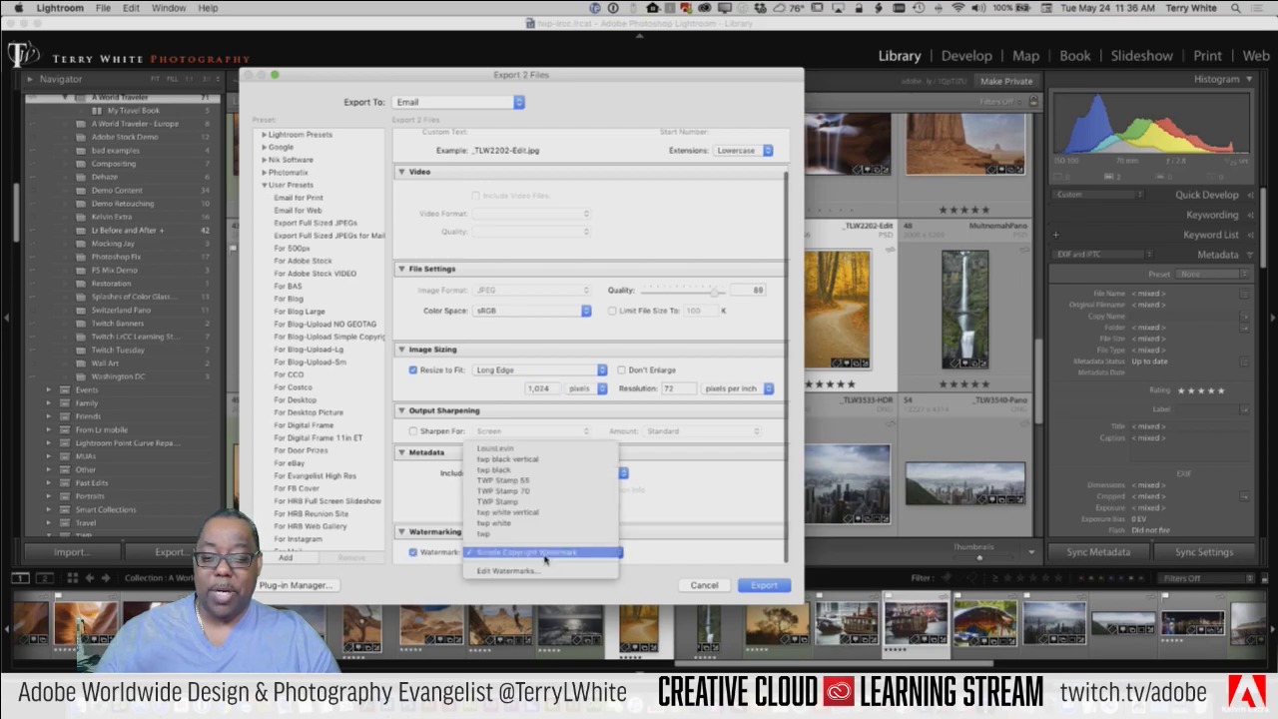
click(549, 497)
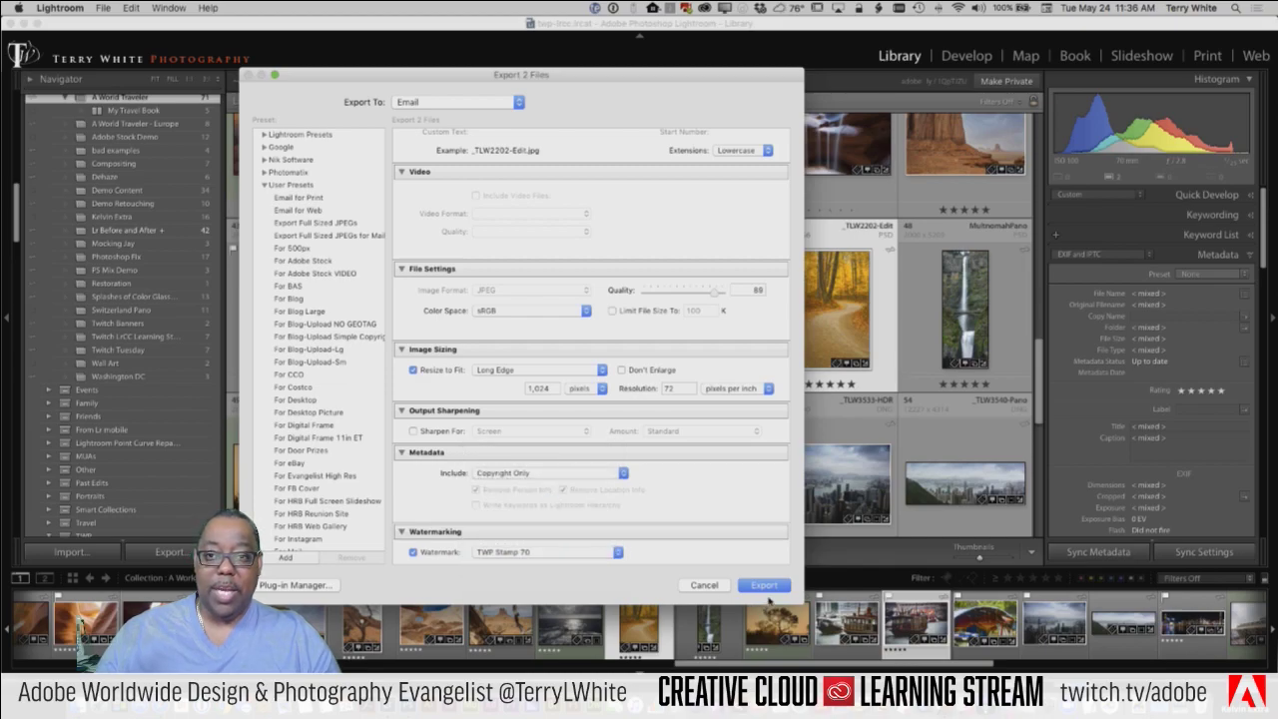
Step: Save the export settings as the user preset 'For Twitch Email'
click(289, 558)
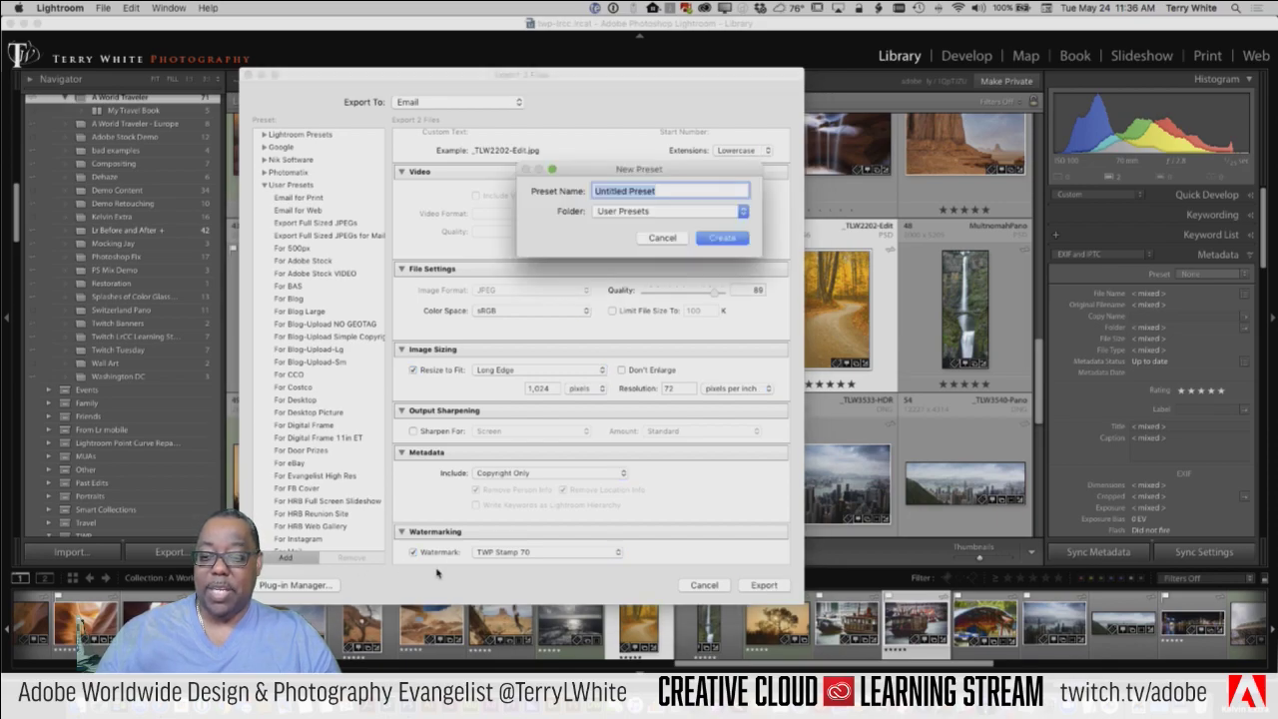
text(For )
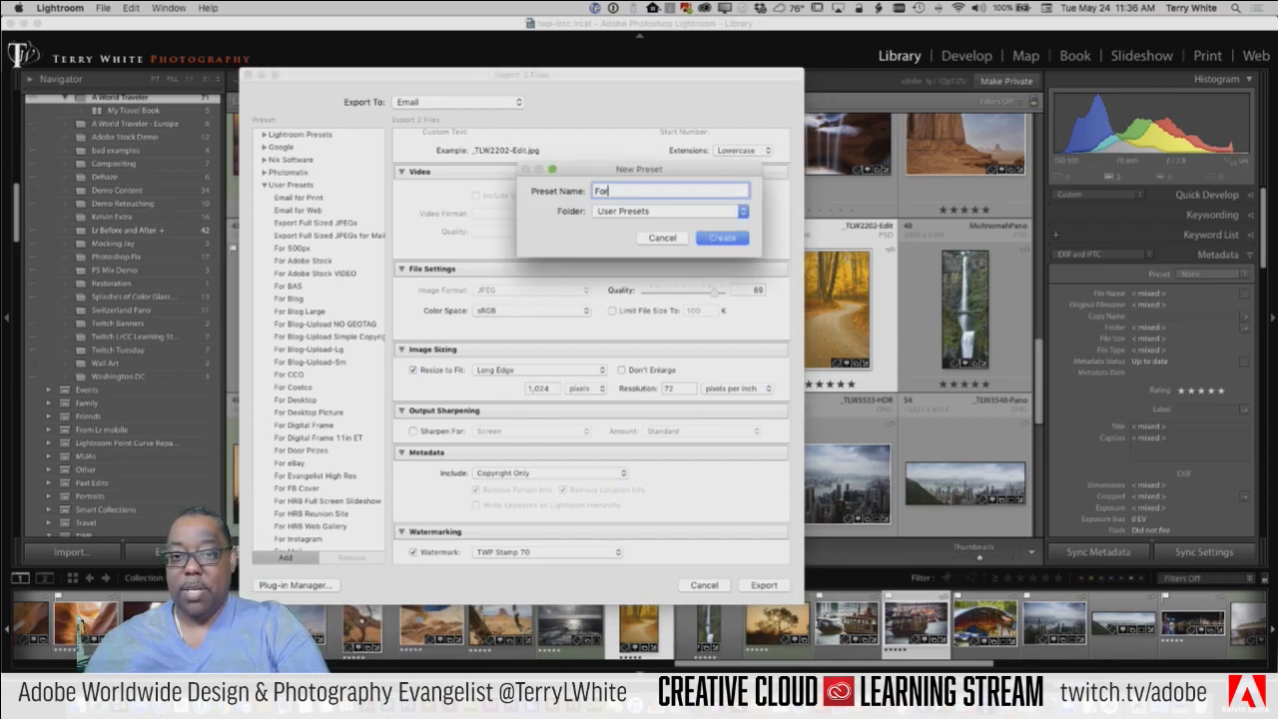
text(Twitch)
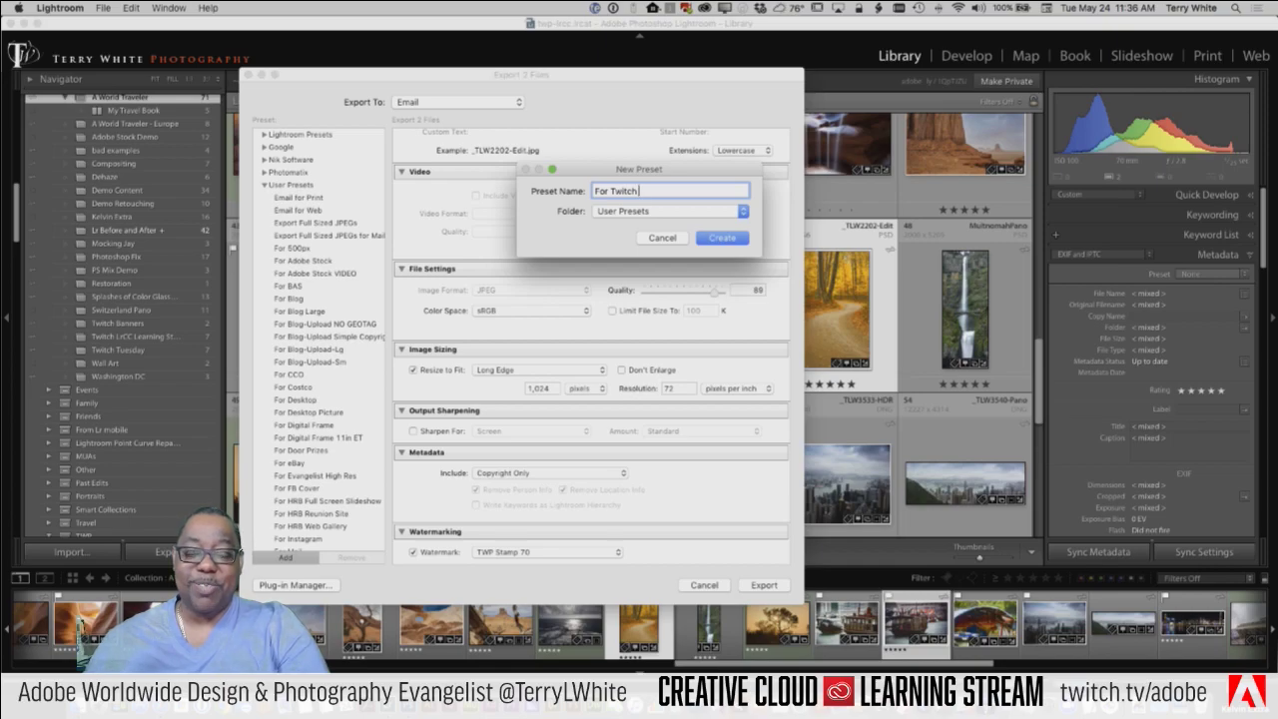
text( Email)
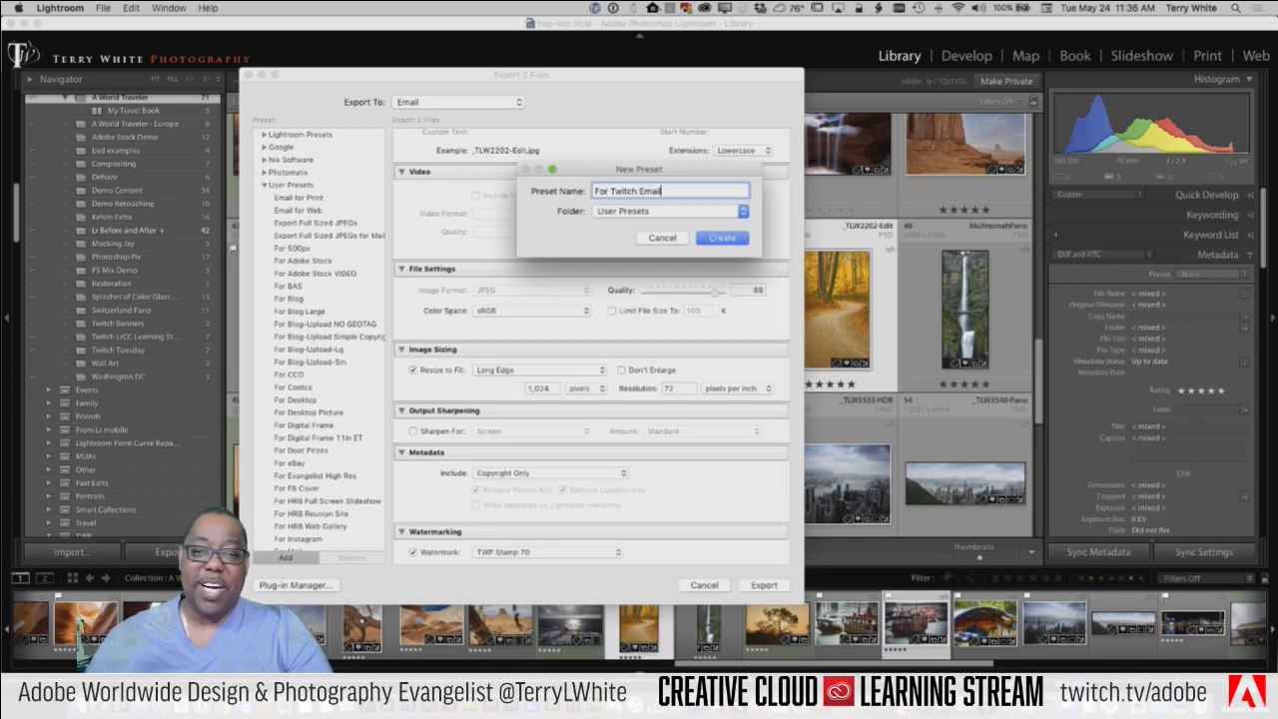
key(Return)
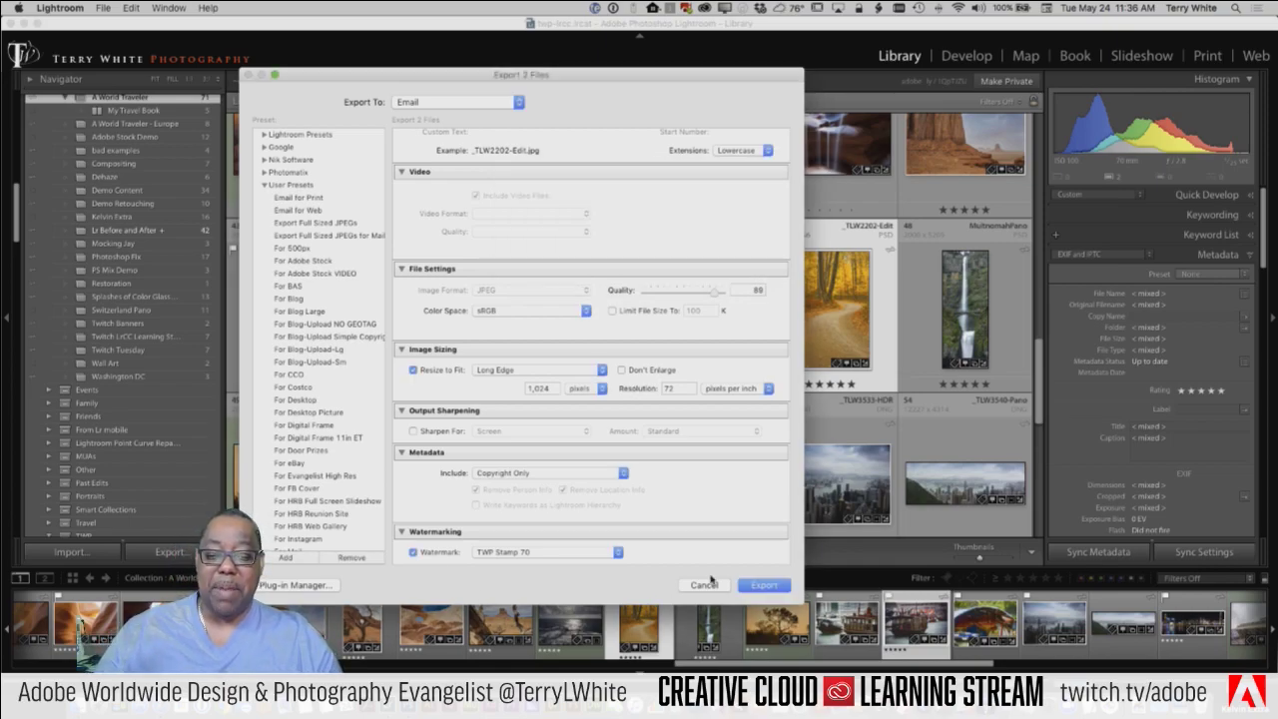
Step: Return to the email and confirm its preset is For Twitch Email
click(742, 587)
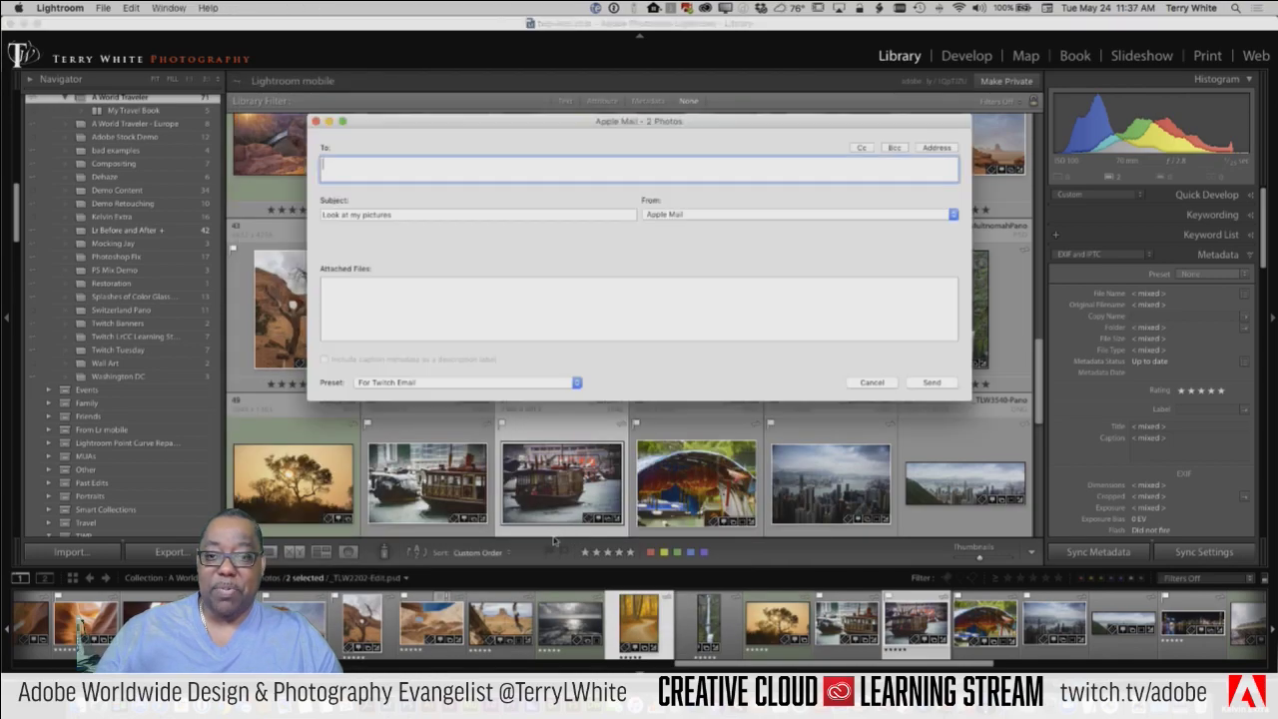
click(416, 386)
click(415, 384)
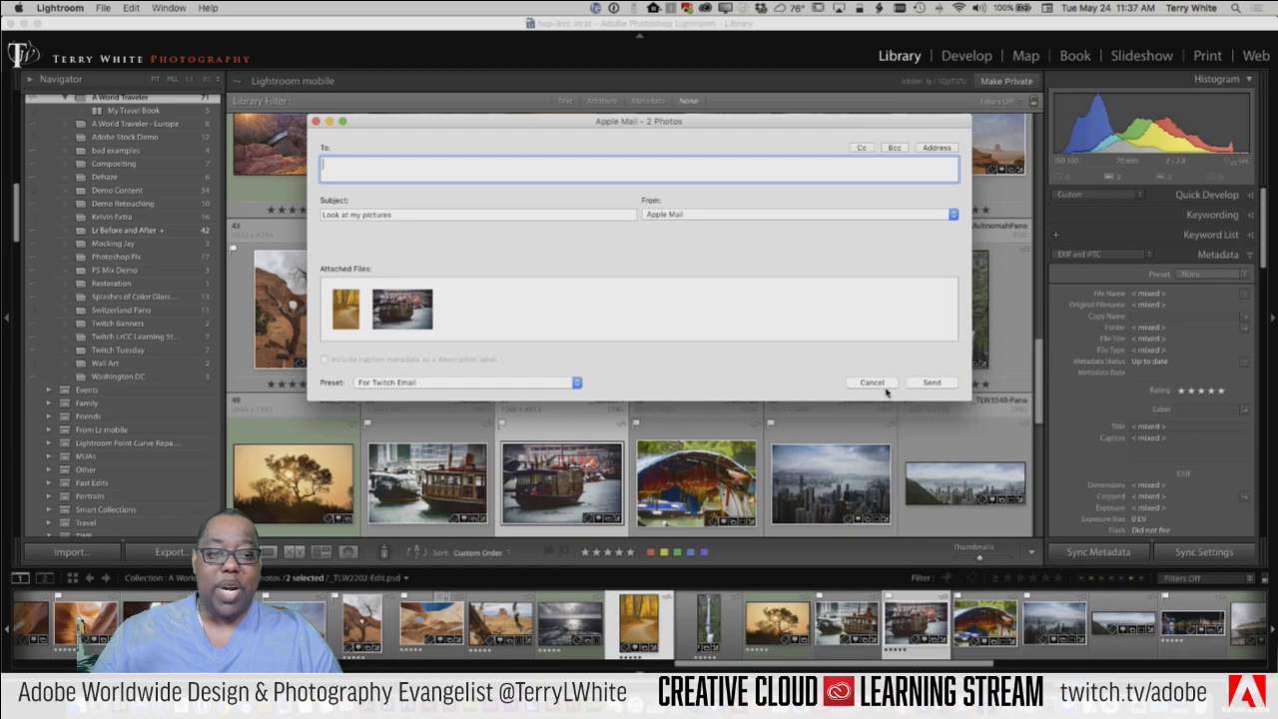
Step: Cancel the Apple Mail email and bring up the File > Export with Preset list
click(877, 386)
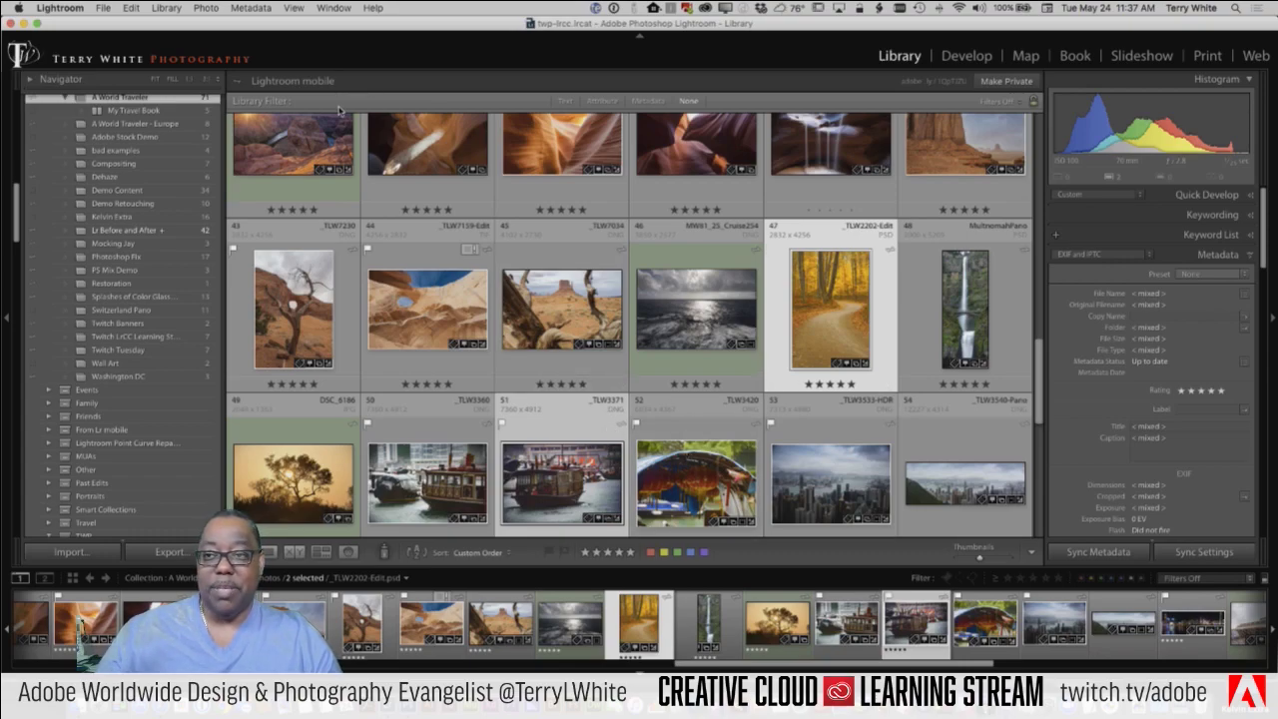
click(102, 9)
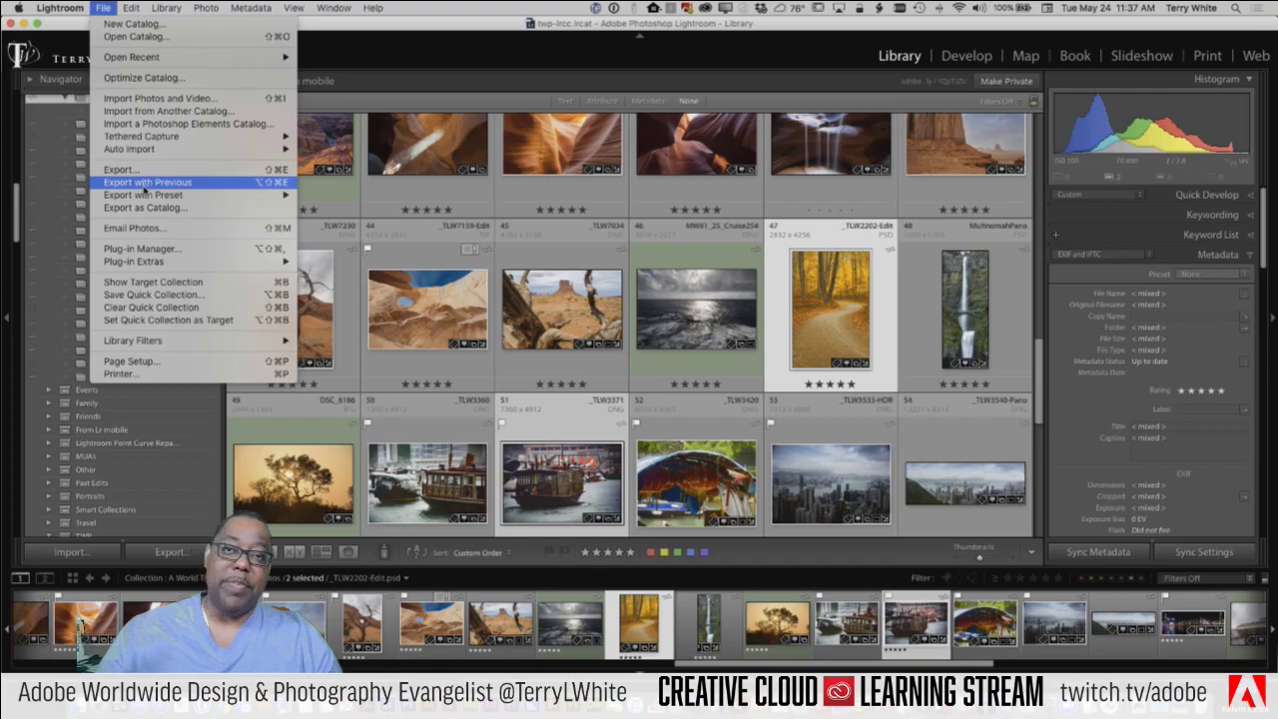
mouse_move(144, 199)
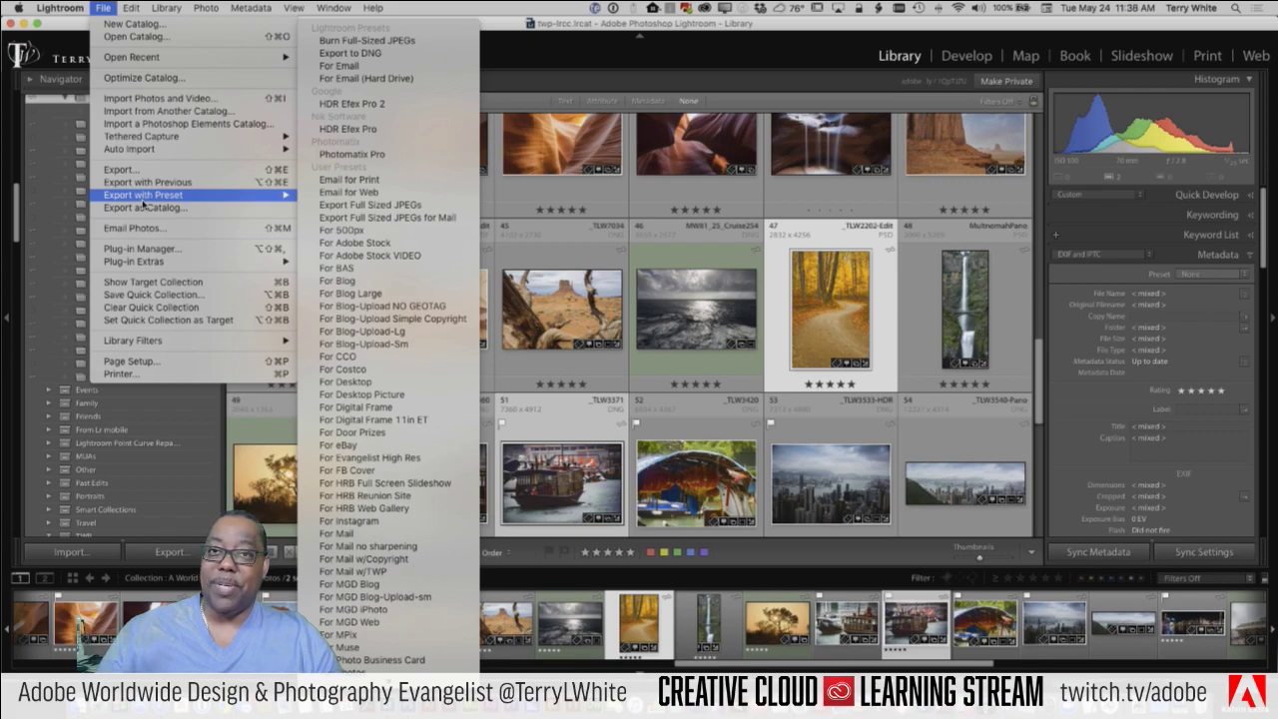
Step: Export to Hard Drive instead of email, into a subfolder named 'For Twitch Demo'
click(131, 172)
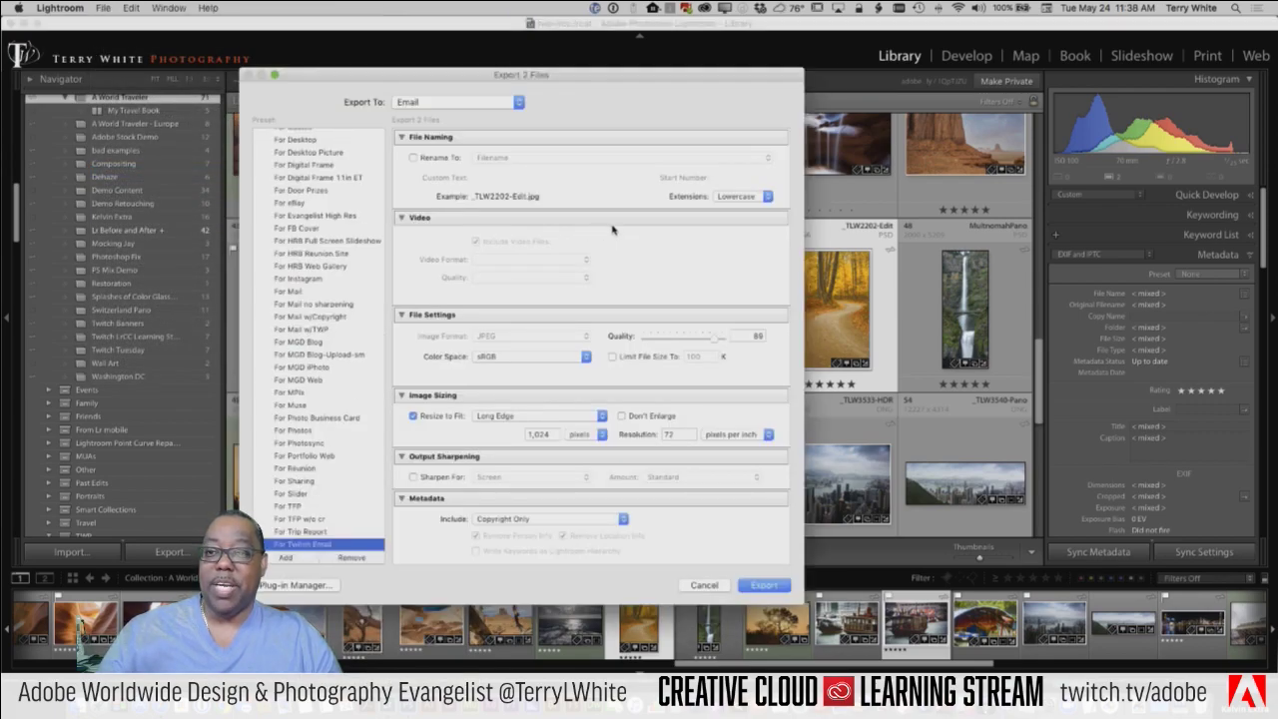
click(441, 106)
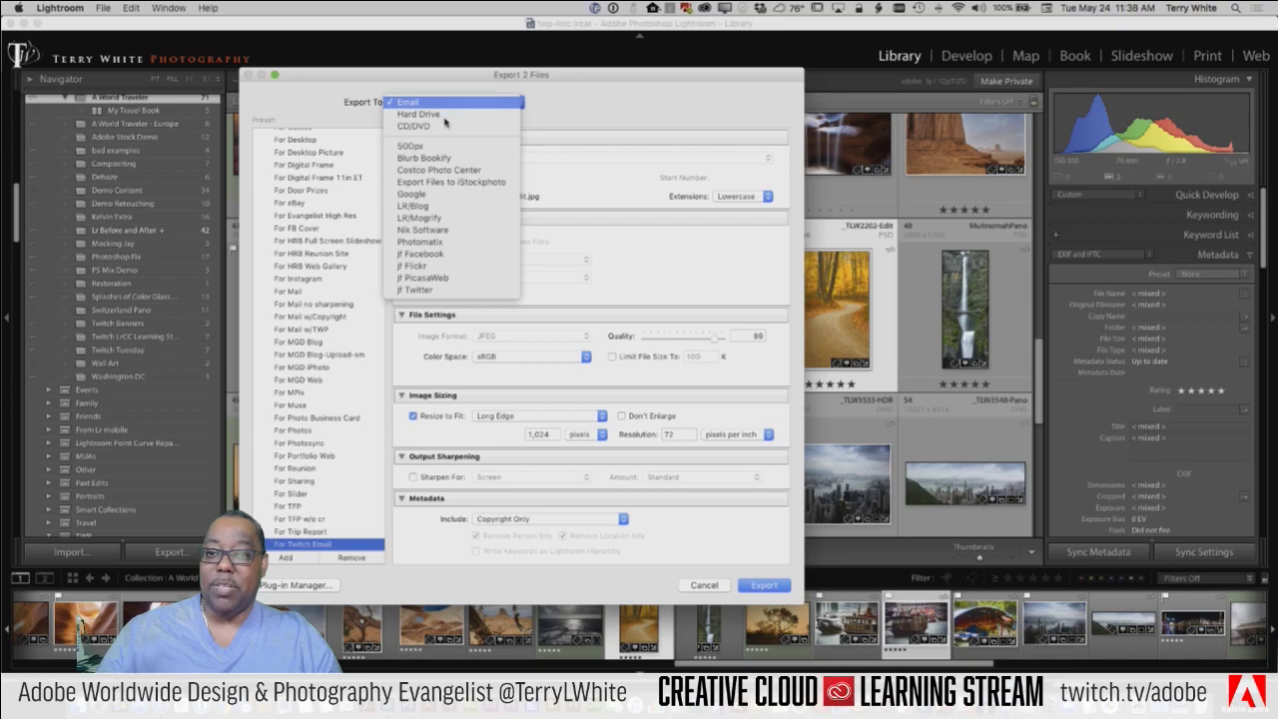
click(442, 115)
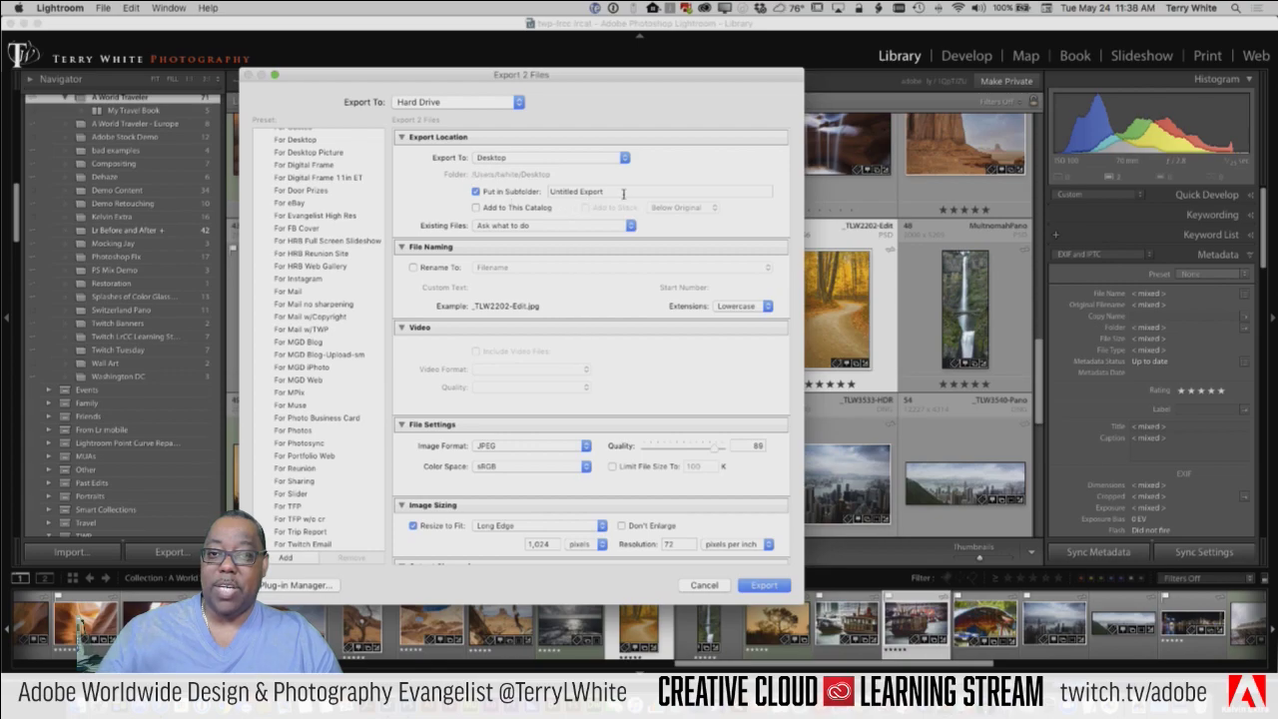
click(554, 190)
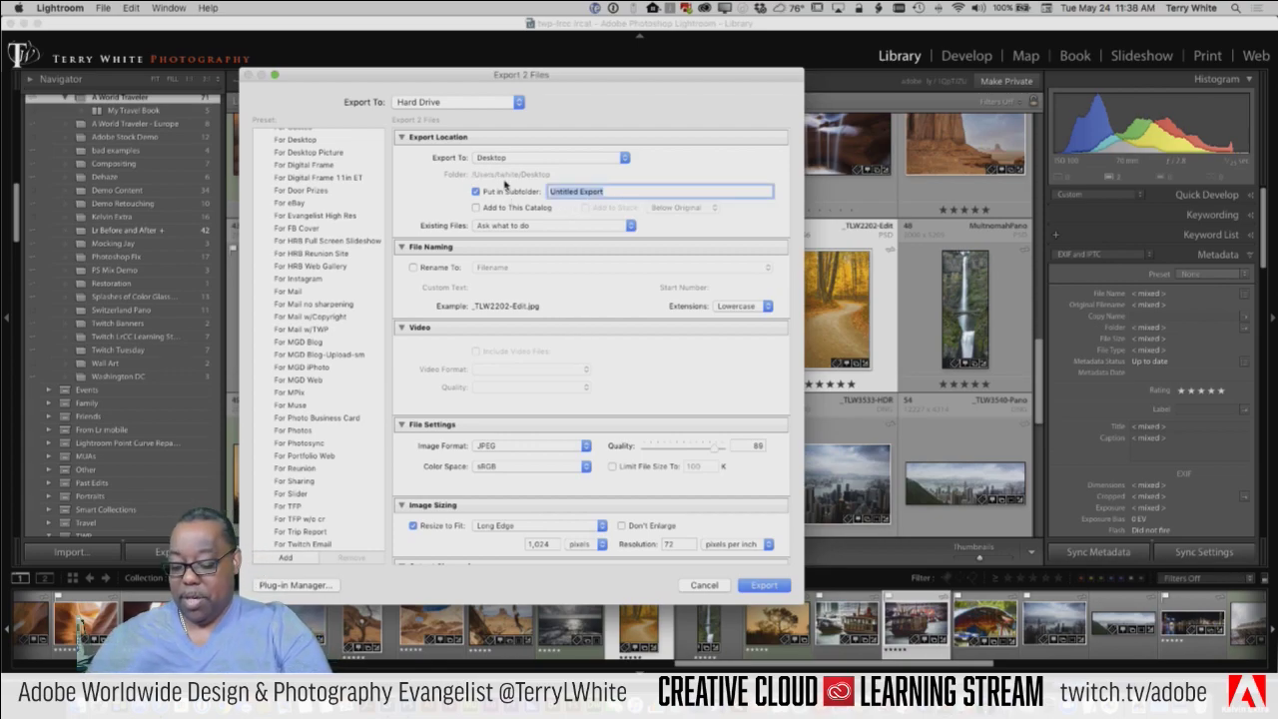
text(For T)
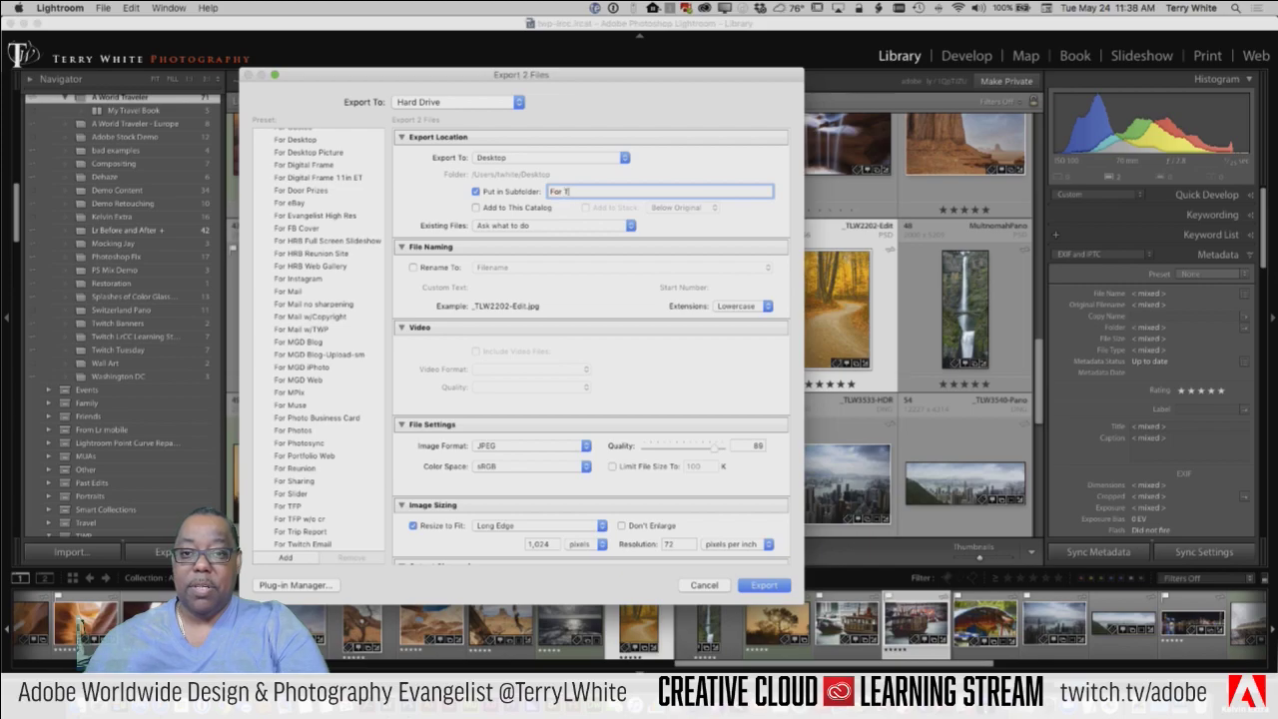
text(witch Dem)
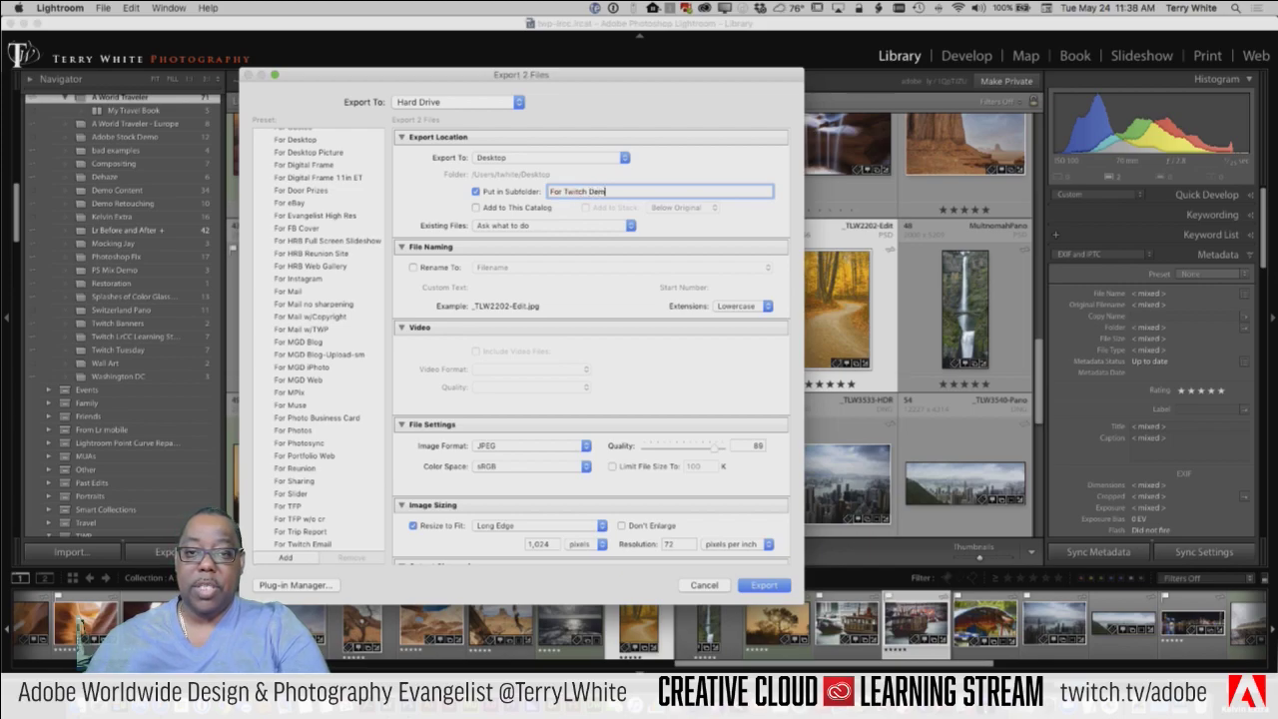
text(o)
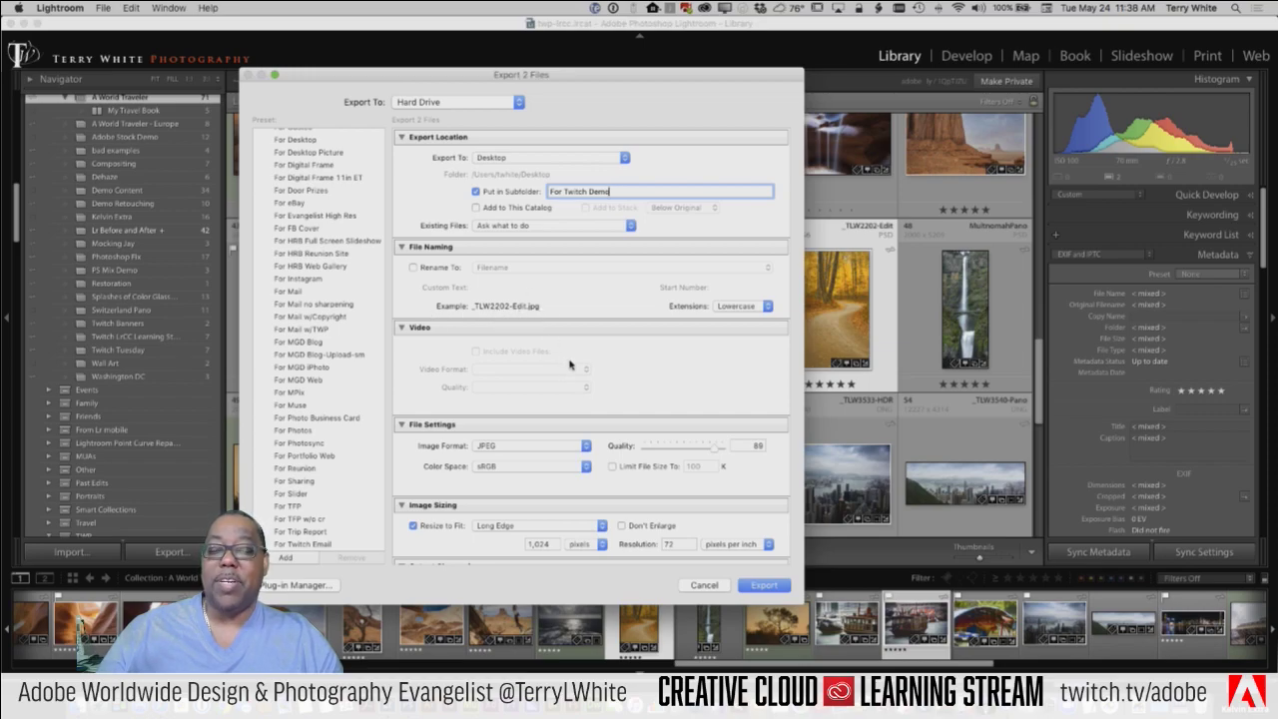
Step: Keep JPEG as the image format and sRGB as the colour space
scroll(559, 366, down, 5)
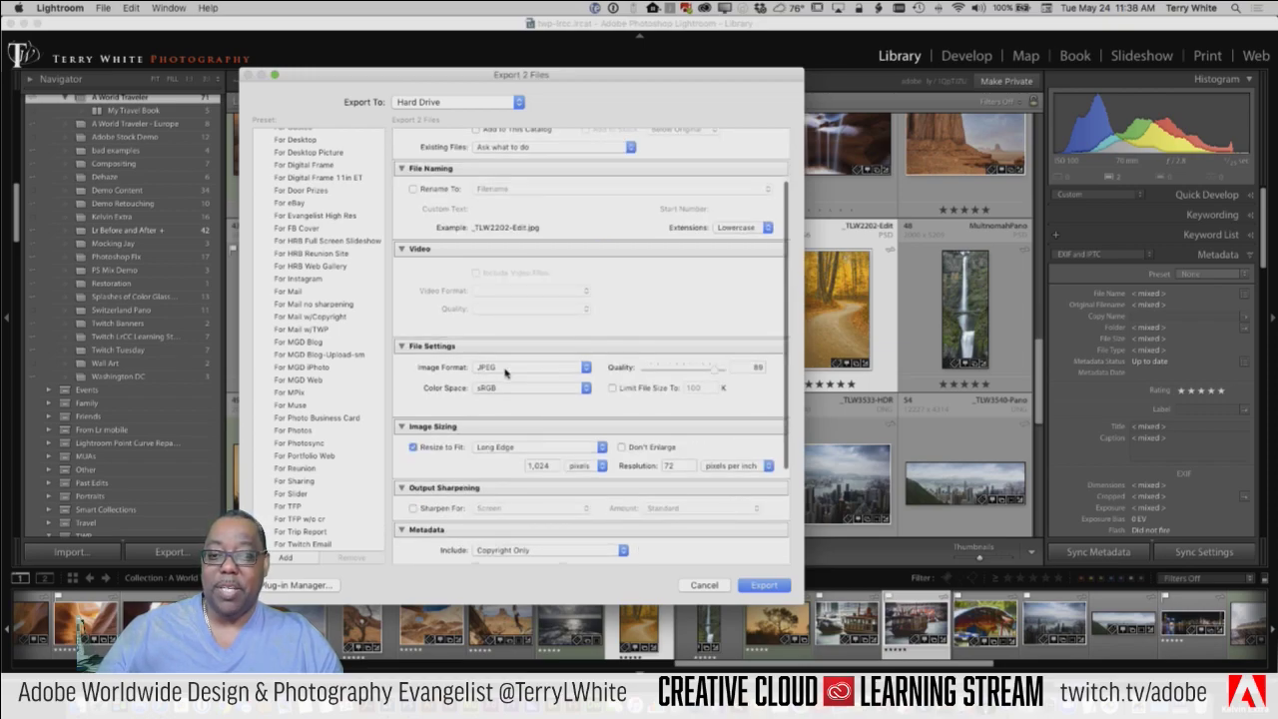
click(502, 371)
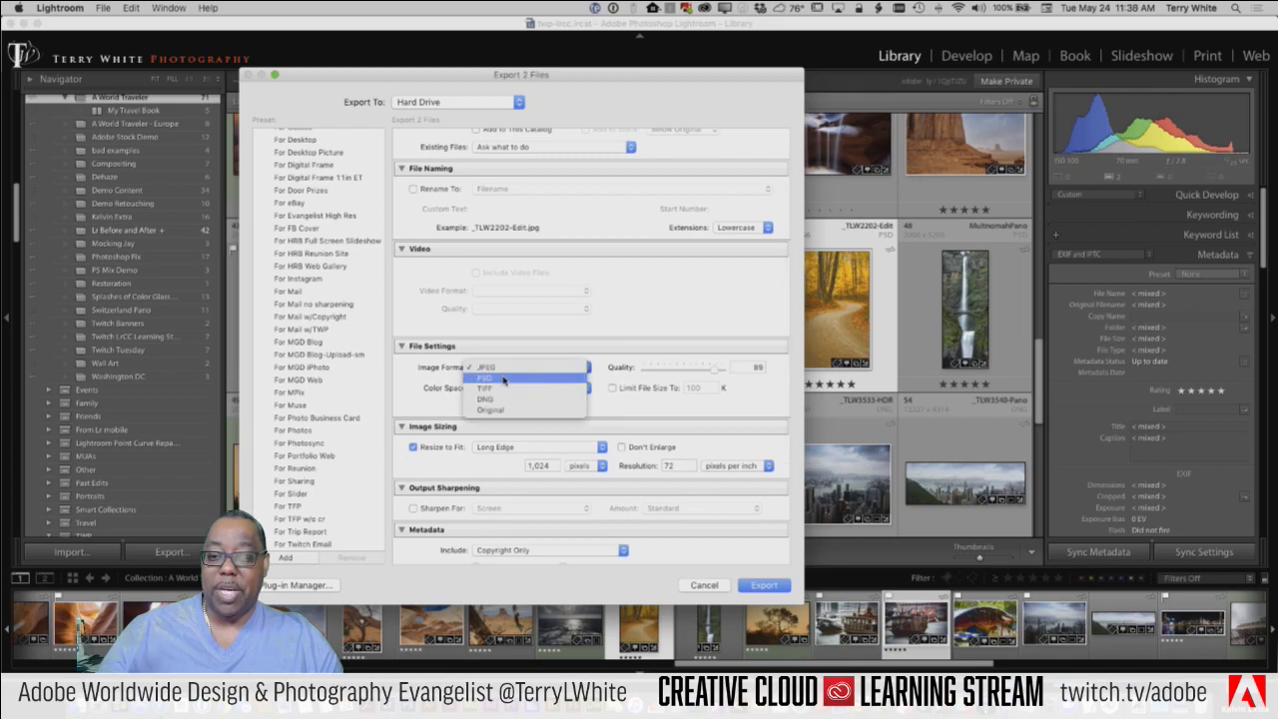
click(504, 431)
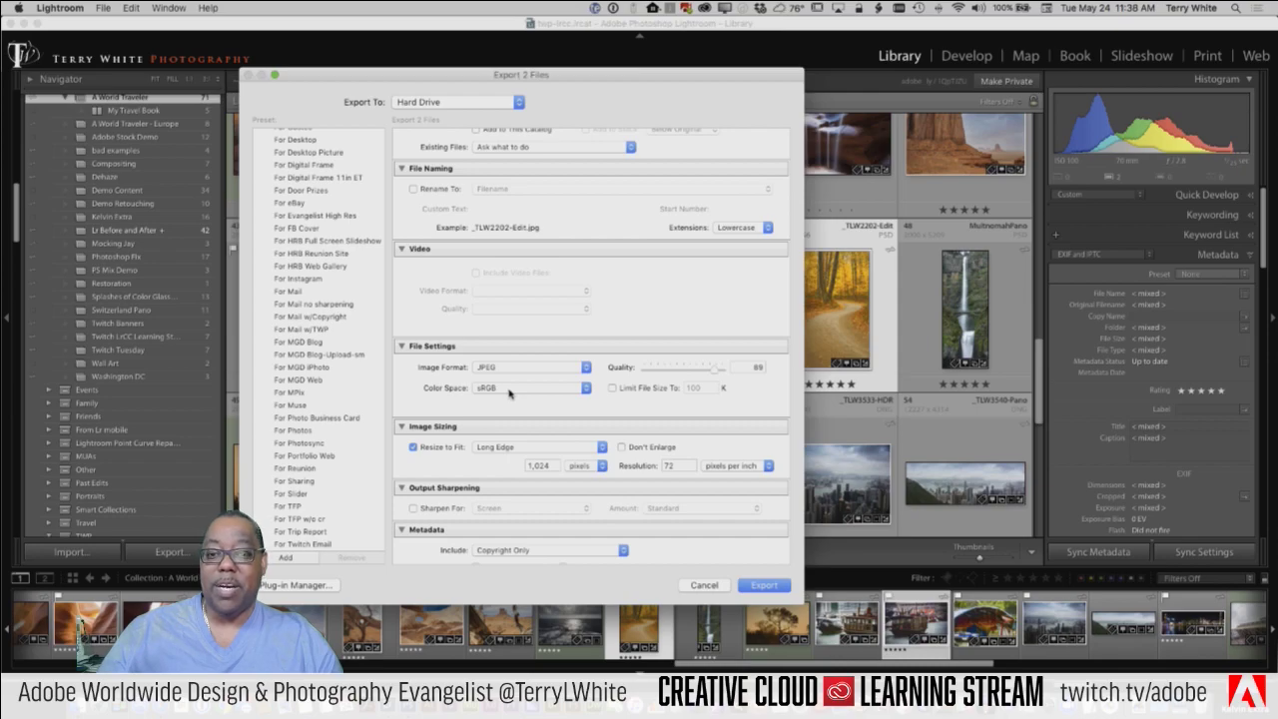
click(509, 393)
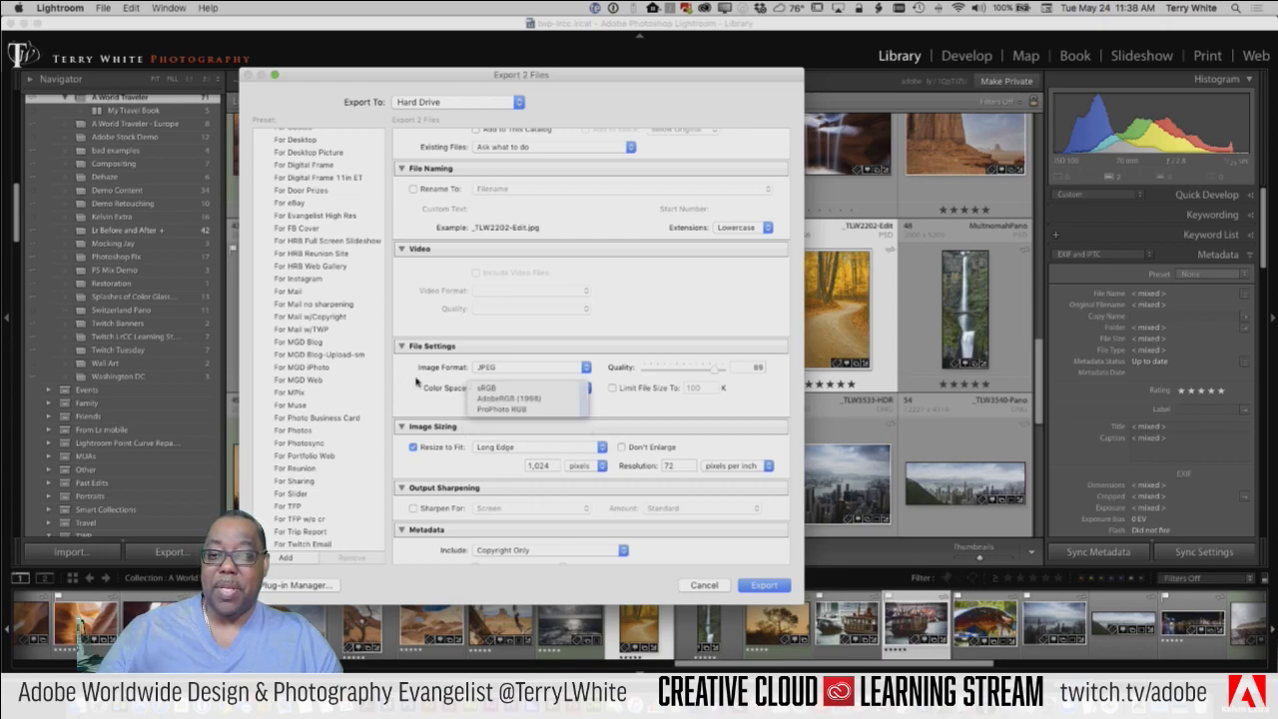
click(557, 388)
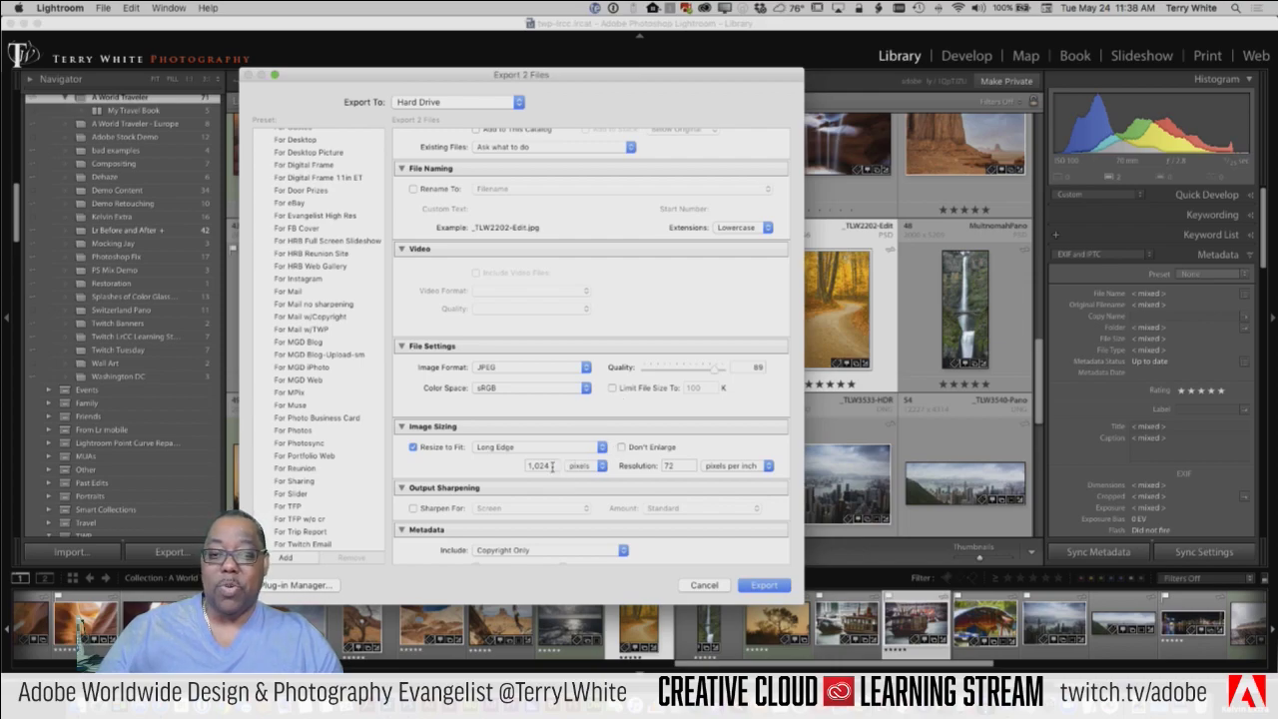
Step: Resize to 1080 pixels on the long edge and raise JPEG quality from 89 to 100
double_click(552, 467)
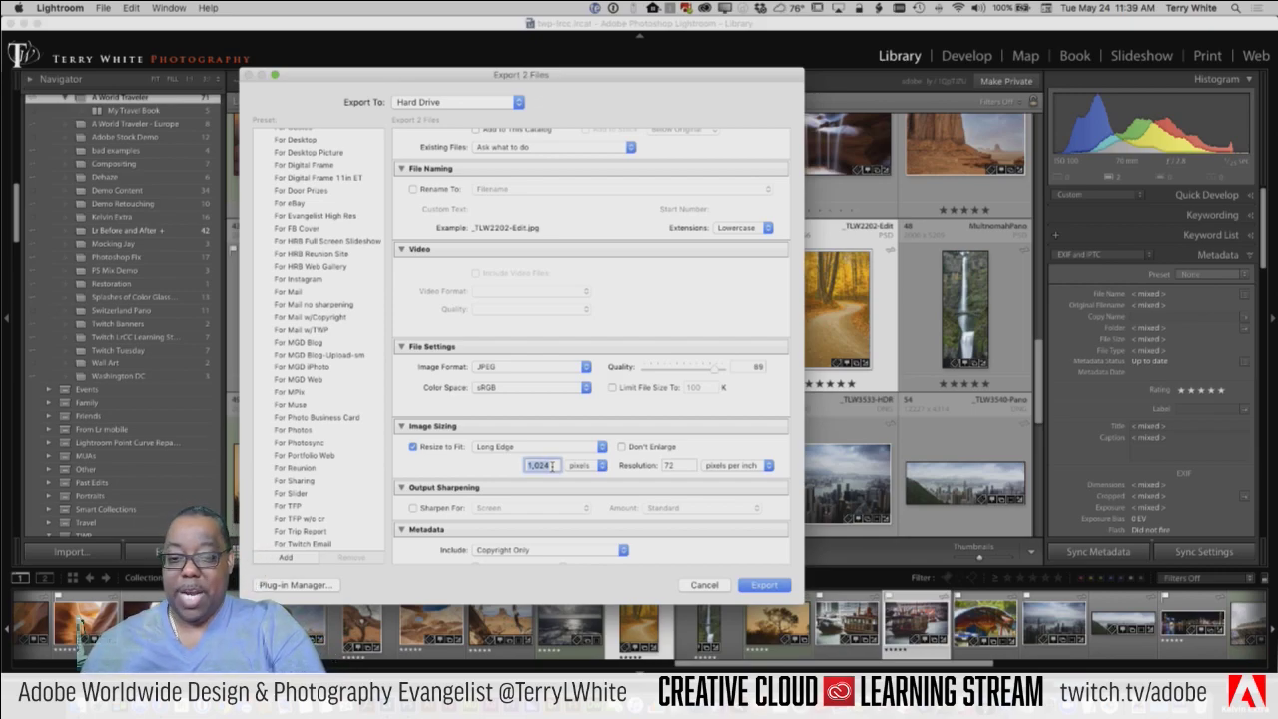
text(1080)
key(Tab)
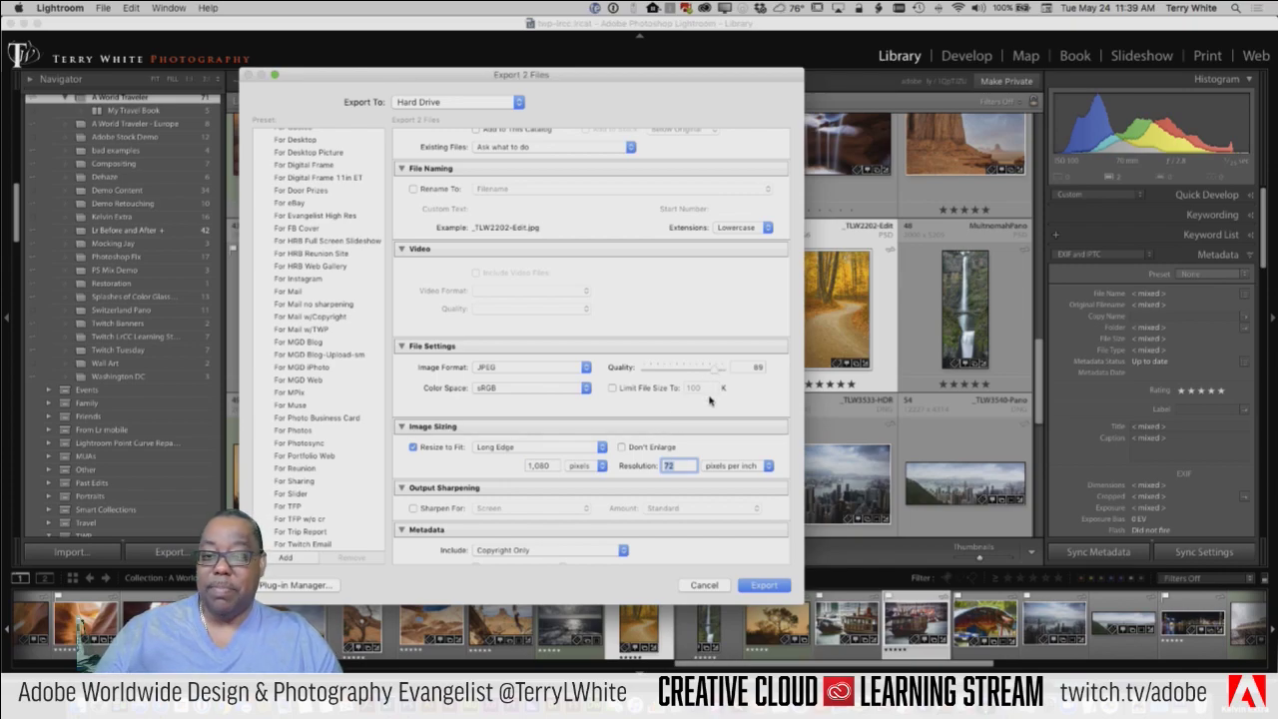
scroll(711, 401, down, 3)
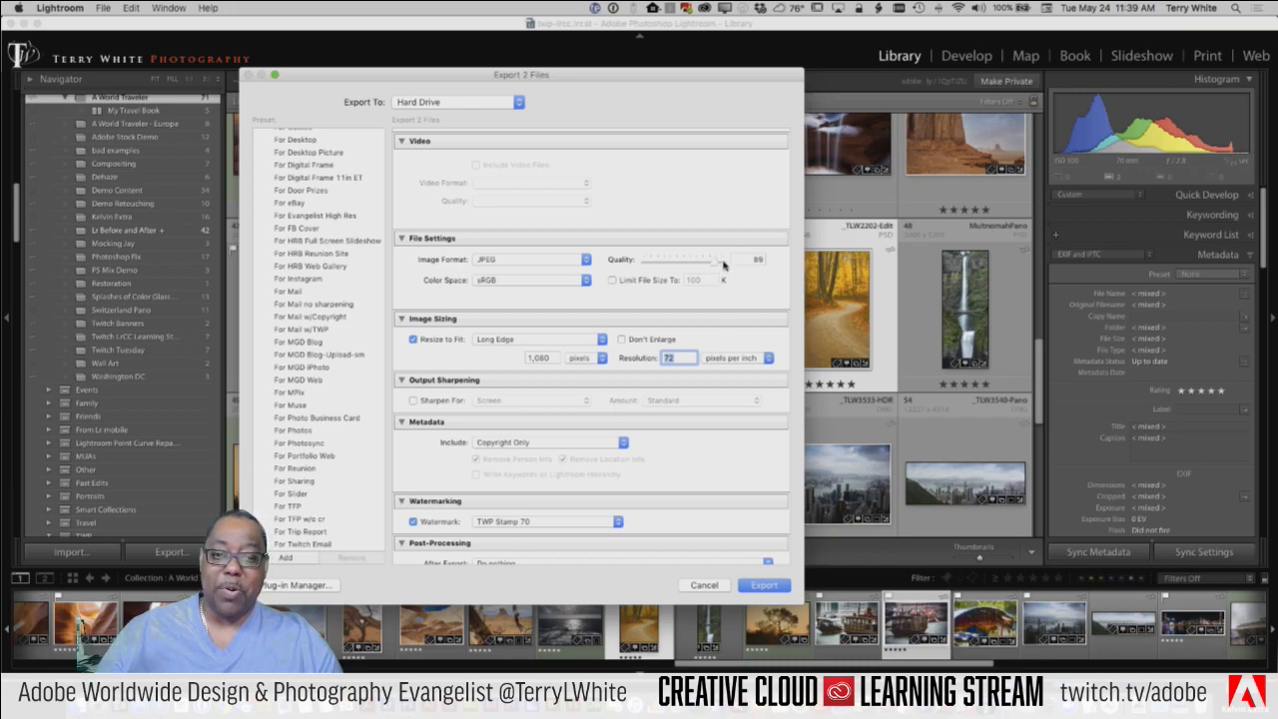
drag(719, 265, 730, 264)
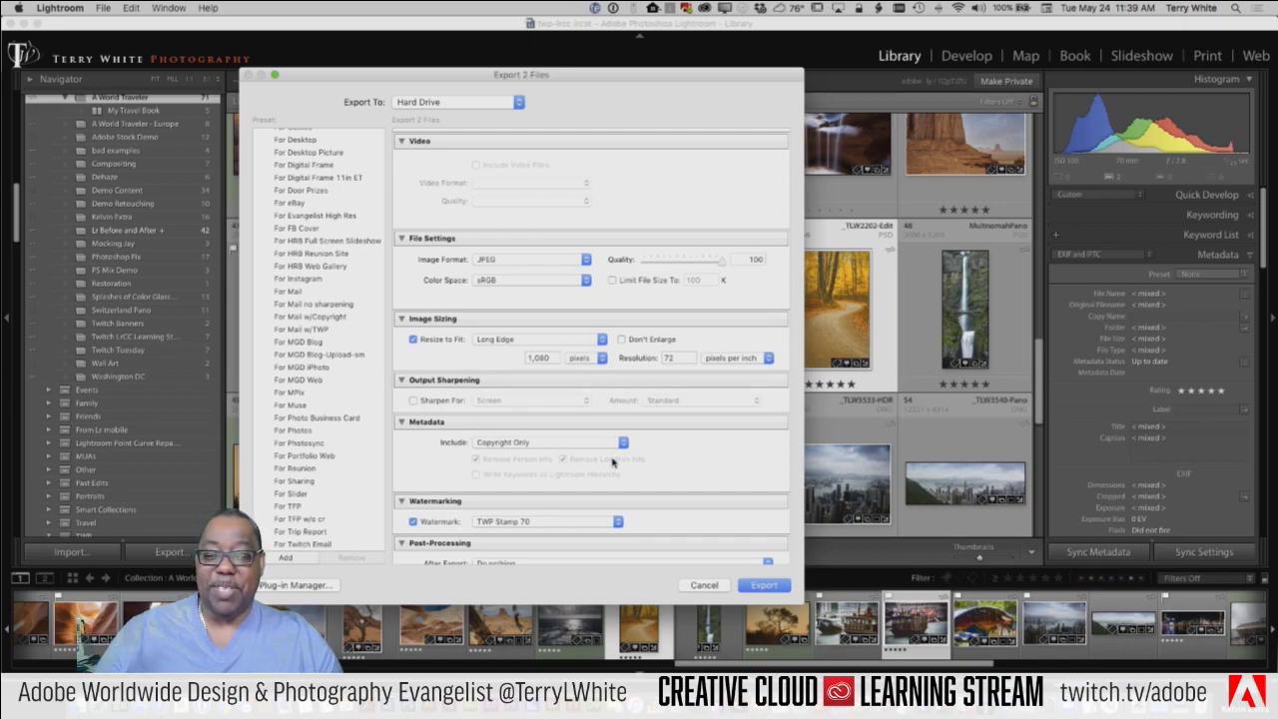
scroll(659, 460, down, 2)
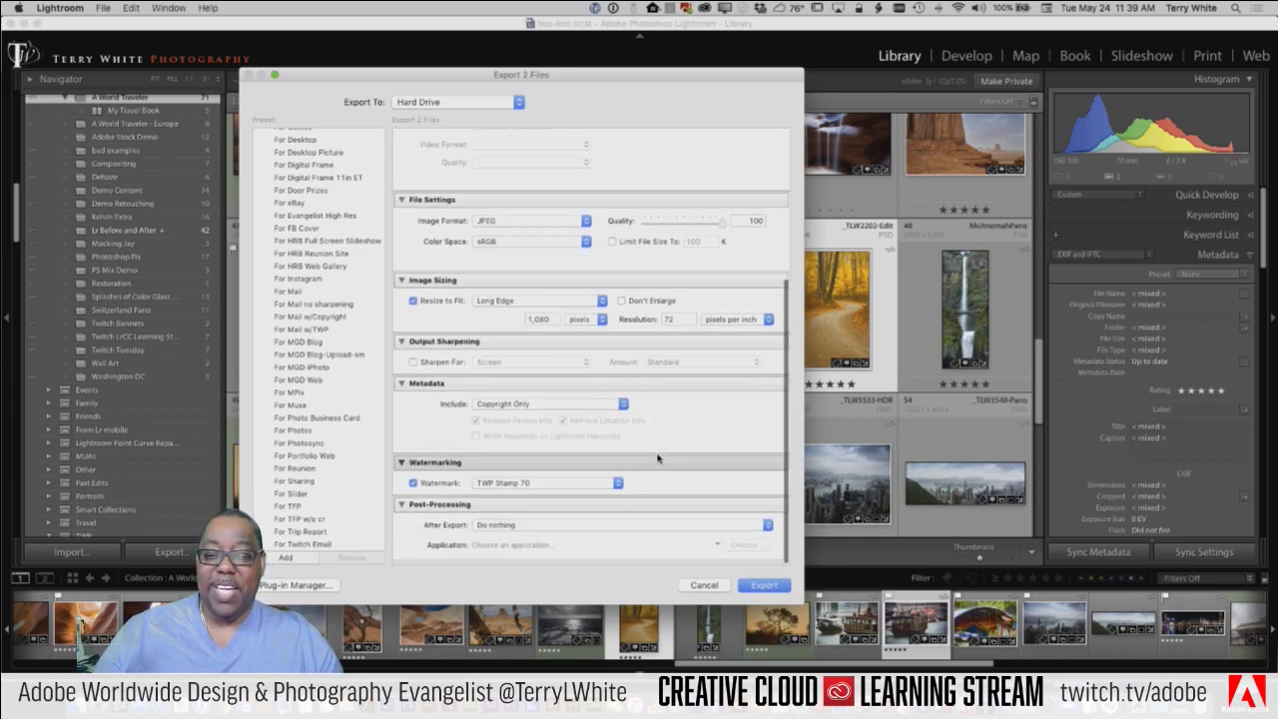
click(565, 410)
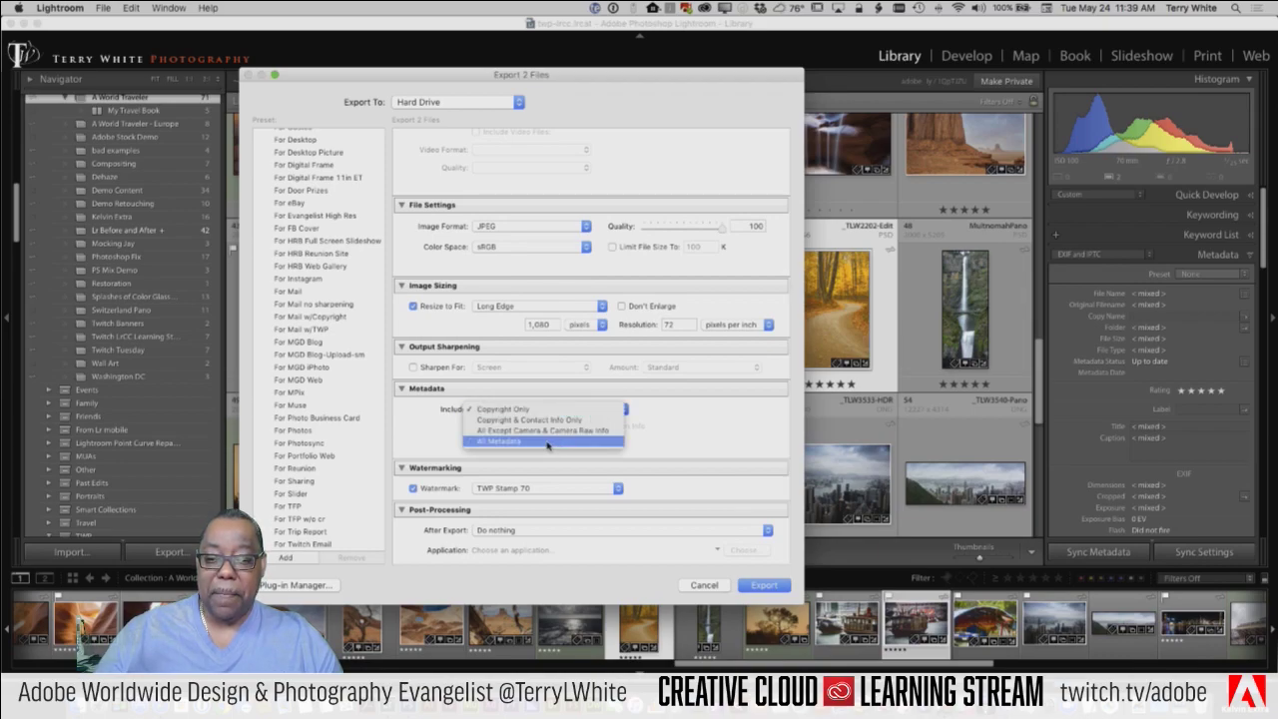
Step: Set Metadata to All Metadata and uncheck Remove Person Info, leaving location info removed
click(547, 442)
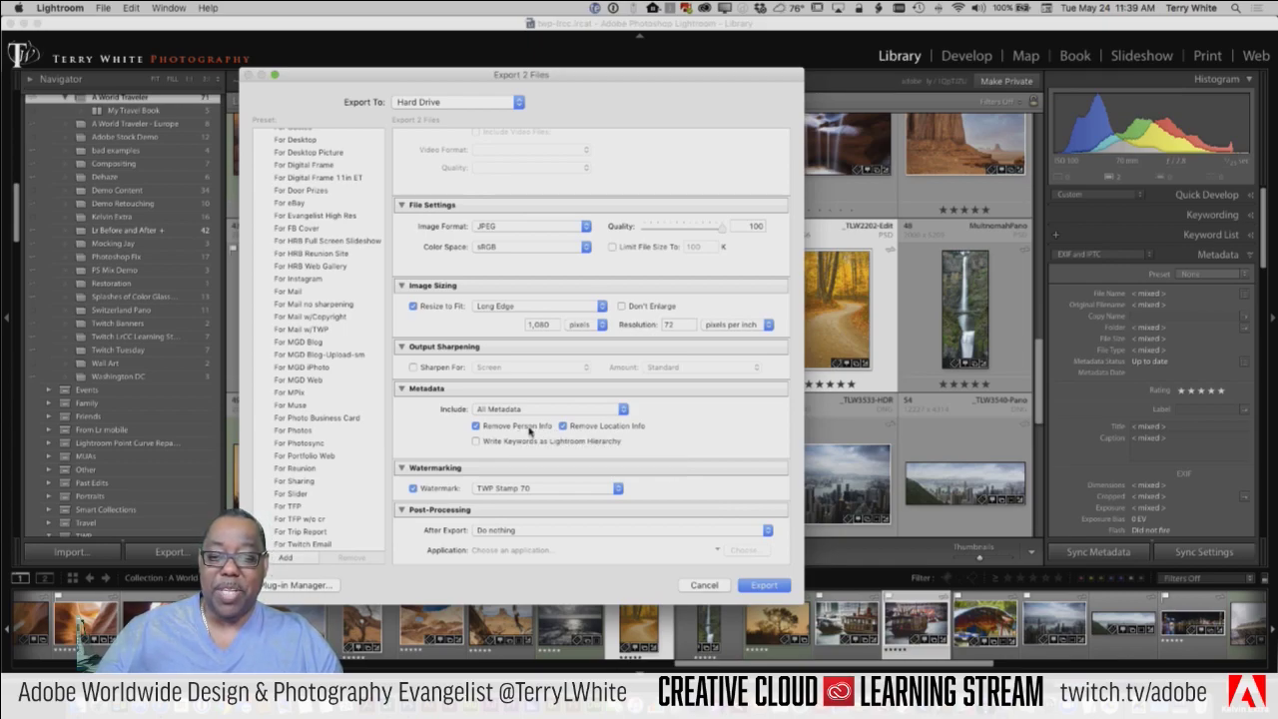
click(476, 426)
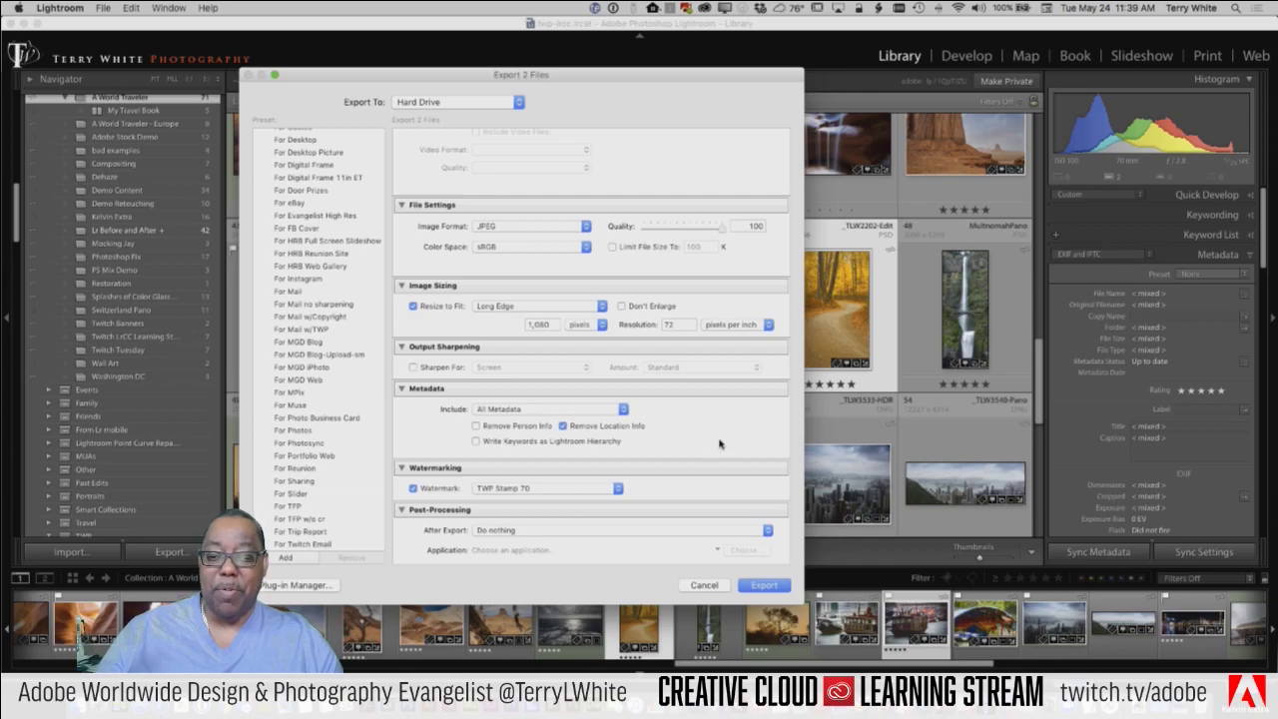
scroll(719, 444, down, 1)
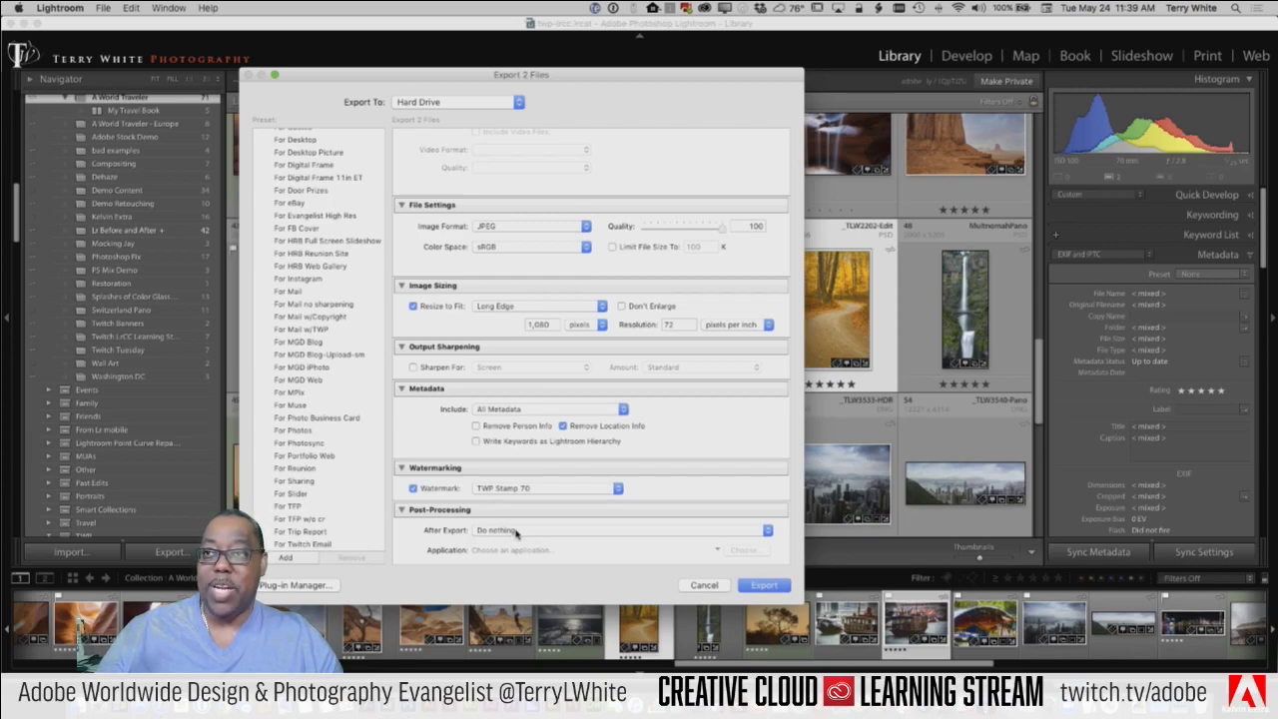
Step: Set After Export to Show in Finder, then open the Export Actions folder in Finder
click(518, 532)
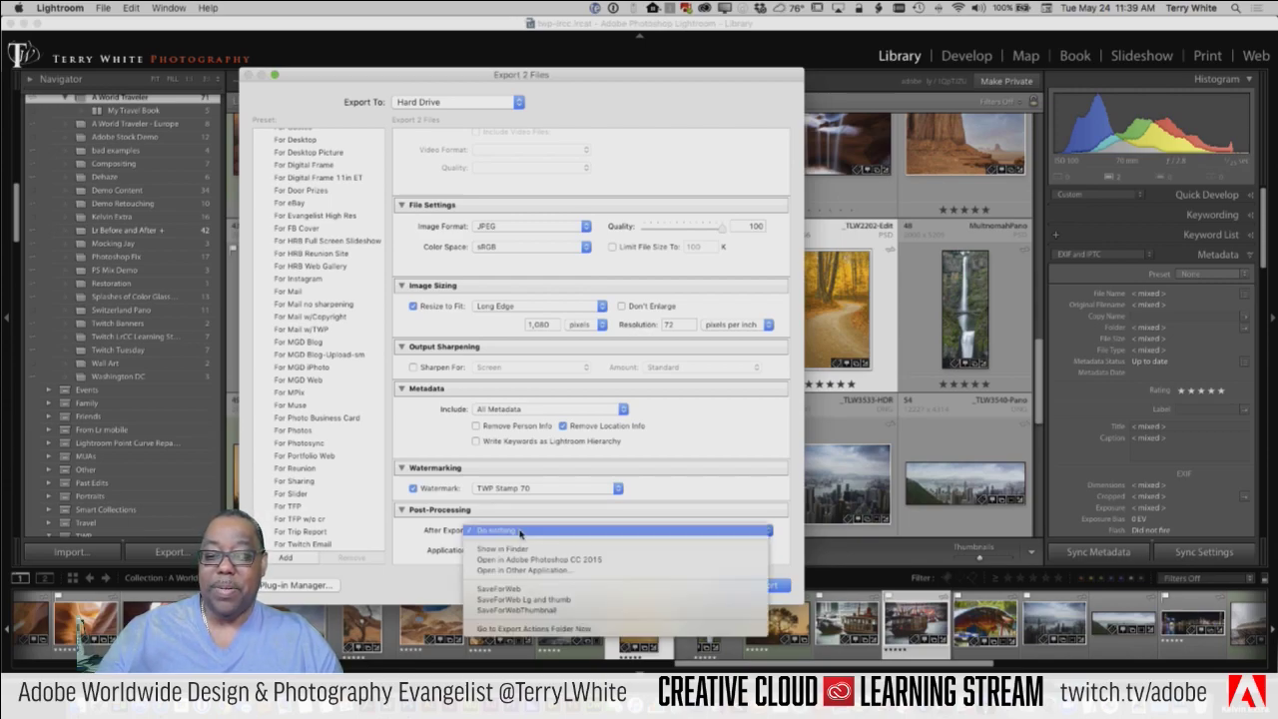
click(536, 551)
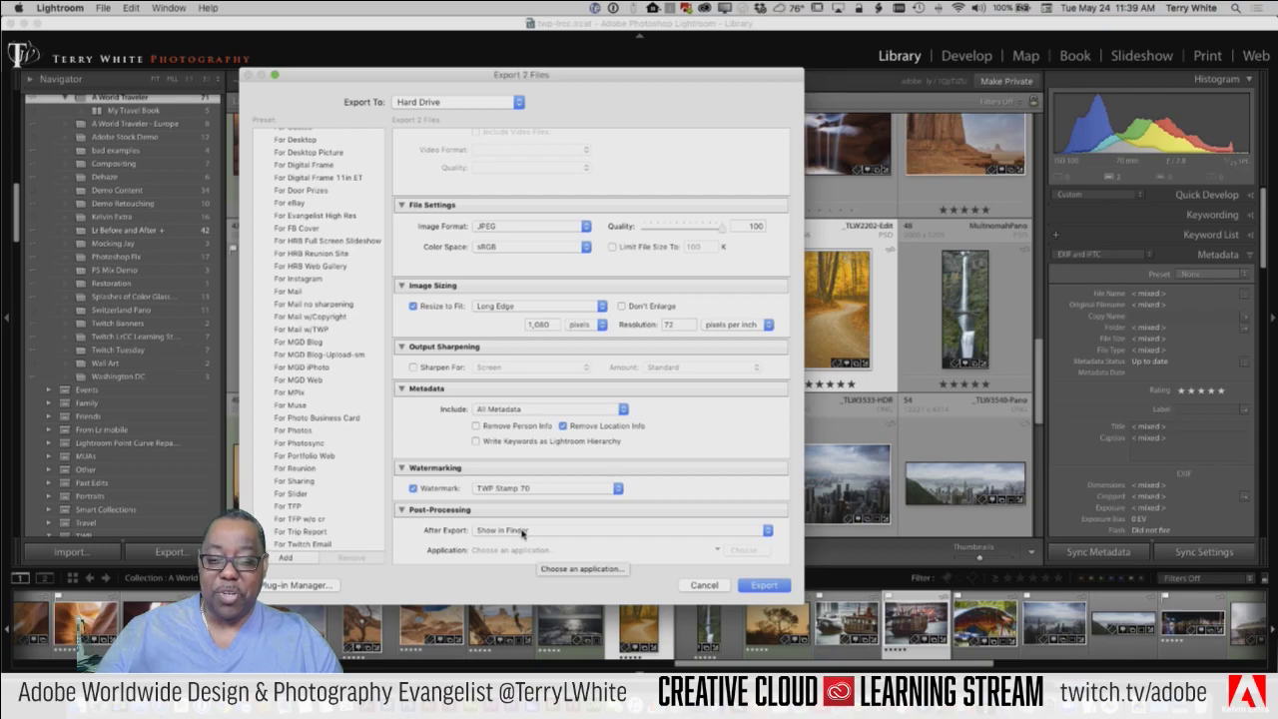
click(522, 535)
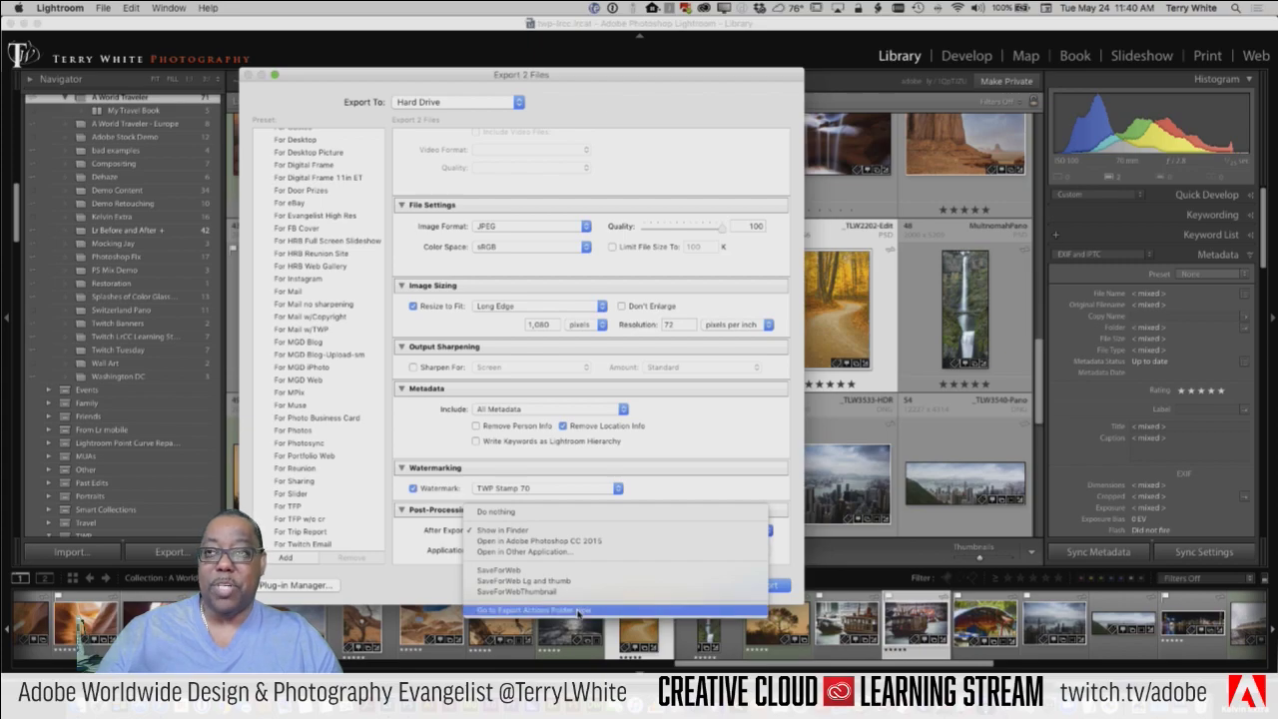
click(579, 610)
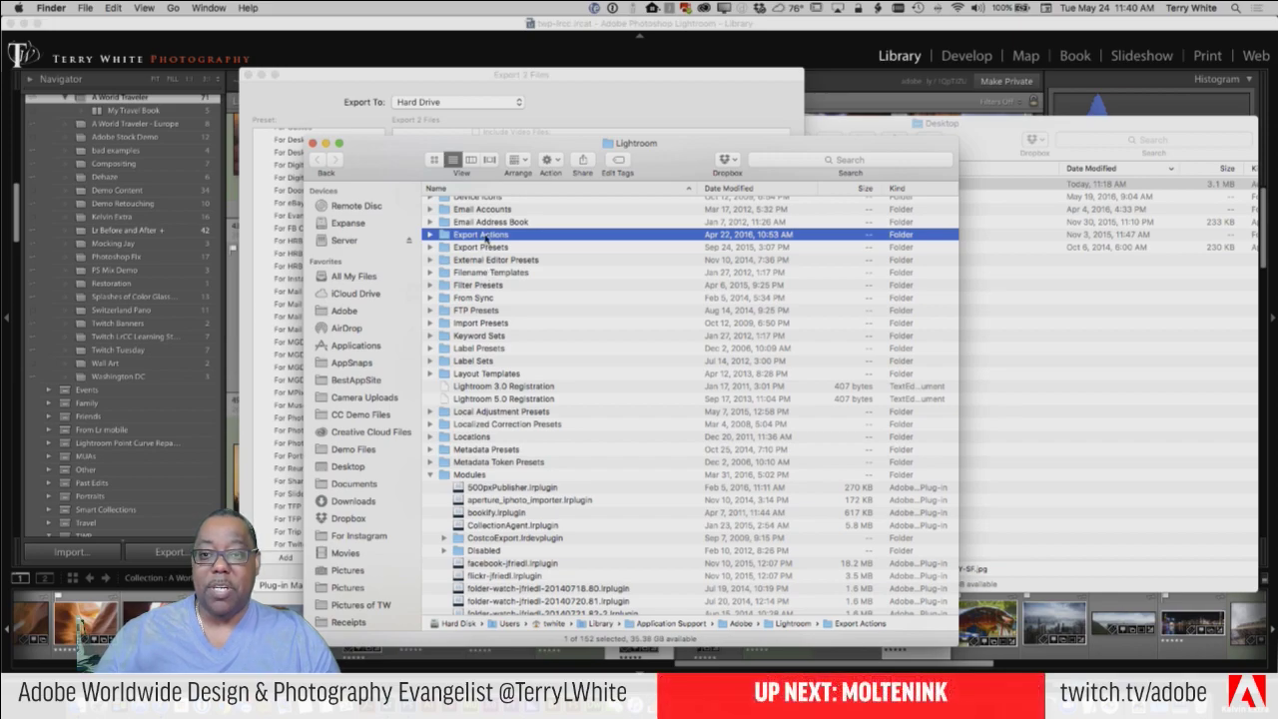
Step: Open the Export Actions folder to see its three SaveForWeb aliases, then return to the Export dialog
double_click(487, 236)
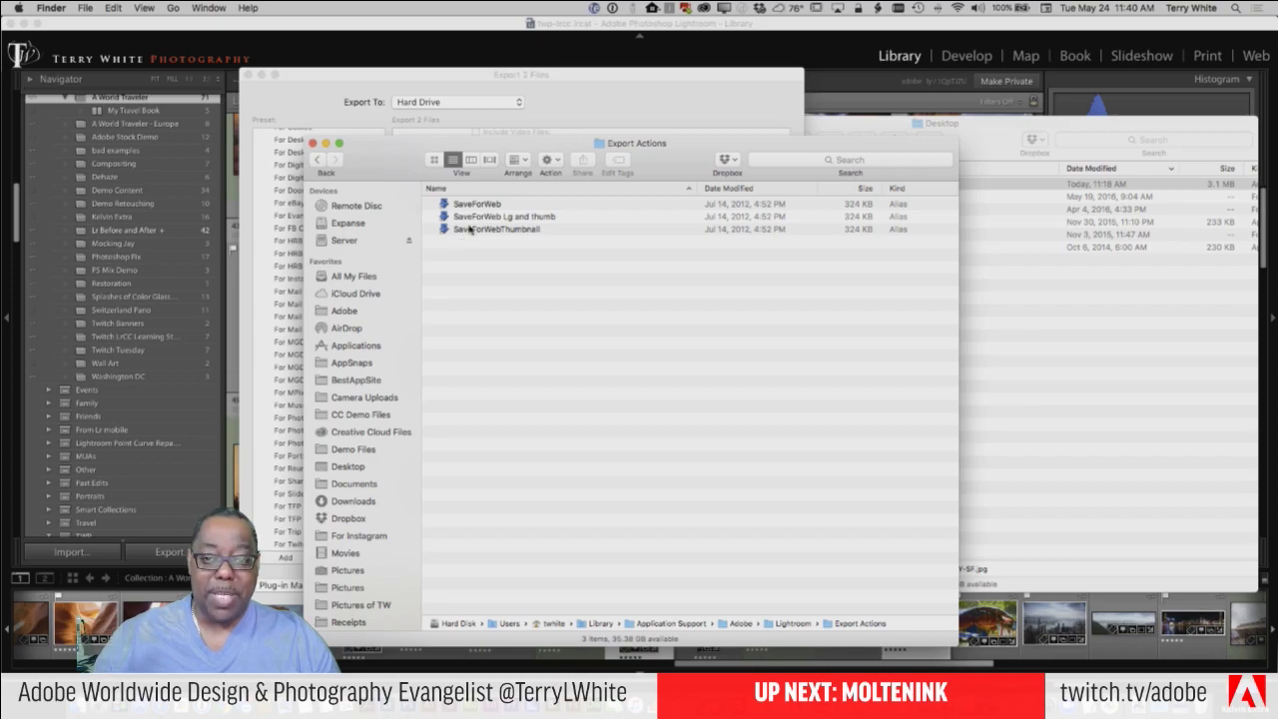
click(585, 109)
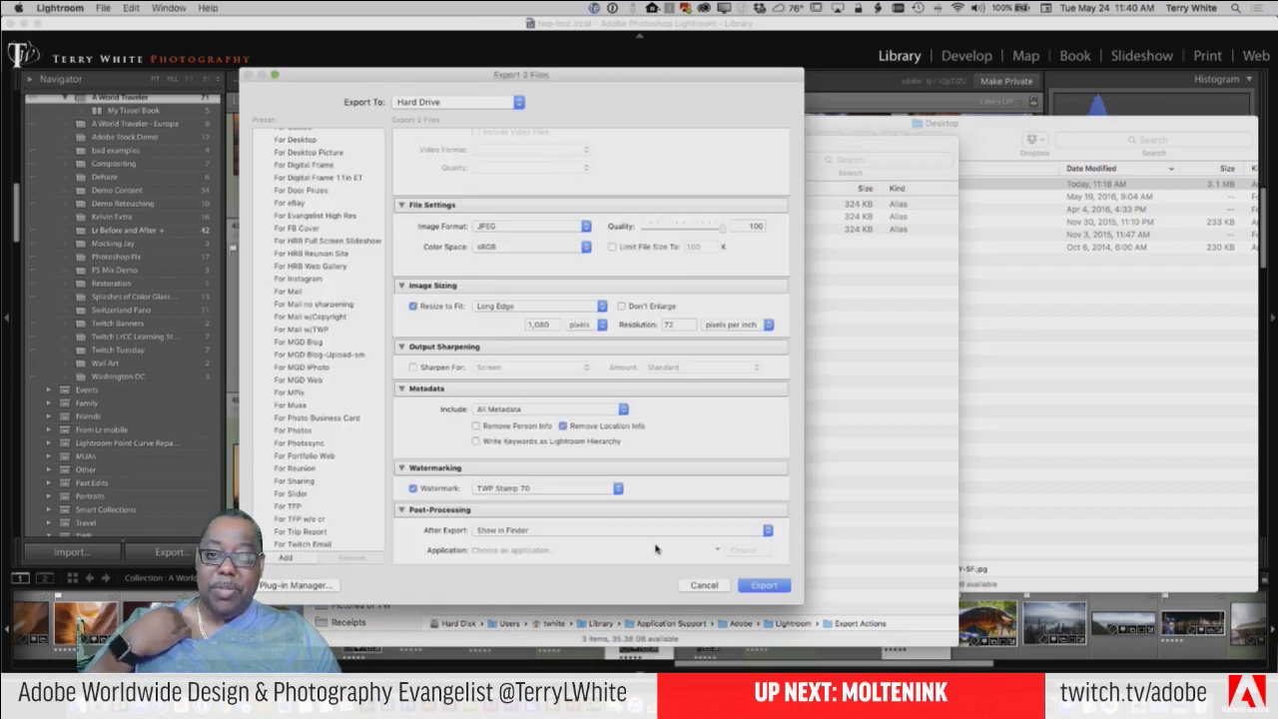
Step: Export both photos to the For Twitch Demo folder and bring back the Library grid
click(759, 585)
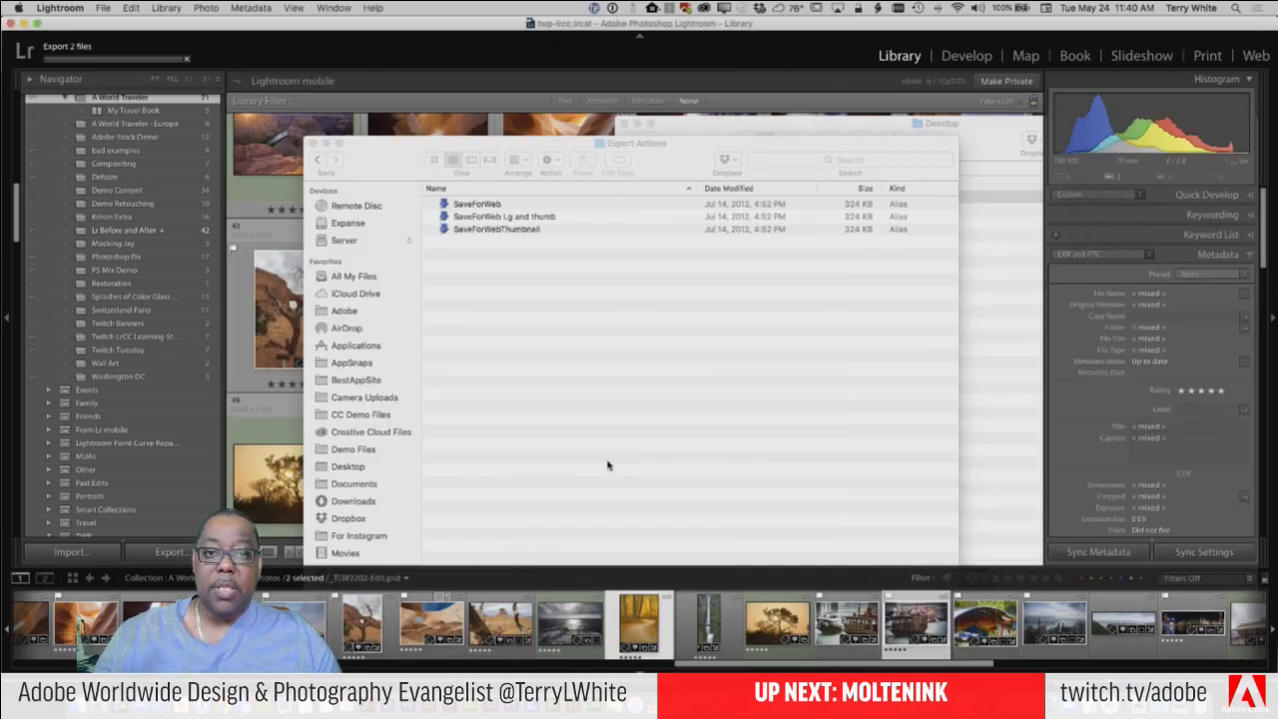
click(422, 33)
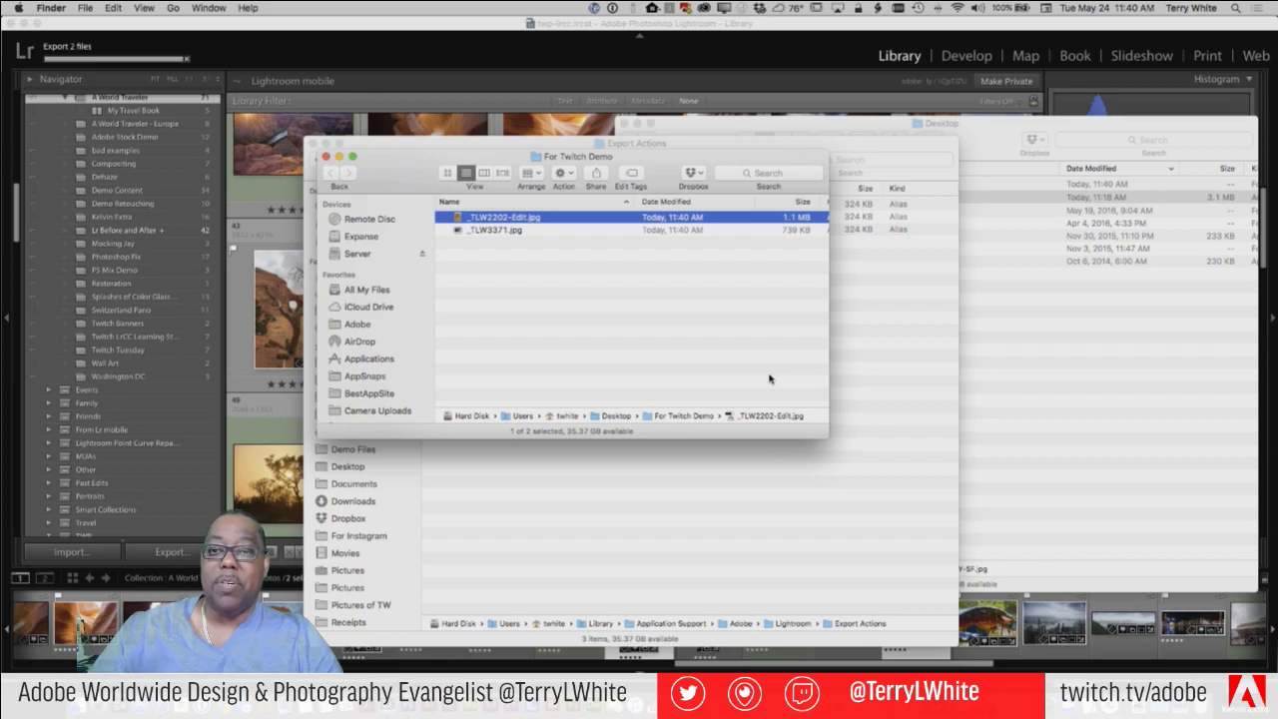
Step: Quick Look the exported forest path and boat JPEGs, then close the preview
key(space)
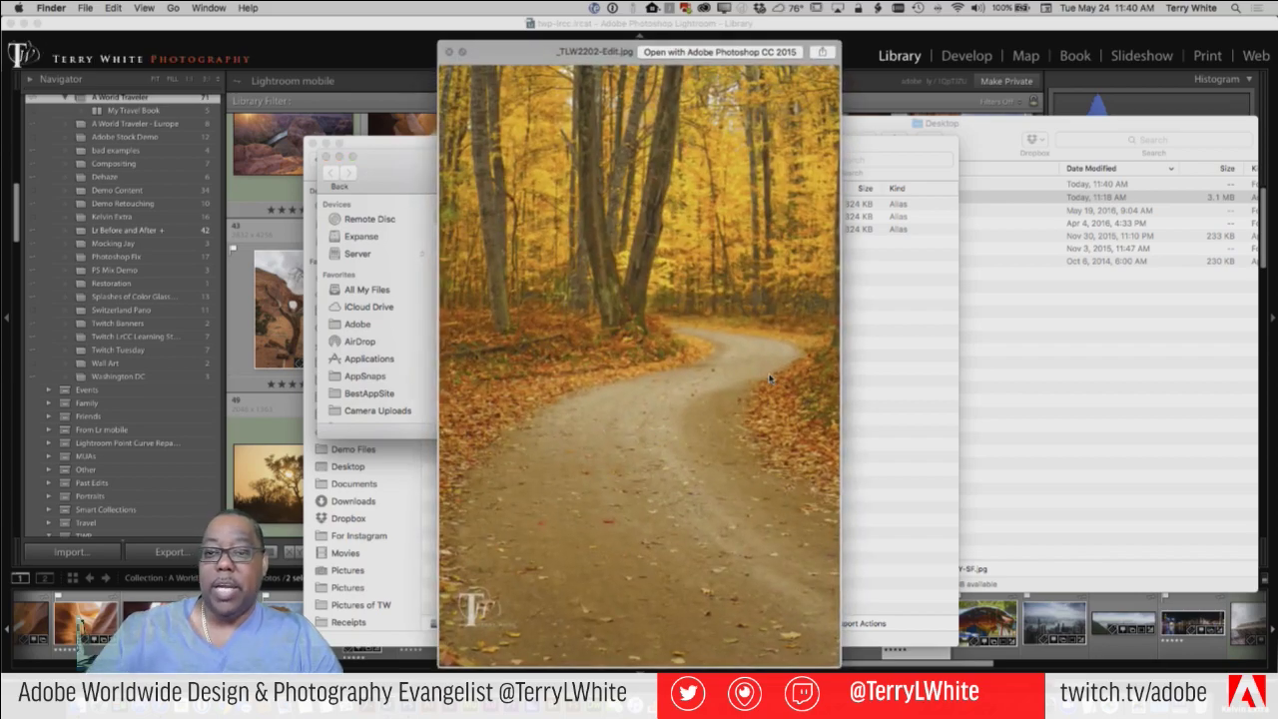
key(Down)
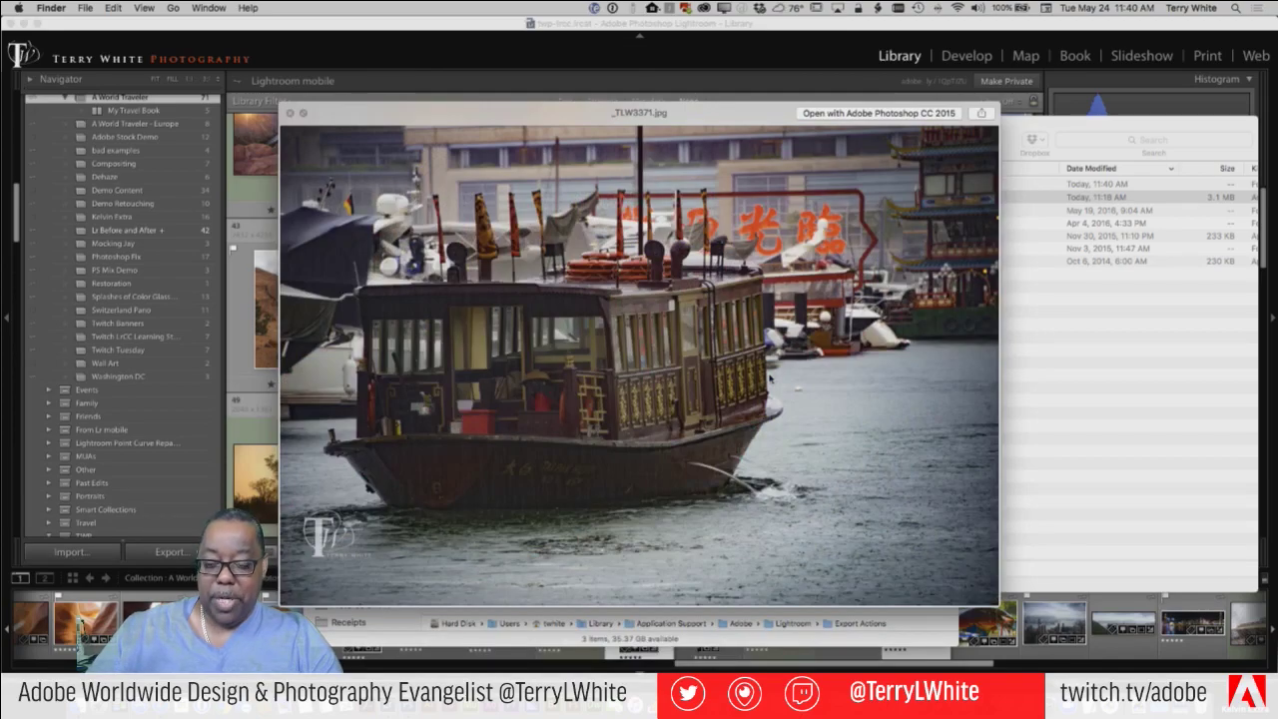
key(Up)
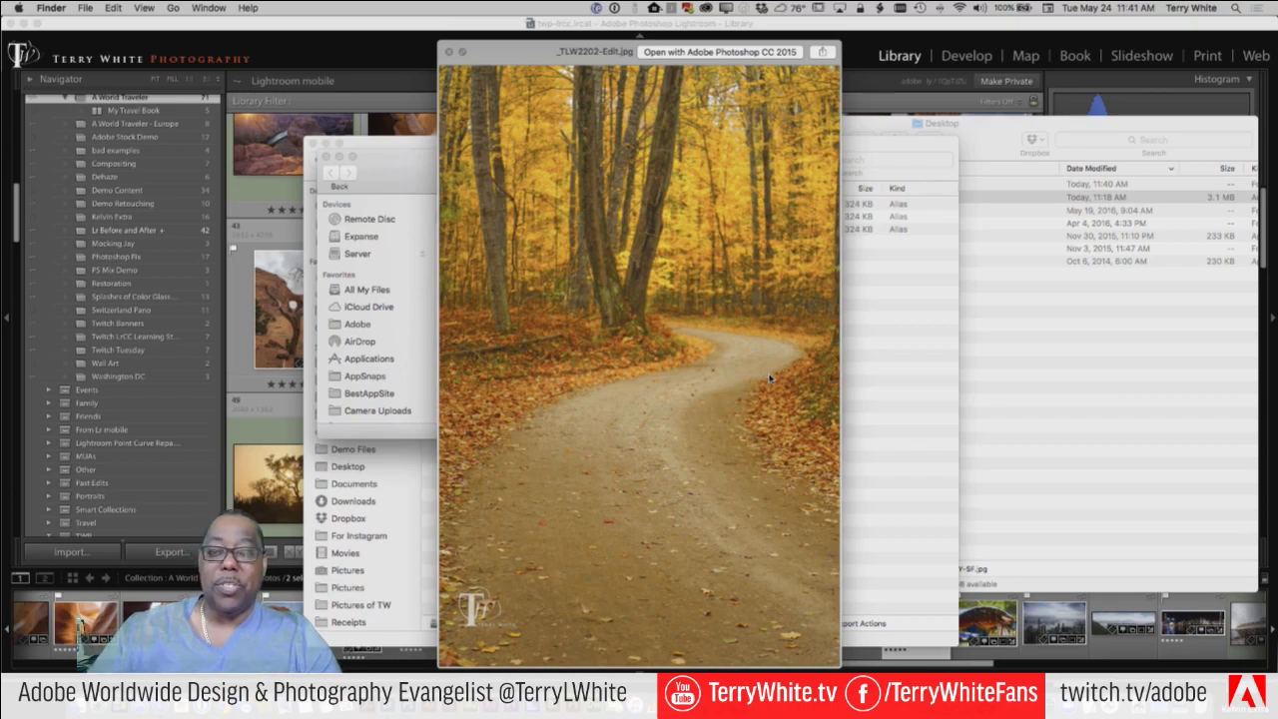
key(space)
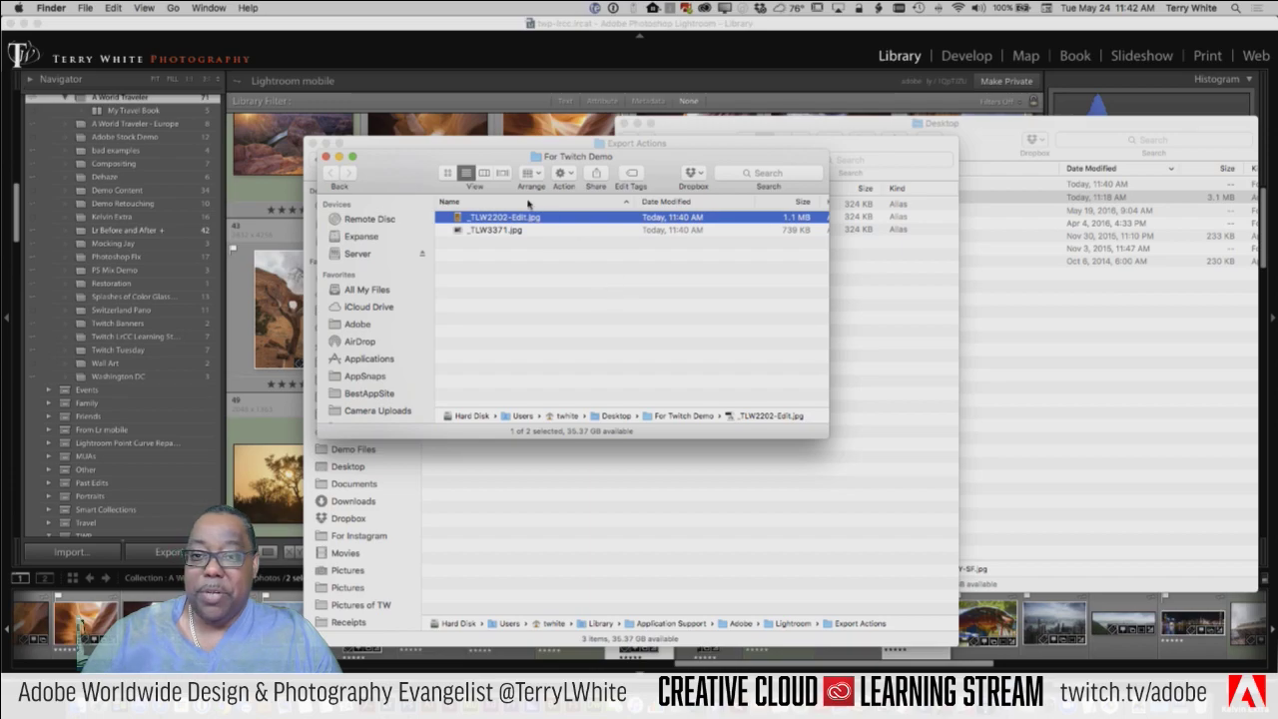
Step: Reopen File > Export for the two selected photos and scroll through the presets
click(482, 136)
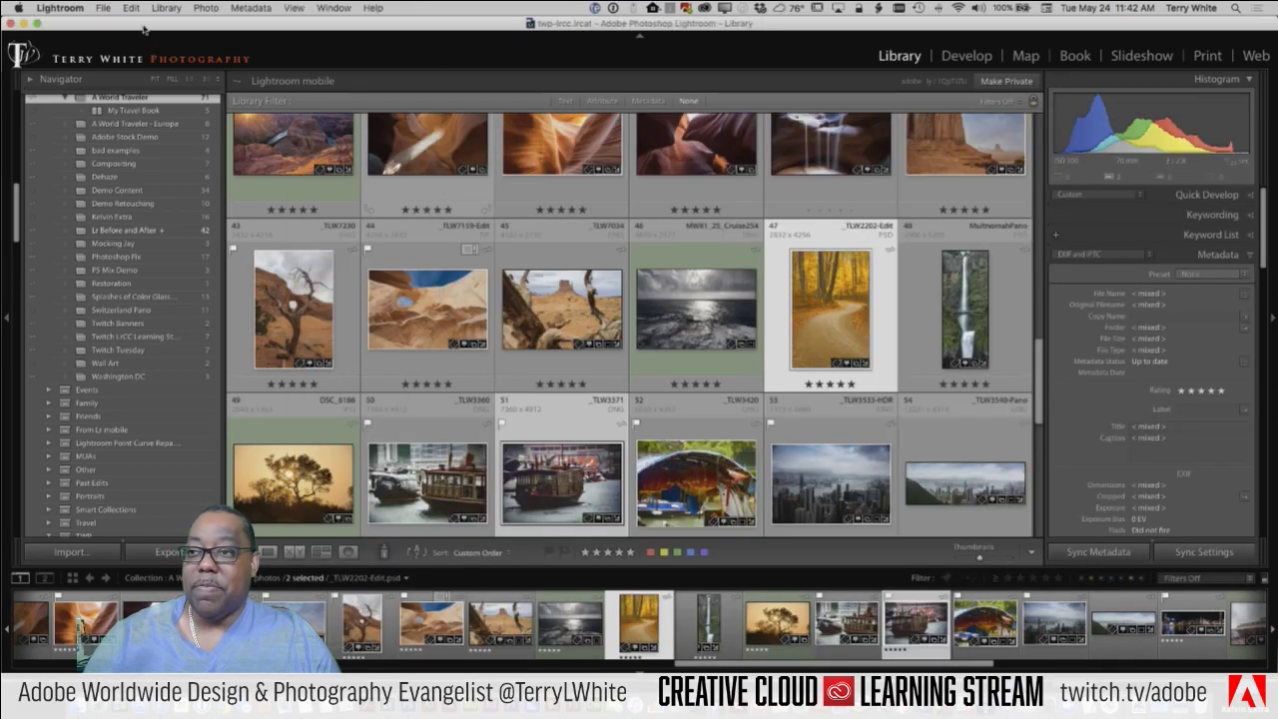
click(104, 8)
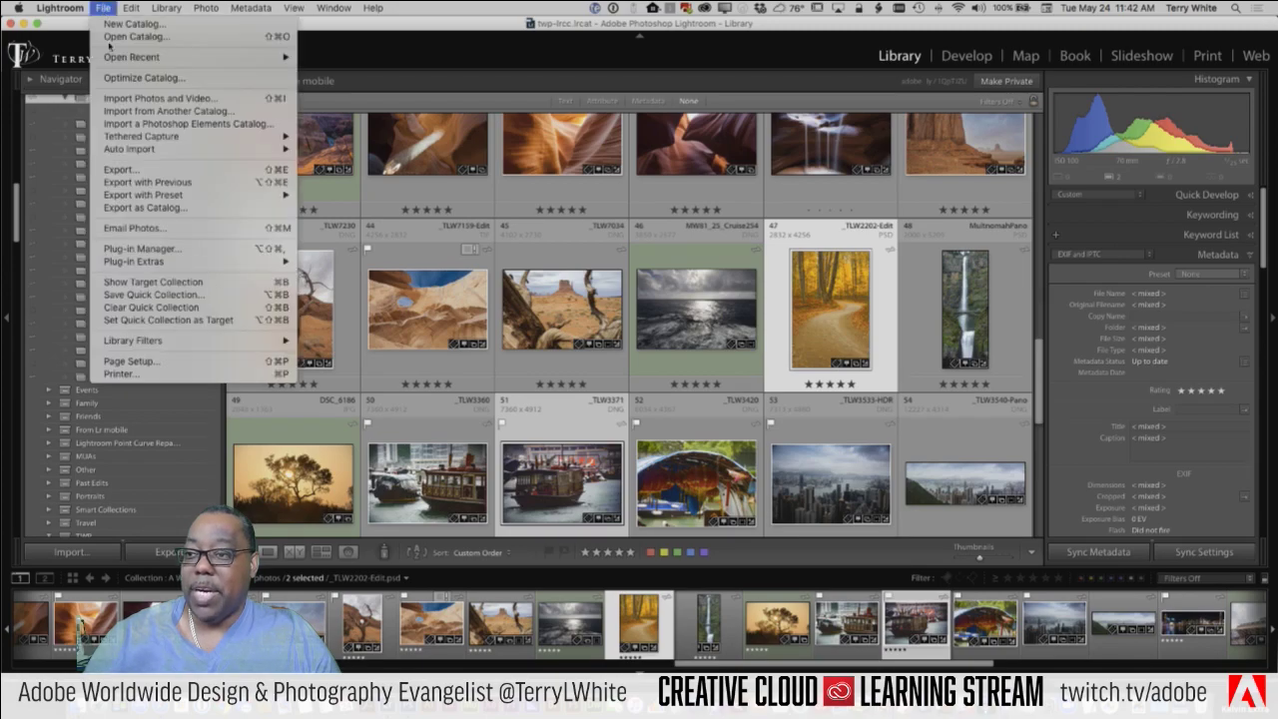
click(142, 172)
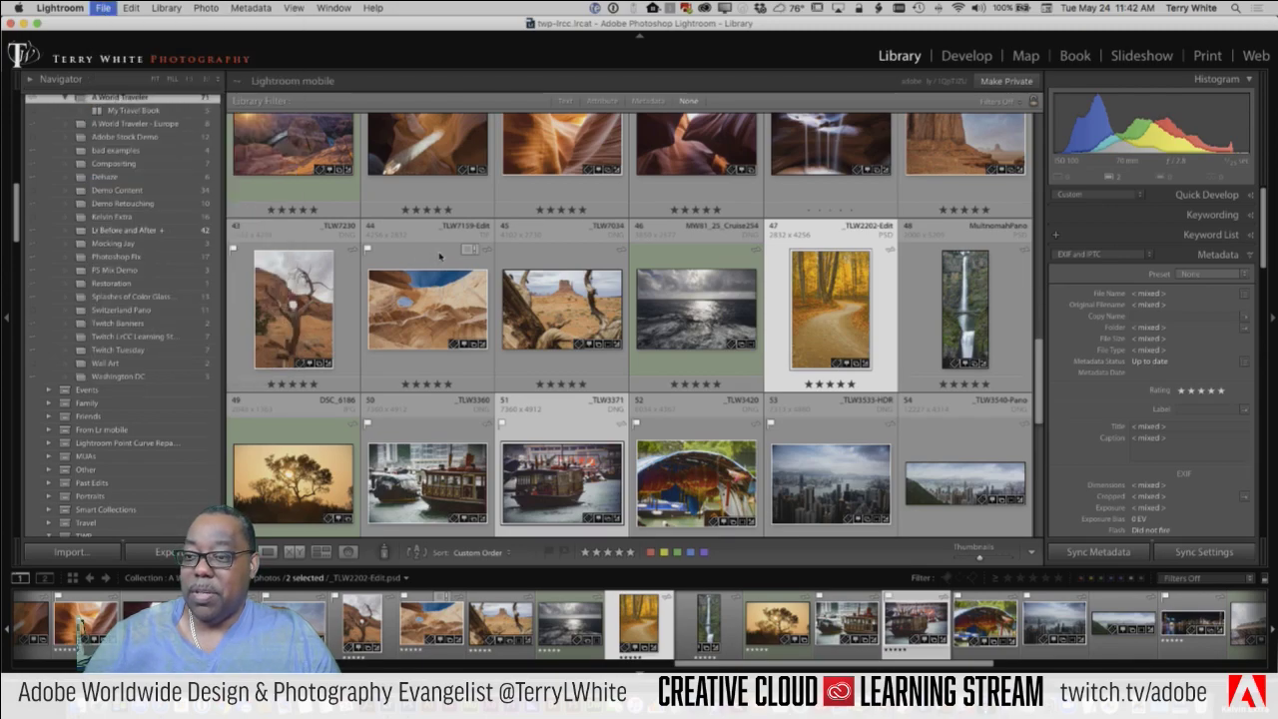
scroll(342, 394, down, 10)
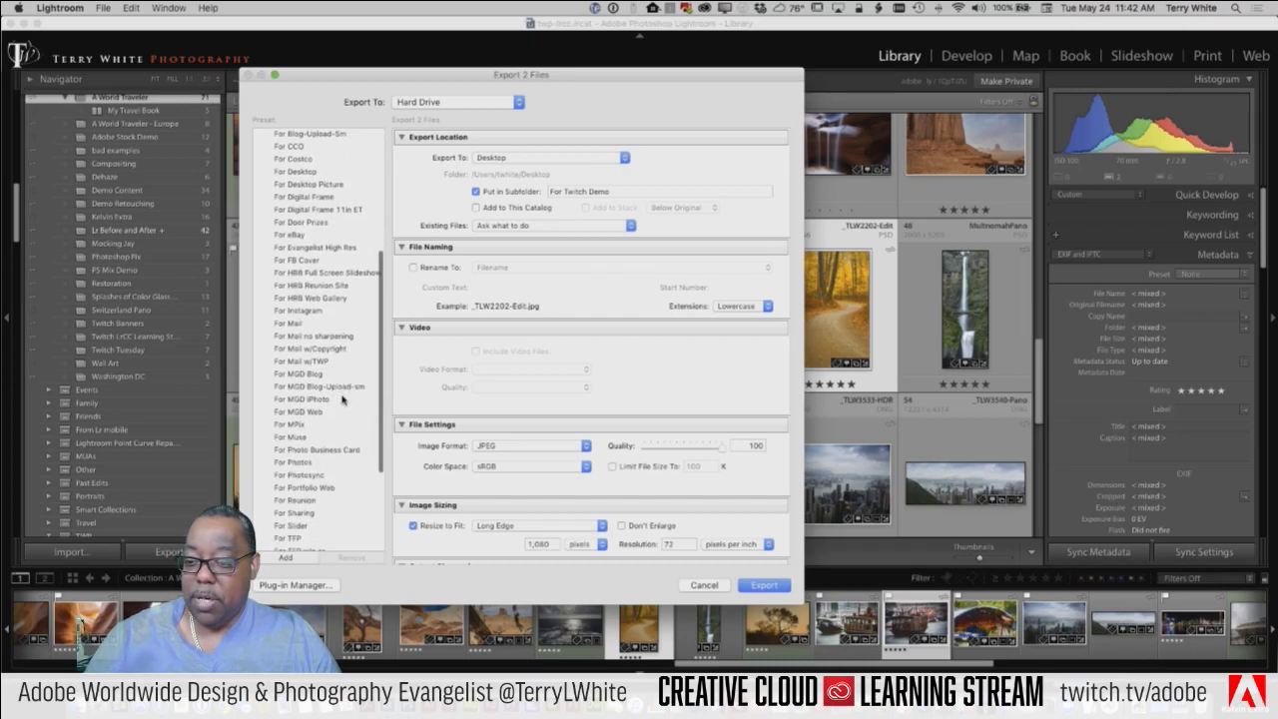
scroll(341, 400, down, 3)
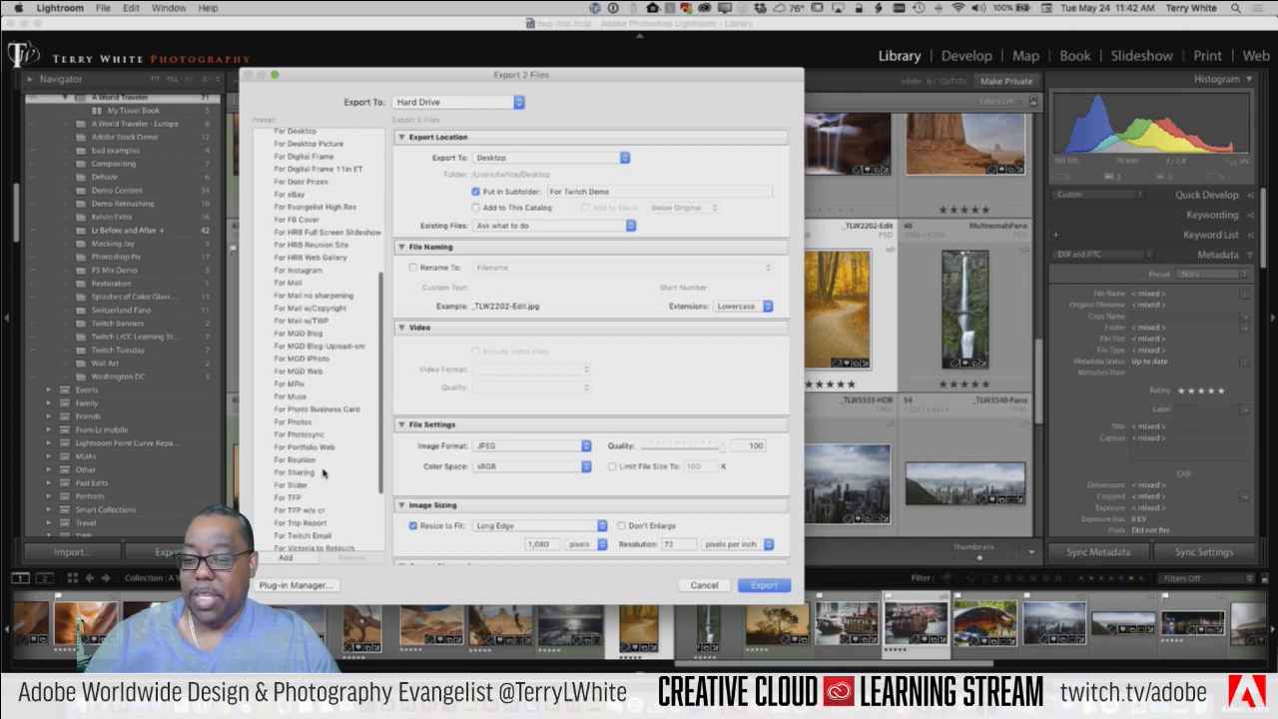
Step: Load the For TFP w/o cr preset and raise its JPEG quality from 75 to 100
click(315, 510)
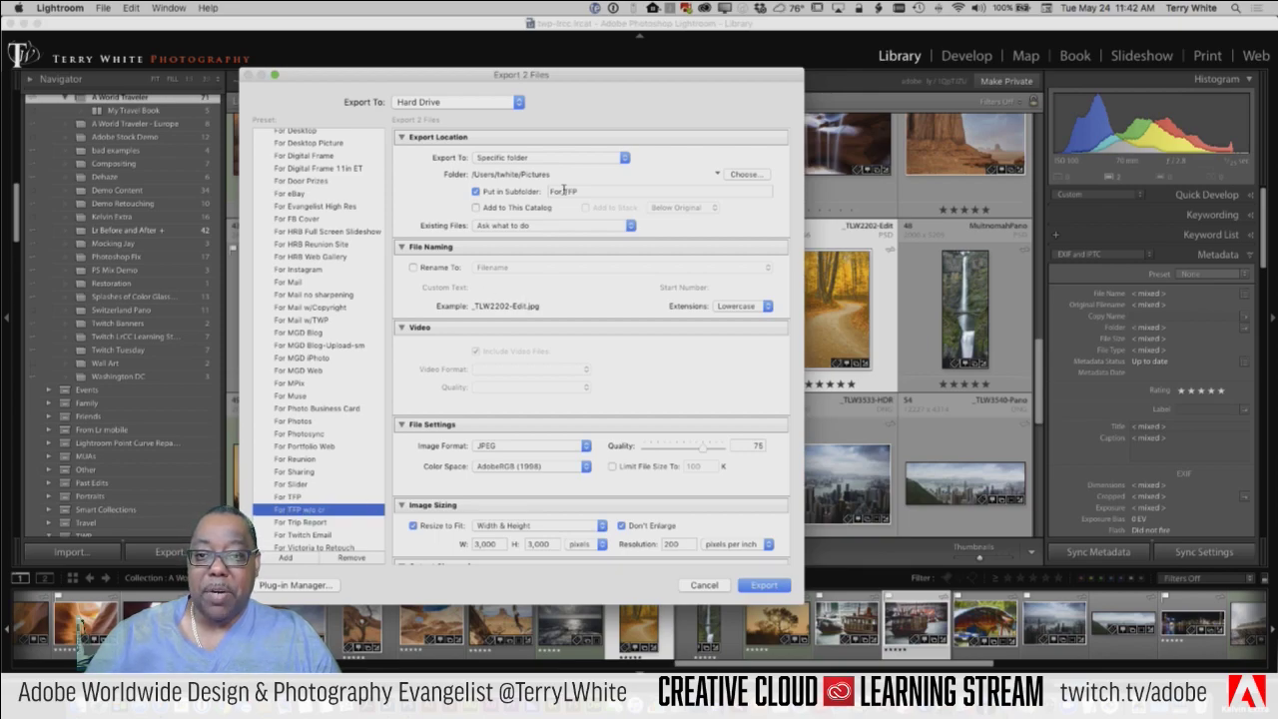
scroll(564, 300, down, 3)
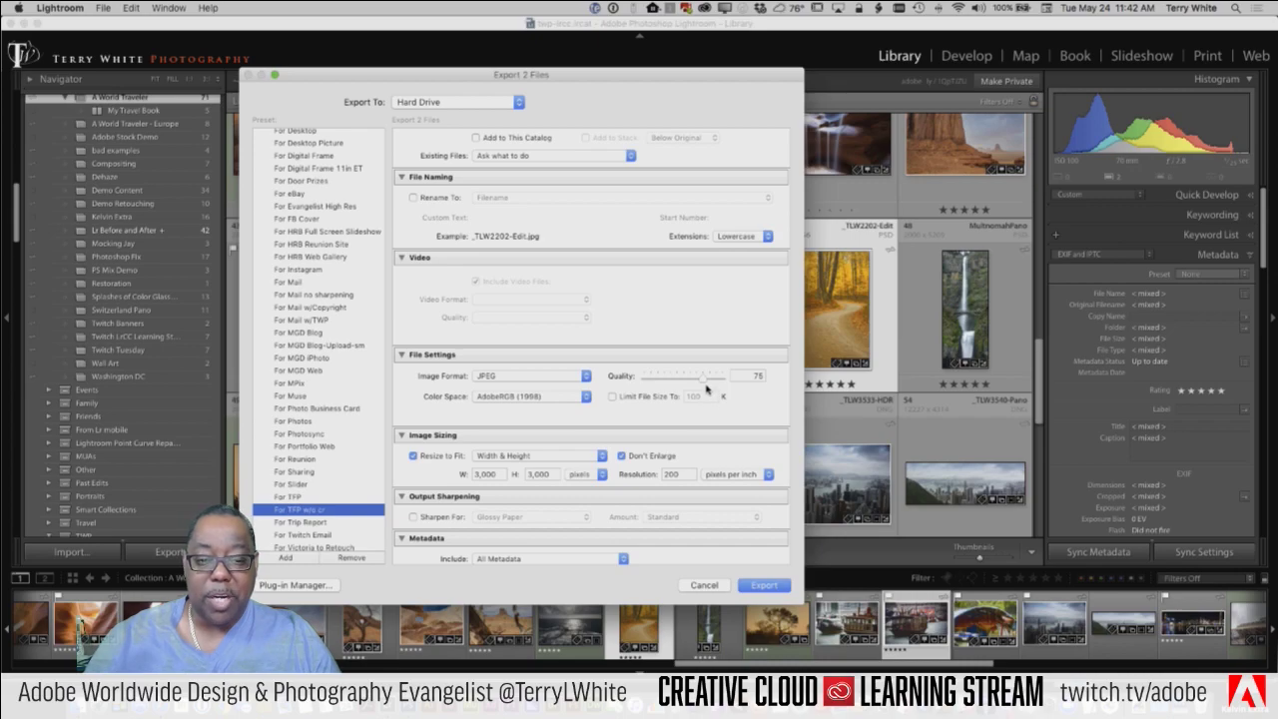
scroll(579, 427, down, 3)
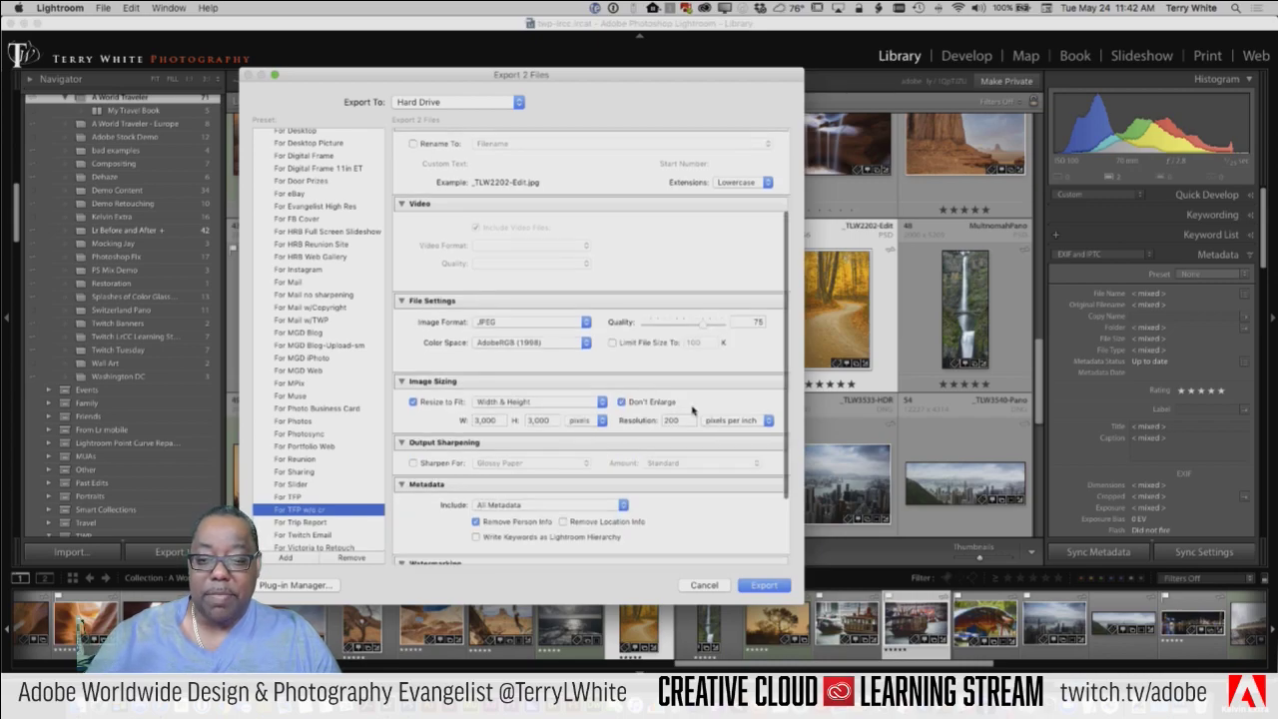
drag(704, 329, 734, 329)
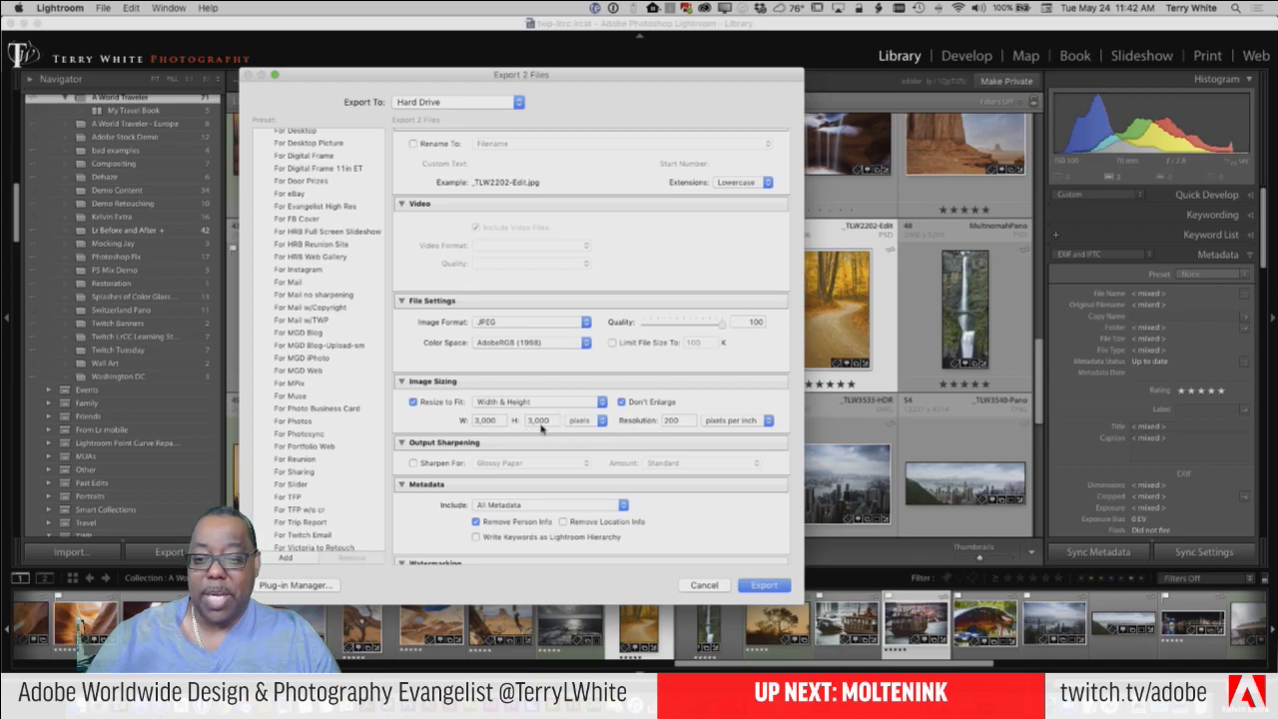
scroll(533, 457, down, 3)
scroll(539, 467, down, 1)
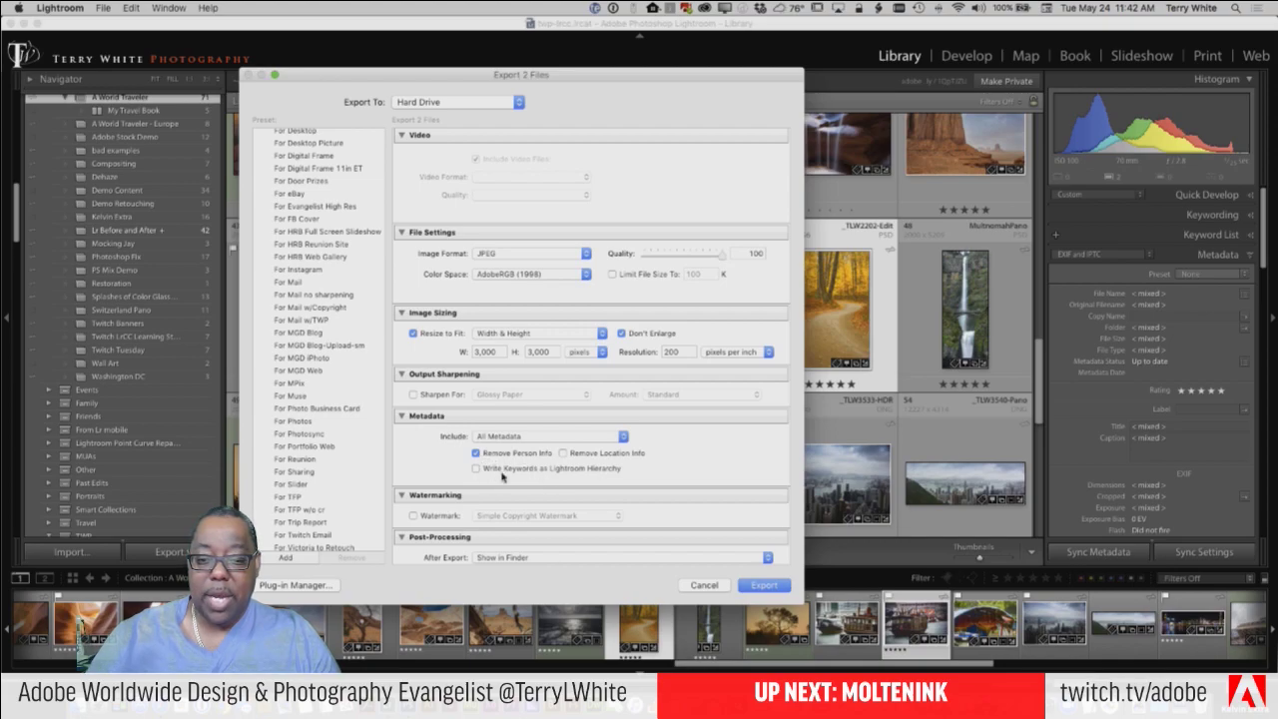
scroll(514, 478, down, 2)
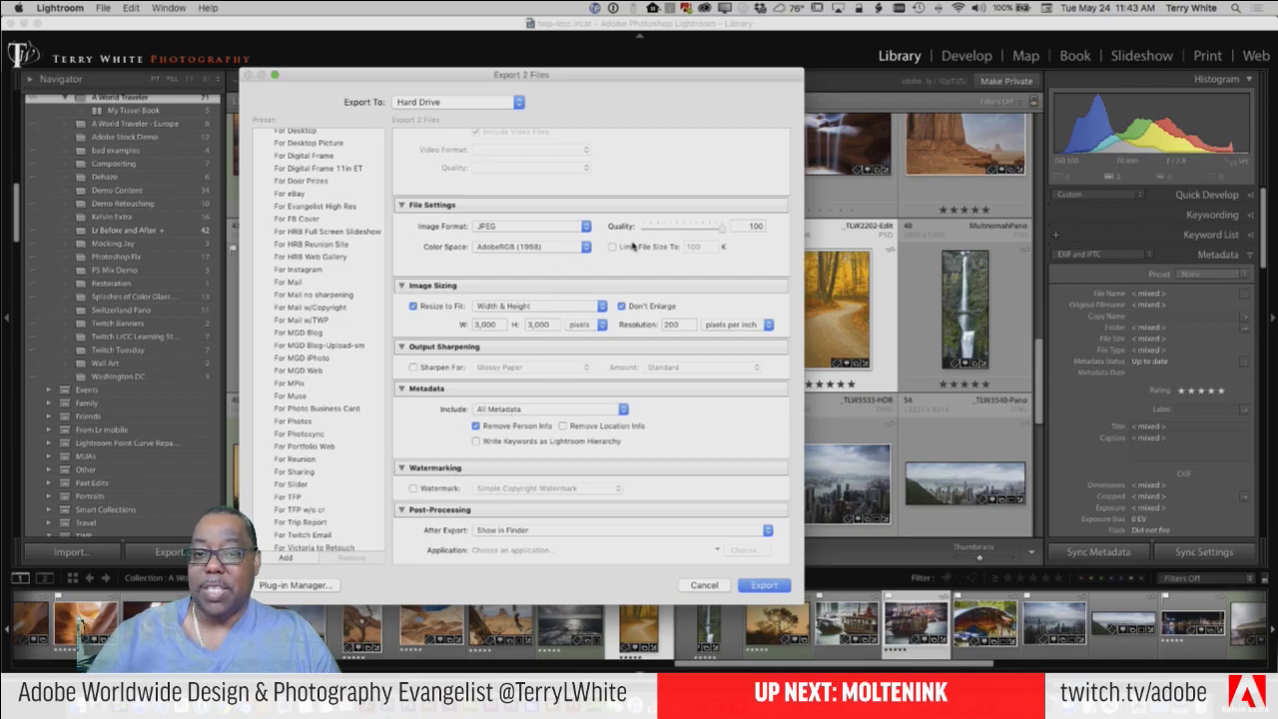
Step: Reload the preset, set quality to 100 again, and update the preset with current settings
click(297, 511)
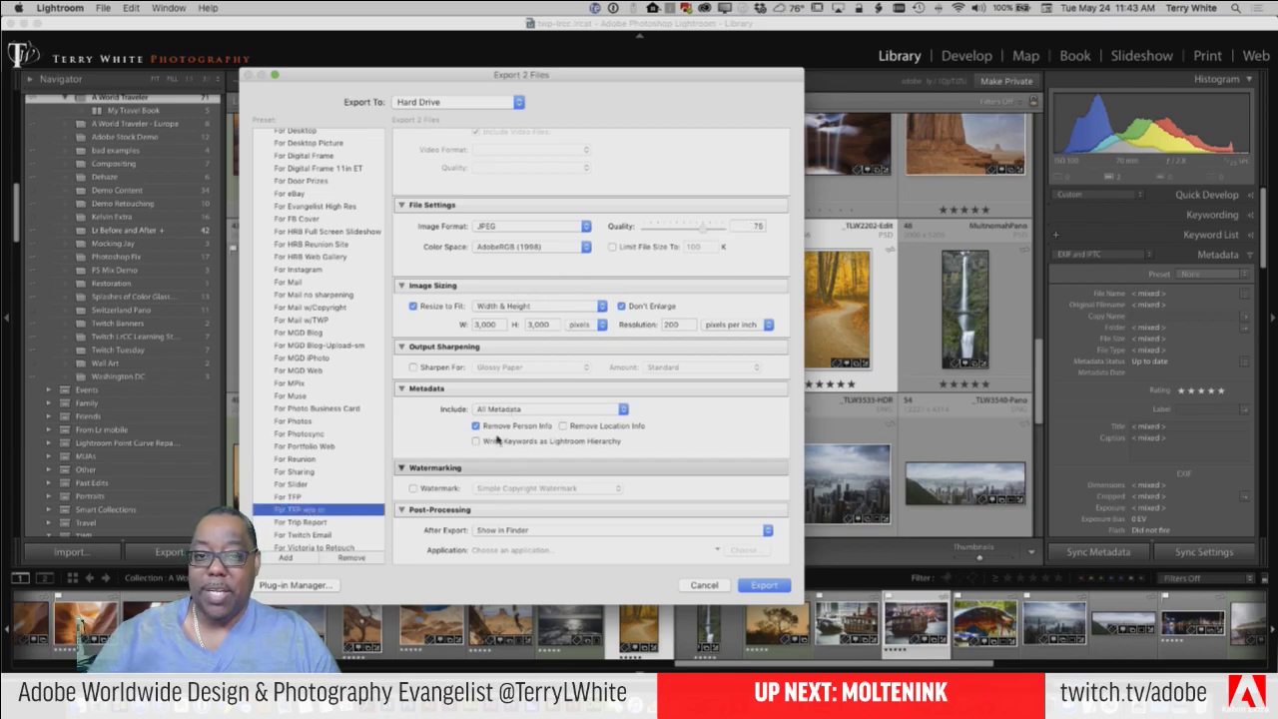
drag(705, 228, 750, 228)
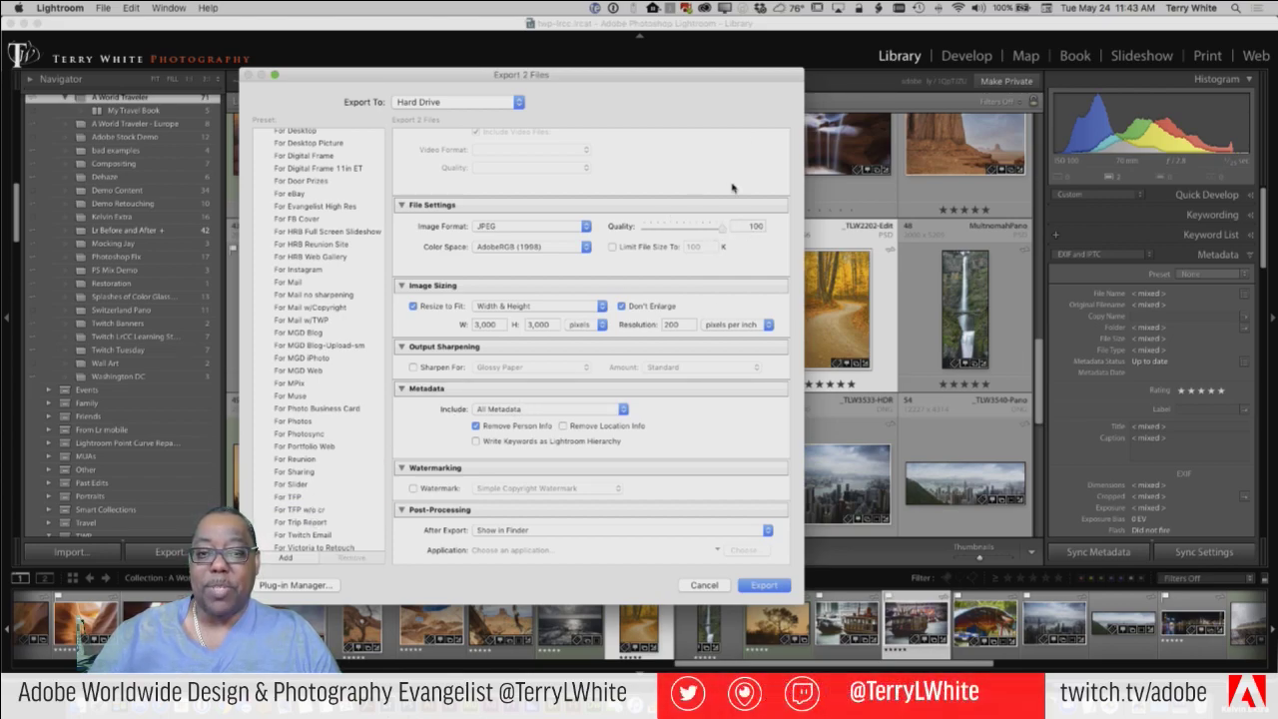
right_click(293, 511)
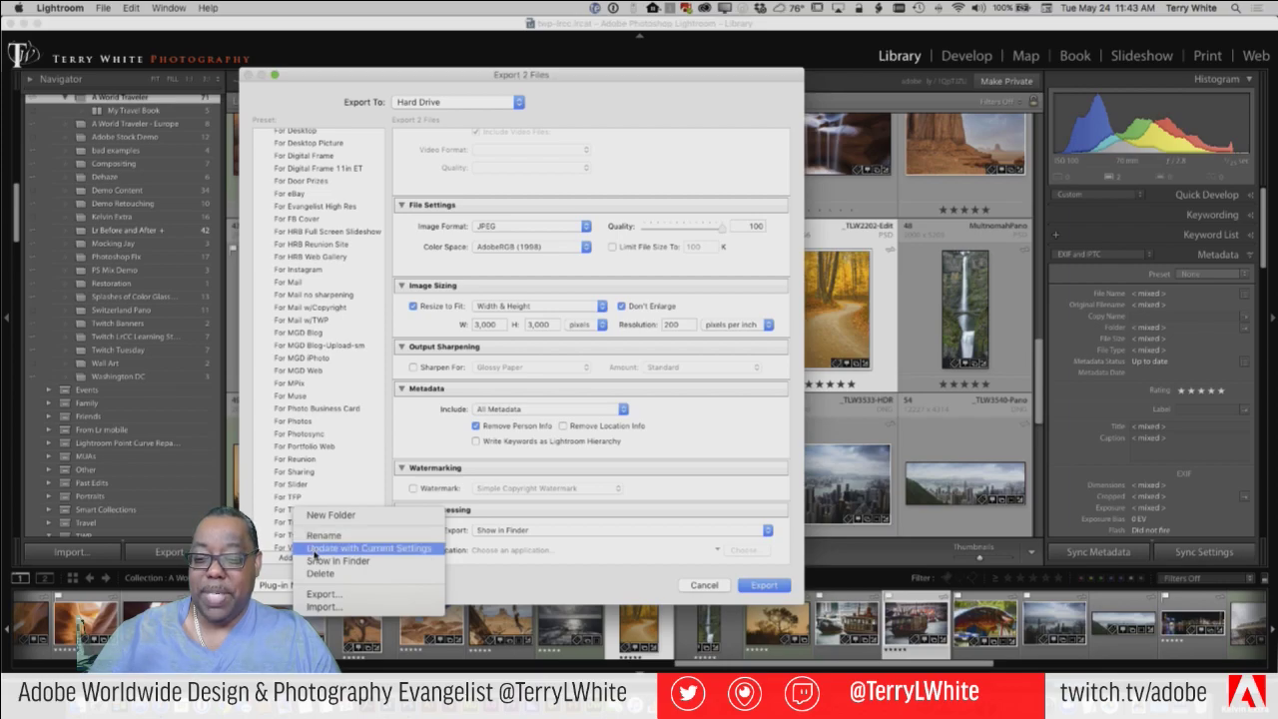
click(316, 549)
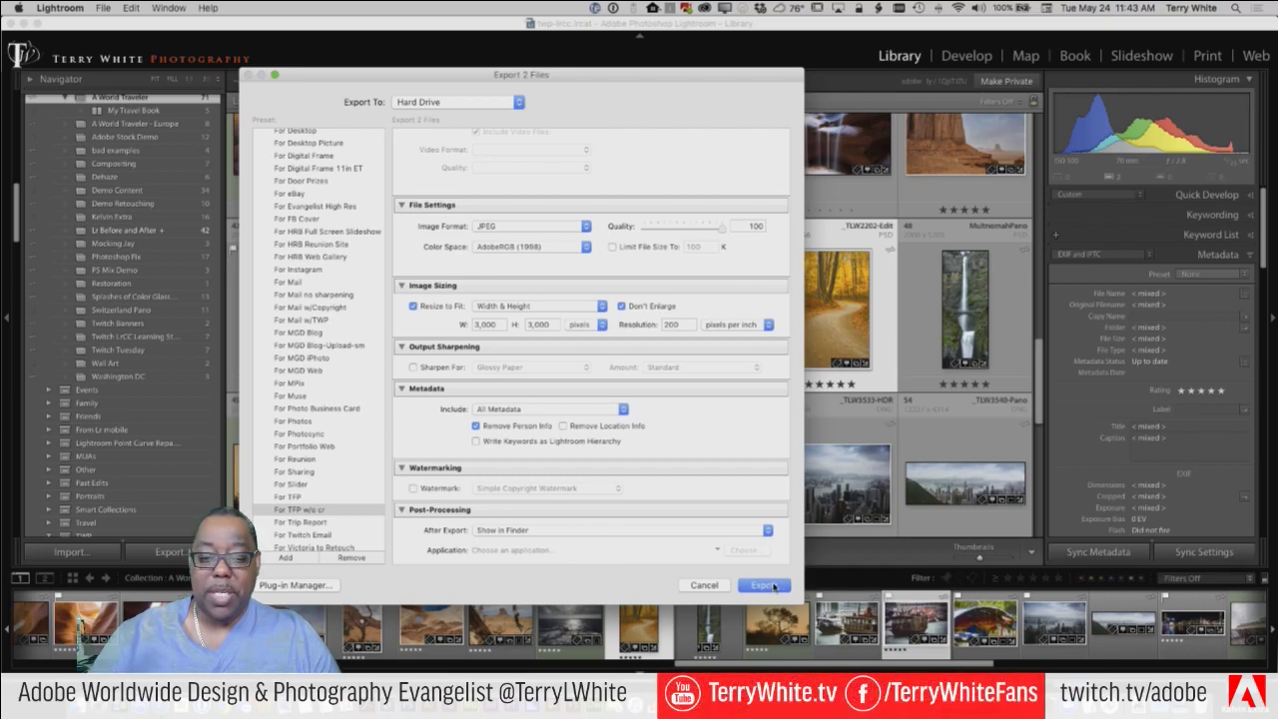
Step: Export the two photos, then preview _TLW3371.jpg and _TLW2202-Edit.jpg in the For TFP folder before returning to Lightroom
click(771, 585)
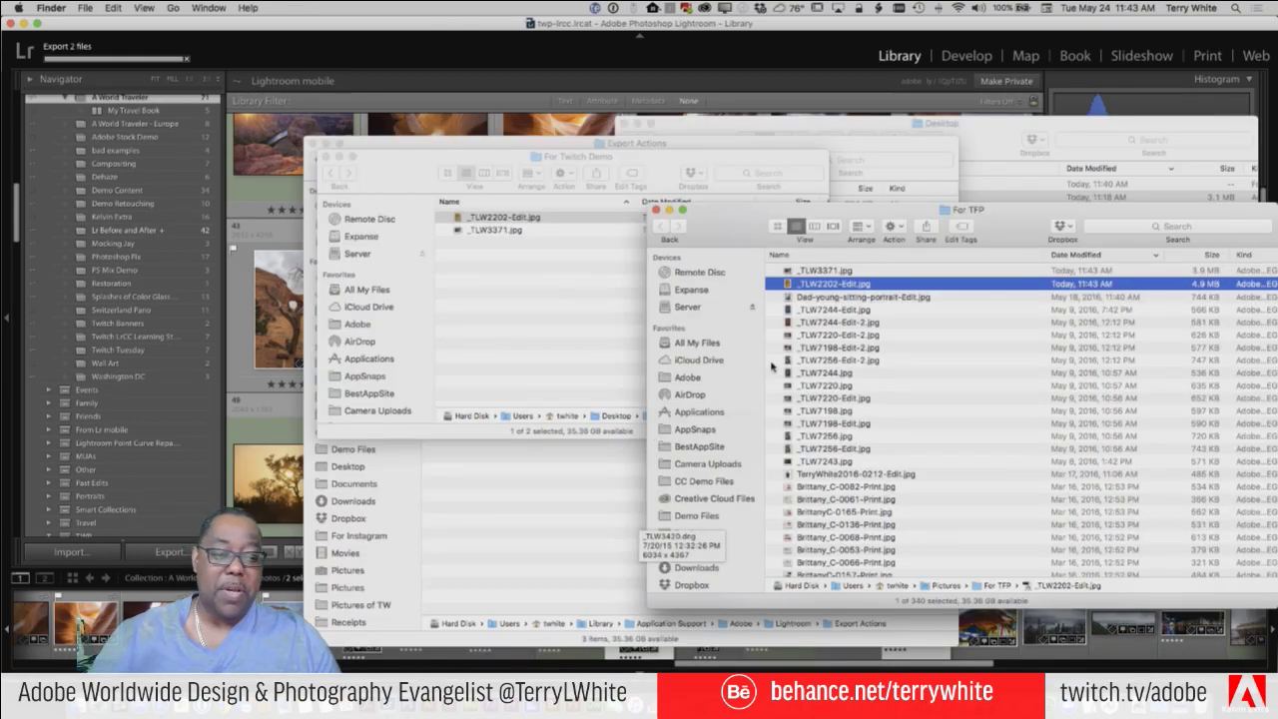
key(space)
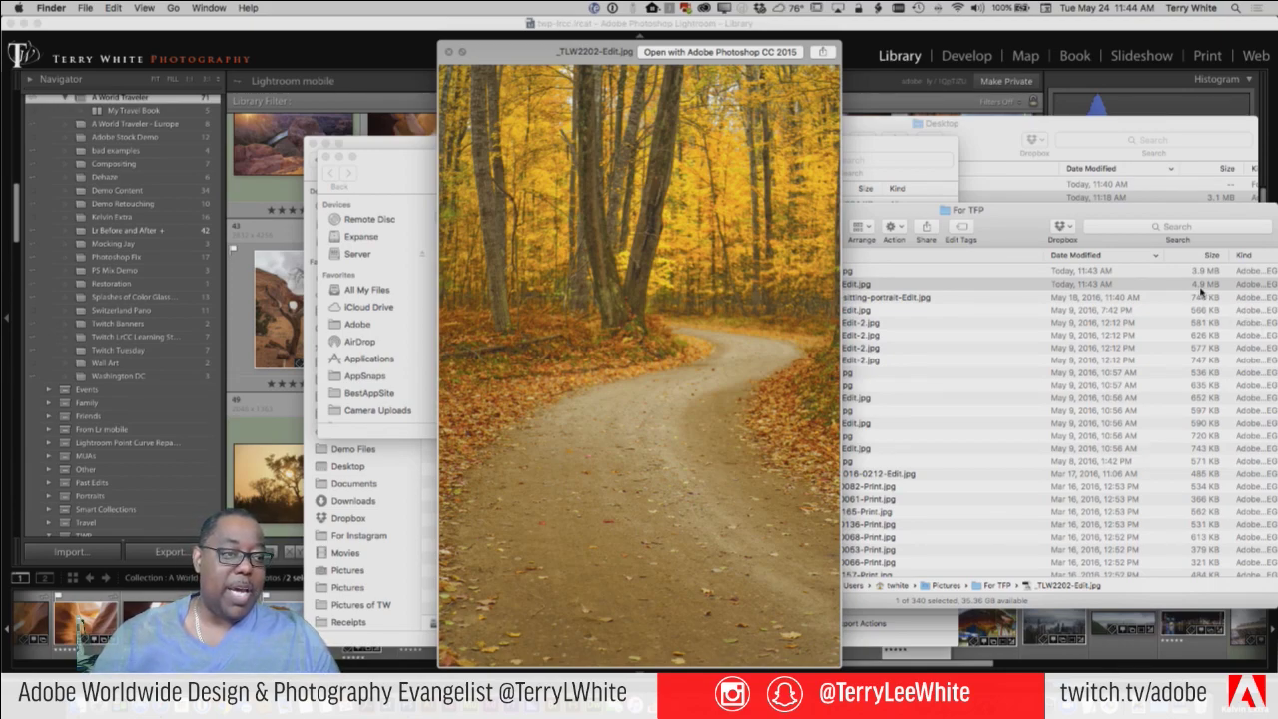
key(Up)
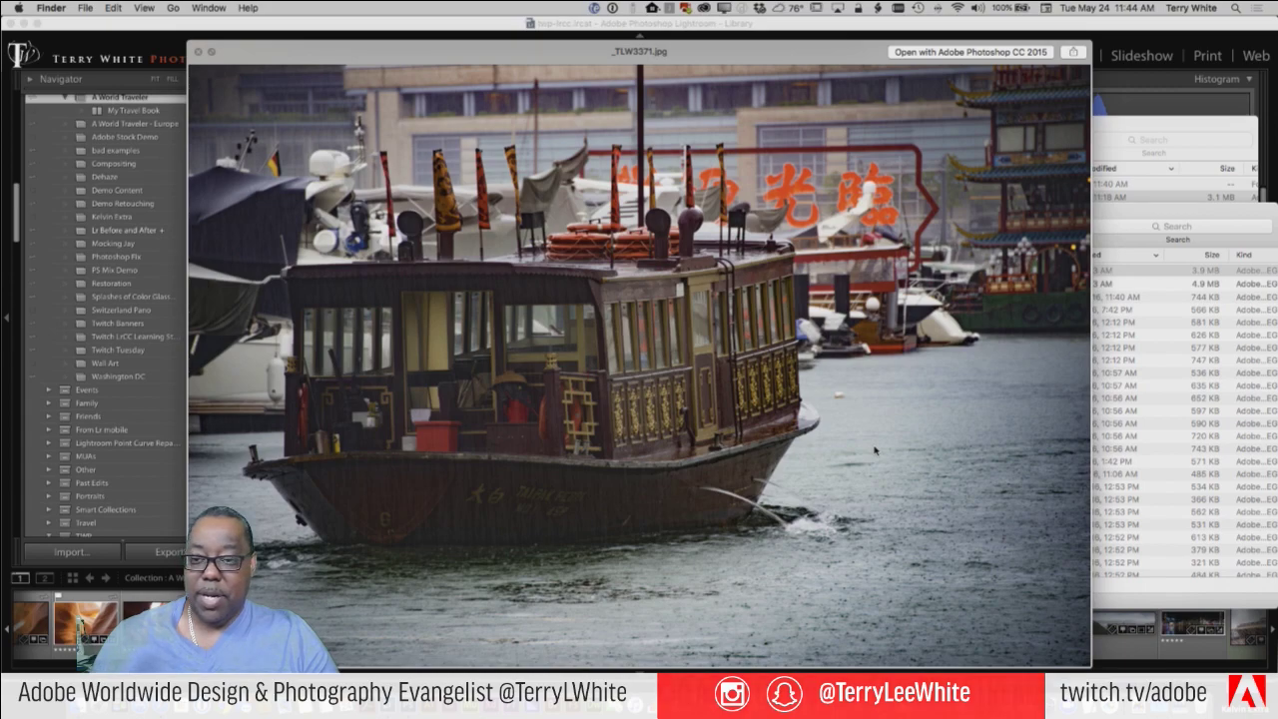
key(space)
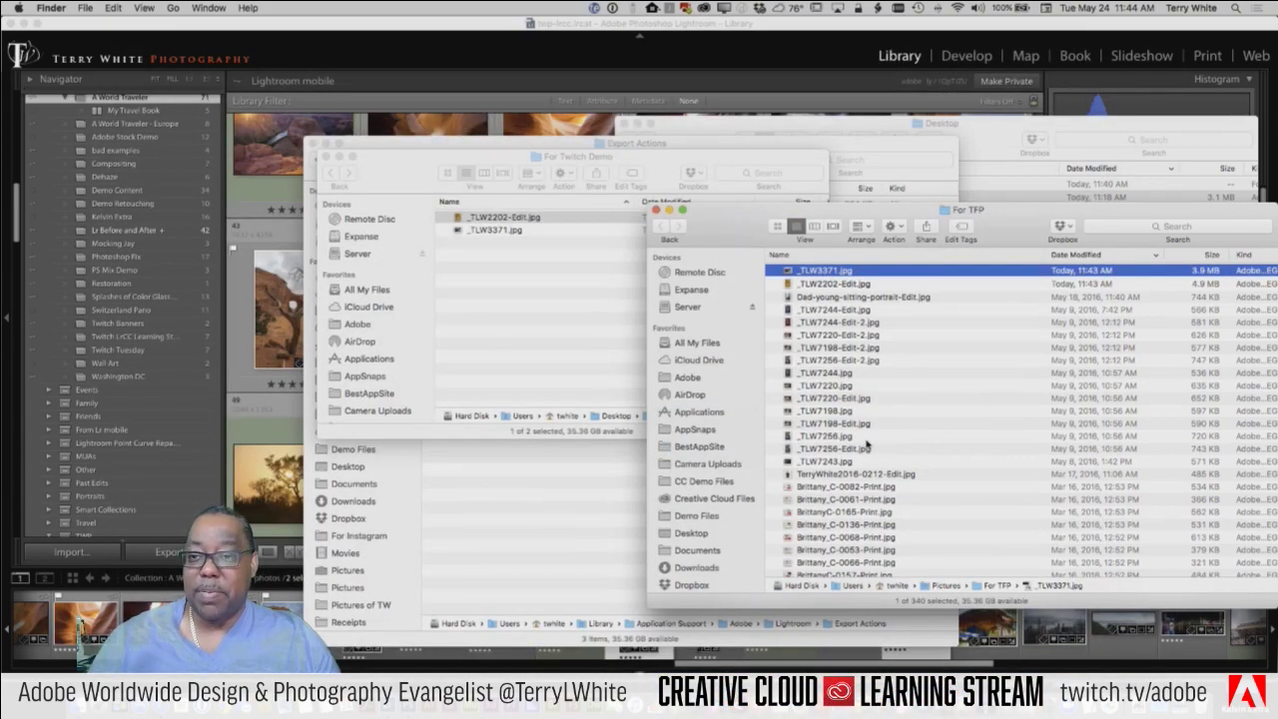
click(283, 22)
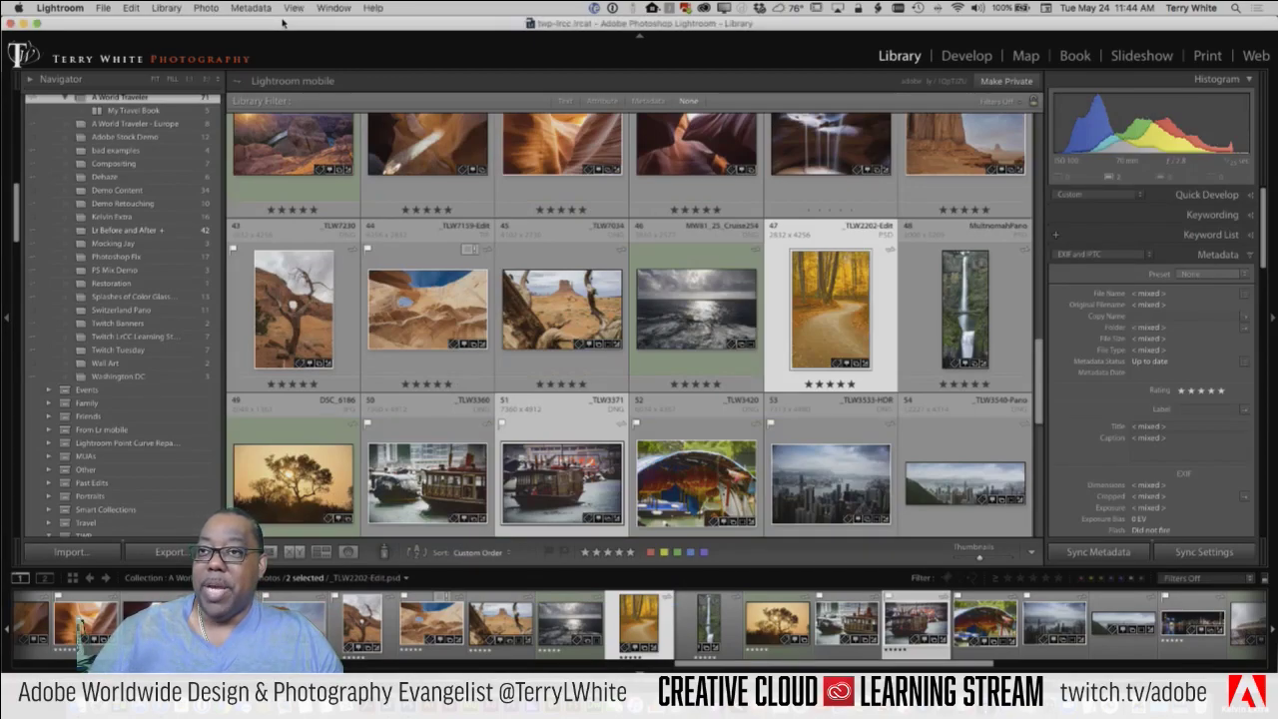
click(104, 8)
mouse_move(143, 195)
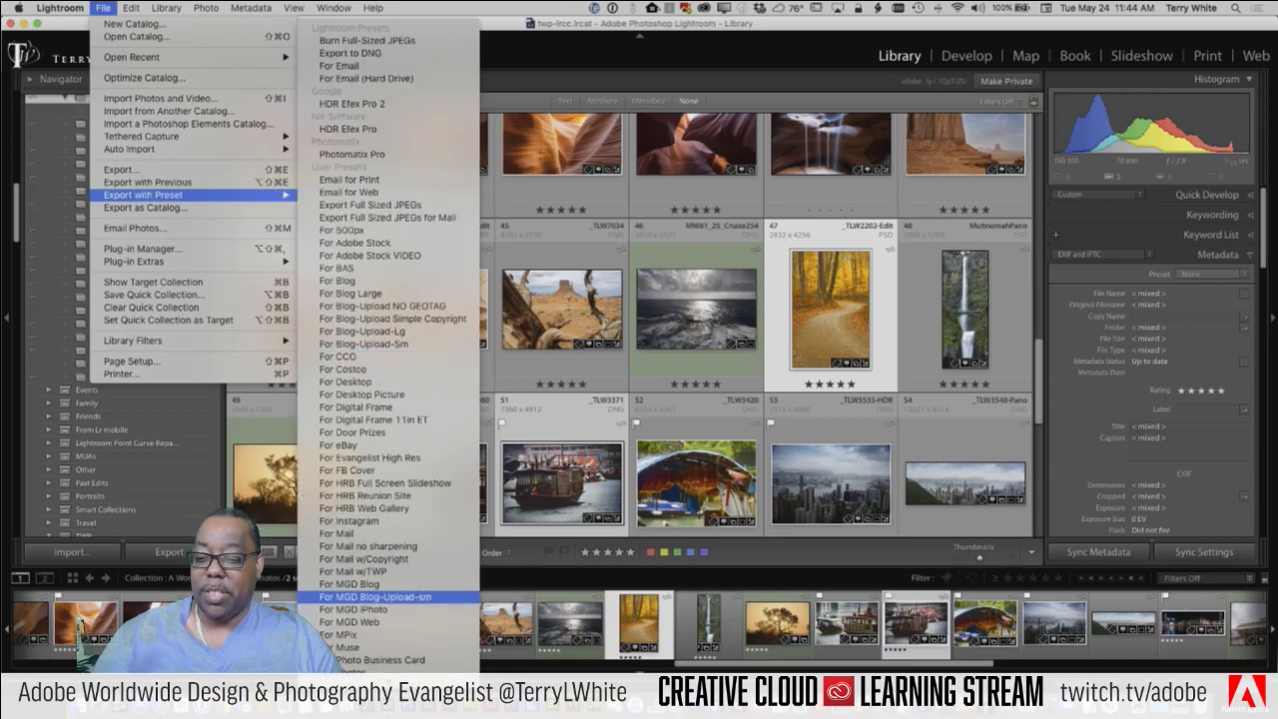
scroll(414, 579, down, 8)
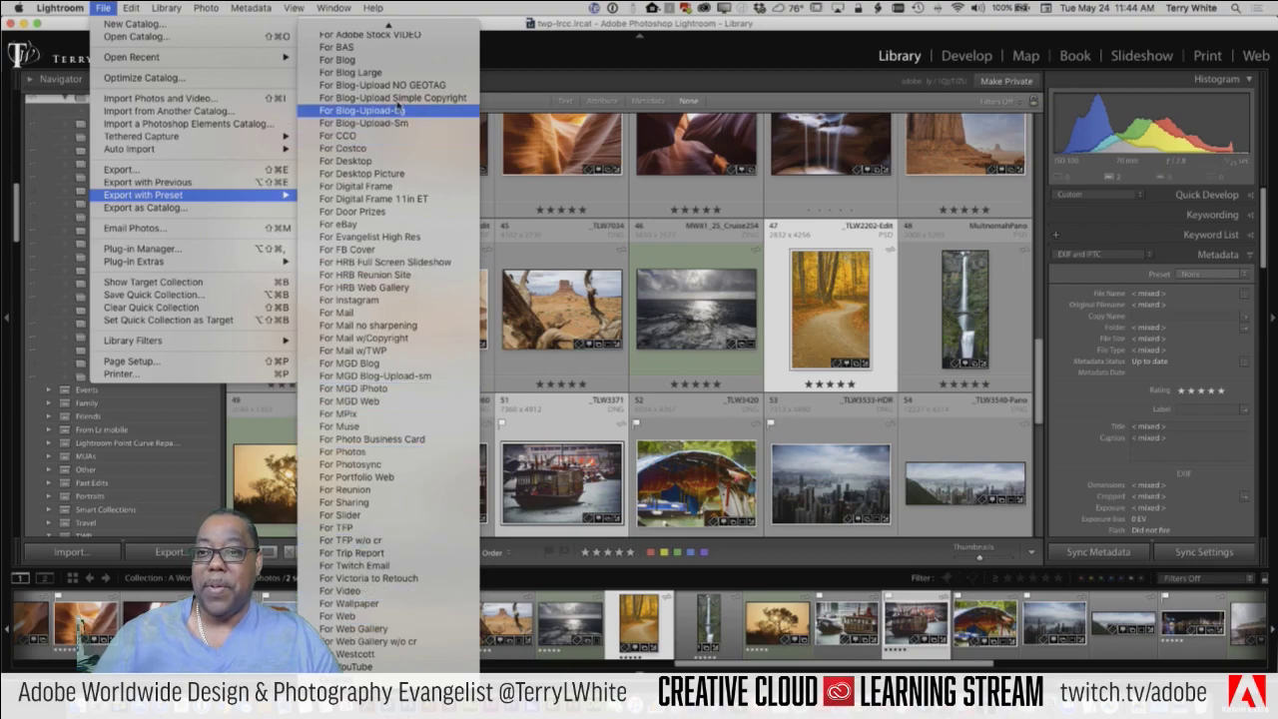
click(408, 14)
click(354, 9)
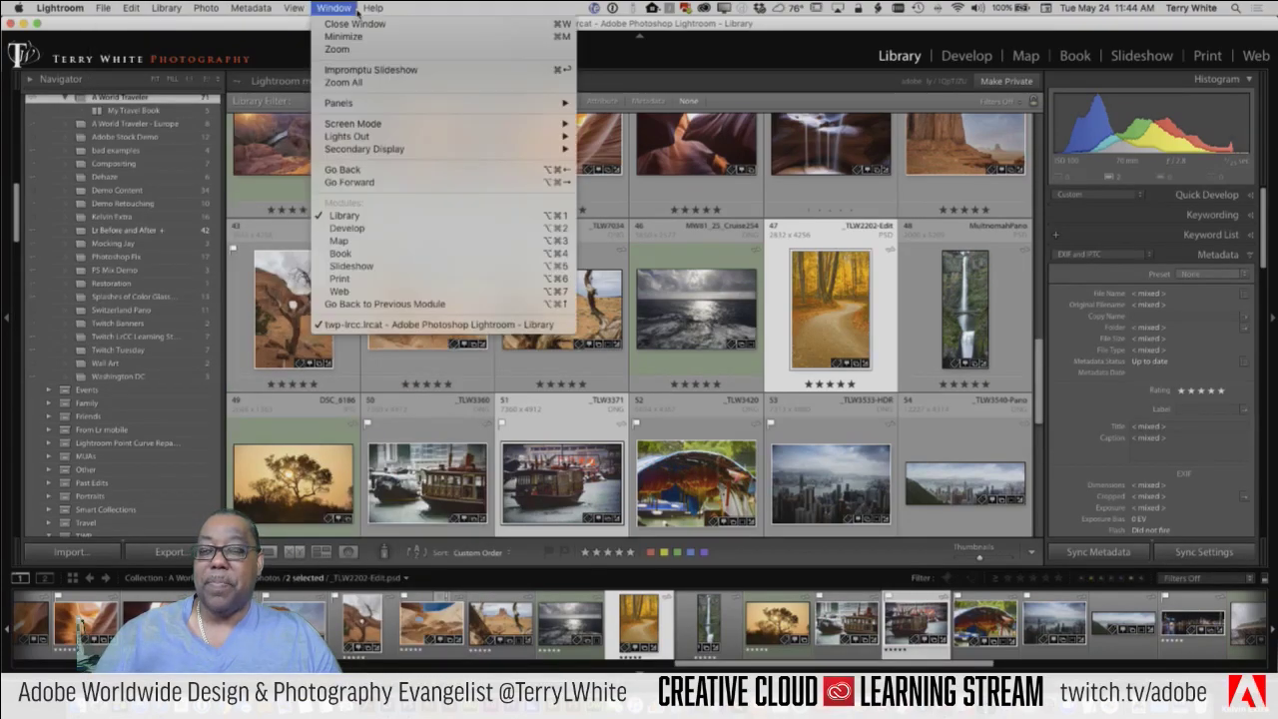
click(420, 10)
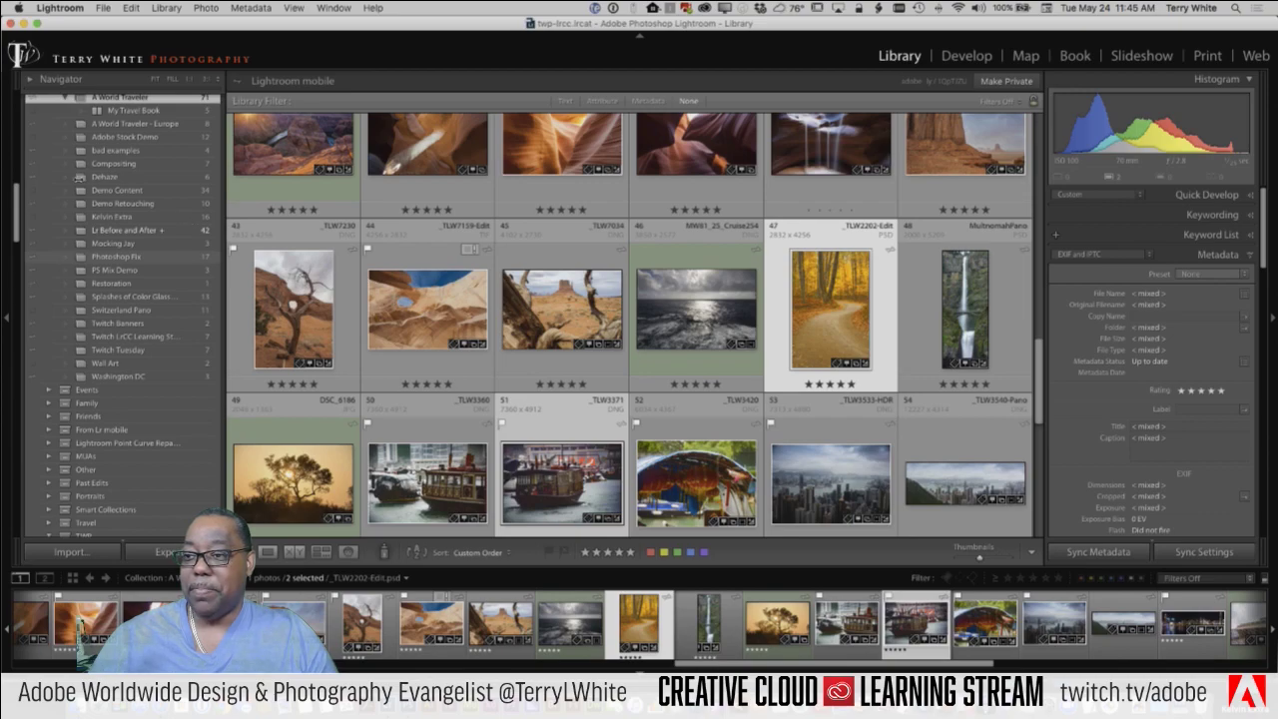
Step: Select the portrait shoot folder under Pictures in the Folders panel to show its 25 studio portraits
scroll(52, 163, up, 10)
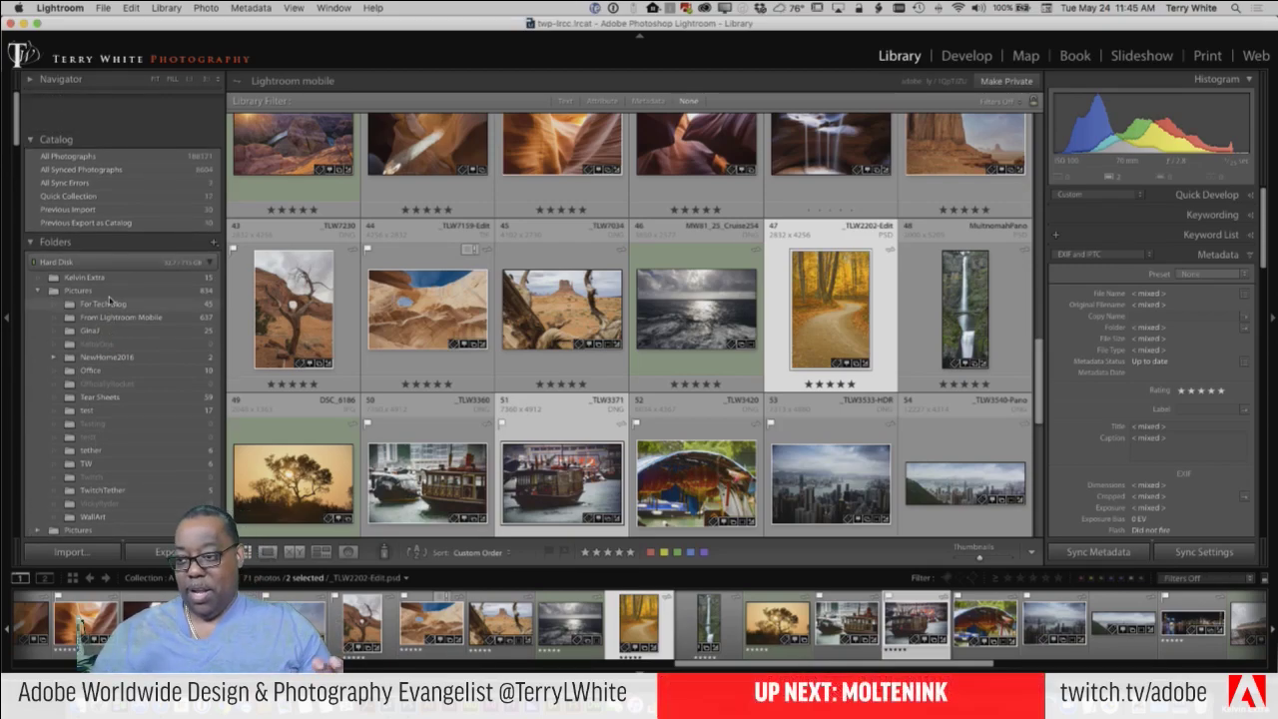
scroll(103, 320, down, 2)
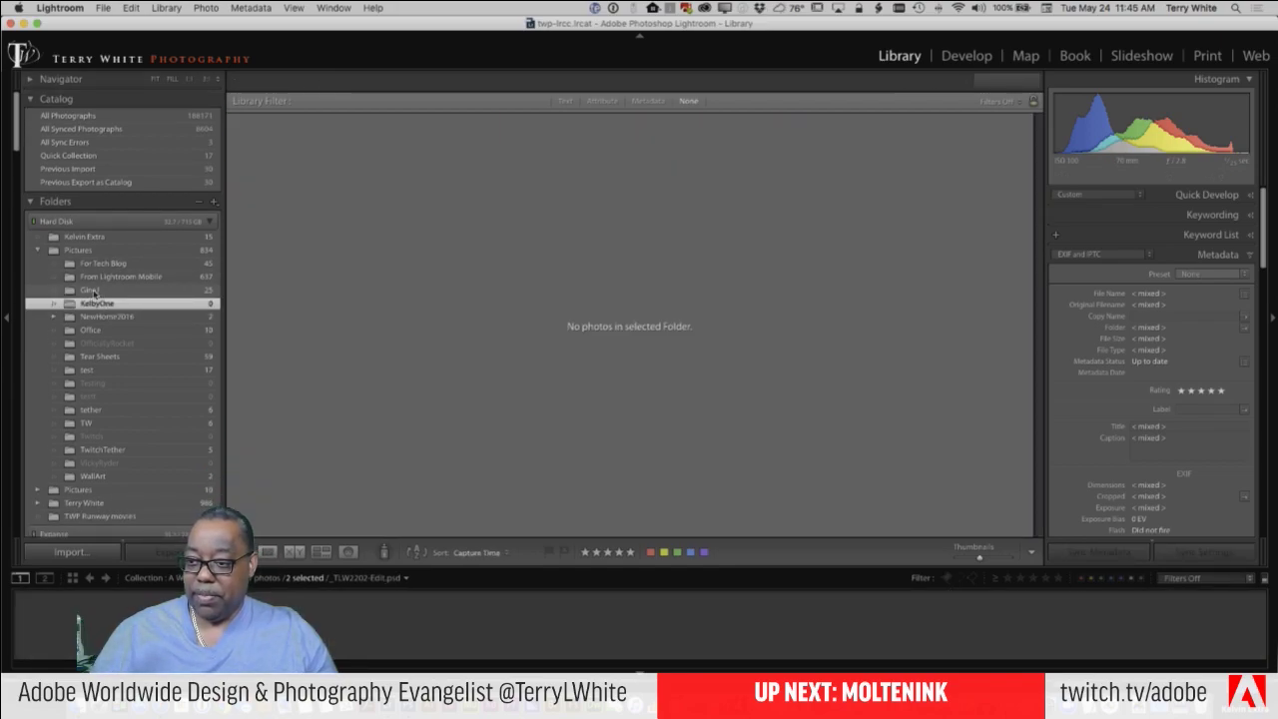
click(90, 290)
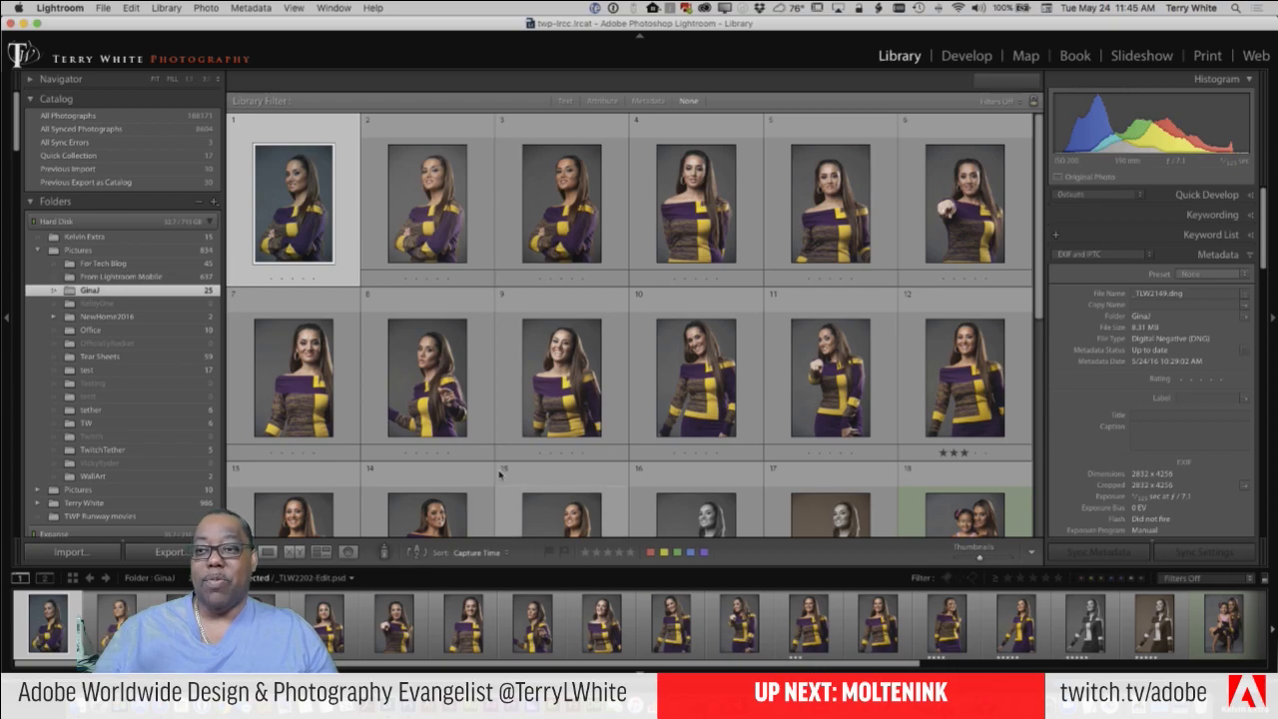
scroll(499, 475, down, 1)
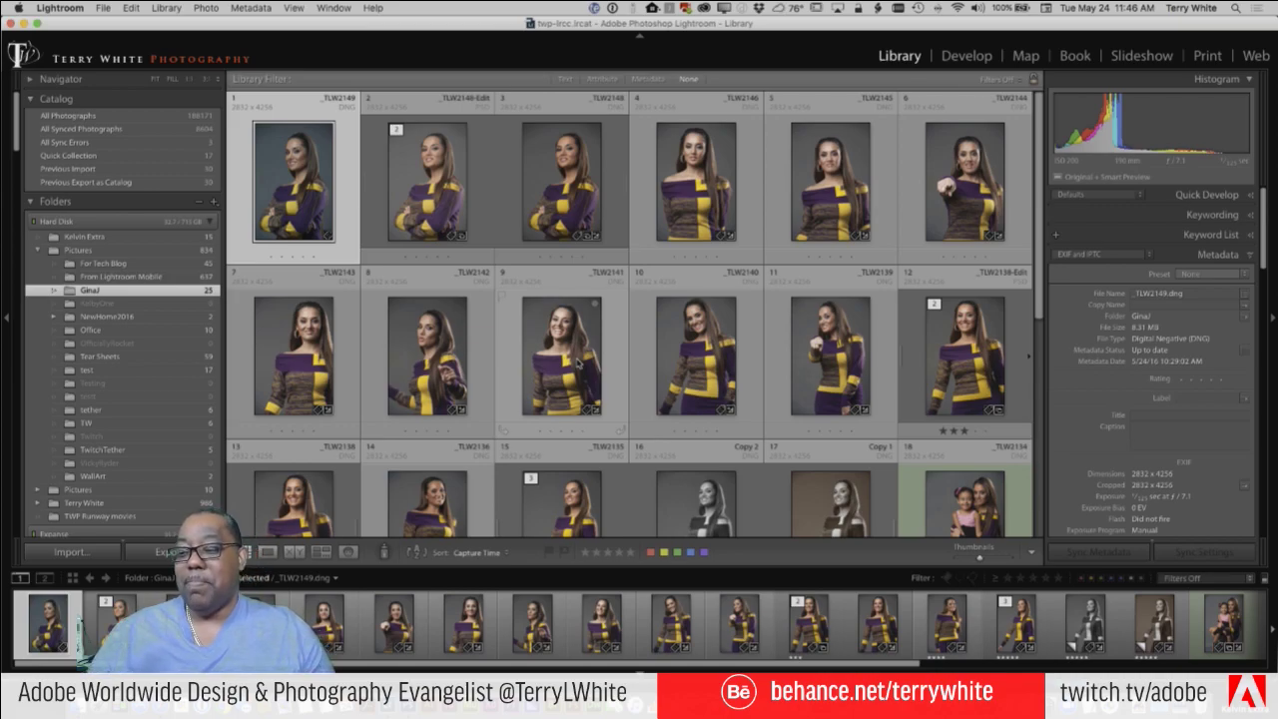
scroll(125, 457, down, 3)
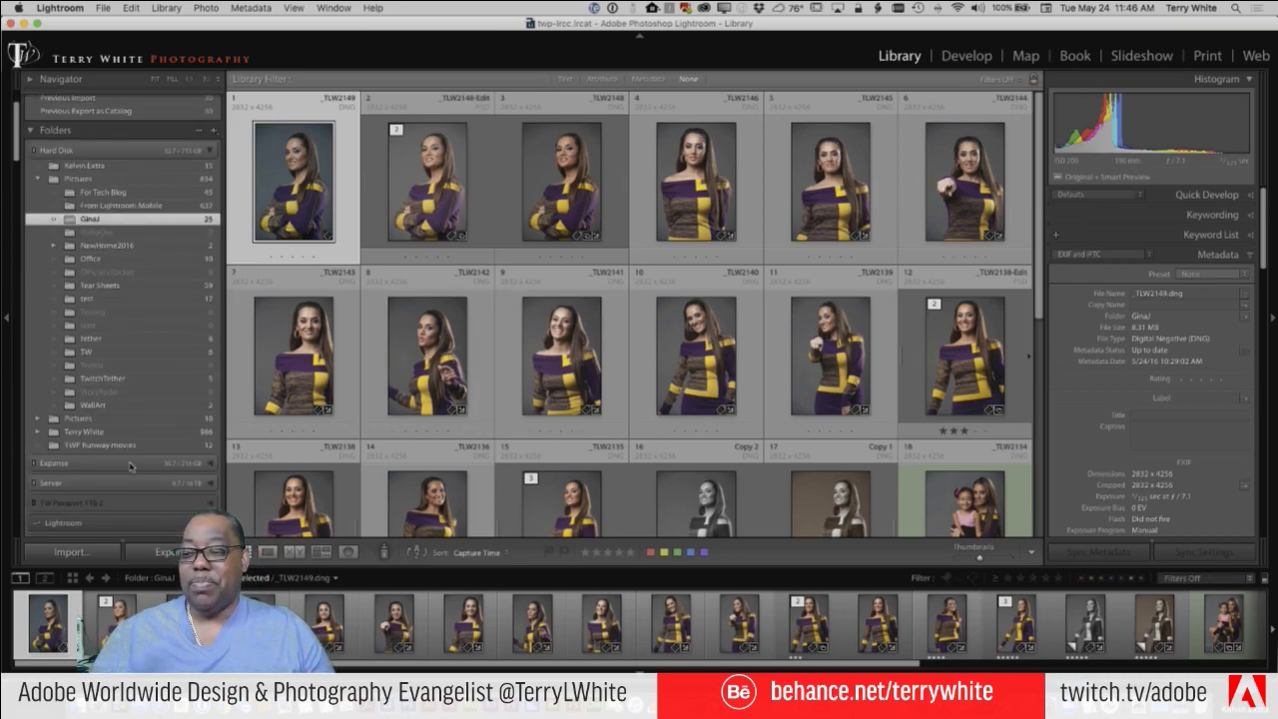
scroll(128, 465, down, 1)
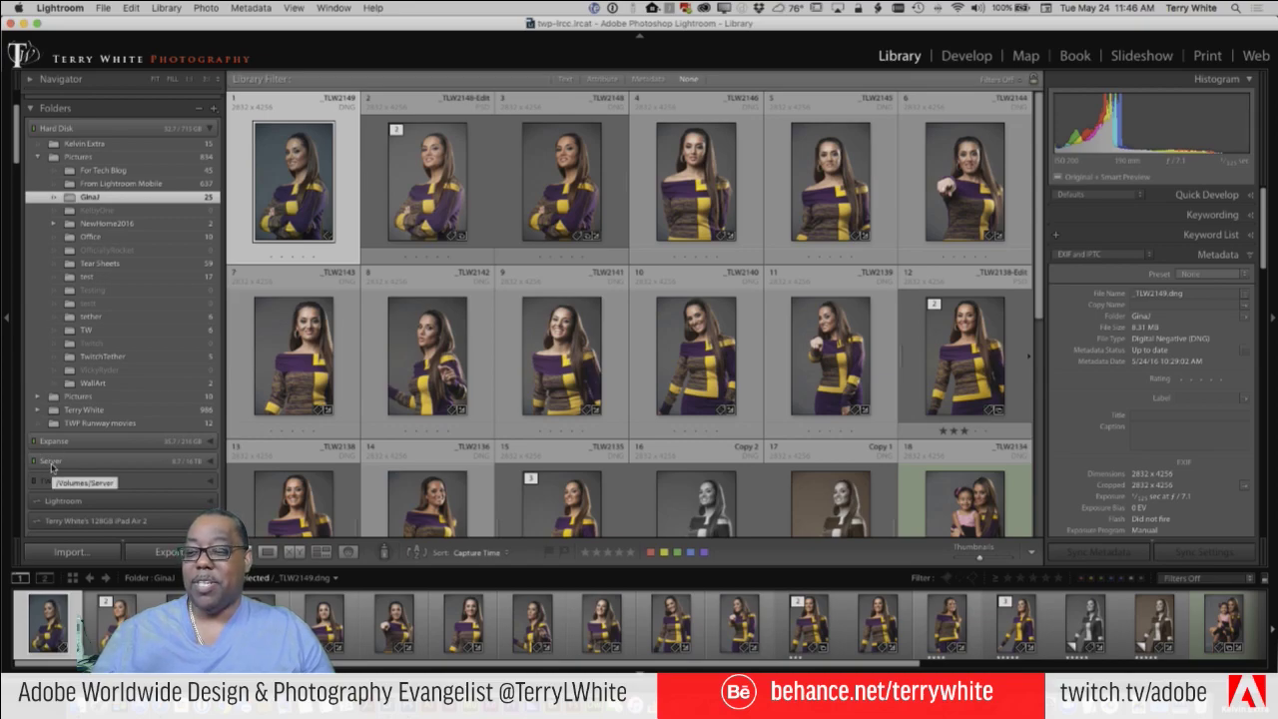
mouse_move(203, 468)
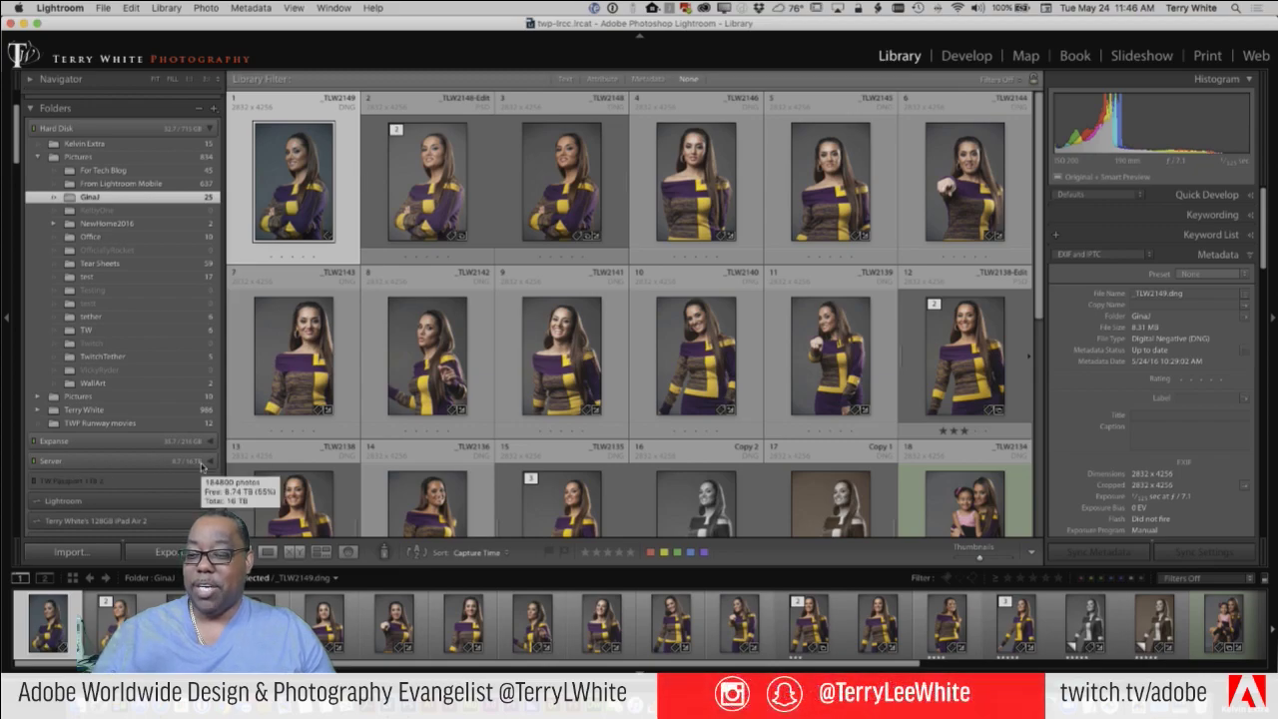
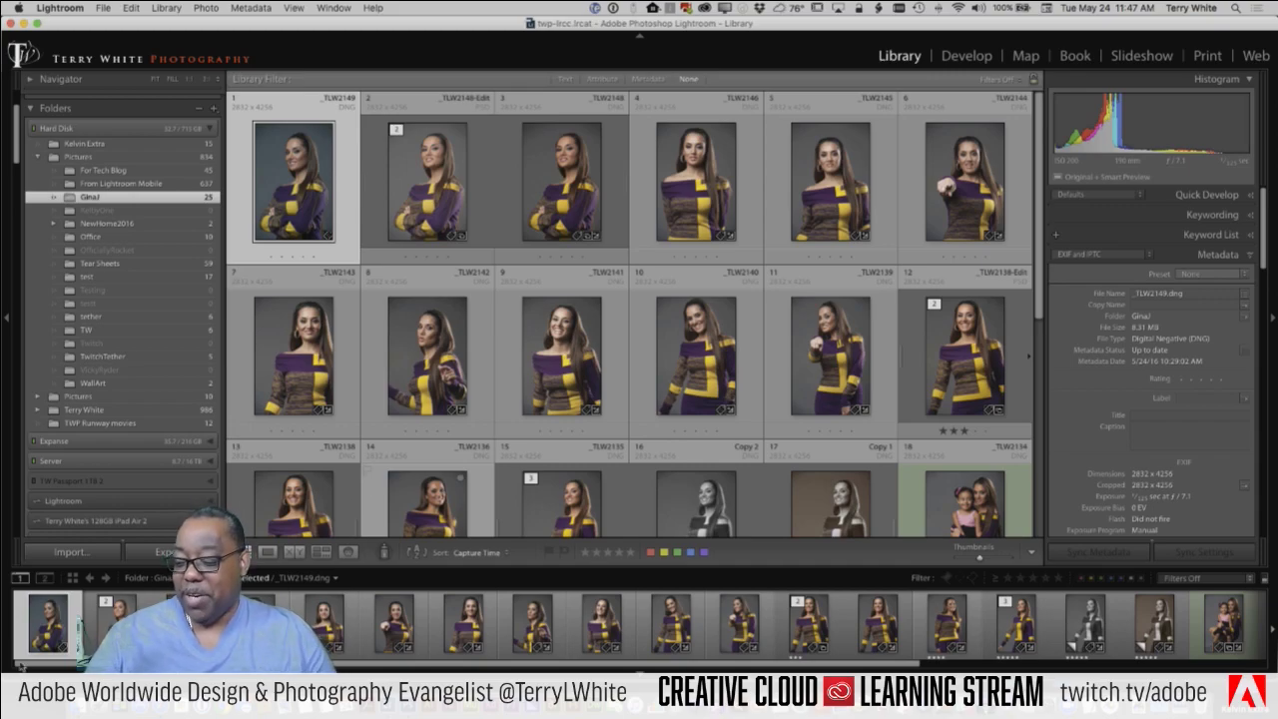
Step: Bring the Finder window forward and show the contents of the Pictures folder
key(super+Tab)
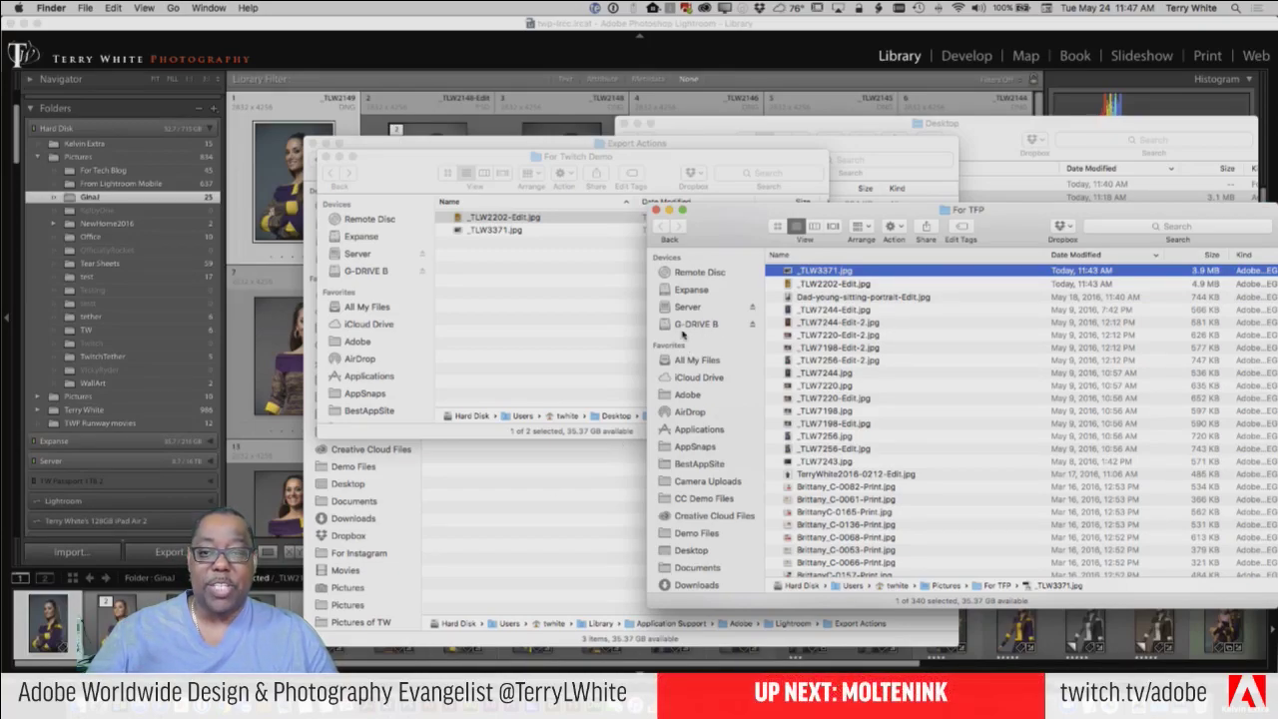
click(387, 25)
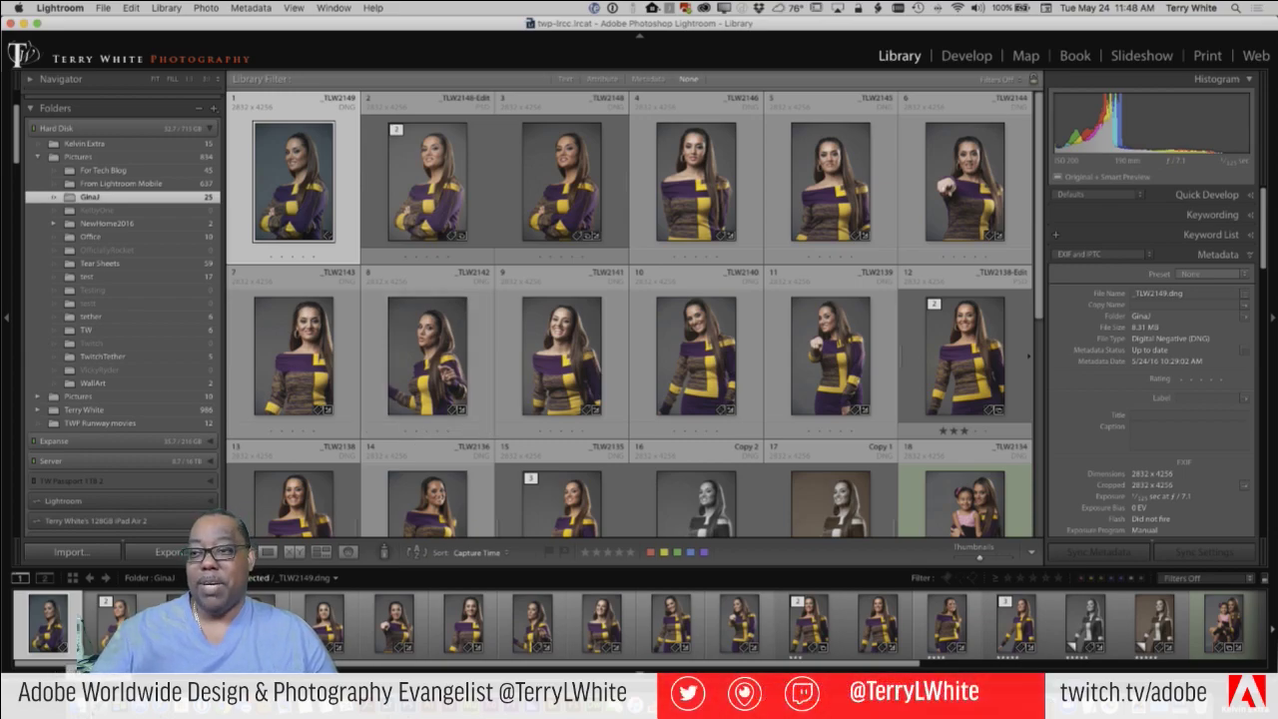
click(79, 705)
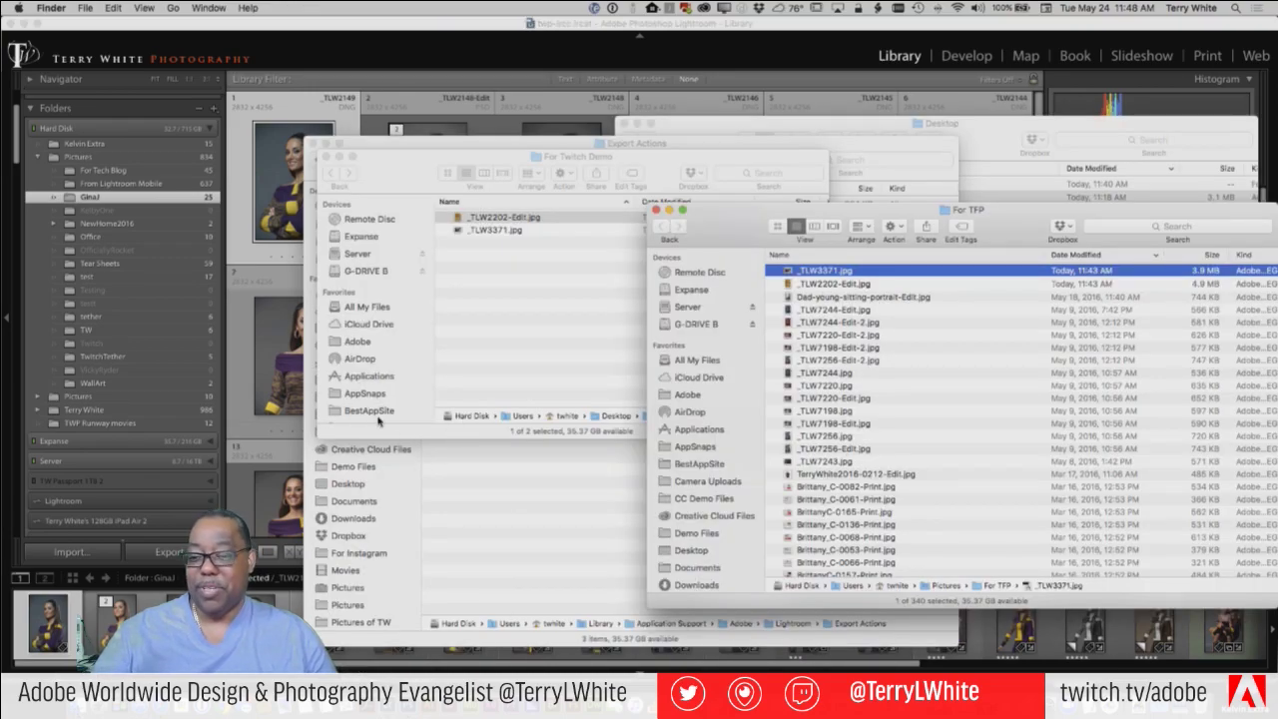
scroll(372, 394, down, 5)
scroll(371, 394, down, 5)
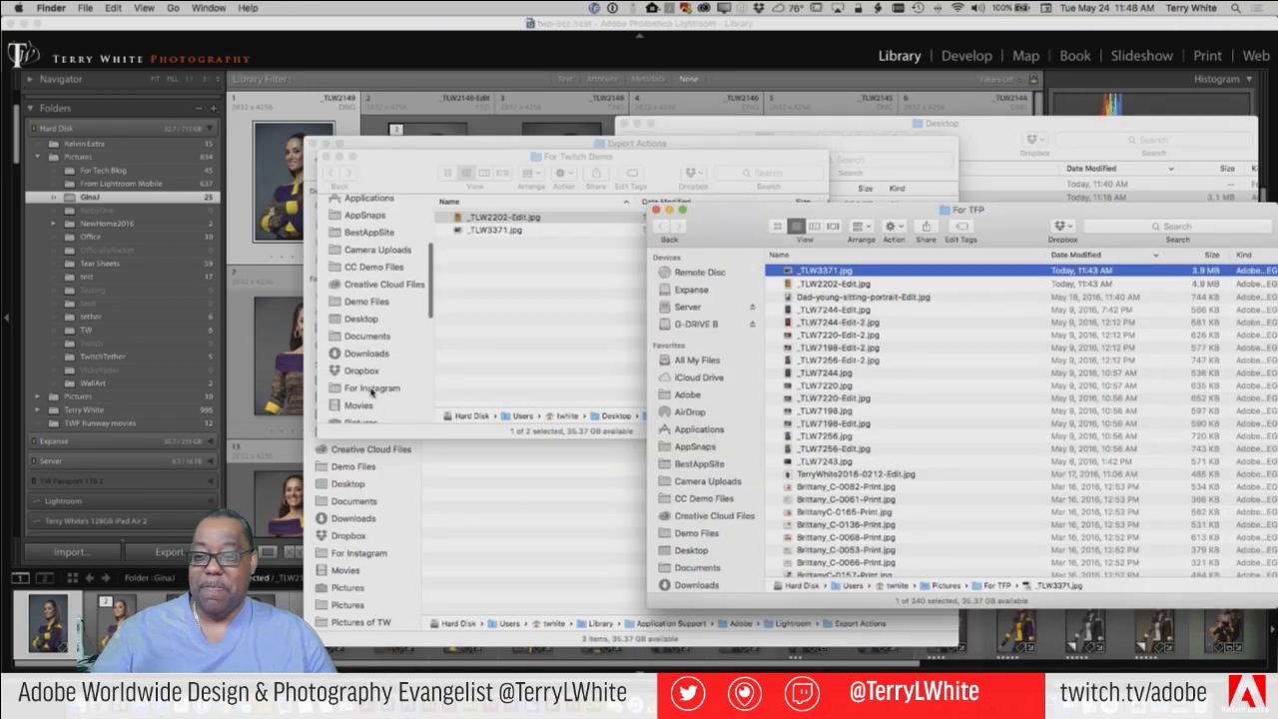
click(369, 355)
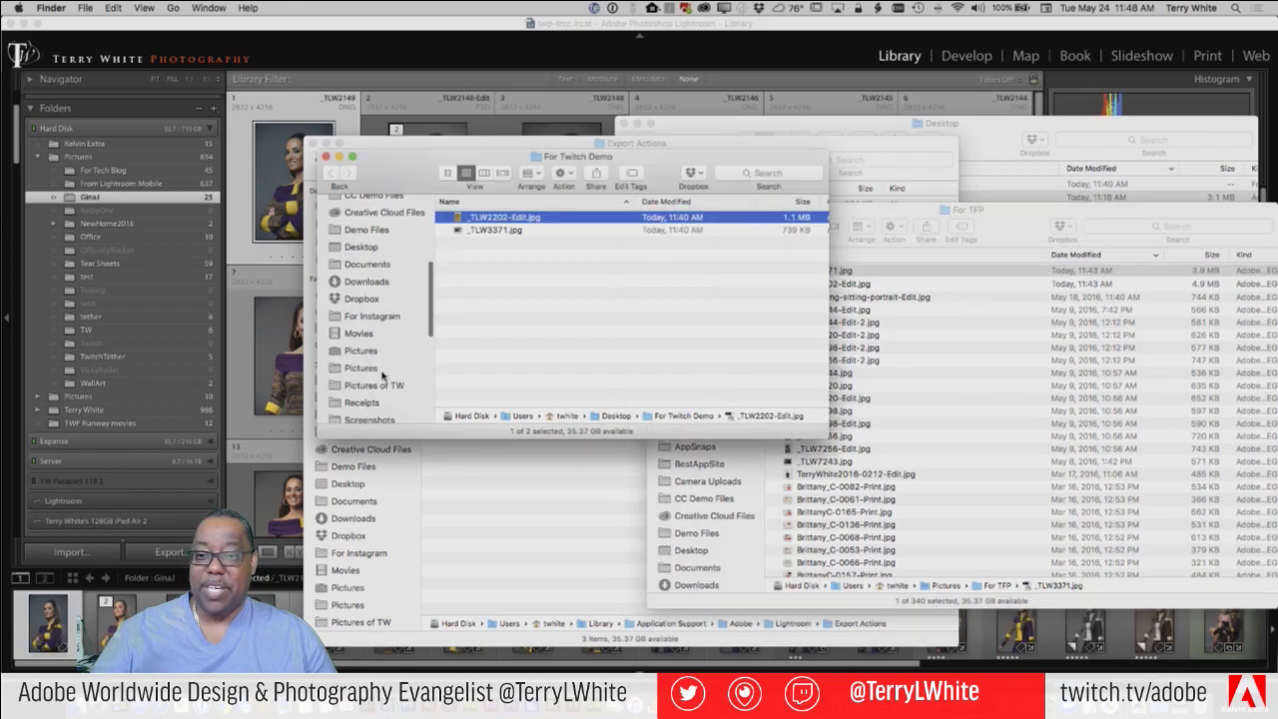
click(363, 352)
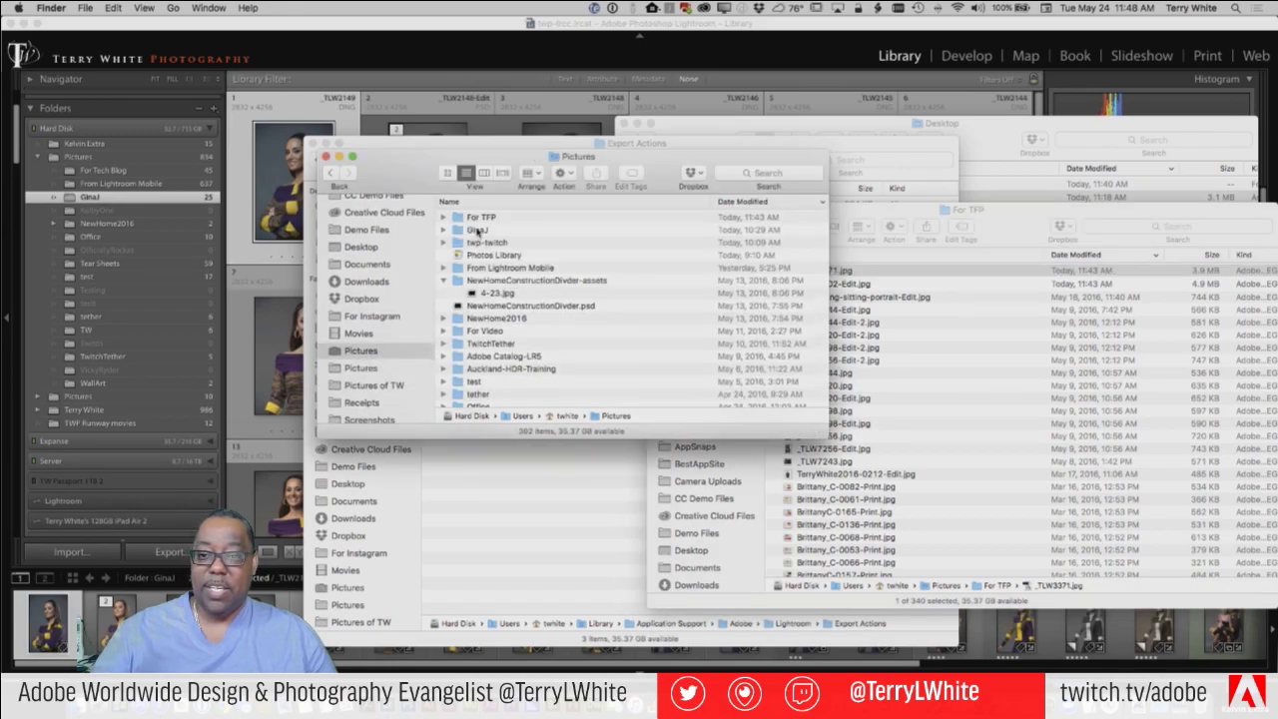
scroll(369, 300, up, 10)
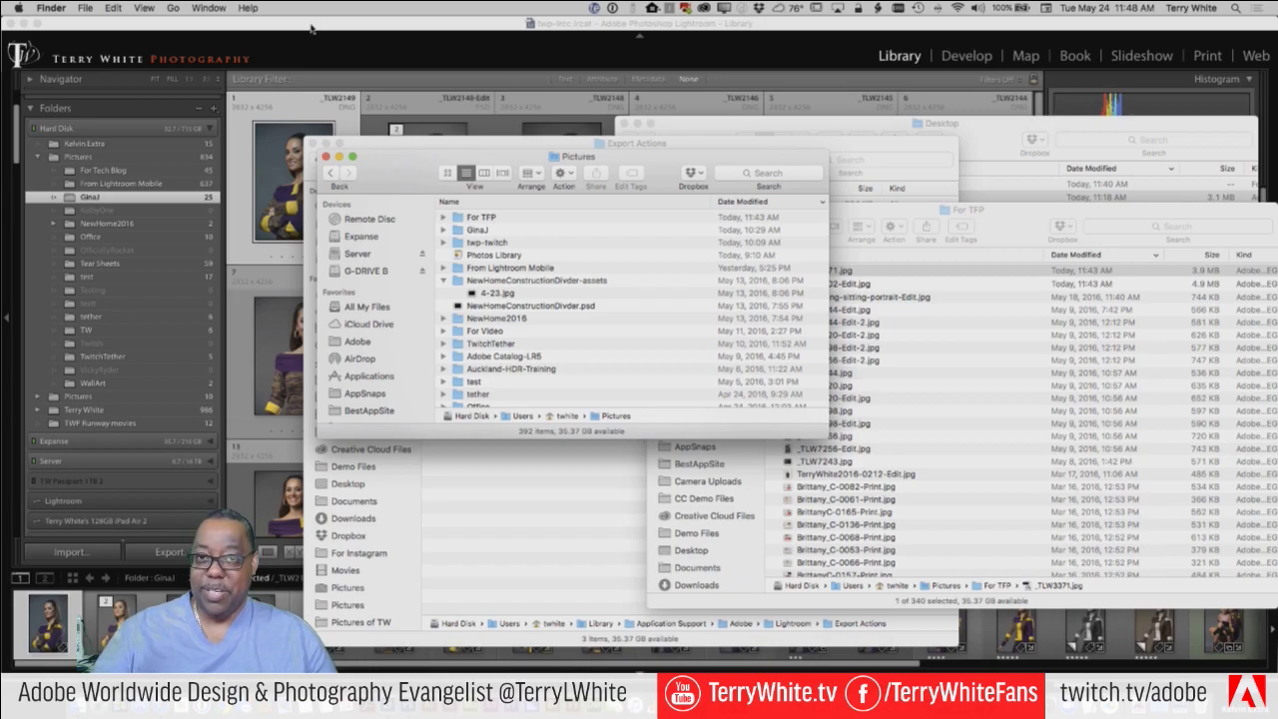
click(311, 28)
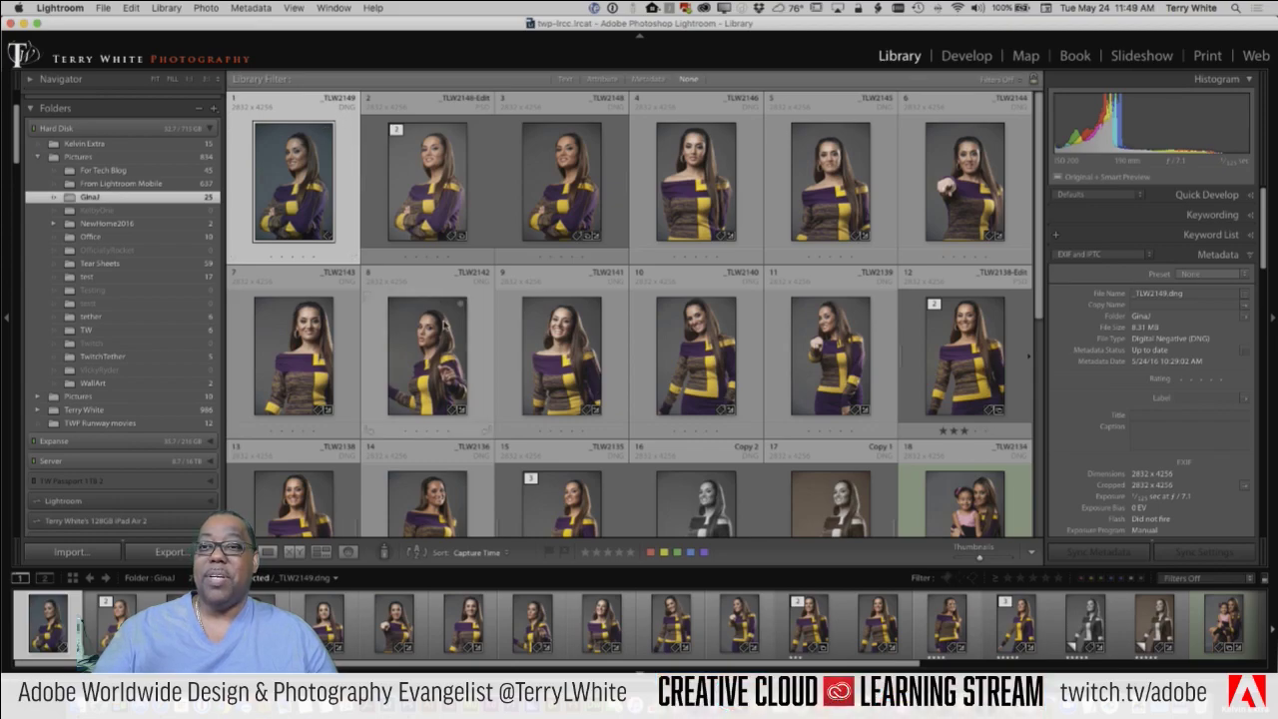
Step: Rename the GinaJ folder in Pictures to GinaJJ, then return to Lightroom
key(super+Tab)
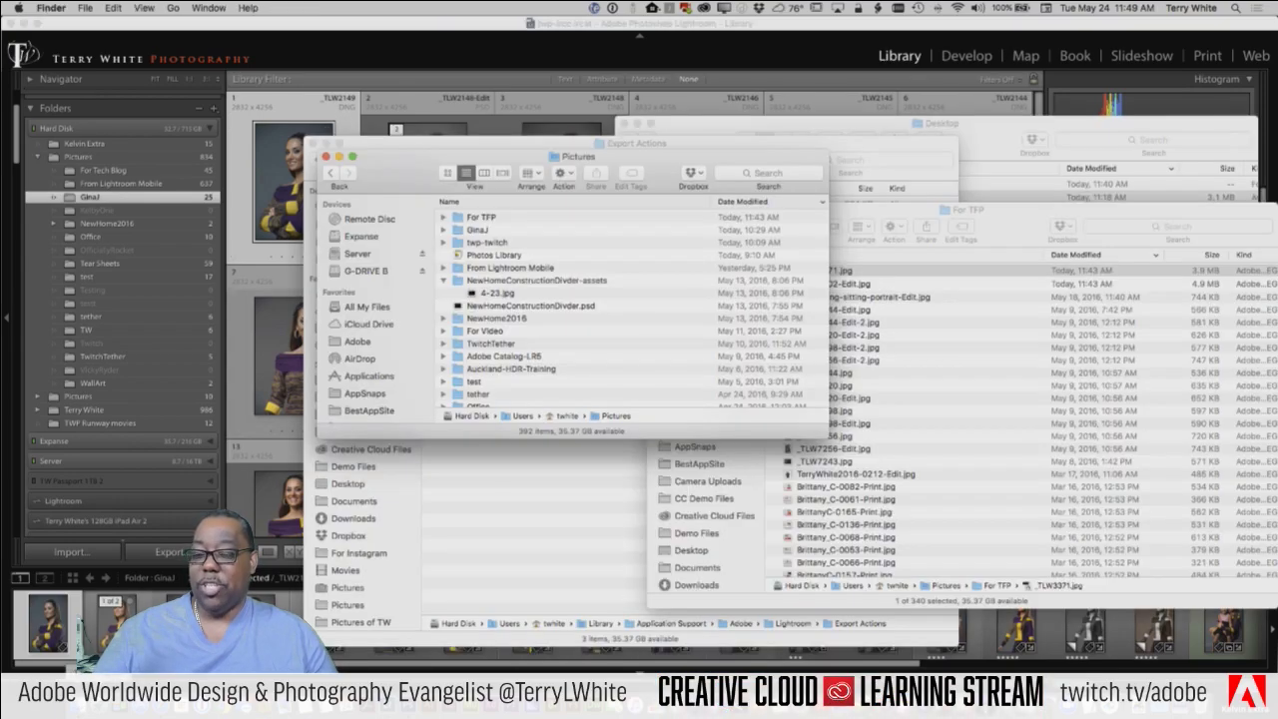
click(484, 232)
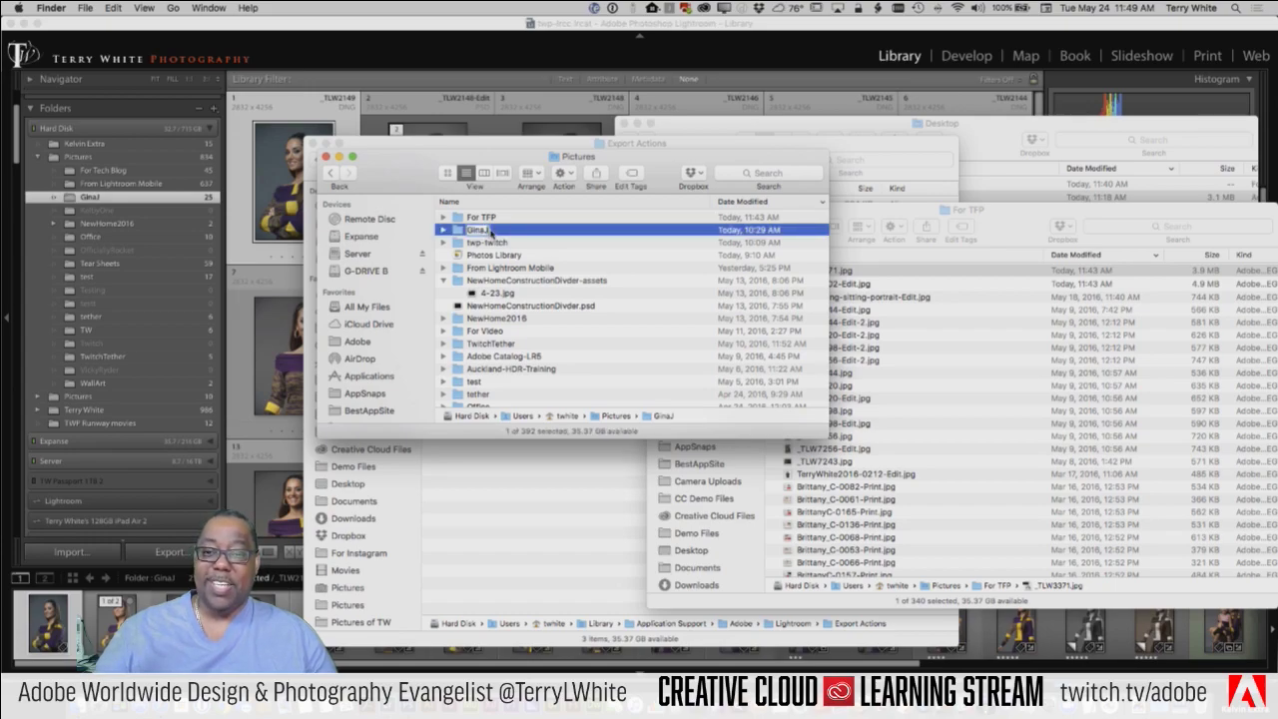
click(479, 230)
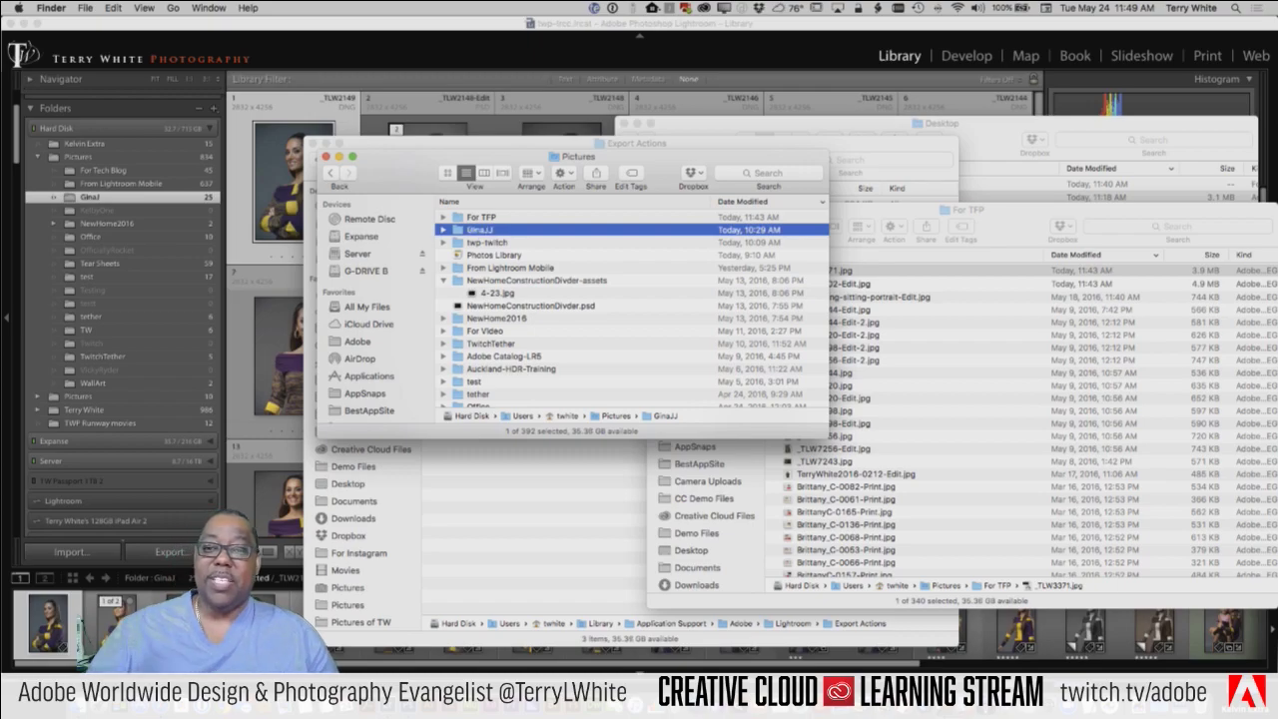
click(434, 30)
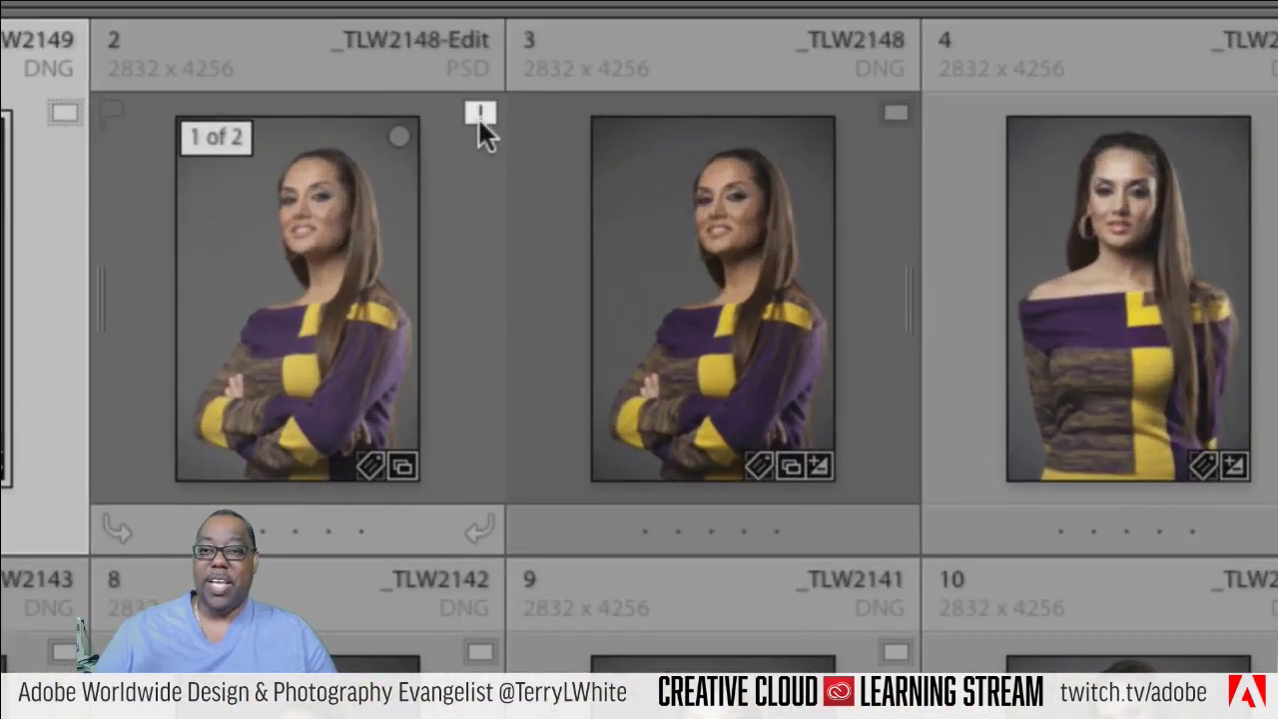
Step: Dismiss the first photo's context menu and open _TLW2148-Edit.psd's missing-original warning
mouse_move(477, 117)
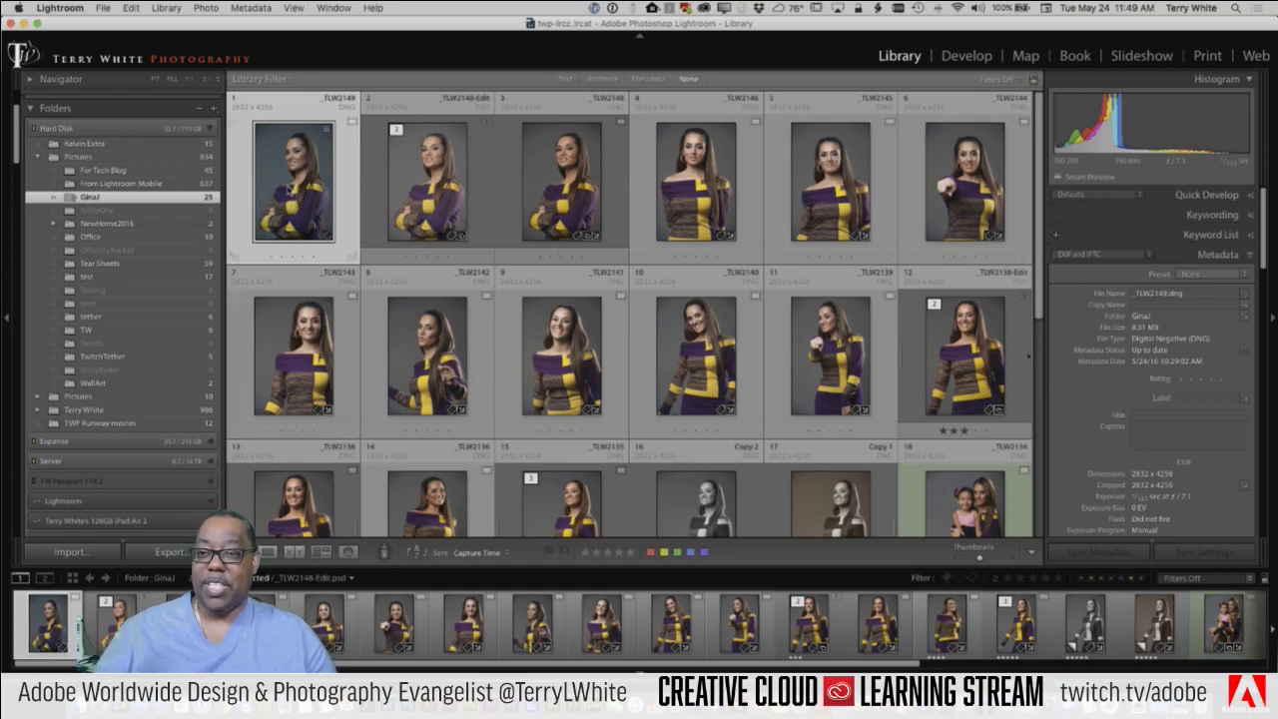
right_click(288, 176)
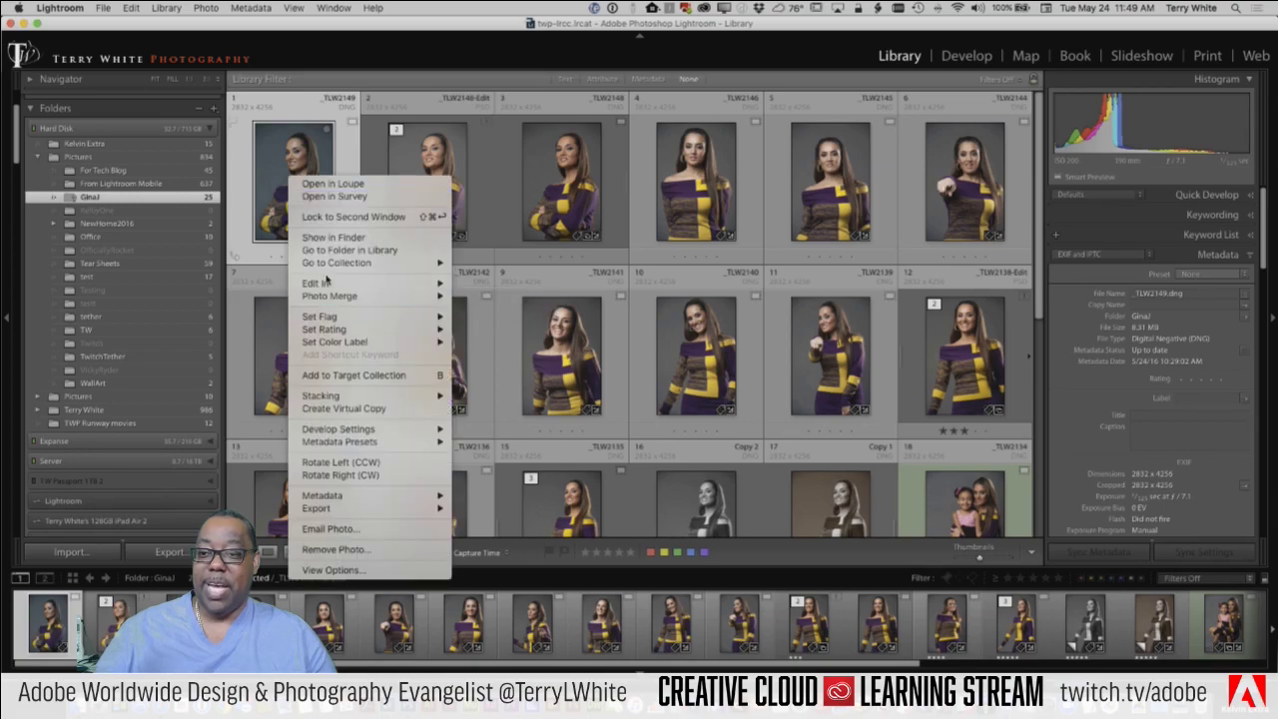
mouse_move(324, 284)
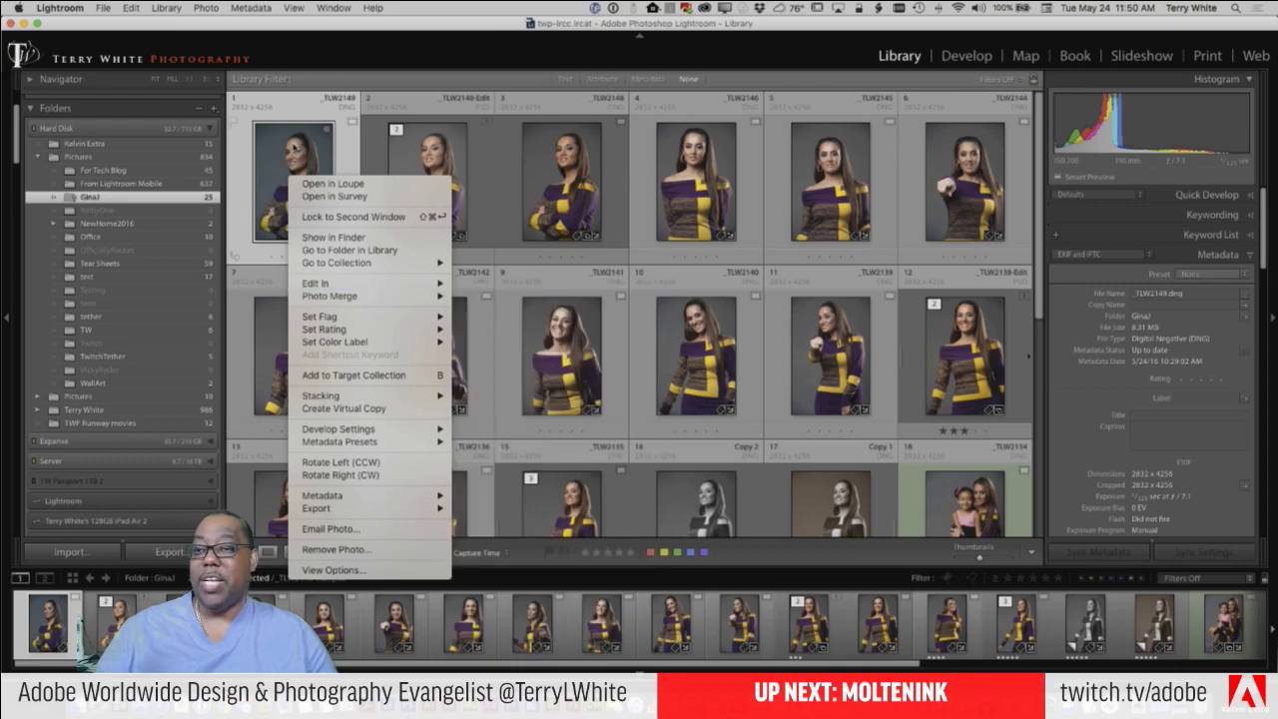
click(291, 150)
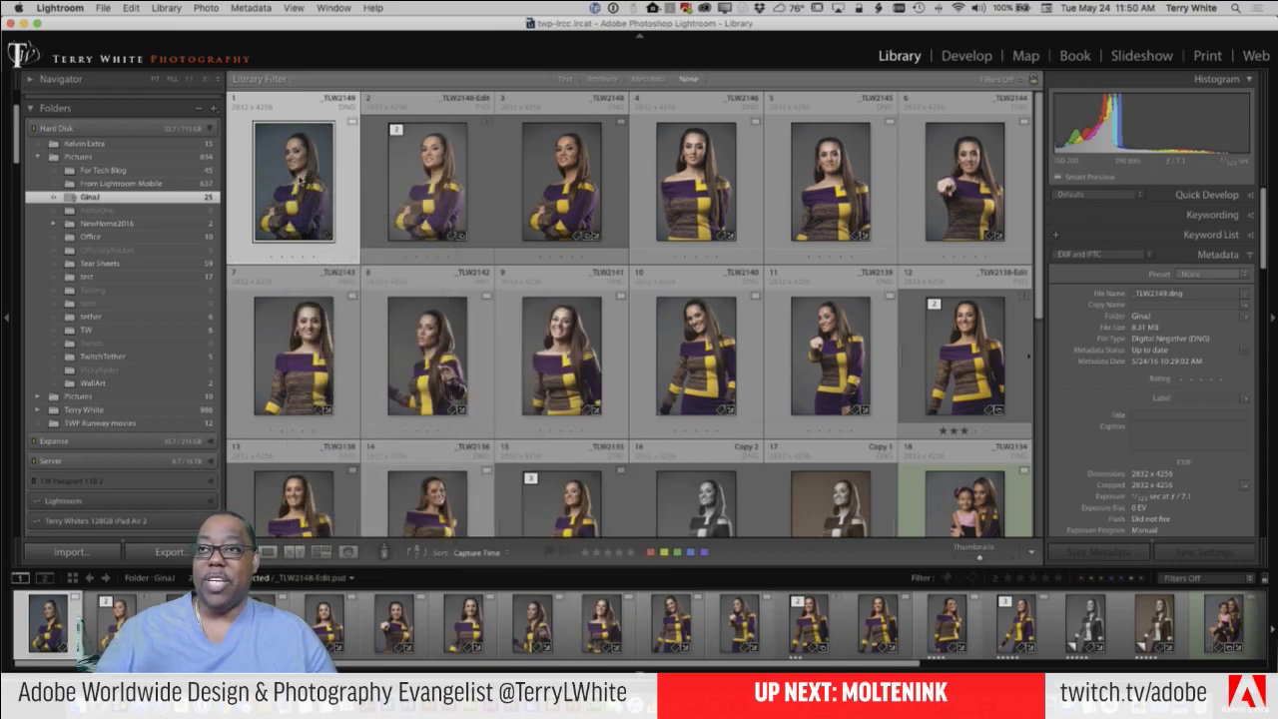
click(487, 122)
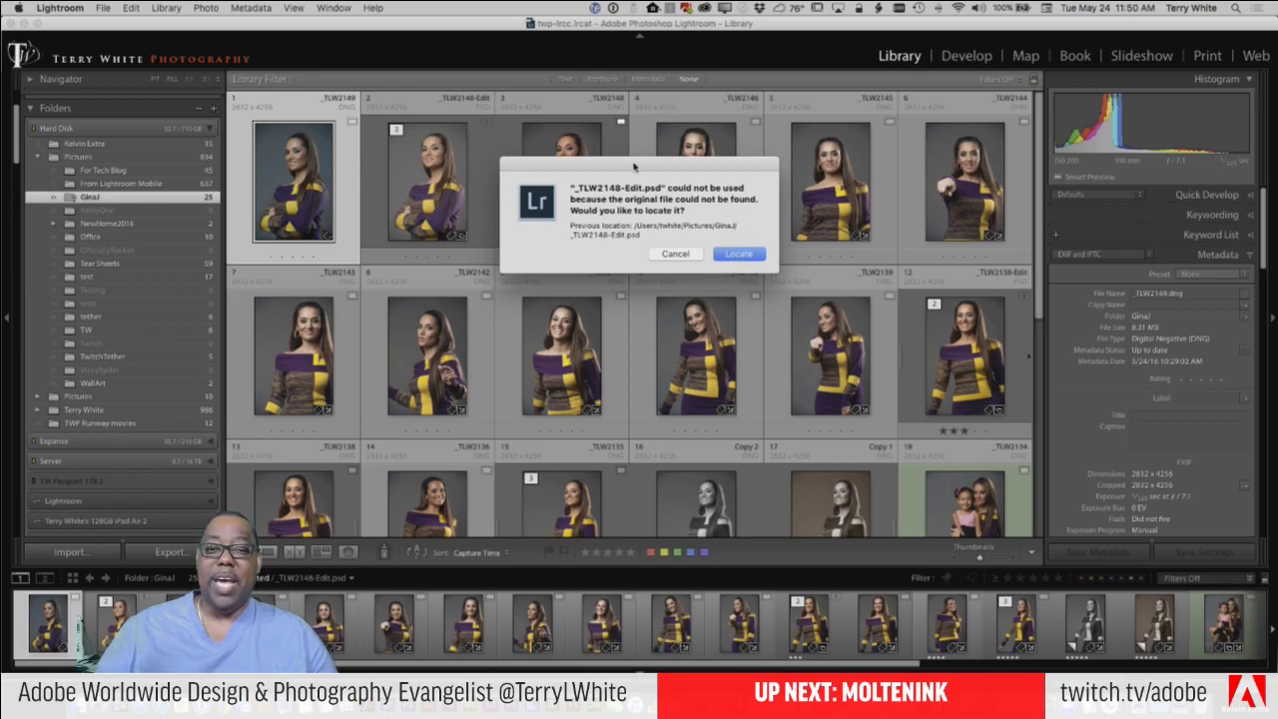
Step: Cancel the missing-file warning, abandon a new rename of GinaJJ in Finder, and return to Lightroom
click(679, 254)
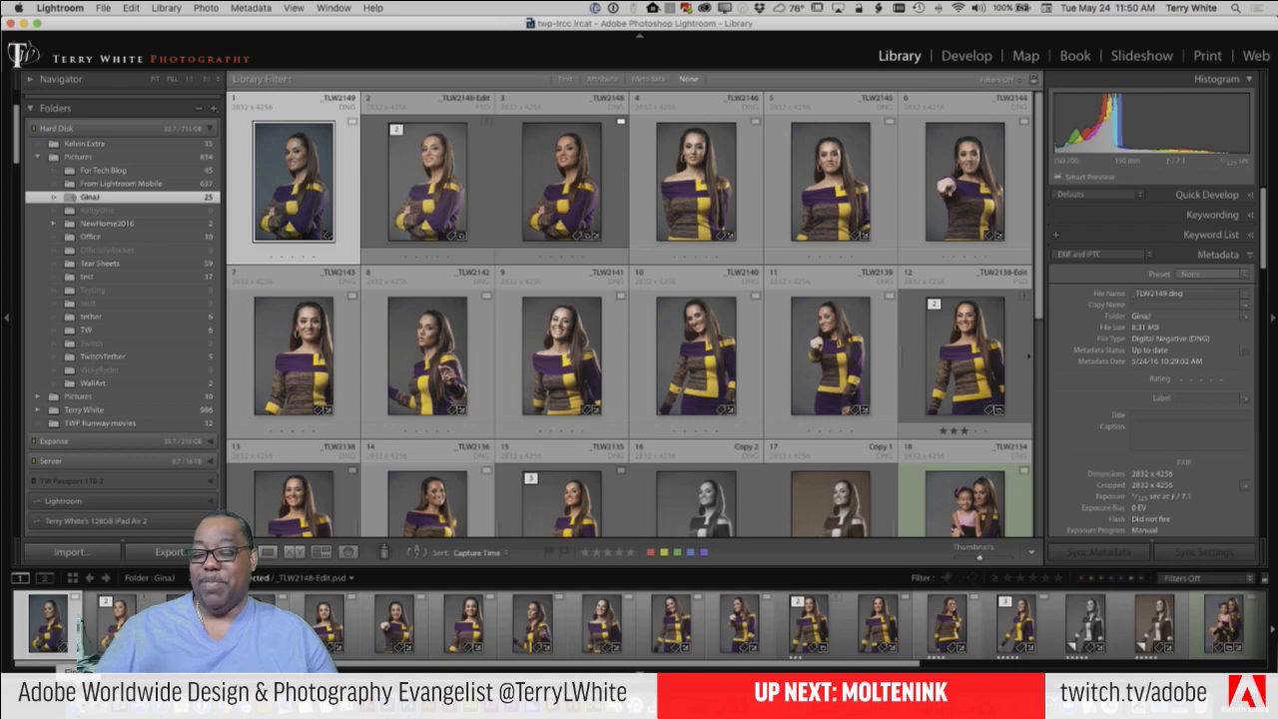
key(super+Tab)
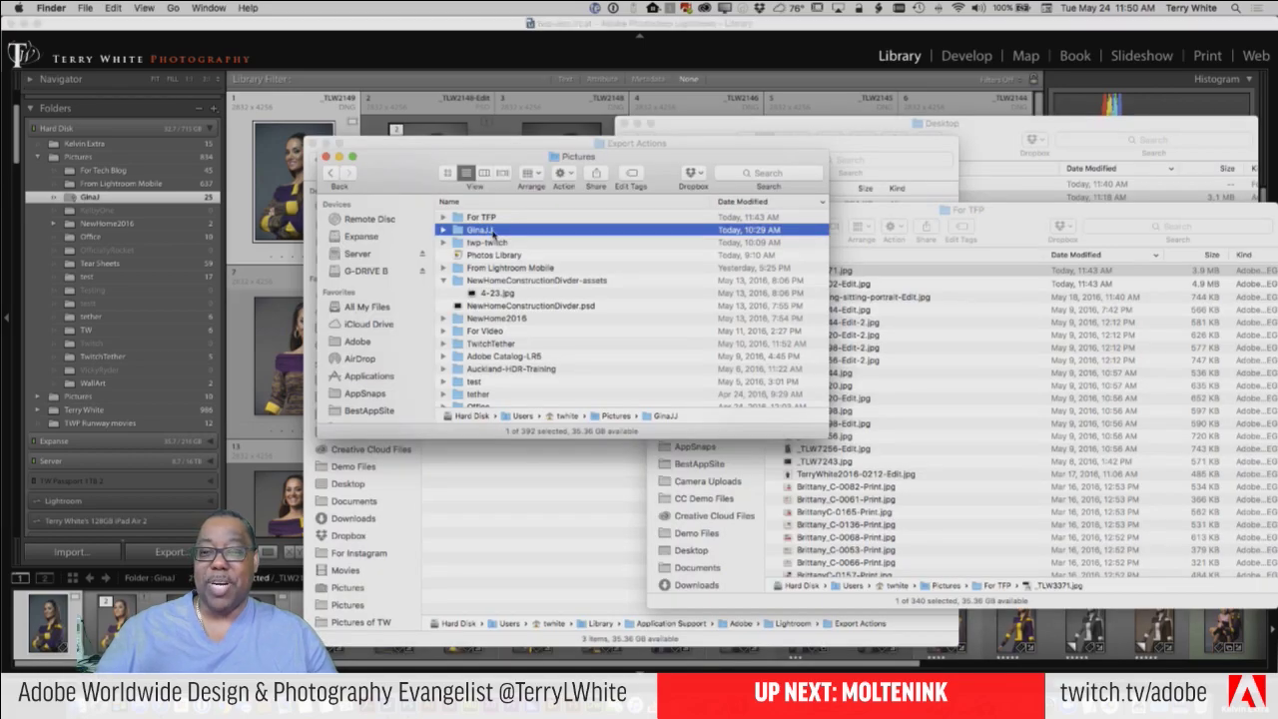
click(491, 232)
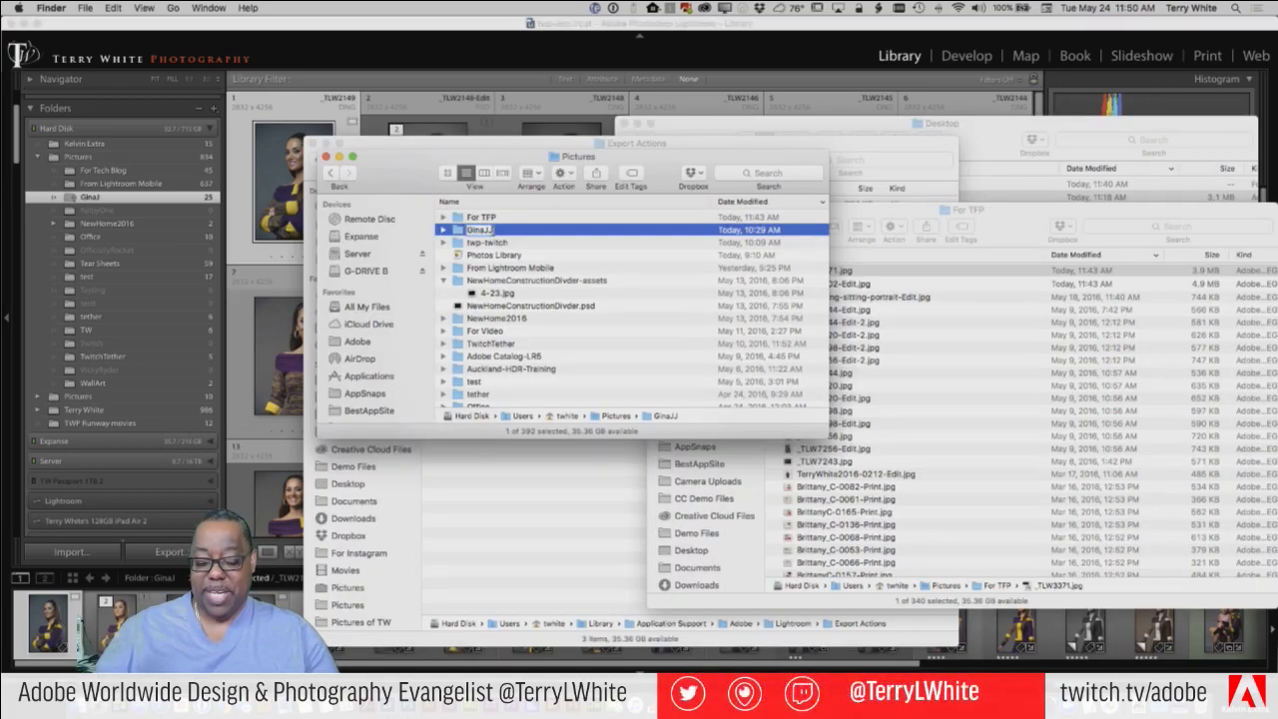
key(Escape)
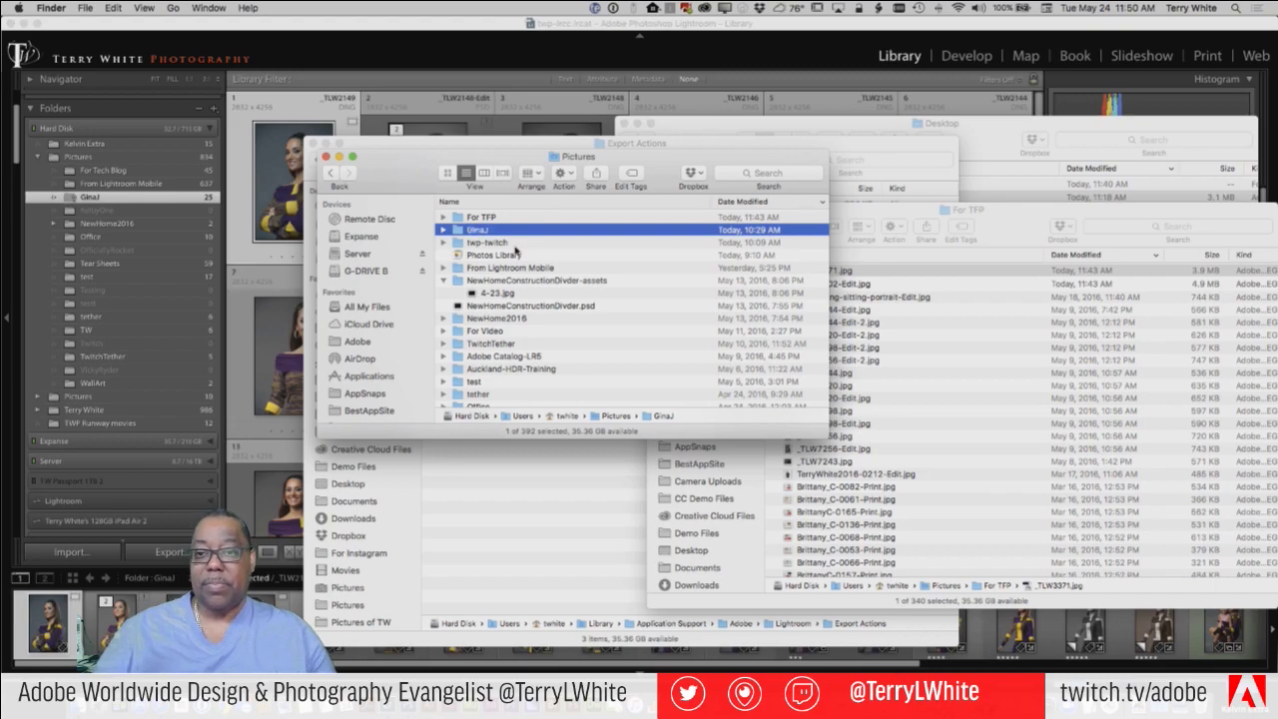
key(super+Tab)
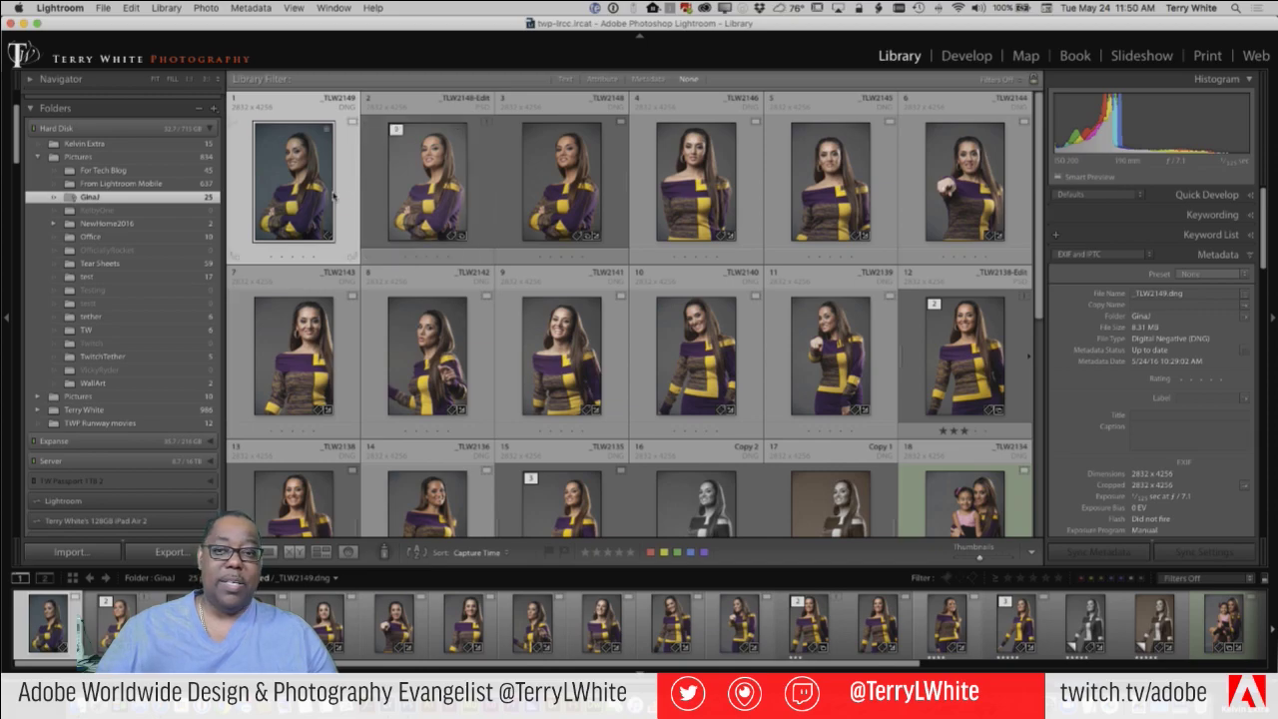
Step: Select the _TLW2148 photo and reveal the GinaJ folder in Finder with Show in Finder
click(469, 200)
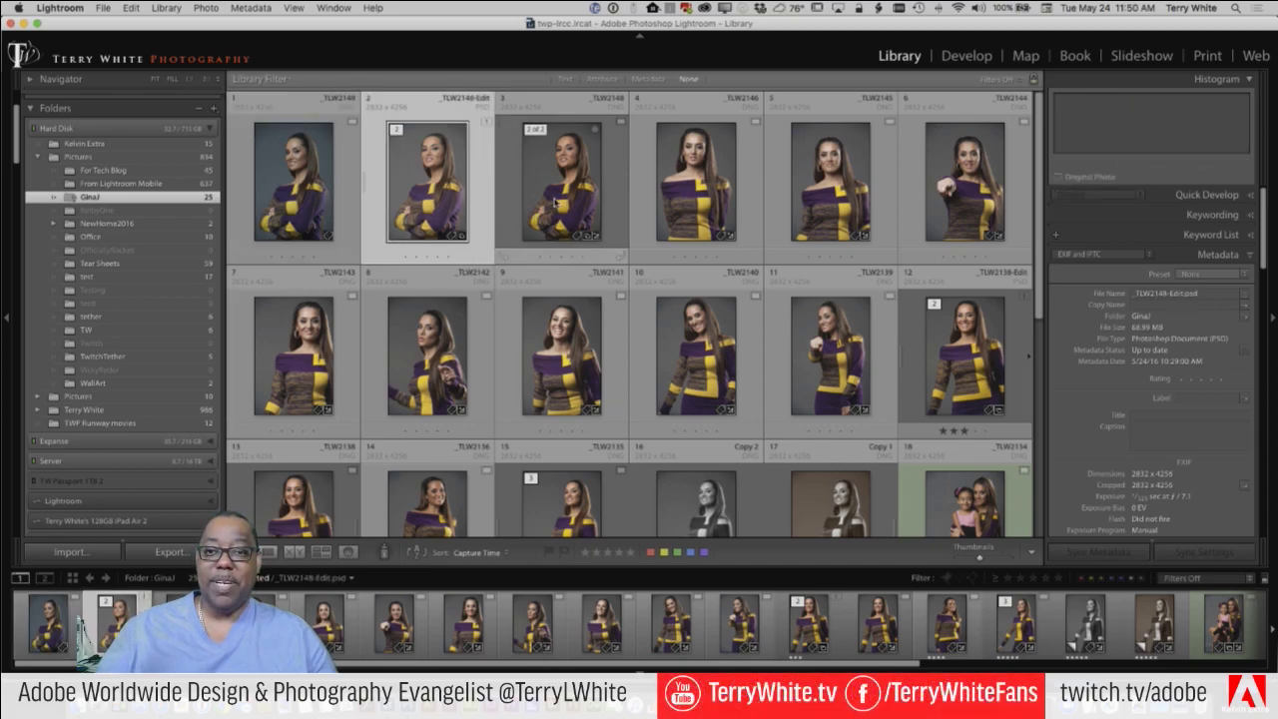
click(556, 202)
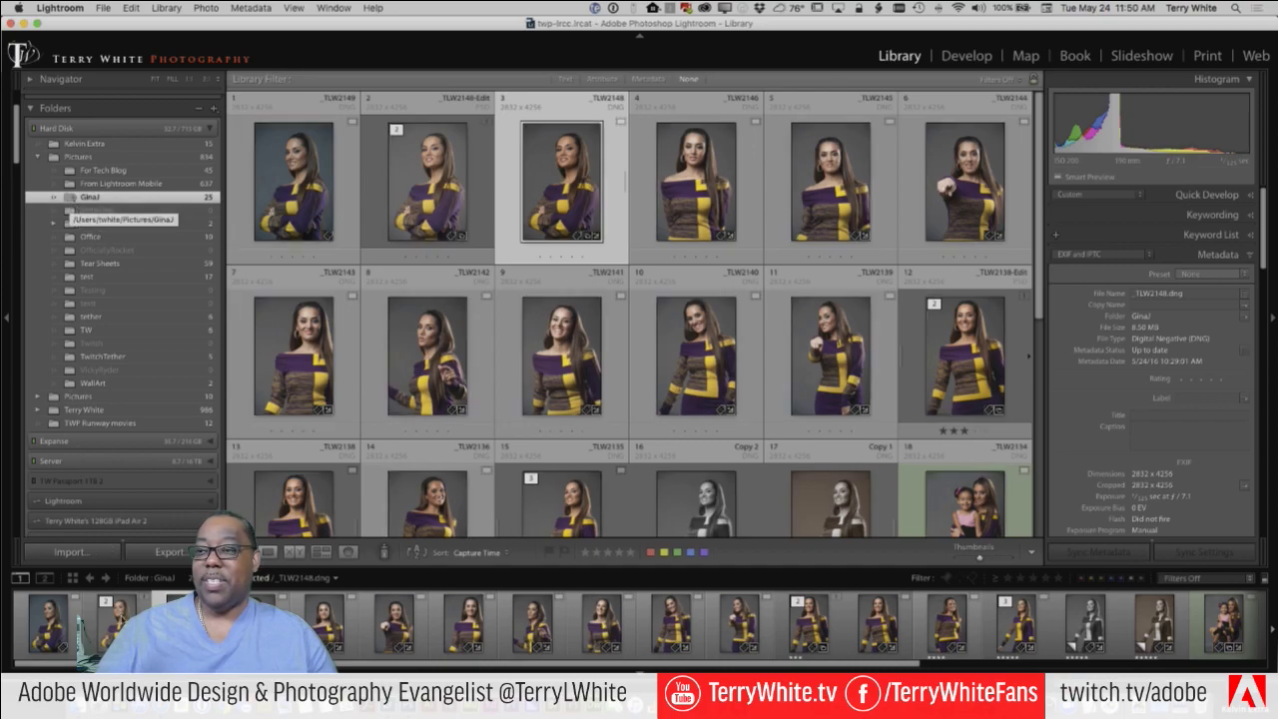
right_click(64, 201)
click(130, 309)
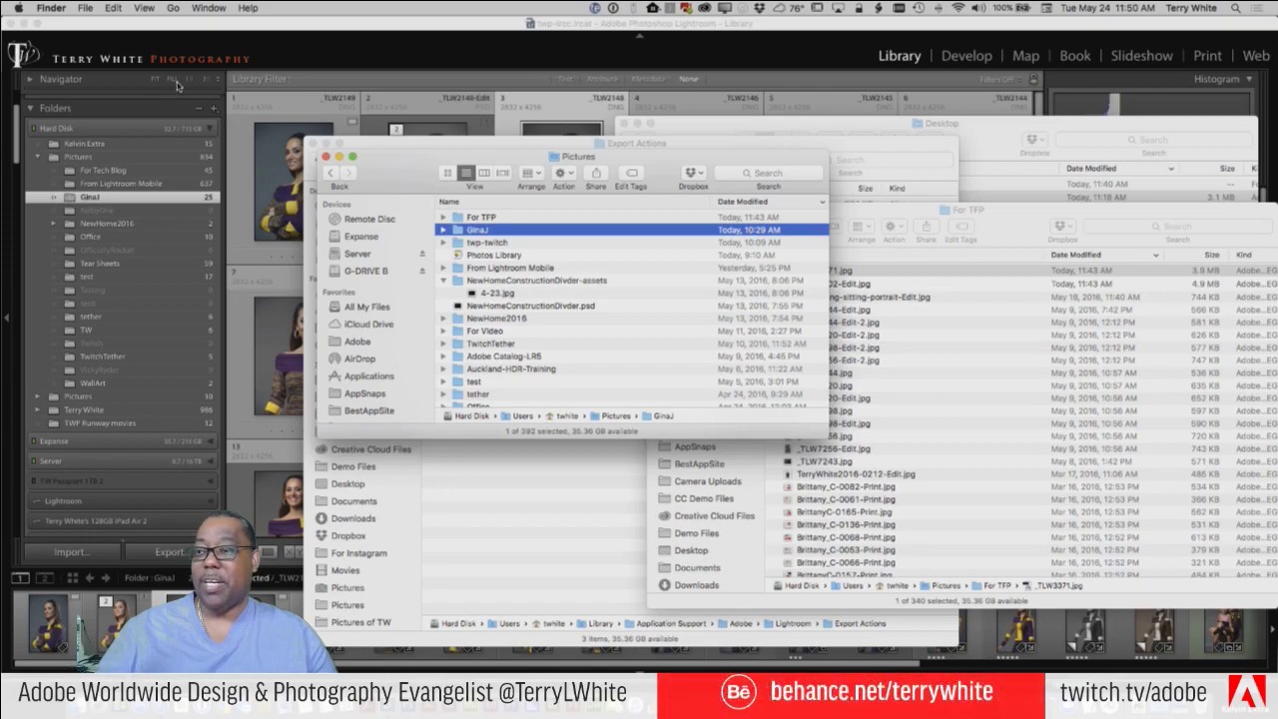
click(354, 122)
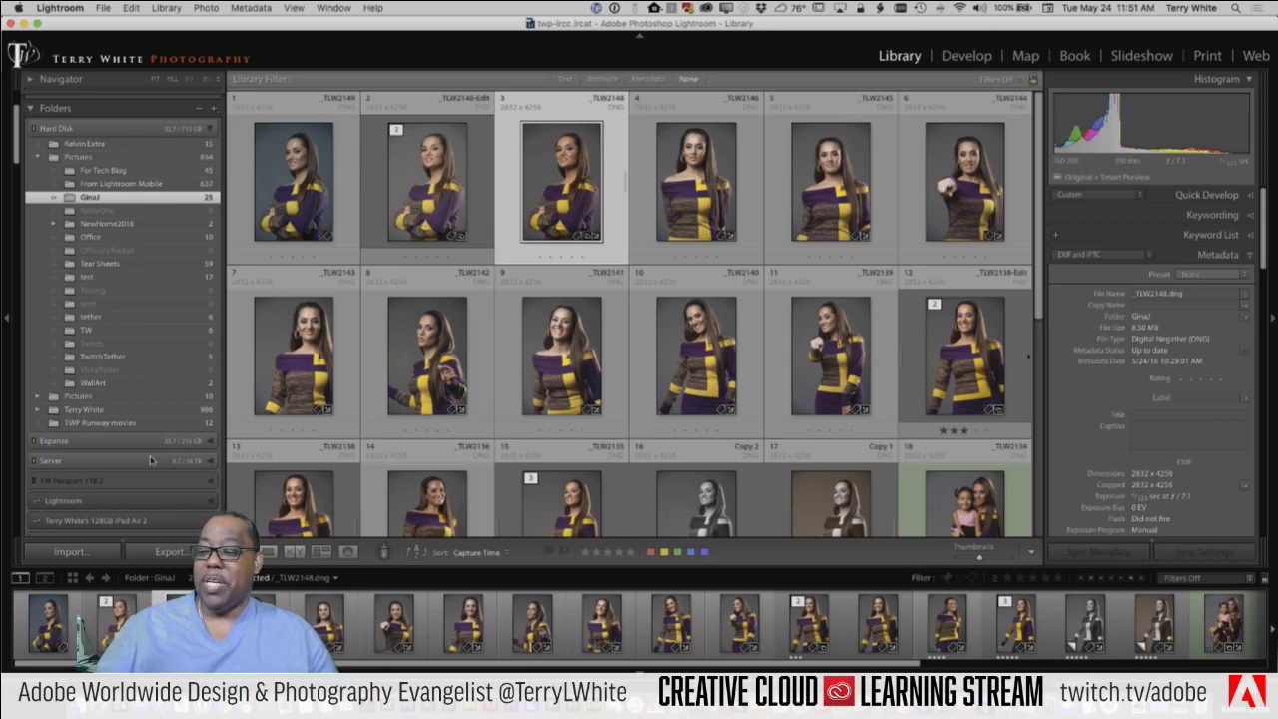
scroll(157, 461, down, 2)
scroll(157, 461, down, 1)
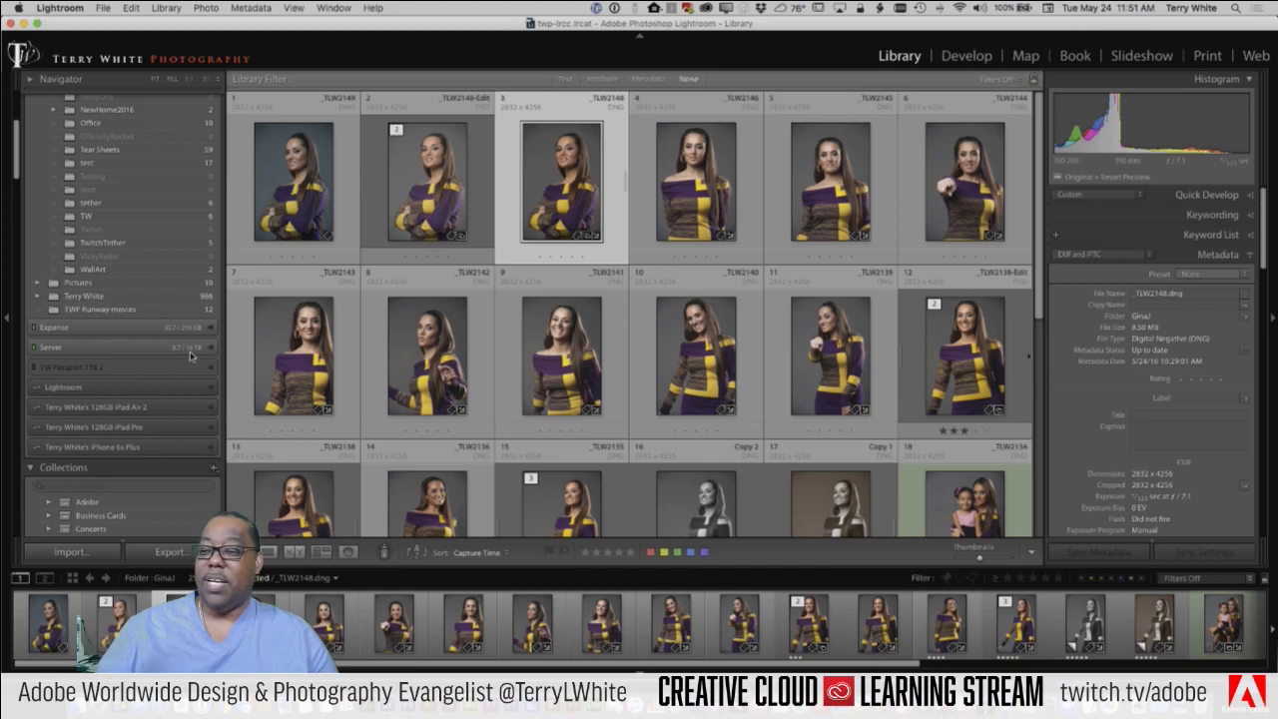
scroll(189, 355, up, 6)
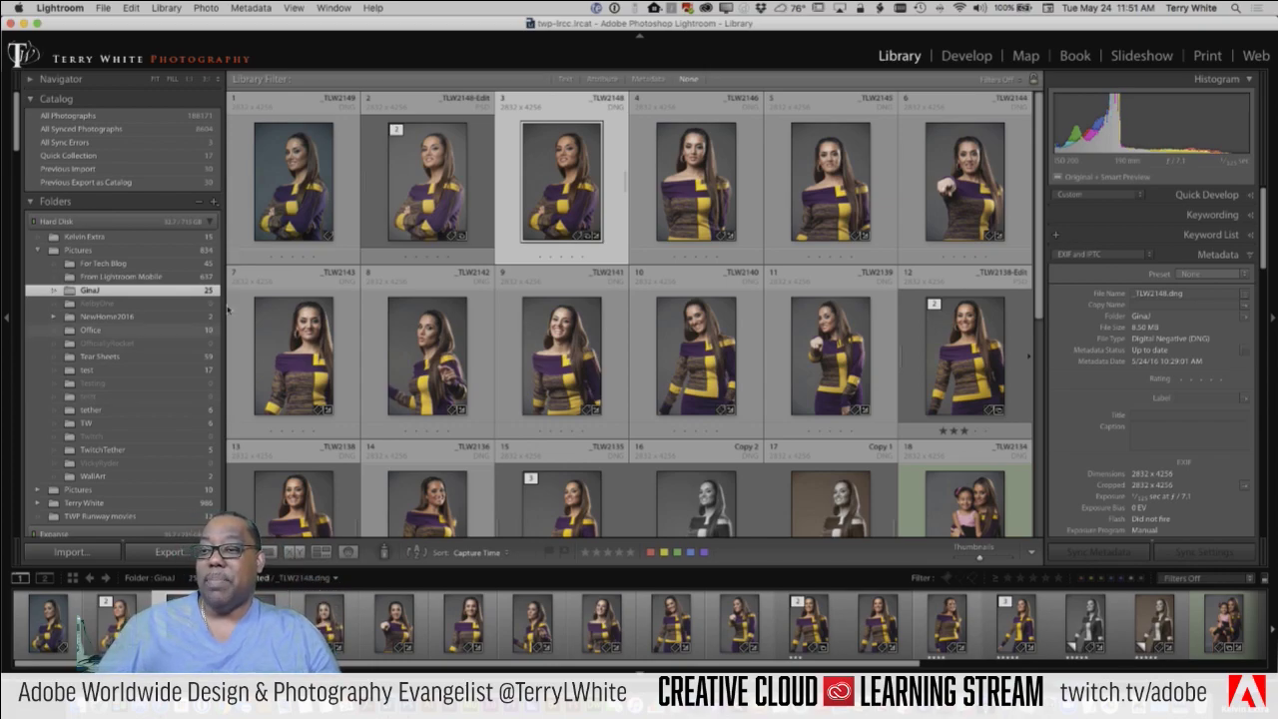
Step: Create a folder named Twitch on G-DRIVE B and add it to the catalog with Add Folder
click(213, 204)
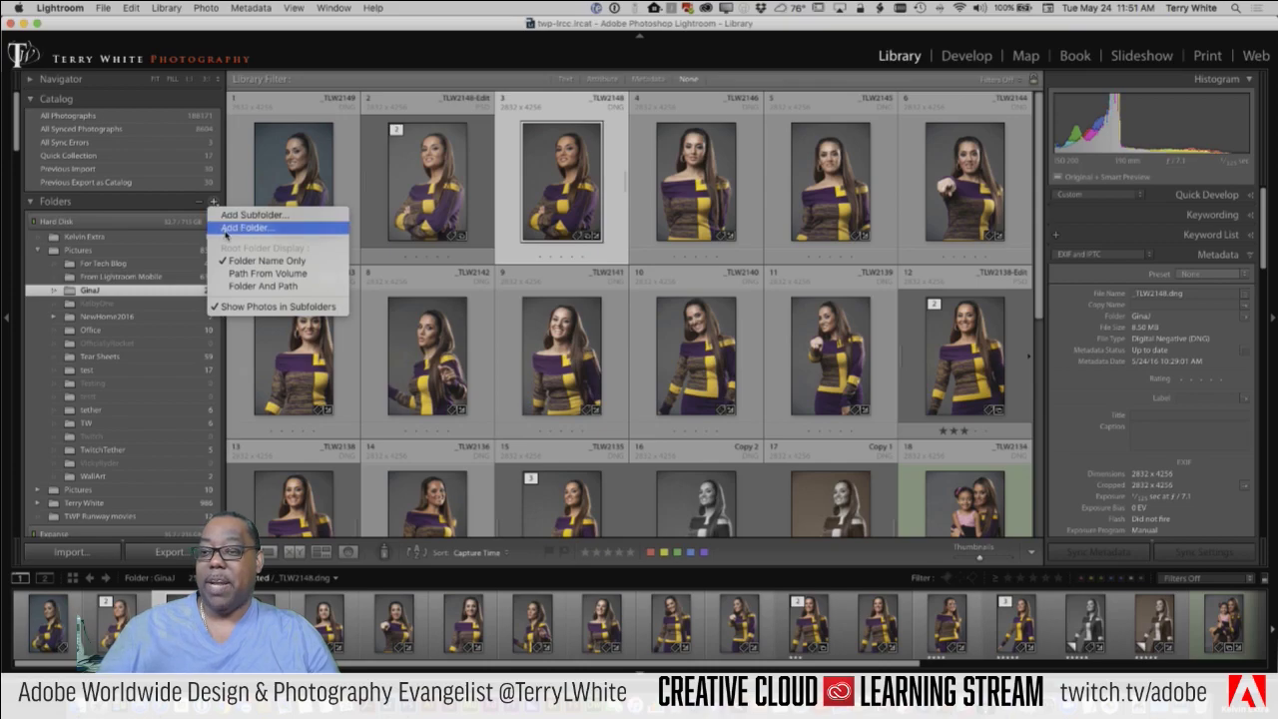
click(225, 230)
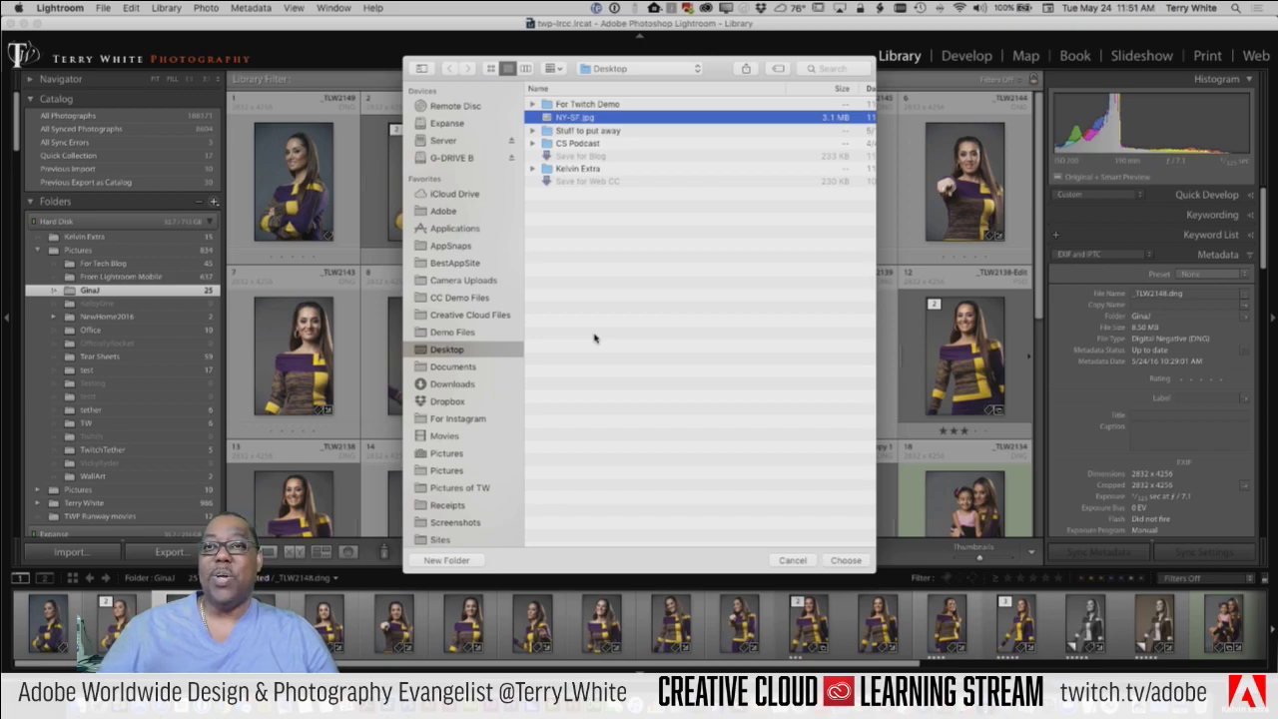
click(440, 158)
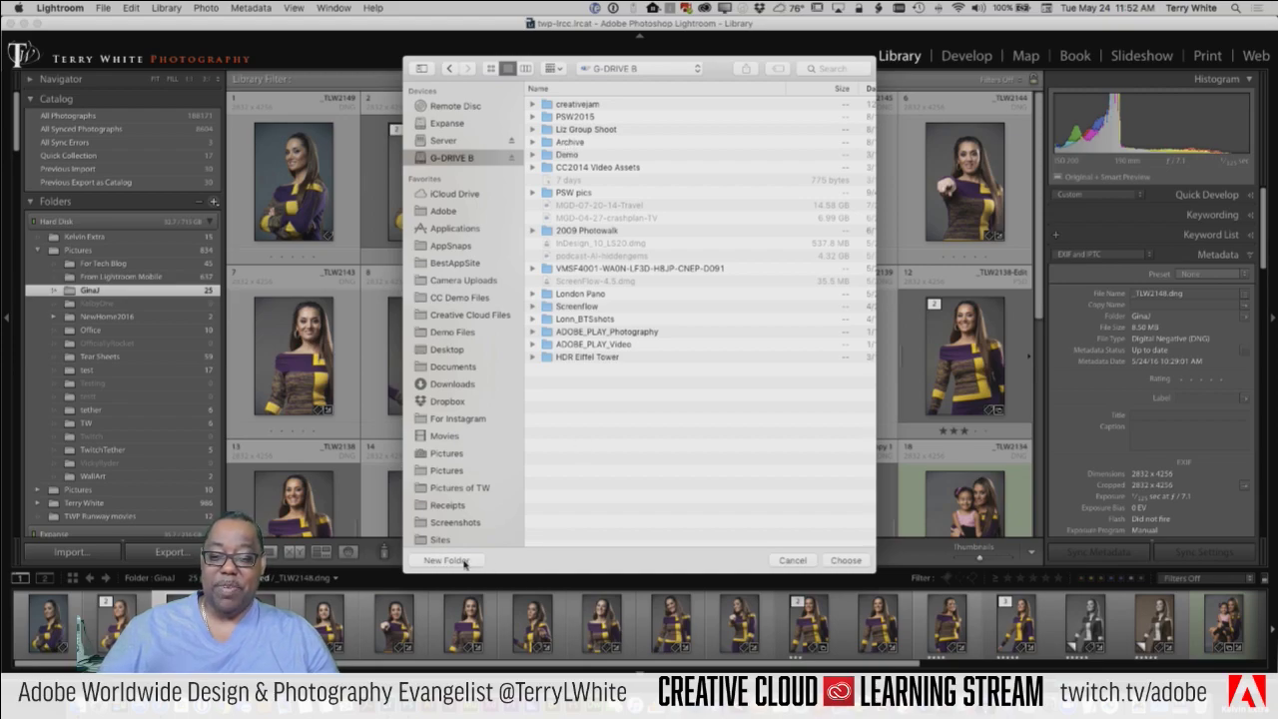
click(445, 560)
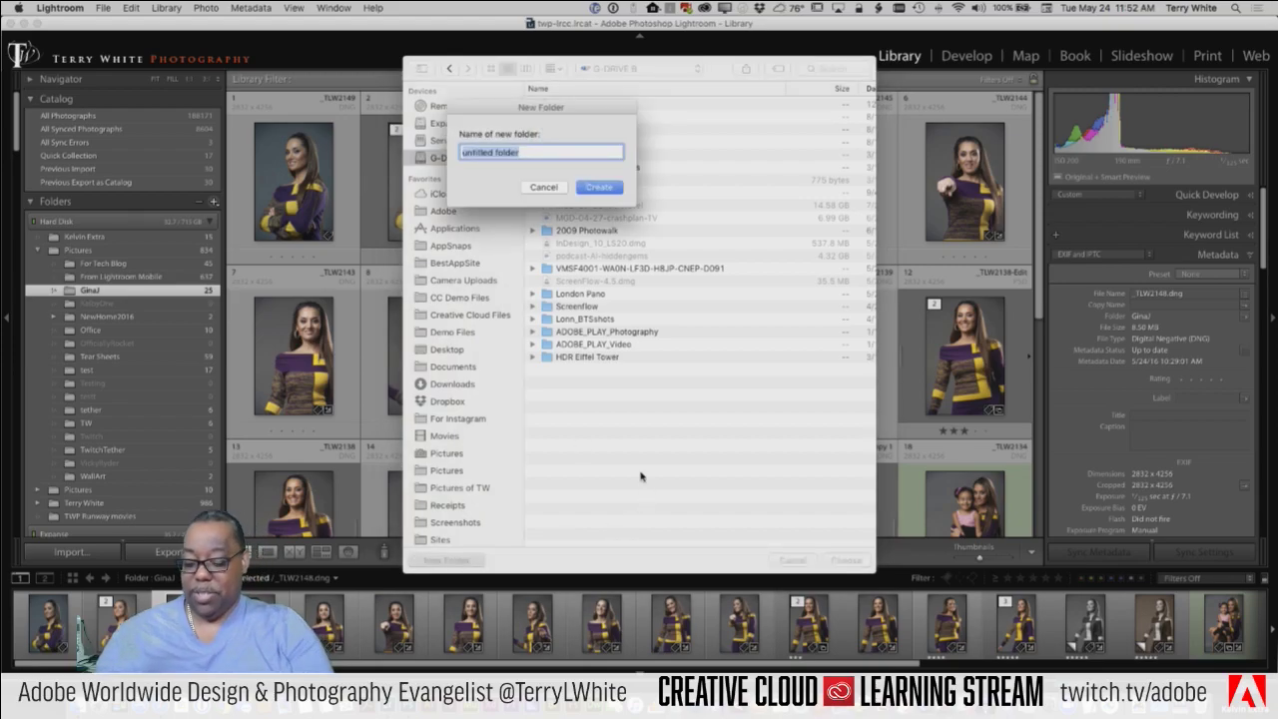
text(Twitch)
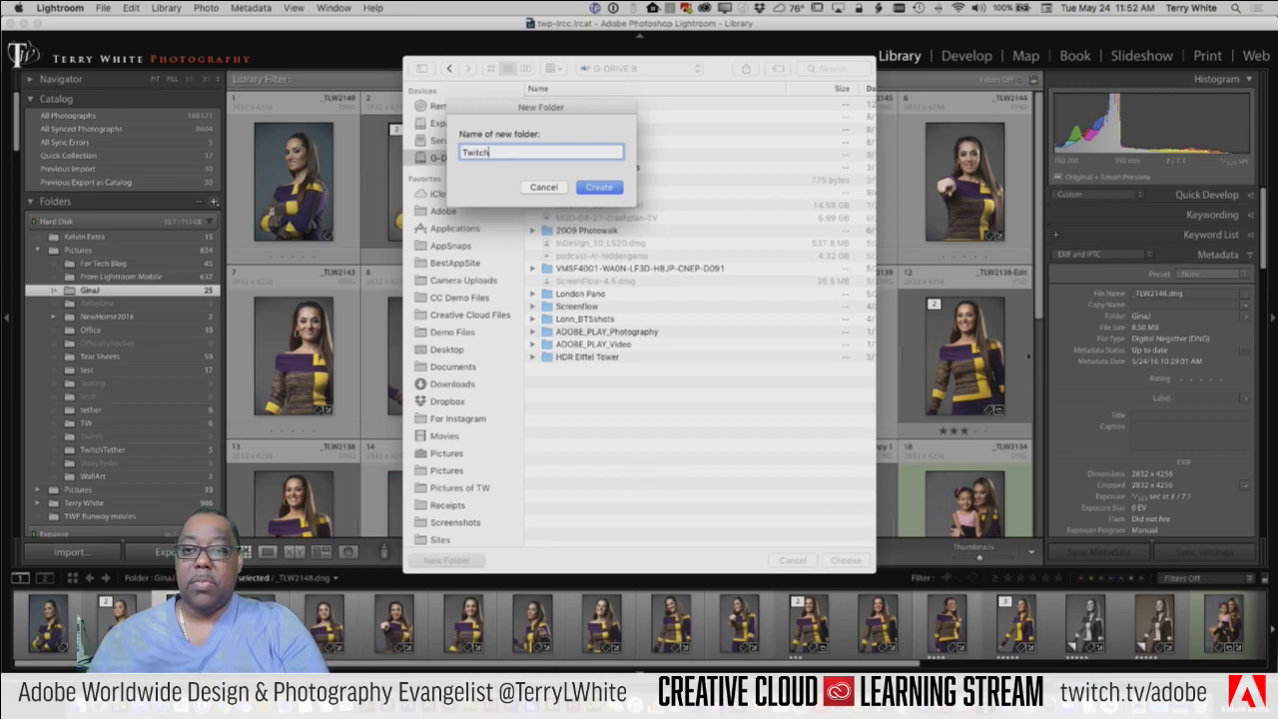
click(592, 190)
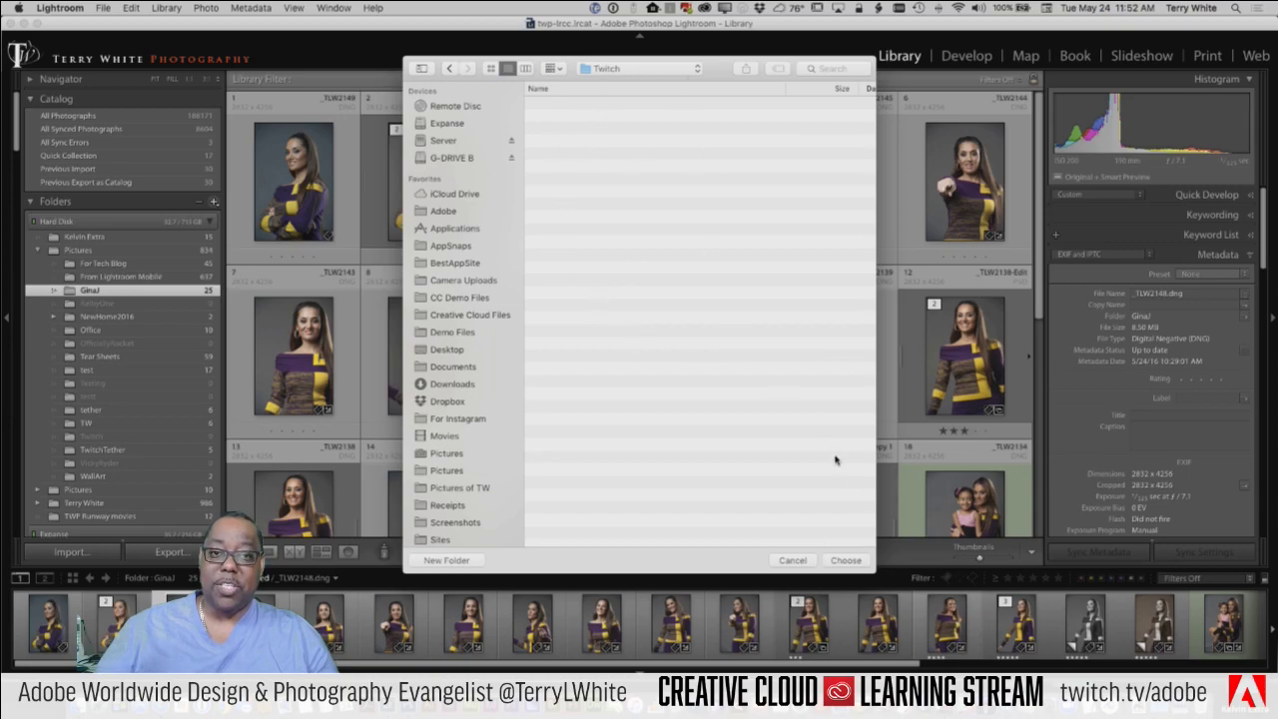
click(845, 561)
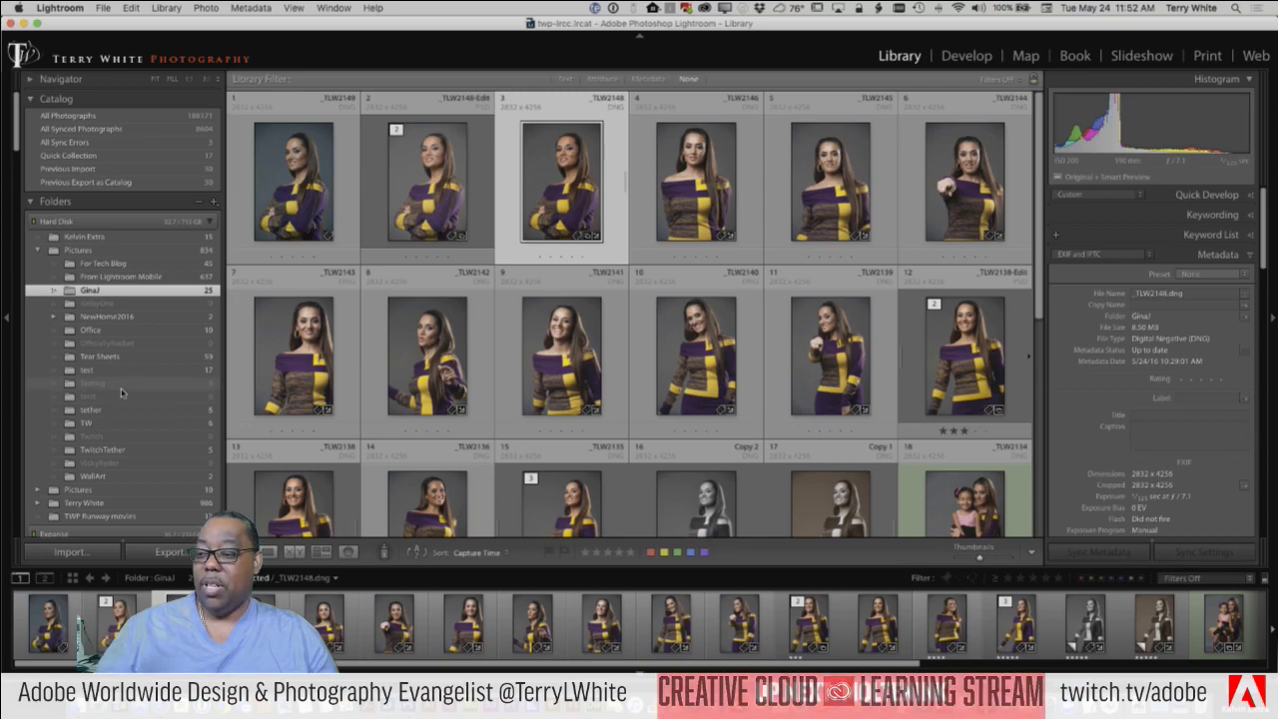
scroll(121, 392, down, 3)
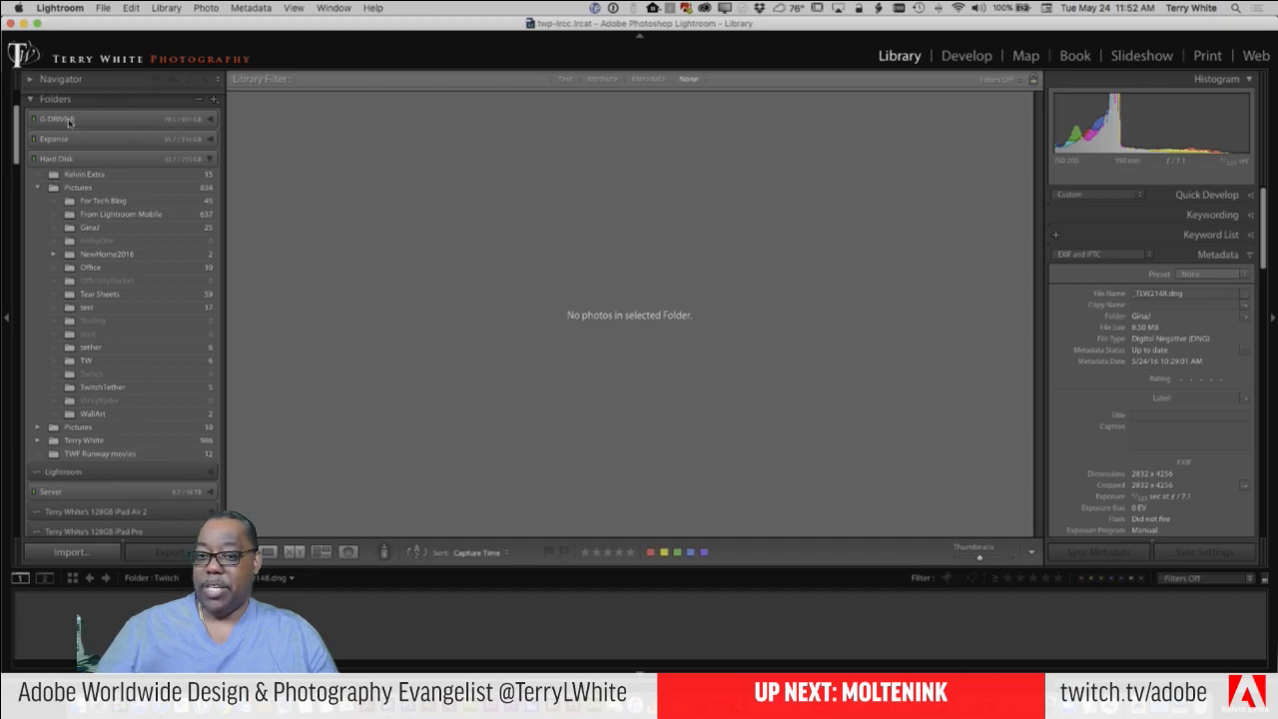
Step: Expand G-DRIVE B to reveal Twitch, then select the GinaJ folder under Pictures
click(210, 123)
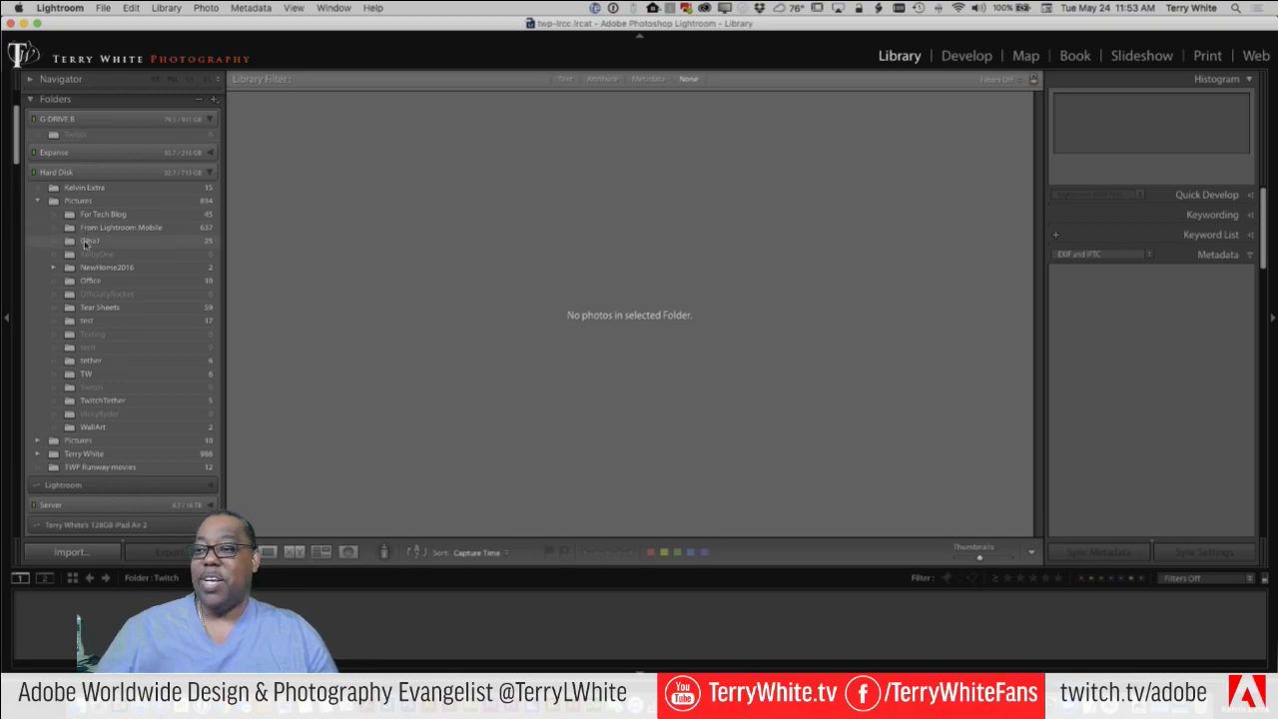
click(89, 243)
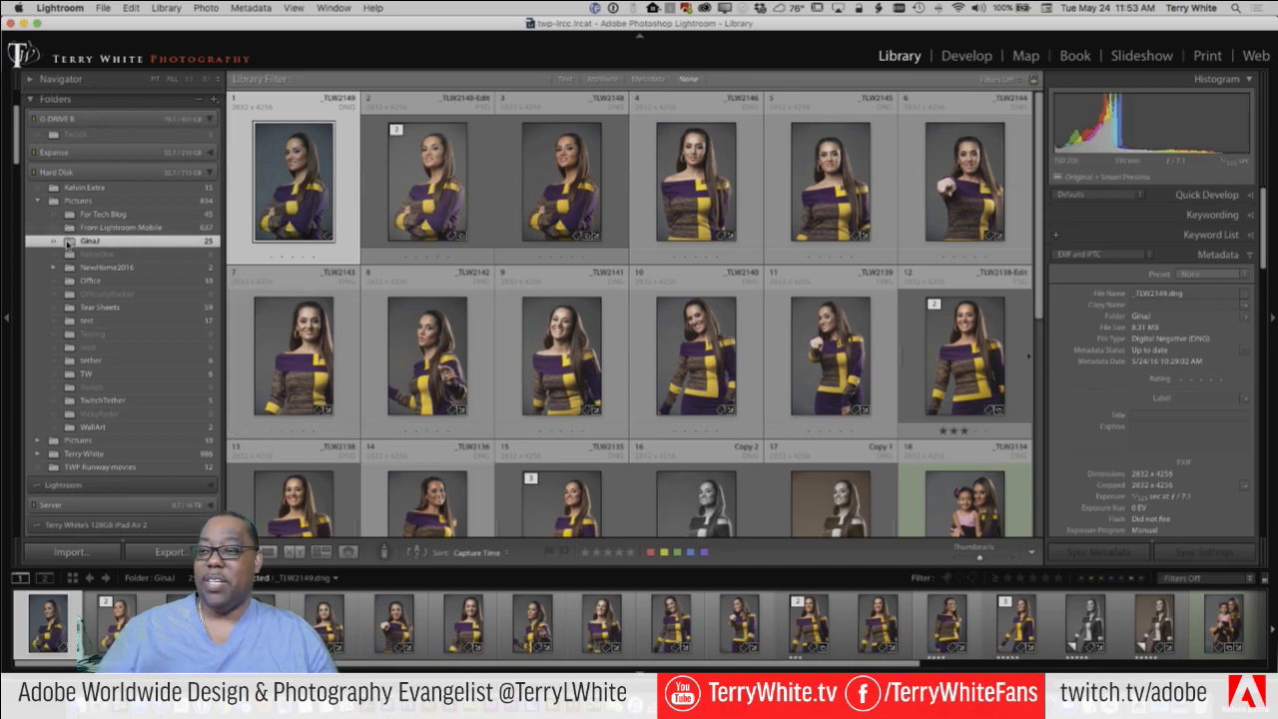
Step: Drag GinaJ onto the Twitch folder on G-DRIVE B, then view Twitch
drag(80, 242, 80, 138)
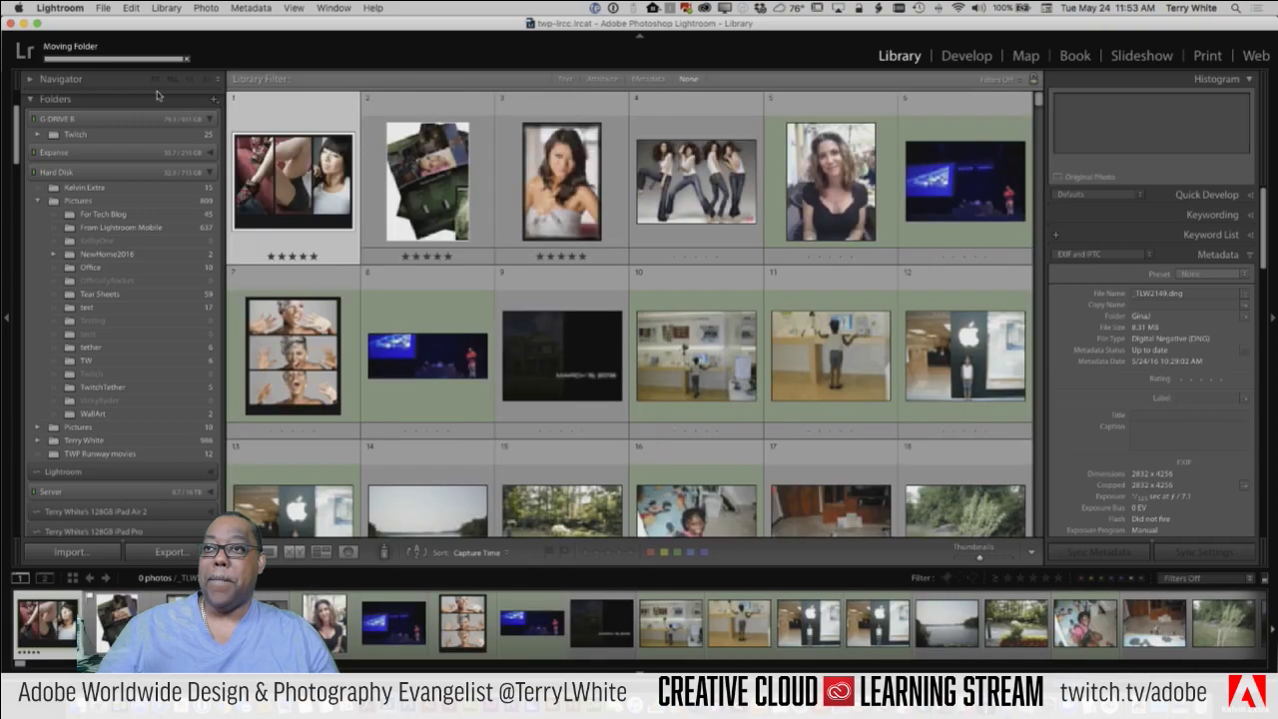
click(88, 136)
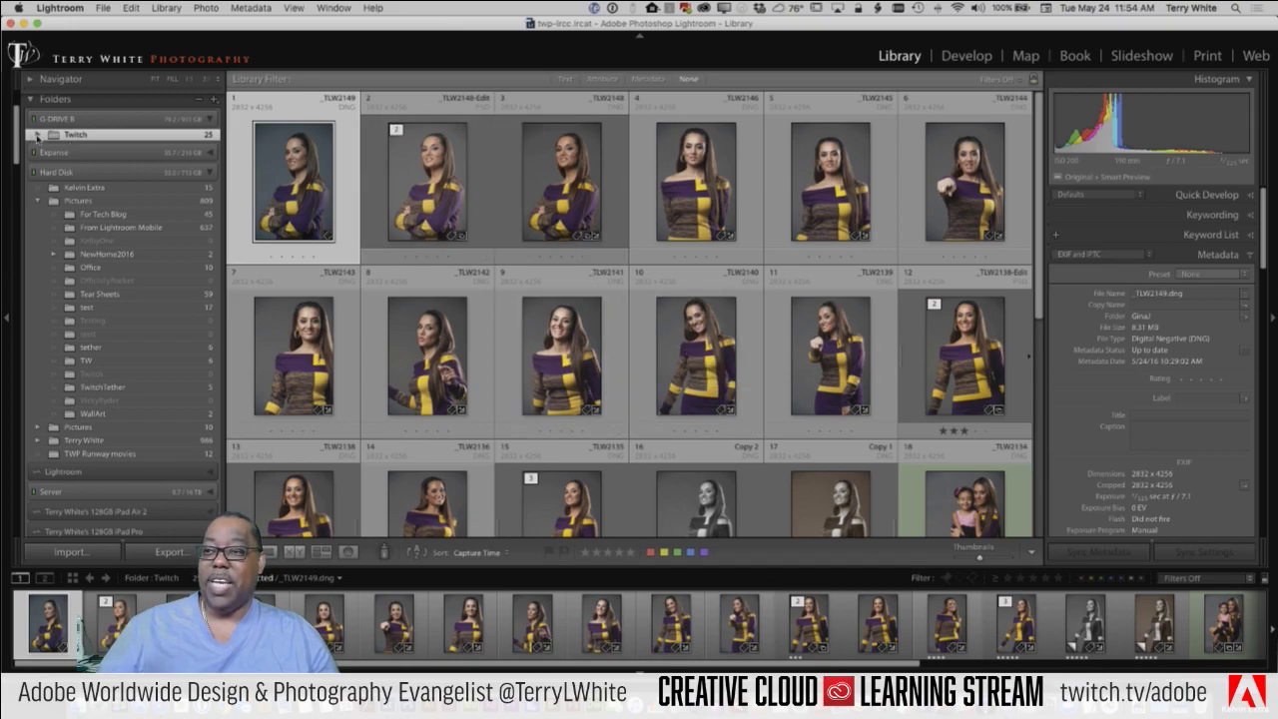
click(37, 135)
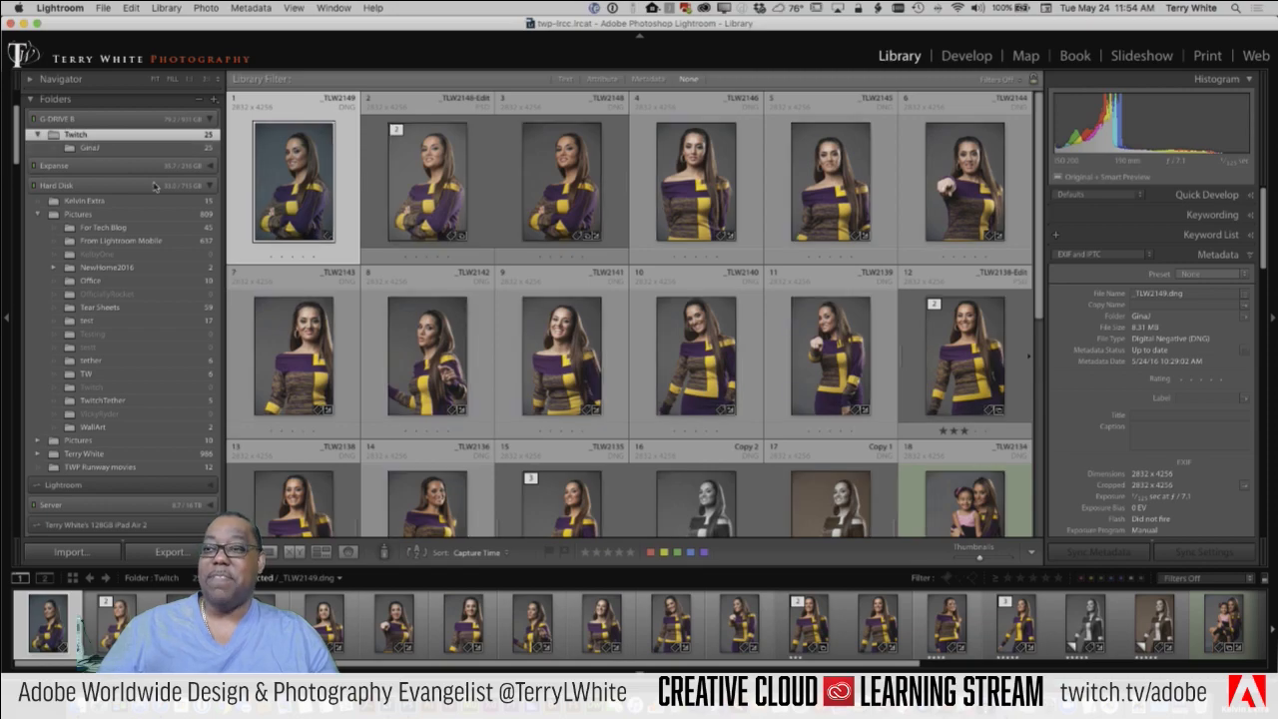
click(113, 148)
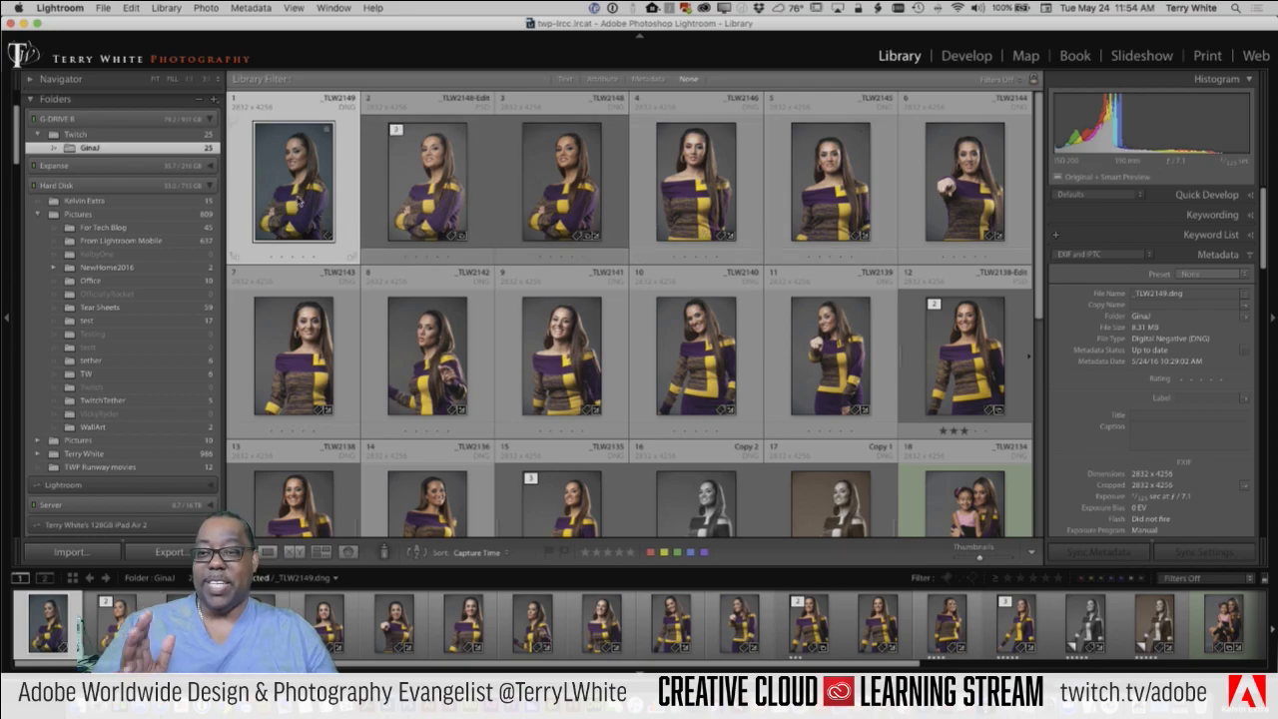
right_click(299, 200)
mouse_move(324, 303)
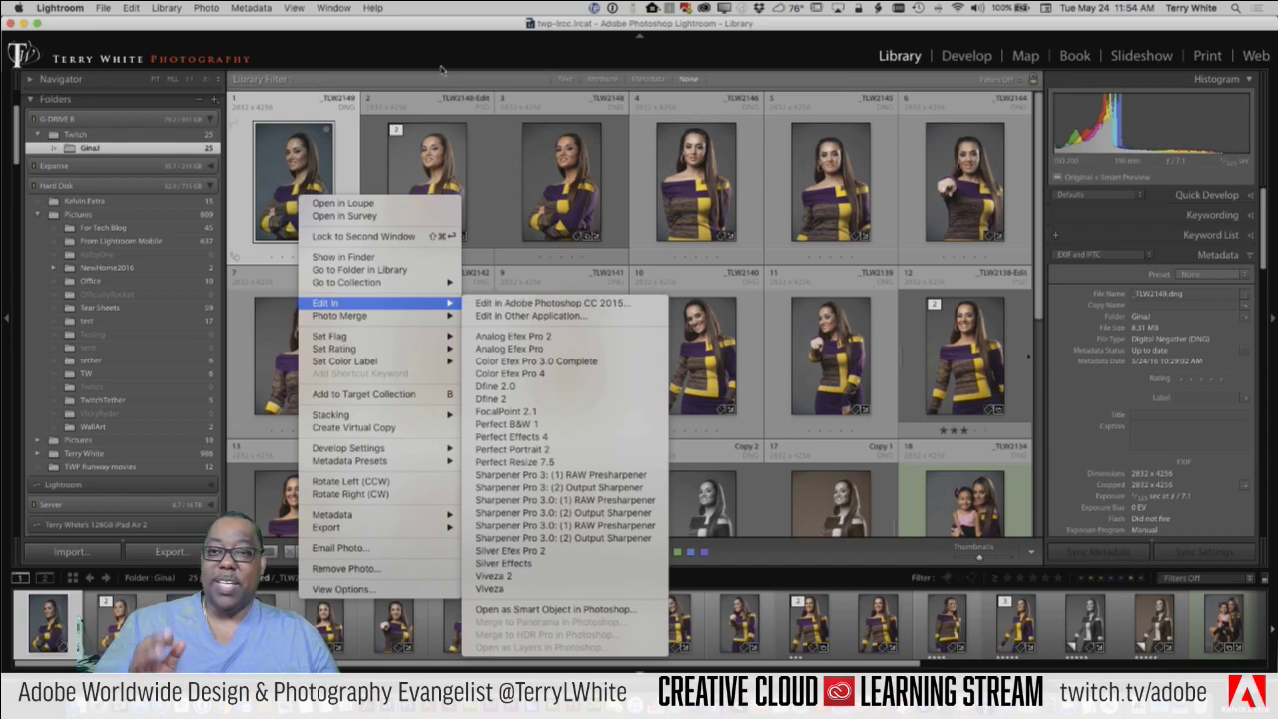
click(430, 32)
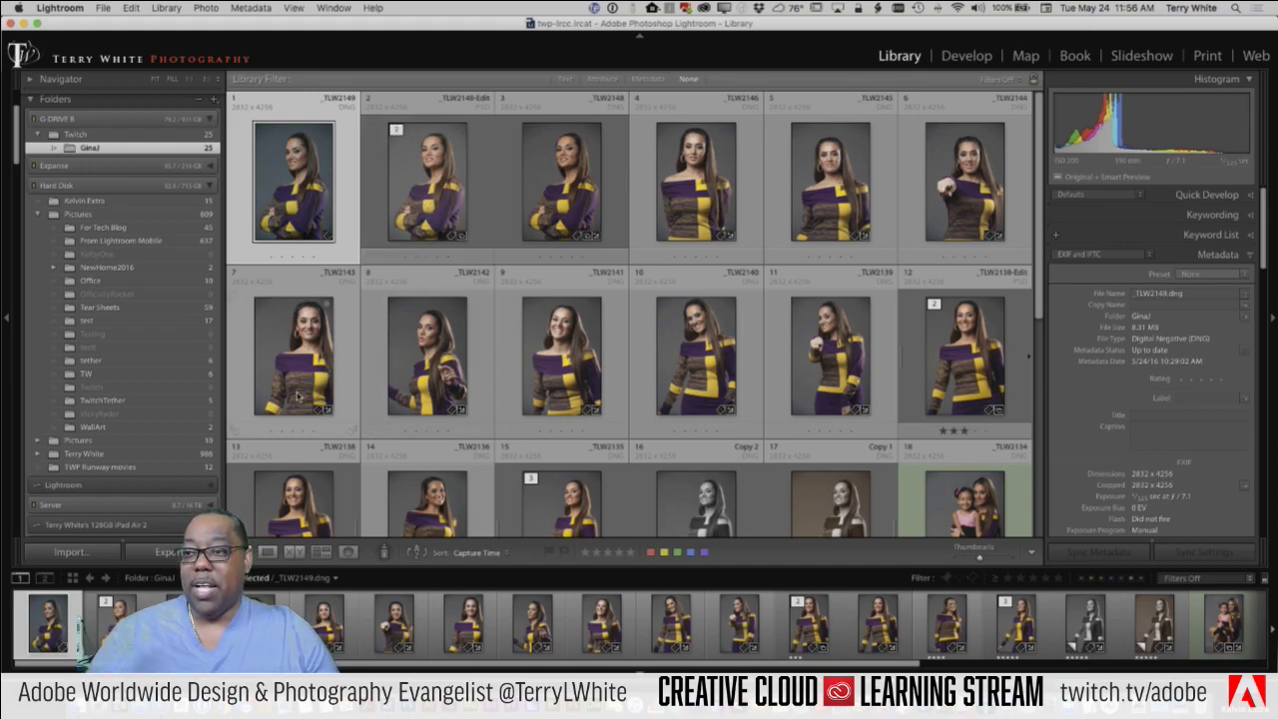
Step: Eject G-DRIVE B from the Finder sidebar and return to Lightroom
key(super+Tab)
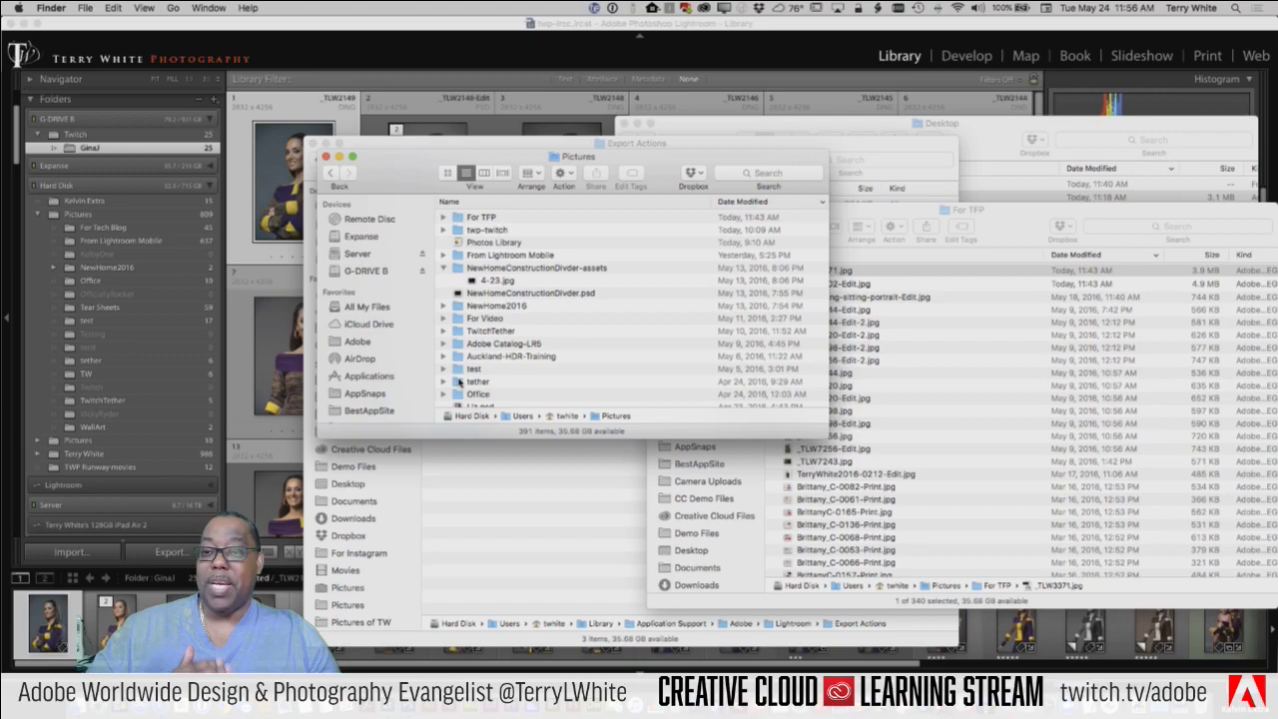
scroll(443, 340, right, 5)
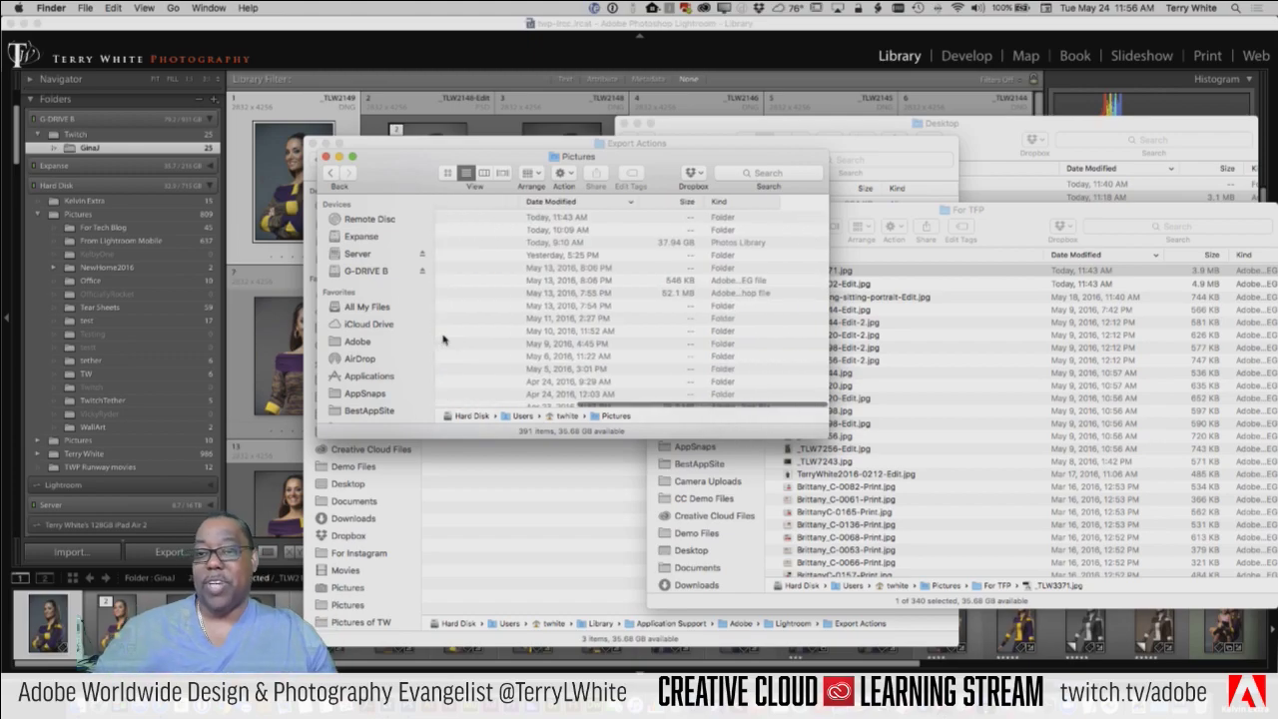
scroll(443, 339, left, 5)
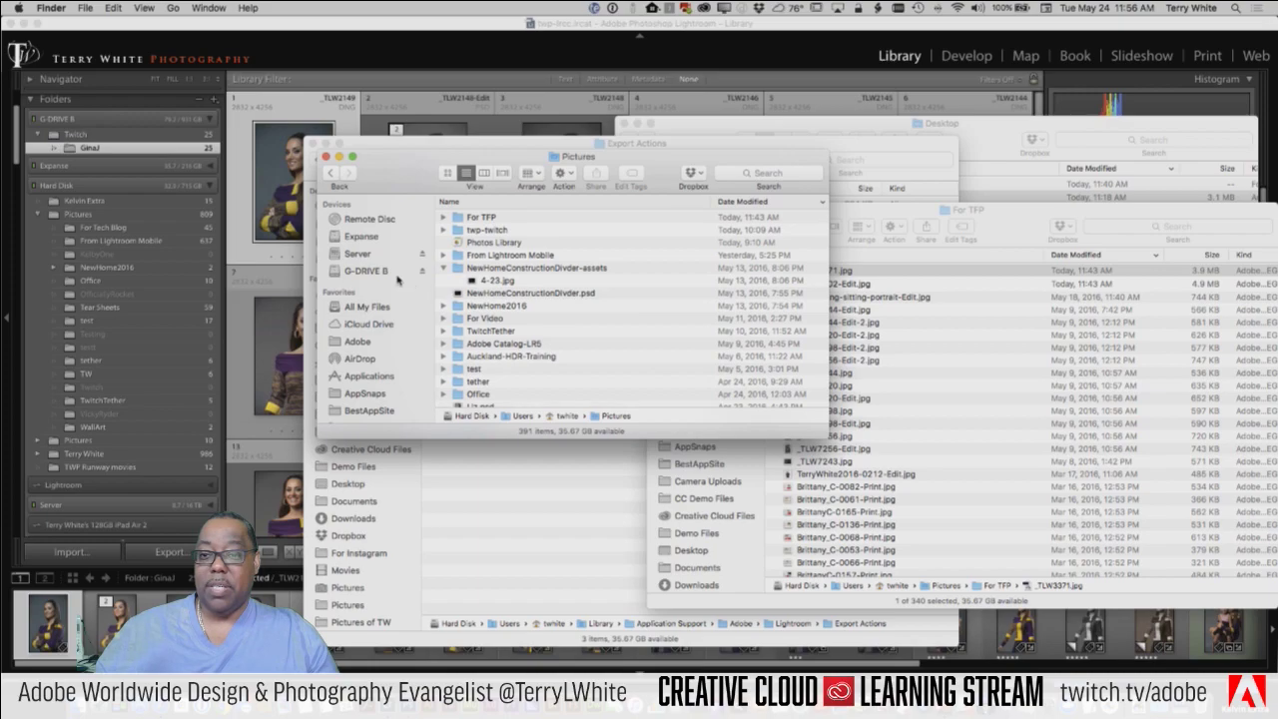
click(421, 271)
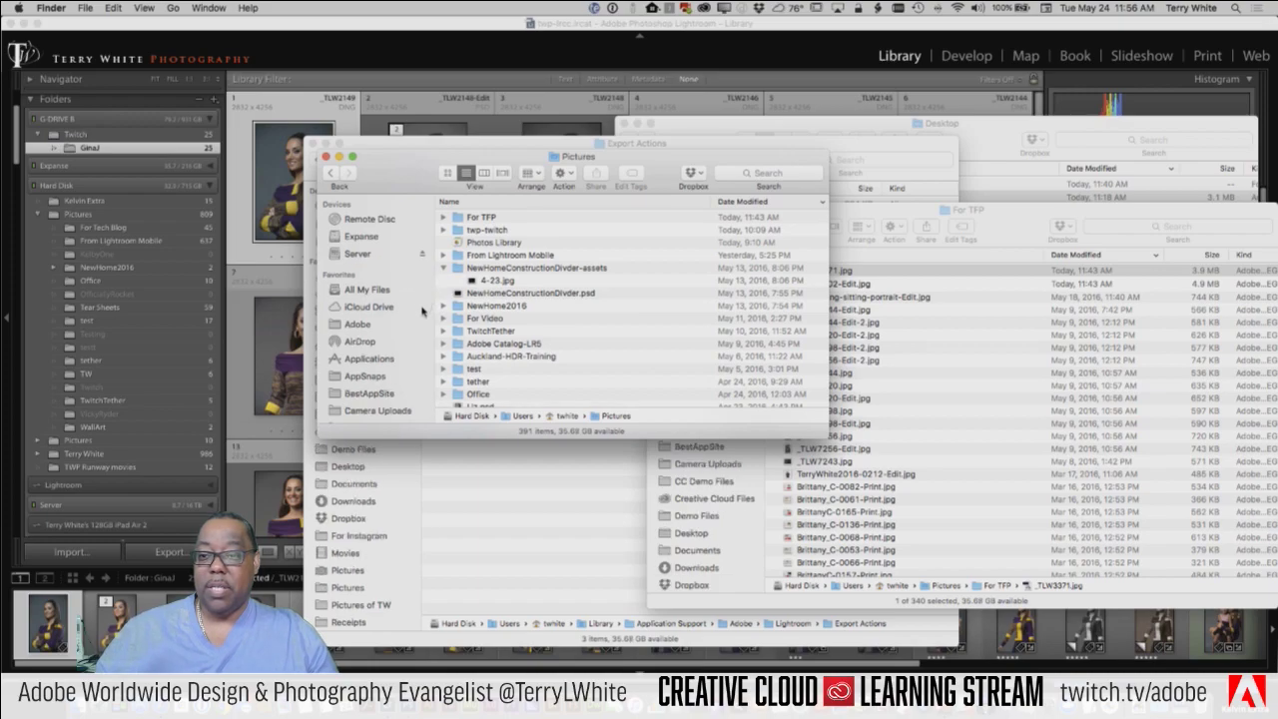
click(371, 28)
Step: Collapse the offline G-DRIVE B folder and open photo 13, _TLW2138, in Develop
scroll(108, 178, up, 2)
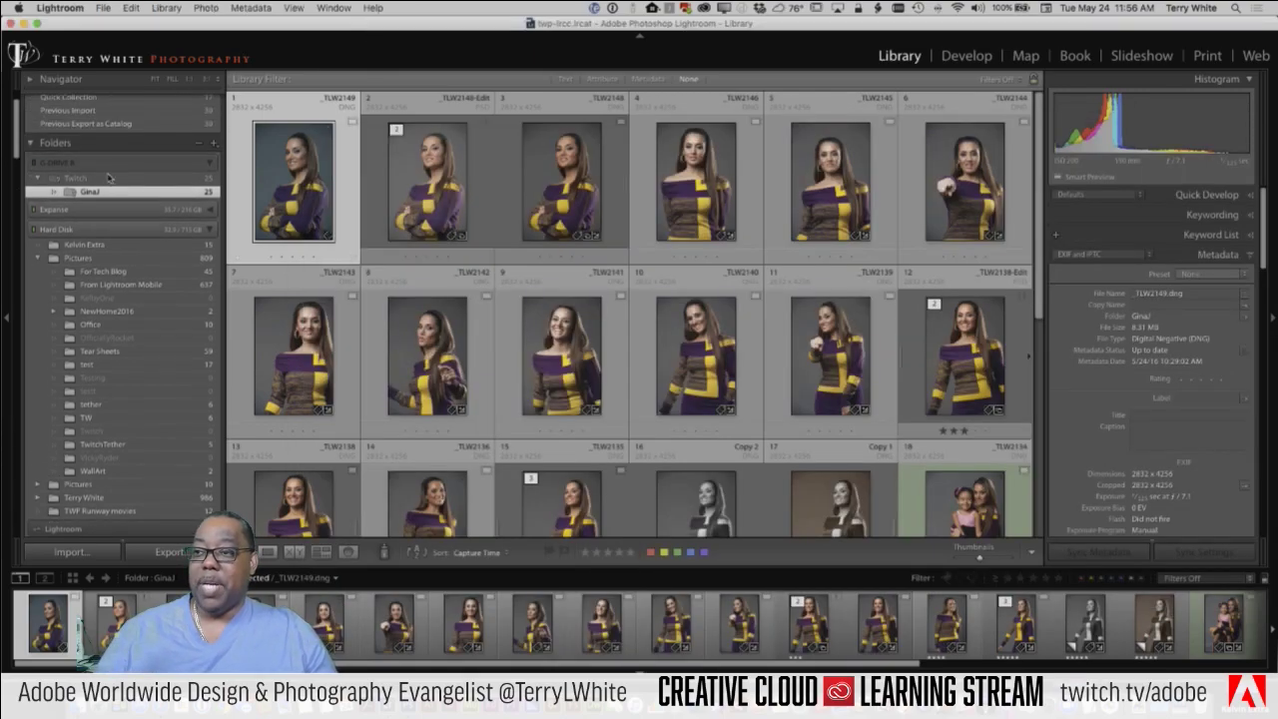
scroll(107, 178, up, 2)
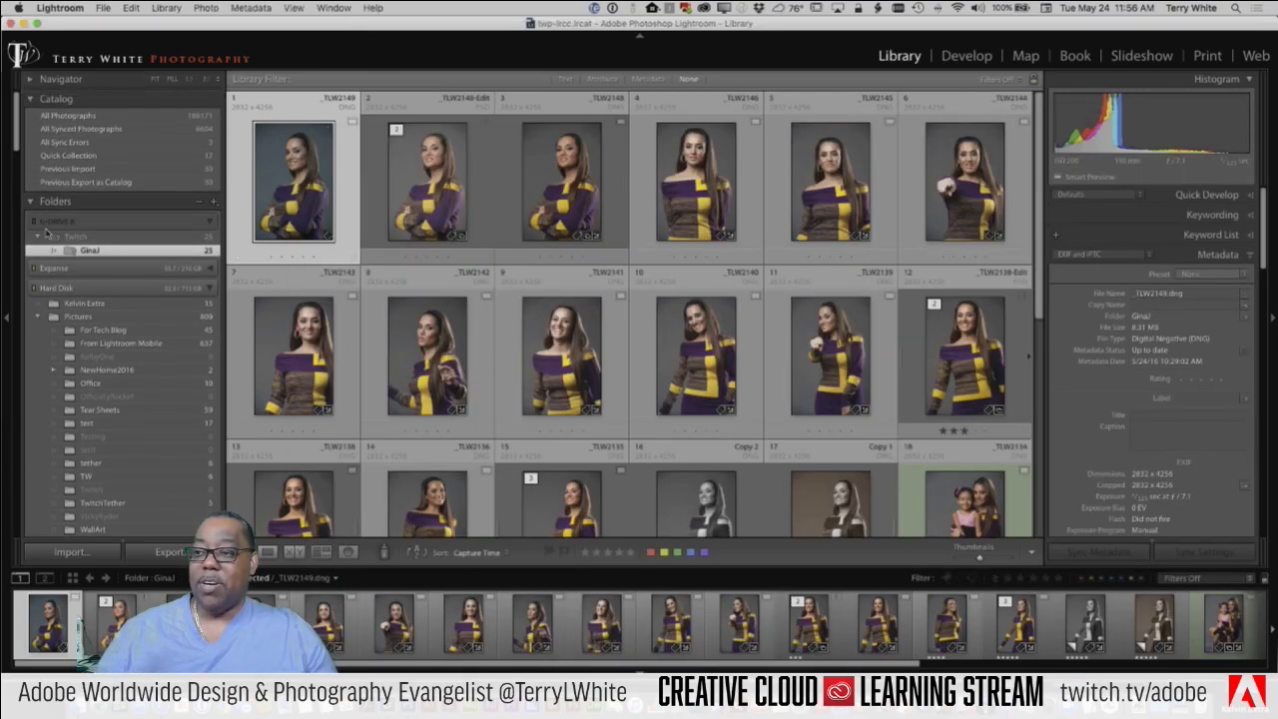
click(210, 224)
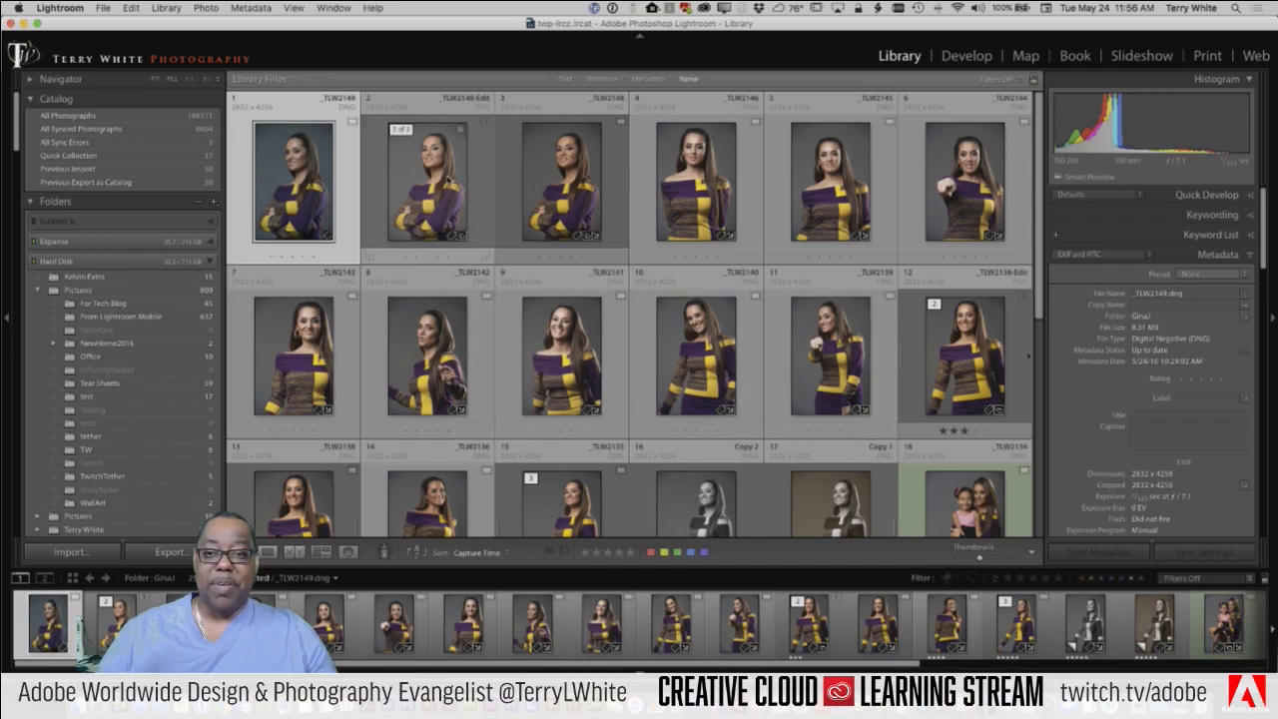
scroll(780, 389, down, 3)
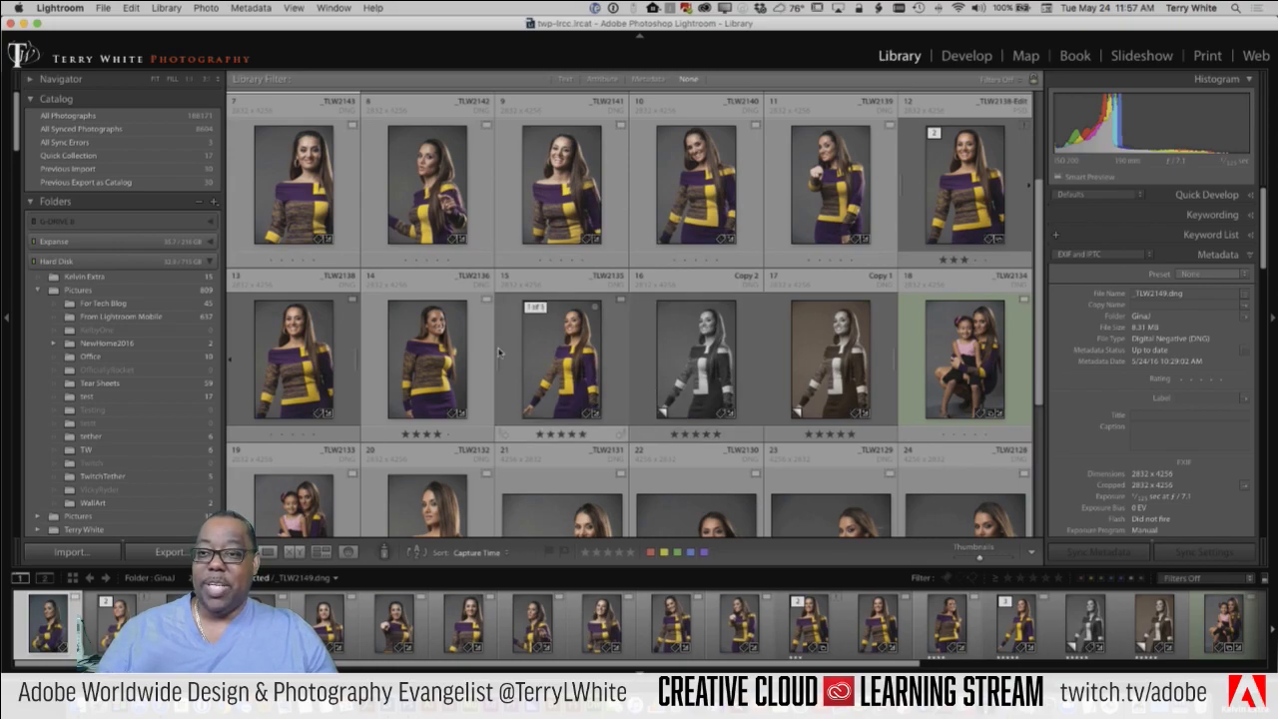
click(309, 366)
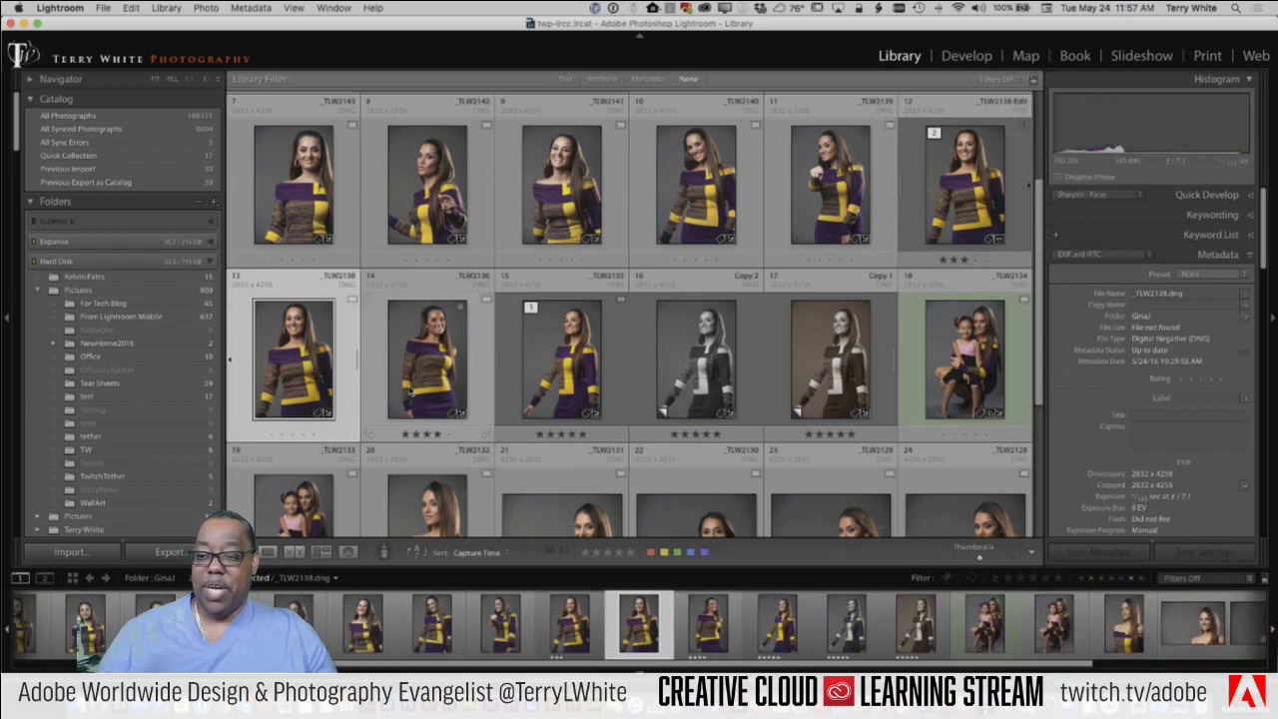
click(294, 7)
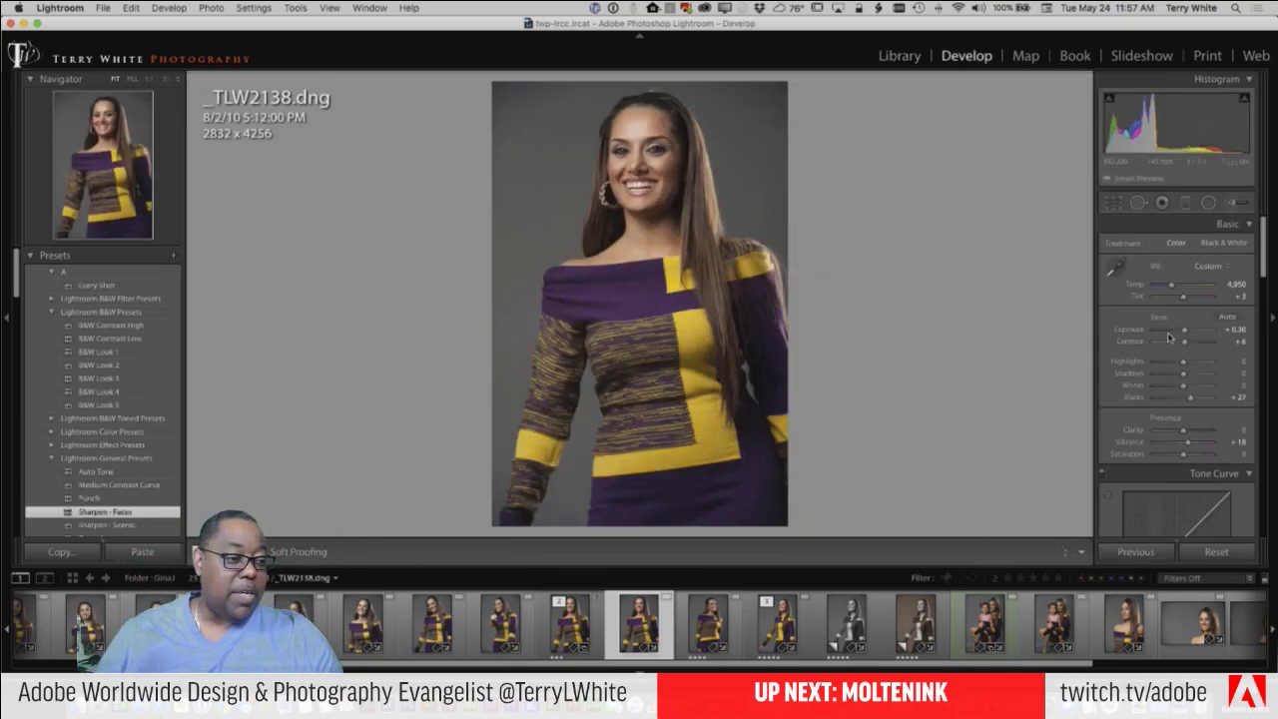
Step: Raise _TLW2138's exposure from +0.30 to +1.30 and return to the Library grid
drag(1185, 335, 1191, 333)
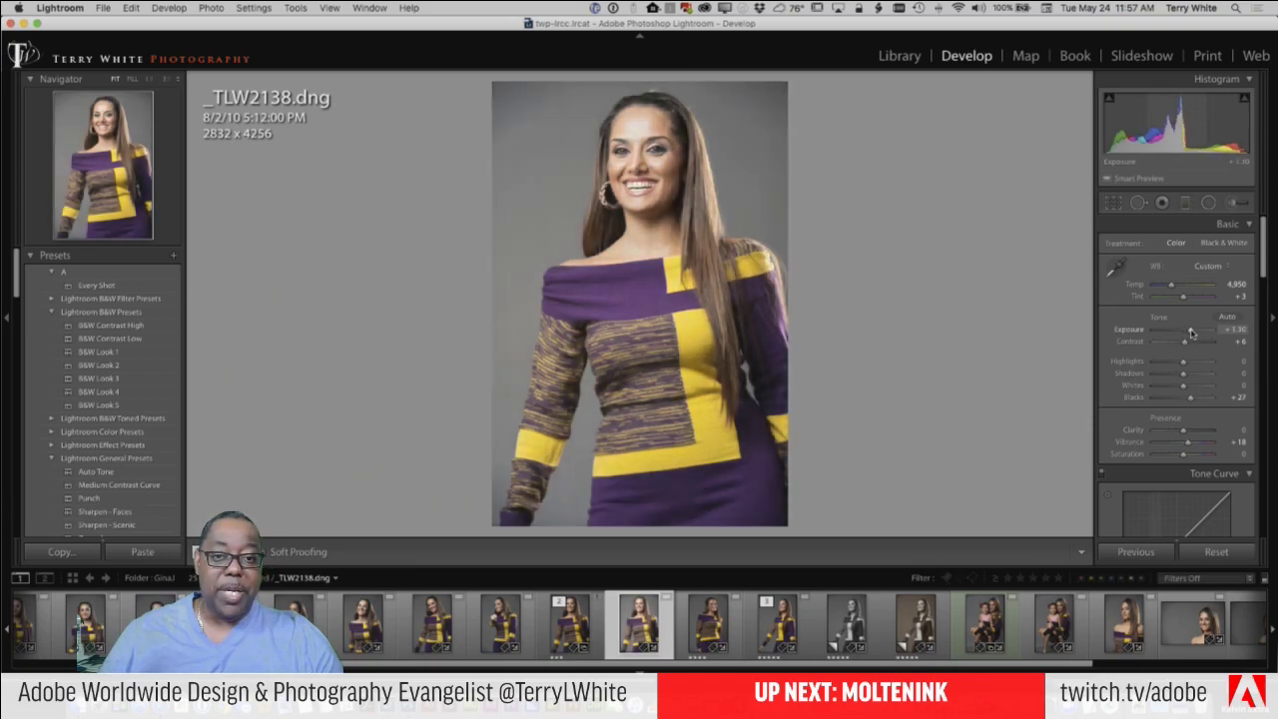
key(g)
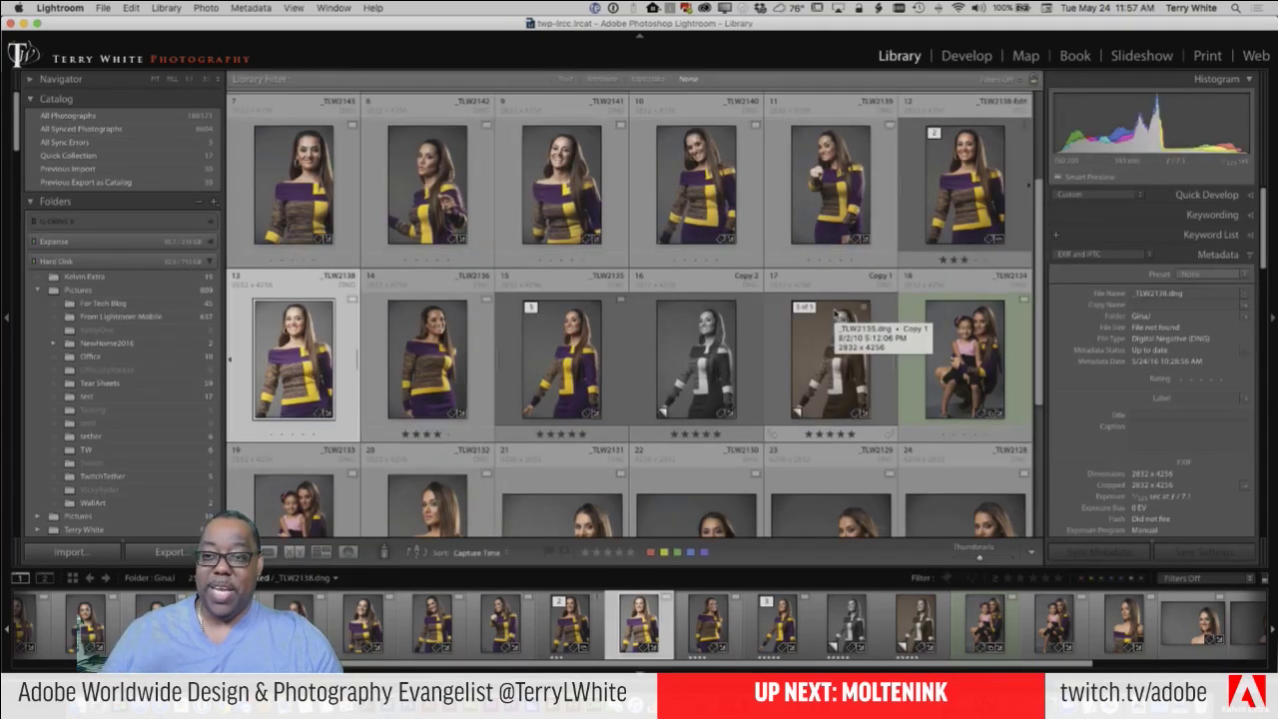
Step: Export _TLW2138 as a JPEG using the Web Gallery export preset
click(105, 8)
mouse_move(200, 194)
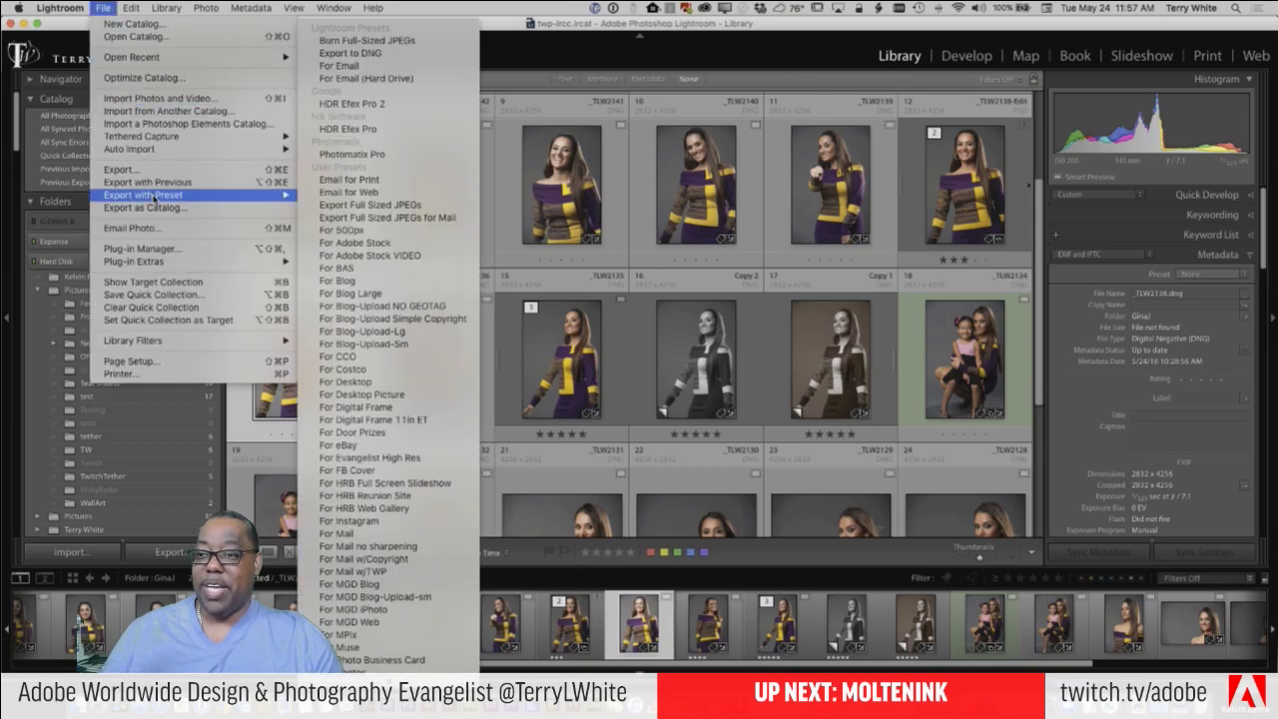
scroll(390, 639, down, 5)
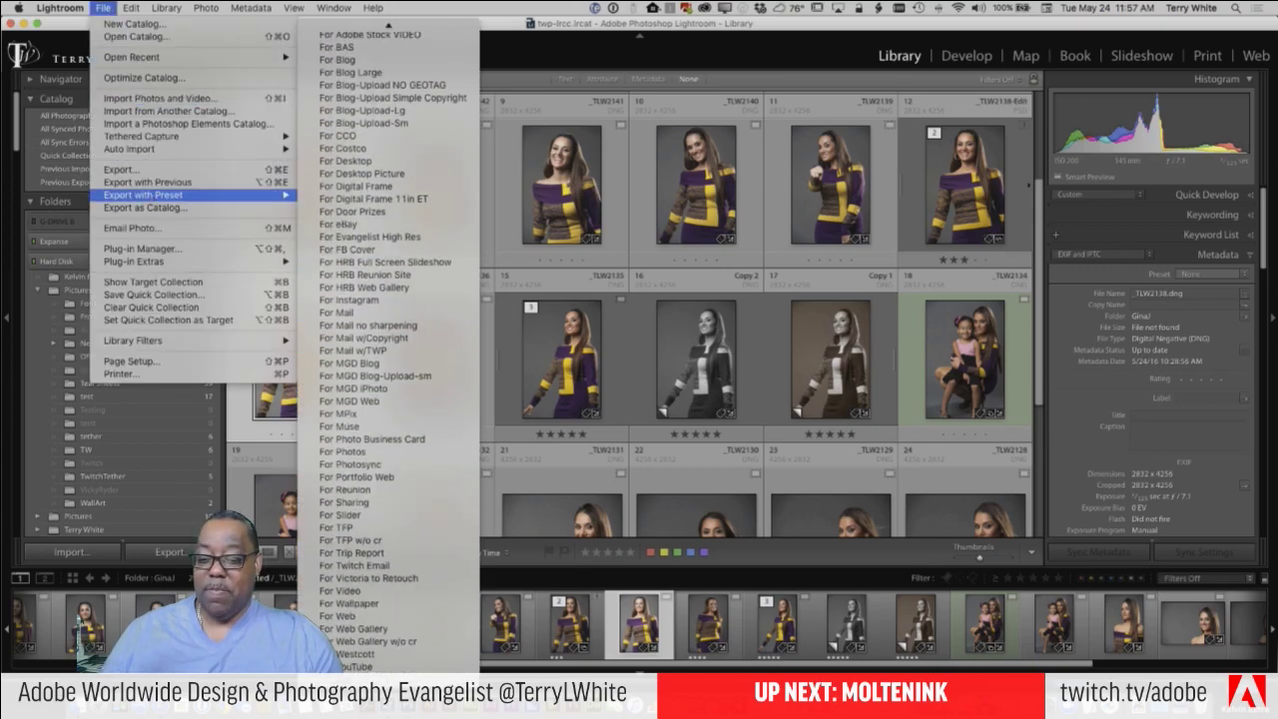
click(396, 630)
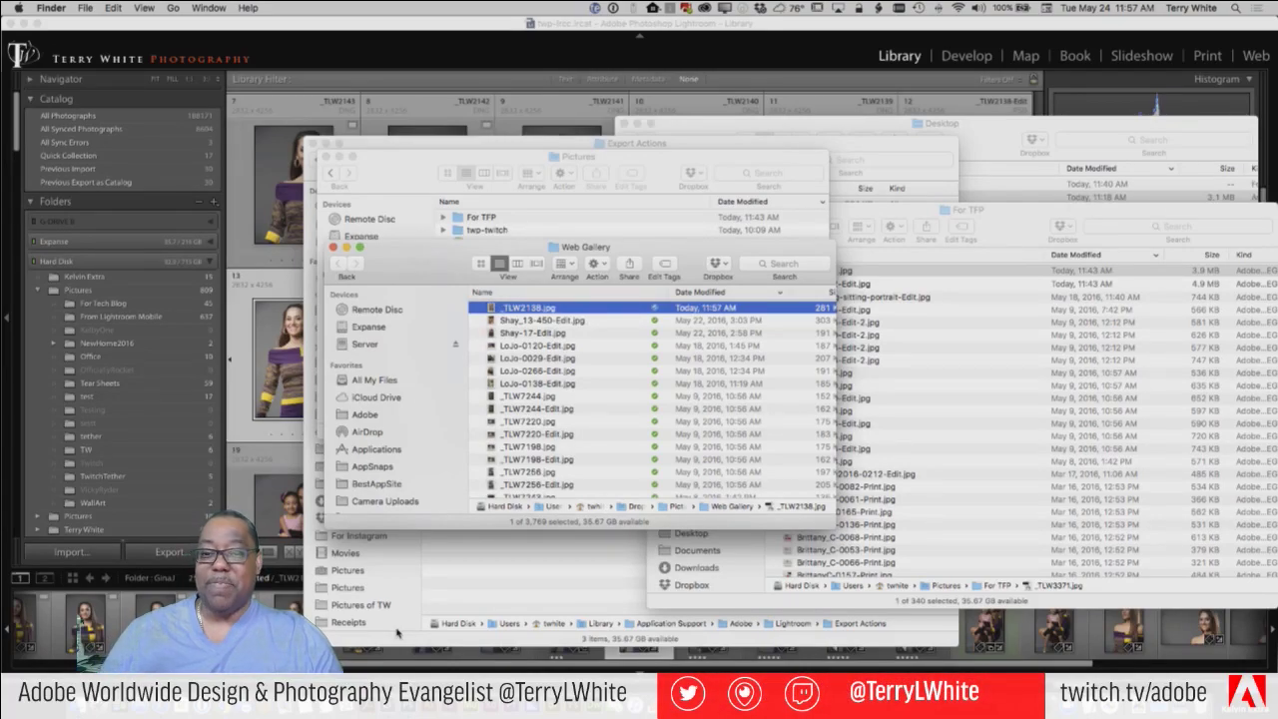
Step: Quick Look the exported _TLW2138.jpg in Finder, then return to Lightroom
key(space)
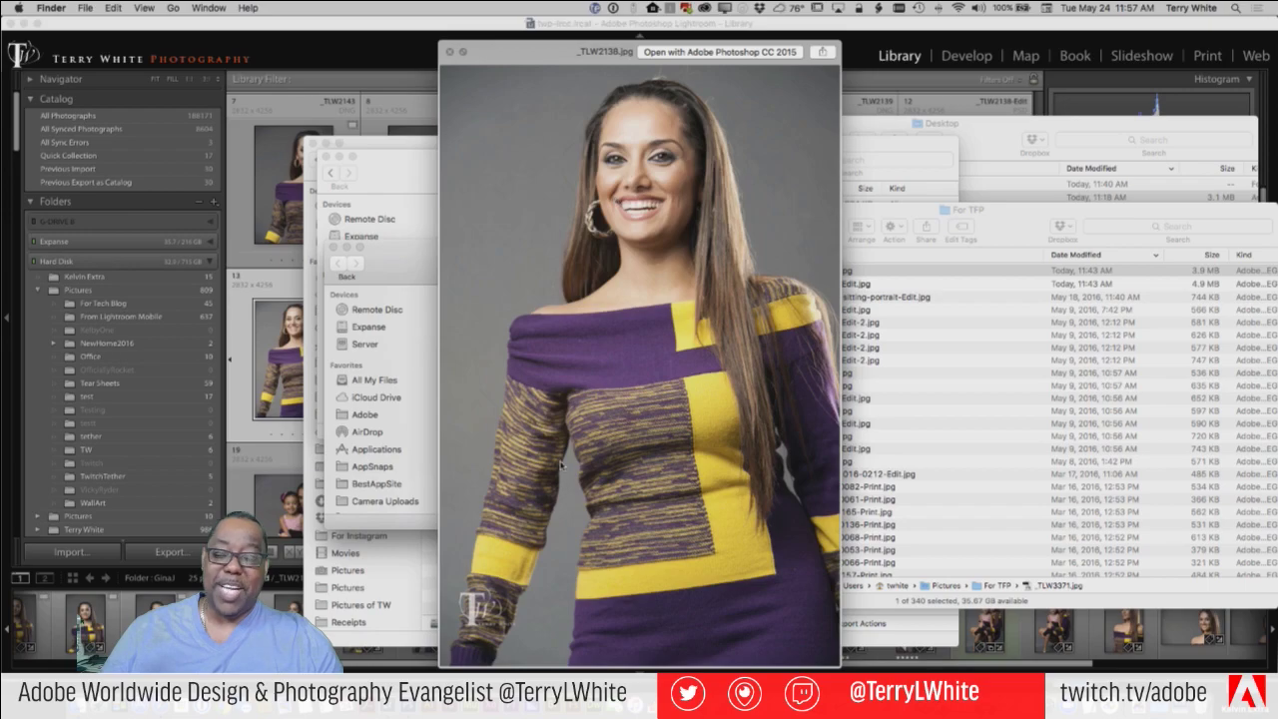
click(334, 23)
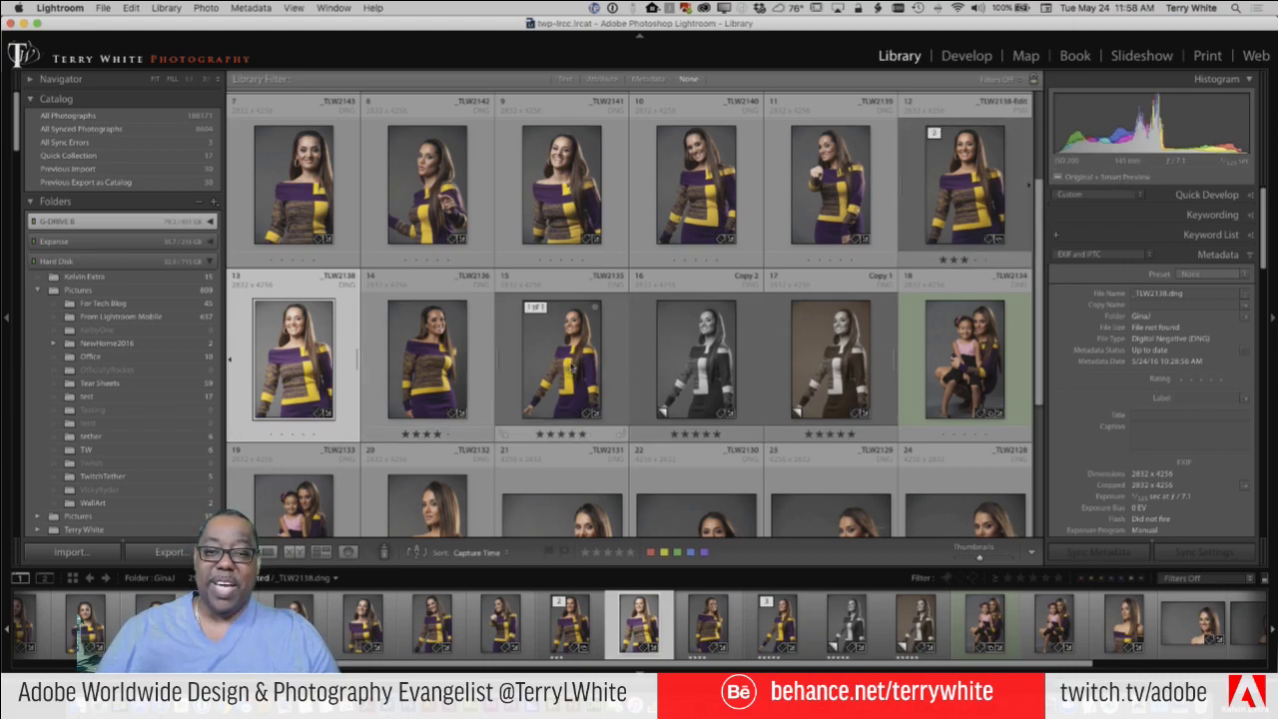
Step: Scroll the Library grid back to the top with G-DRIVE B reconnected
scroll(670, 361, up, 3)
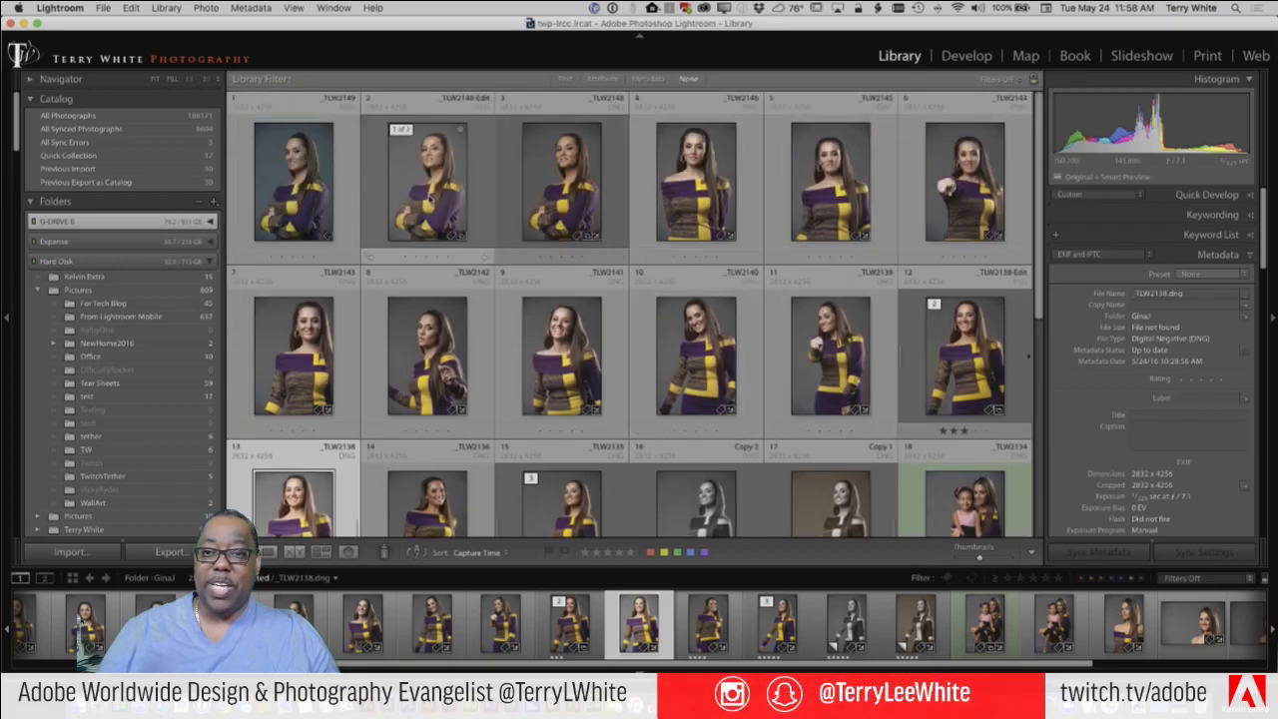
Step: Build a smart preview for only the selected _TLW2148-Edit PSD via Library > Previews
click(428, 179)
click(168, 8)
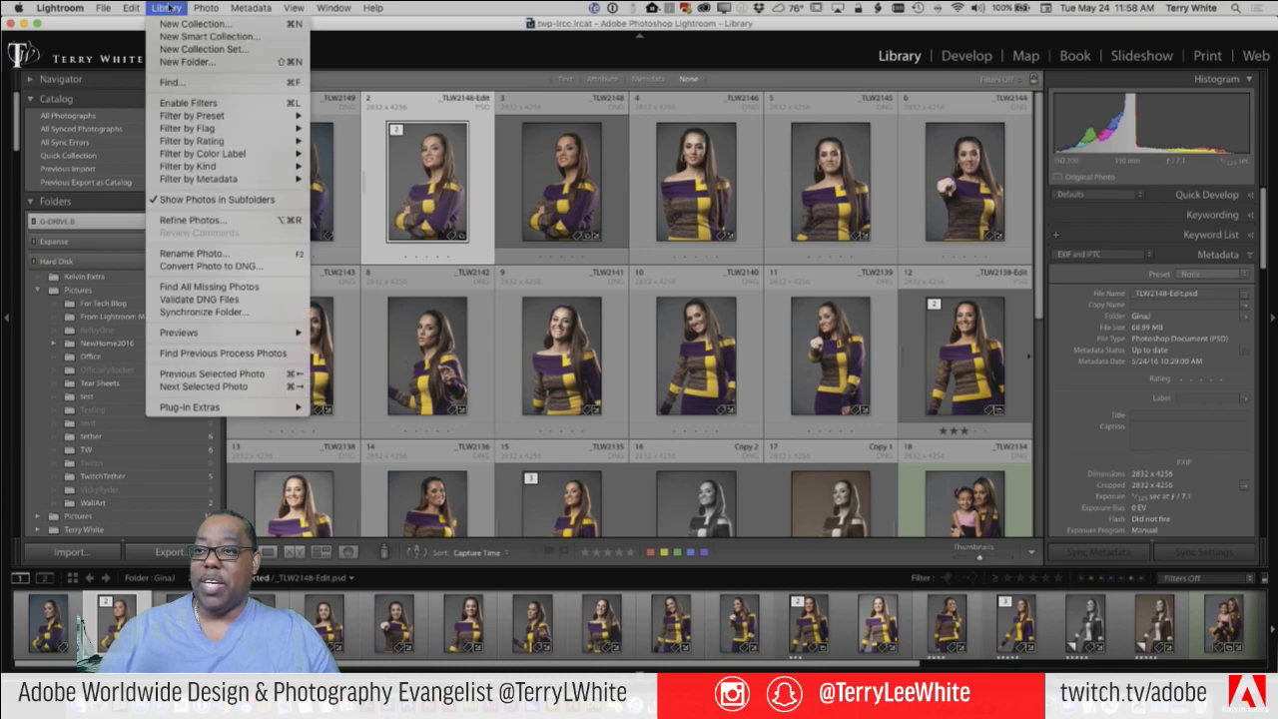
mouse_move(208, 334)
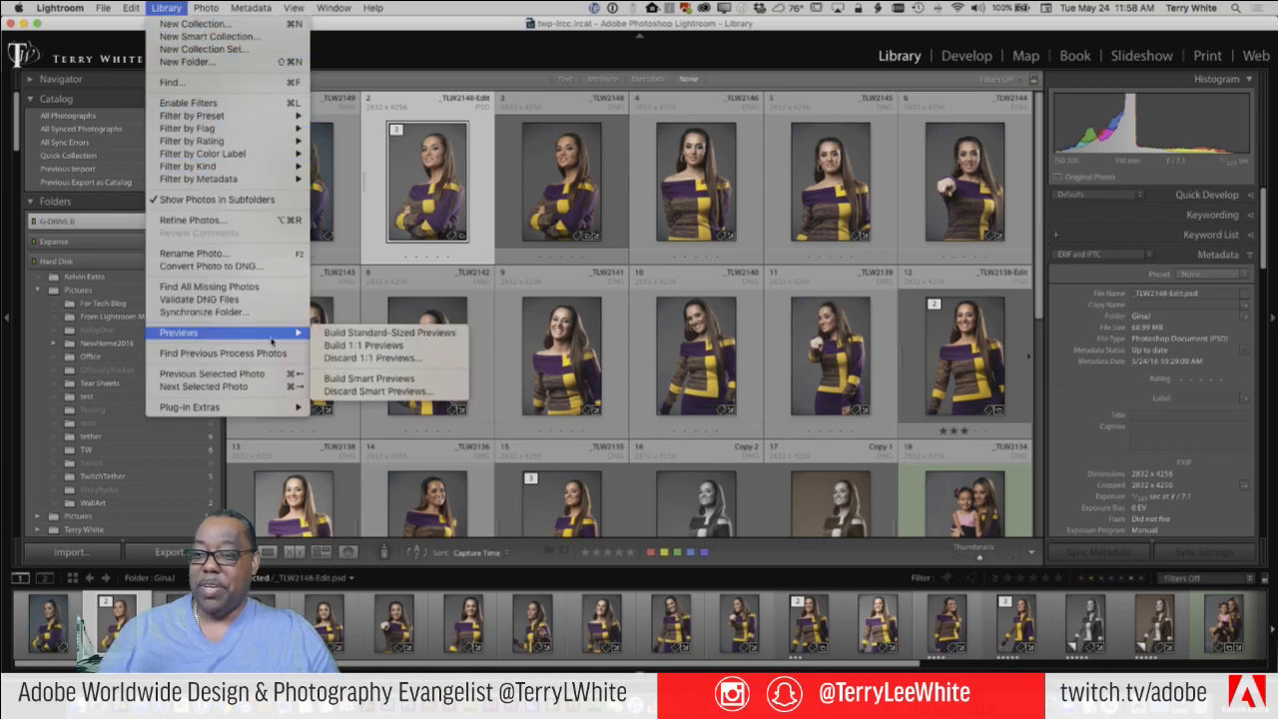
click(369, 379)
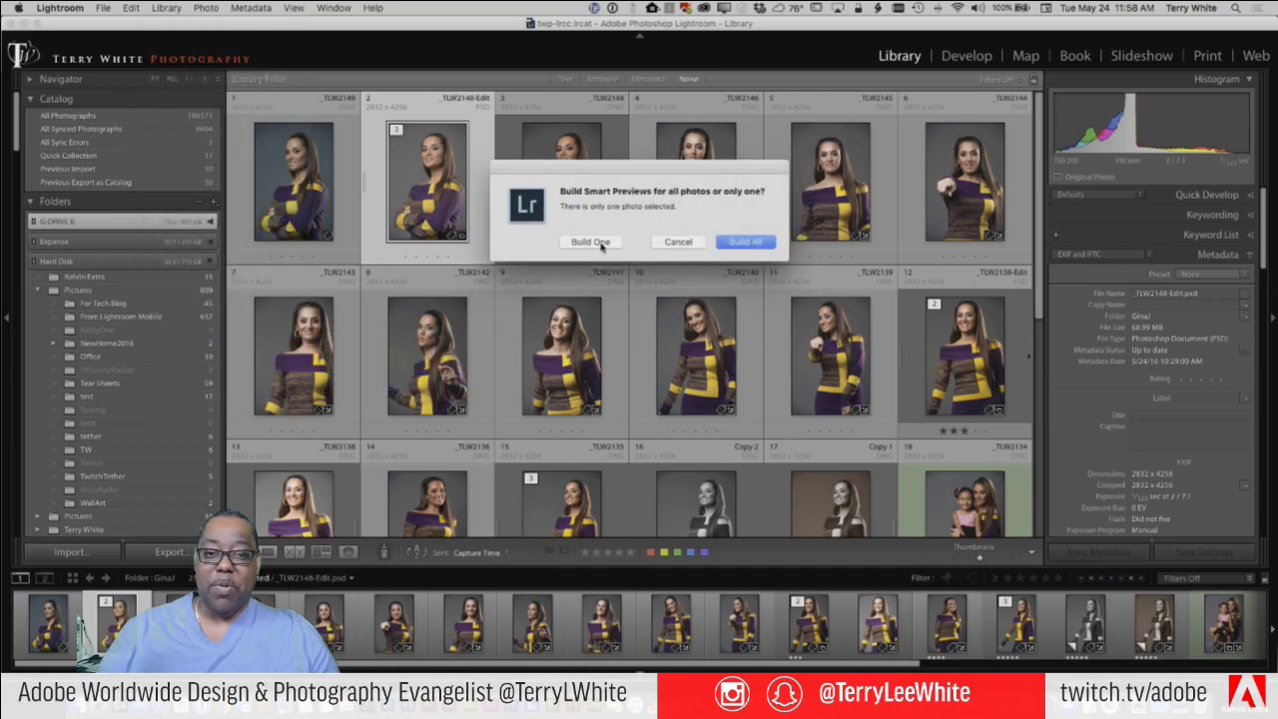
click(591, 242)
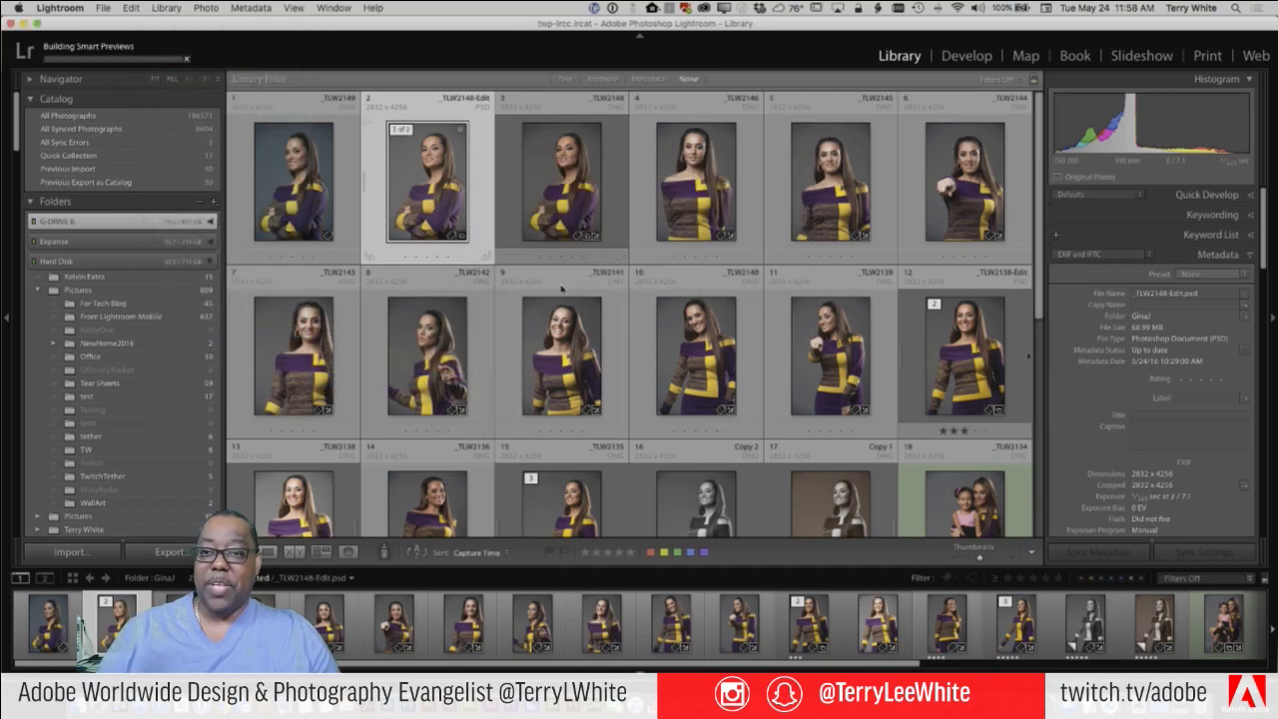